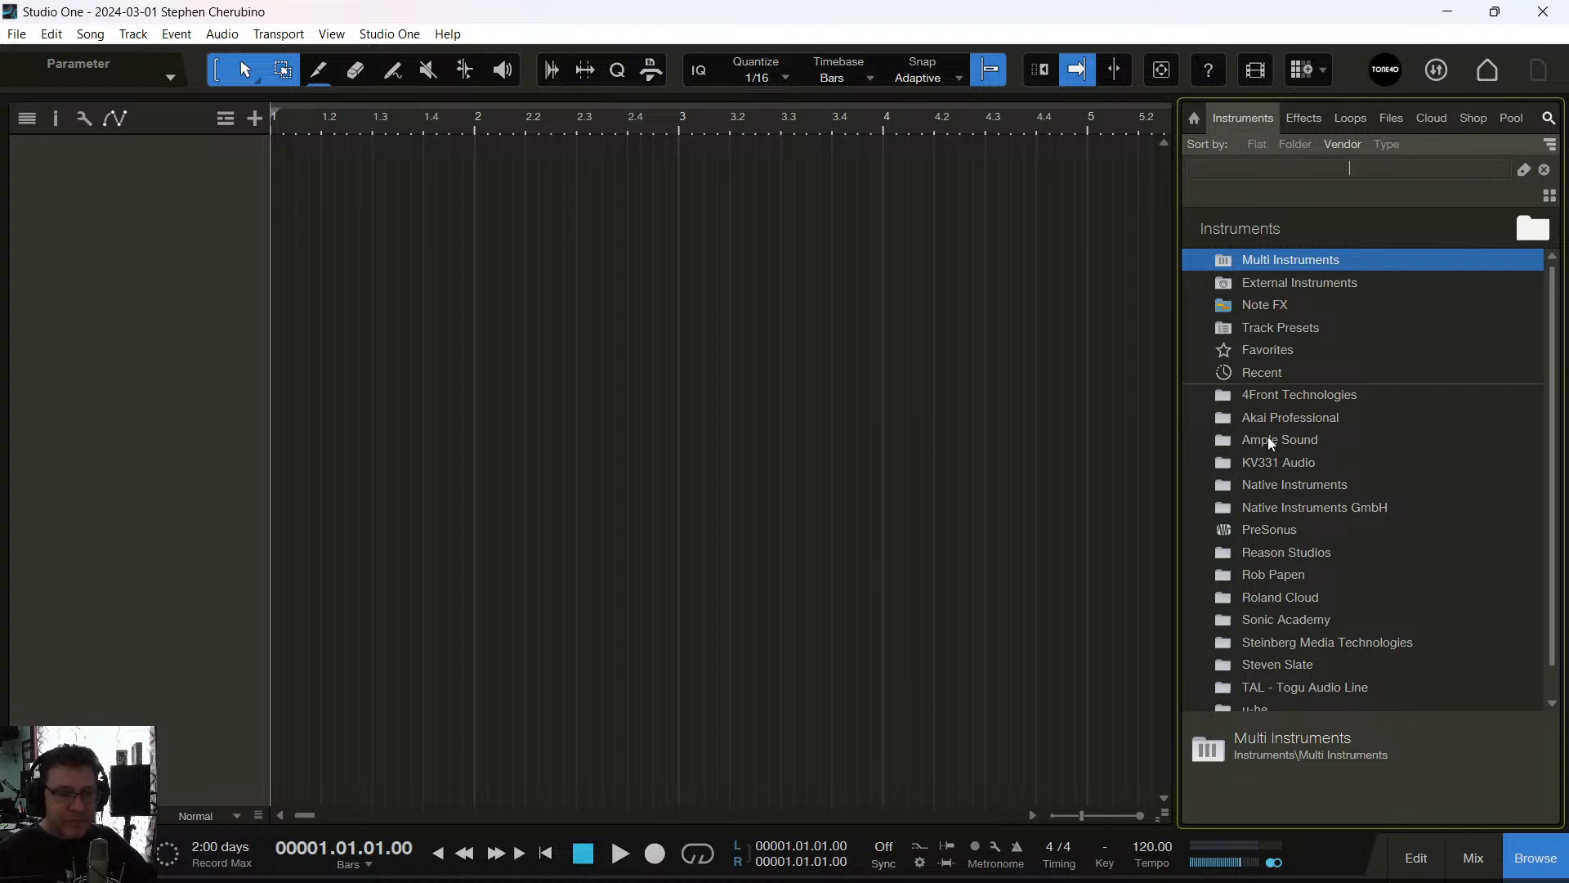
# Load the TAL-BassLine synth from the TAL - Togu Audio Line vendor folder onto a new instrument track
pyautogui.scroll(-1, 1251, 515)
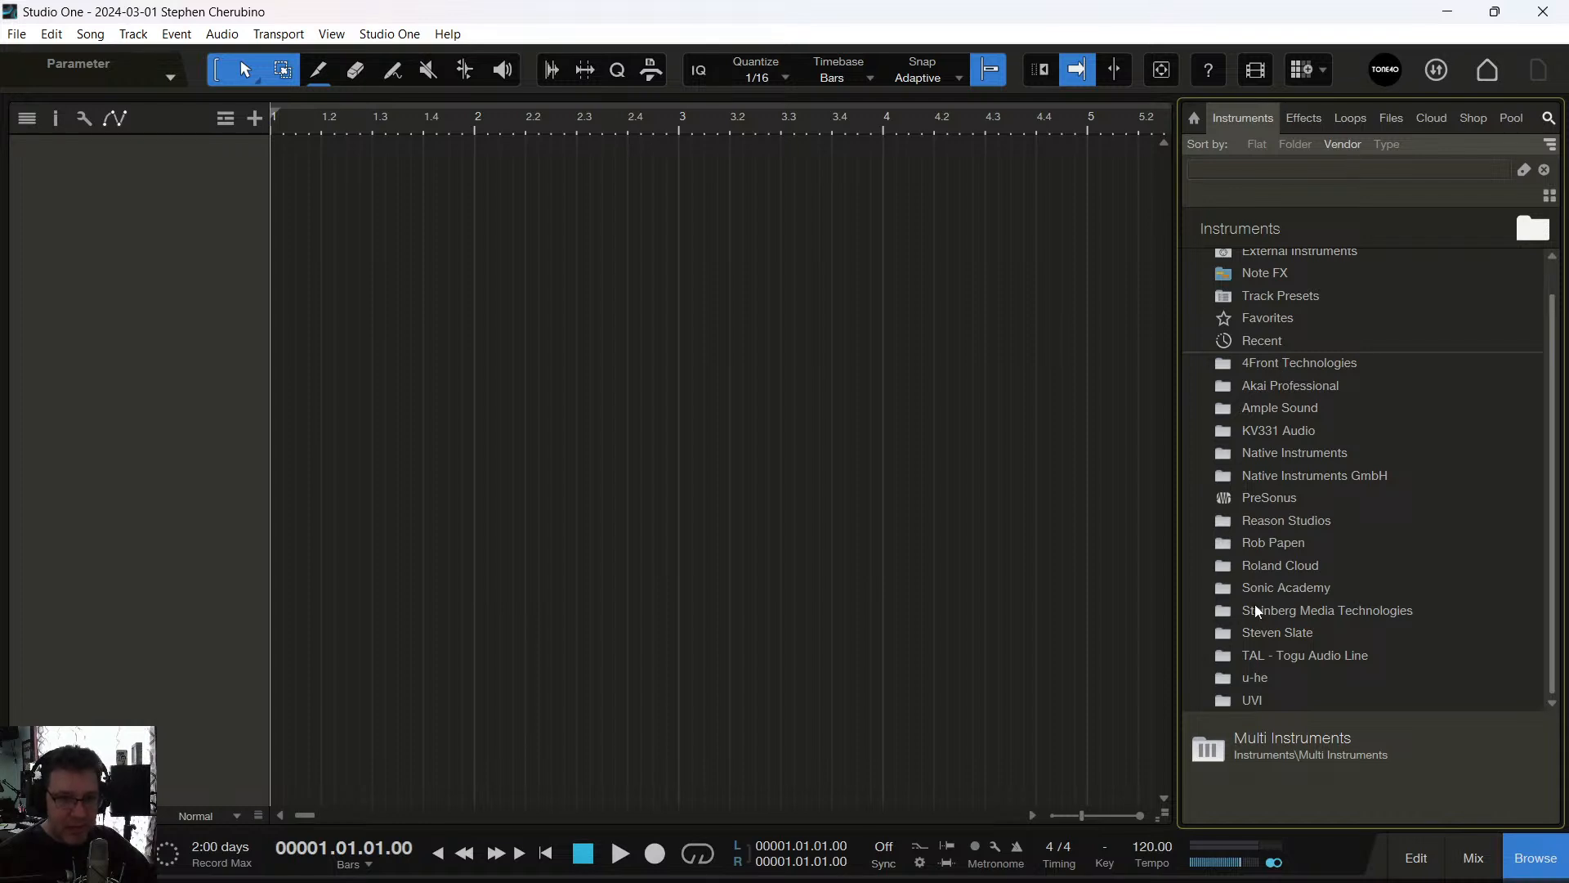
pyautogui.click(1224, 662)
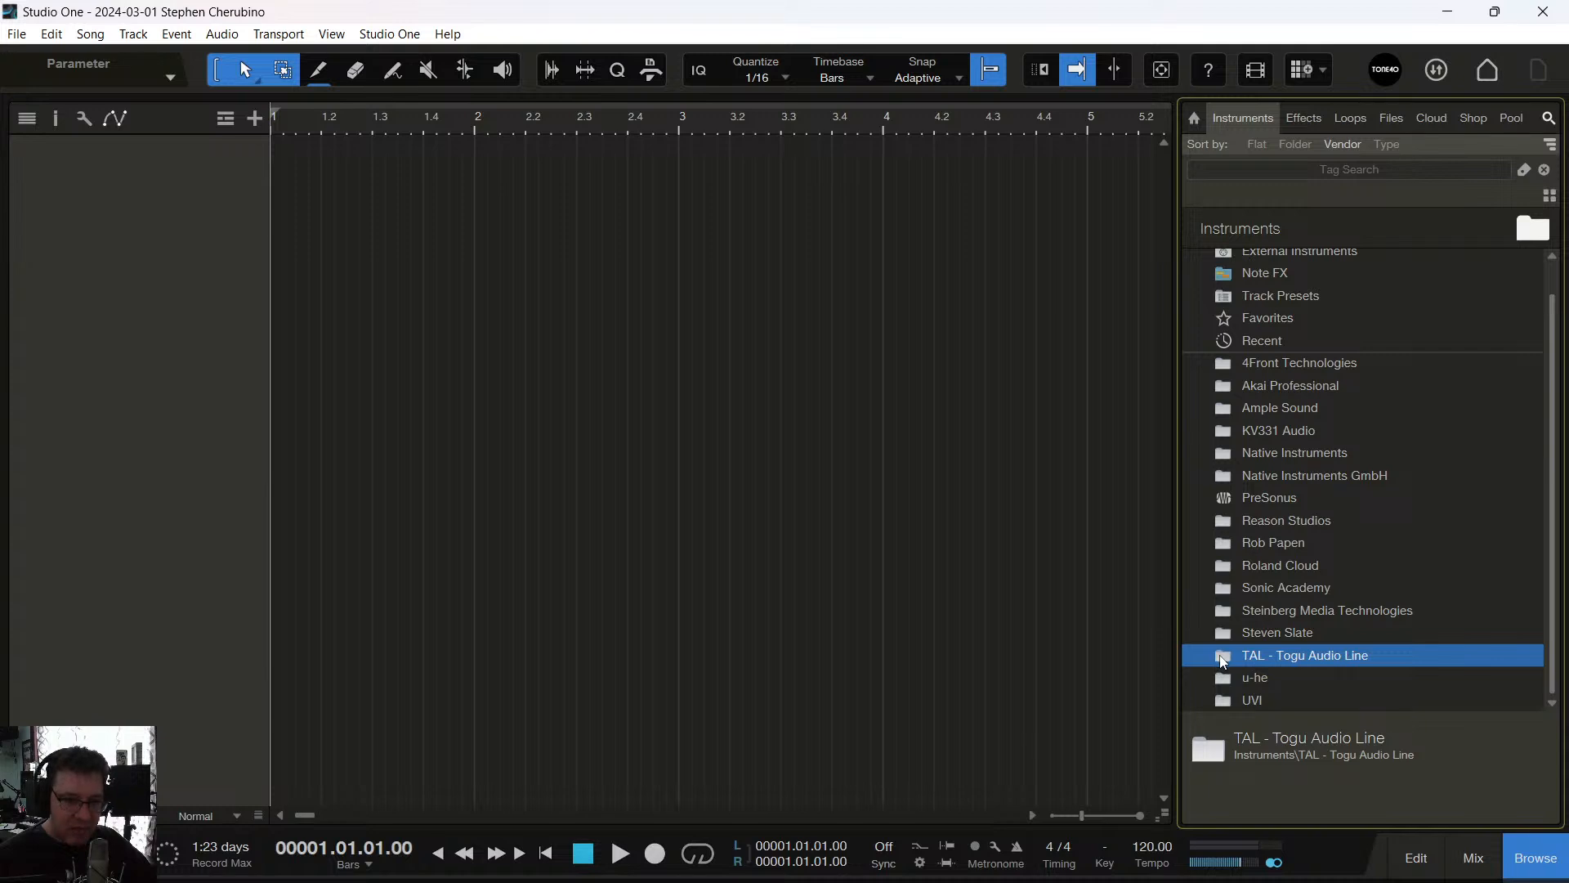
pyautogui.doubleClick(1223, 662)
pyautogui.doubleClick(1273, 258)
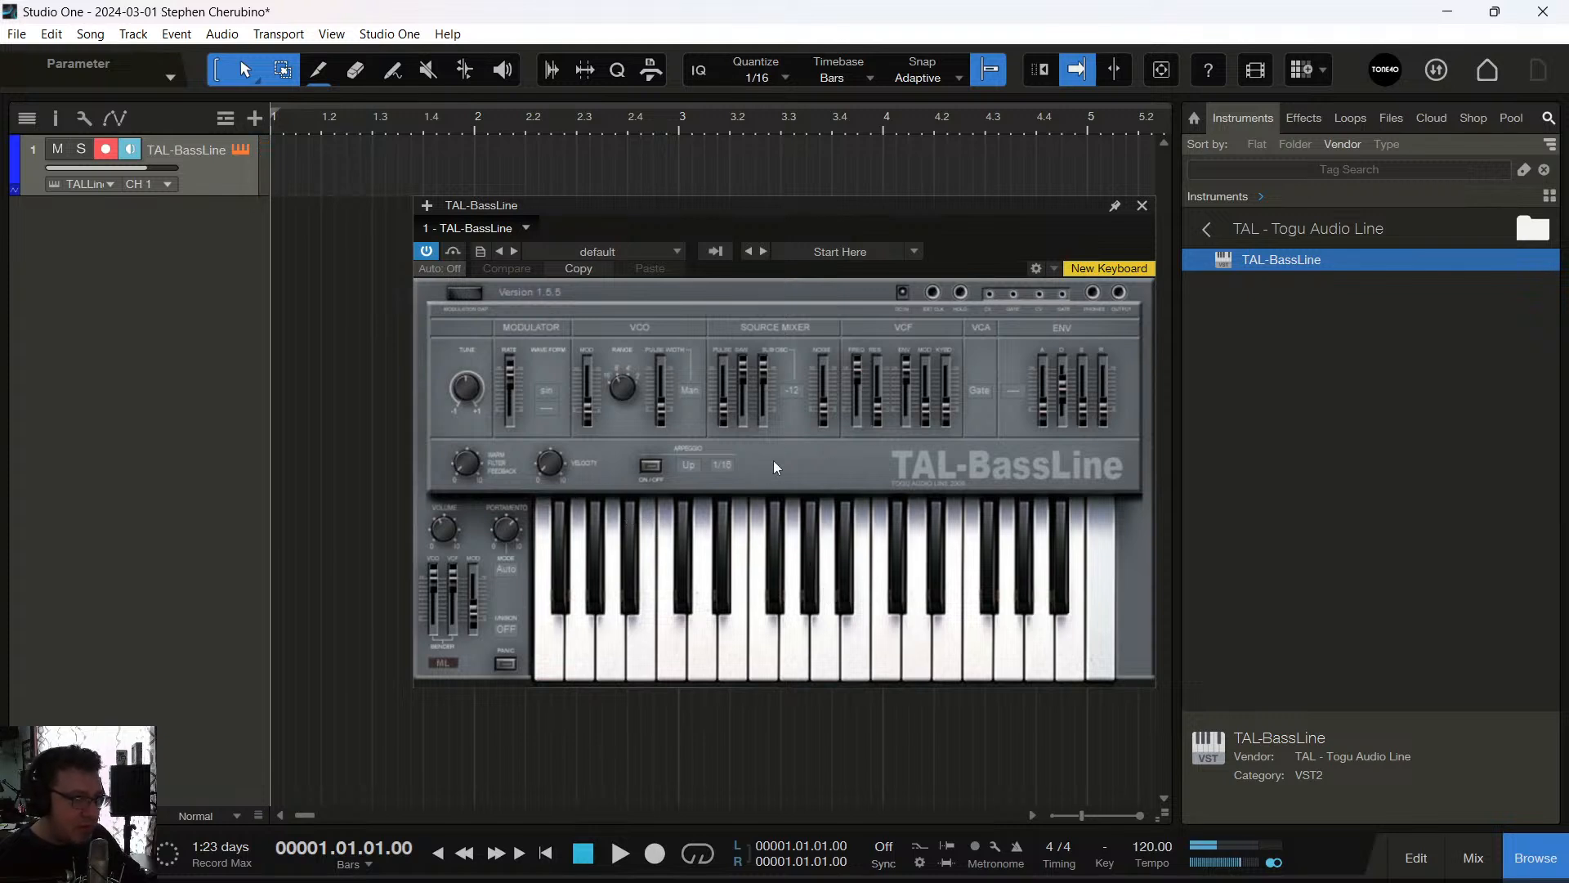
# Set TAL-BassLine's modulator waveform to sin, adjust the VCO range, and try the portamento and filter feedback knobs
pyautogui.click(547, 394)
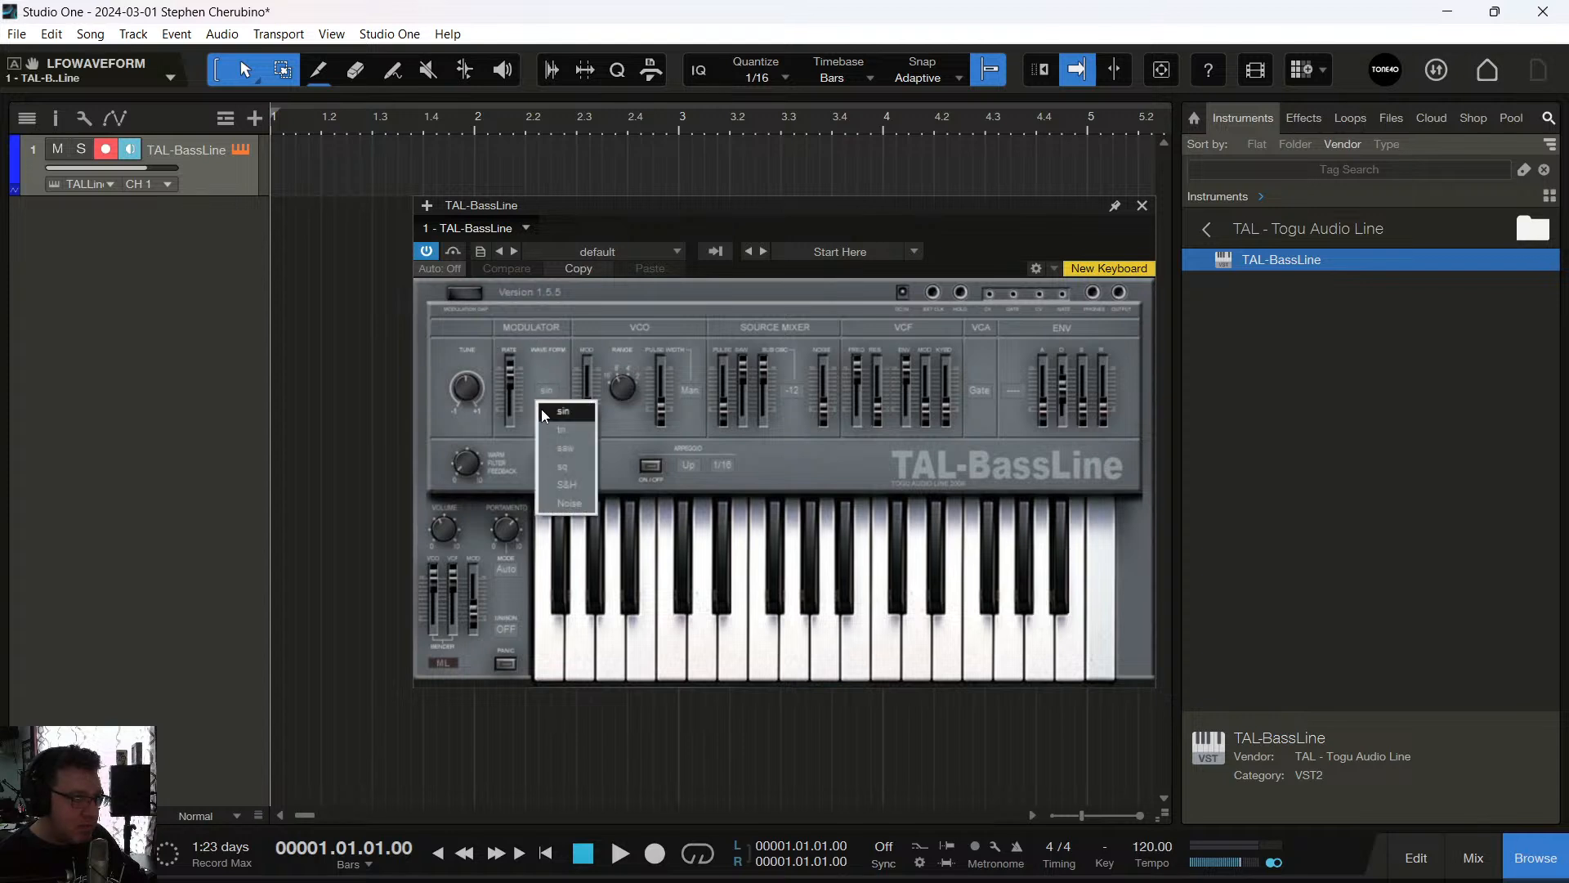
pyautogui.click(562, 417)
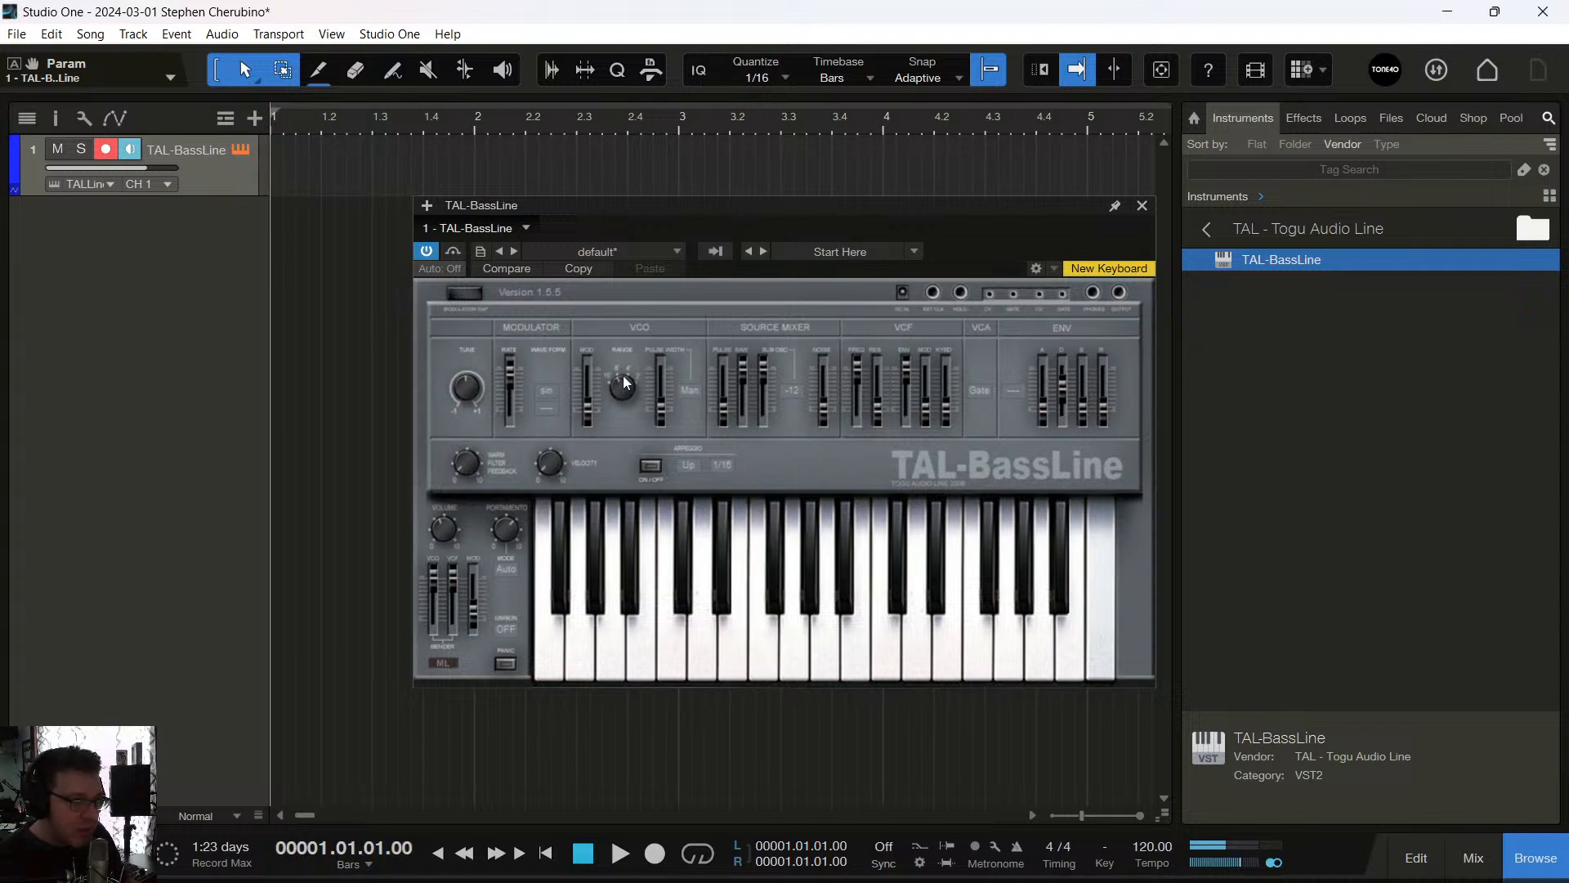
pyautogui.moveTo(622, 394); pyautogui.dragTo(620, 373)
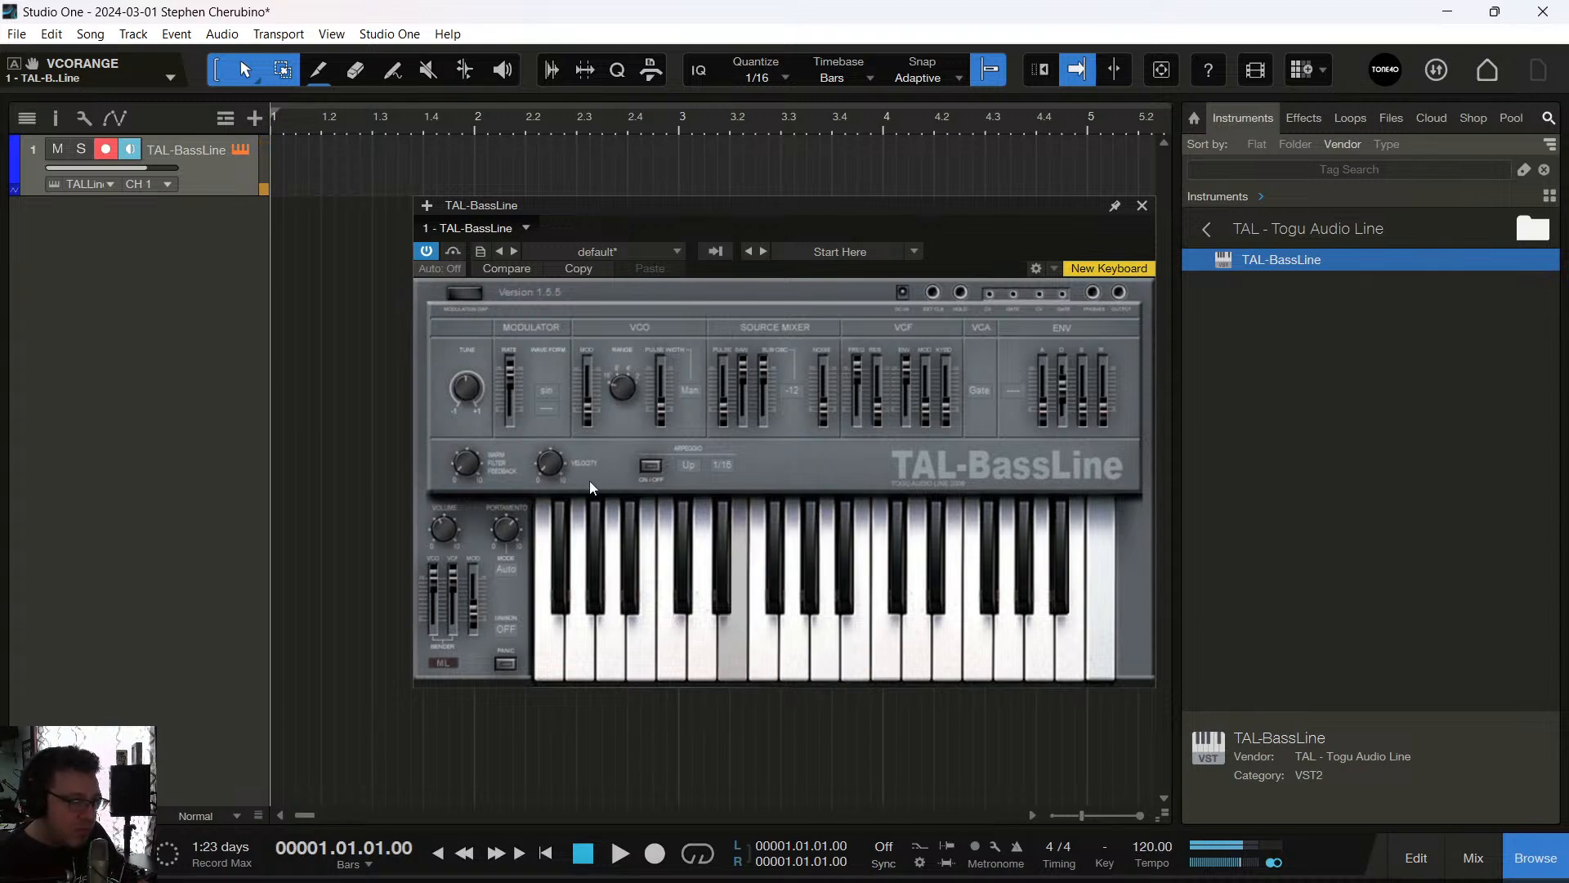
pyautogui.click(514, 528)
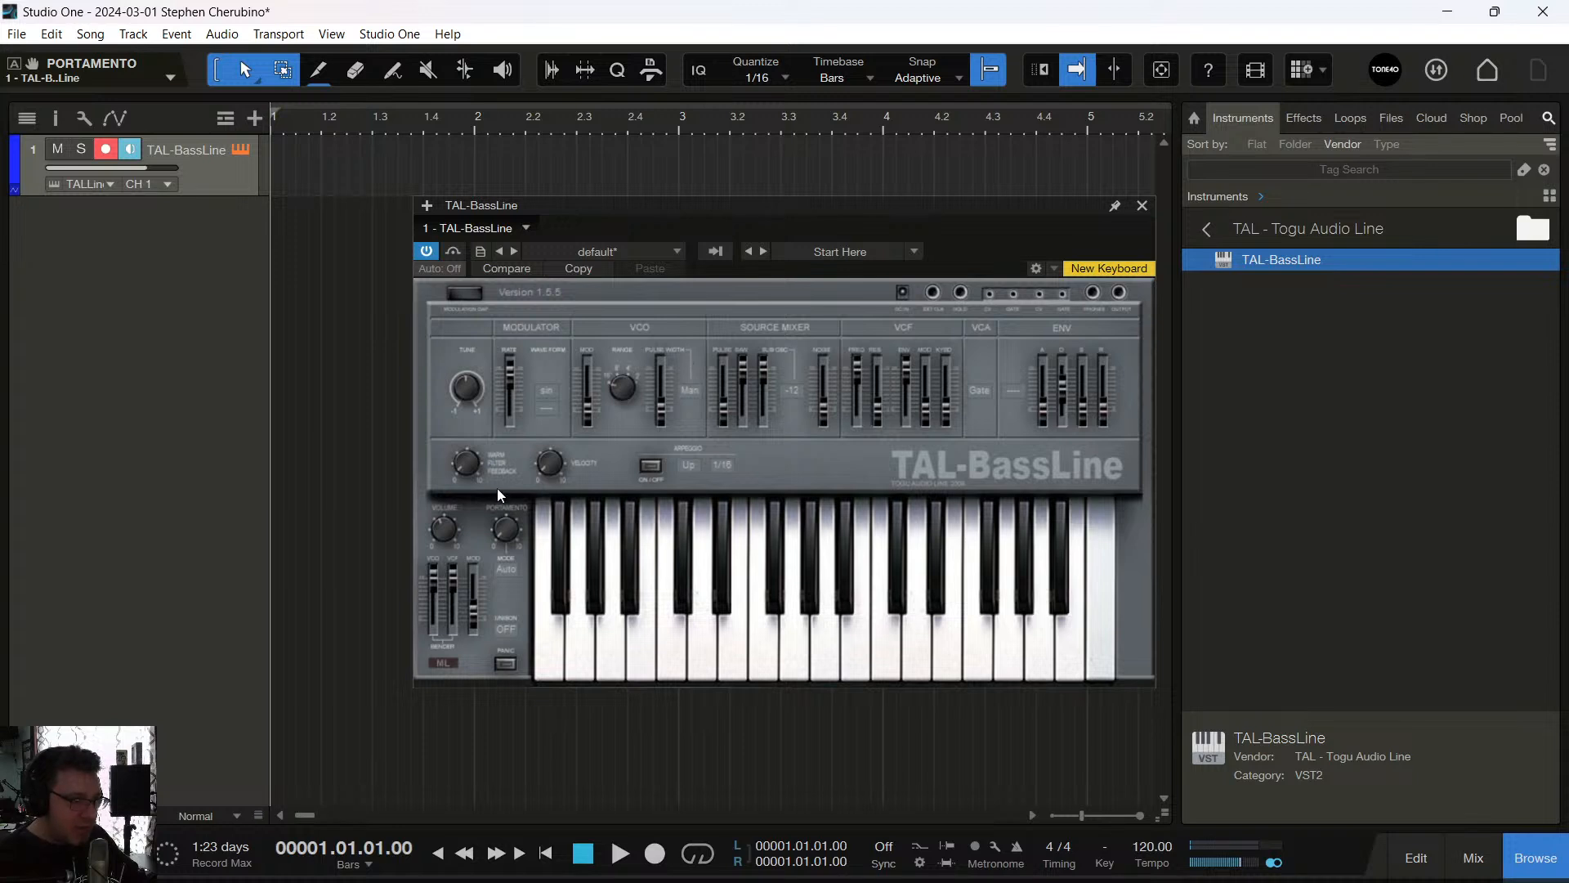
pyautogui.click(468, 466)
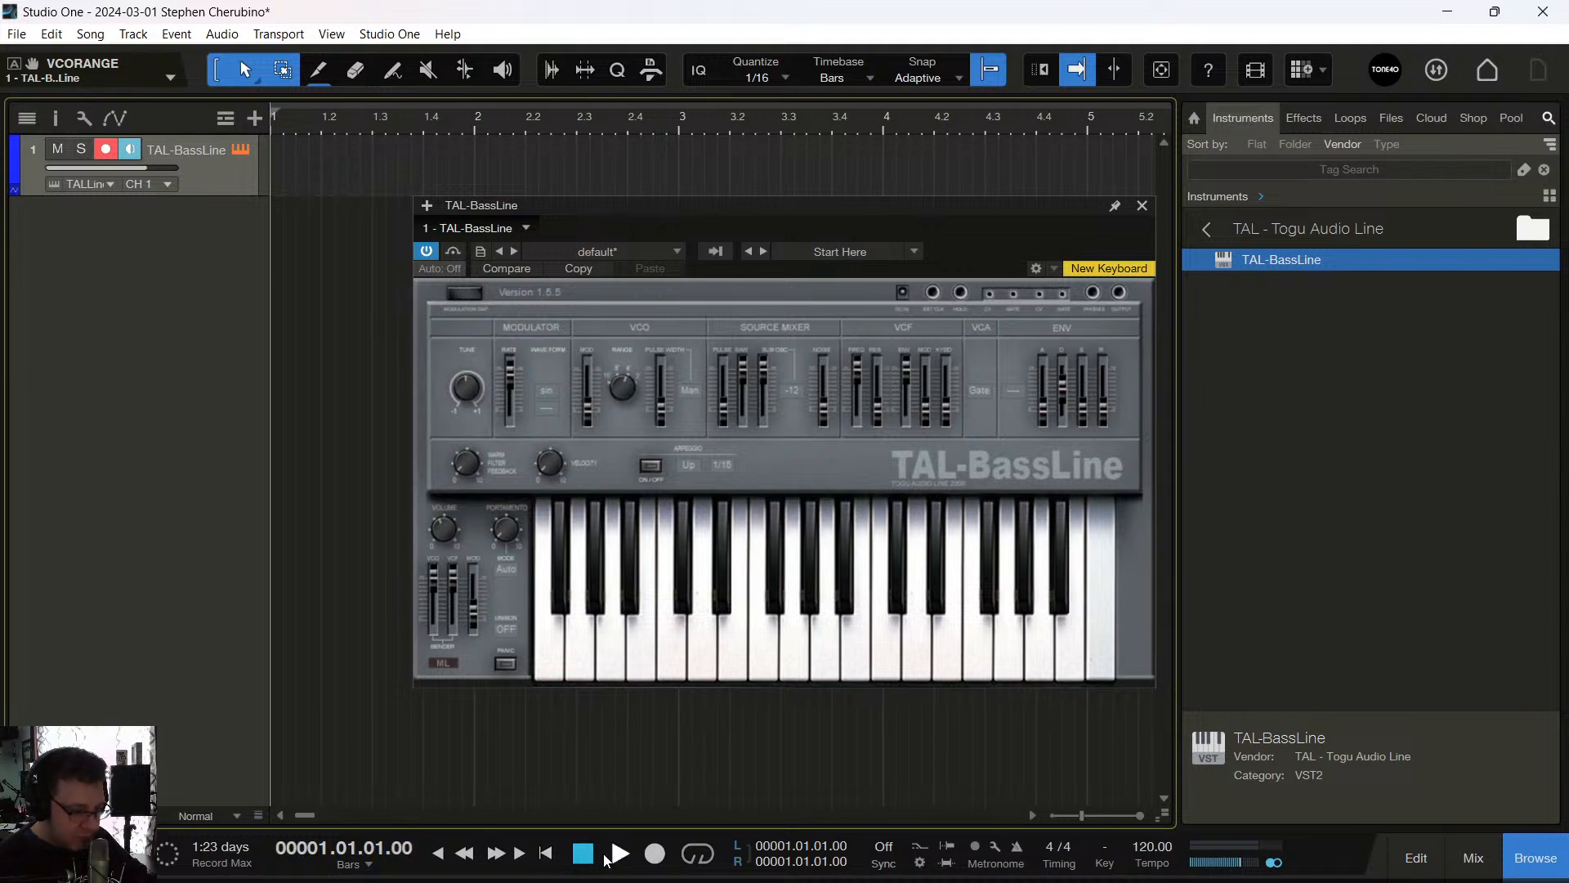
# Enable the metronome, record a played bass line on the TAL-BassLine track, and close the synth window
pyautogui.press('c')
pyautogui.click(654, 853)
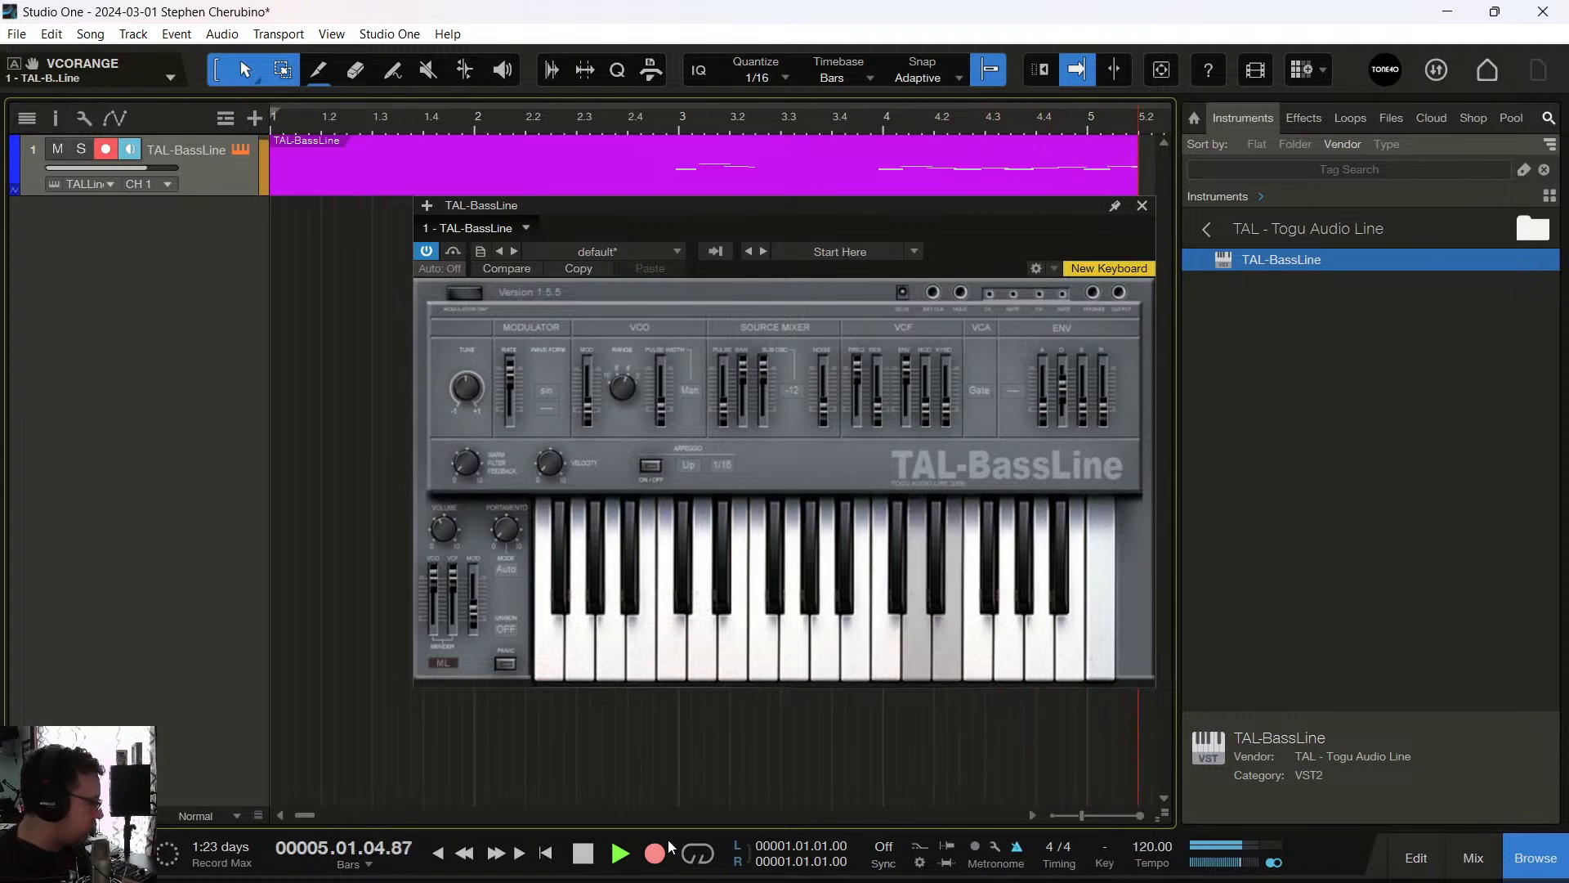
pyautogui.press('space')
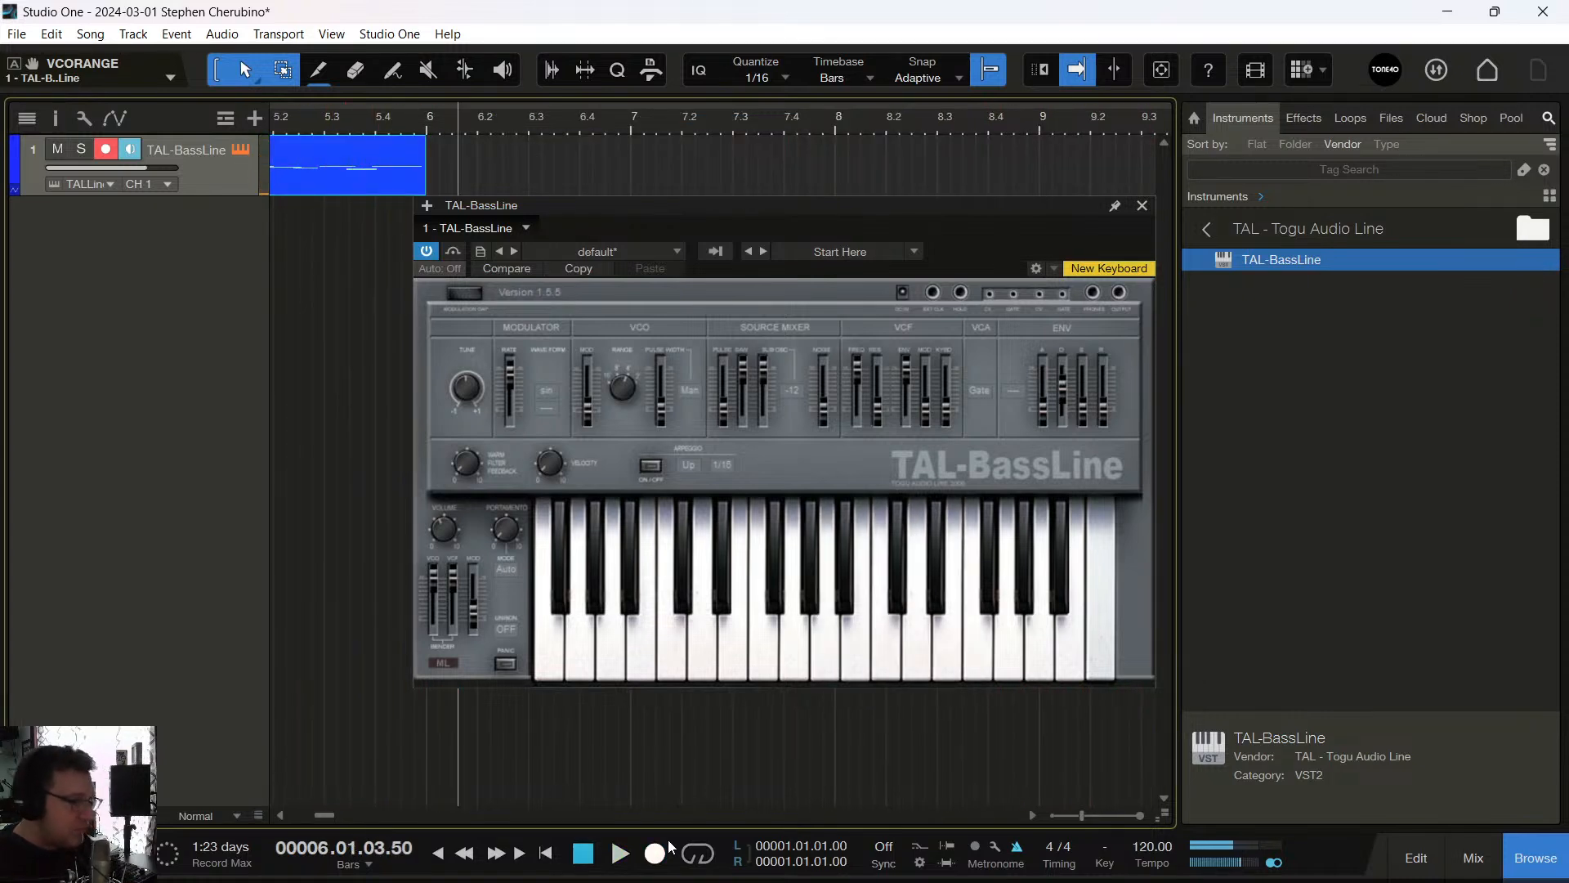
pyautogui.click(1142, 207)
# Trim the opening bars off the recorded TAL-BassLine clip and move the remaining two bars to the song start
pyautogui.press(',')
pyautogui.press('space')
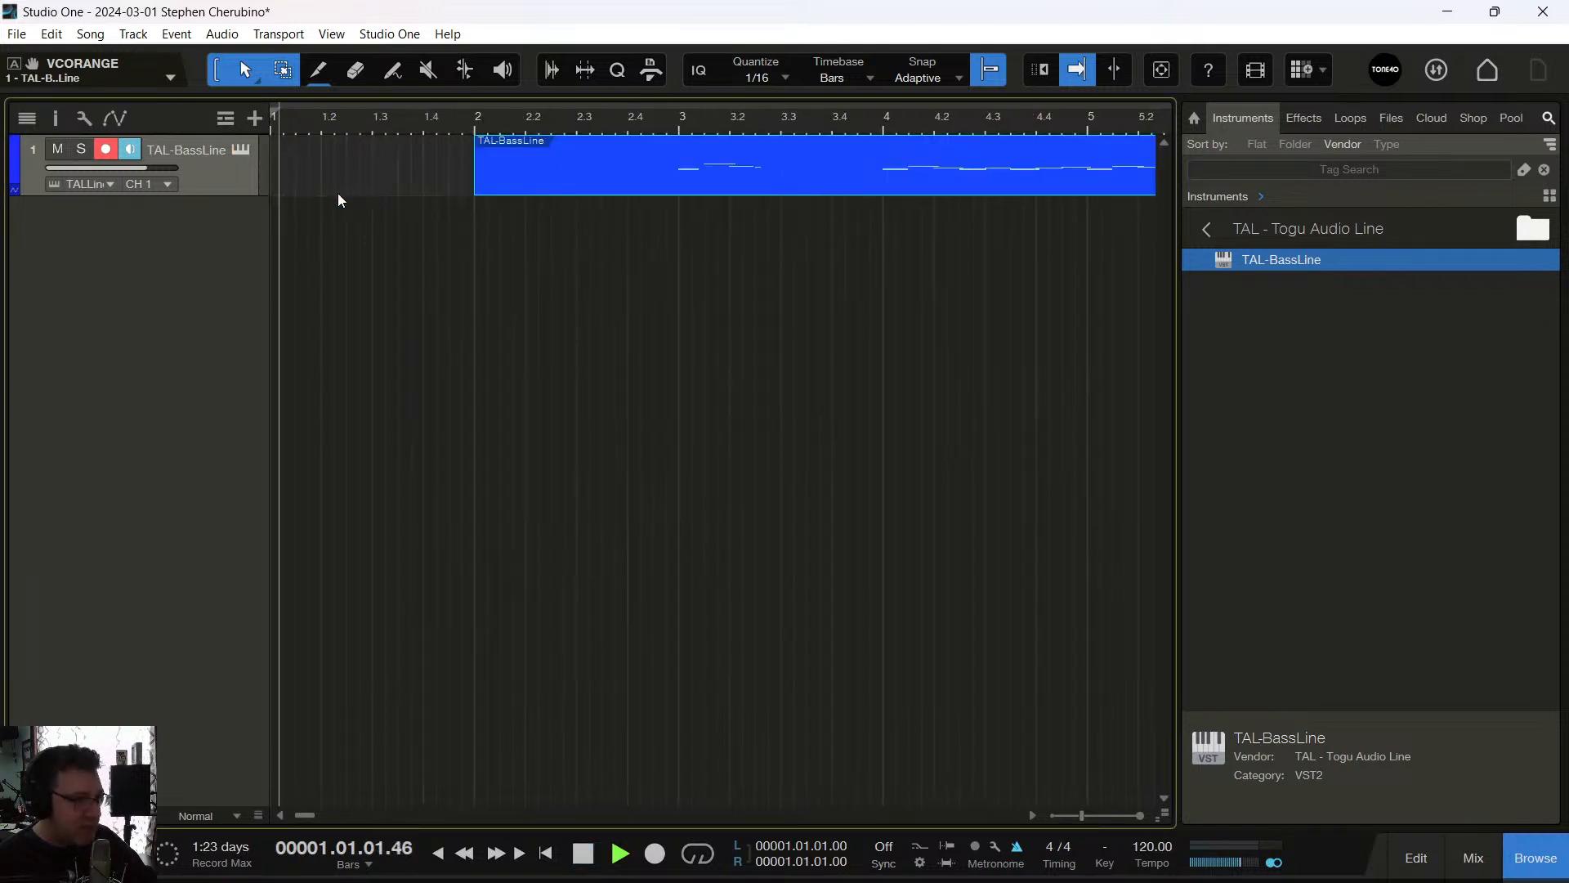
pyautogui.press('space')
pyautogui.moveTo(470, 173); pyautogui.dragTo(679, 173)
pyautogui.moveTo(197, 219); pyautogui.dragTo(197, 219)
pyautogui.press(',')
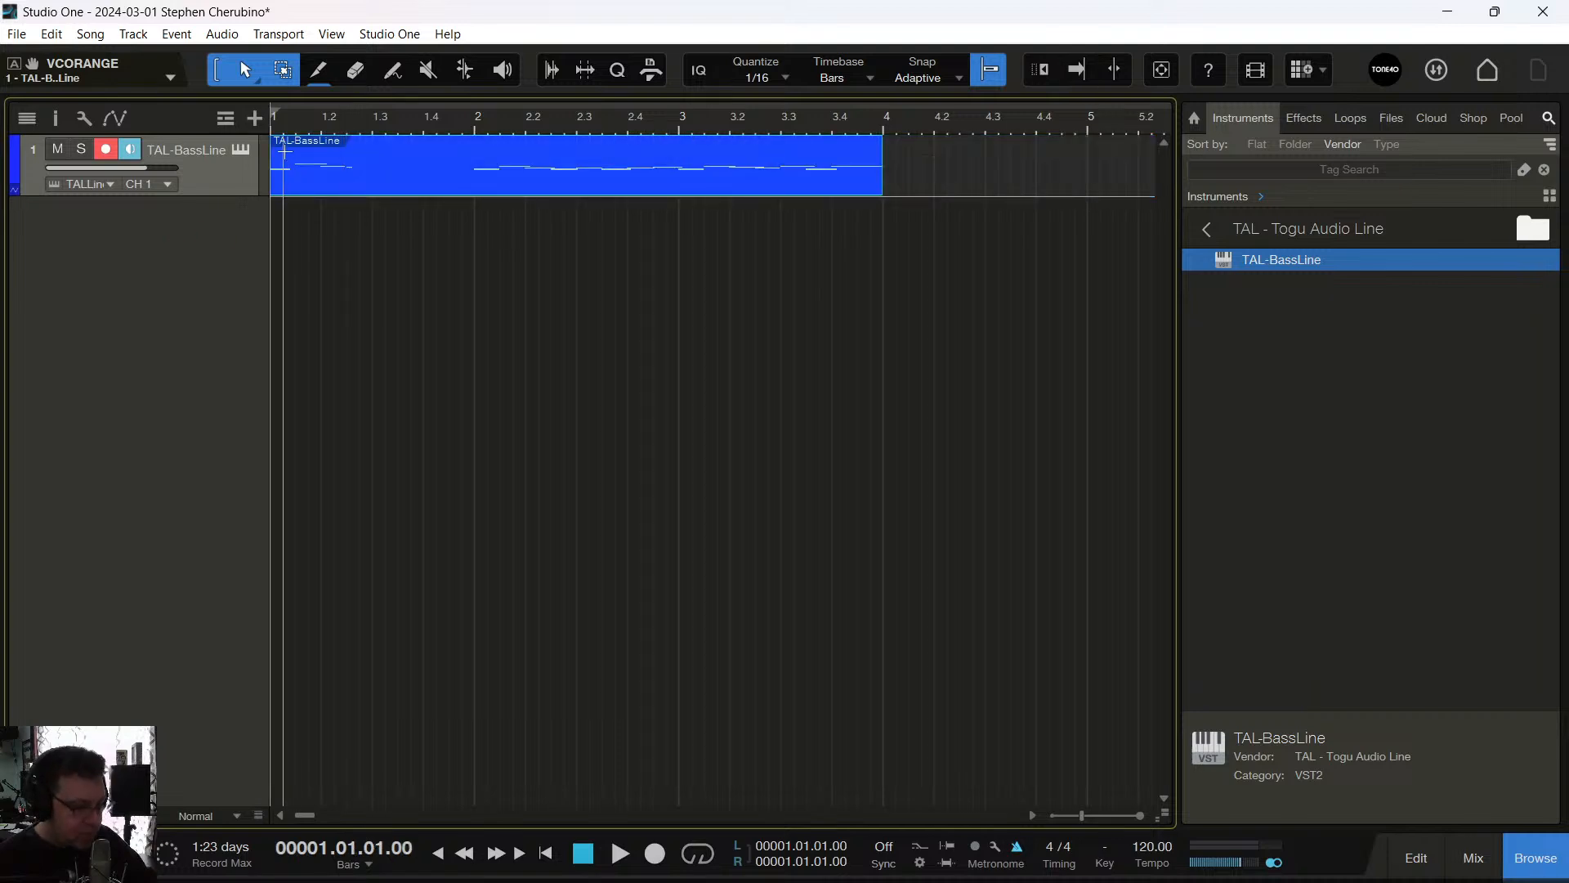
pyautogui.press('space')
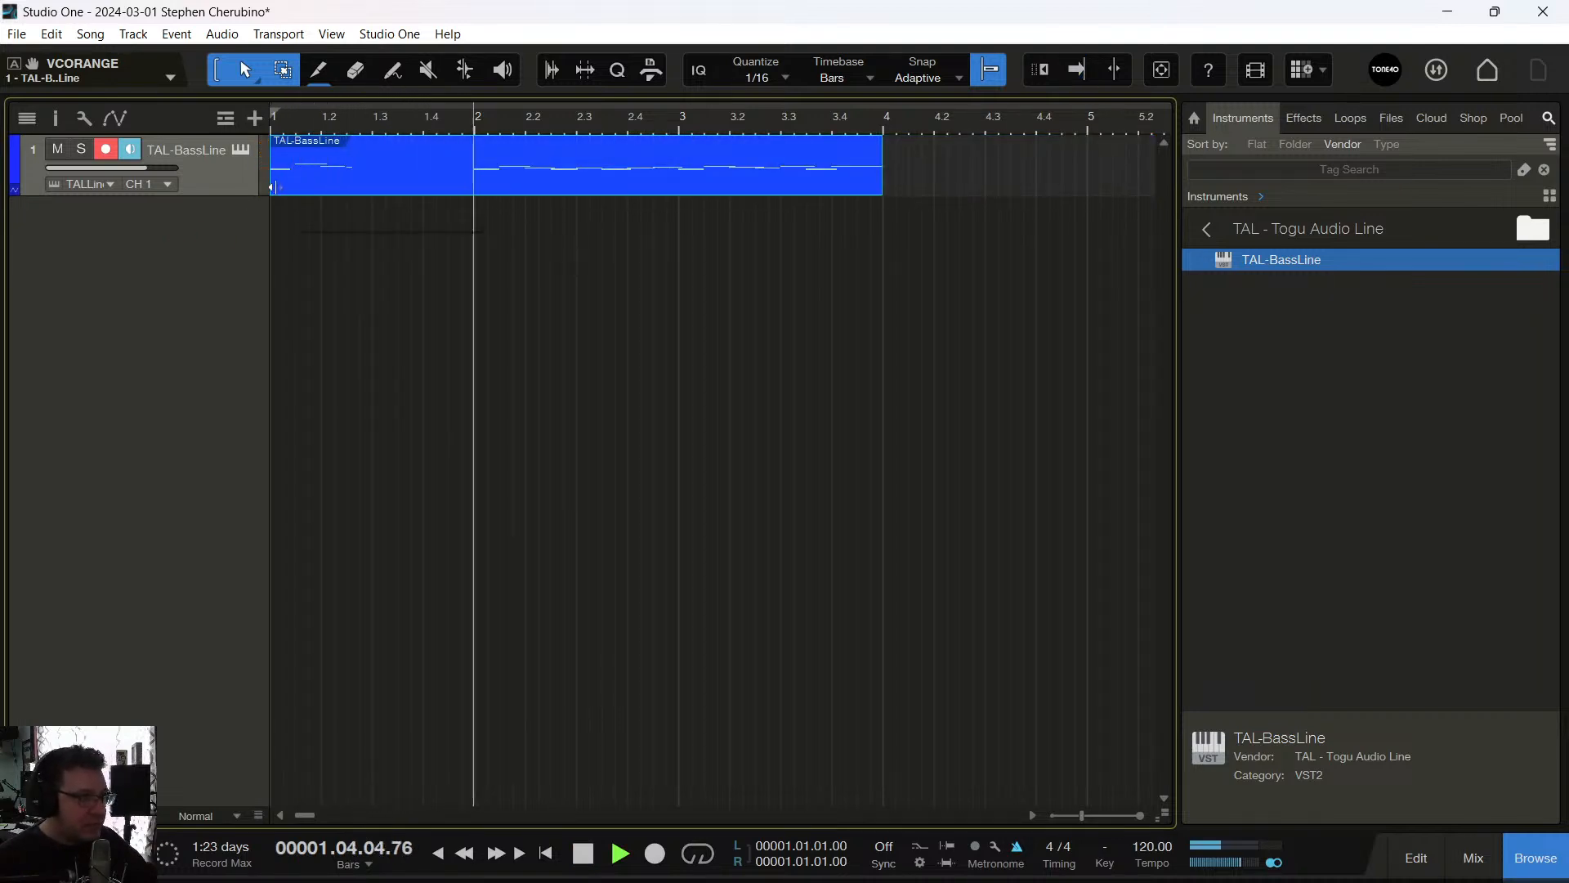
pyautogui.moveTo(273, 186); pyautogui.dragTo(344, 187)
pyautogui.press('space')
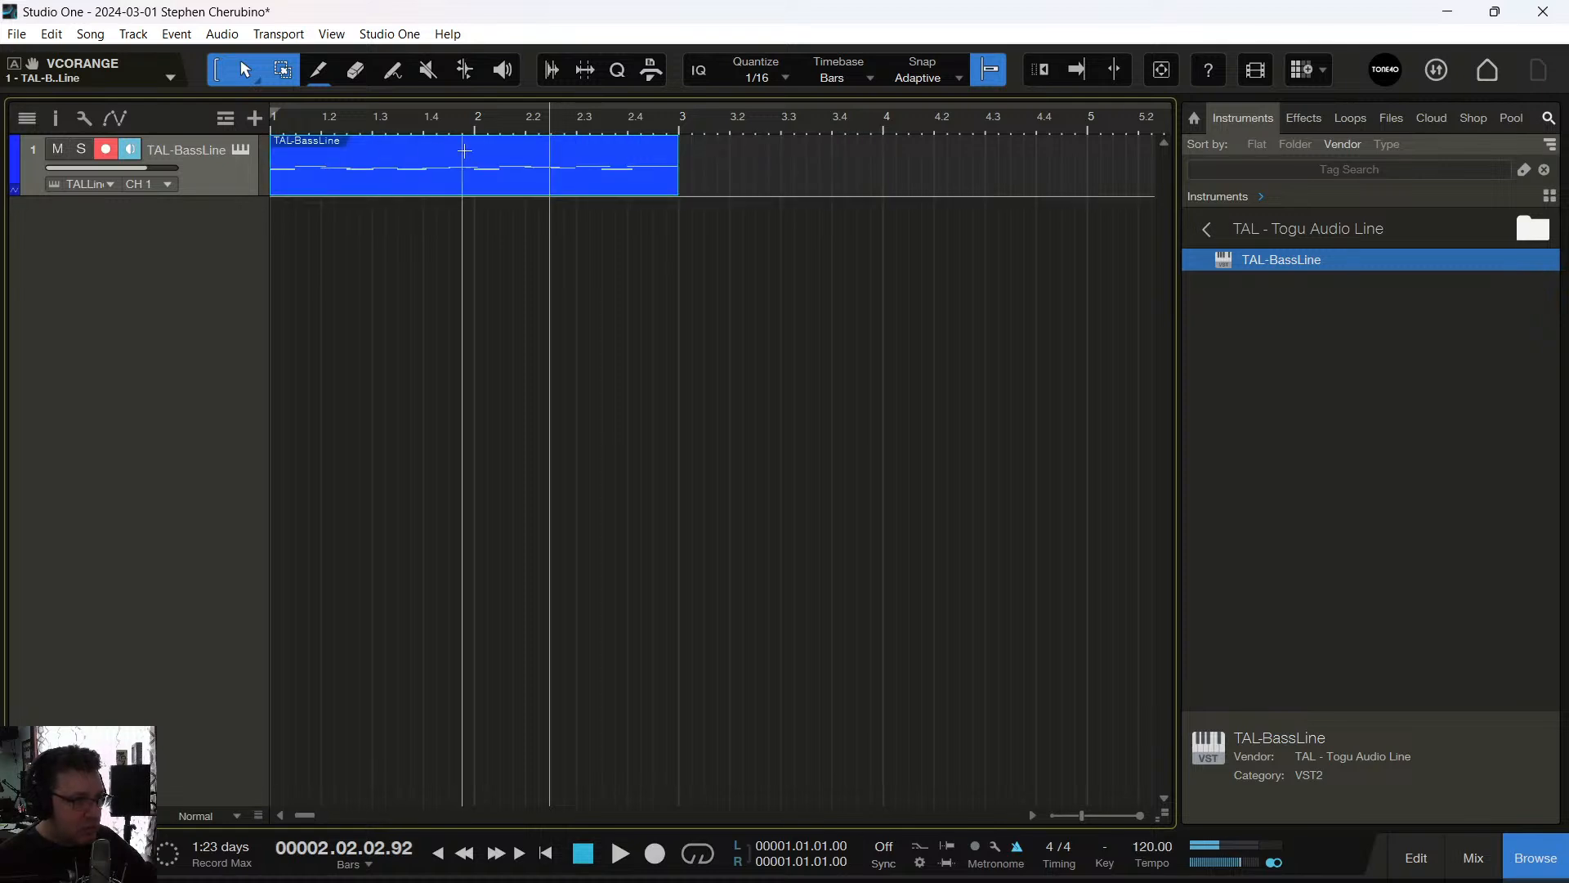
# Loop playback over the two-bar TAL-BassLine clip and open its notes in the note editor
pyautogui.press('p')
pyautogui.press(',')
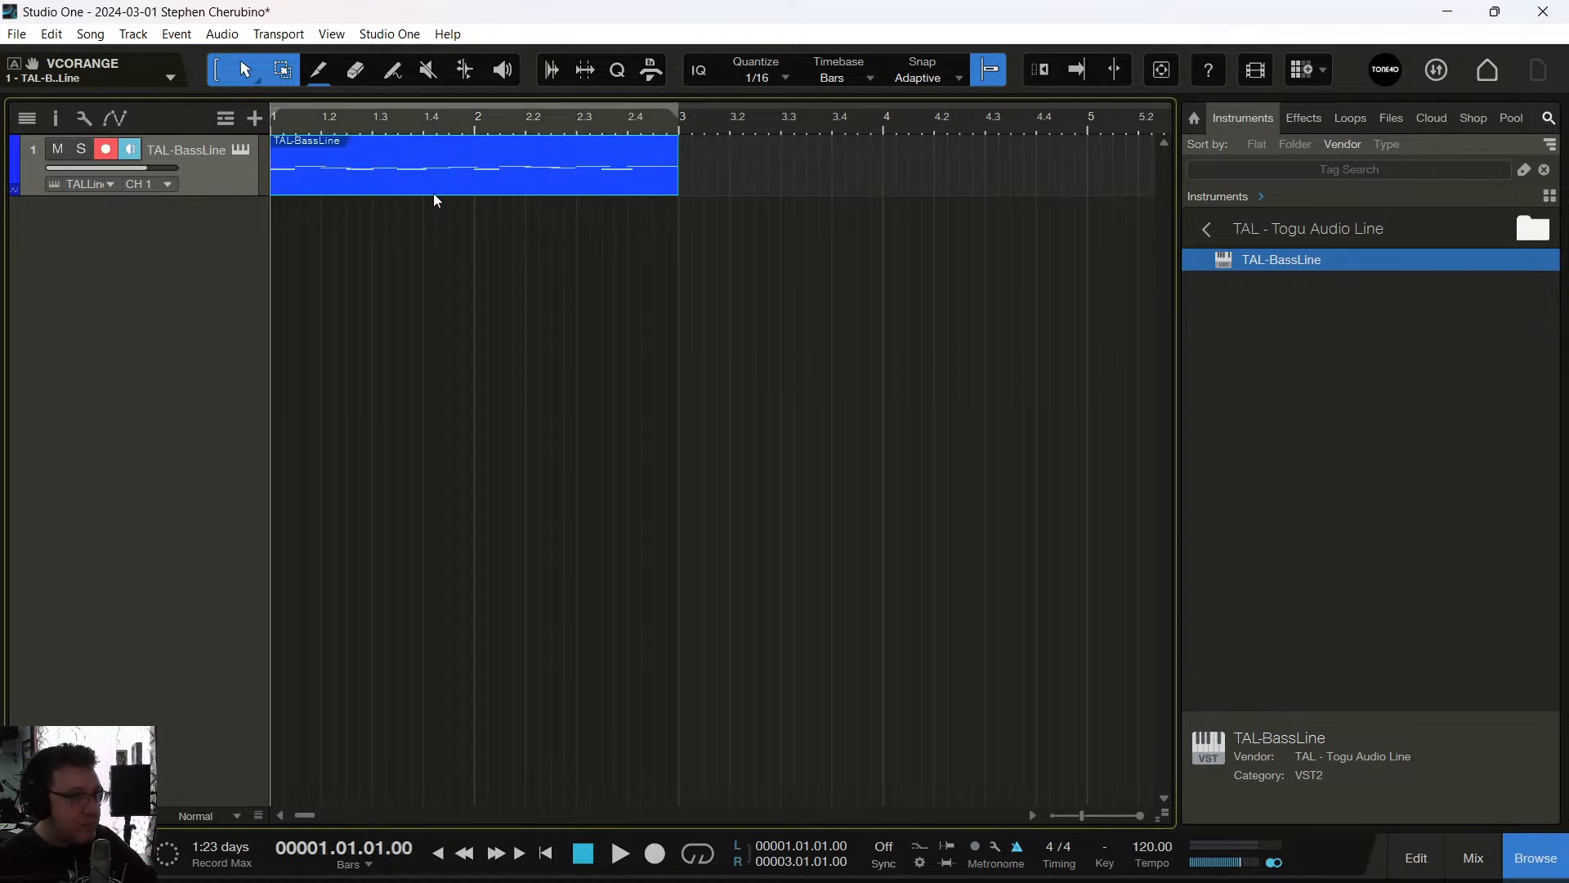
pyautogui.press('/')
pyautogui.press('f')
pyautogui.press('space')
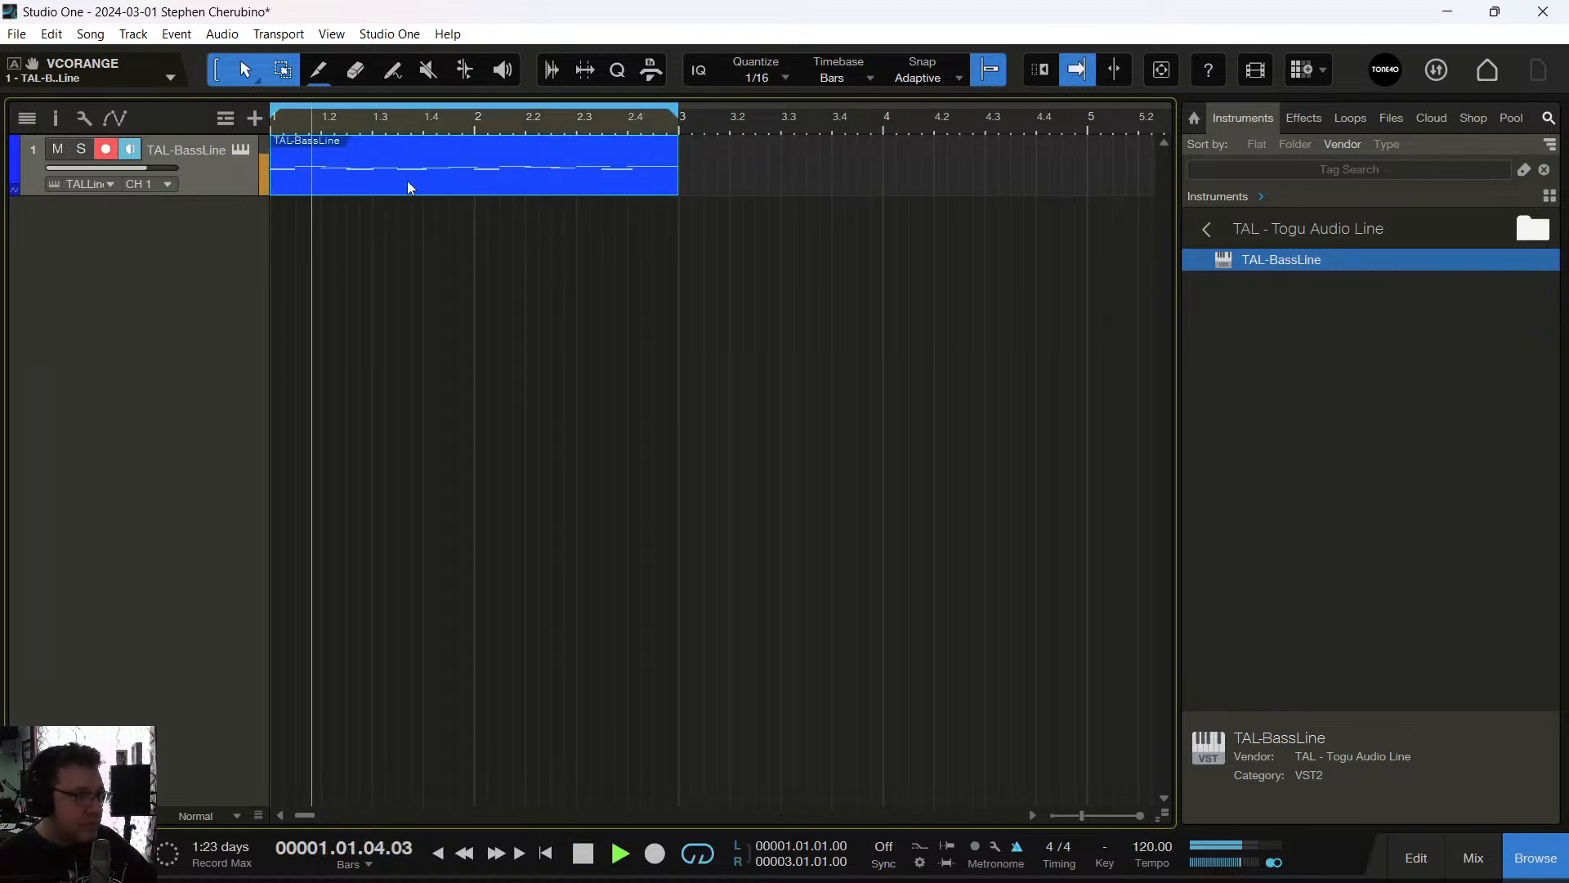
pyautogui.doubleClick(569, 194)
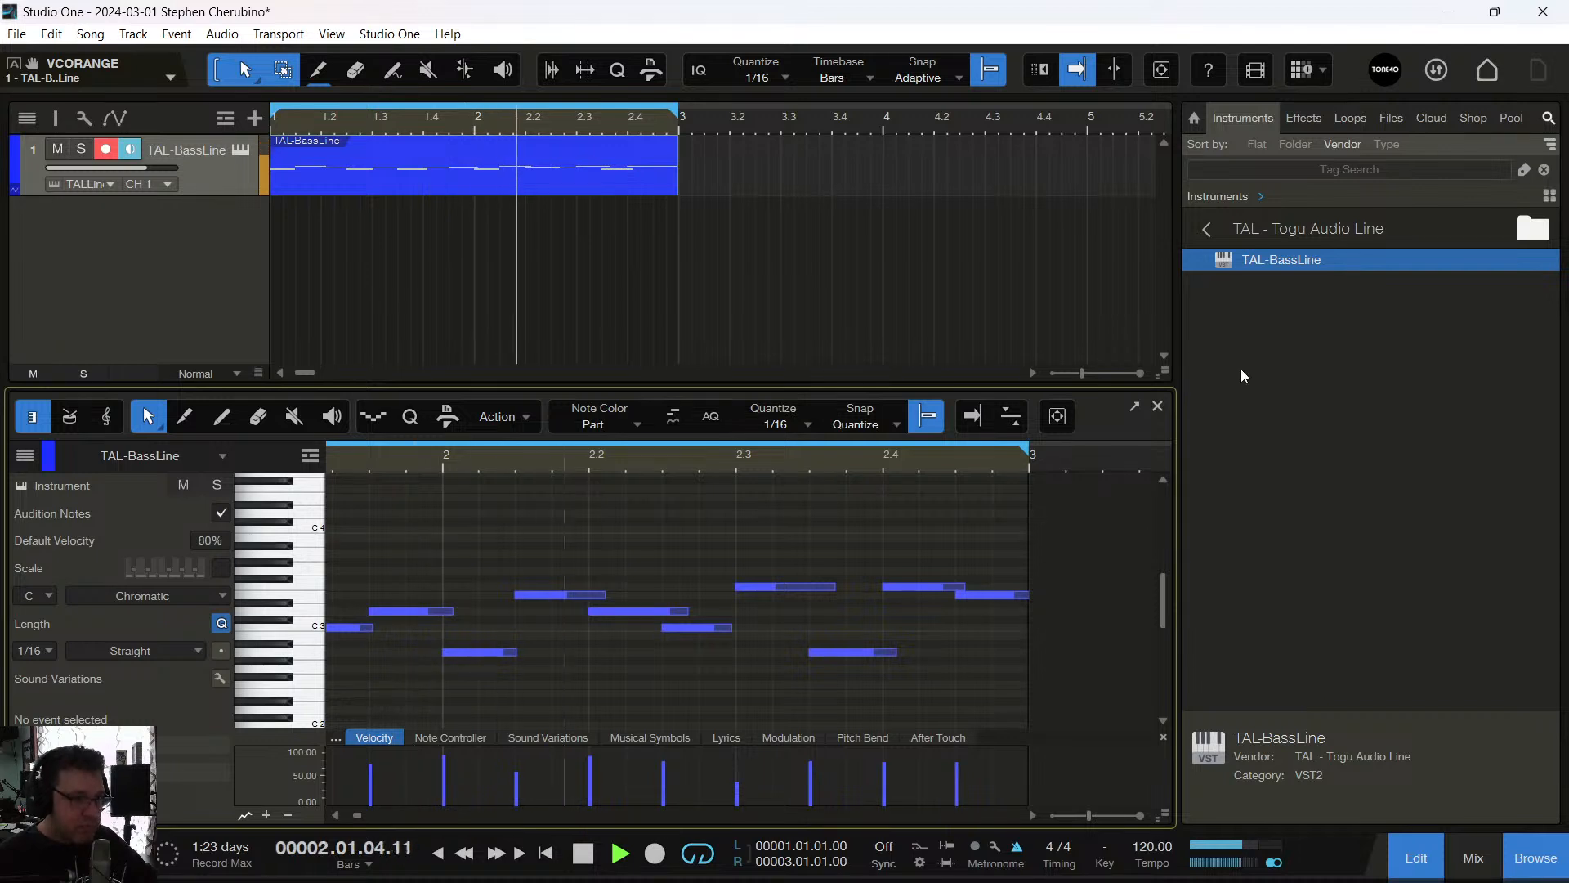
pyautogui.press('space')
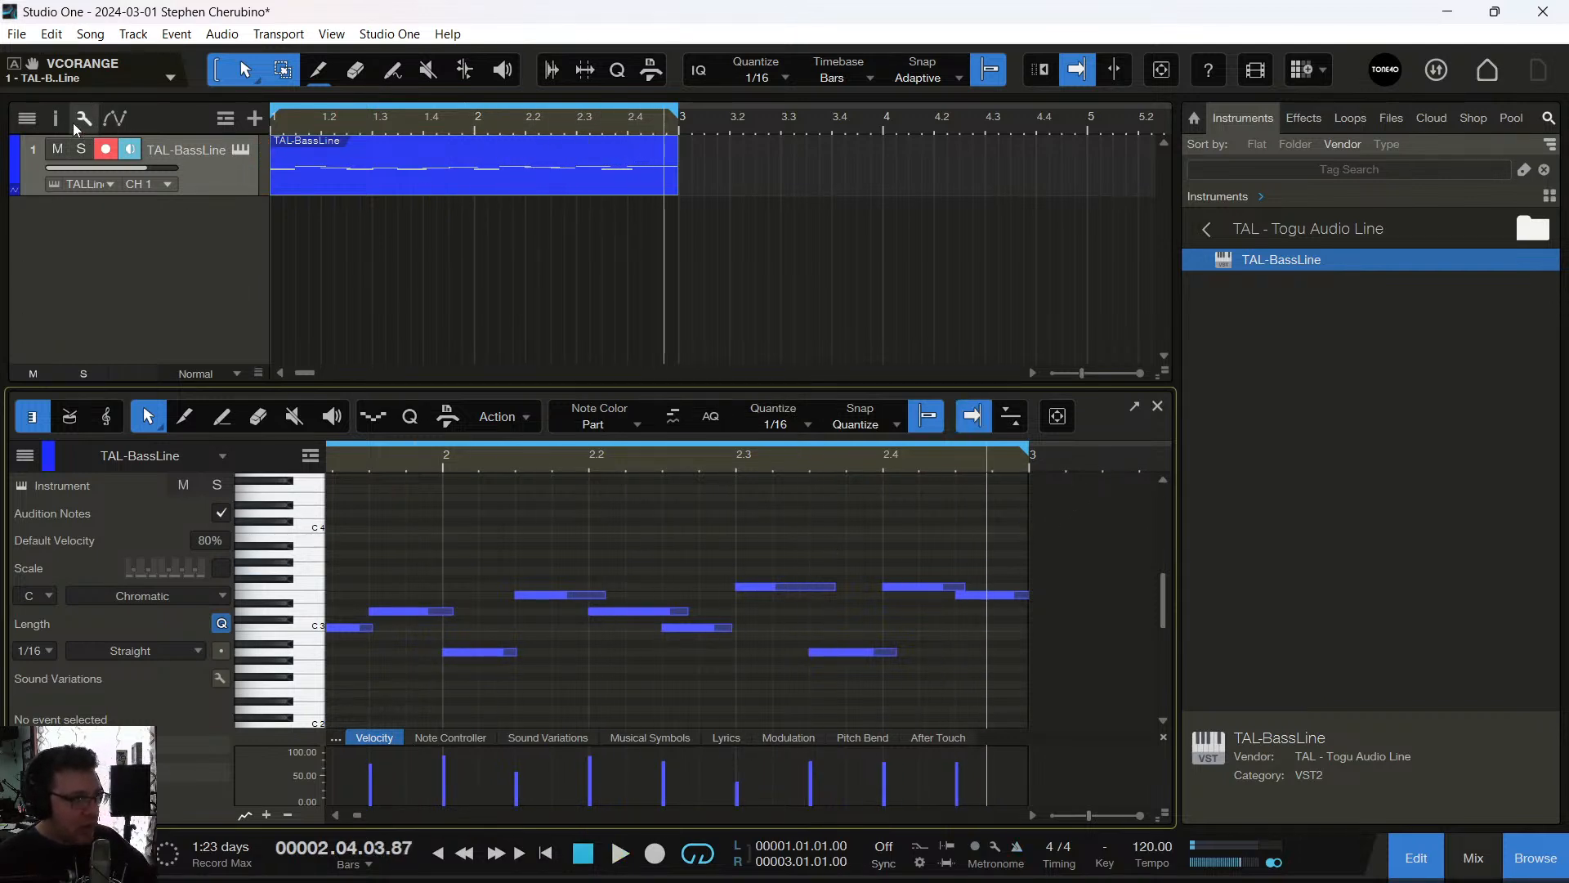
# Show the track inspector, insert Autofilter on the TAL-BassLine channel, and audition the loop through it
pyautogui.press('F4')
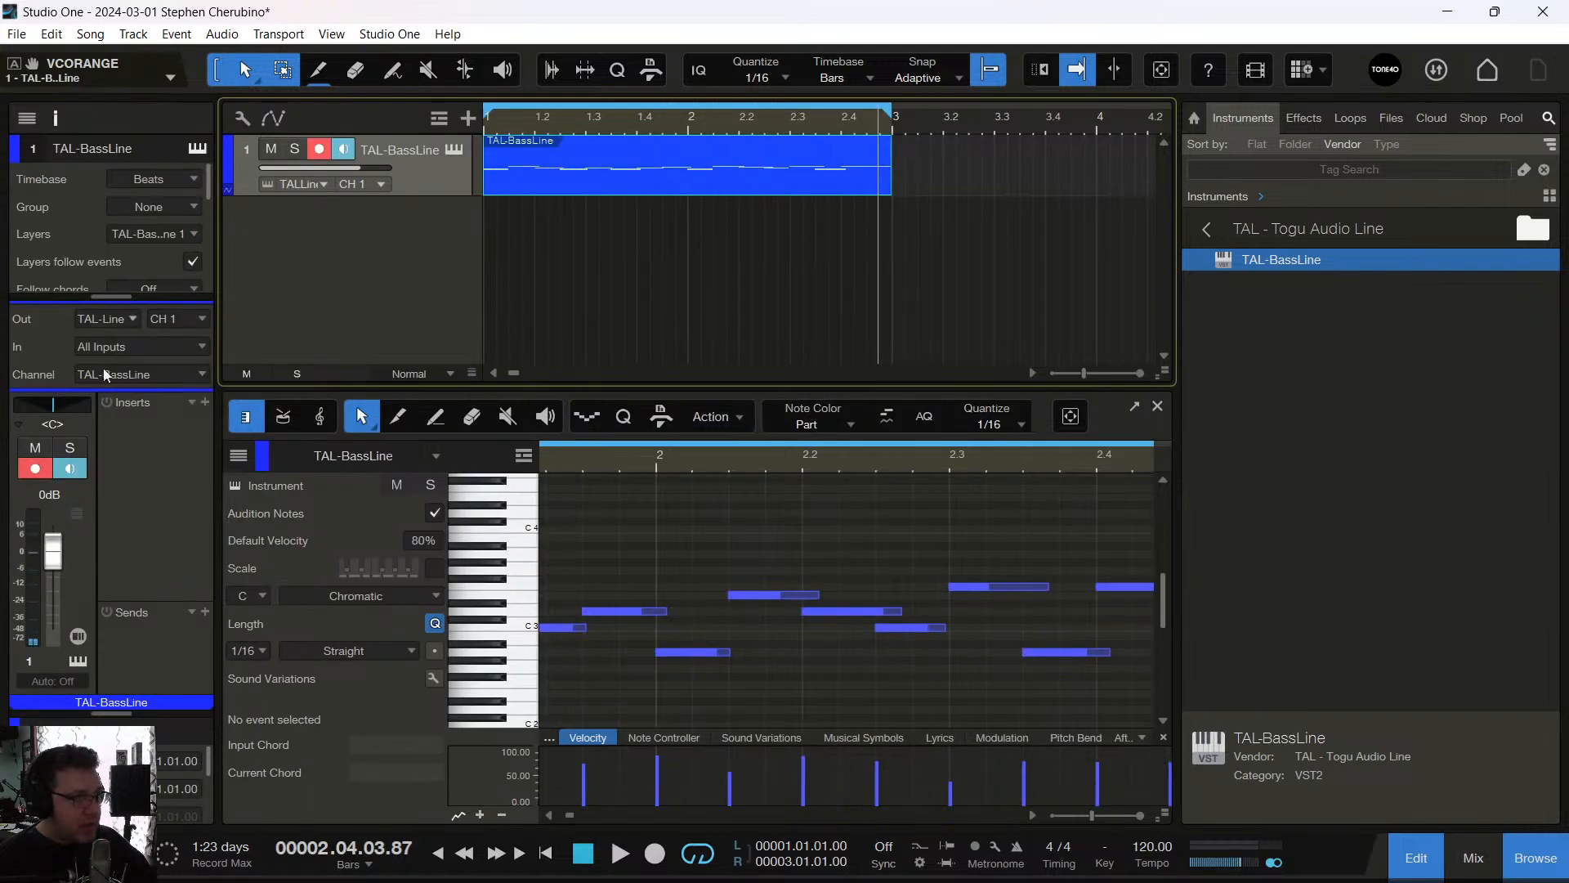
pyautogui.click(206, 401)
pyautogui.write('autofiu')
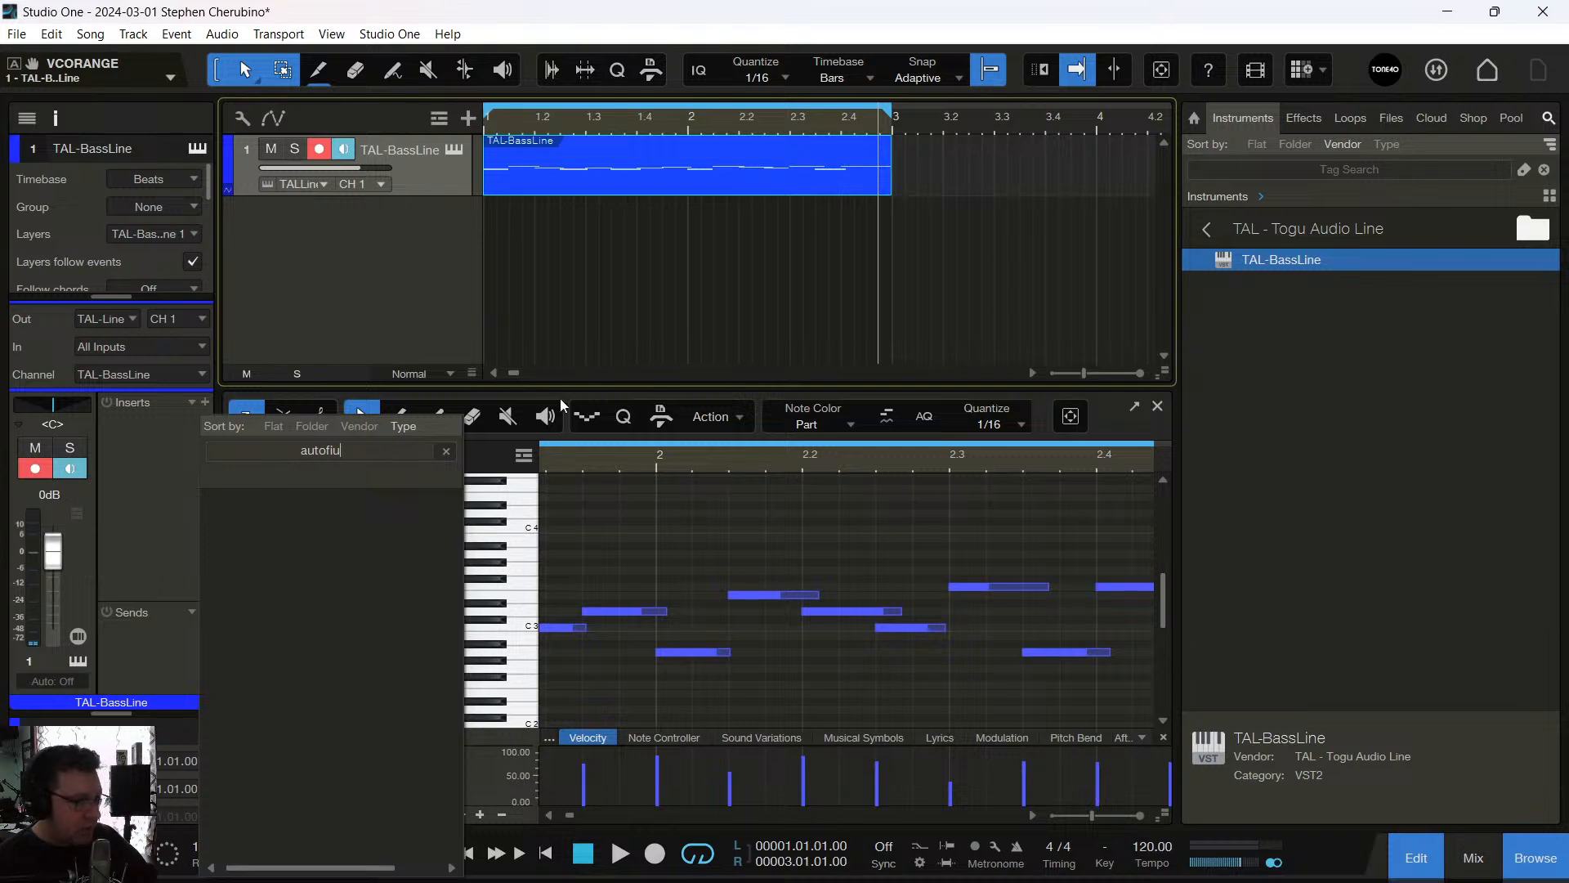
pyautogui.press('BackSpace')
pyautogui.write('l')
pyautogui.doubleClick(270, 525)
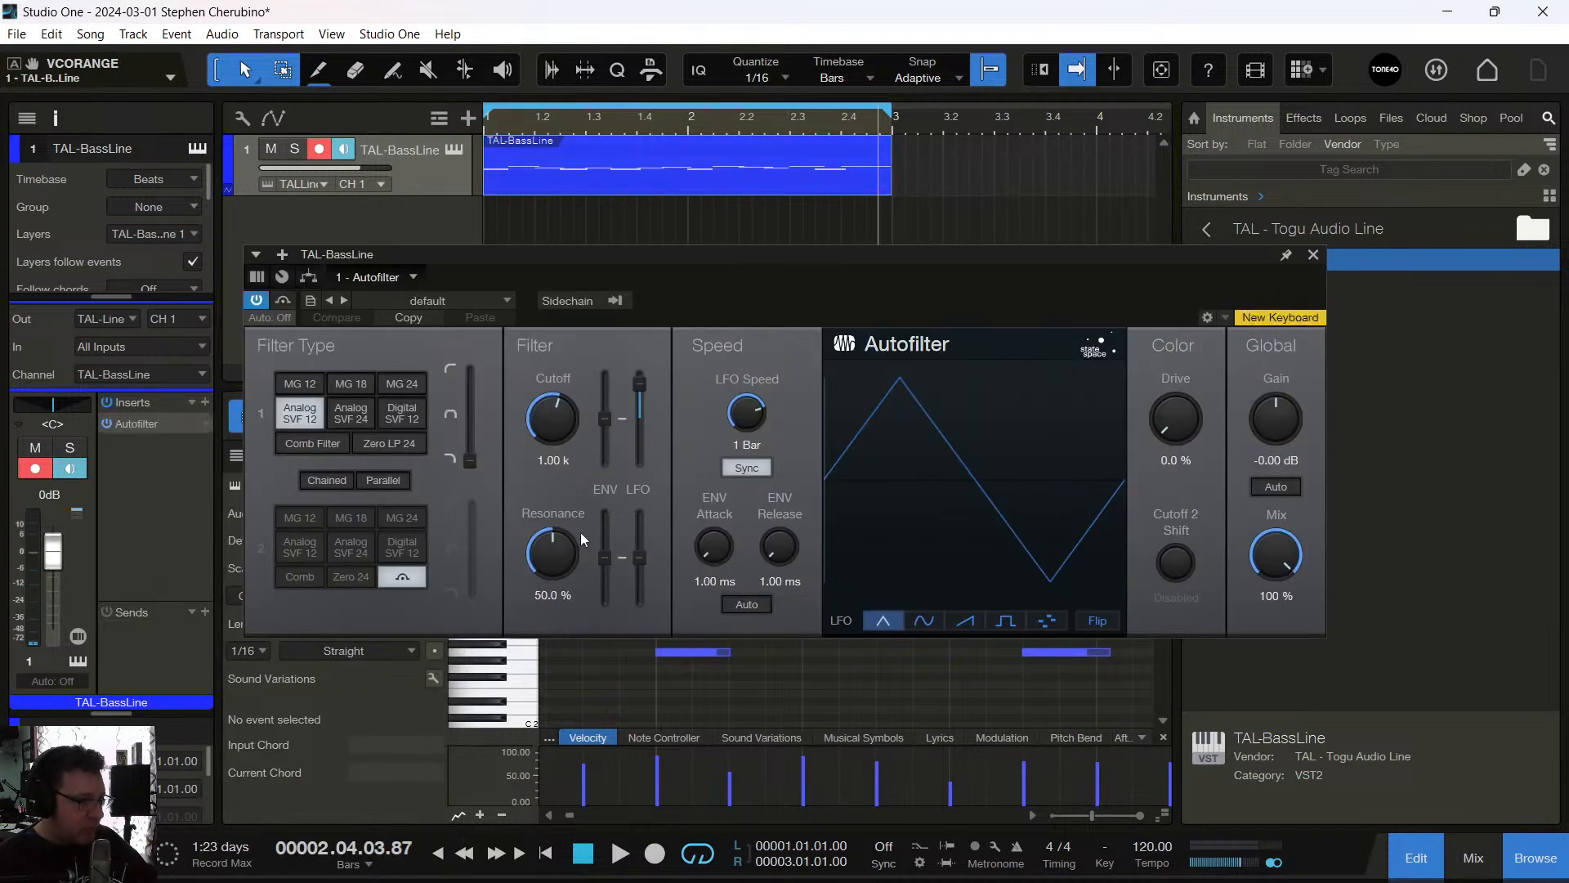
pyautogui.moveTo(792, 250); pyautogui.dragTo(889, 324)
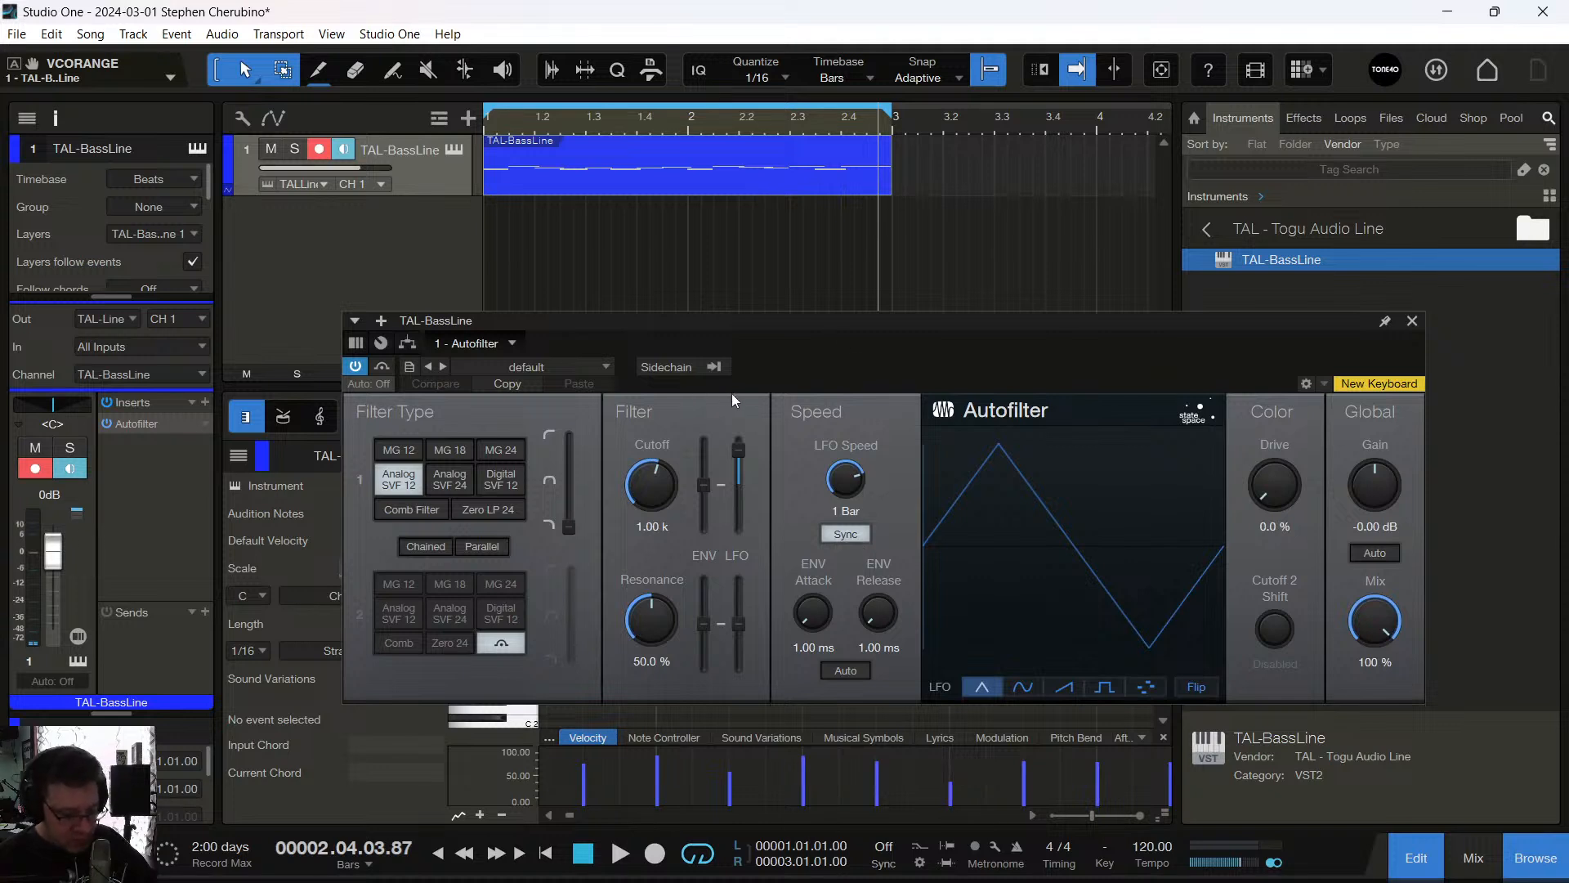
pyautogui.press('space')
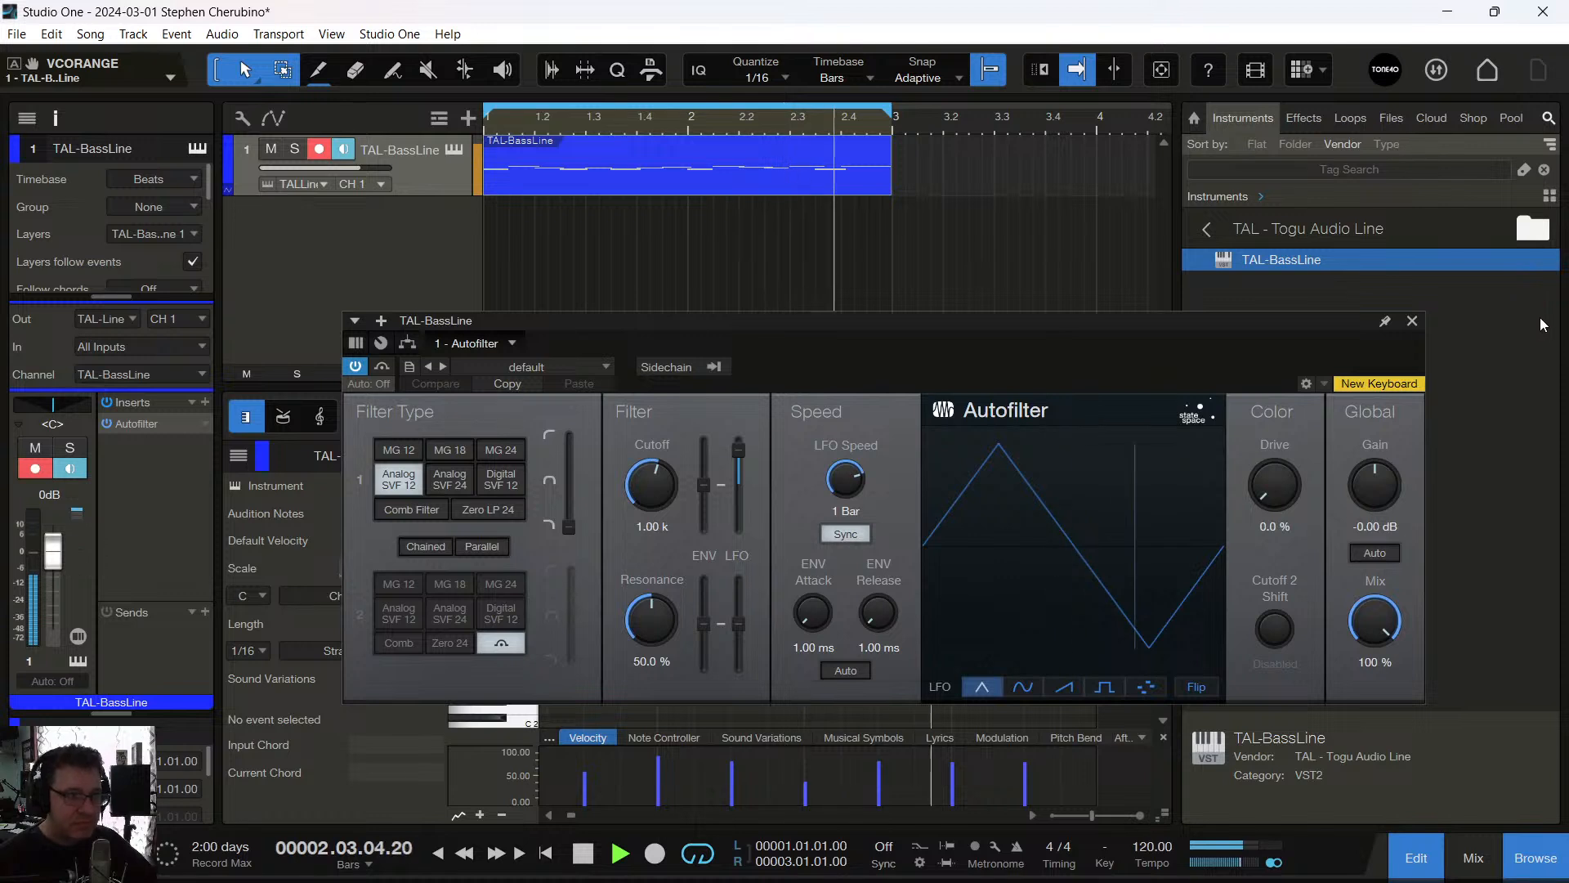
pyautogui.click(1412, 320)
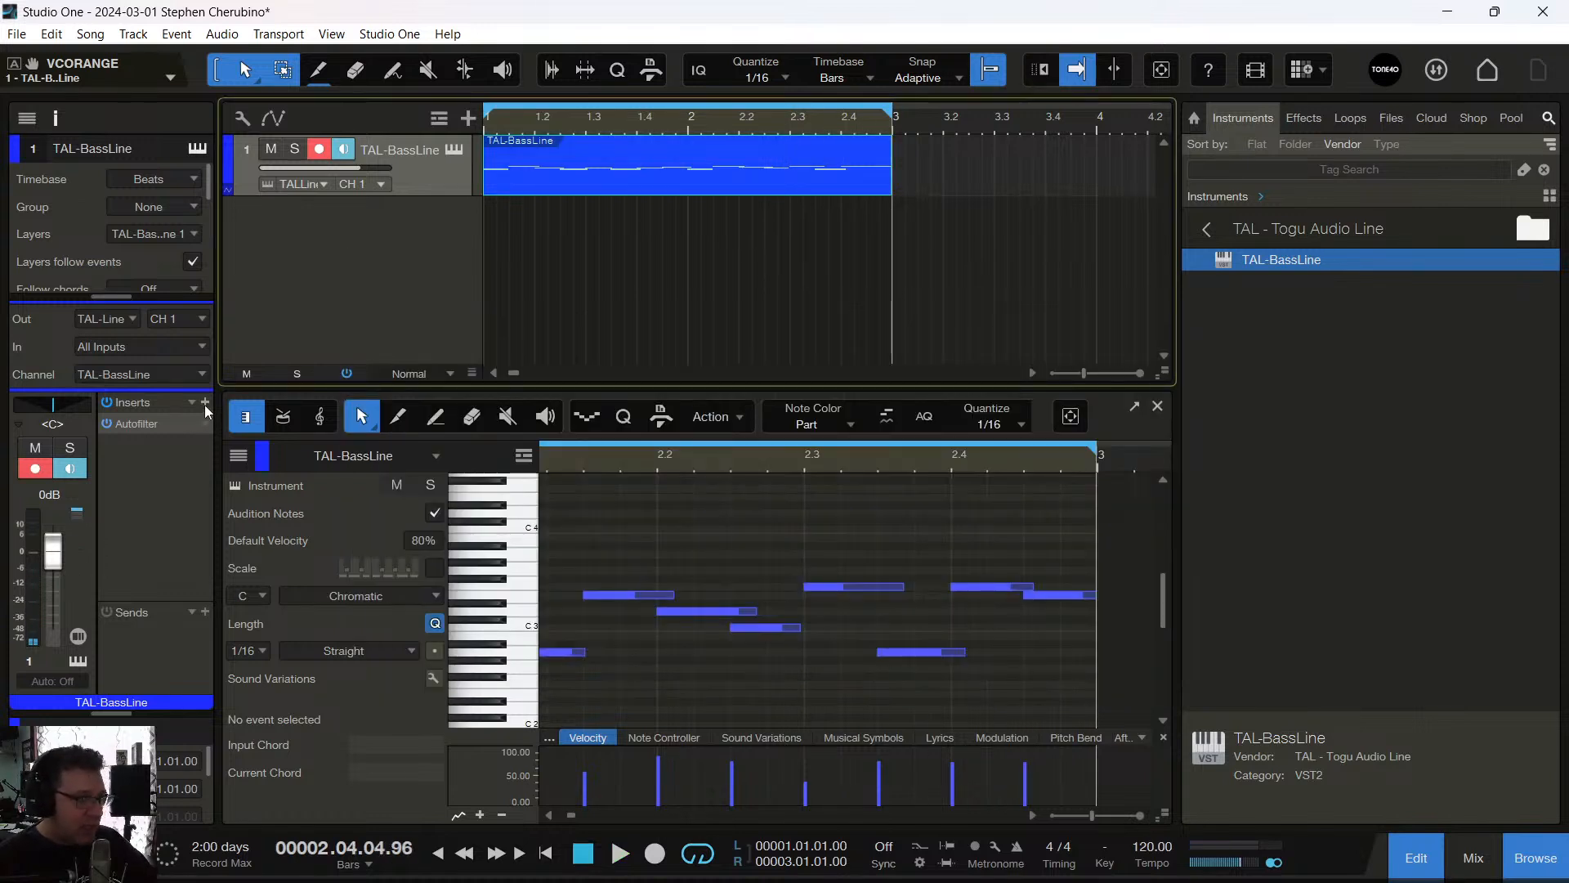
# Open the mixing console and add an FX channel
pyautogui.press('F3')
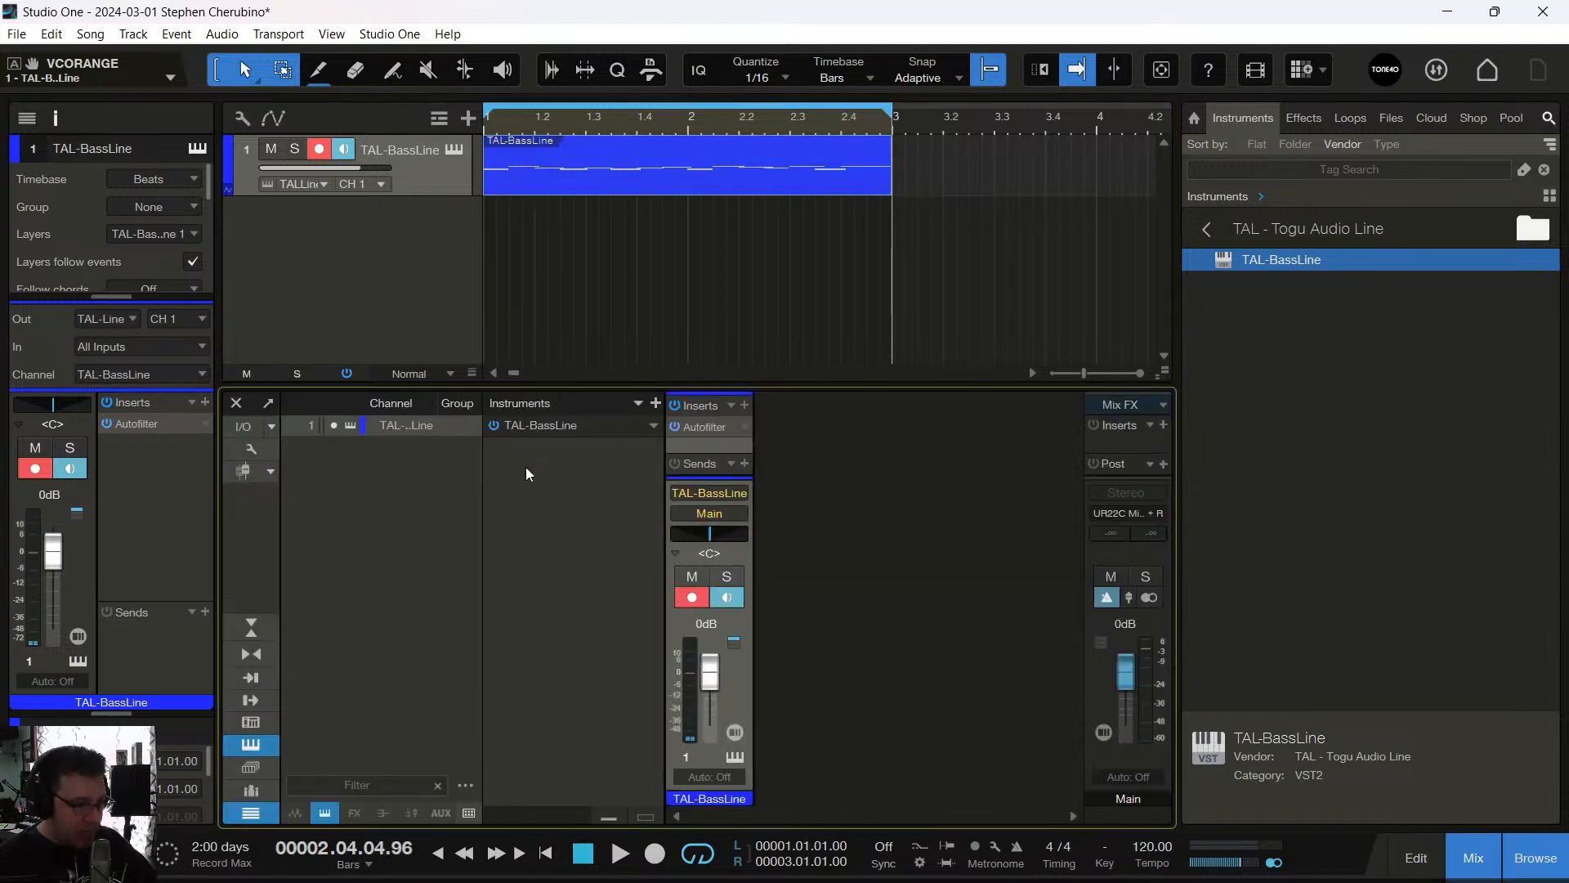
pyautogui.rightClick(827, 636)
pyautogui.click(925, 503)
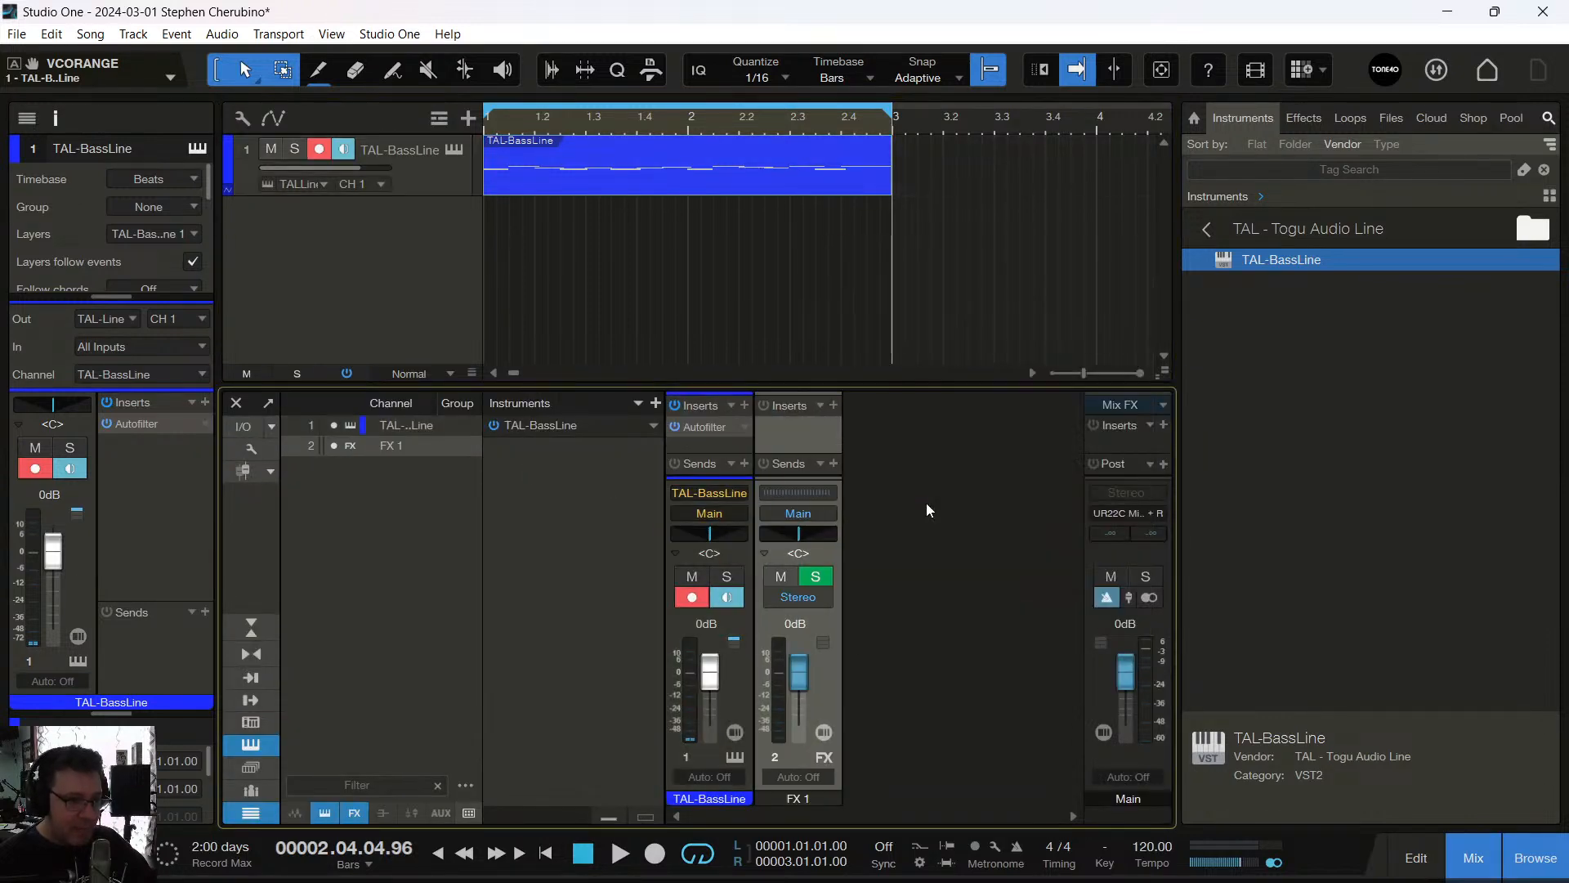
# Insert the Analog Delay effect on the FX 1 channel and move its window clear of the mixer inserts
pyautogui.click(832, 463)
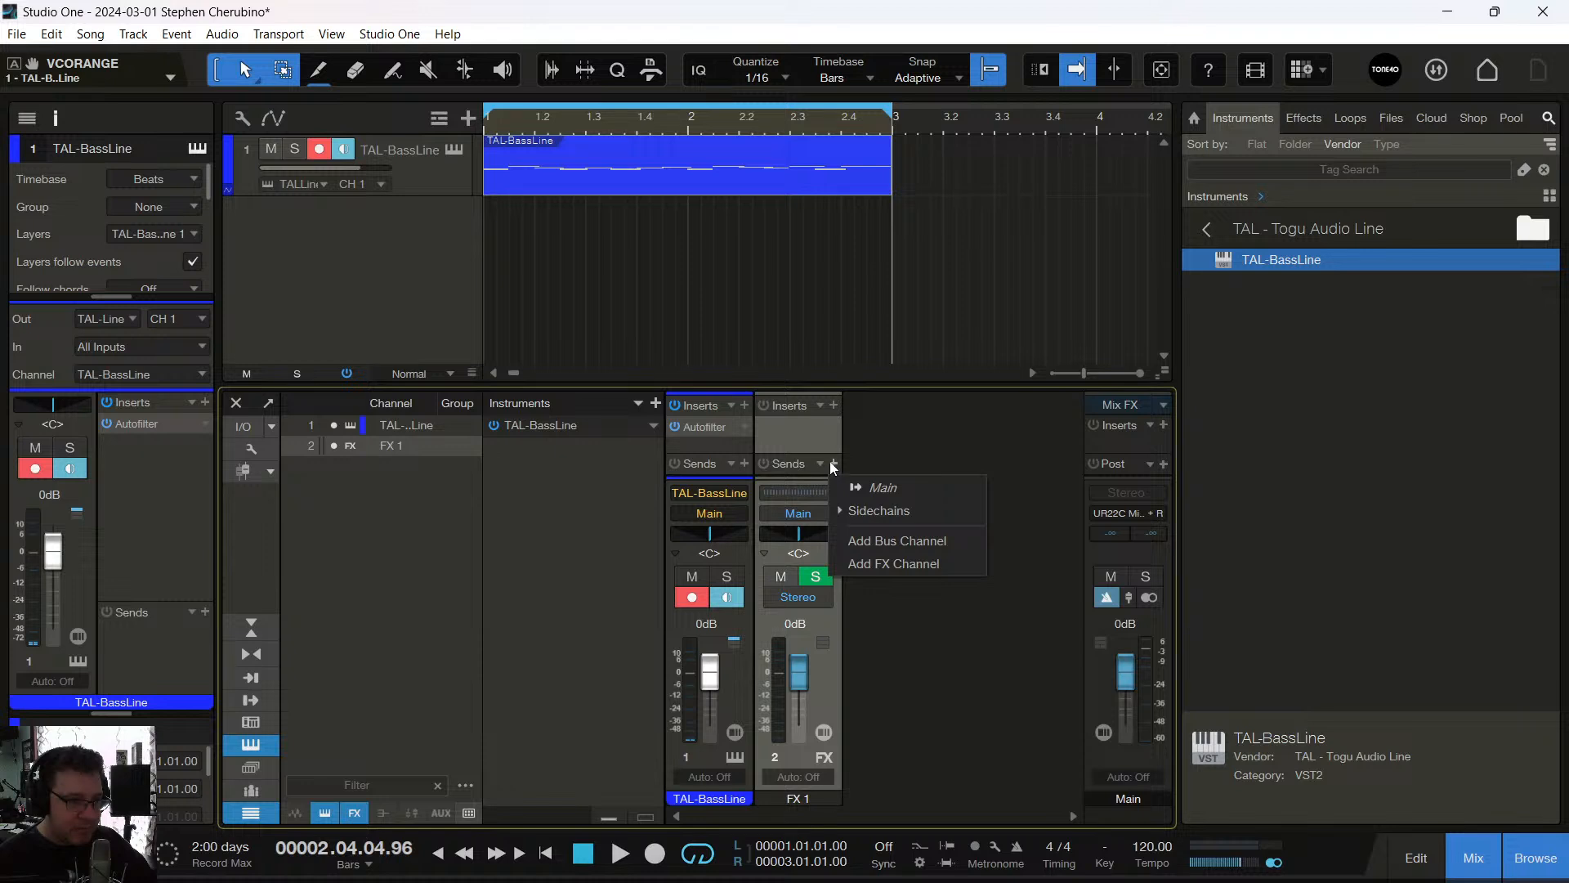
pyautogui.click(834, 403)
pyautogui.click(834, 402)
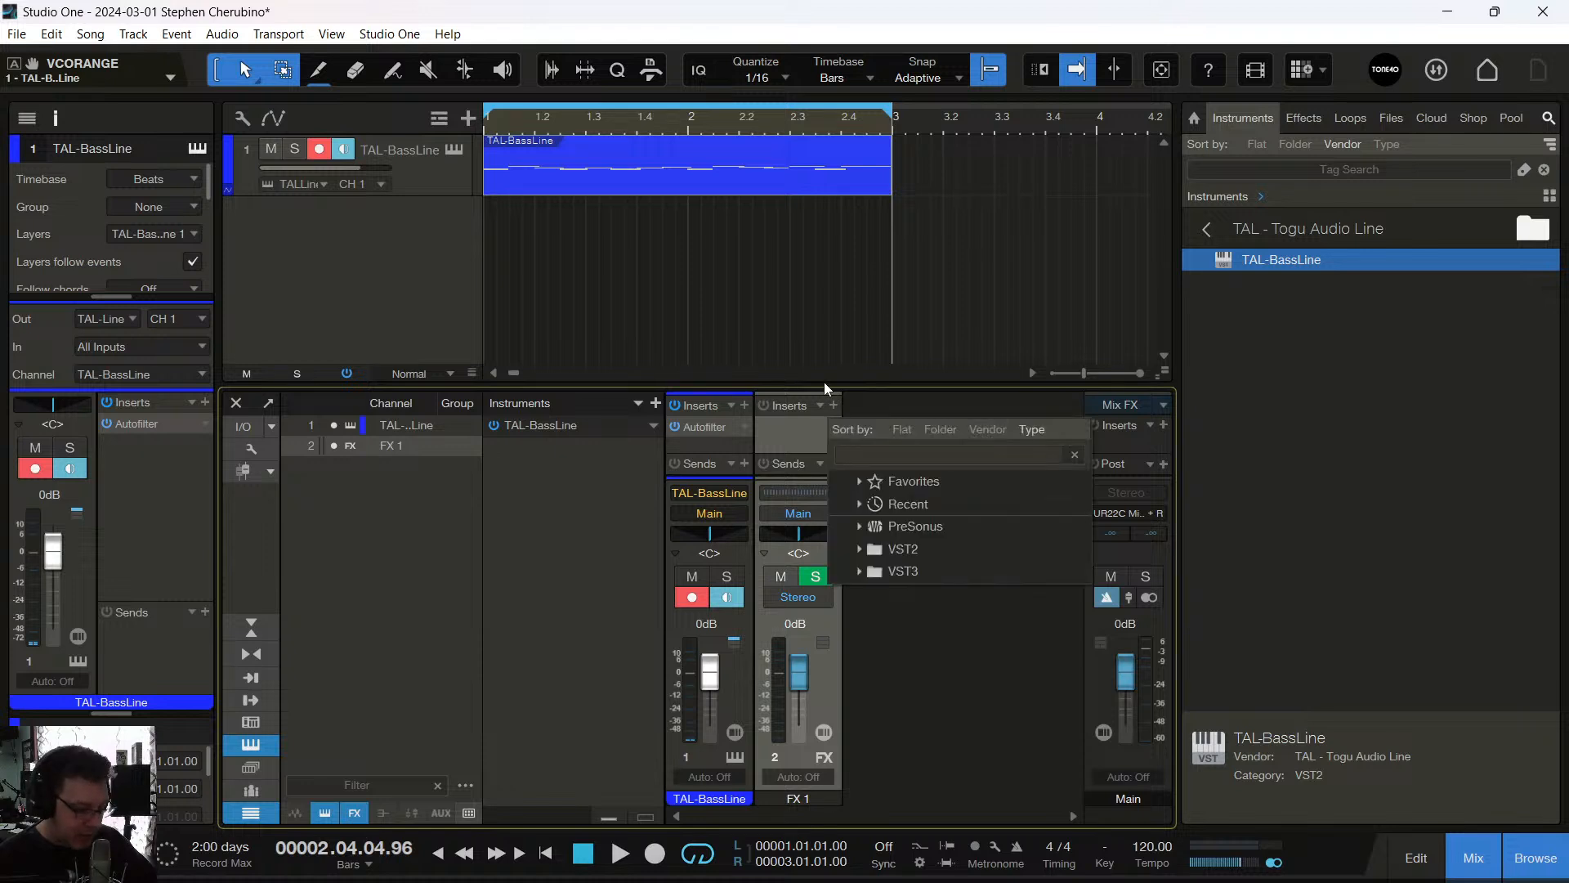
pyautogui.write('analog')
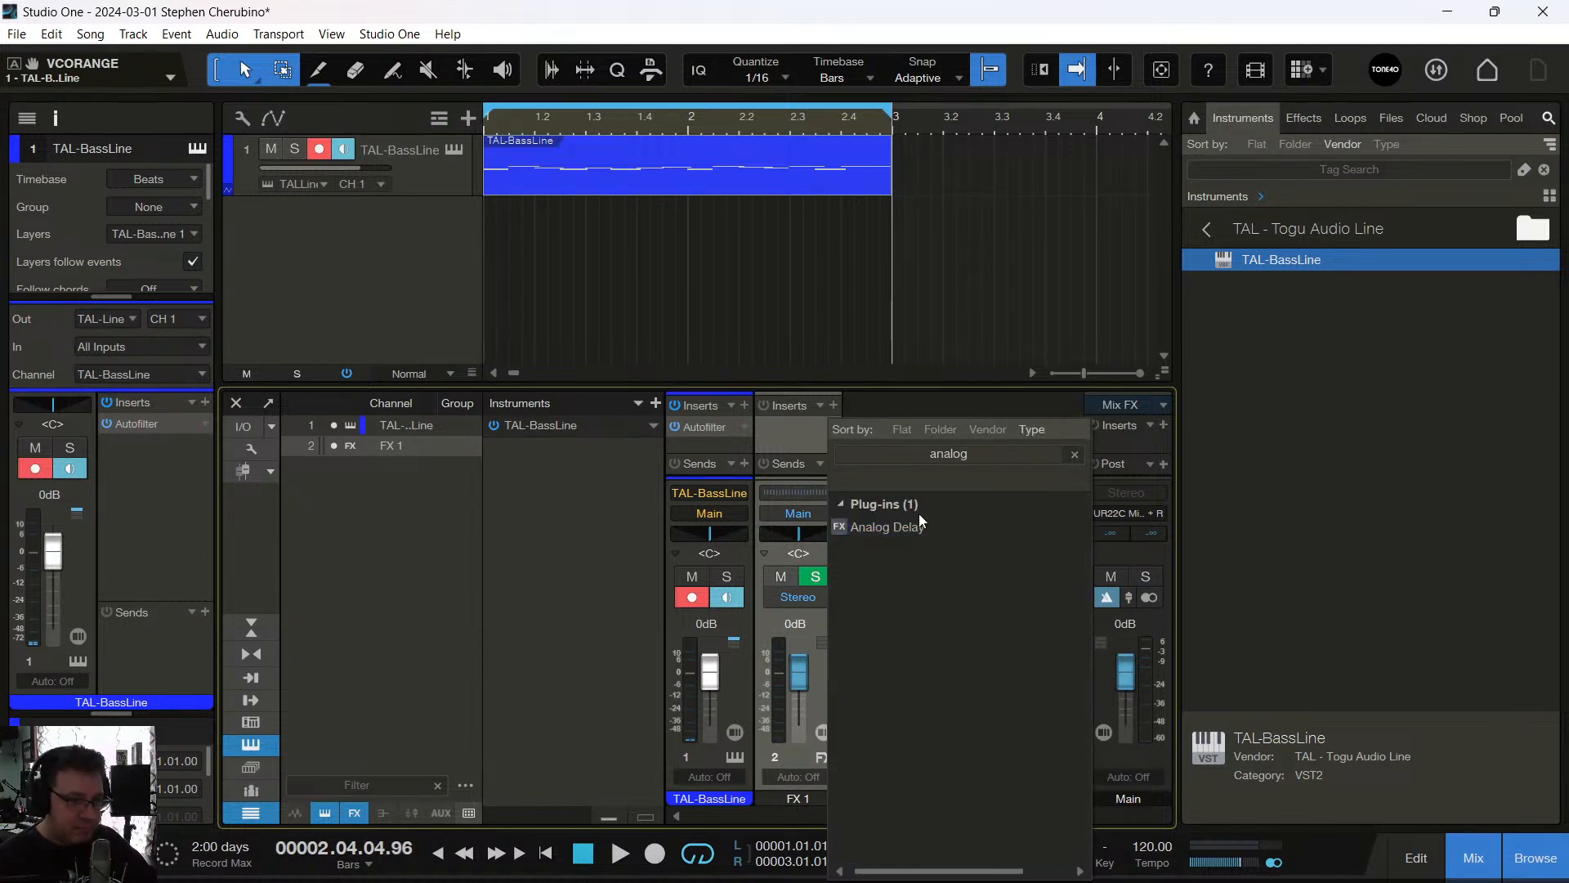
pyautogui.click(918, 517)
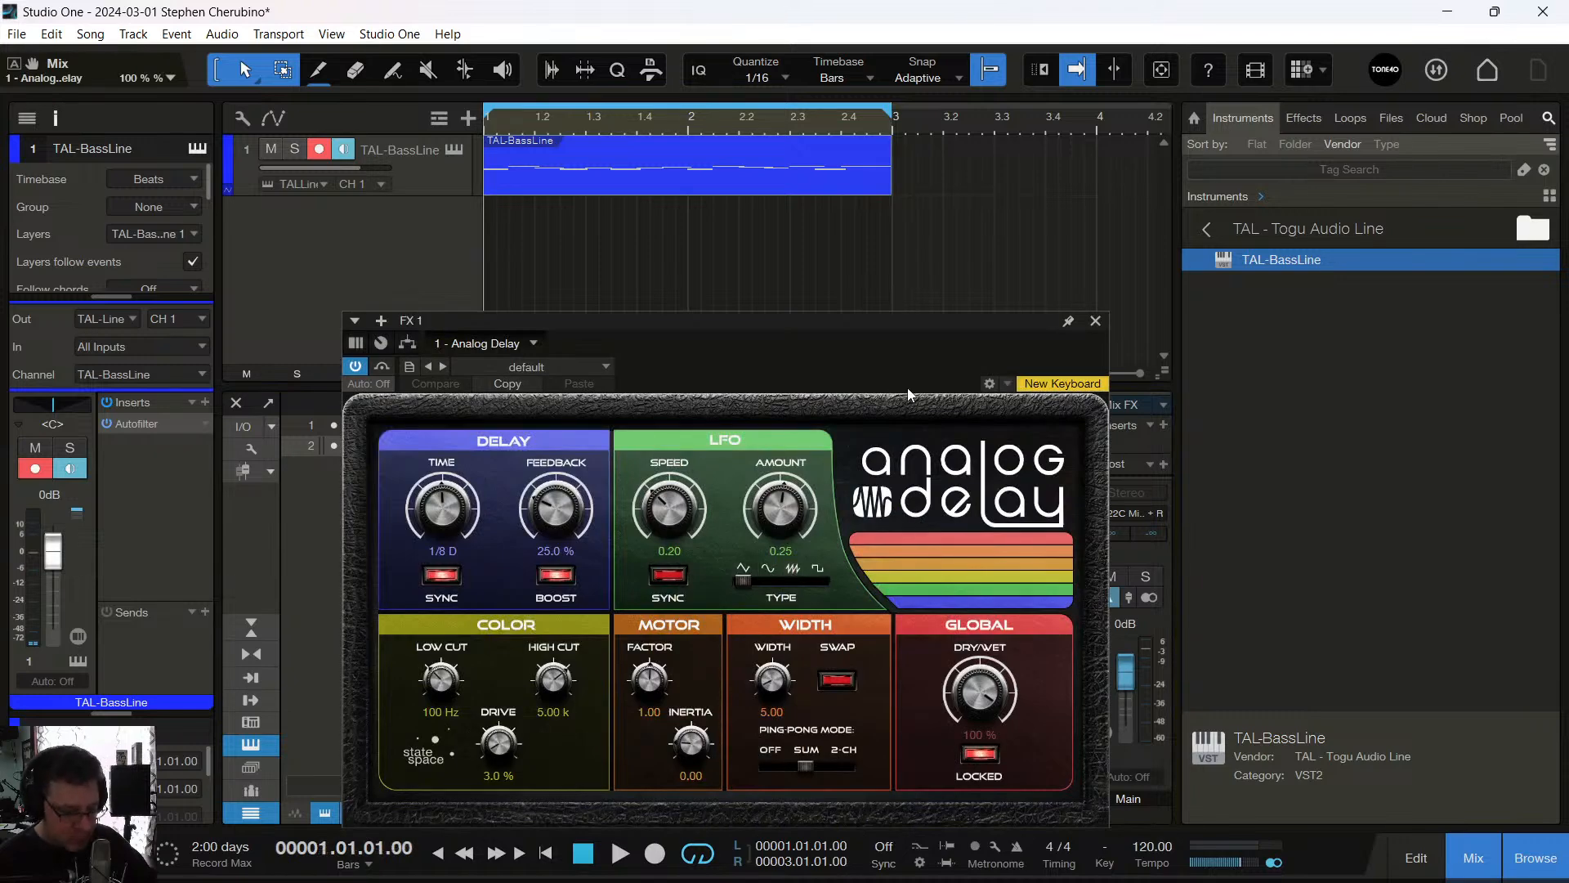
pyautogui.moveTo(912, 323); pyautogui.dragTo(1218, 158)
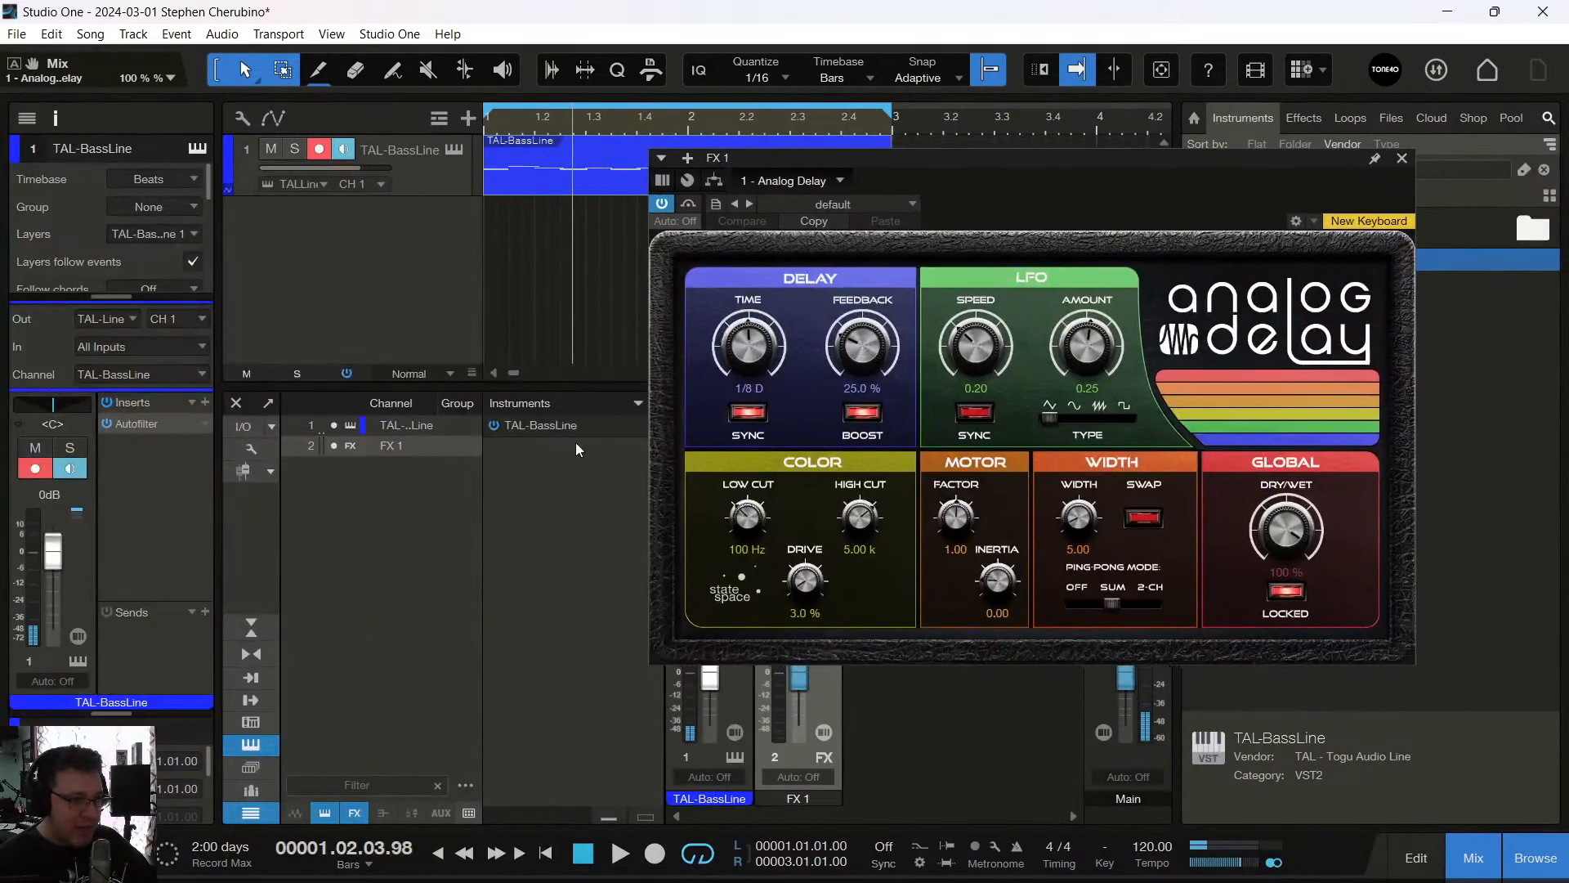
# Hide the console's channel list and instrument rack, and switch the channel strips to the small, narrow layout
pyautogui.click(256, 811)
pyautogui.click(256, 742)
pyautogui.click(253, 629)
pyautogui.click(254, 652)
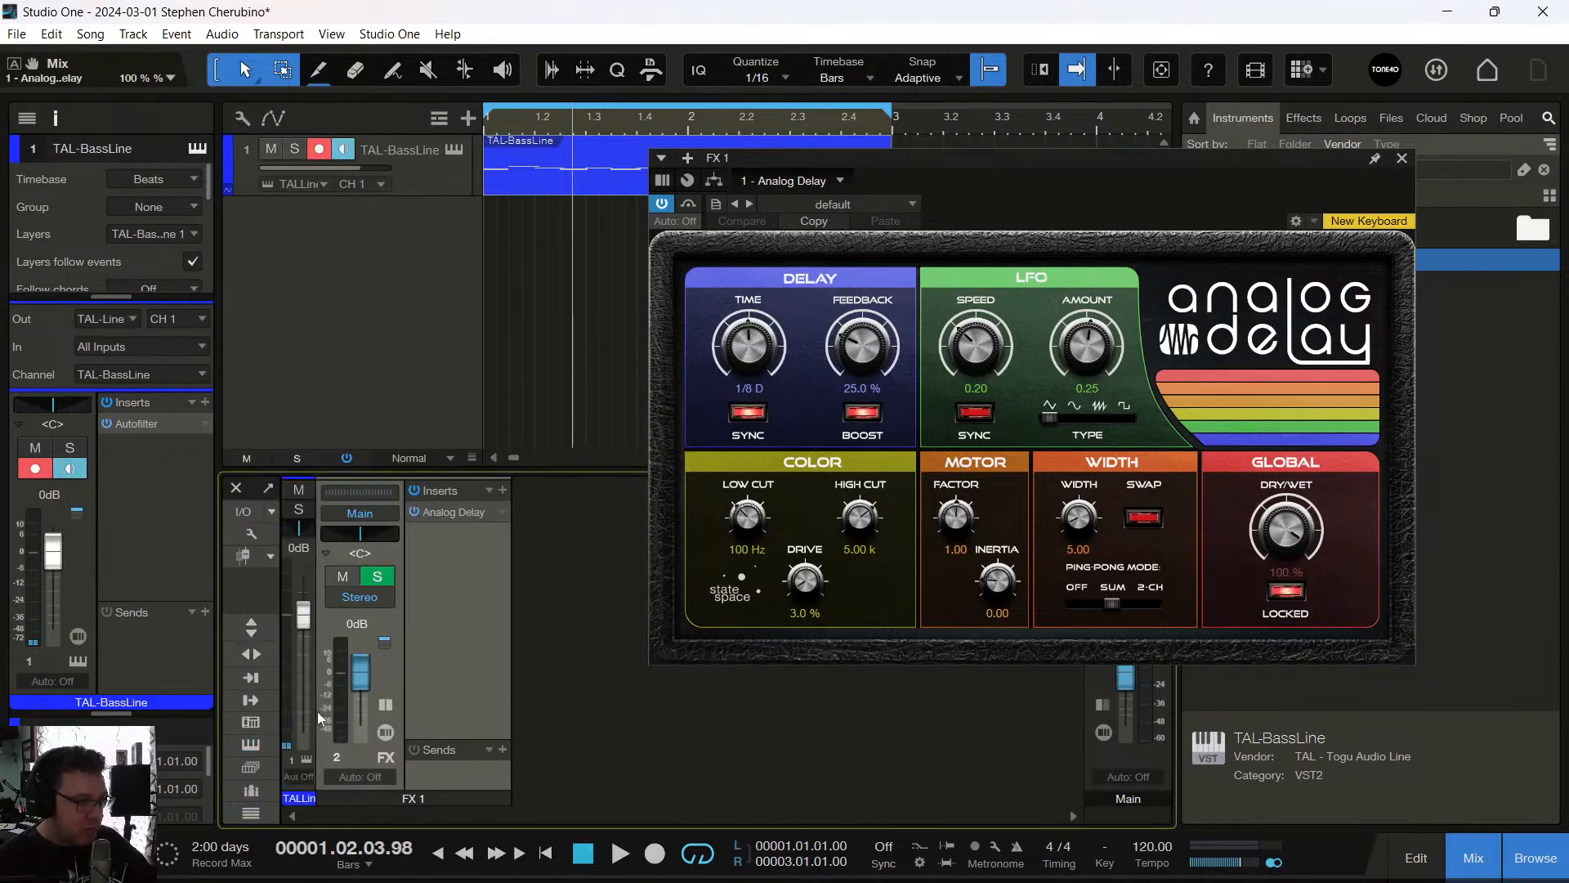
# Expand the TAL-BassLine mixer strip to show its inserts and sends, and enlarge the Sends area
pyautogui.doubleClick(286, 797)
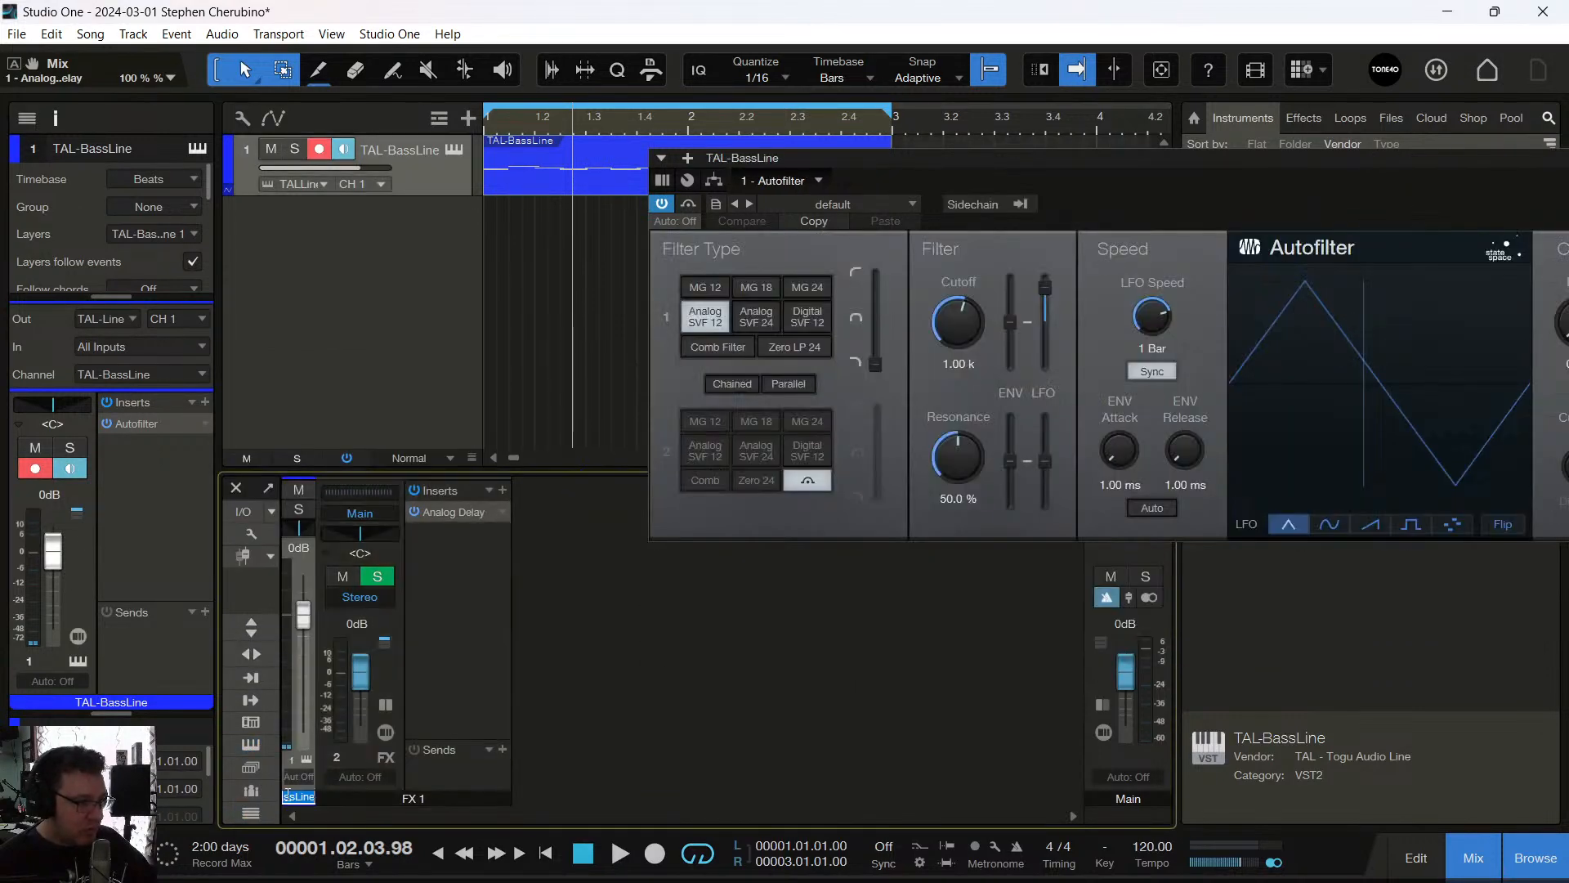
pyautogui.doubleClick(314, 569)
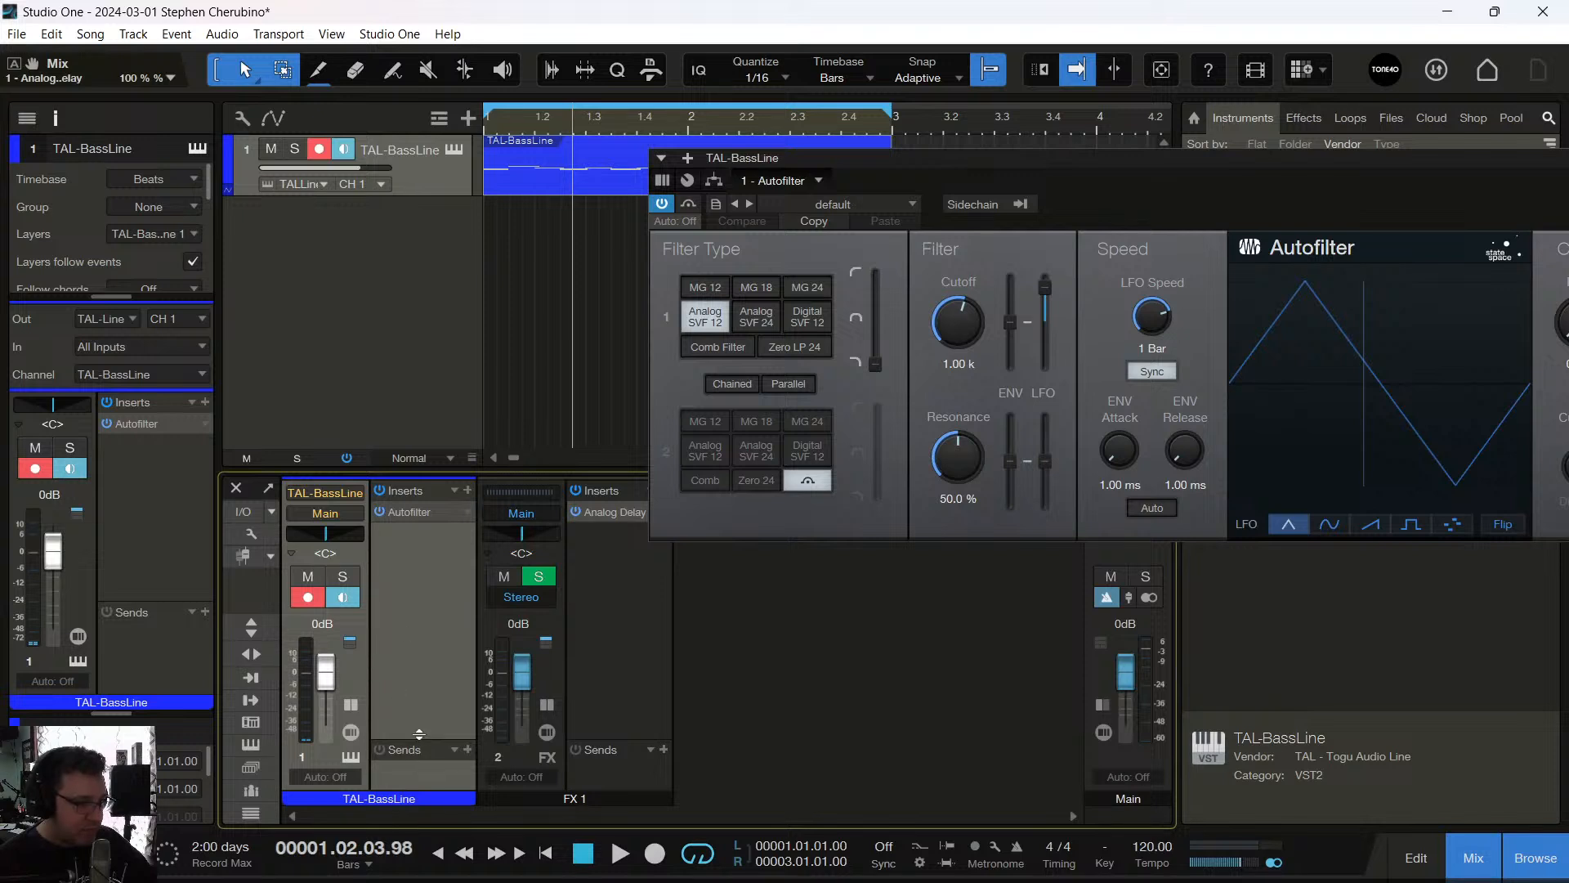
pyautogui.moveTo(419, 749); pyautogui.dragTo(474, 684)
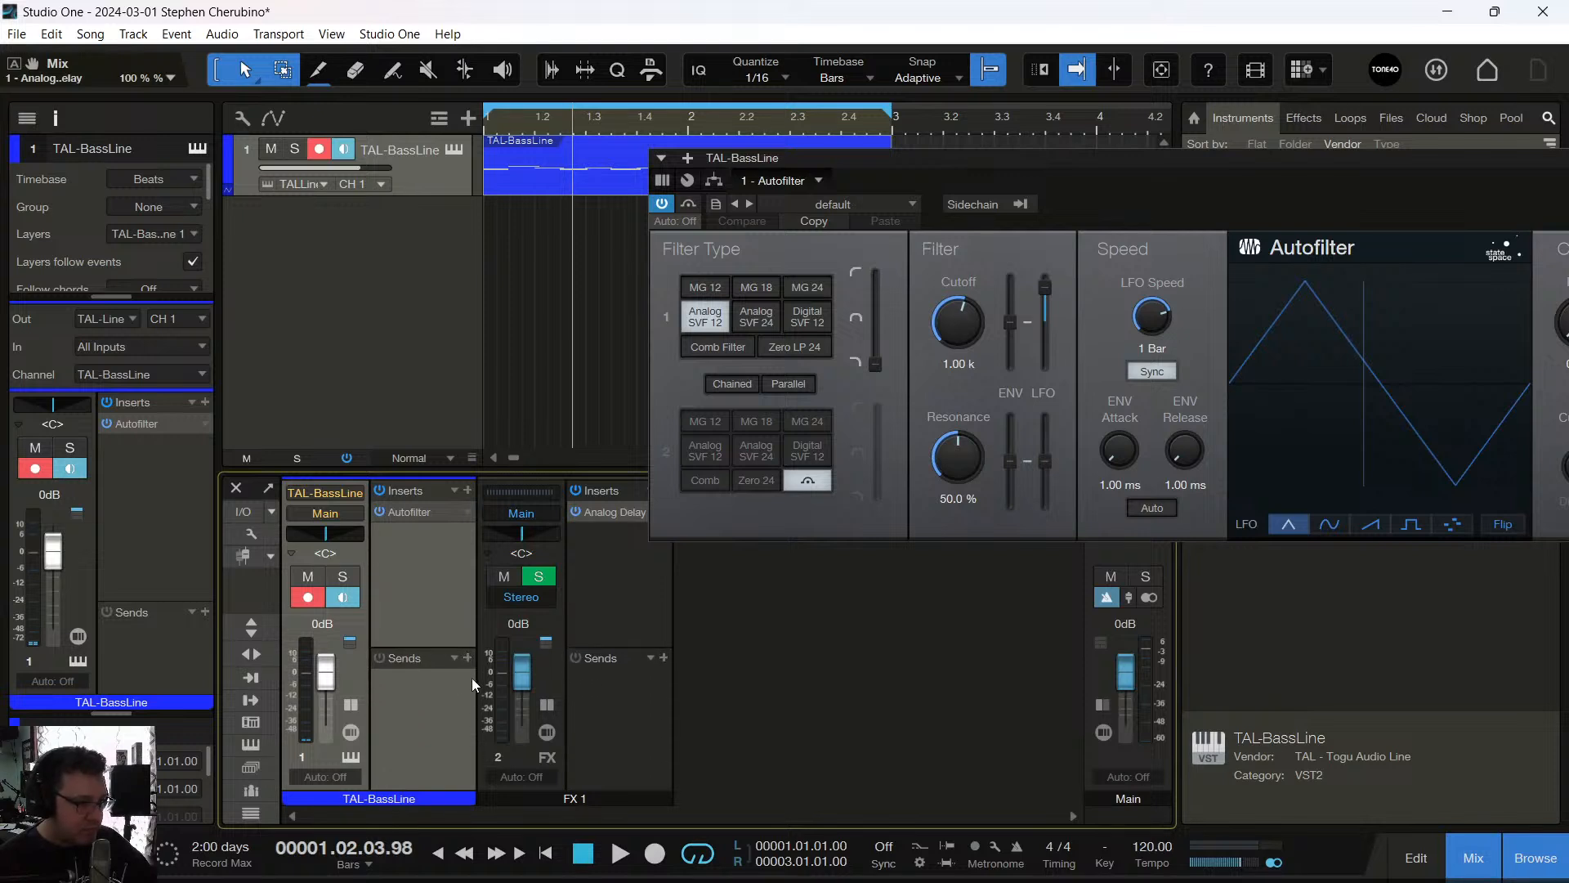
# Add a send from the TAL-BassLine channel to FX 1 and lower its level to -29.2 dB during playback
pyautogui.click(468, 658)
pyautogui.click(515, 697)
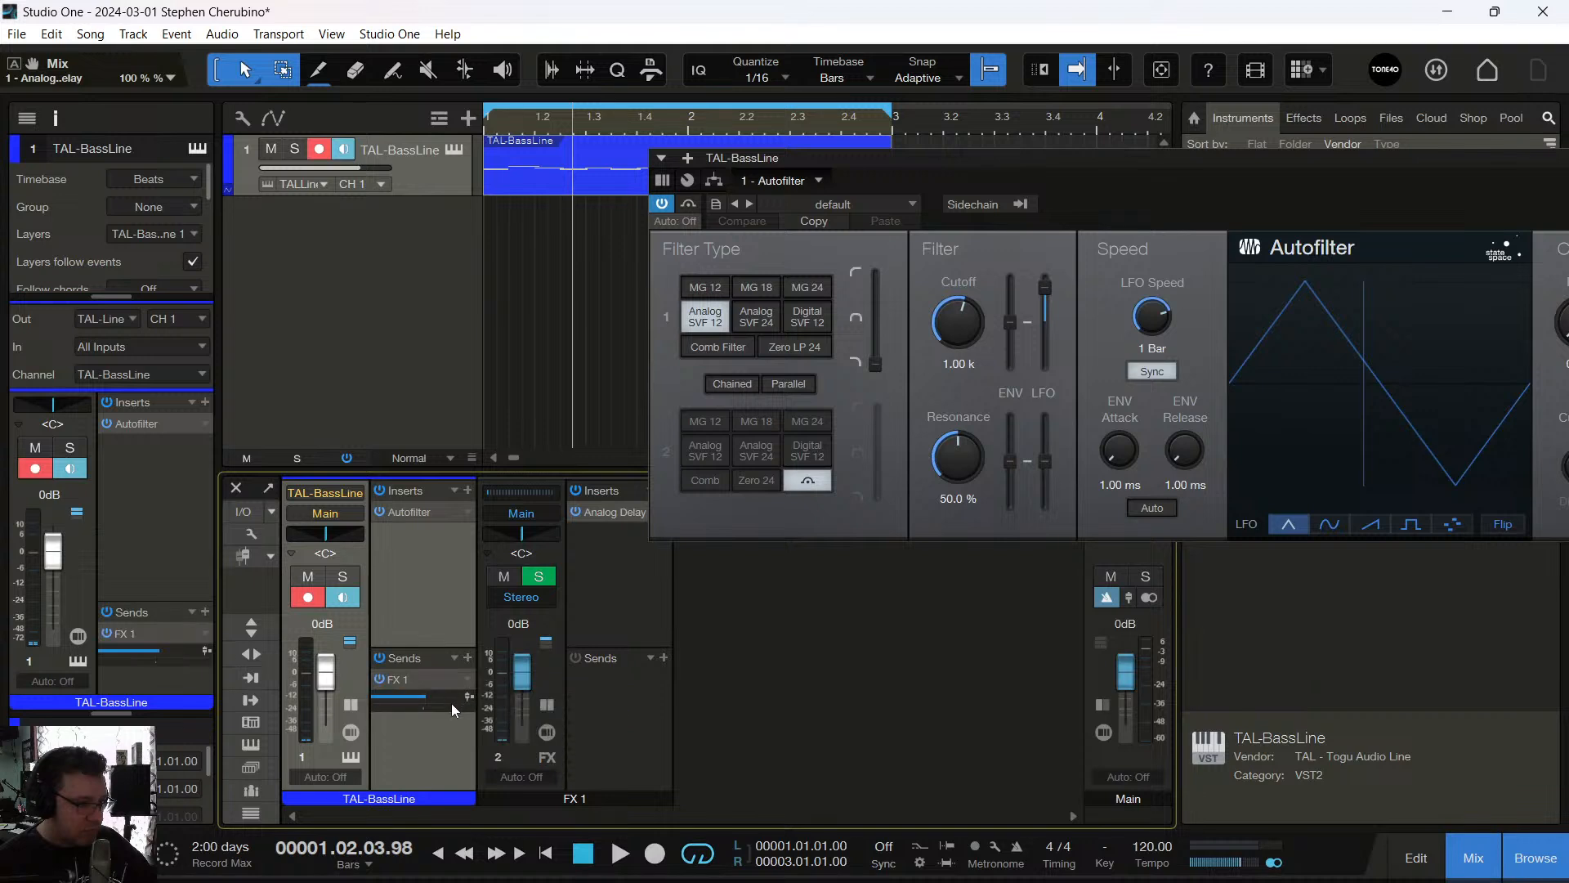
pyautogui.press('space')
pyautogui.moveTo(421, 704); pyautogui.dragTo(394, 700)
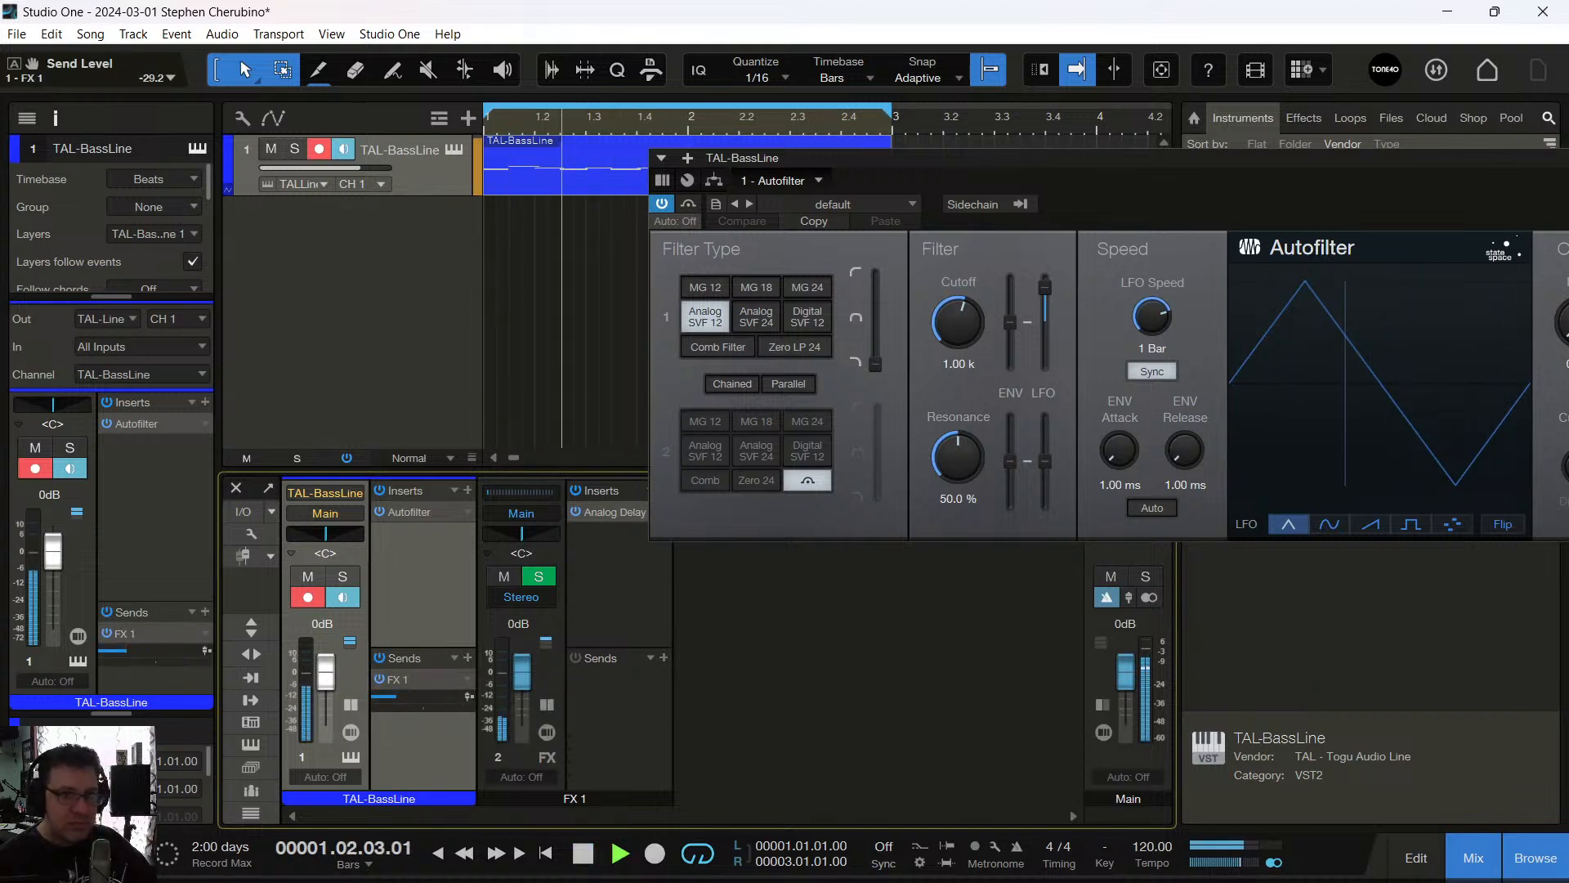
# Close the Autofilter window, stop playback and insert the Compressor effect on the TAL-BassLine channel
pyautogui.moveTo(1399, 160); pyautogui.dragTo(1118, 228)
pyautogui.click(1475, 223)
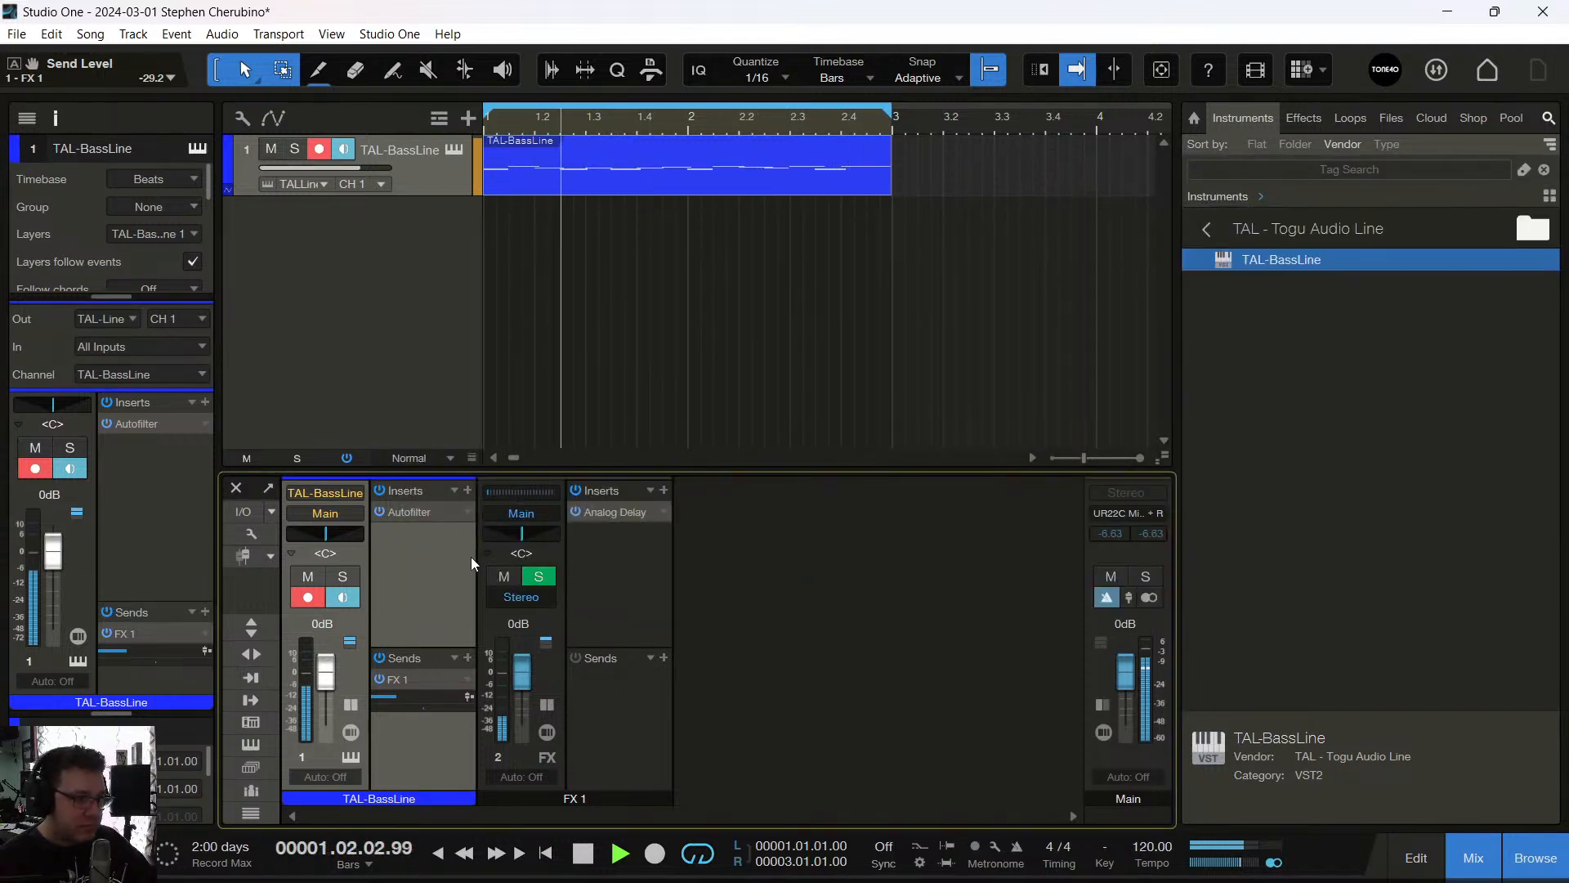
pyautogui.press('space')
pyautogui.click(466, 489)
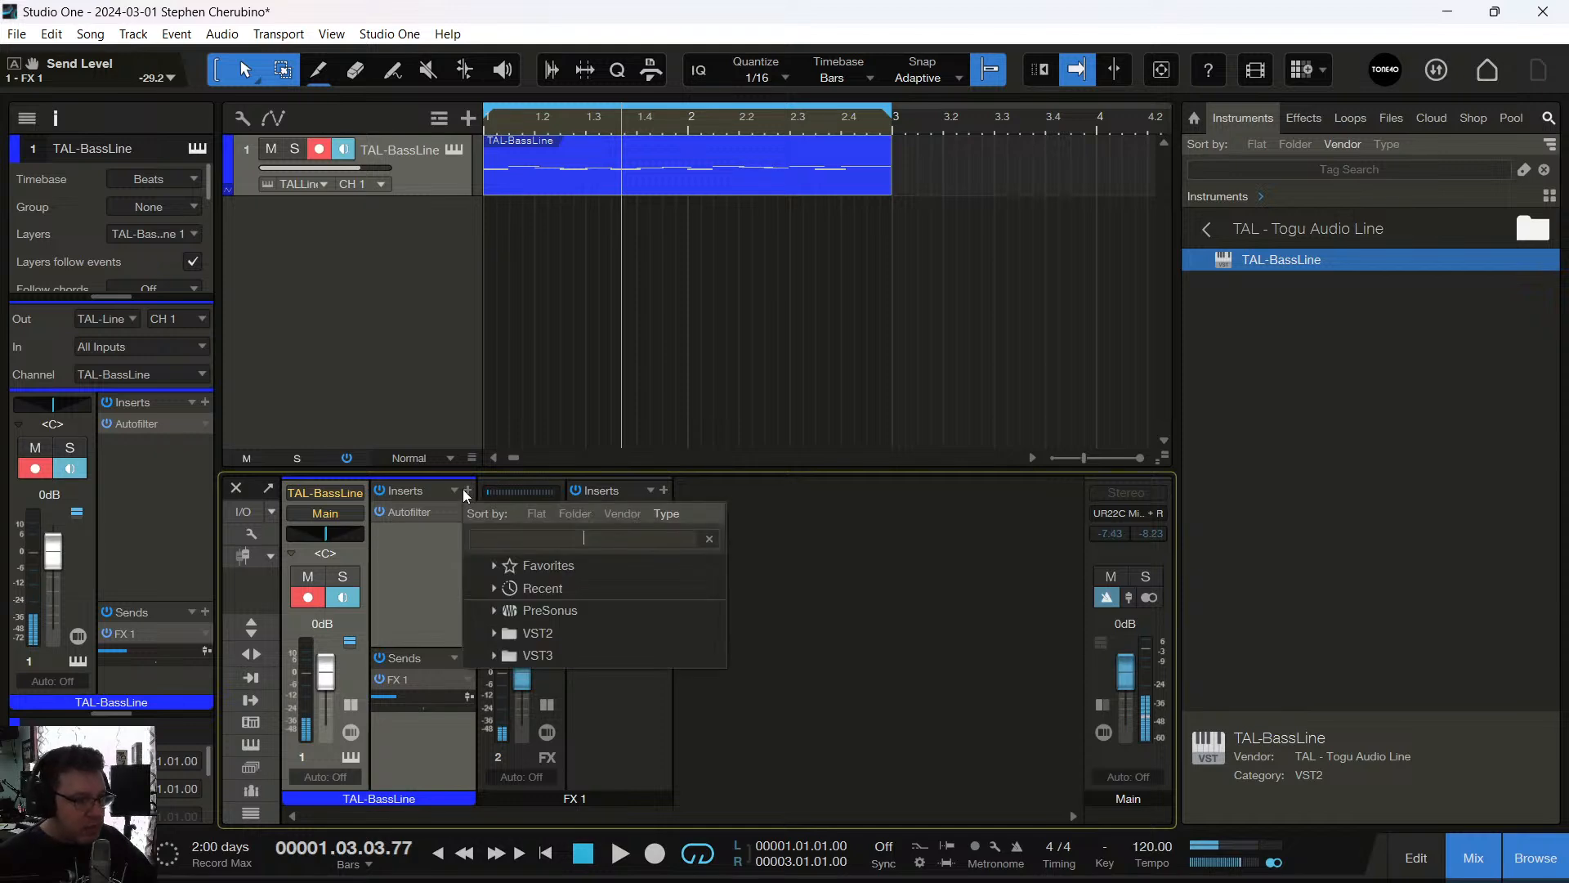
pyautogui.write('compr')
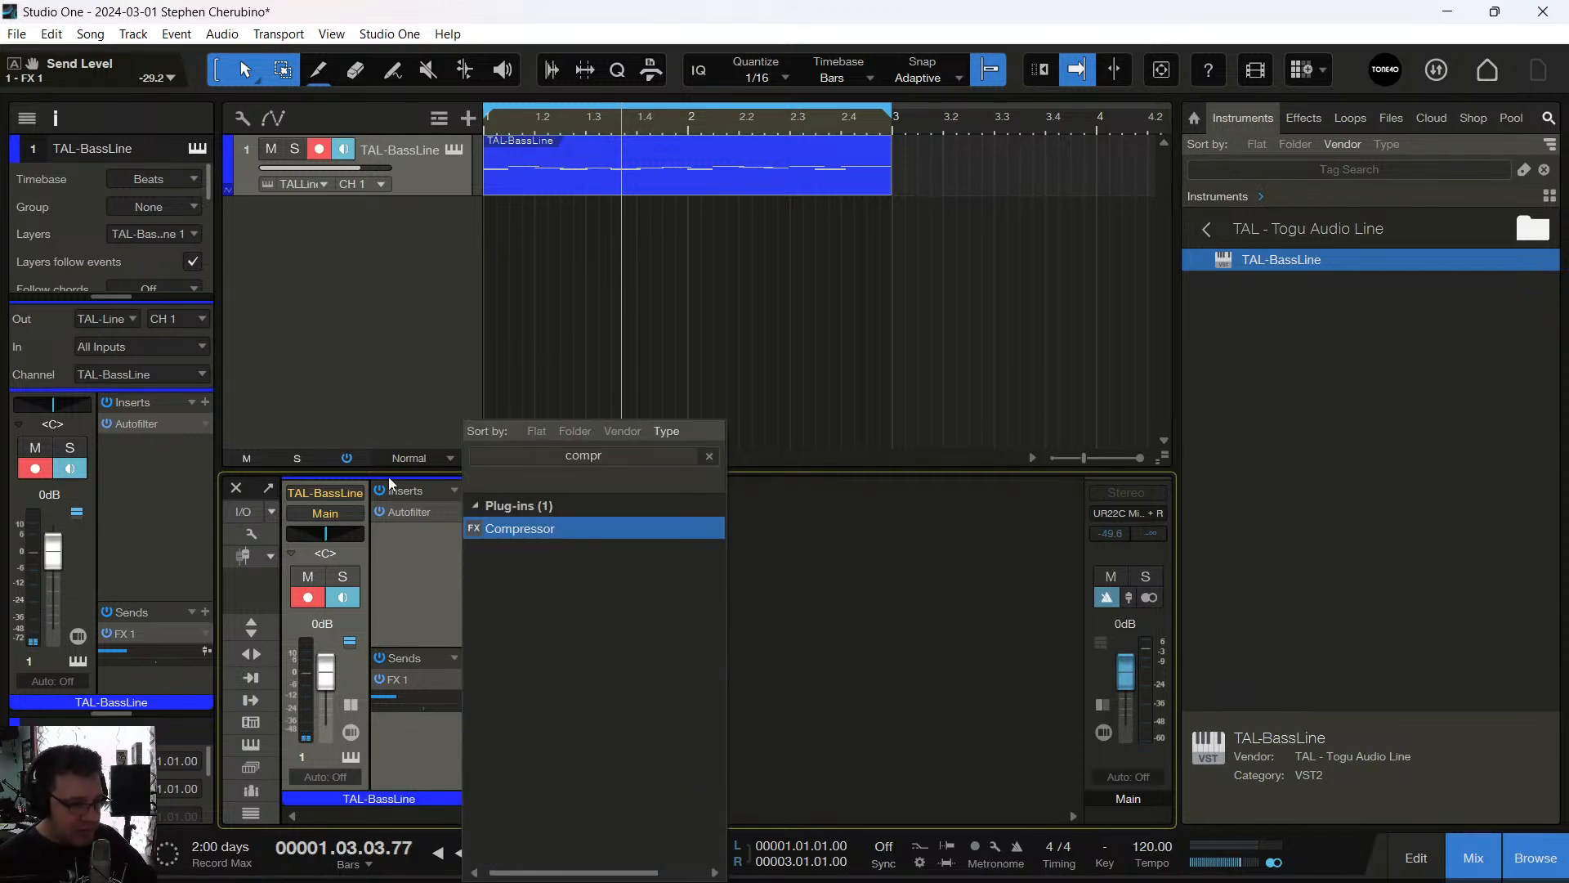
pyautogui.click(501, 531)
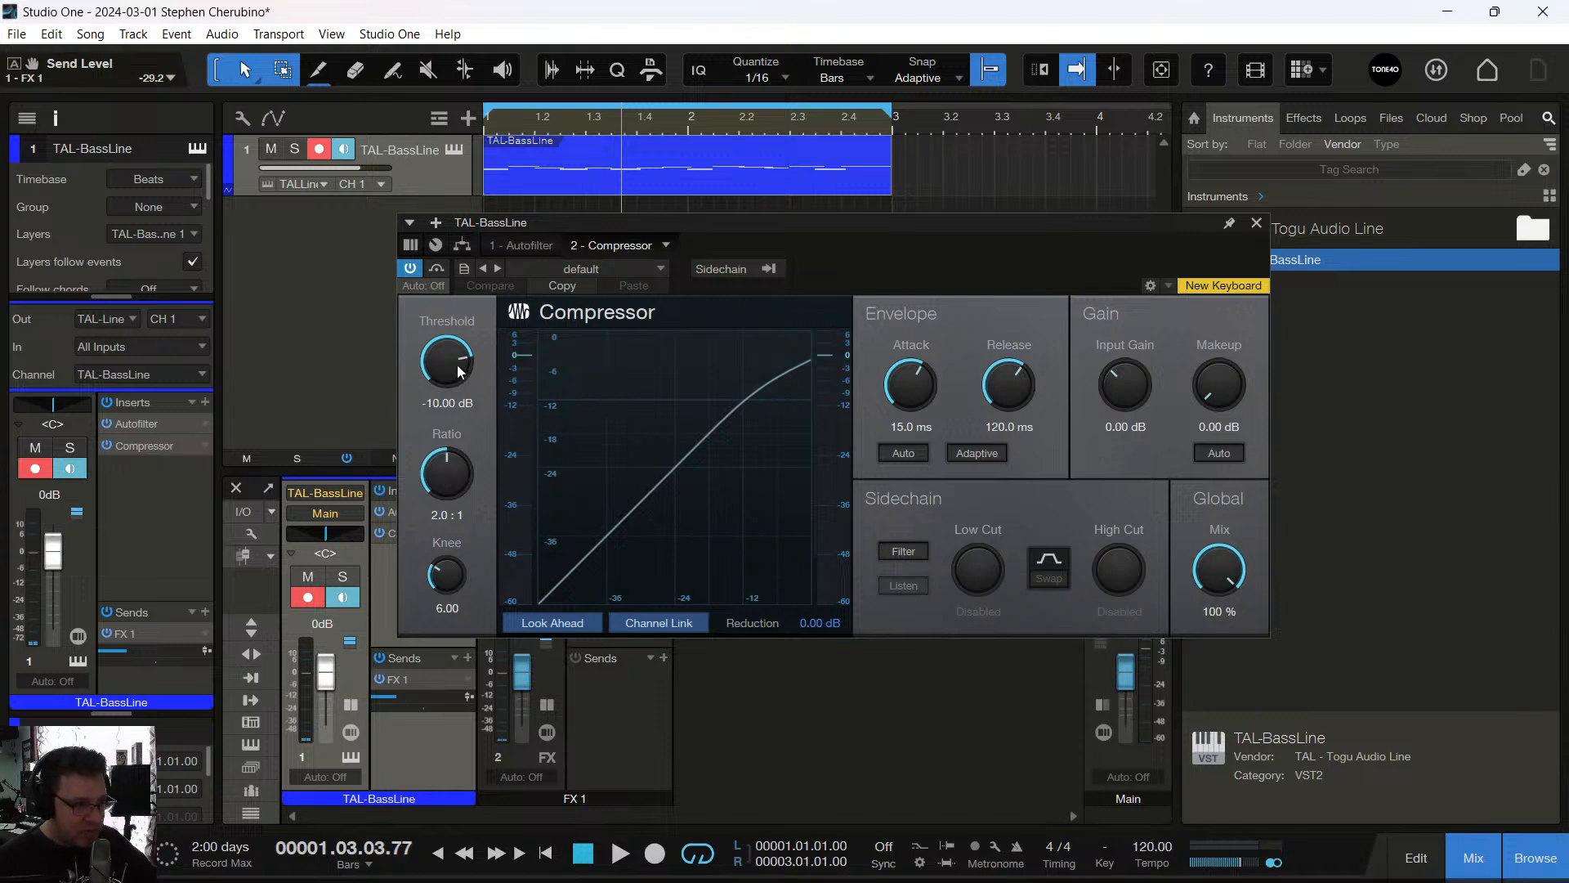
# Lower the Compressor's threshold to -27.04 dB during playback and move its window clear of the mixer inserts
pyautogui.press('space')
pyautogui.moveTo(448, 352); pyautogui.dragTo(448, 435)
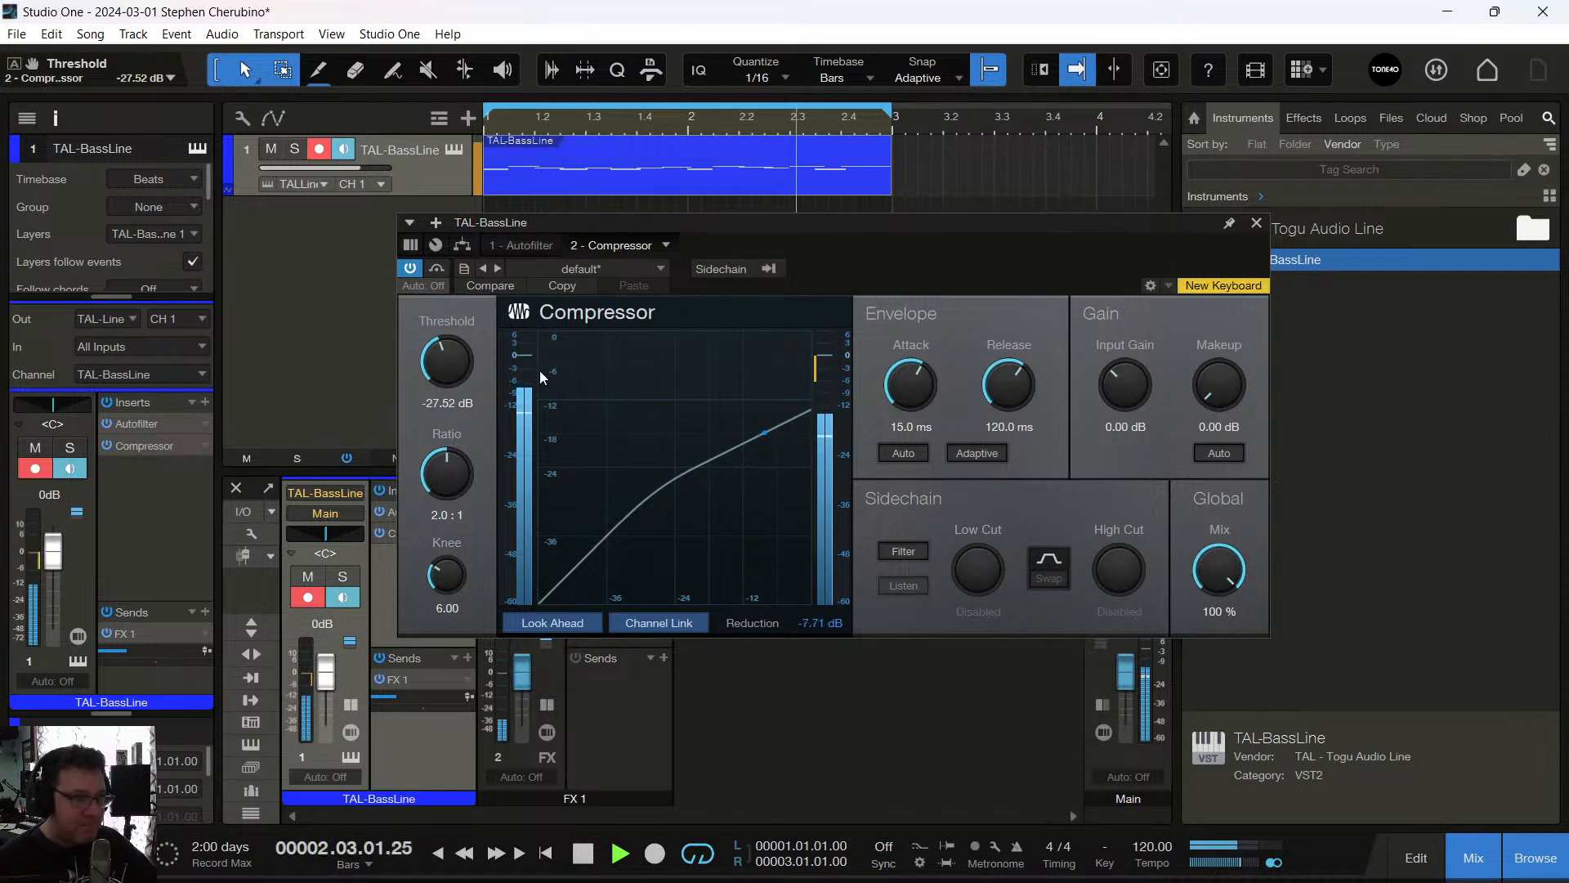
pyautogui.moveTo(451, 355); pyautogui.dragTo(451, 352)
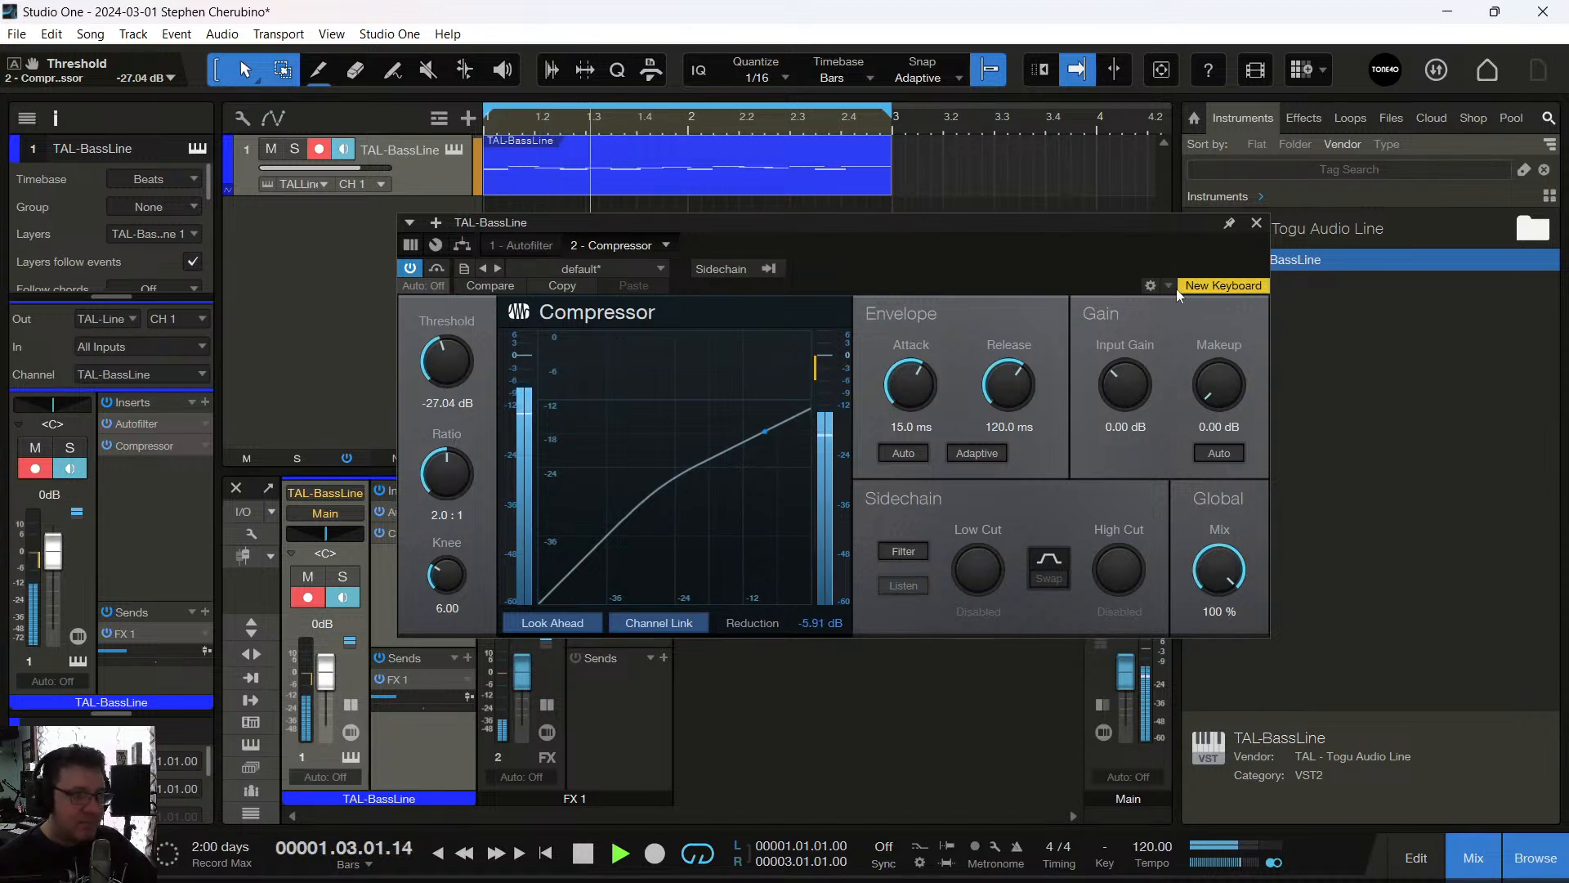
pyautogui.press('space')
pyautogui.moveTo(668, 226); pyautogui.dragTo(797, 341)
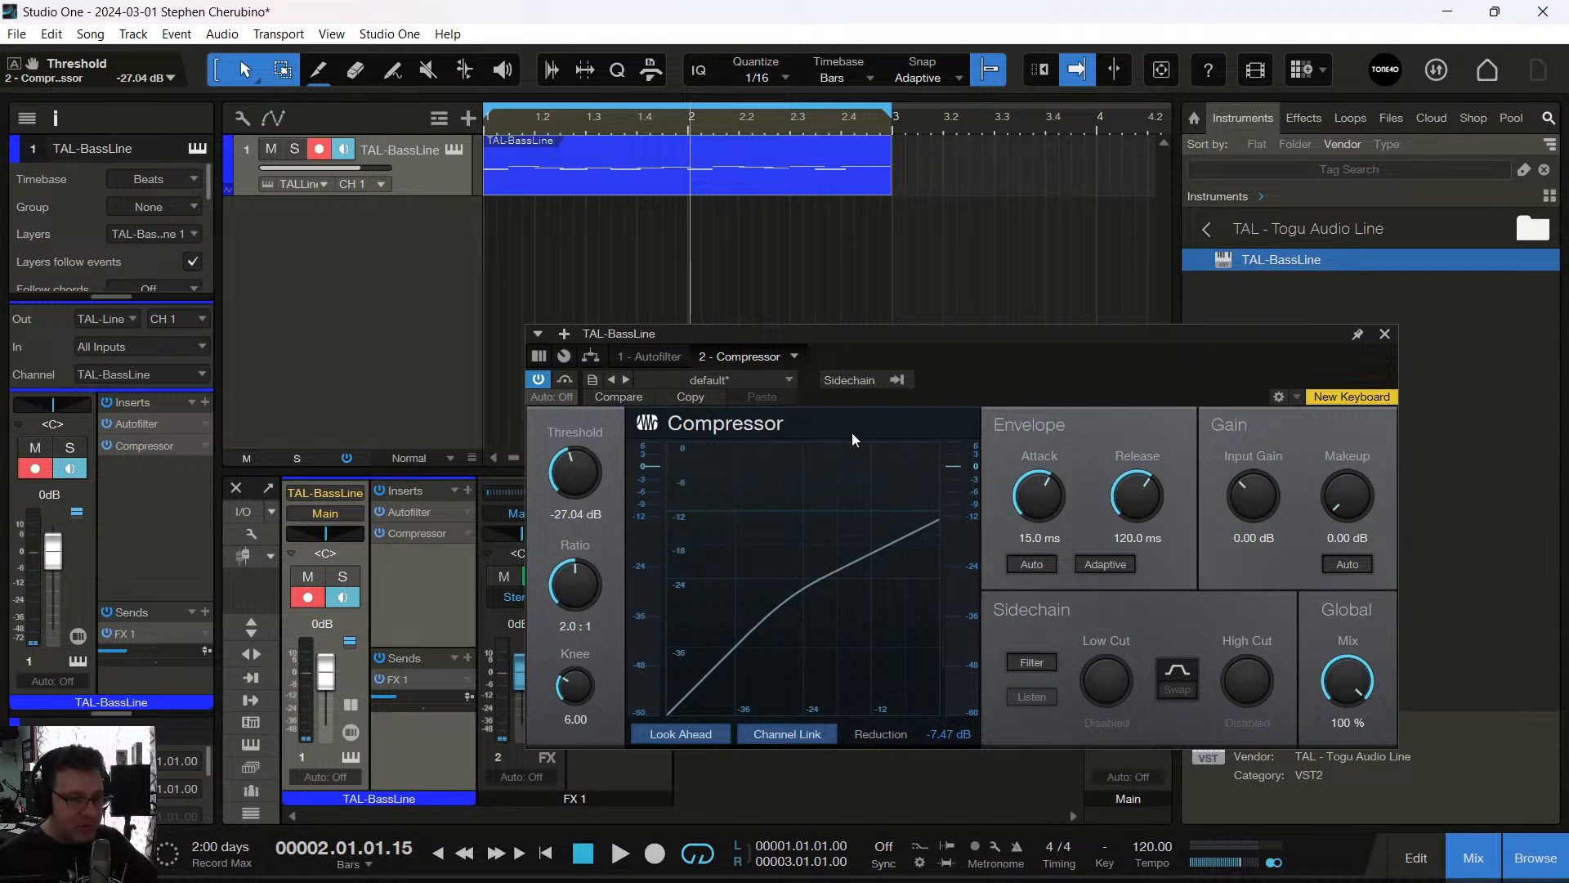
# Compare the bass loop with the Compressor bypassed and enabled, and close the effect window
pyautogui.click(538, 380)
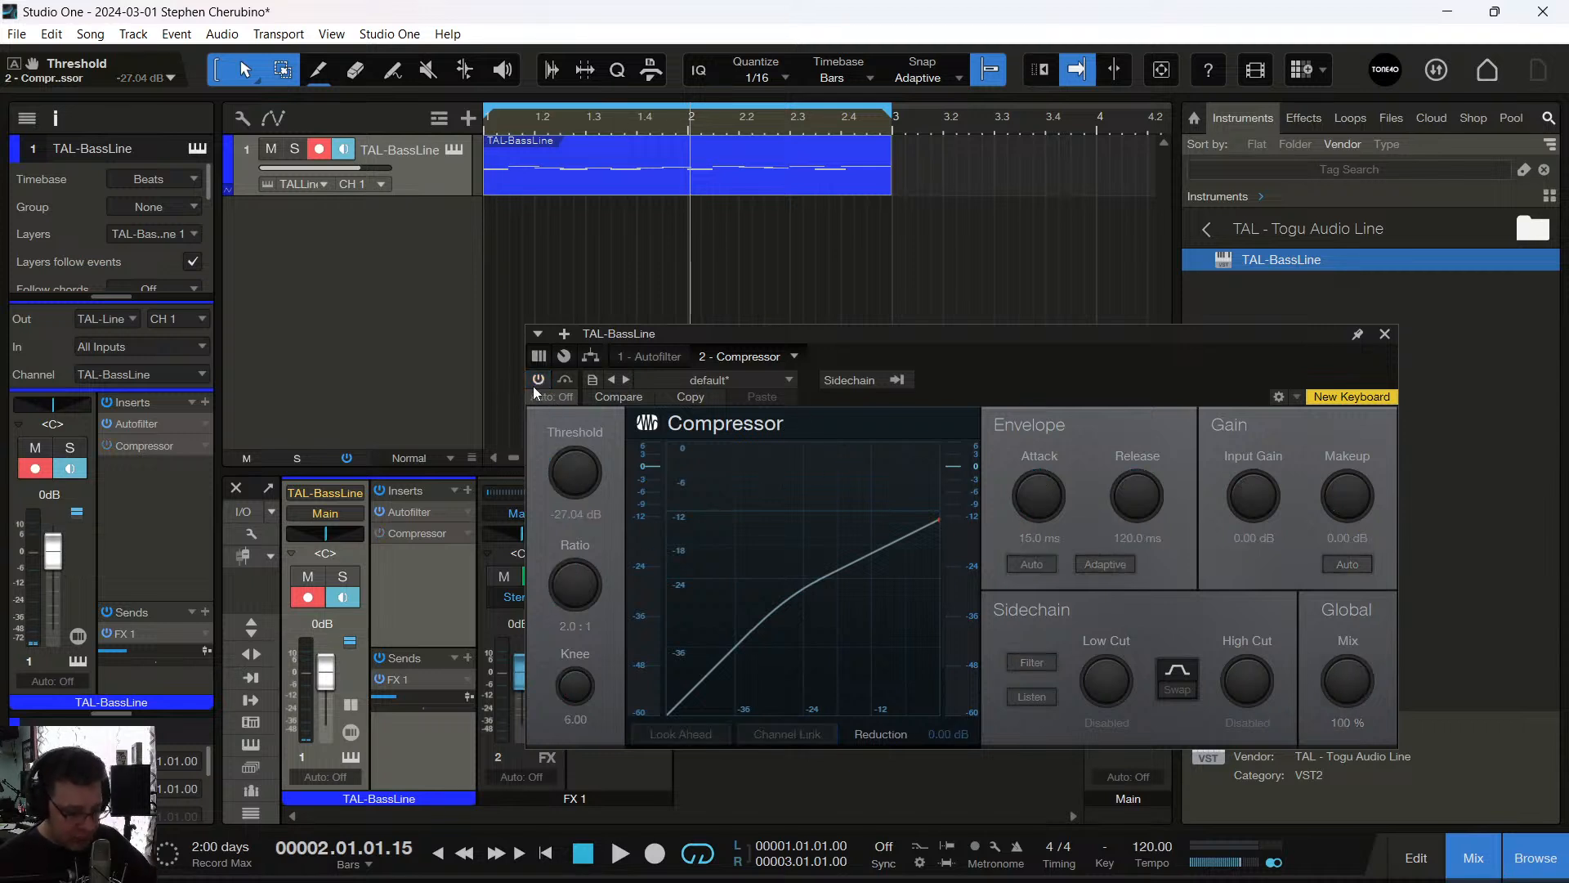
pyautogui.press('space')
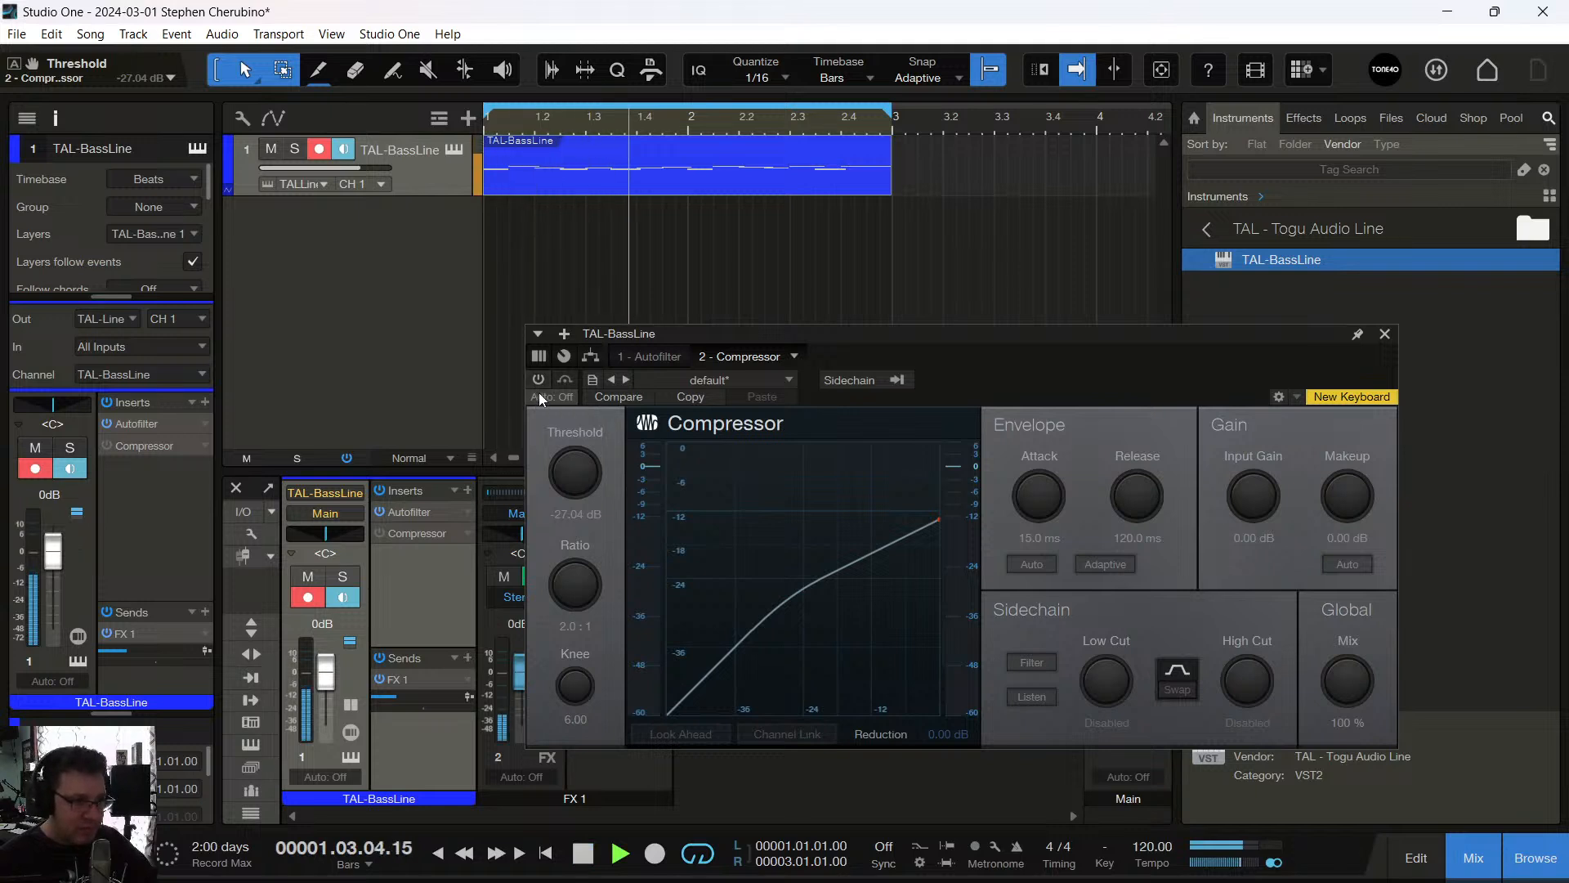
pyautogui.press('space')
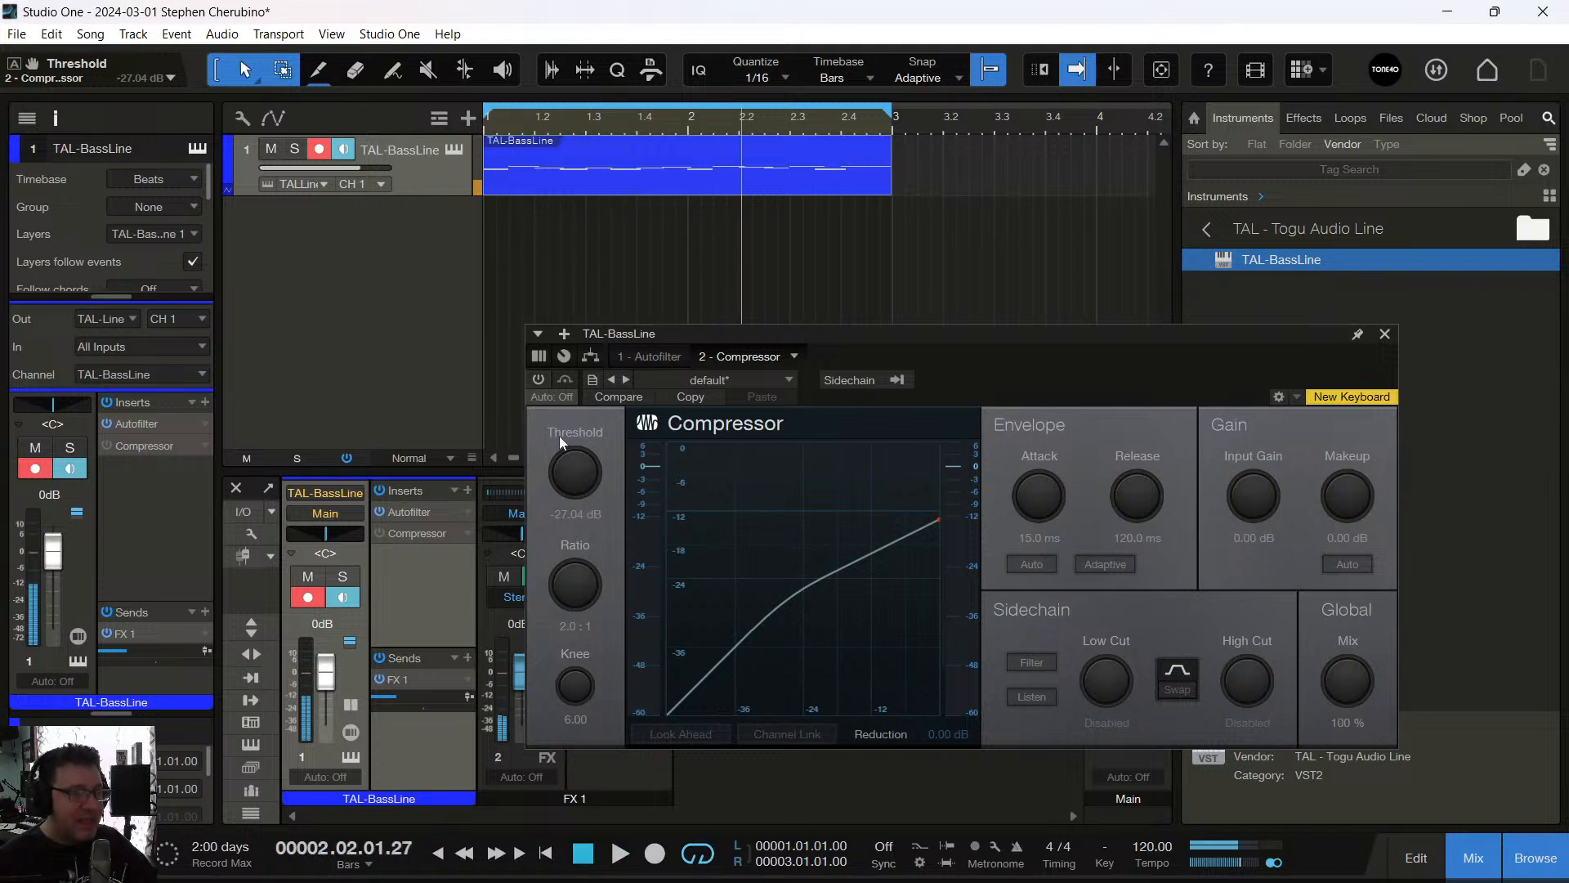
pyautogui.click(538, 381)
pyautogui.press('space')
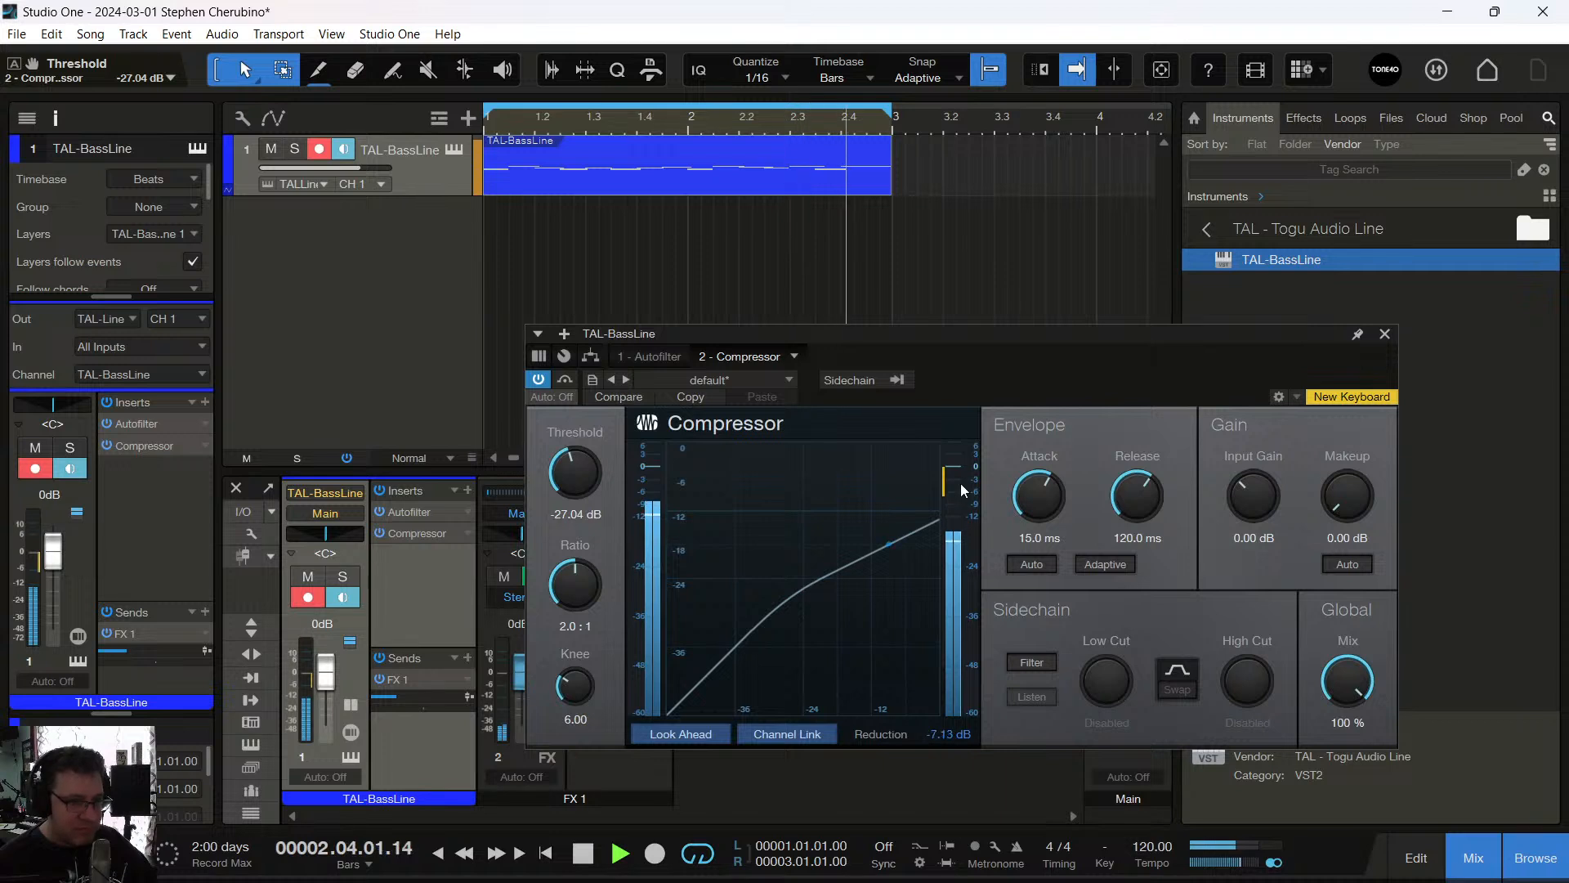
pyautogui.click(1385, 336)
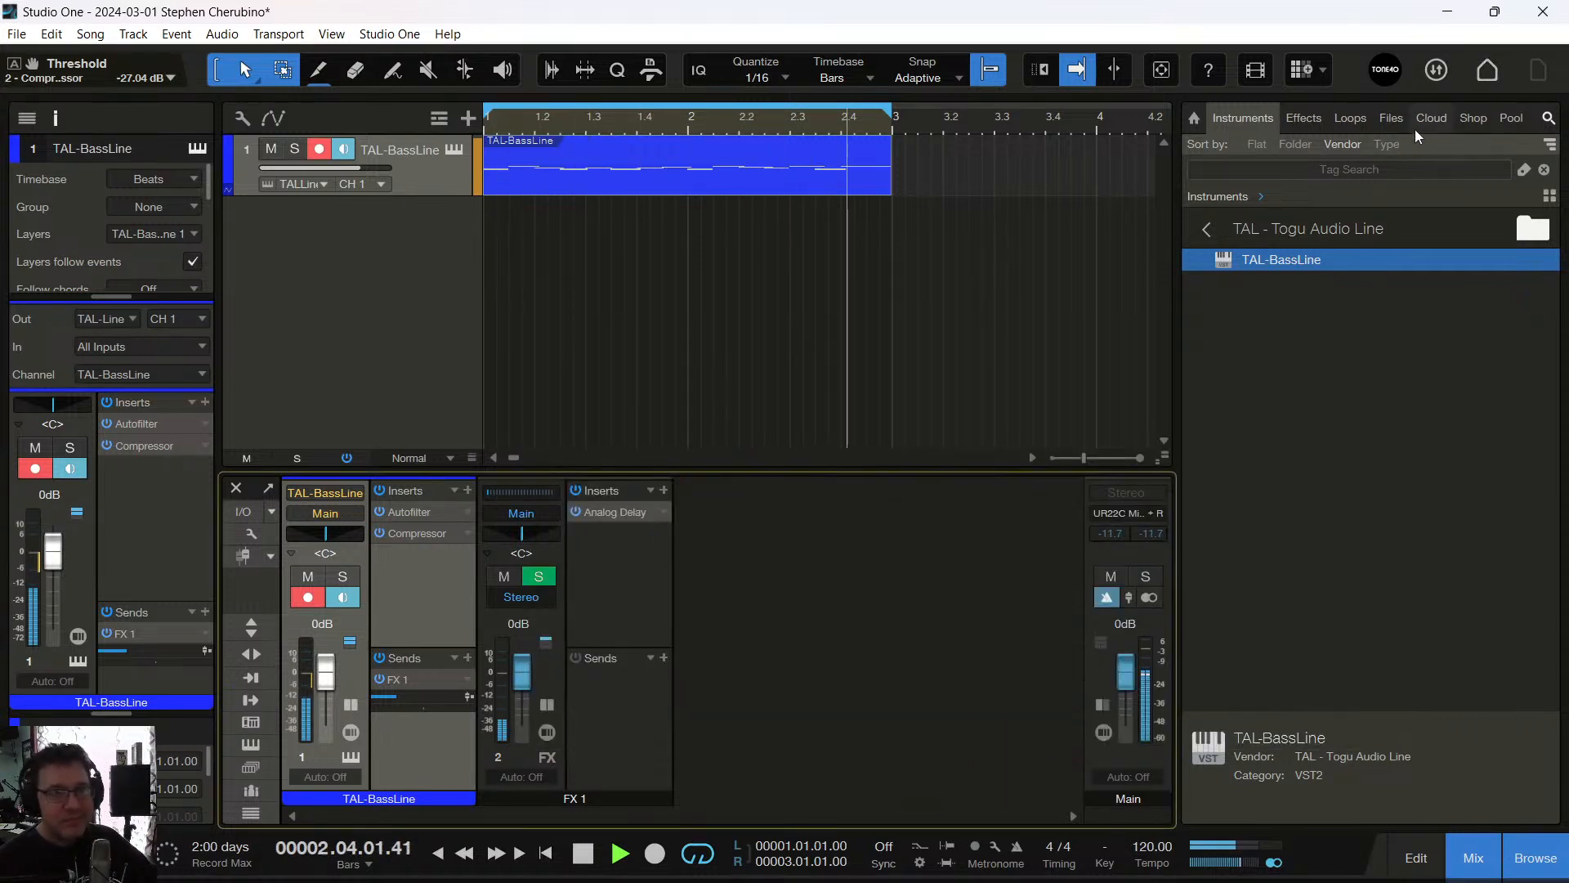
pyautogui.press('space')
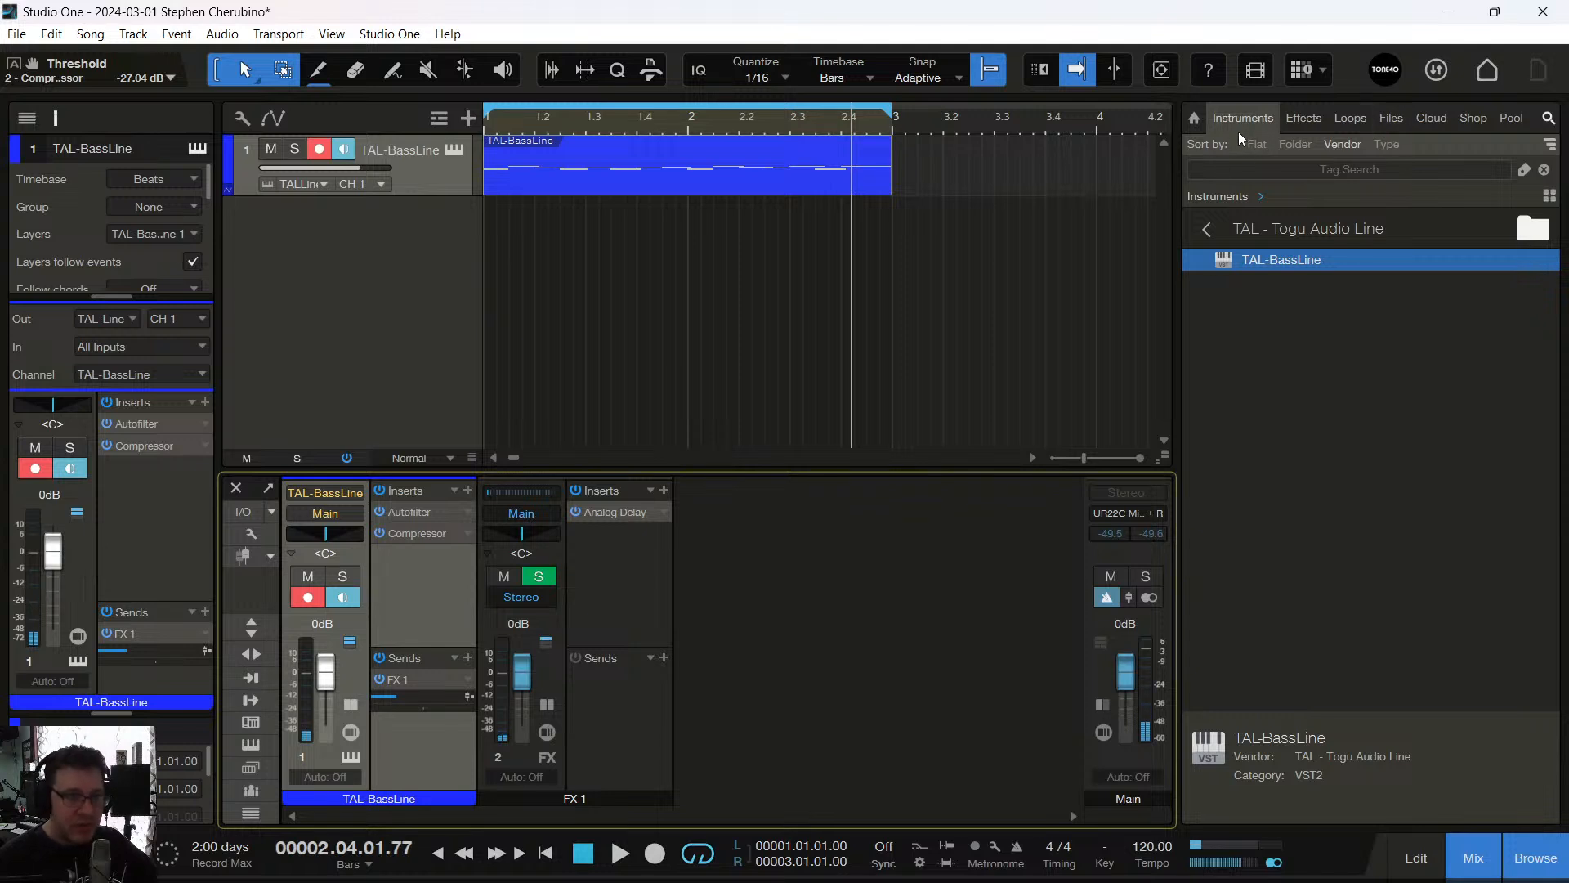
# Browse to the PreSonus instruments and add Impact as a new instrument track below TAL-BassLine
pyautogui.click(1207, 228)
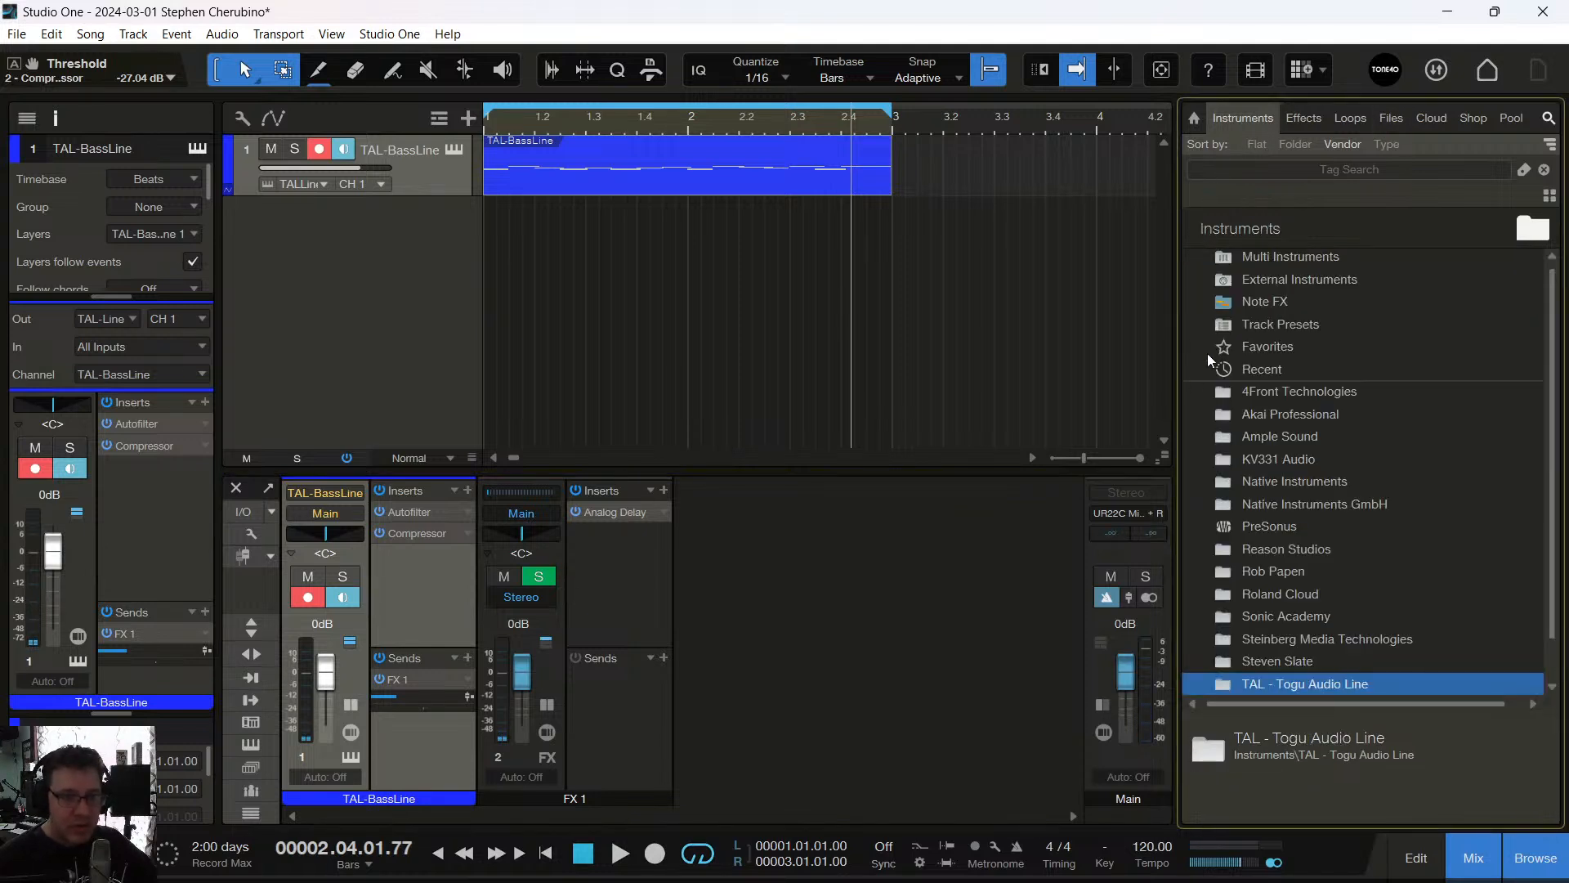
pyautogui.scroll(-1, 1260, 458)
pyautogui.doubleClick(1250, 481)
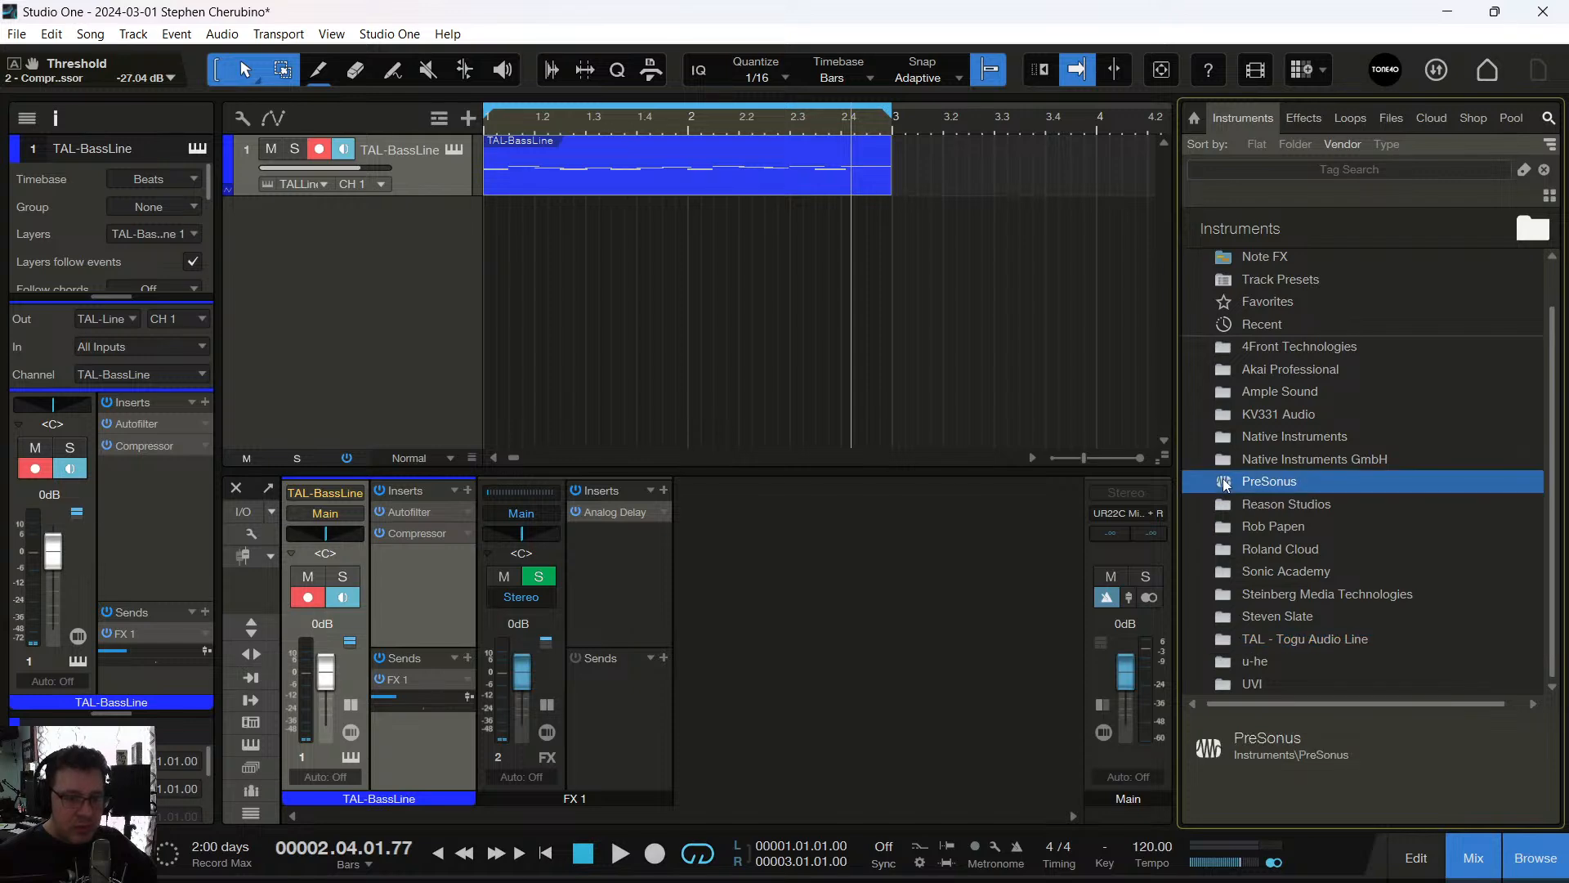
pyautogui.moveTo(1234, 267); pyautogui.dragTo(491, 401)
# Load the City Kit preset in Impact and move its window up to reveal all the drum pads
pyautogui.click(610, 246)
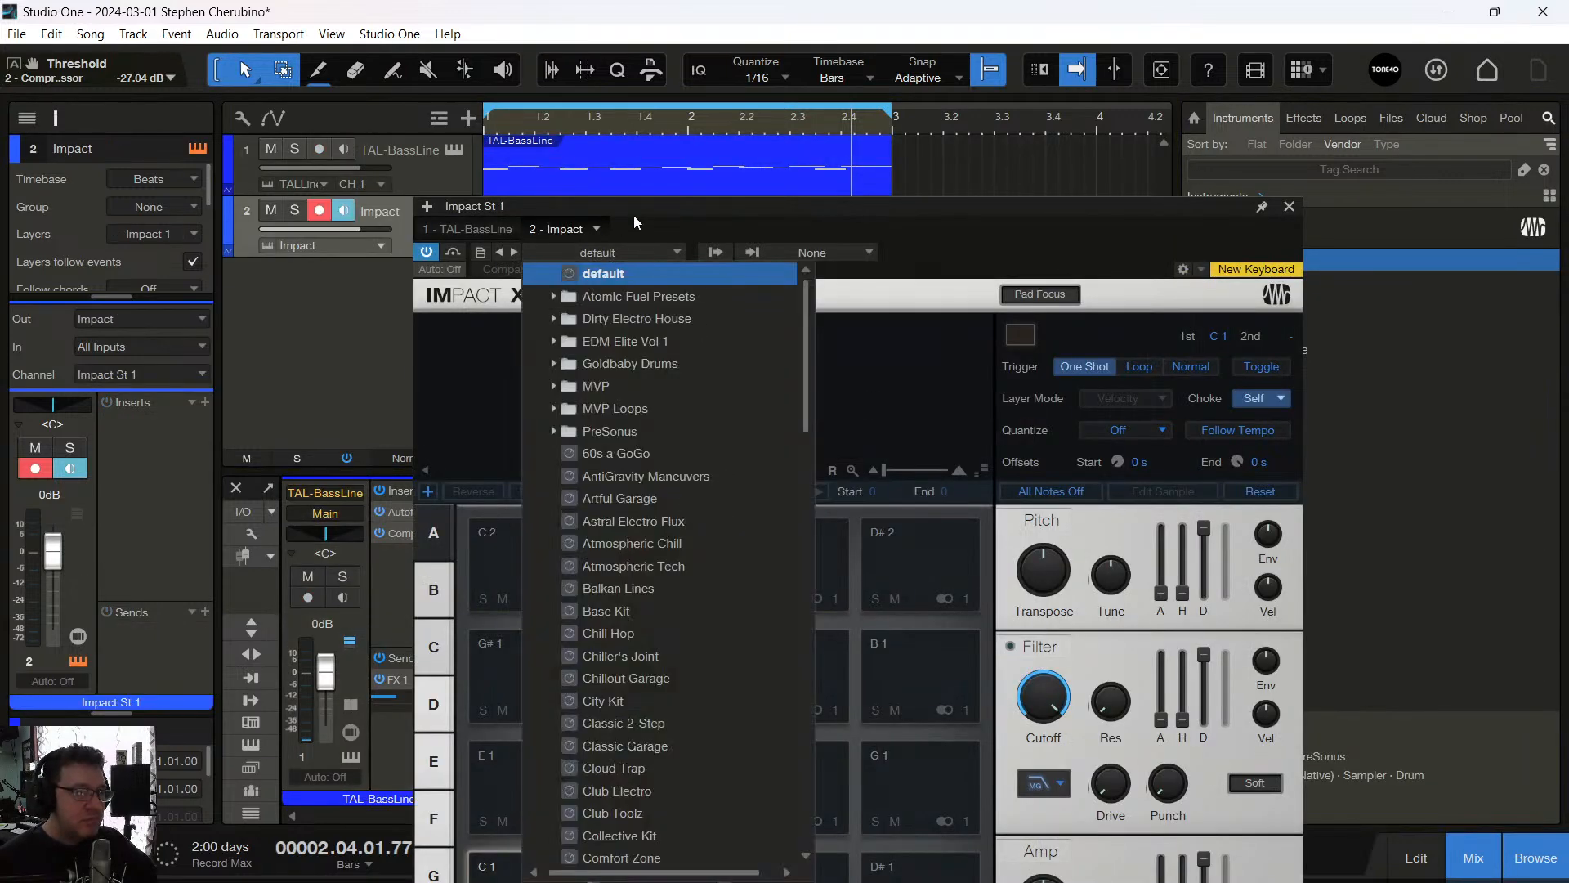
pyautogui.click(634, 213)
pyautogui.click(638, 250)
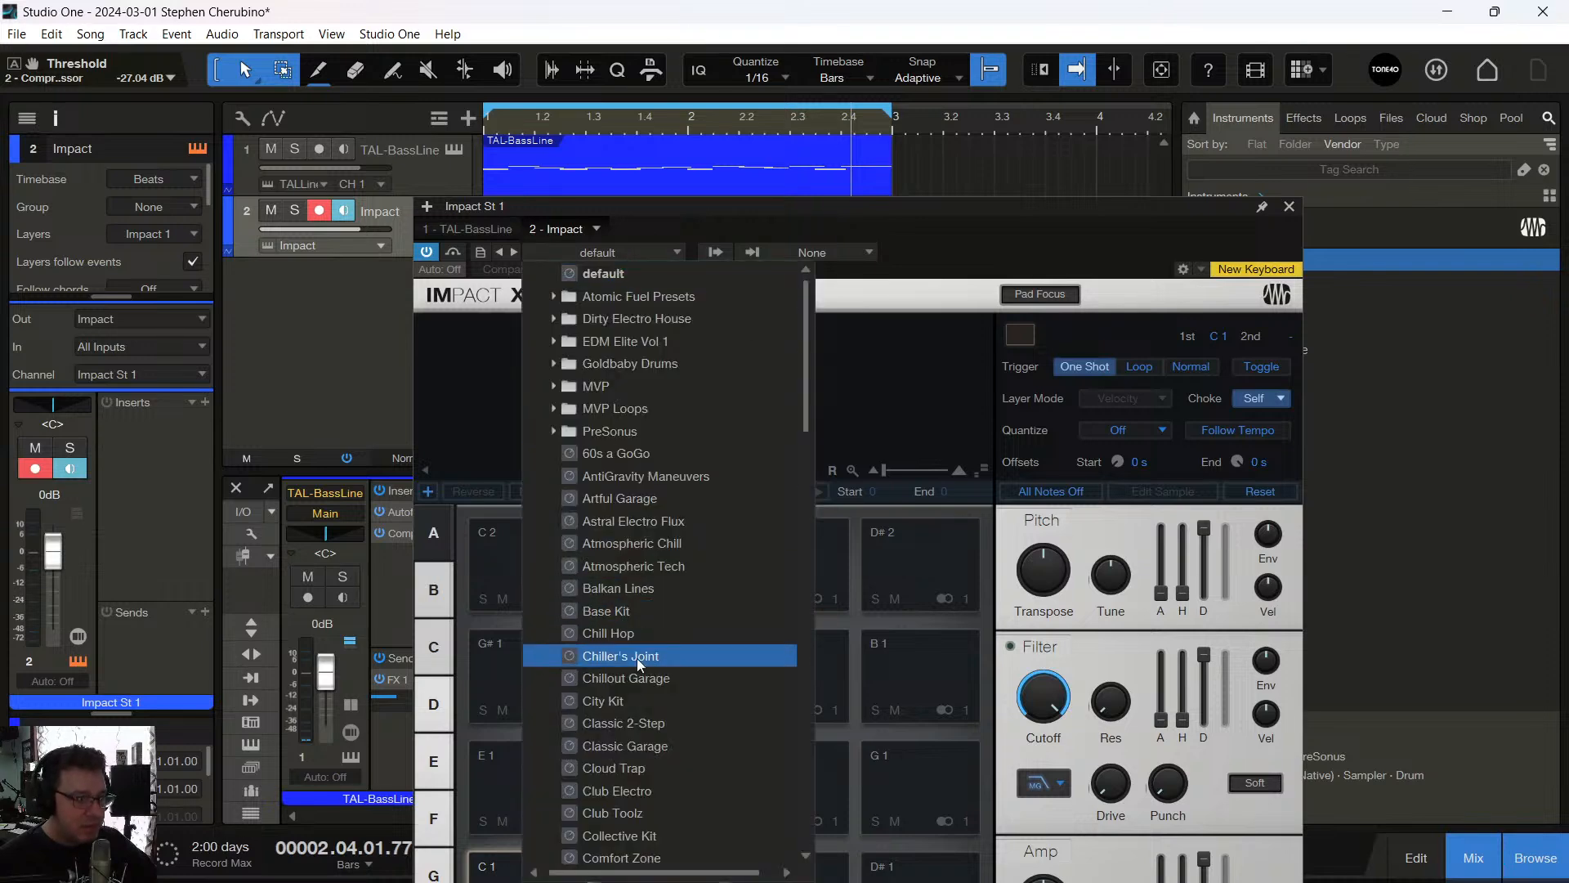
pyautogui.click(615, 702)
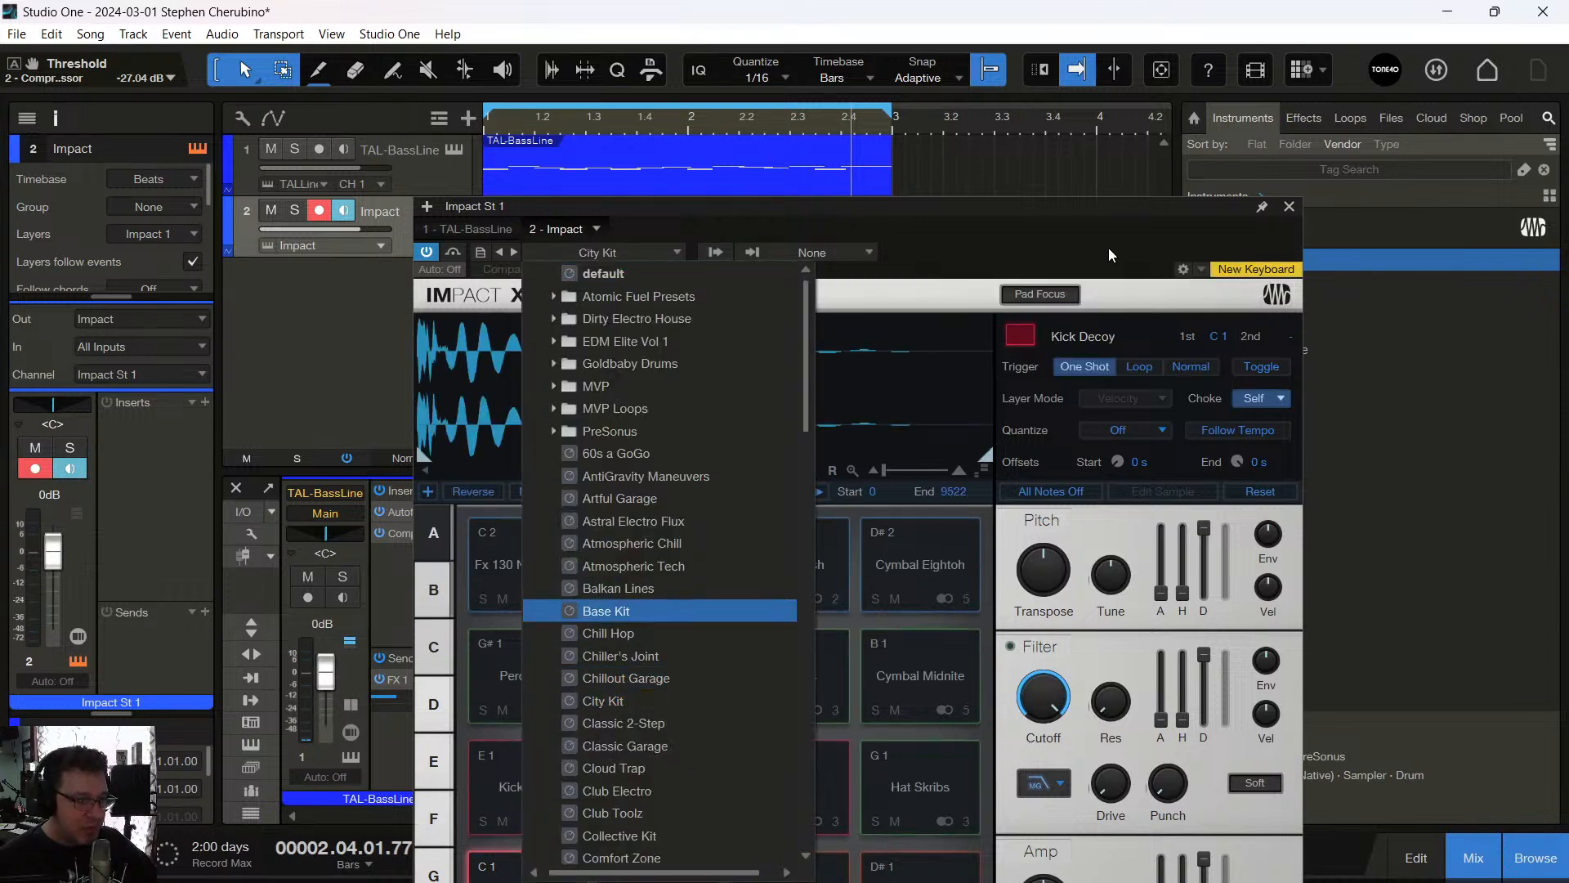
pyautogui.click(1006, 212)
pyautogui.moveTo(1006, 212); pyautogui.dragTo(1101, 2)
# Audition kick, percussion, snare and hat pads of the City Kit, including Kick Decoy and Snare Hard, and close the Impact window
pyautogui.click(626, 680)
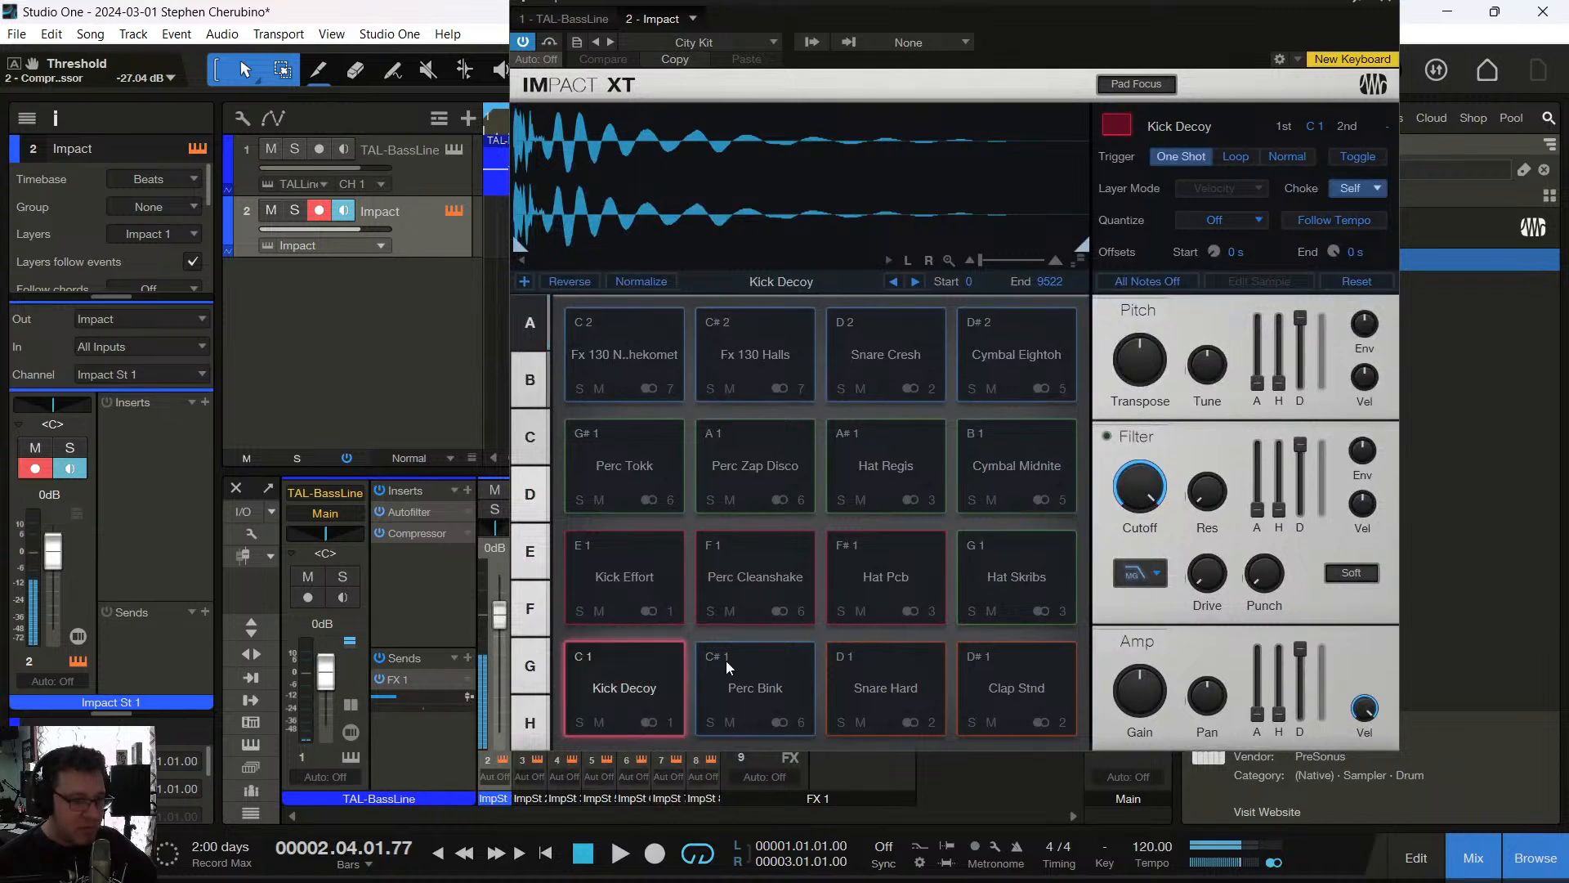
pyautogui.click(728, 664)
pyautogui.click(624, 687)
pyautogui.click(876, 689)
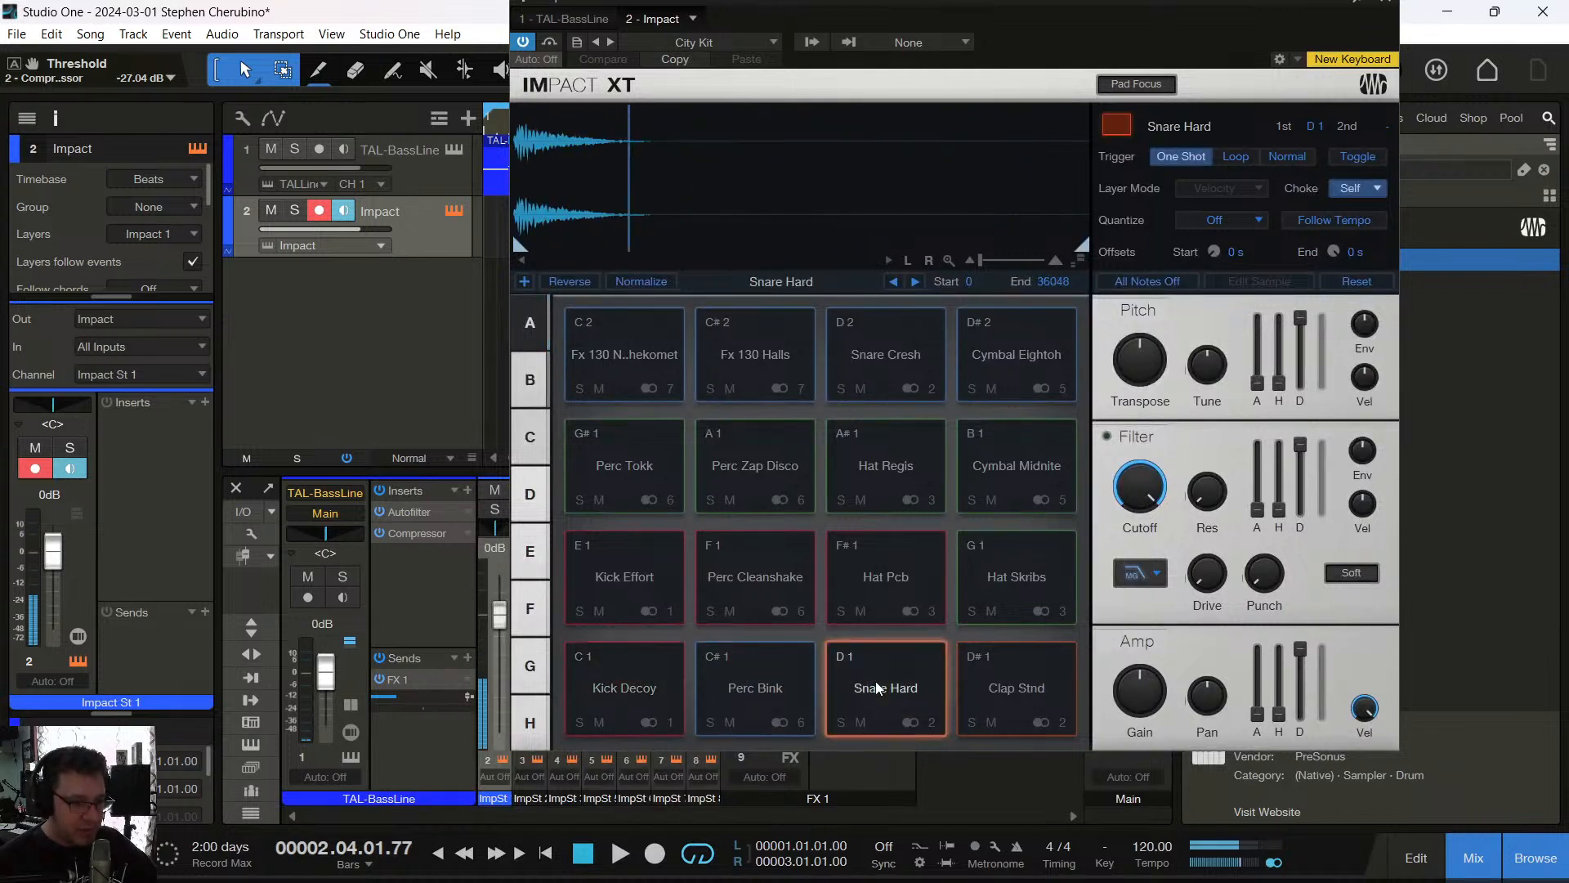
pyautogui.click(883, 683)
pyautogui.click(895, 580)
pyautogui.click(755, 577)
pyautogui.click(617, 564)
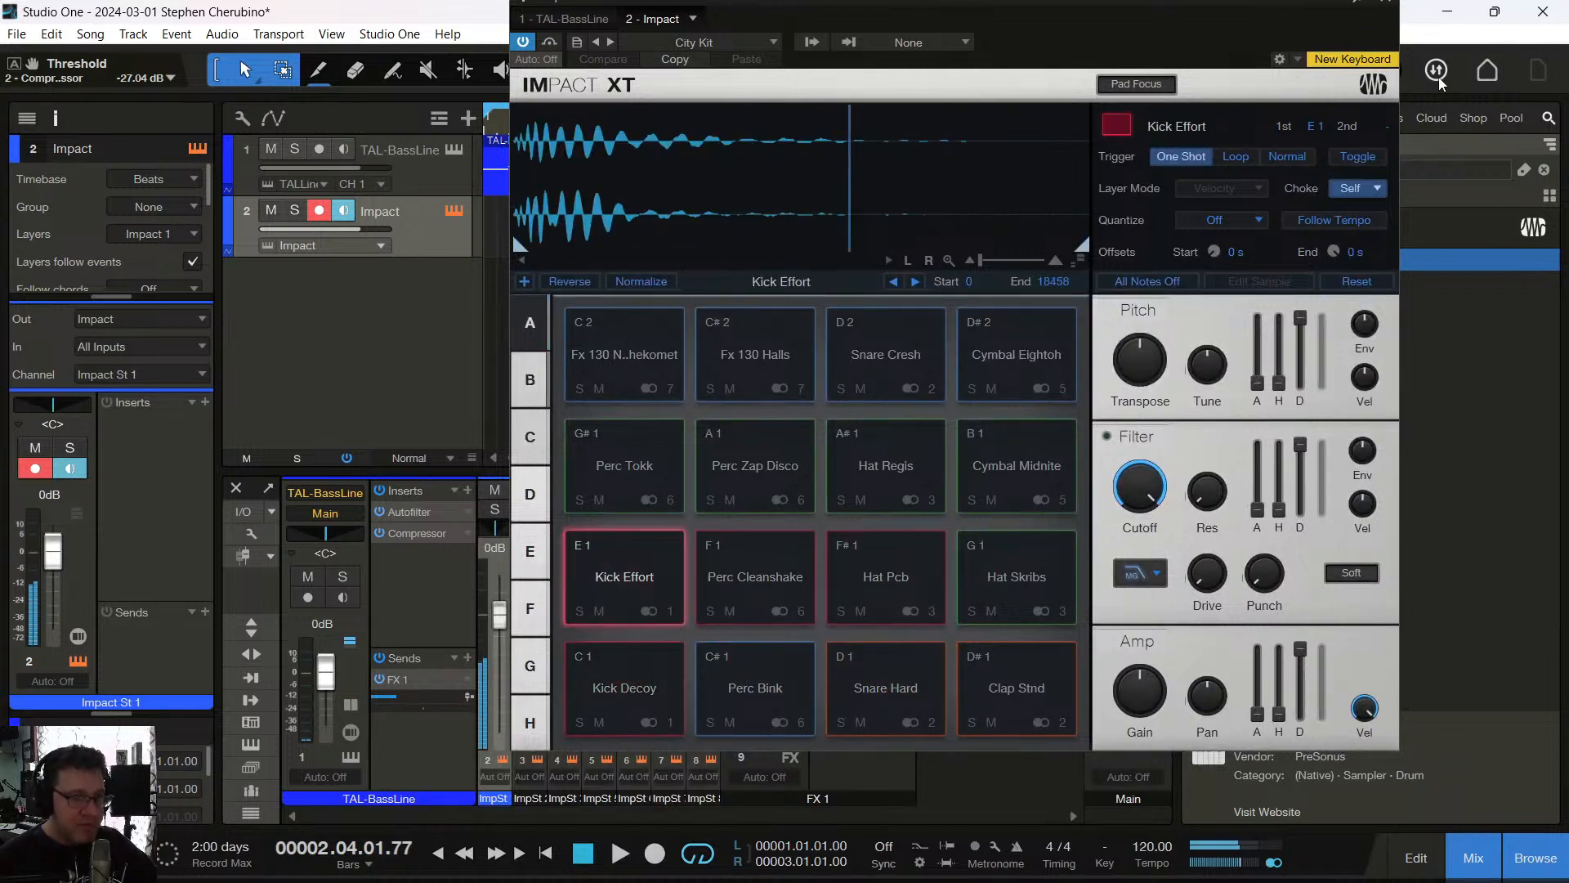
pyautogui.click(1393, 4)
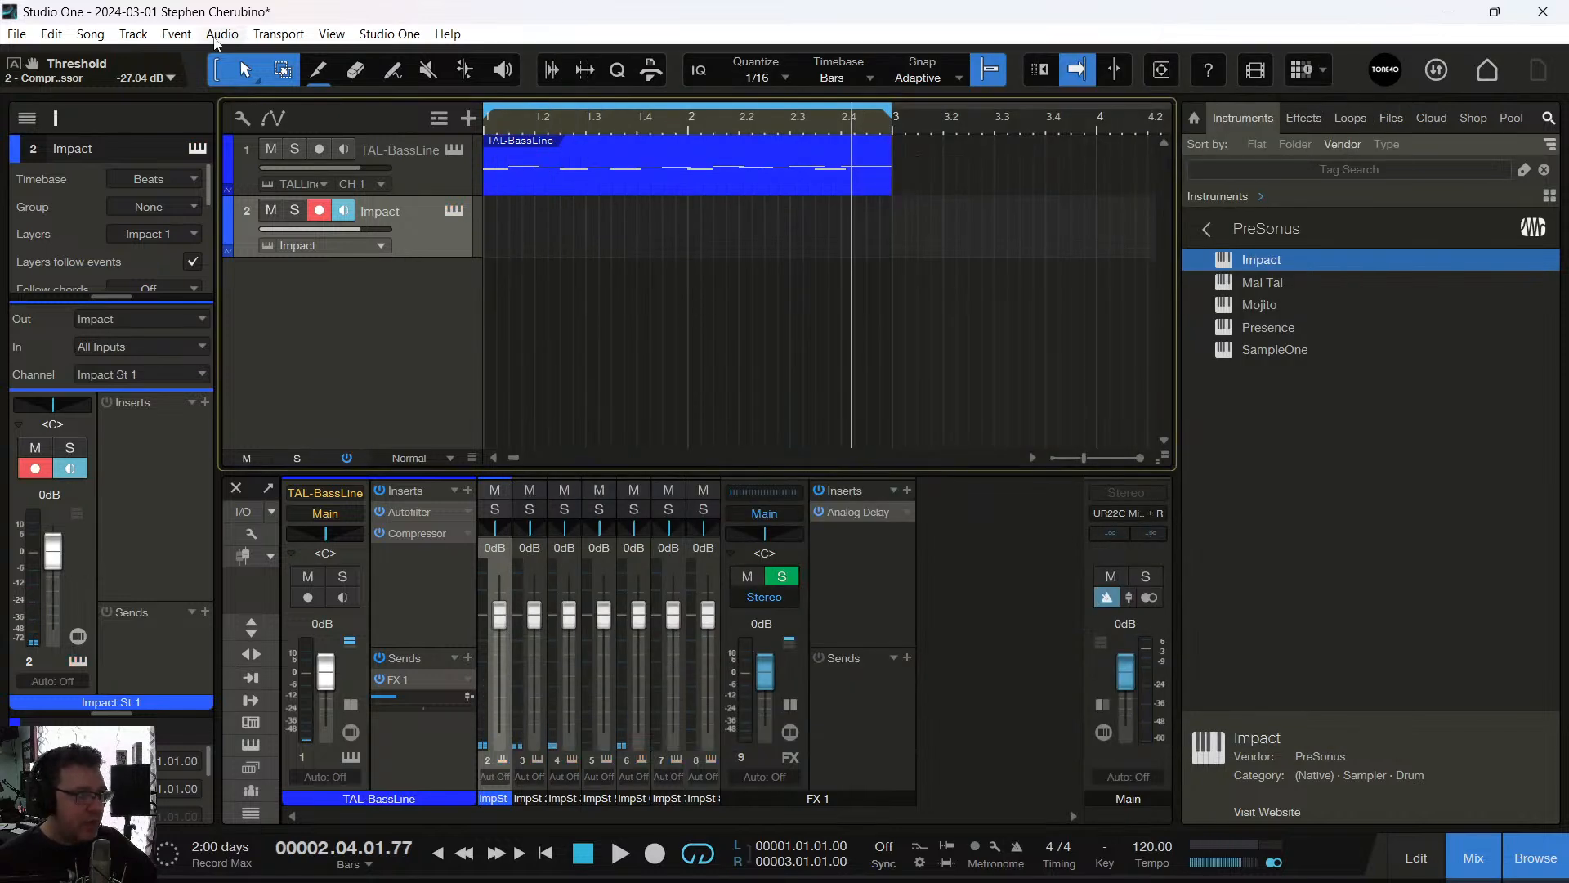
# Check the shortcut of the Insert Pattern command and return the playhead to the start of the song
pyautogui.click(178, 35)
pyautogui.moveTo(228, 65)
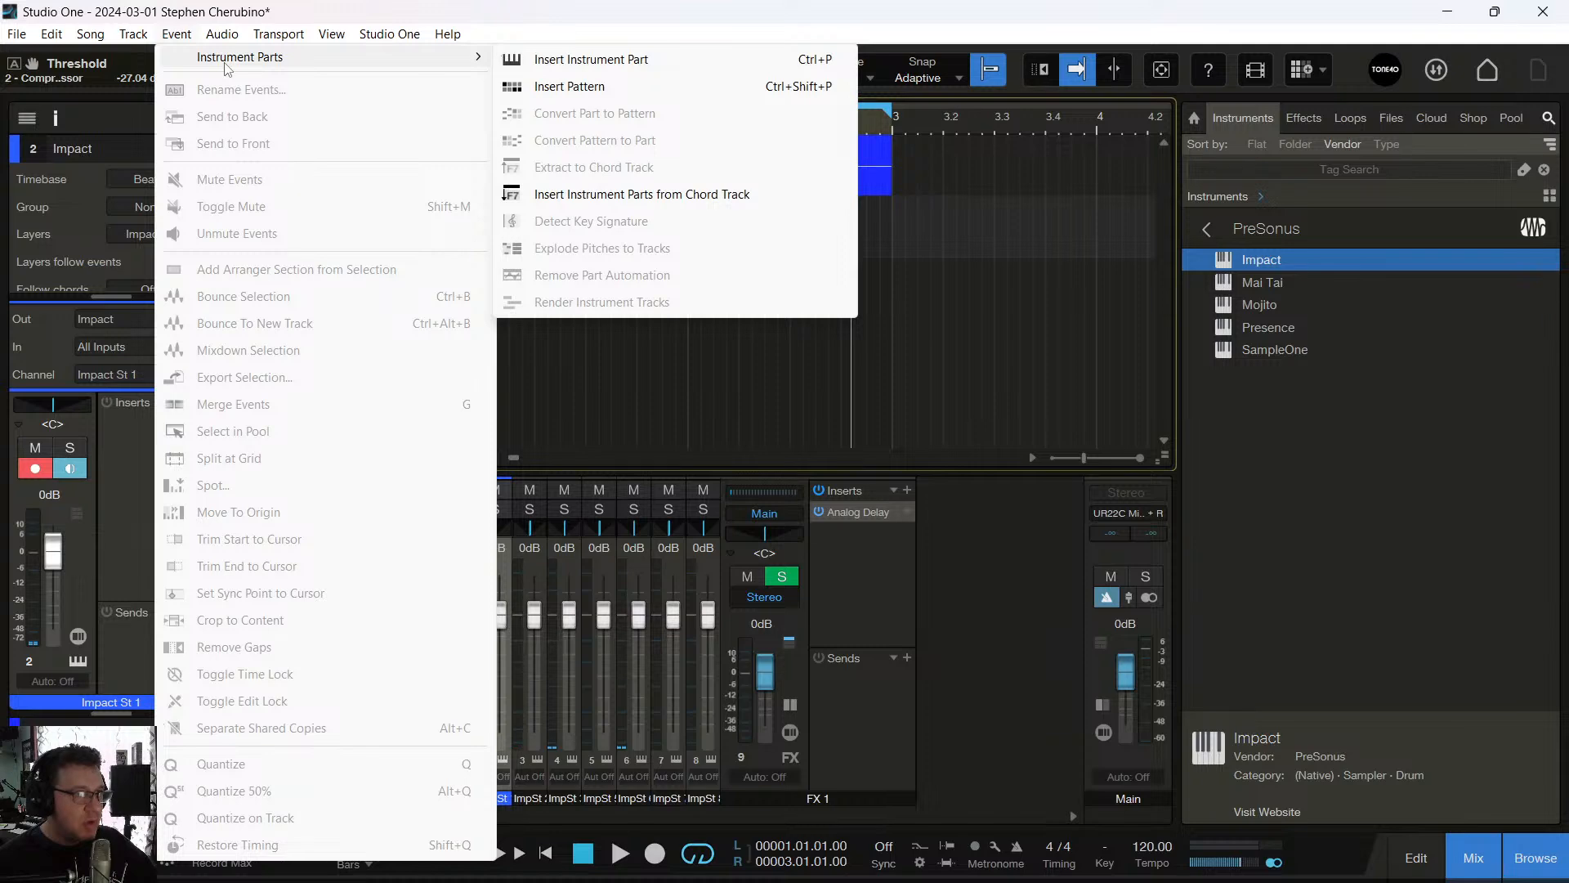
pyautogui.click(759, 163)
pyautogui.press(',')
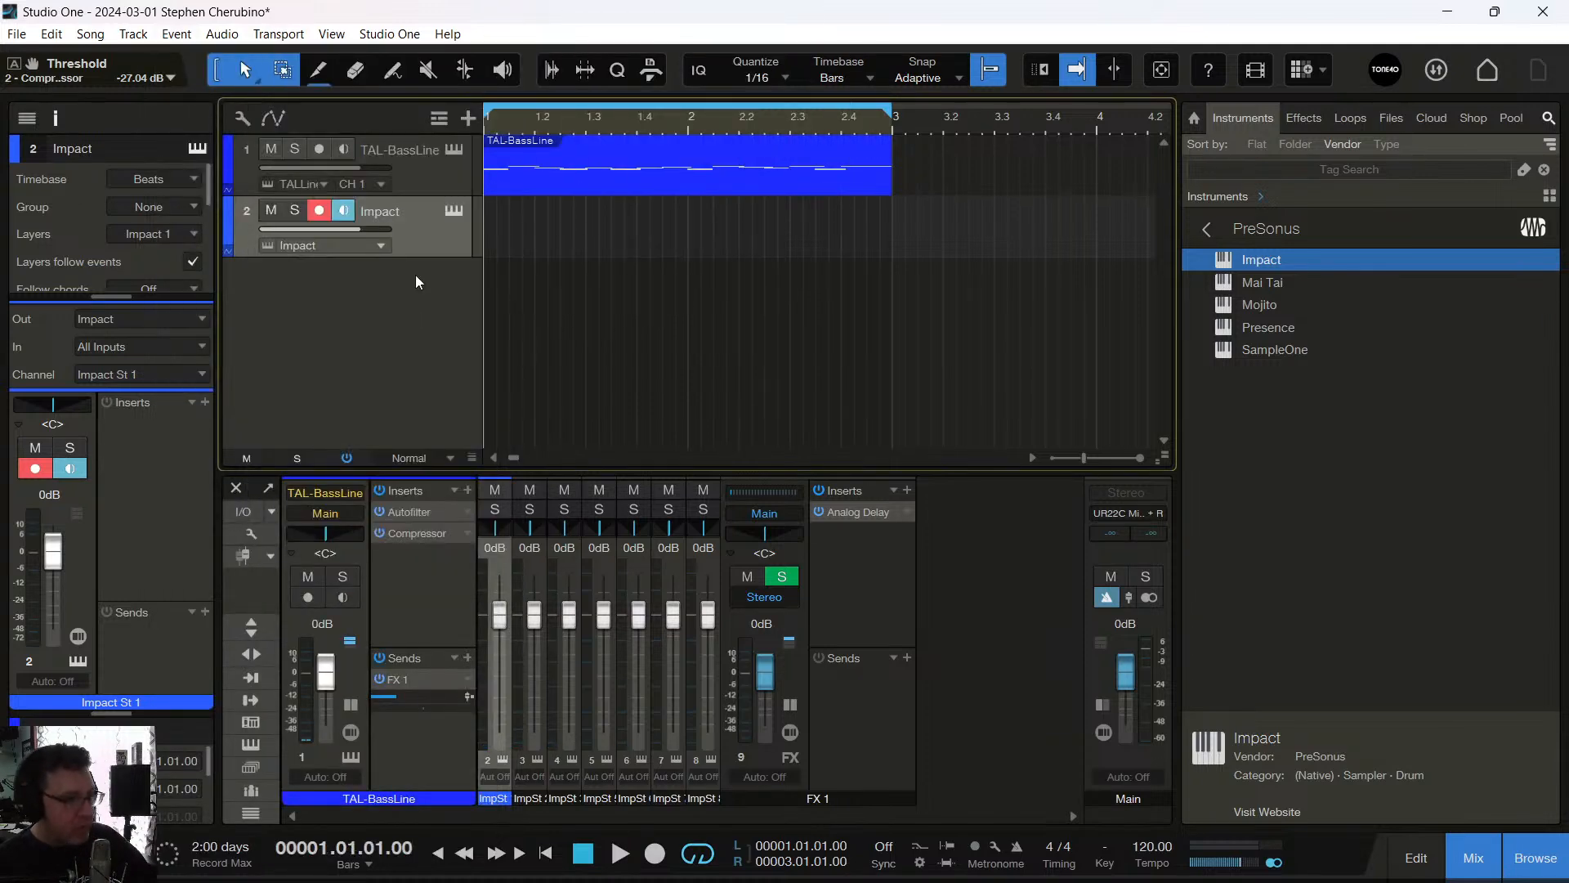
pyautogui.hotkey('ctrl', 'shift', 'p')
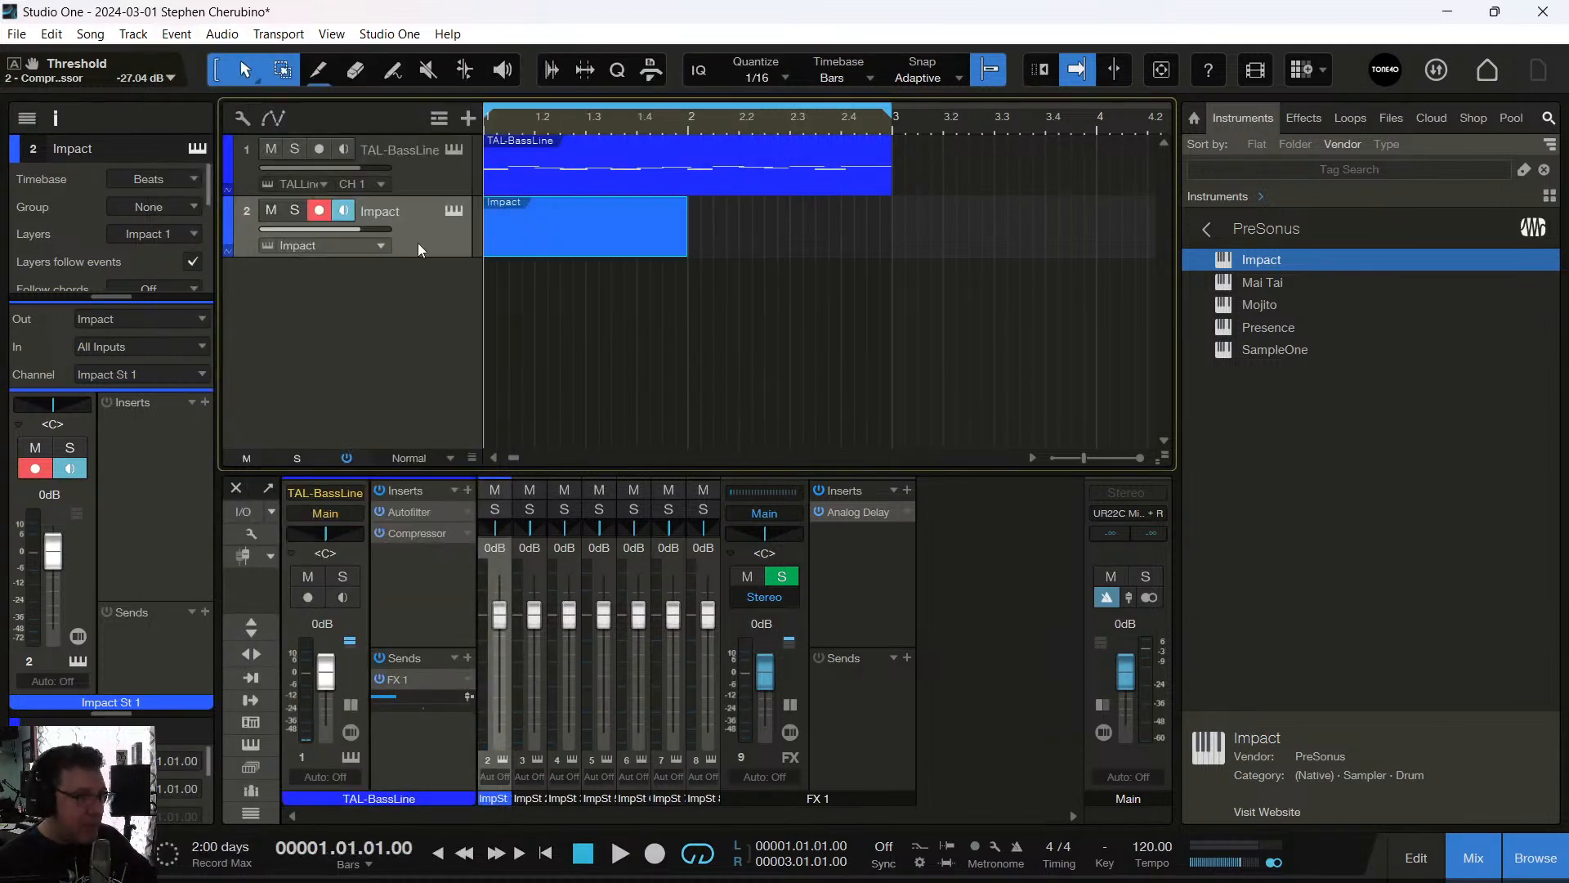
pyautogui.doubleClick(591, 243)
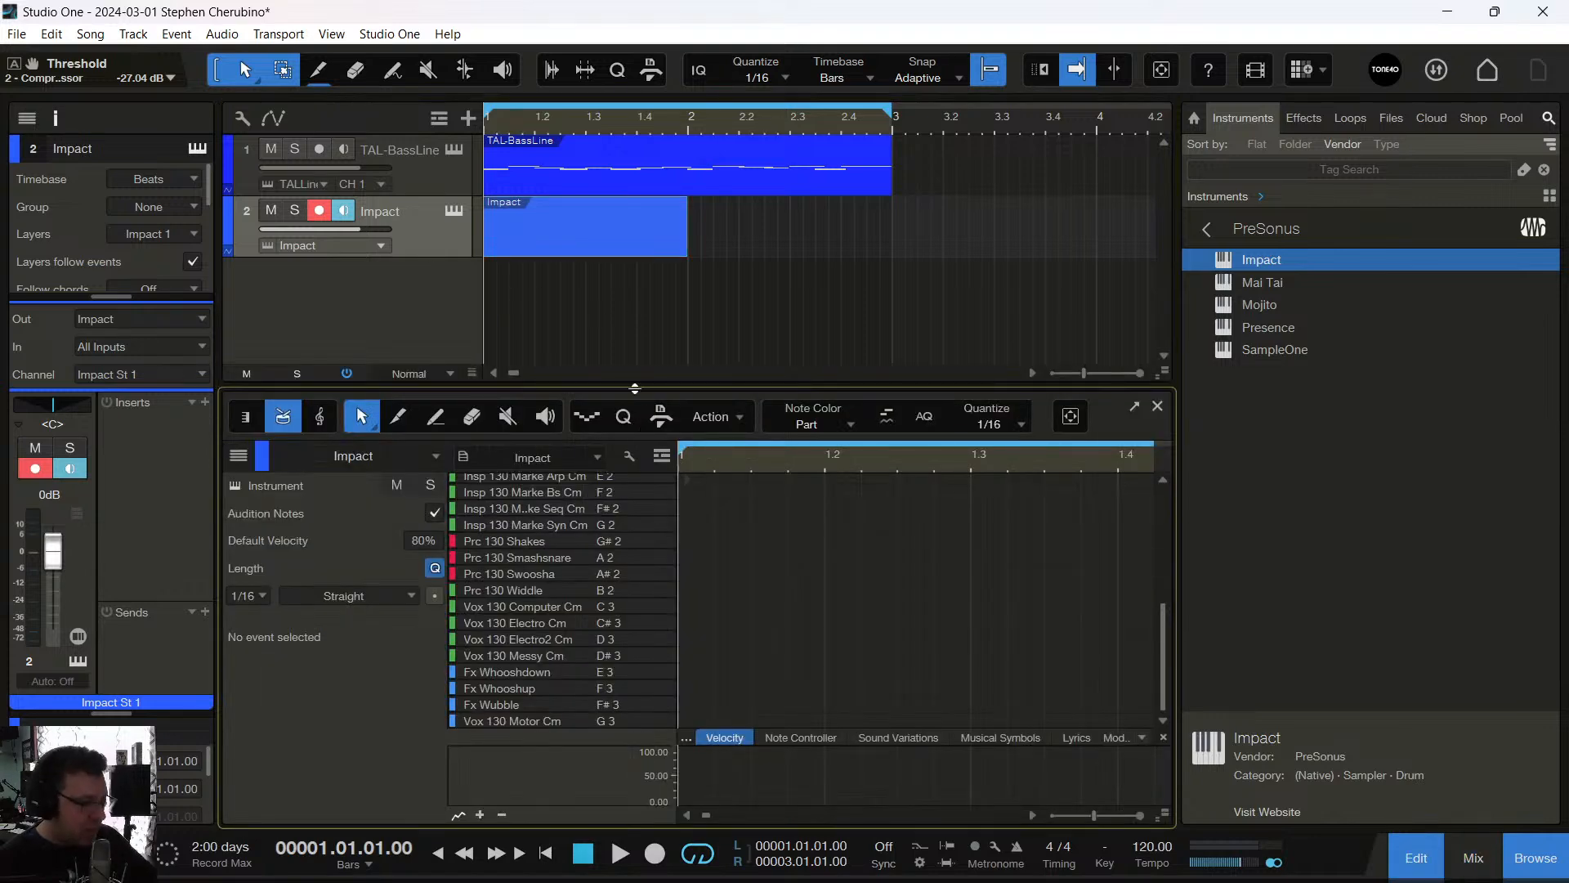
pyautogui.hotkey('ctrl', 'z')
# Insert a pattern at bar 1 of the Impact track and turn off the suggested Studio One notifications
pyautogui.click(178, 34)
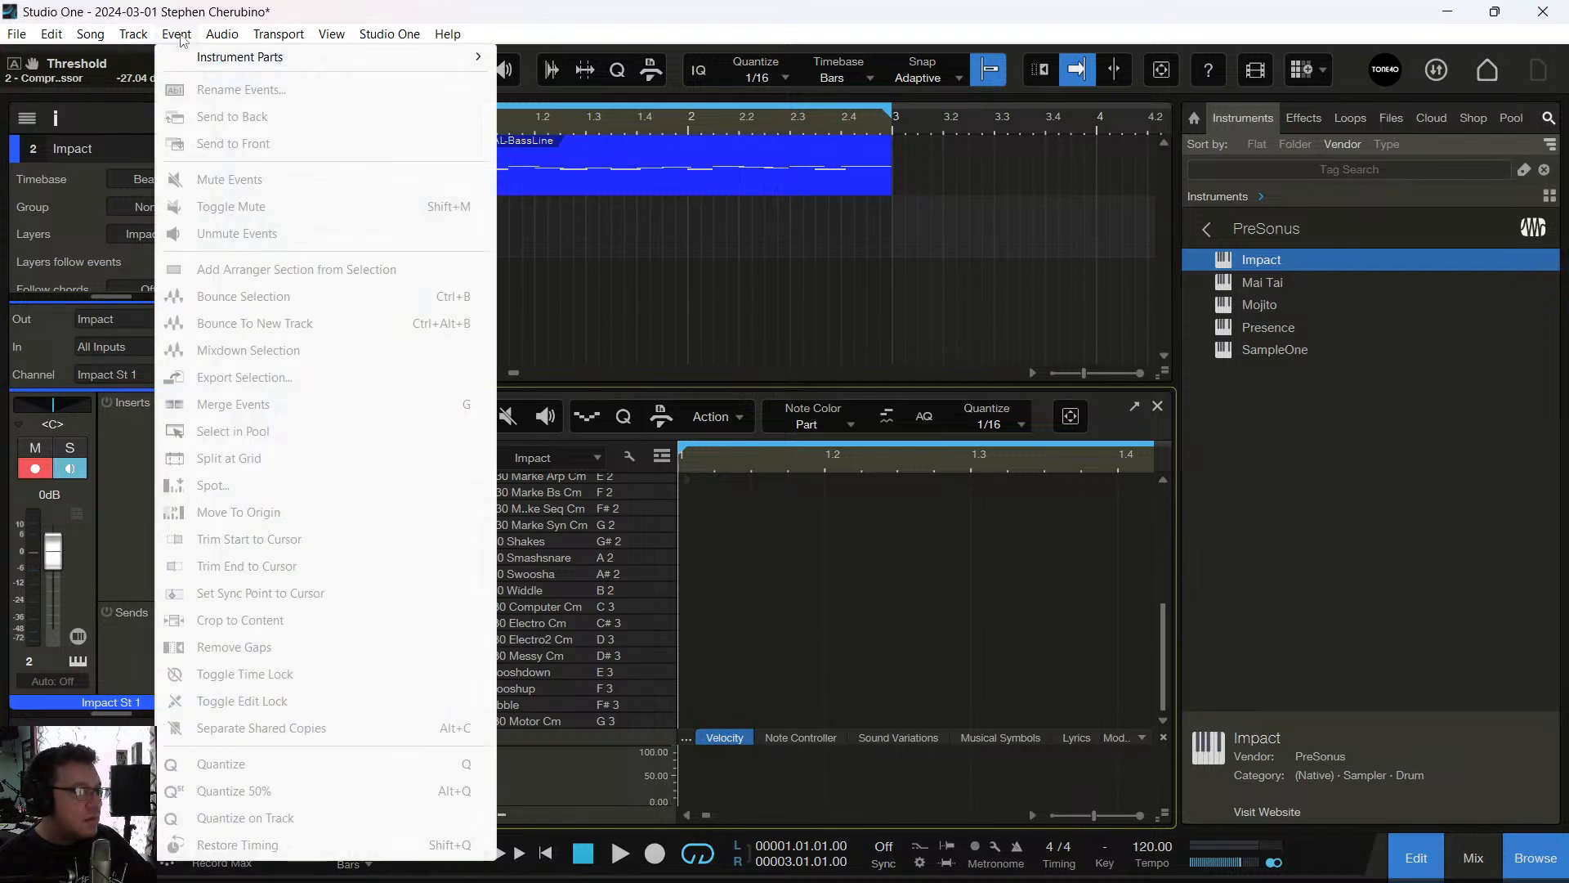
pyautogui.moveTo(213, 57)
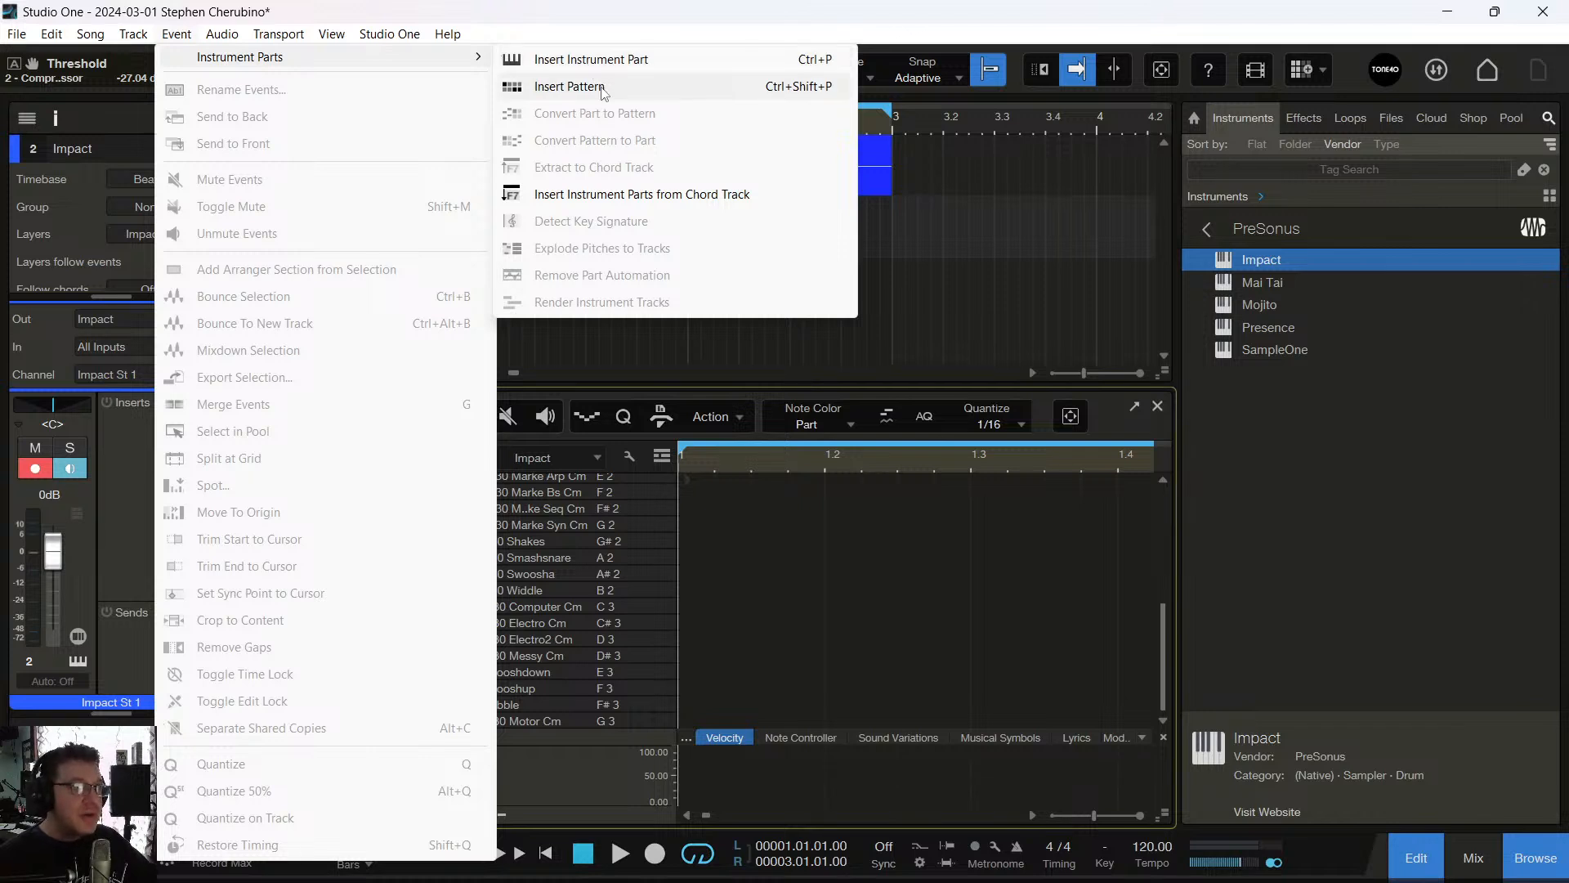
pyautogui.click(678, 340)
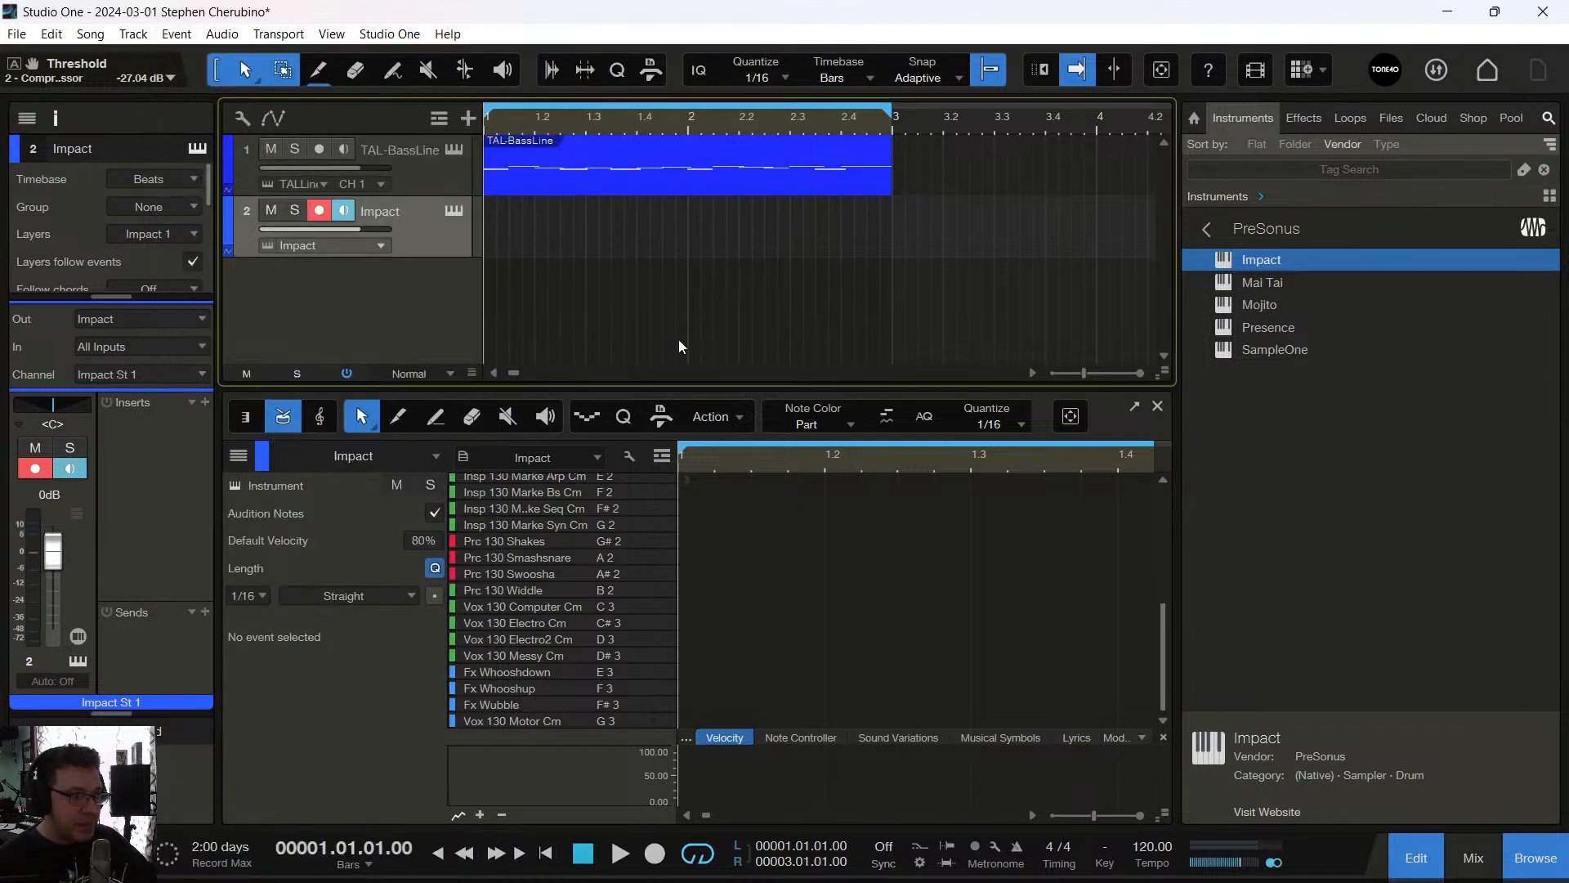
pyautogui.keyDown('alt'); pyautogui.click(536, 243); pyautogui.keyUp('alt')
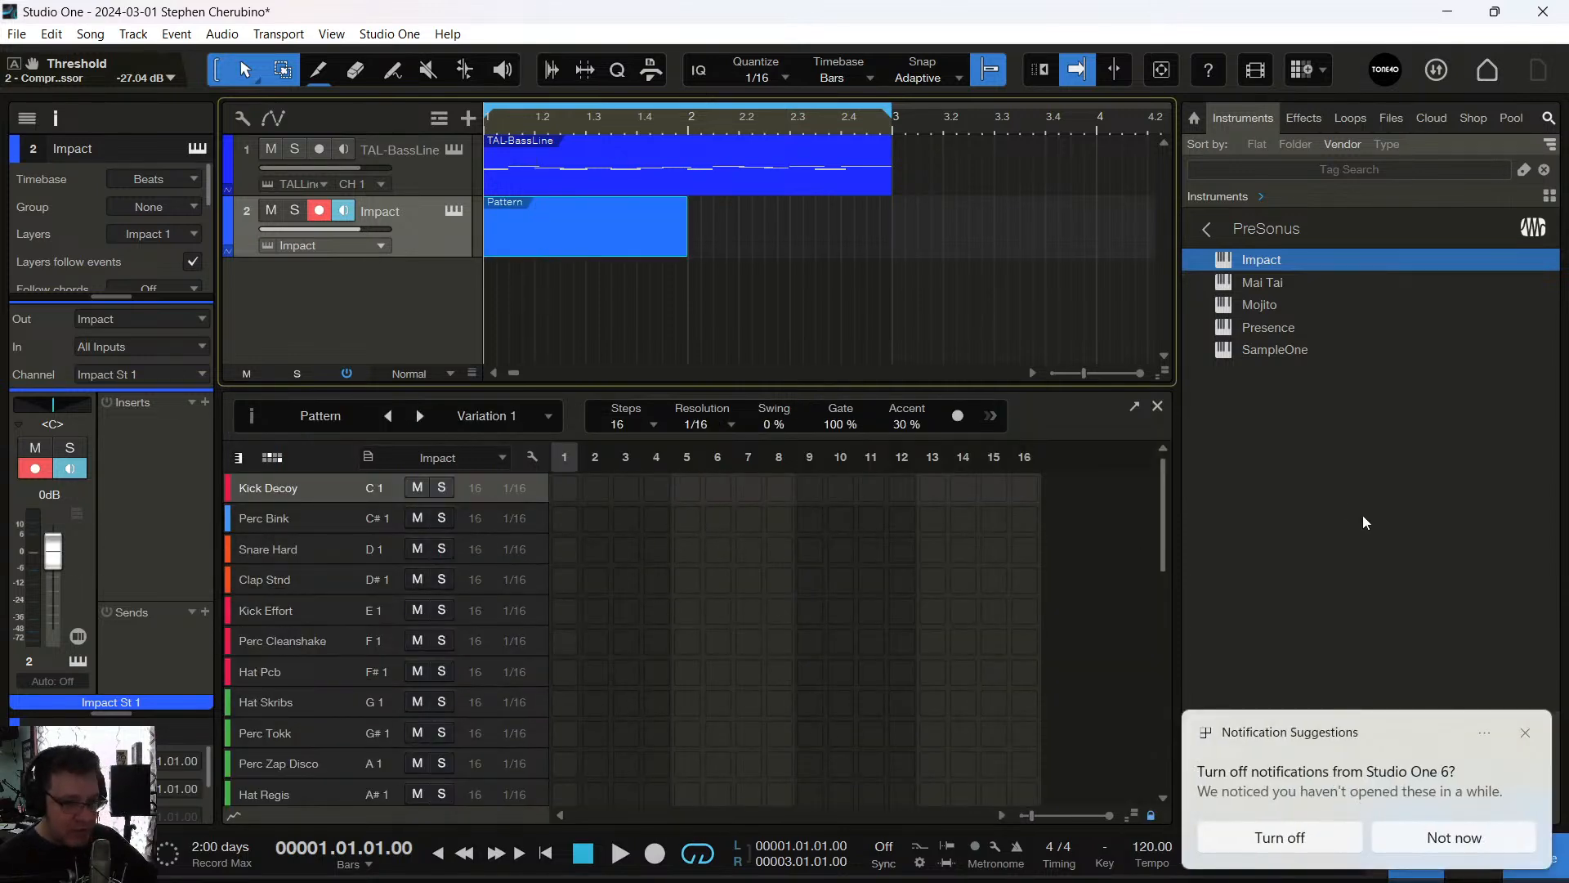
pyautogui.click(1326, 840)
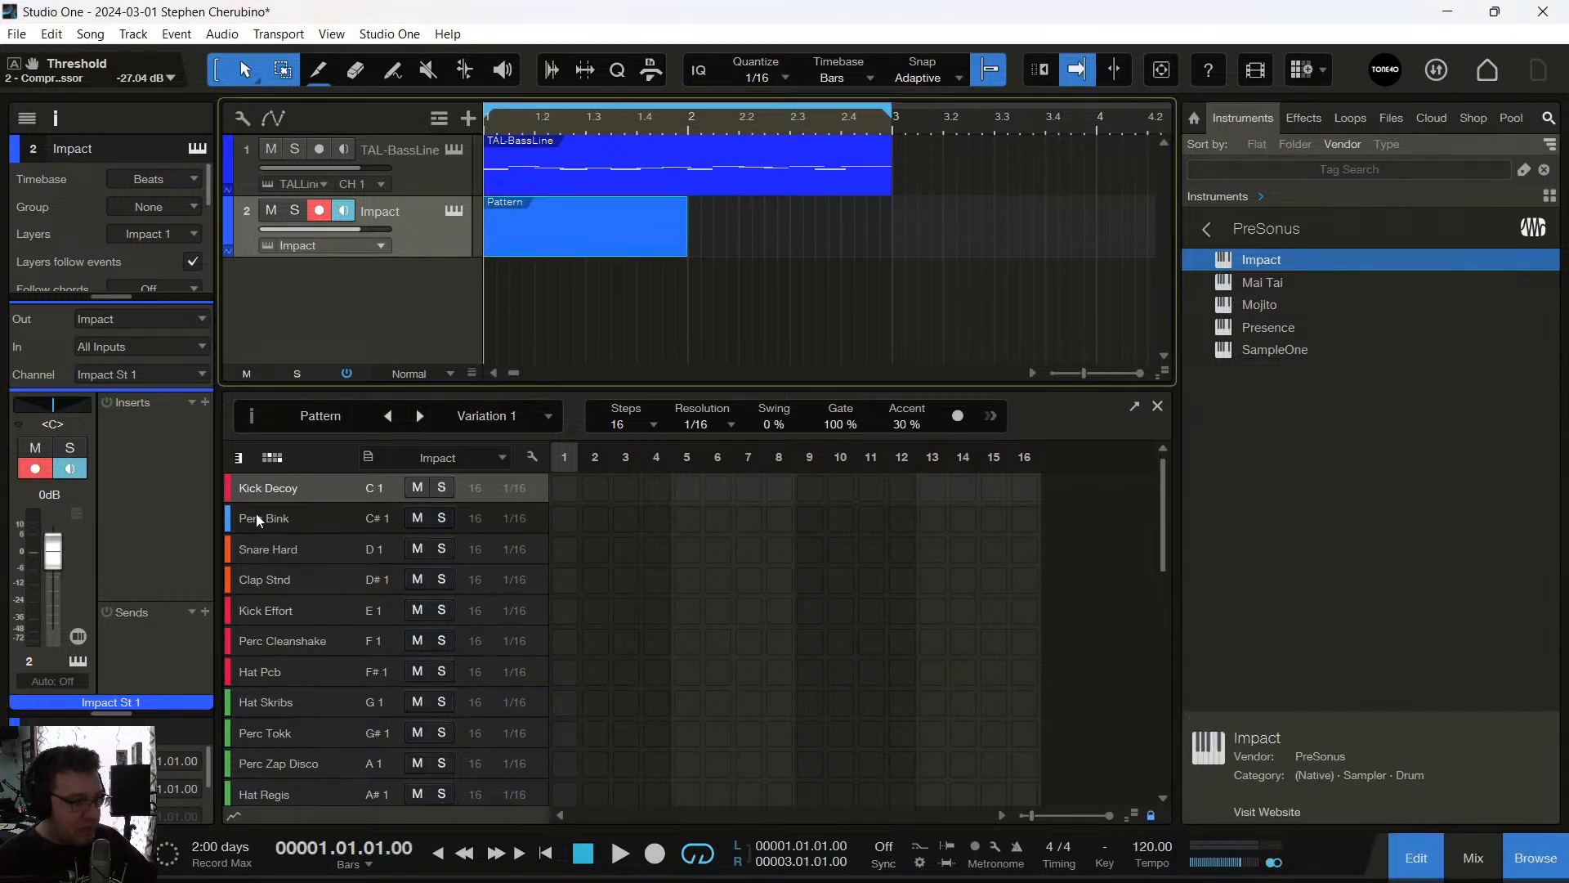
# Program Kick Decoy hits on steps 1 and 9 of the drum pattern
pyautogui.click(565, 488)
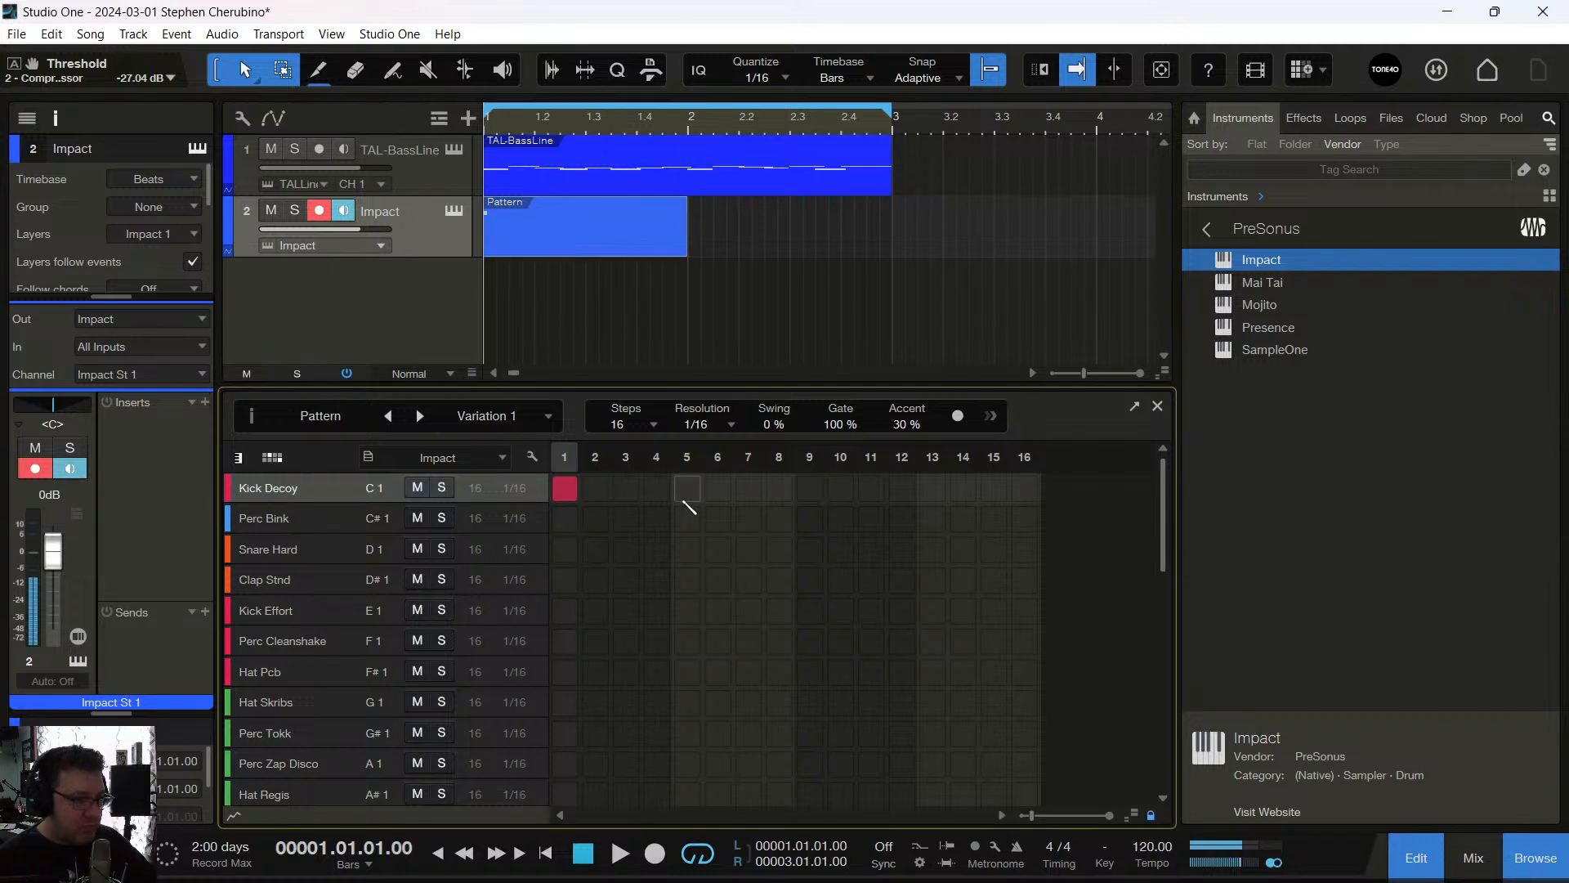
pyautogui.click(687, 488)
pyautogui.click(810, 488)
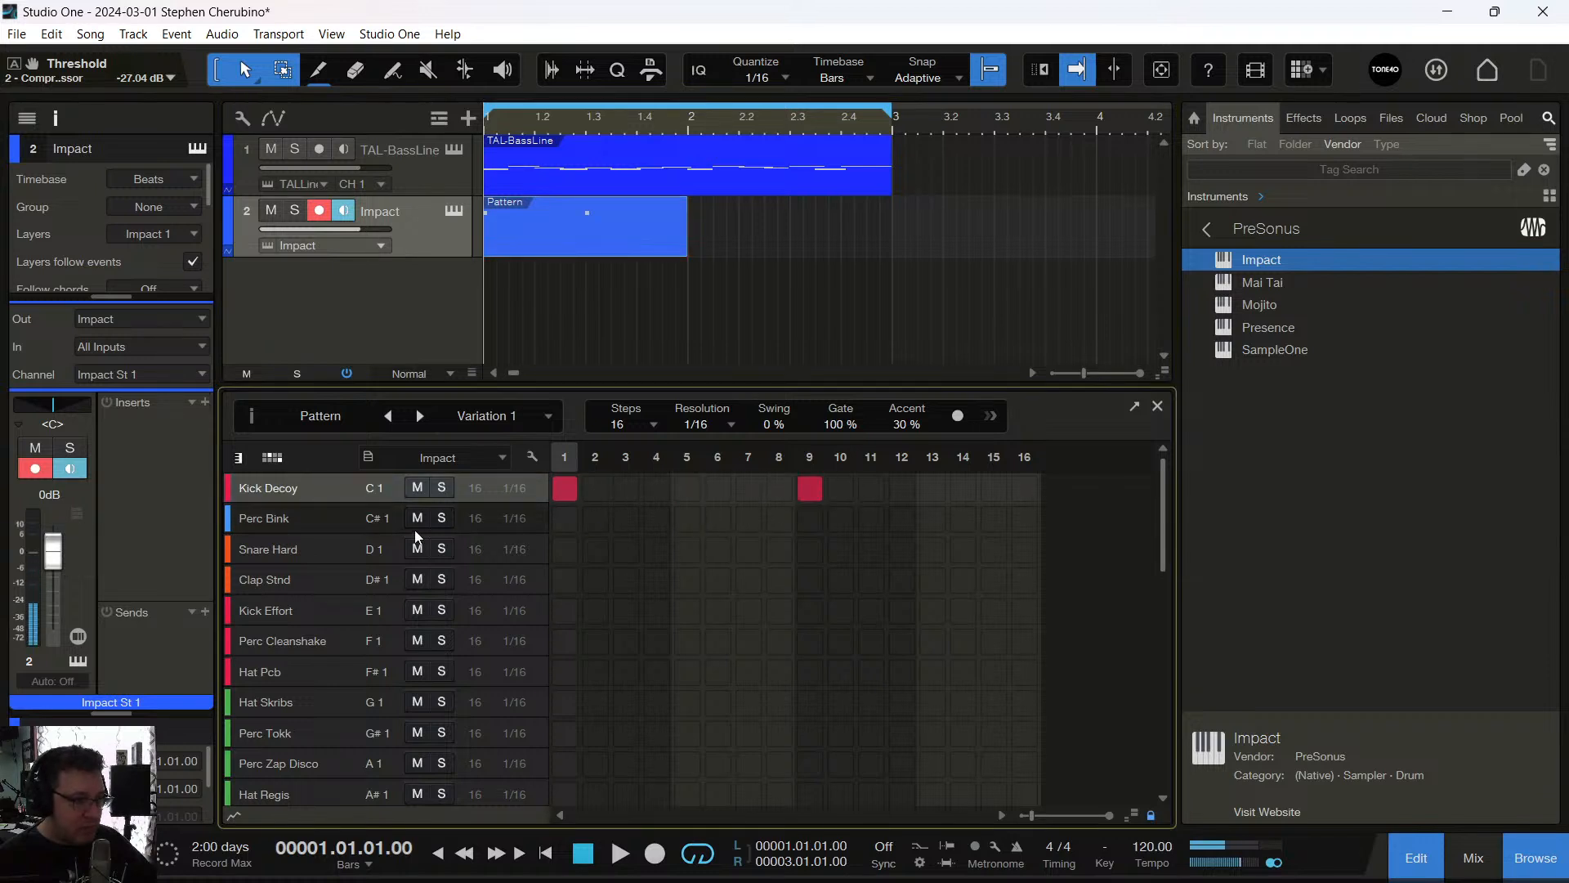
# Program Snare Hard and Clap Stnd hits together on steps 5 and 13 of the drum pattern
pyautogui.click(688, 548)
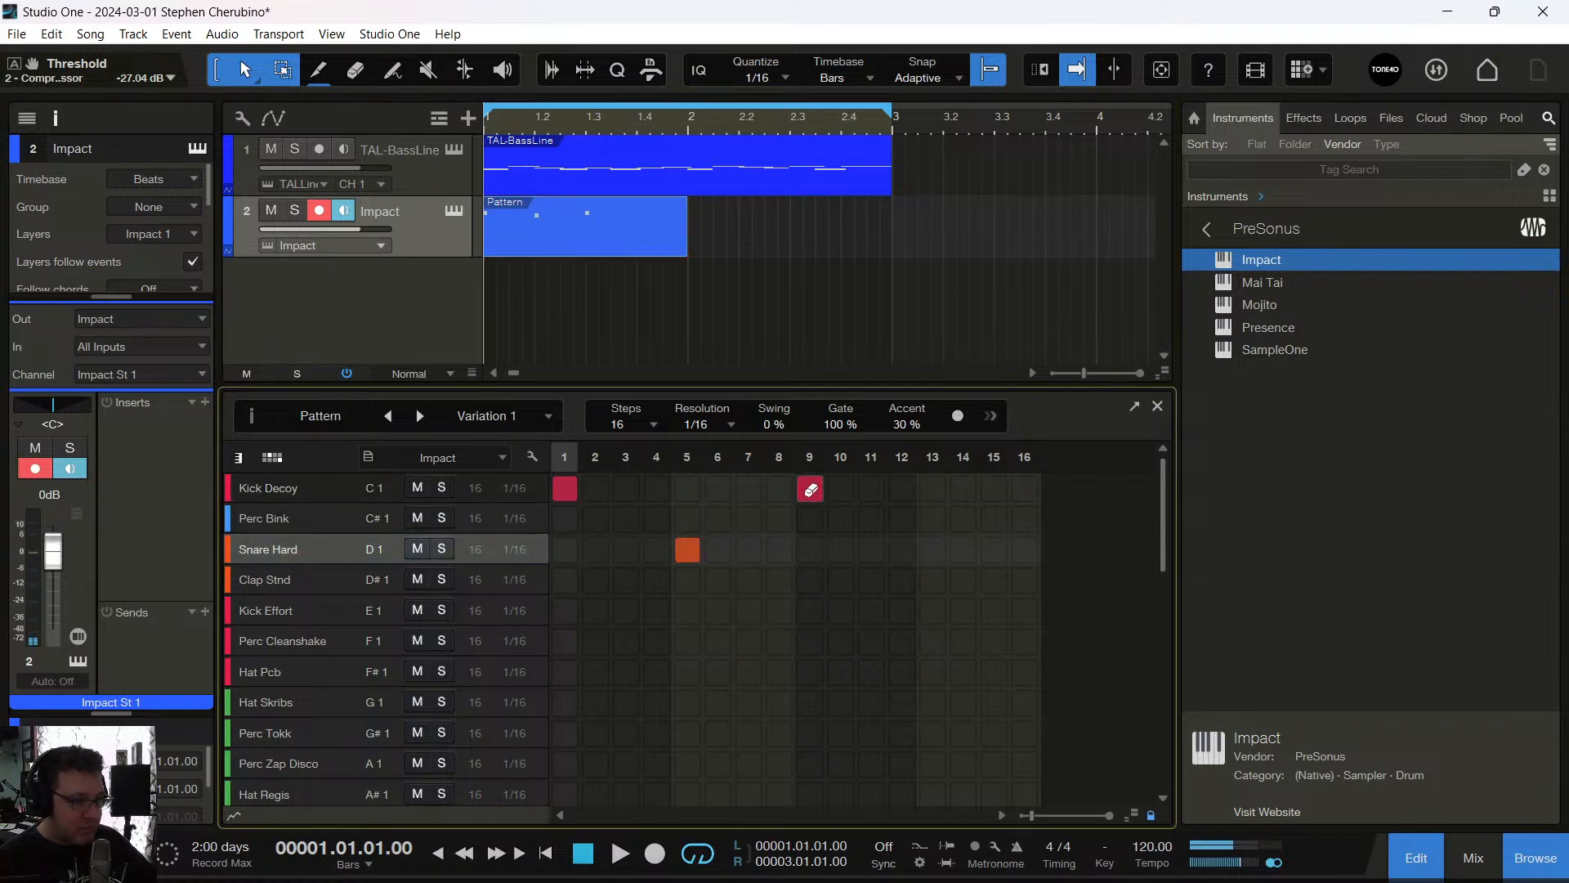
pyautogui.click(527, 578)
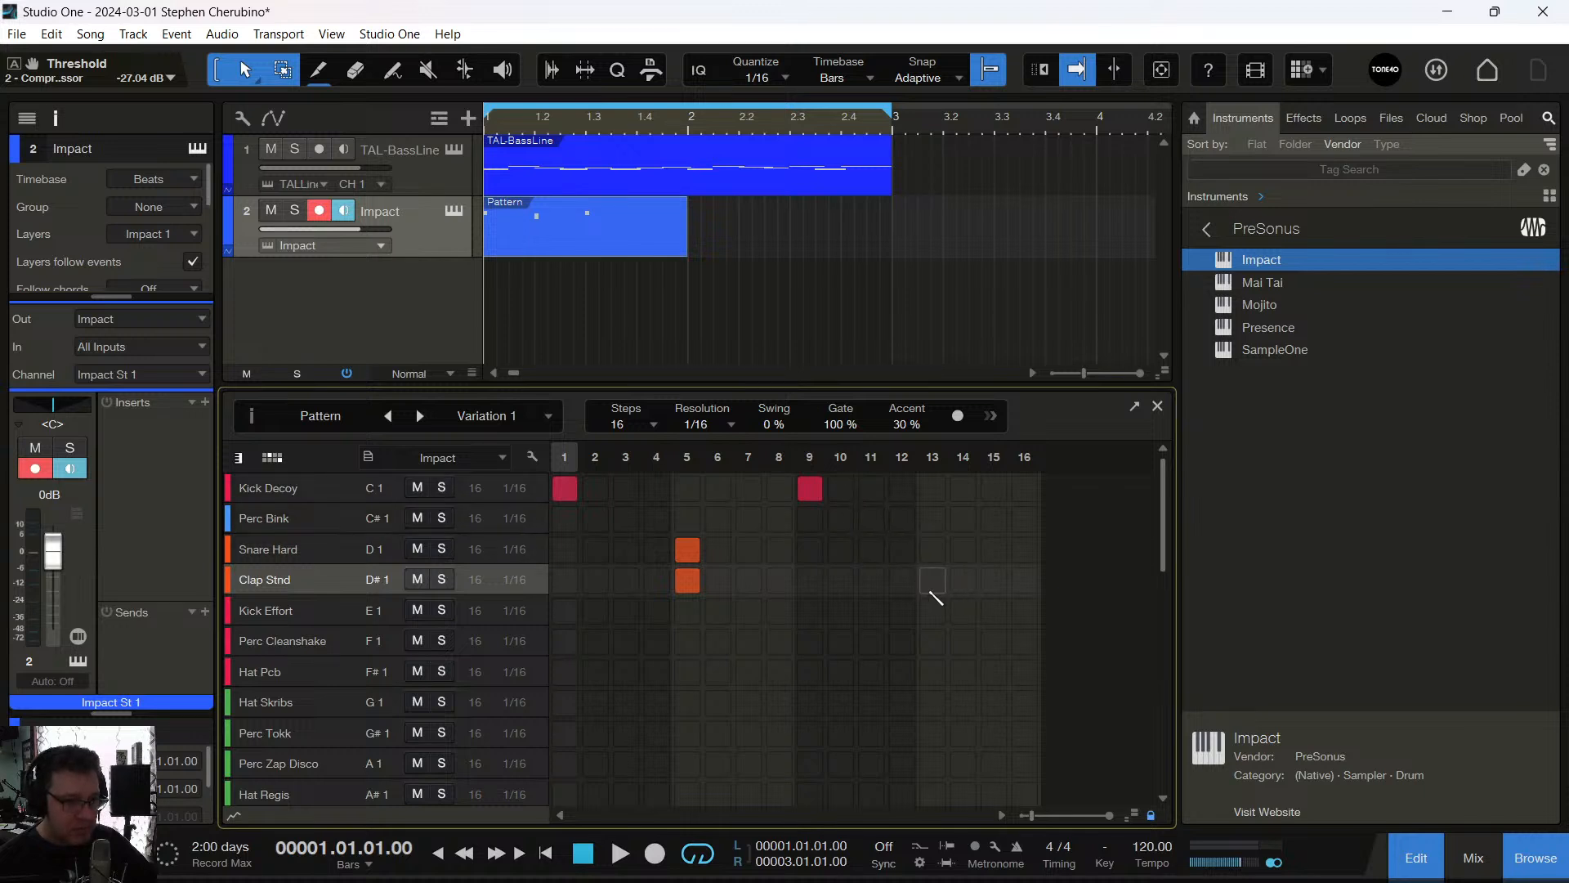
pyautogui.click(933, 580)
pyautogui.click(937, 548)
# Rework the Kick Decoy row during playback to hit on steps 1, 8, 10 and 11, and extend the pattern to the start of bar 3
pyautogui.click(810, 488)
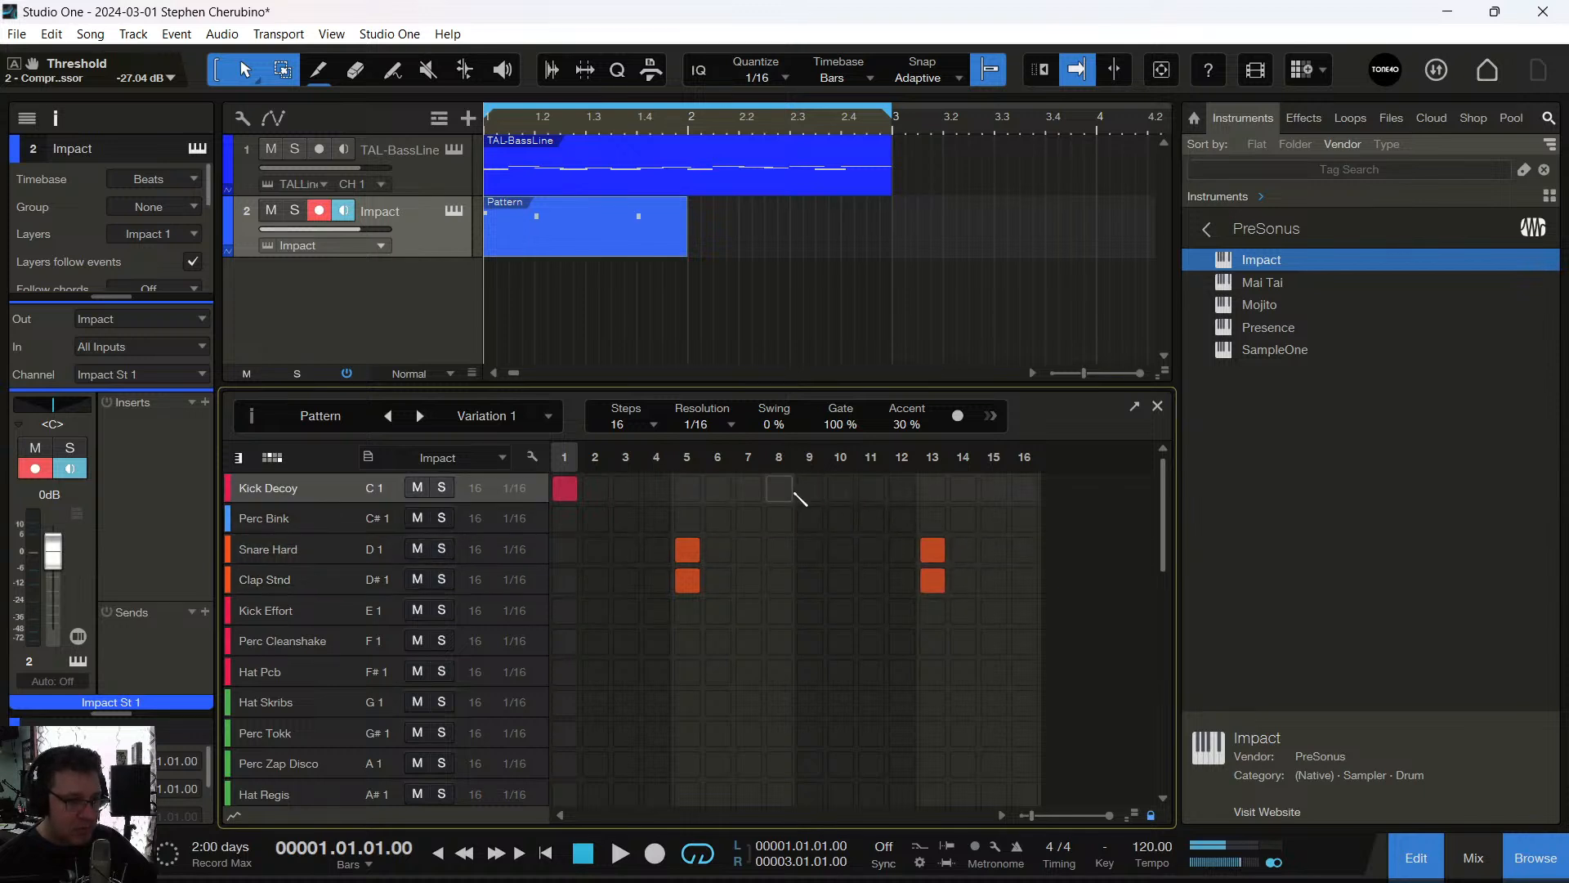
pyautogui.click(780, 489)
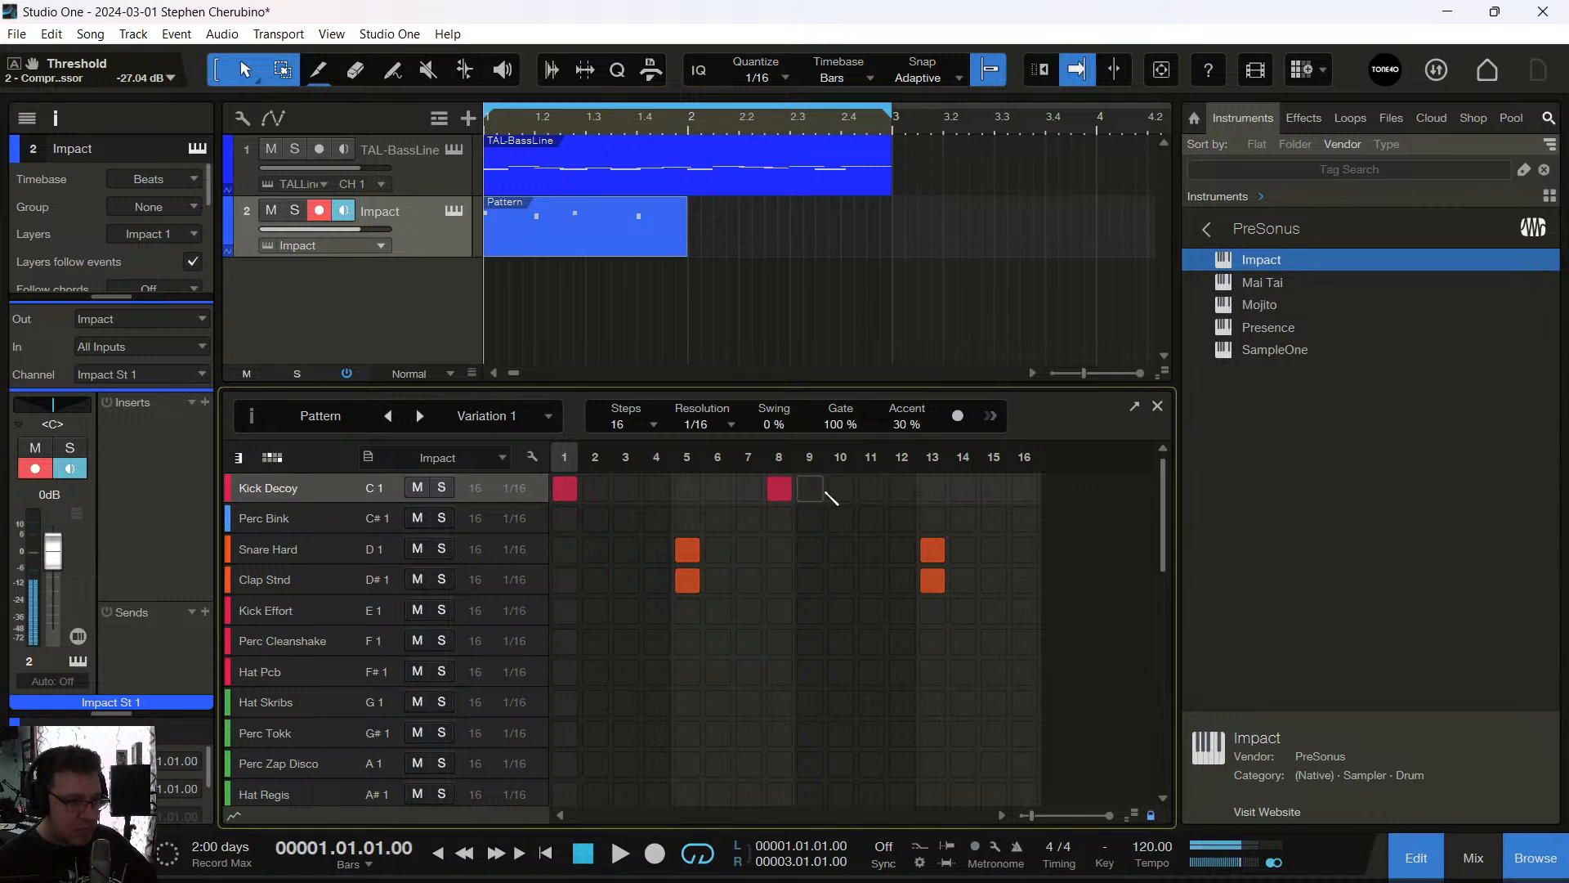
pyautogui.press('space')
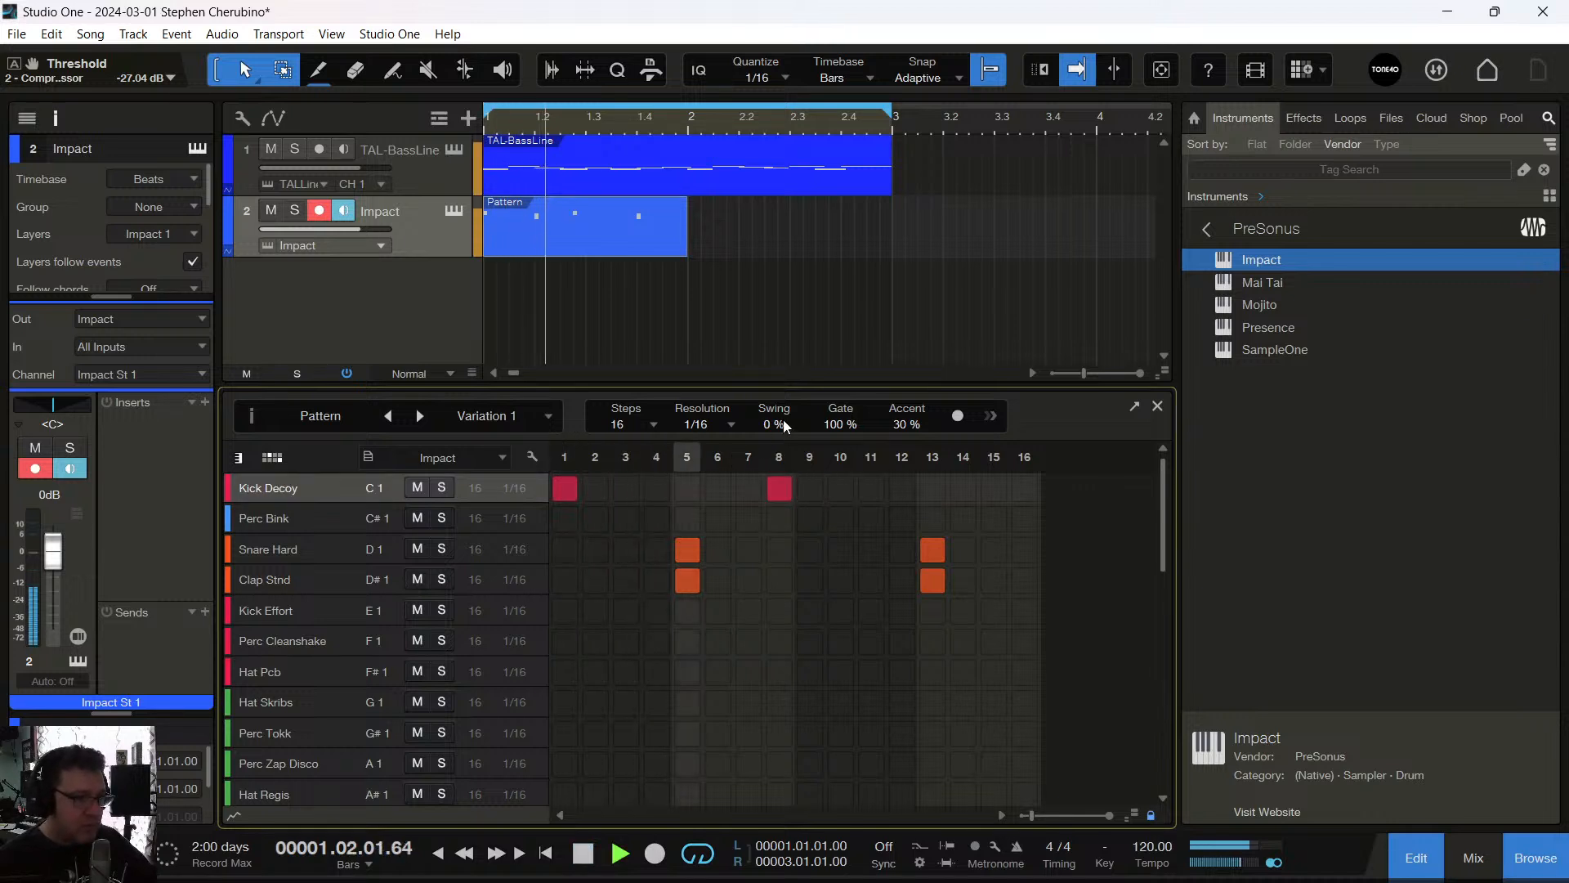
pyautogui.click(841, 488)
pyautogui.click(903, 488)
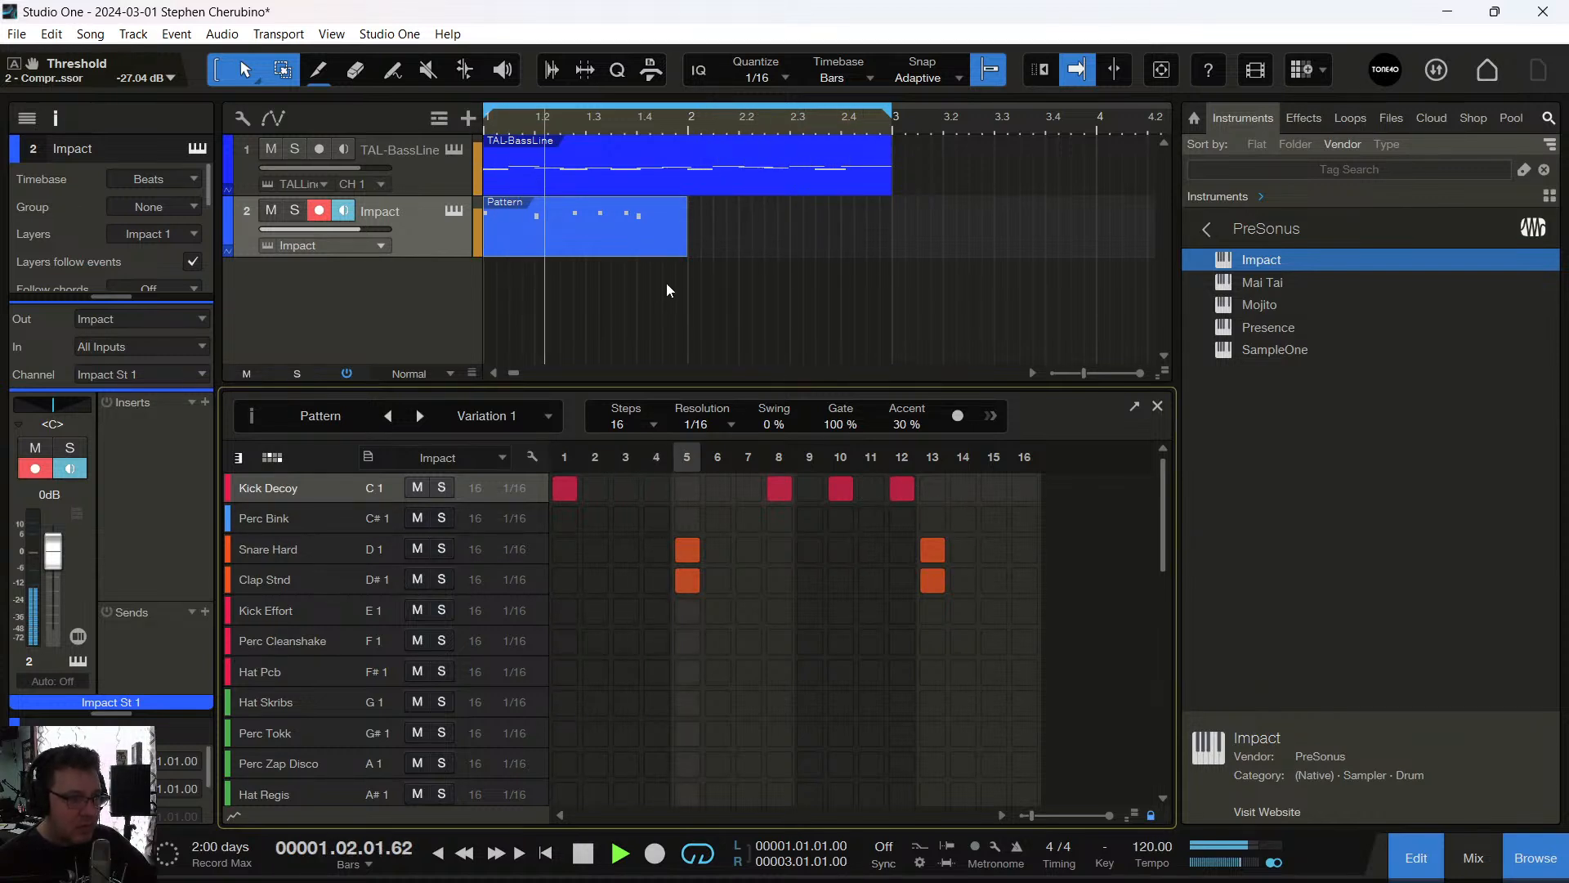
pyautogui.click(841, 488)
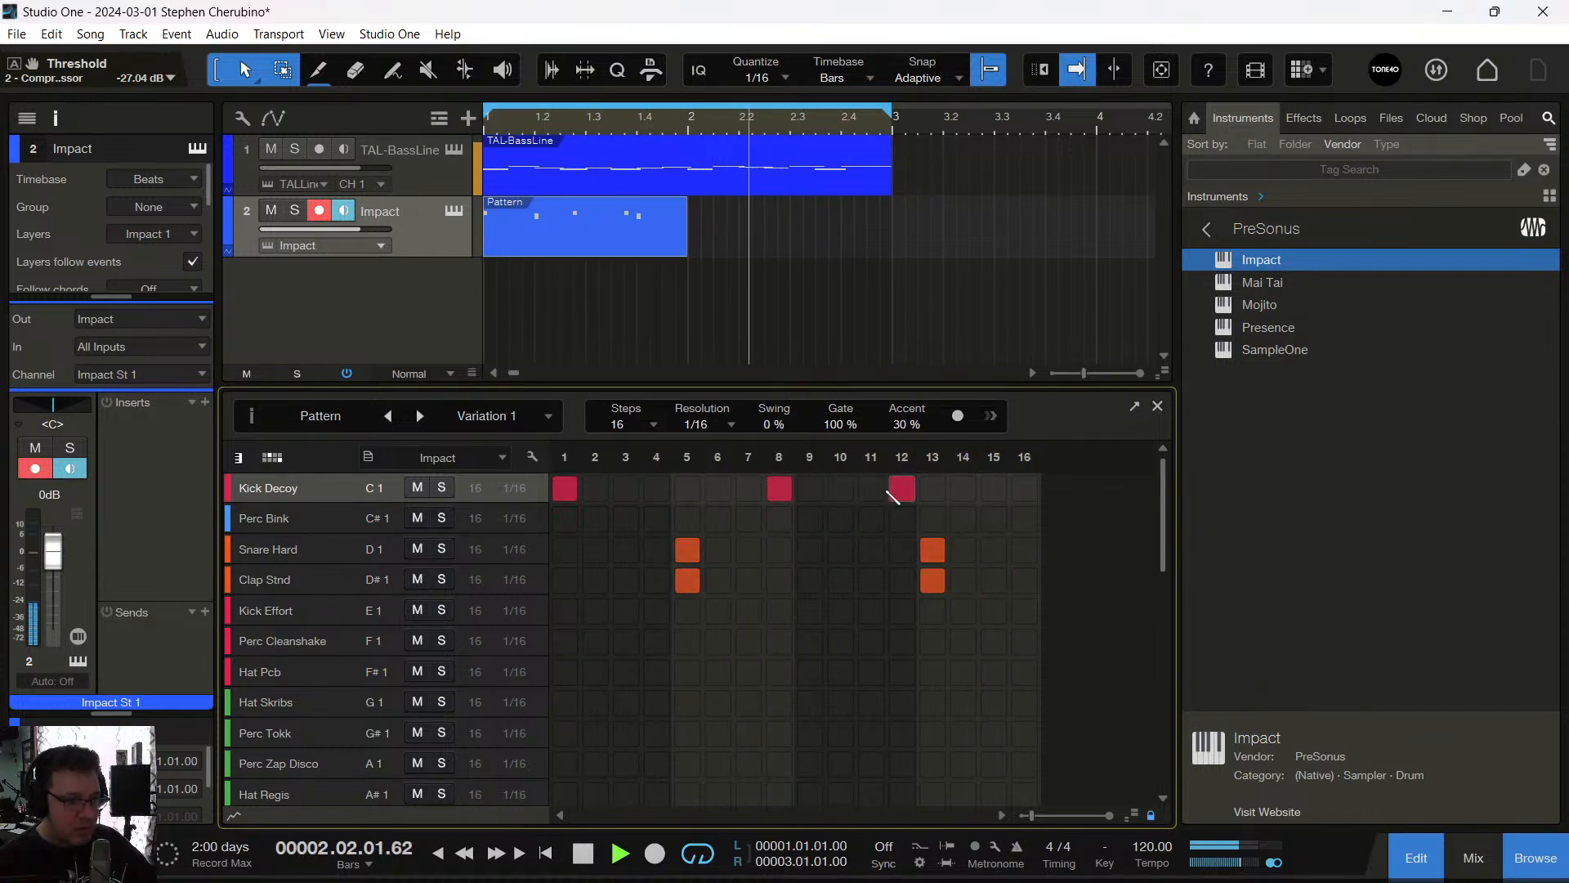
pyautogui.click(871, 488)
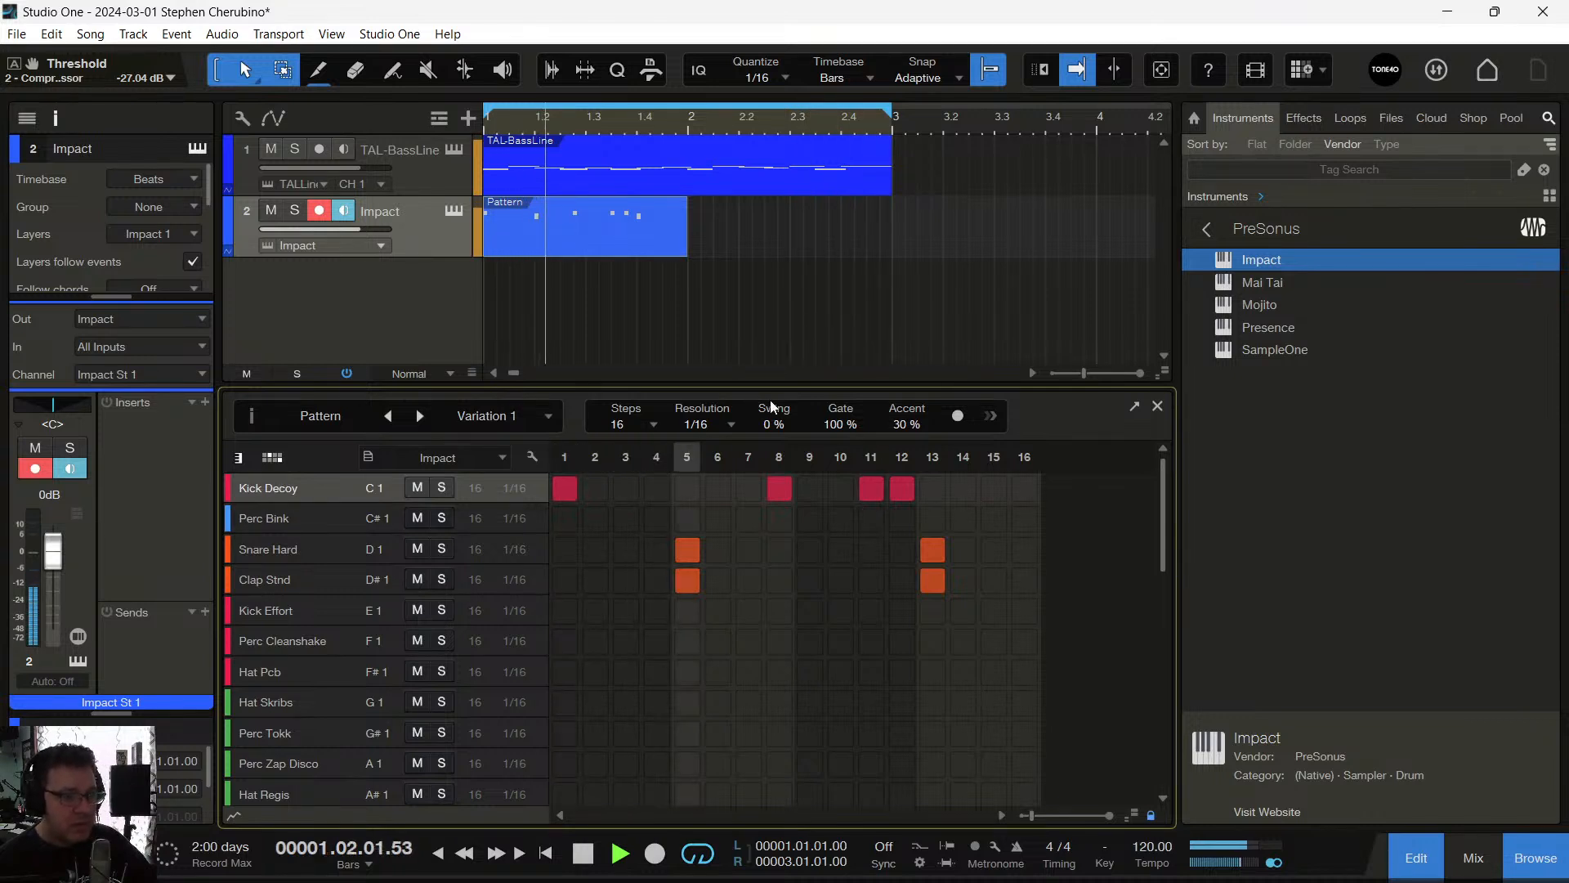
pyautogui.click(841, 488)
pyautogui.click(901, 488)
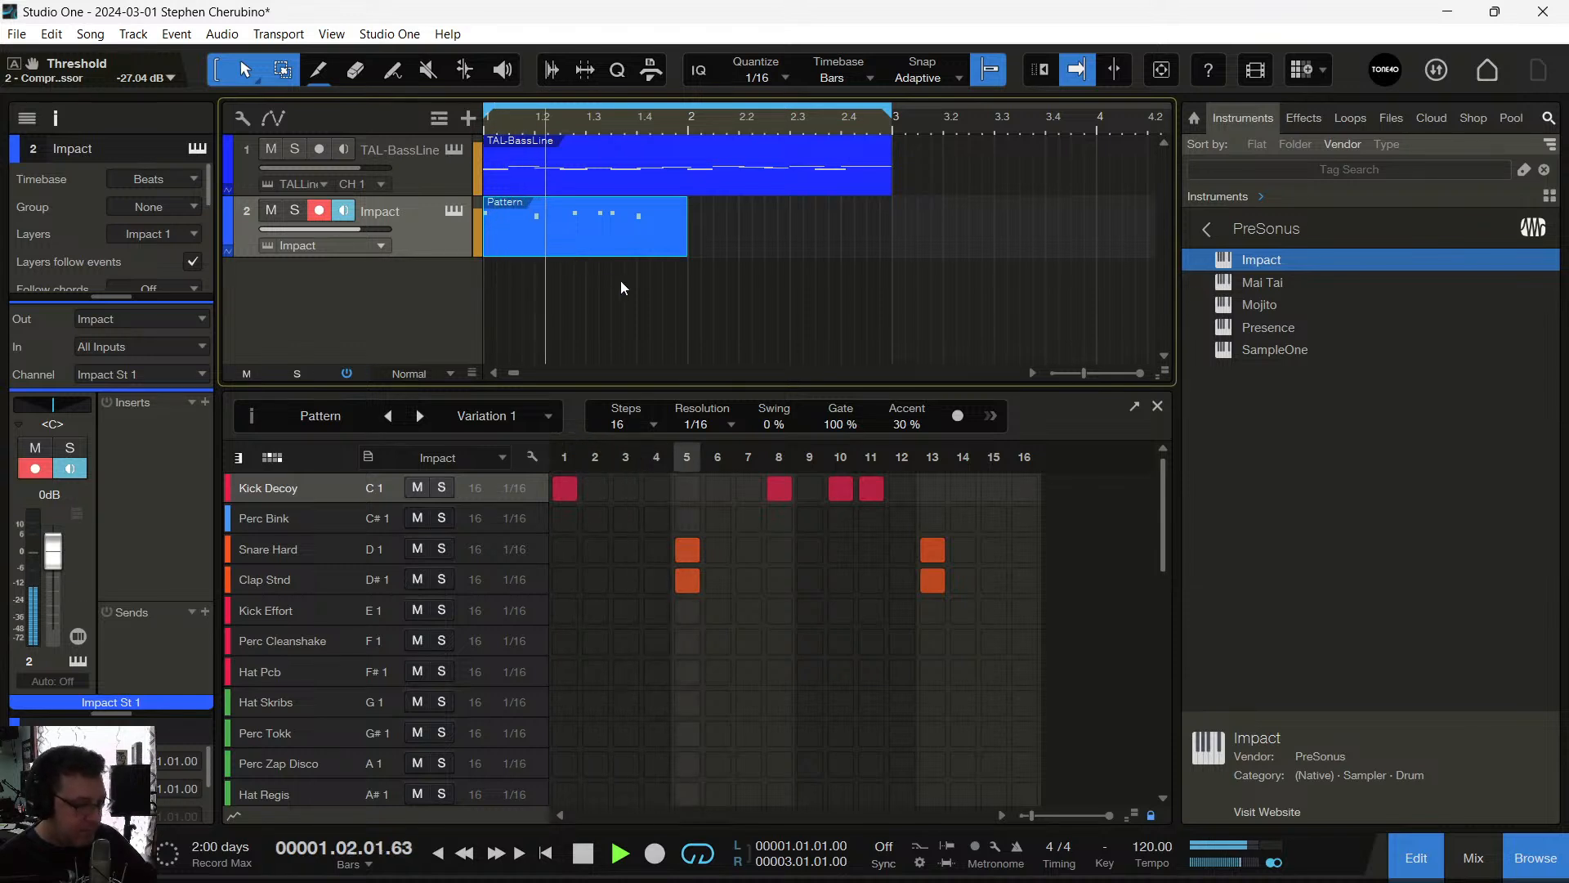
pyautogui.moveTo(687, 235); pyautogui.dragTo(891, 236)
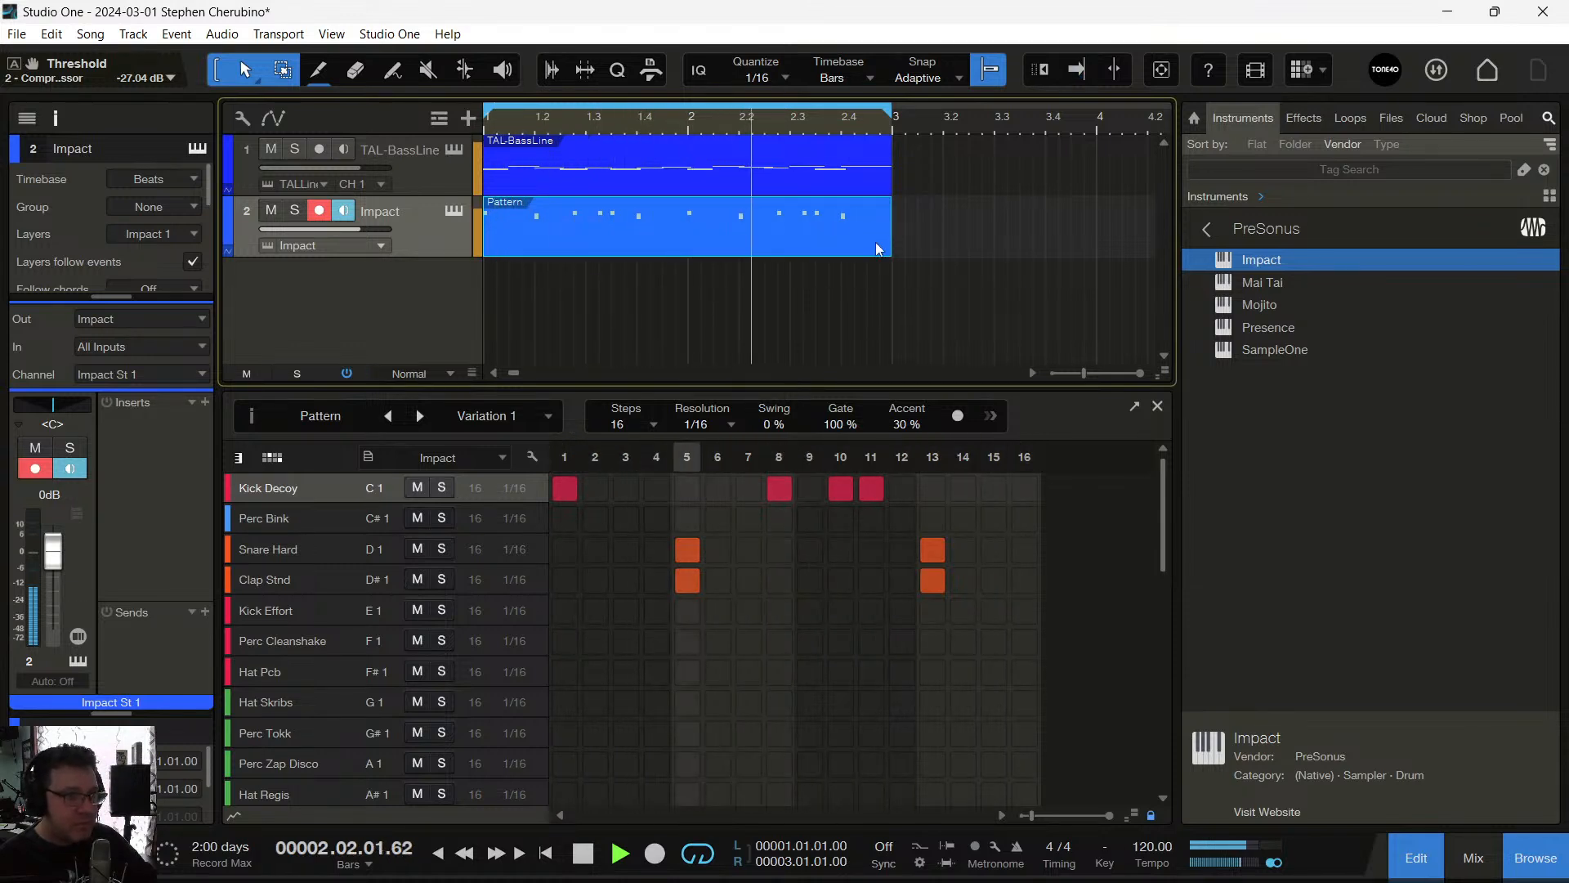
# Add Kick Effort on step 1, Perc Cleanshake on steps 1, 4 and 6 to 8, and Hat Pcb on steps 3 and 10 to 16
pyautogui.click(322, 615)
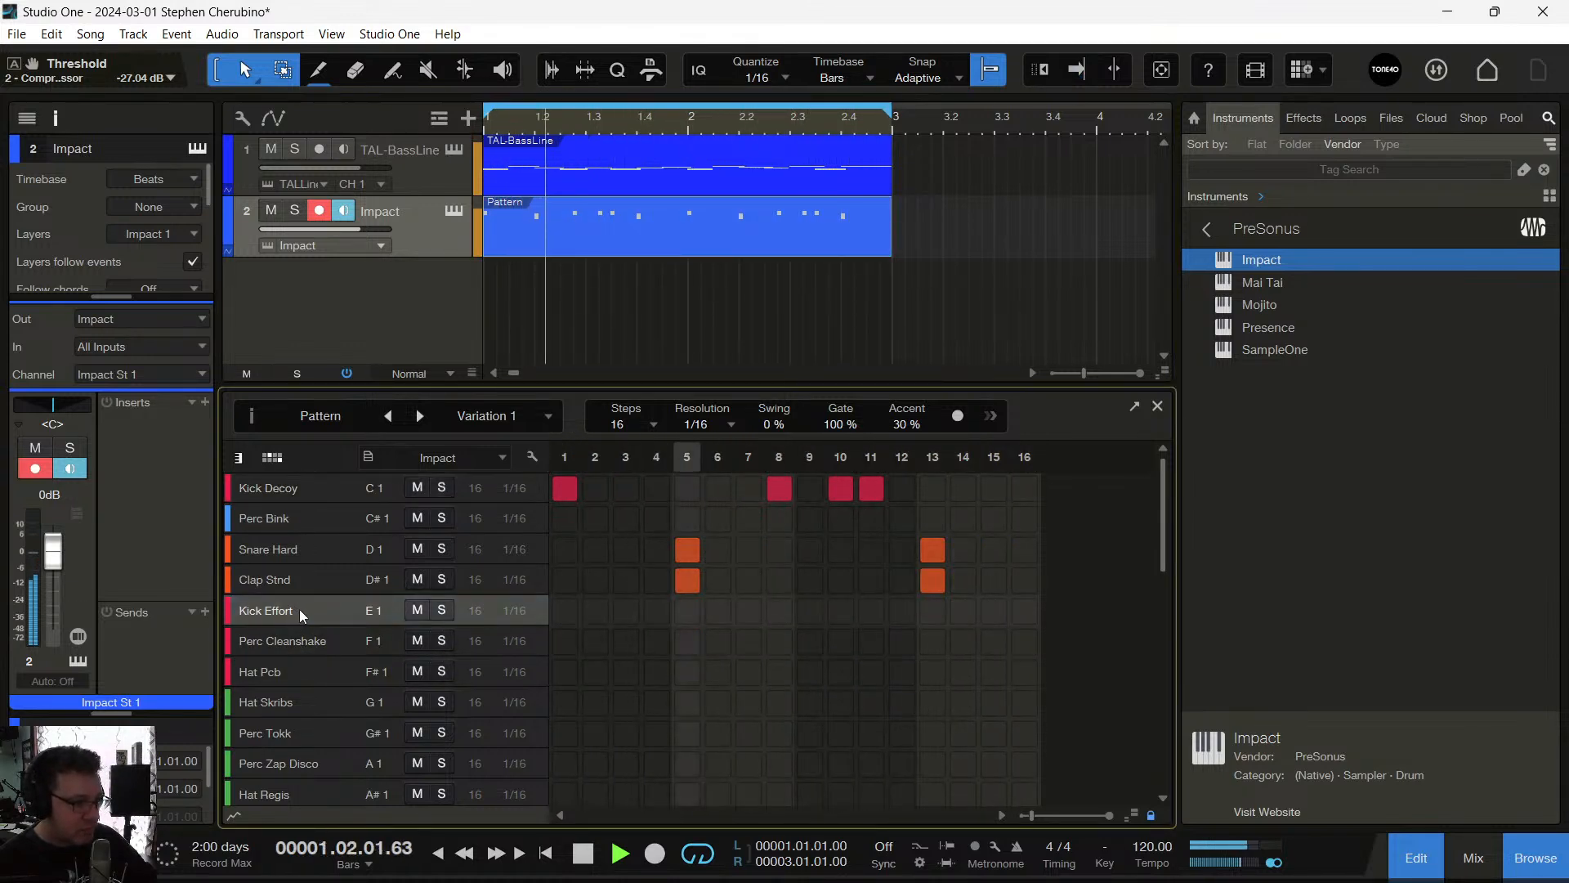
pyautogui.click(565, 612)
pyautogui.click(292, 643)
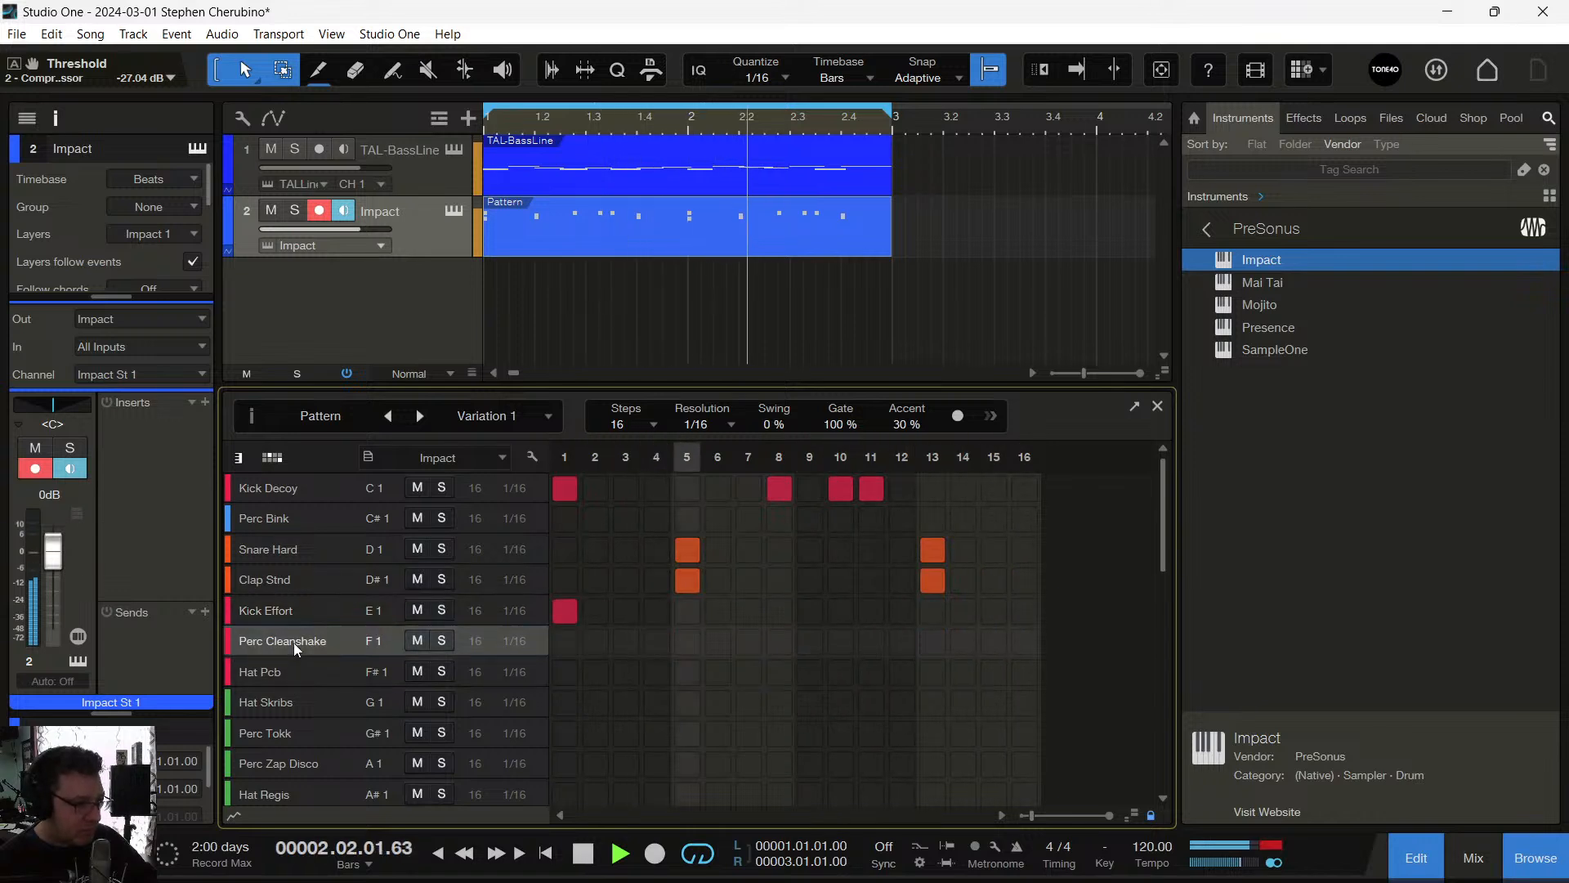
pyautogui.click(565, 642)
pyautogui.click(627, 672)
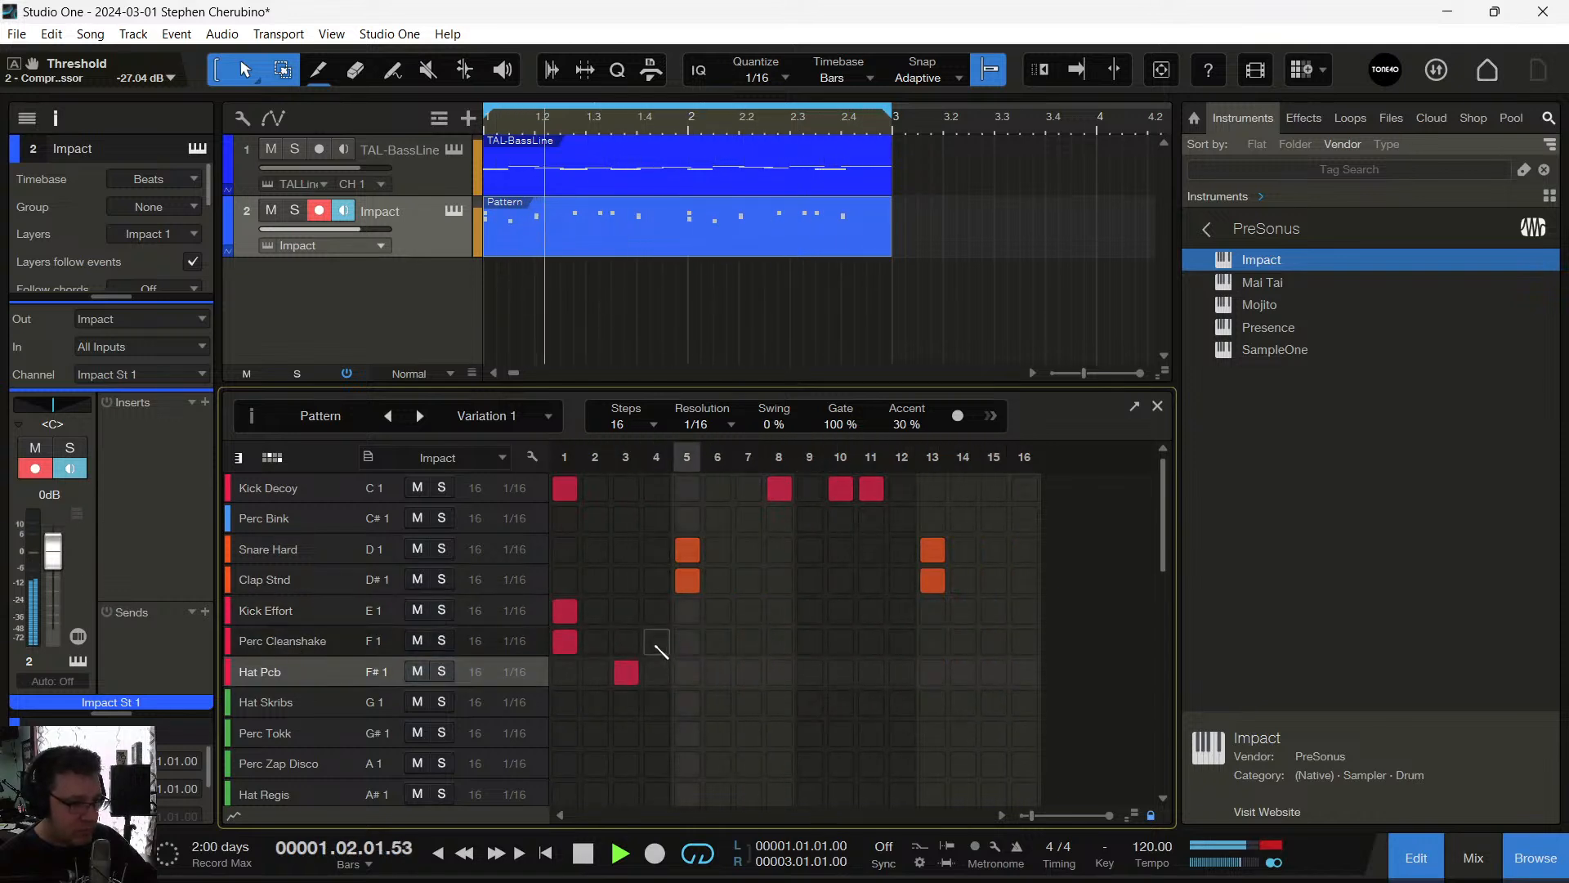
pyautogui.click(656, 642)
pyautogui.click(311, 670)
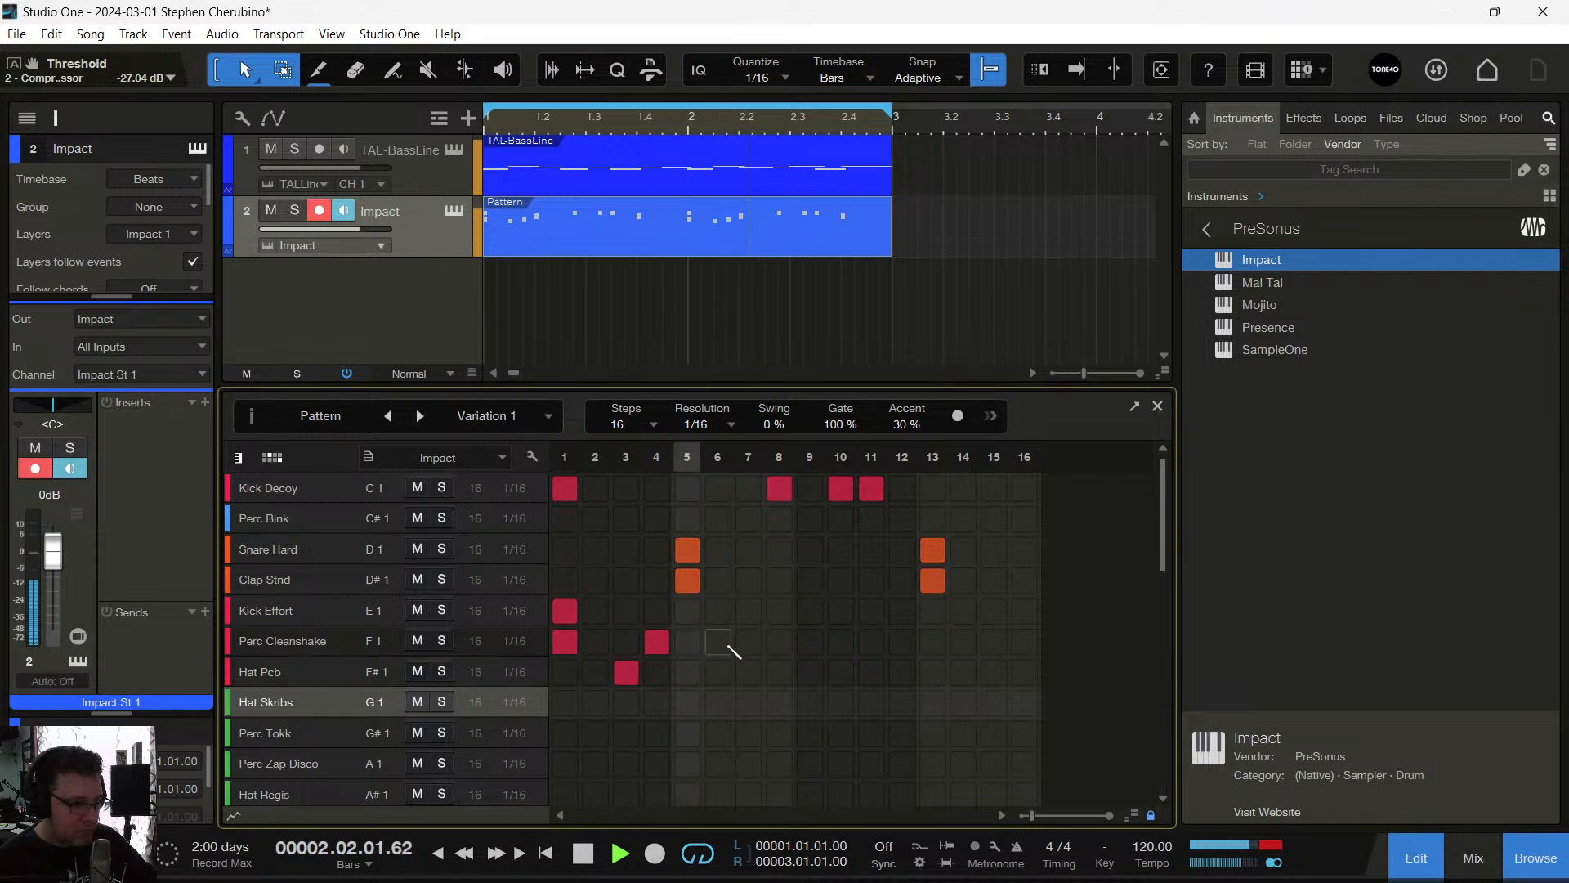
pyautogui.moveTo(717, 642); pyautogui.dragTo(779, 642)
pyautogui.moveTo(840, 672); pyautogui.dragTo(1024, 672)
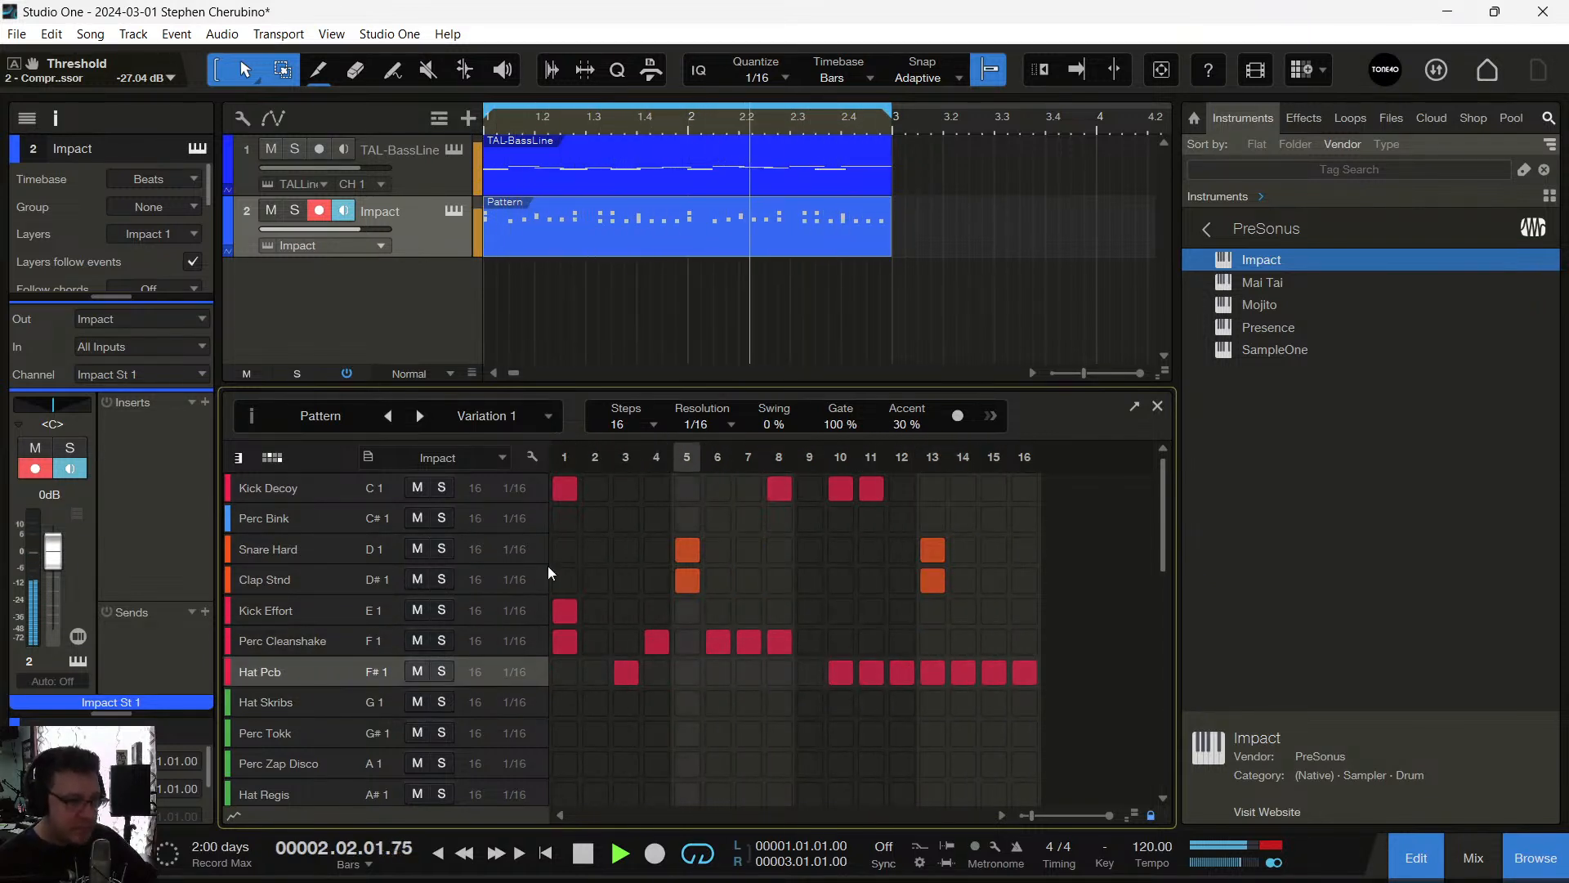
# Audition Perc Tokk and program its hits on steps 2, 9, 14 and 15
pyautogui.click(286, 739)
pyautogui.click(595, 734)
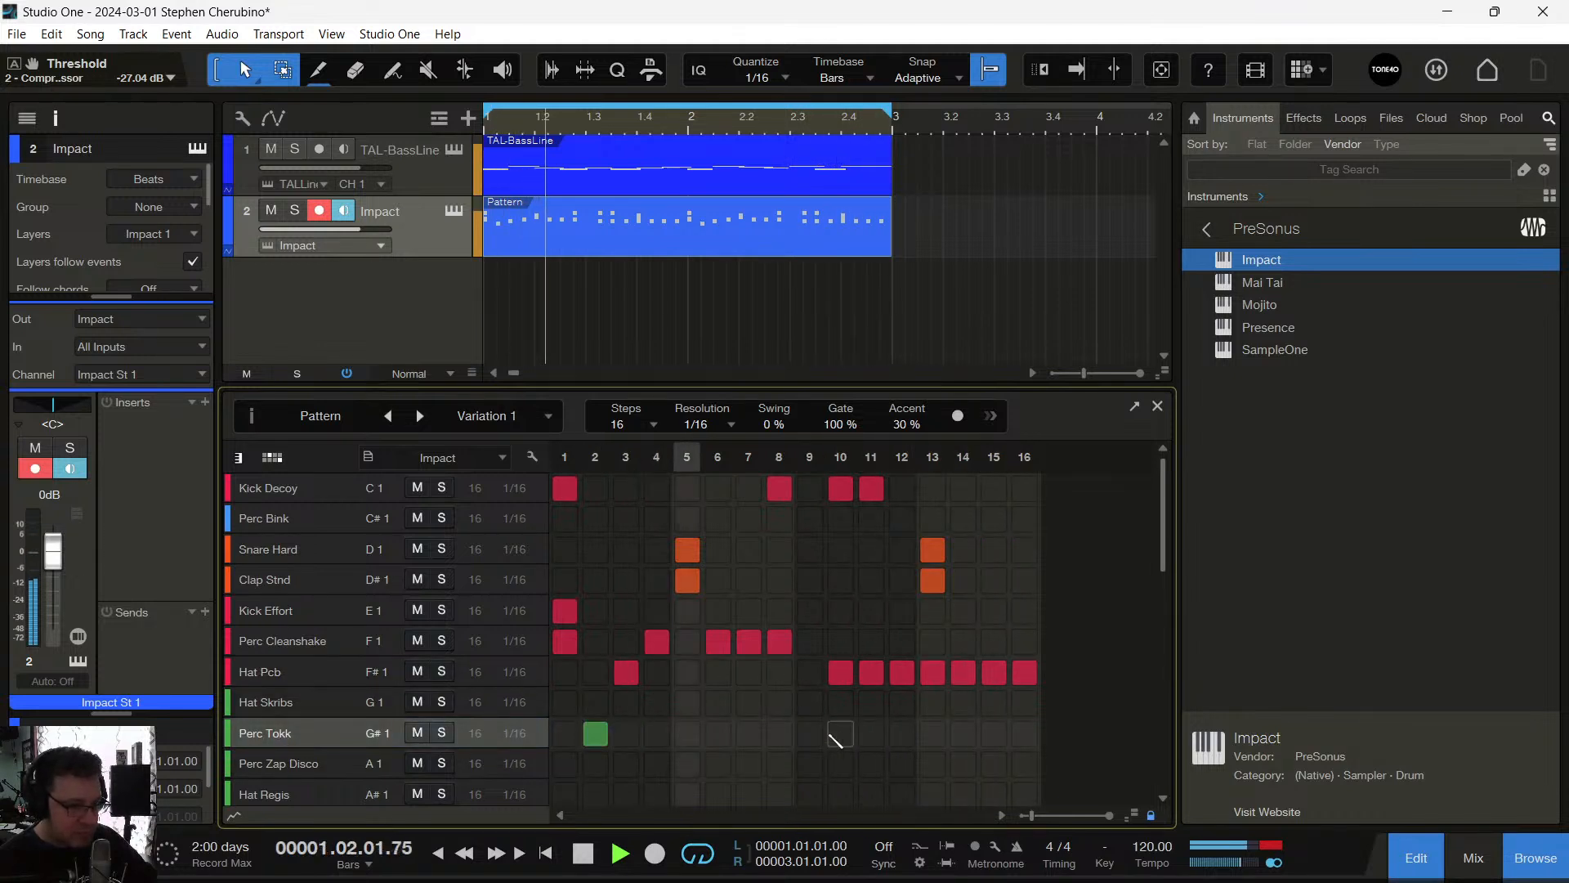
pyautogui.click(810, 733)
pyautogui.click(994, 734)
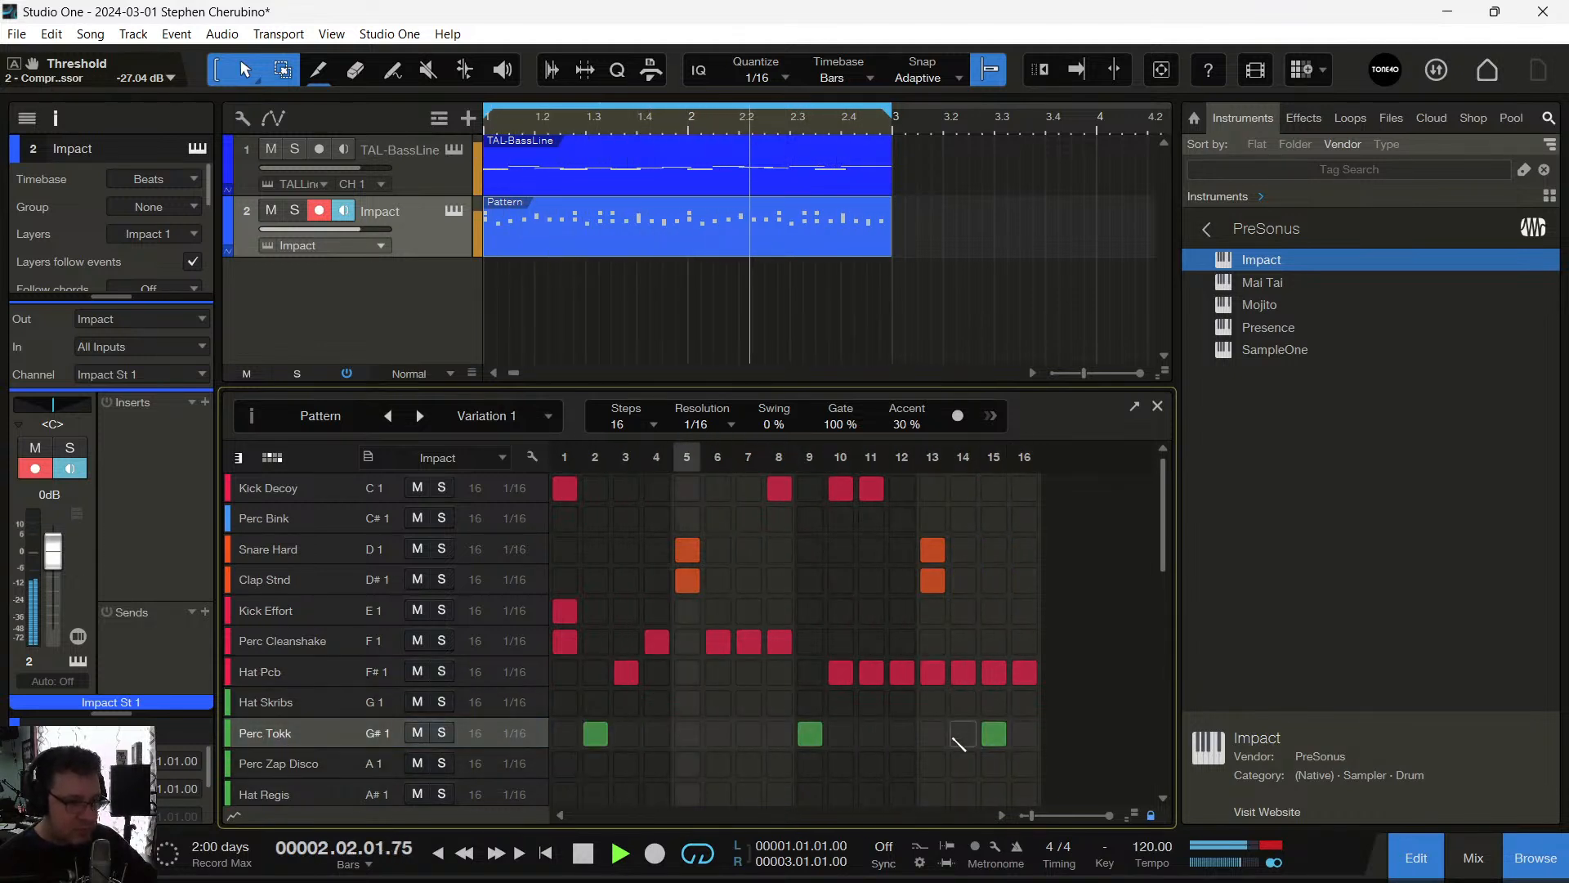
pyautogui.click(960, 735)
# Audition Perc Zap Disco and Hat Regis, and program Hat Regis hits on steps 3, 7, 11 and 15
pyautogui.click(254, 774)
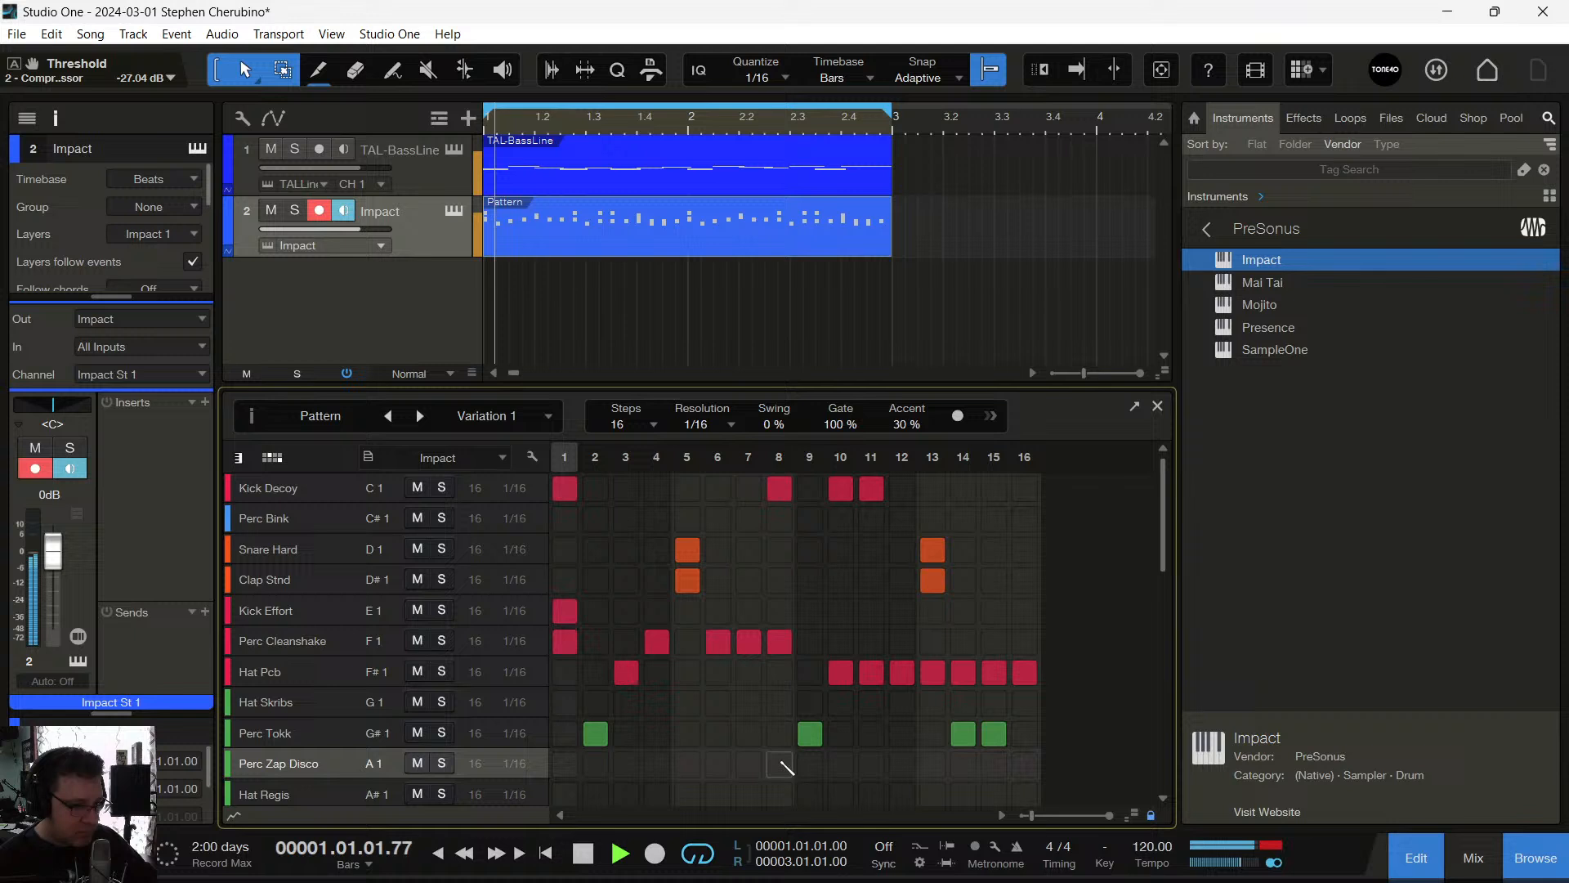
pyautogui.click(269, 792)
pyautogui.click(626, 793)
pyautogui.click(749, 793)
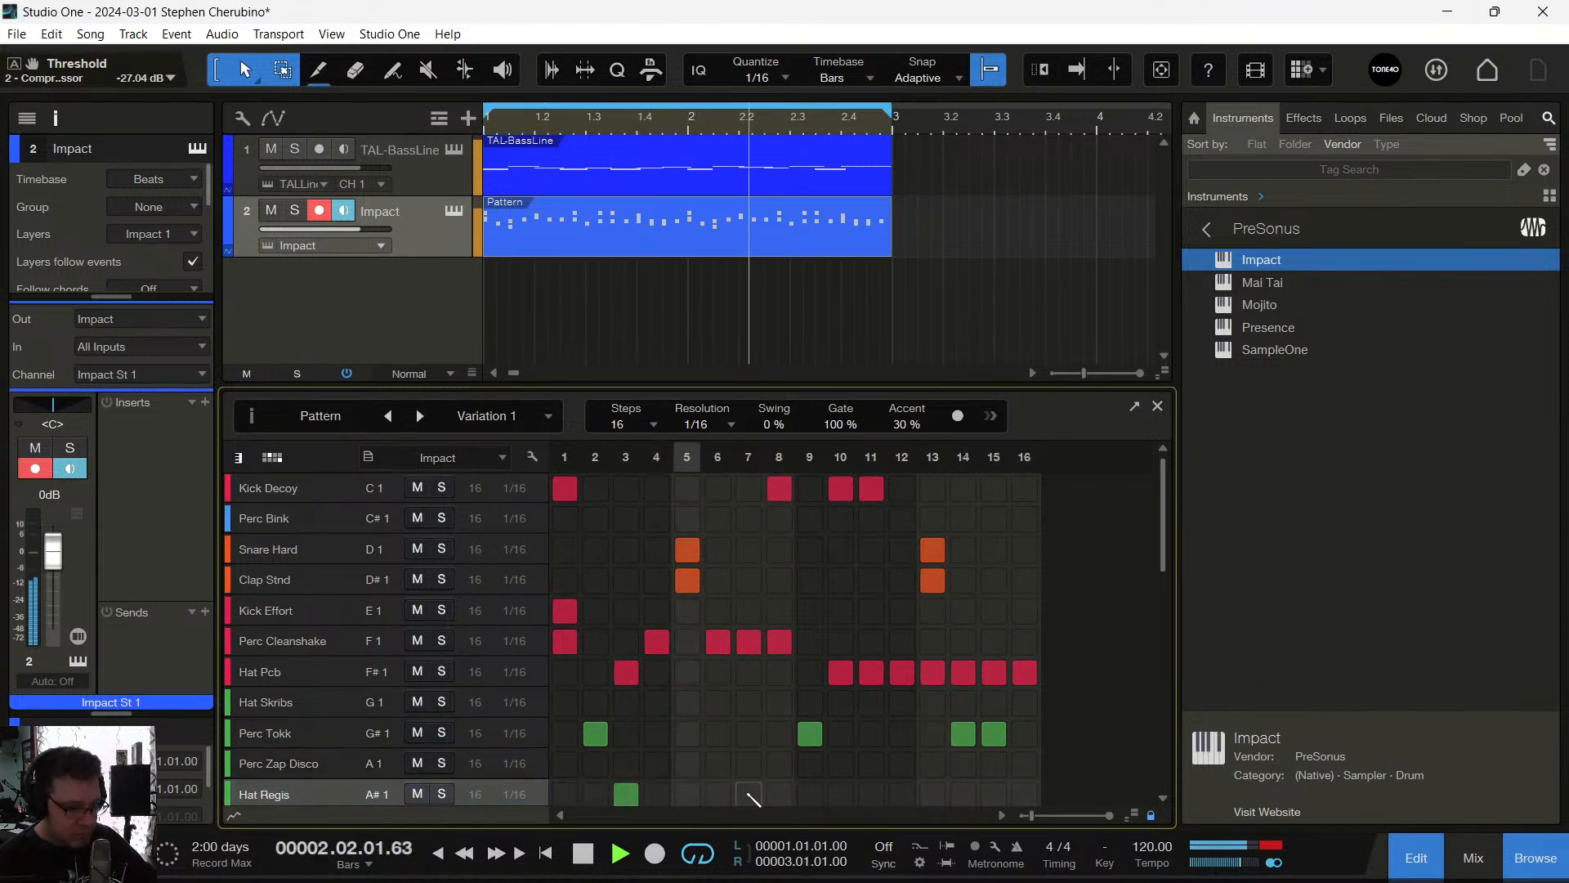
pyautogui.click(871, 794)
pyautogui.click(993, 794)
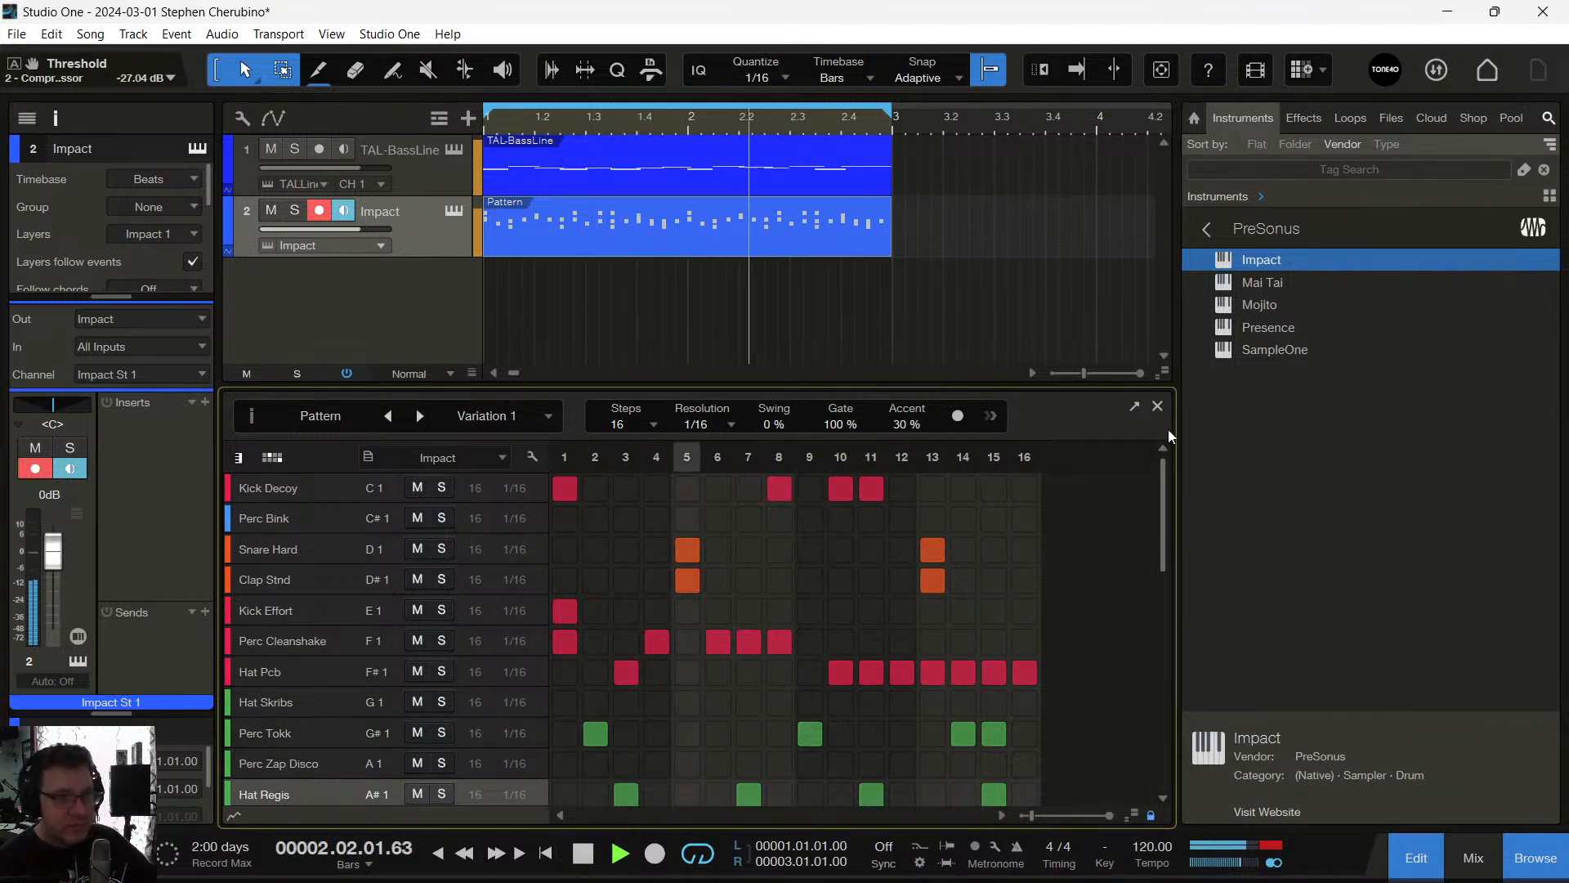
# Close the pattern editor and stop playback
pyautogui.click(1157, 408)
pyautogui.press('space')
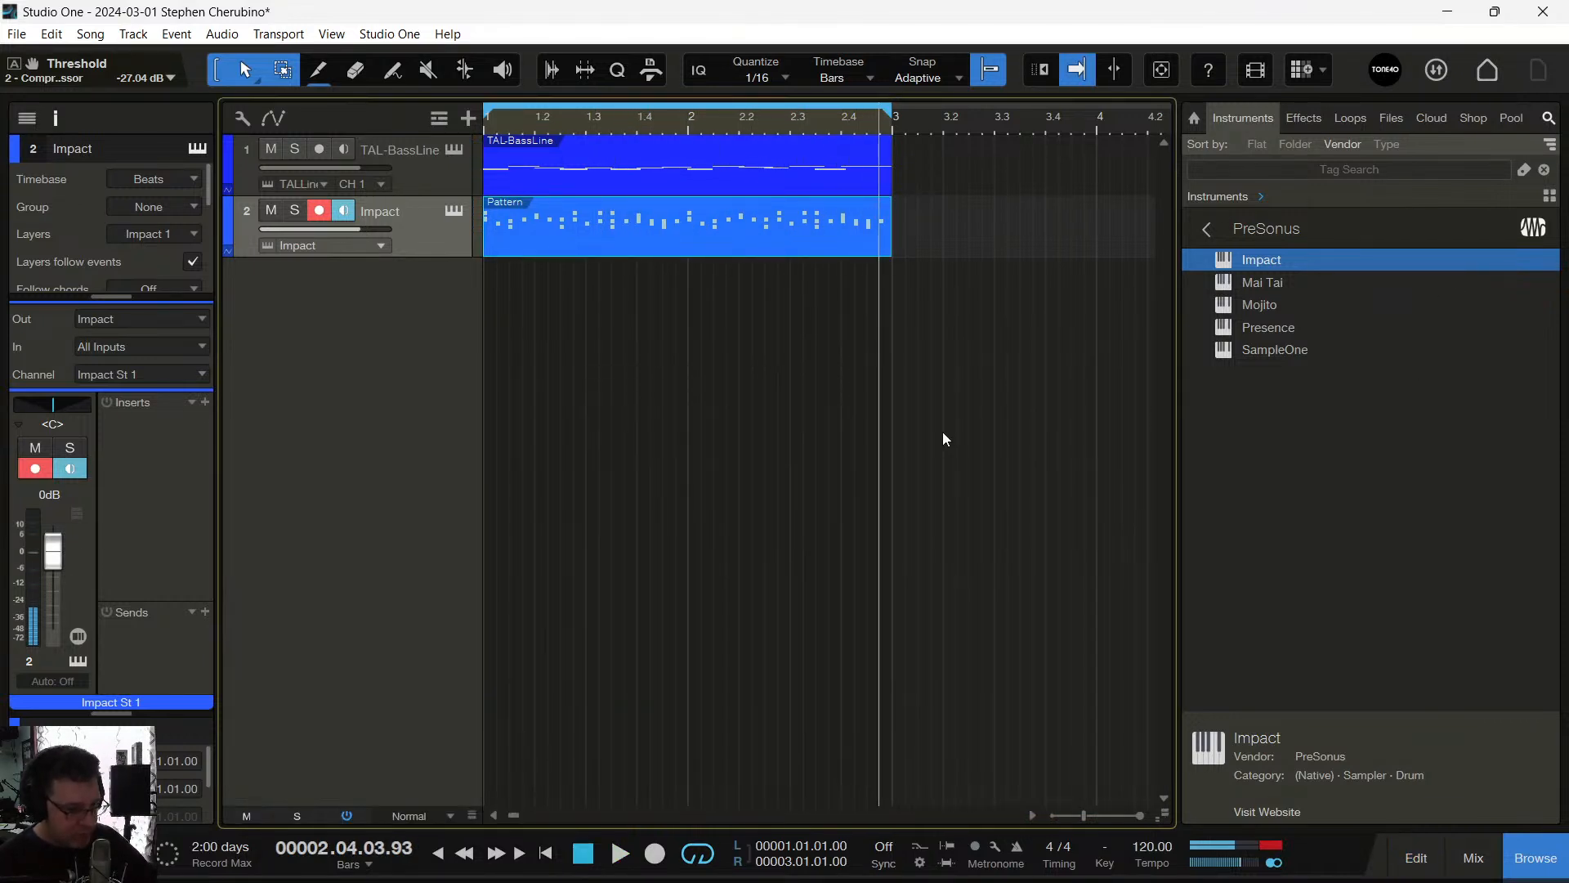
pyautogui.press('c')
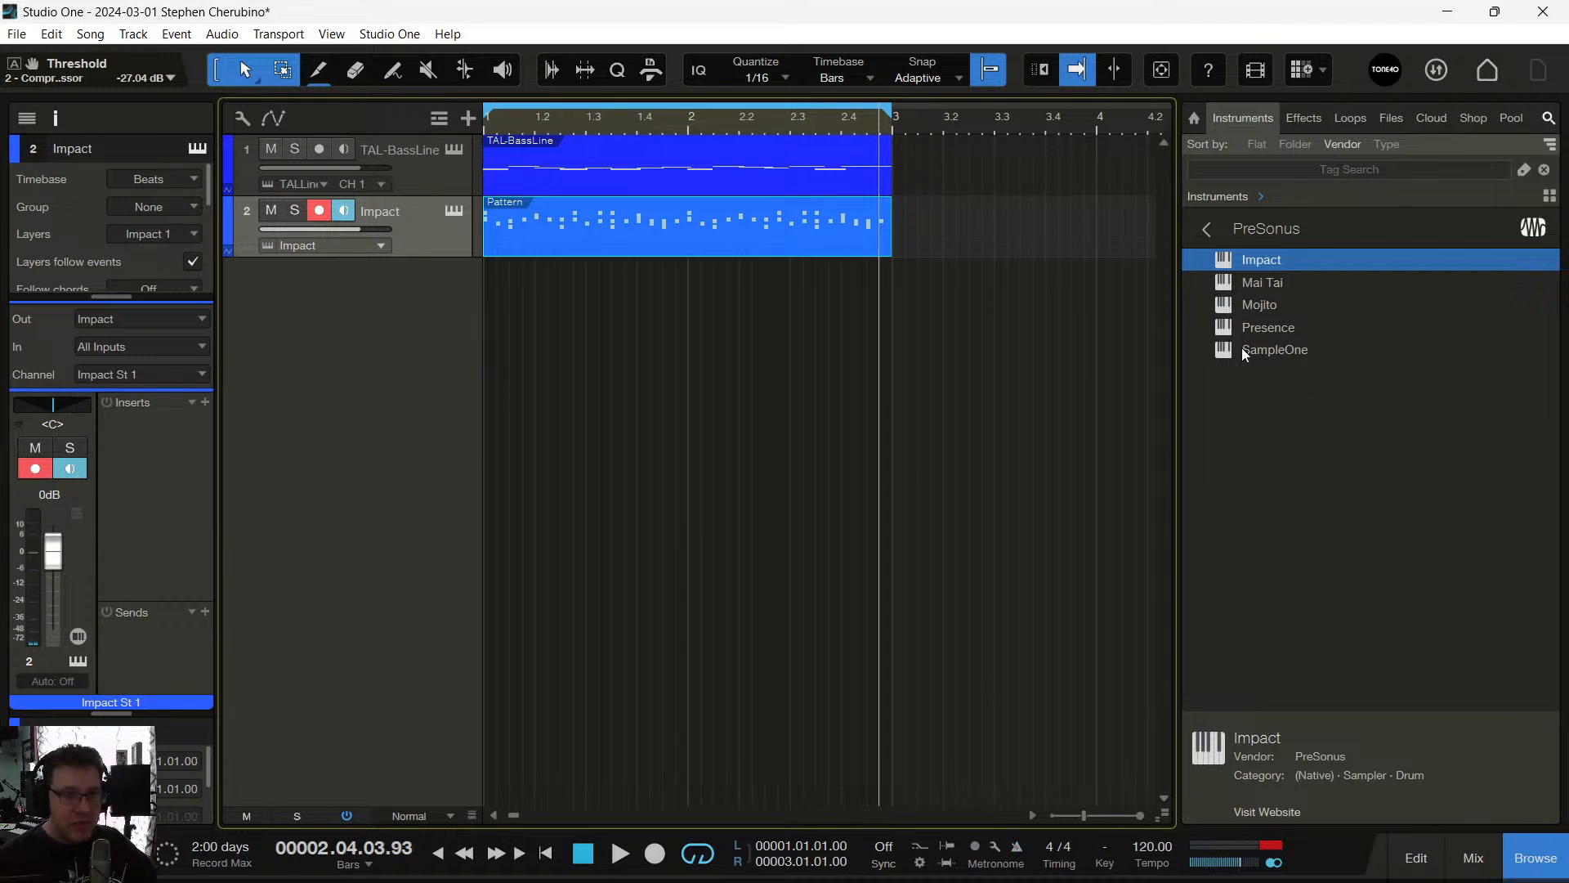
# Add a Mai Tai instrument track, load the Bass - Buzz preset and turn off its Delay effect
pyautogui.moveTo(1263, 282); pyautogui.dragTo(614, 406)
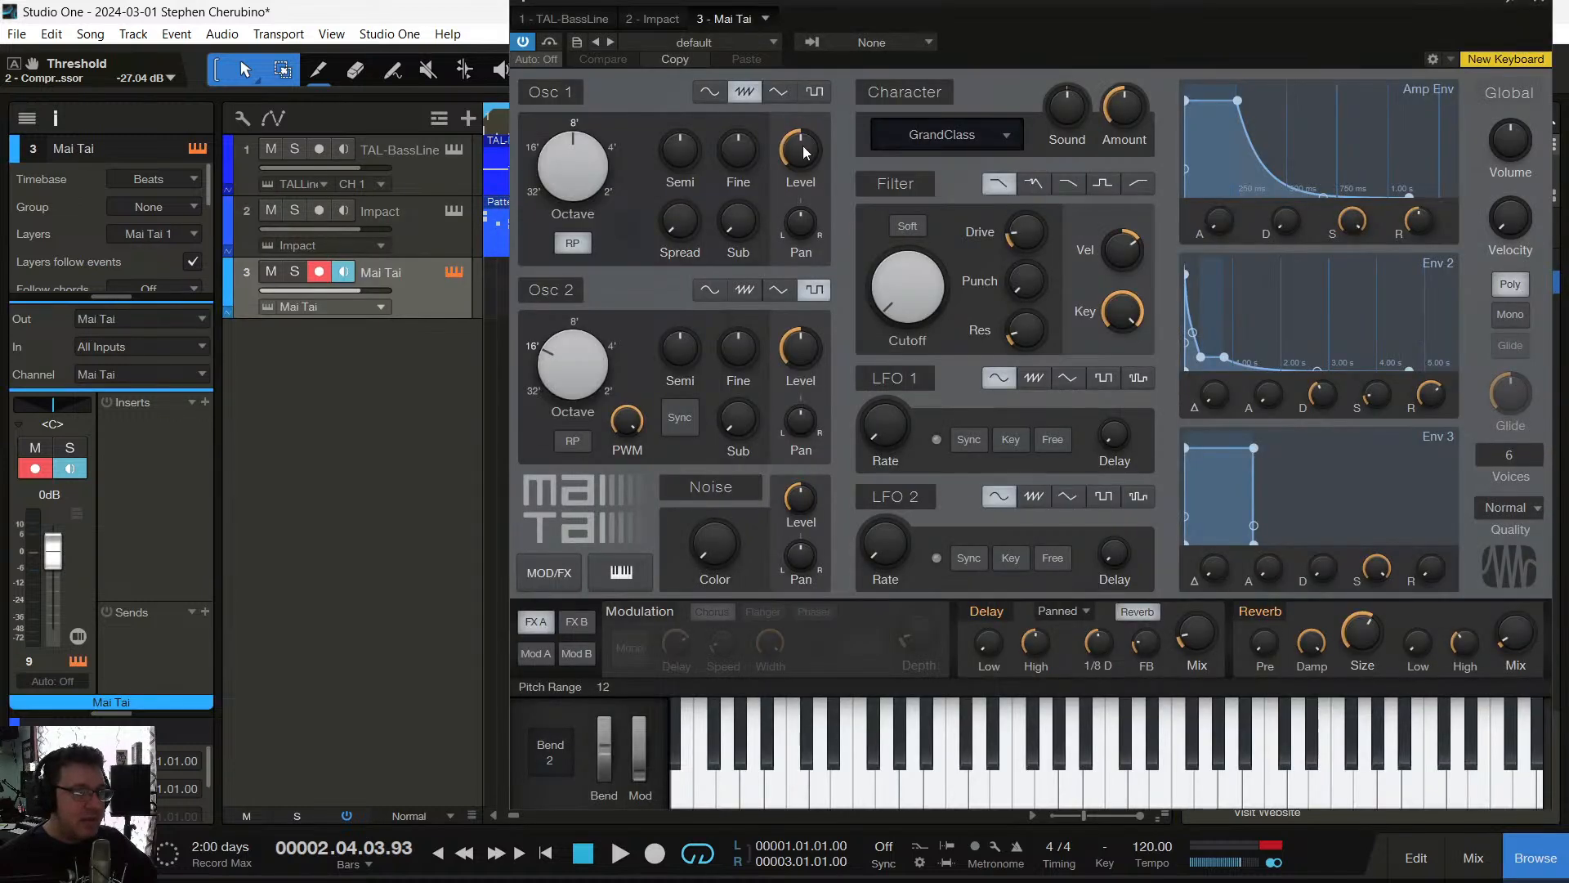
pyautogui.click(700, 46)
pyautogui.click(667, 109)
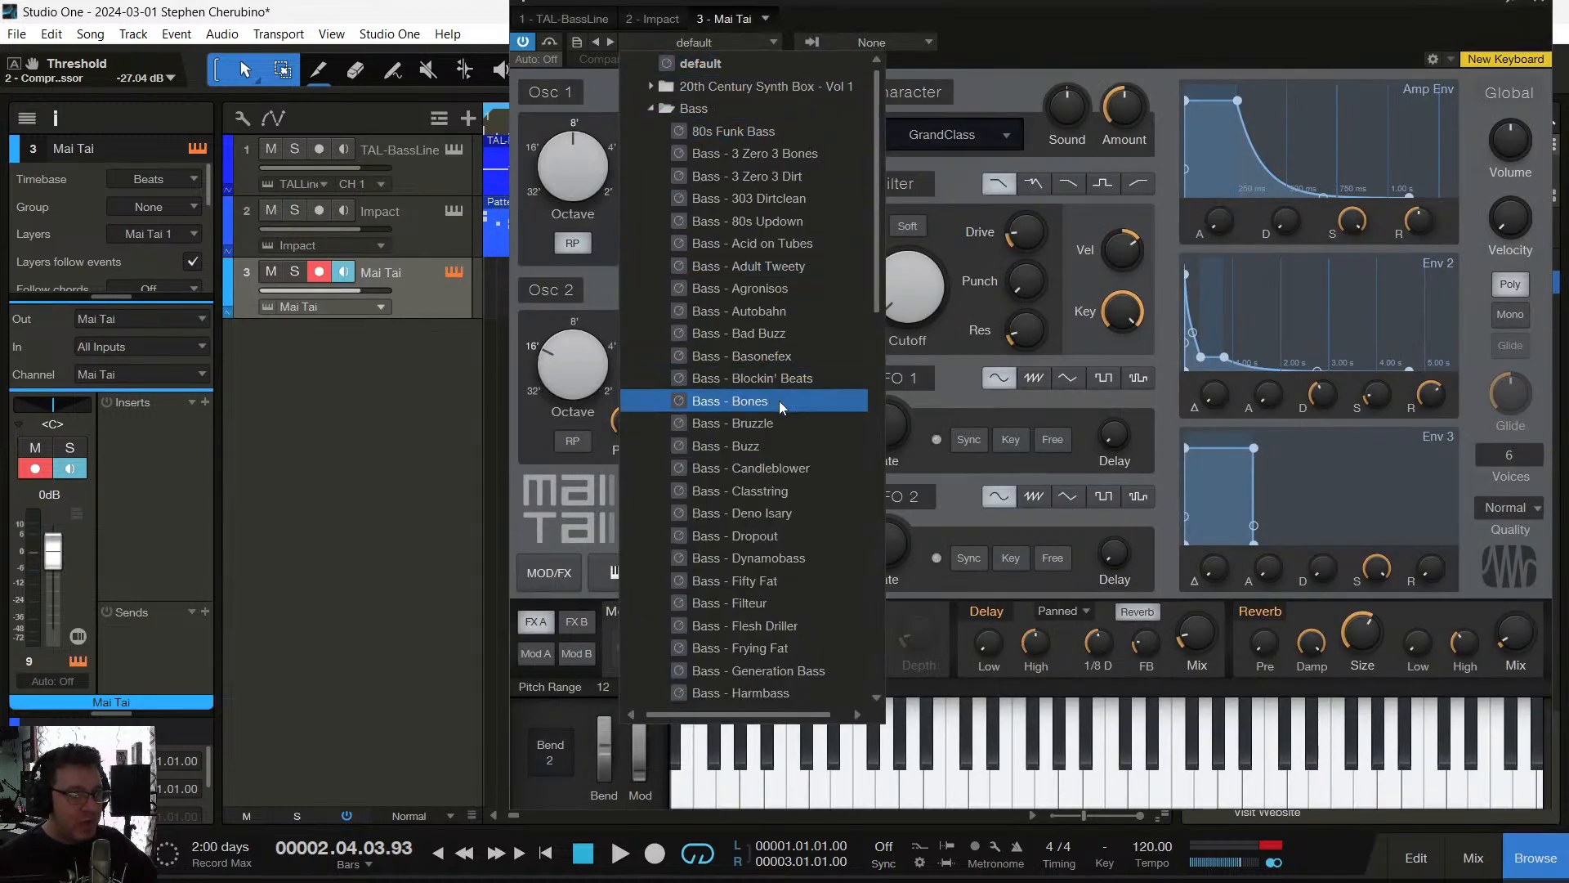
pyautogui.click(756, 446)
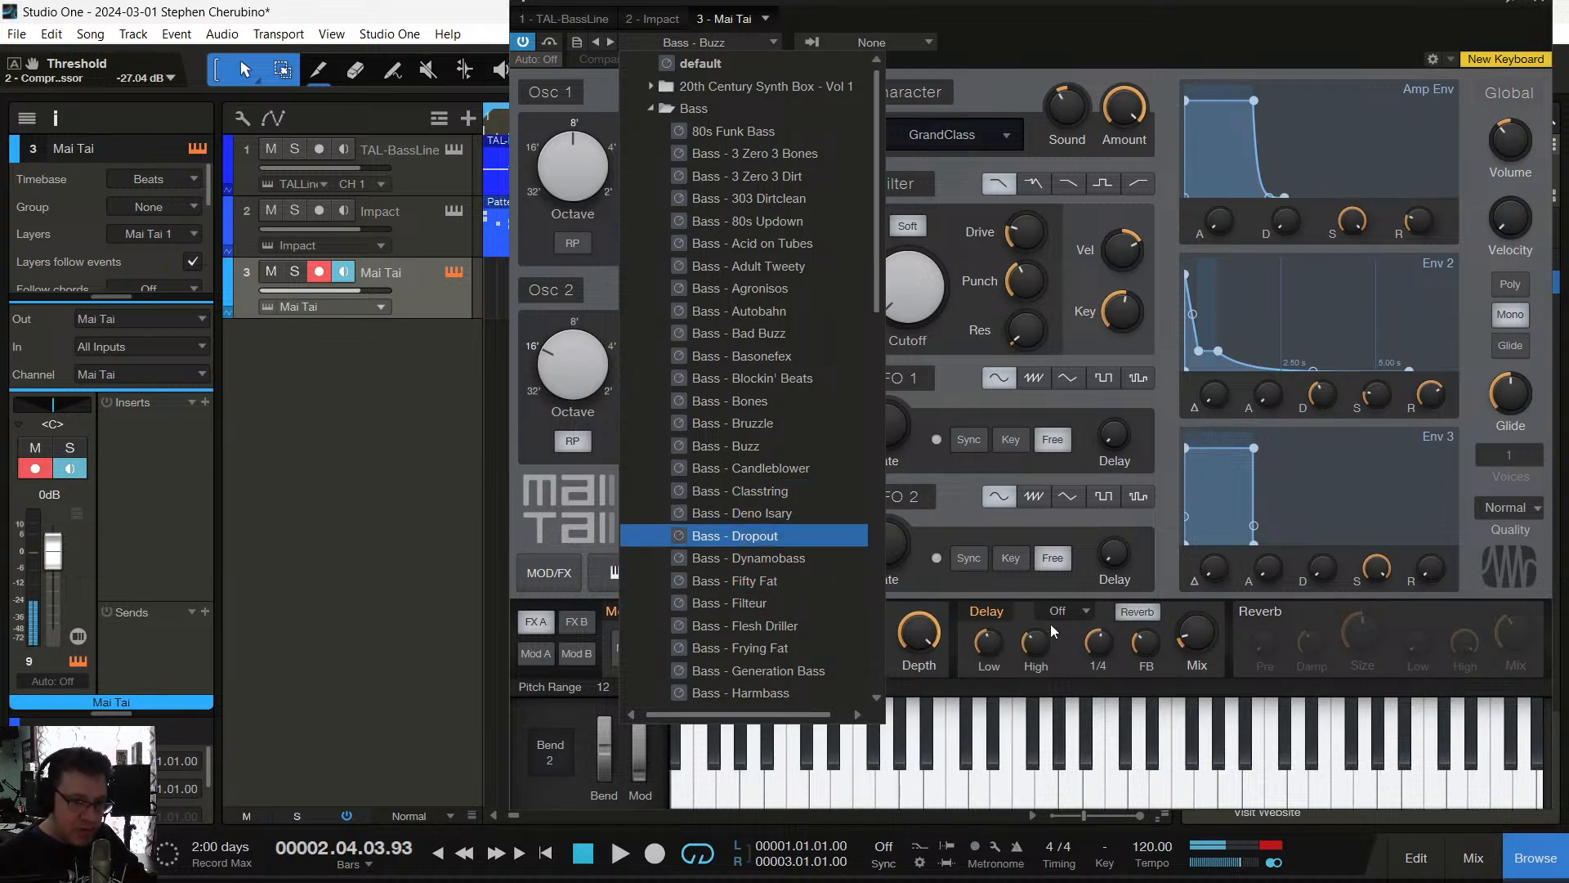
pyautogui.click(994, 620)
pyautogui.click(989, 613)
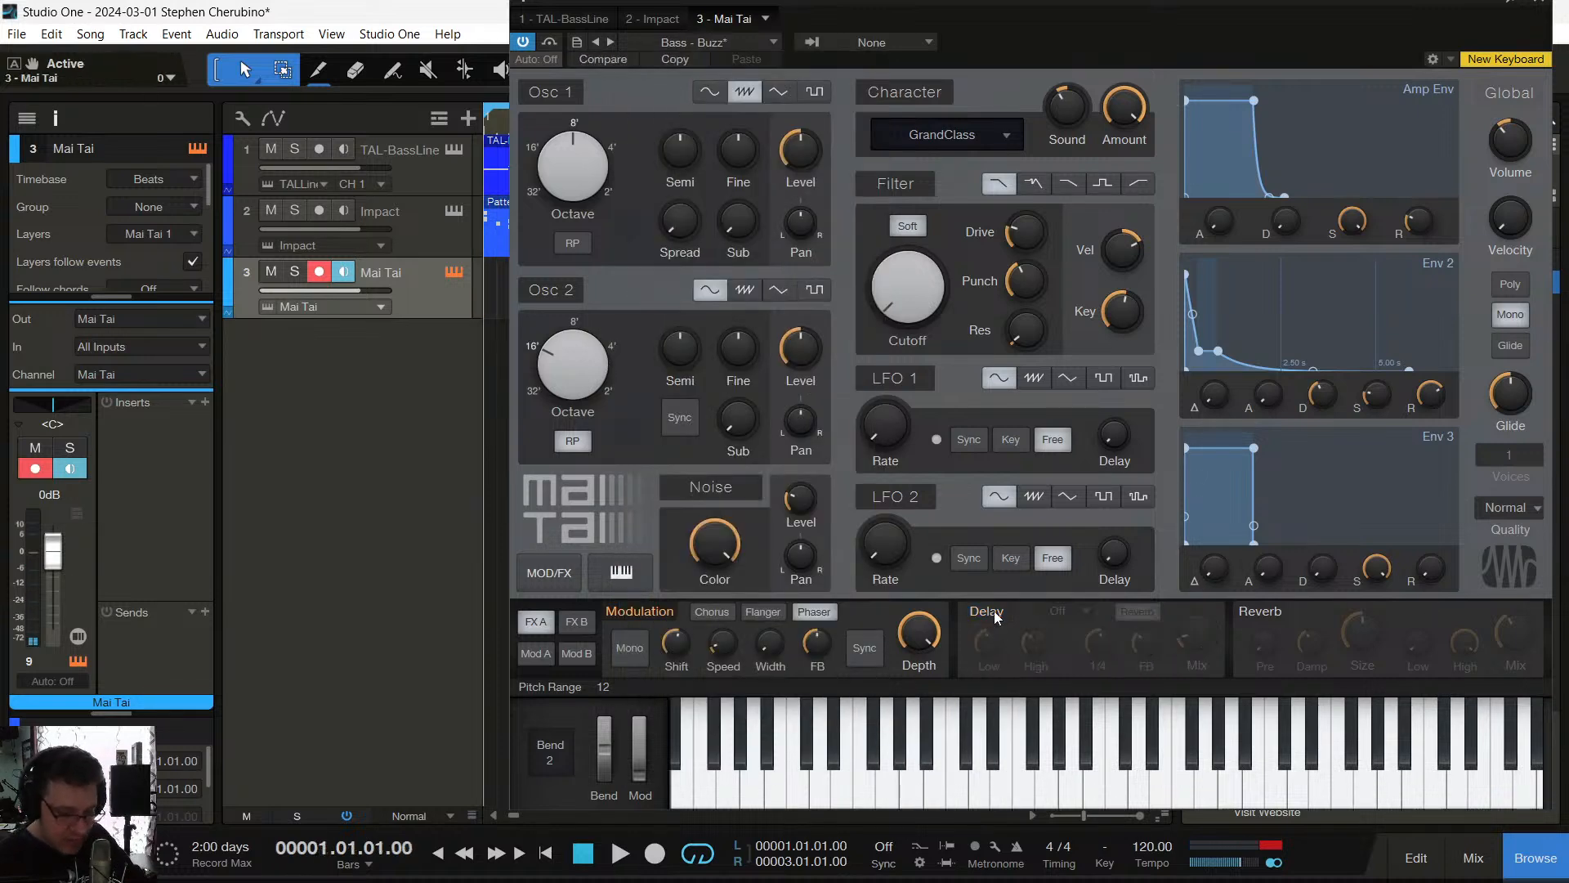
# Audition the Mai Tai sound over the loop and close the instrument window
pyautogui.press('space')
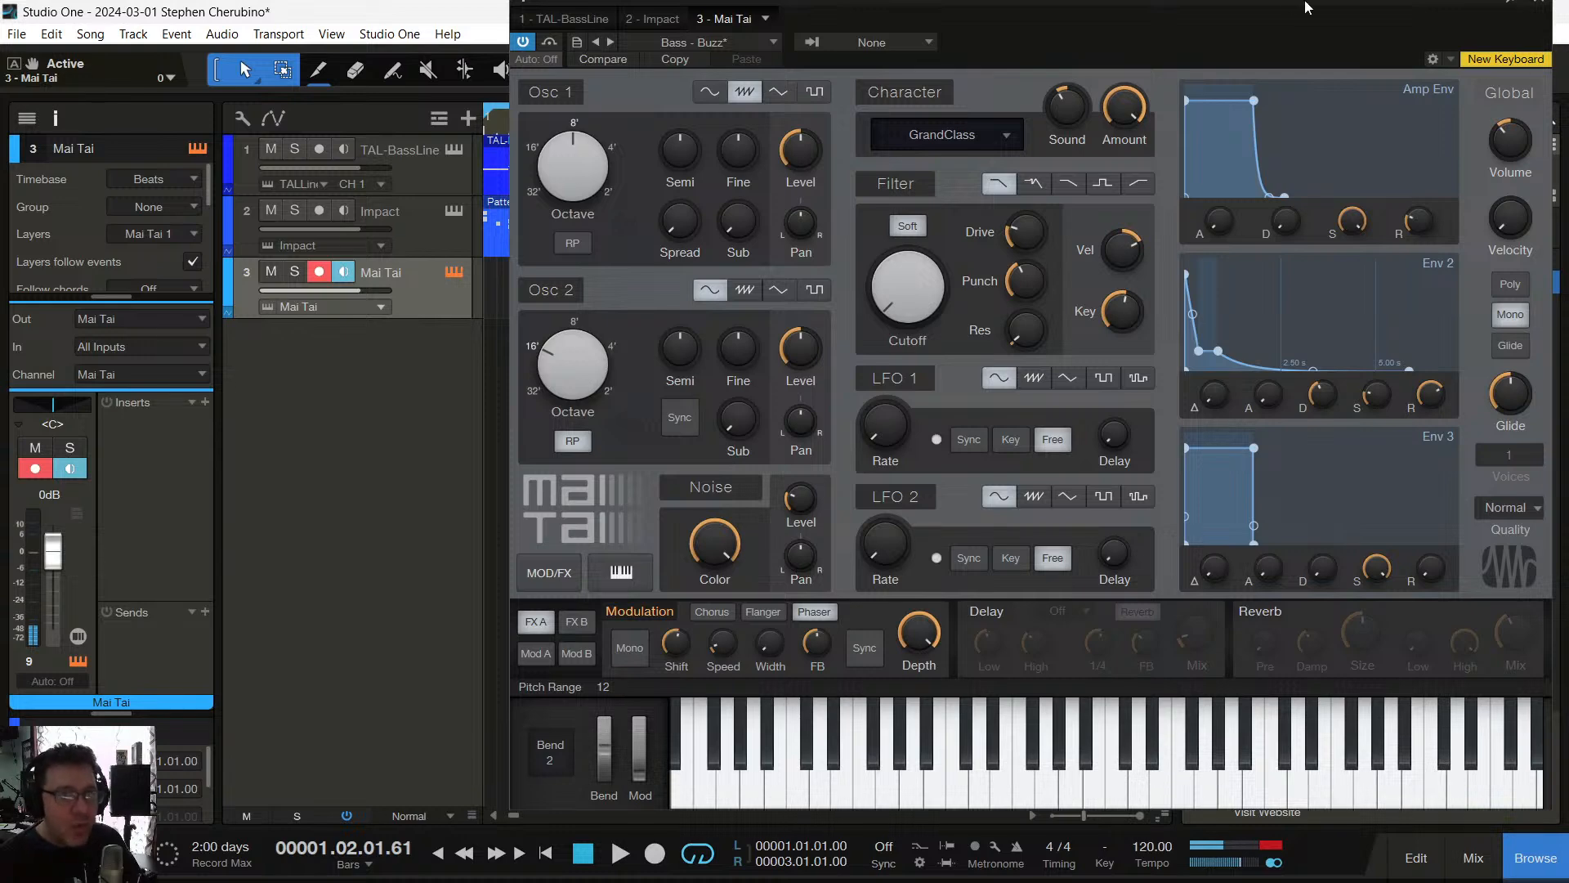
pyautogui.moveTo(1280, 5); pyautogui.dragTo(973, 253)
pyautogui.click(1234, 246)
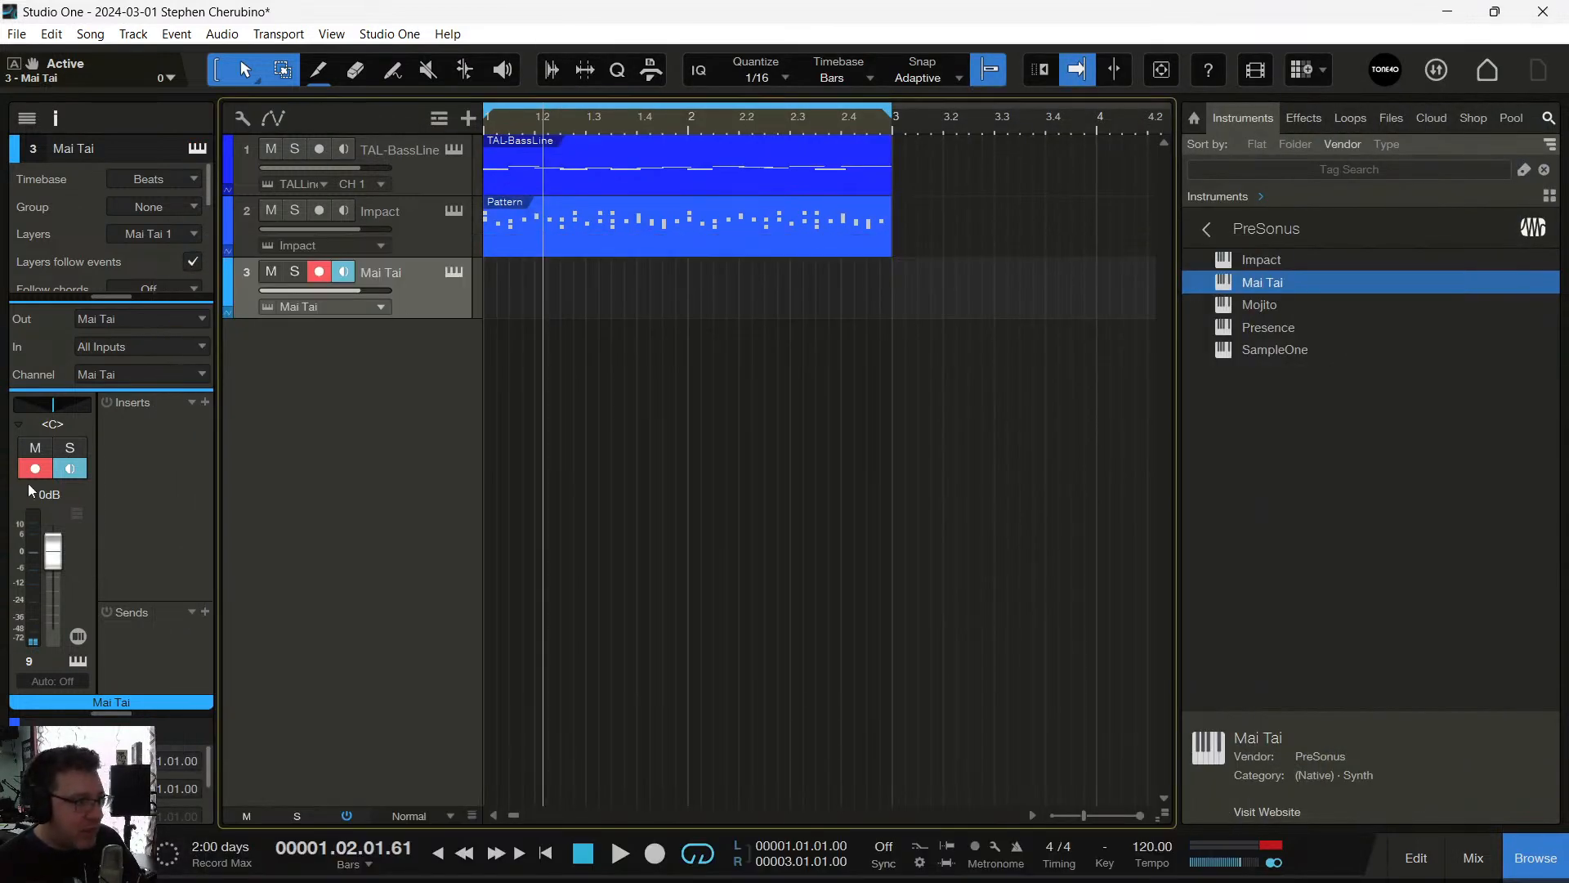
# Recover the Mai Tai performance with Retrospective Recording and move the resulting part to bar 11 on its track
pyautogui.moveTo(98, 301); pyautogui.dragTo(97, 523)
pyautogui.click(193, 399)
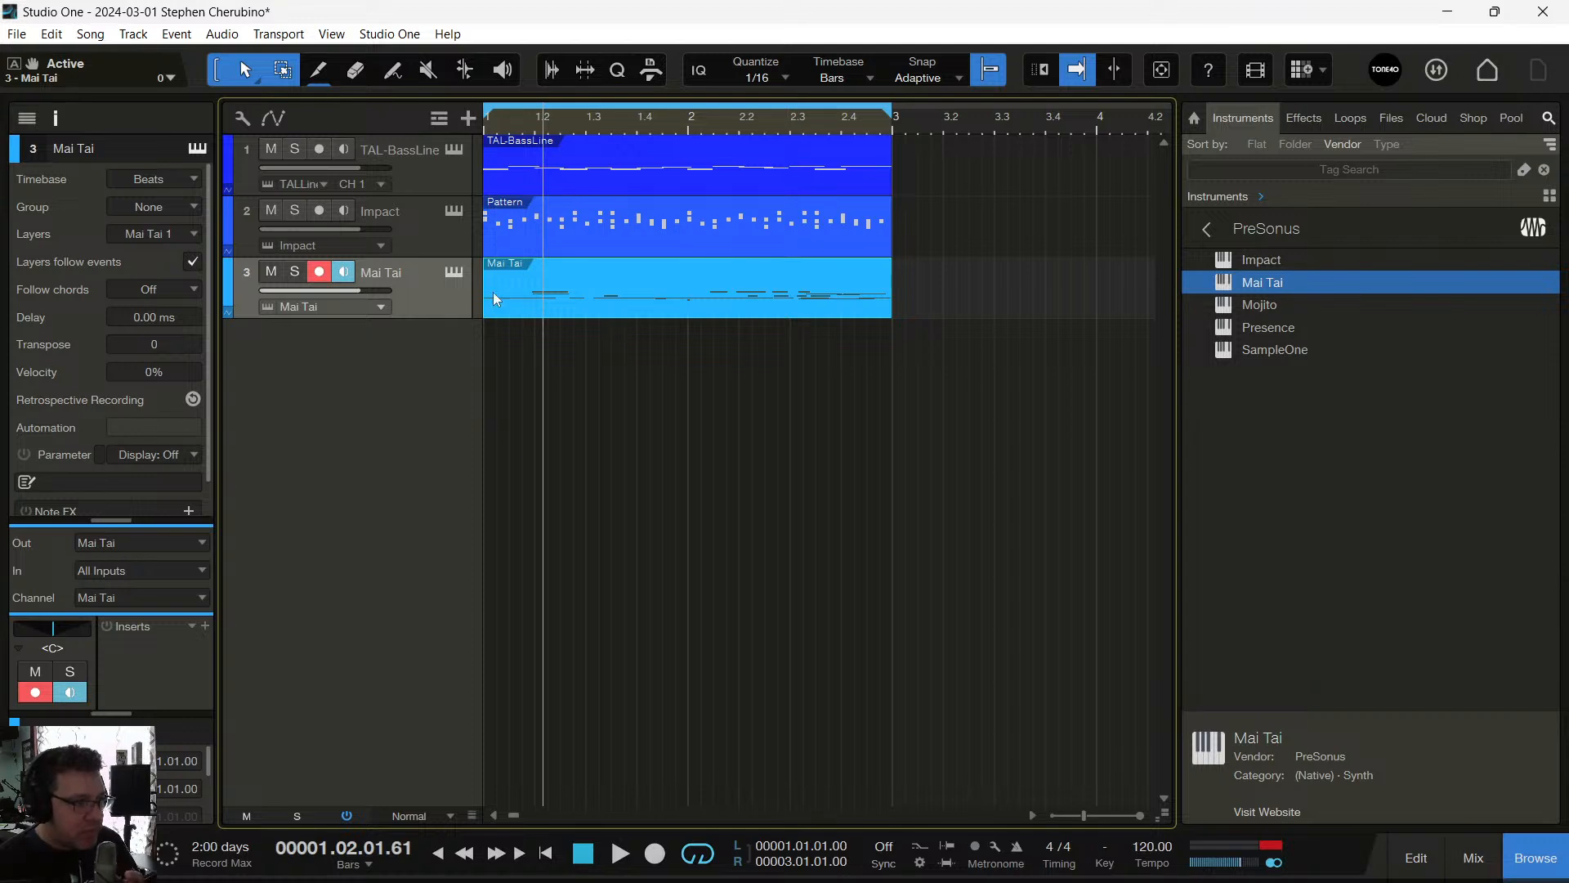
pyautogui.moveTo(782, 120); pyautogui.dragTo(695, 80)
pyautogui.moveTo(555, 288); pyautogui.dragTo(986, 300)
pyautogui.moveTo(1095, 309)
pyautogui.mouseDown()
pyautogui.moveTo(1150, 319)
pyautogui.moveTo(1091, 311)
pyautogui.mouseUp()
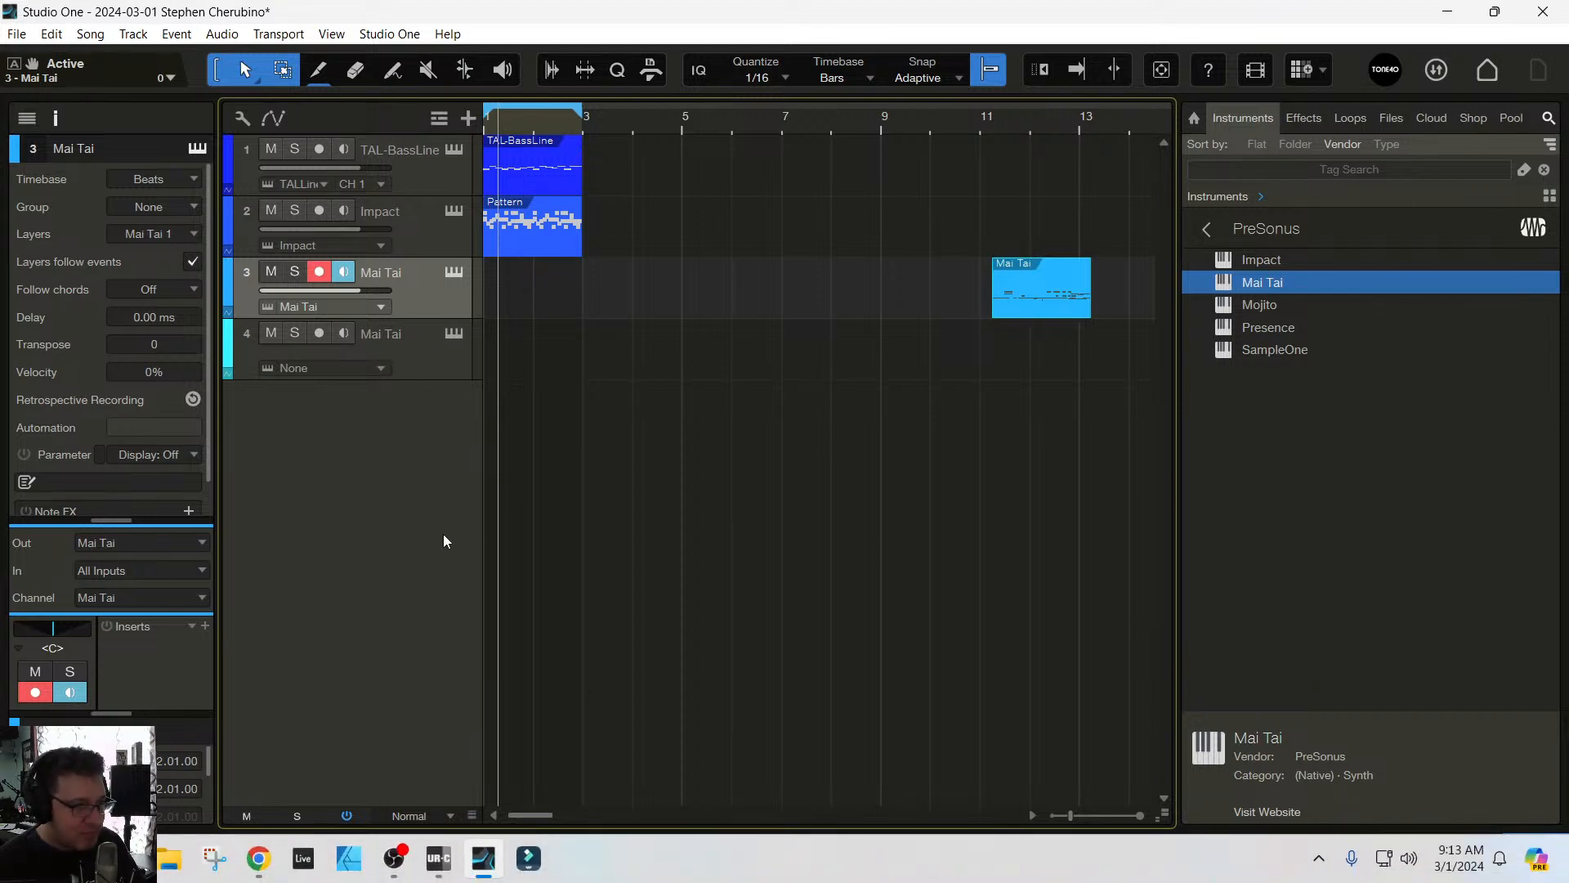
# Show the Record Panel and set Instrument Loop Record to Record Takes
pyautogui.click(390, 34)
pyautogui.moveTo(329, 31)
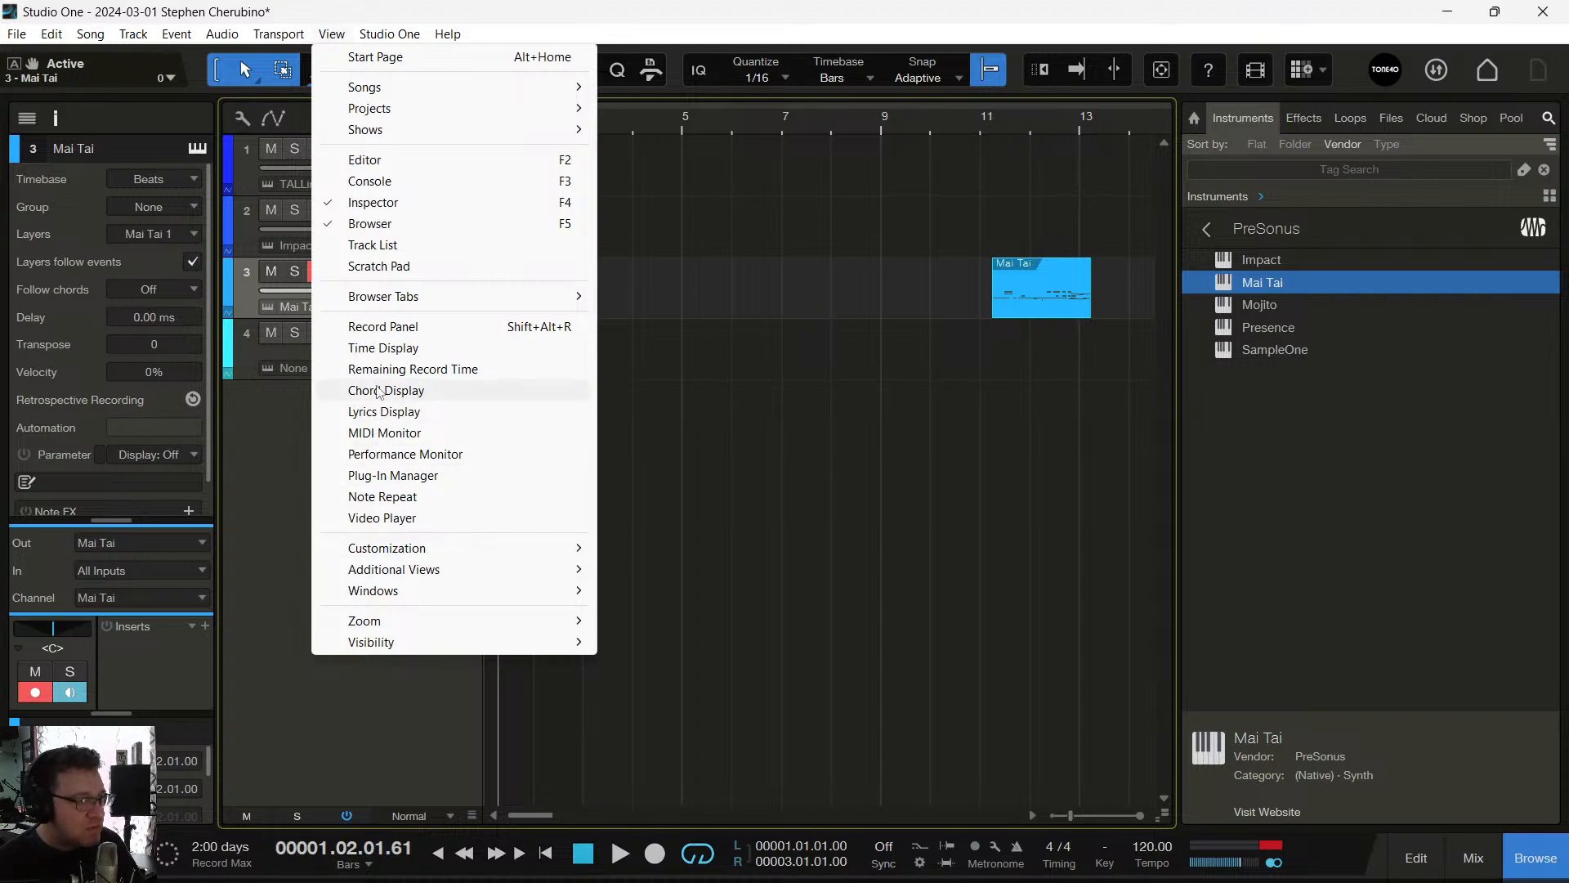
pyautogui.click(382, 326)
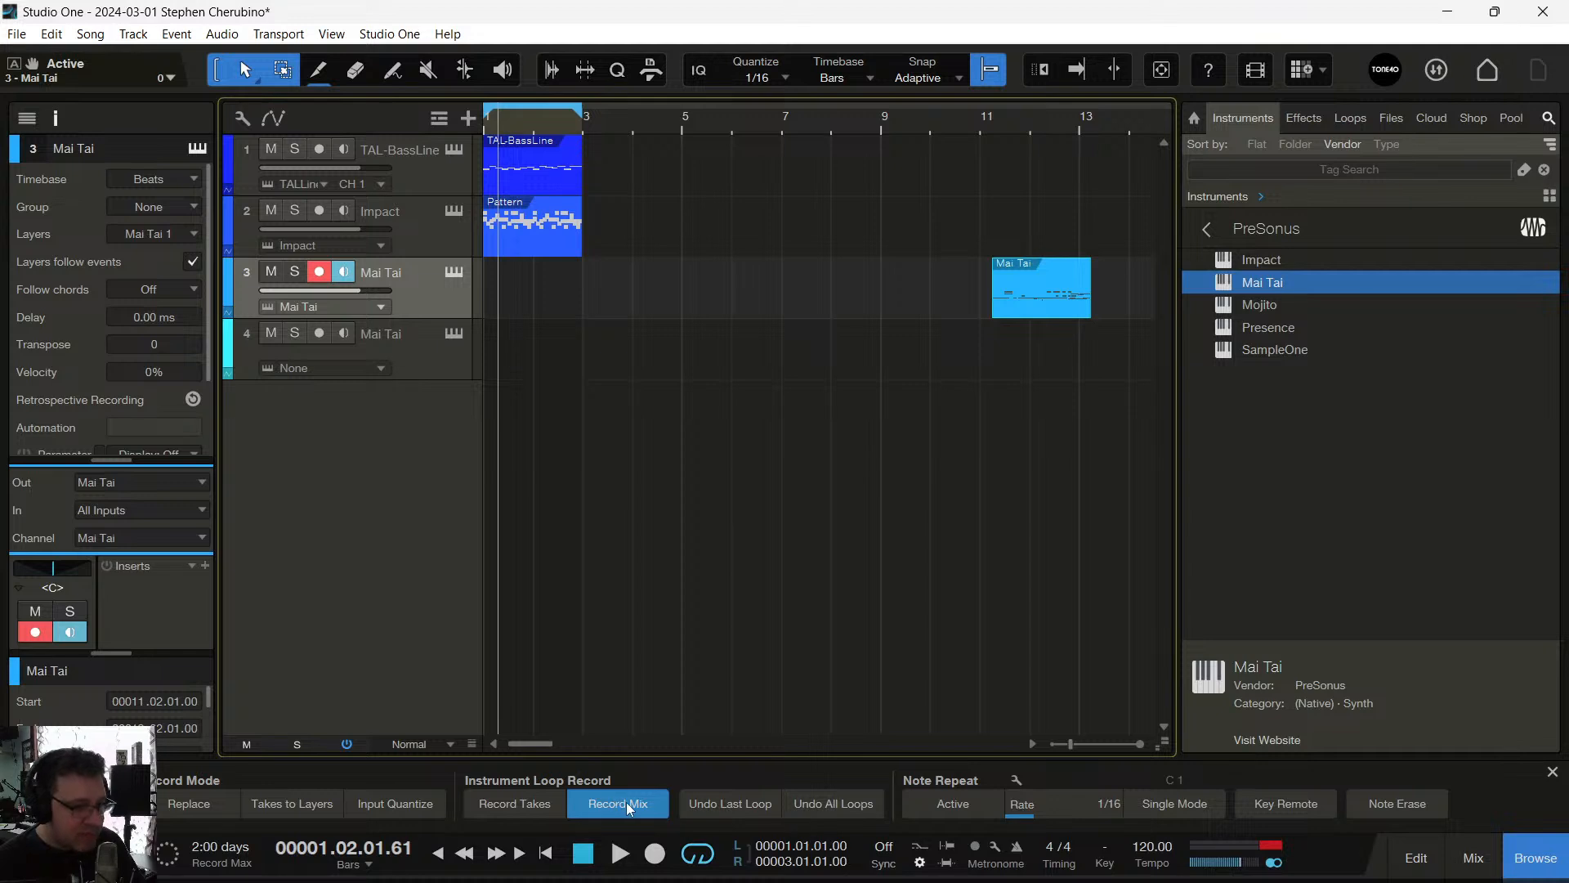
pyautogui.click(527, 801)
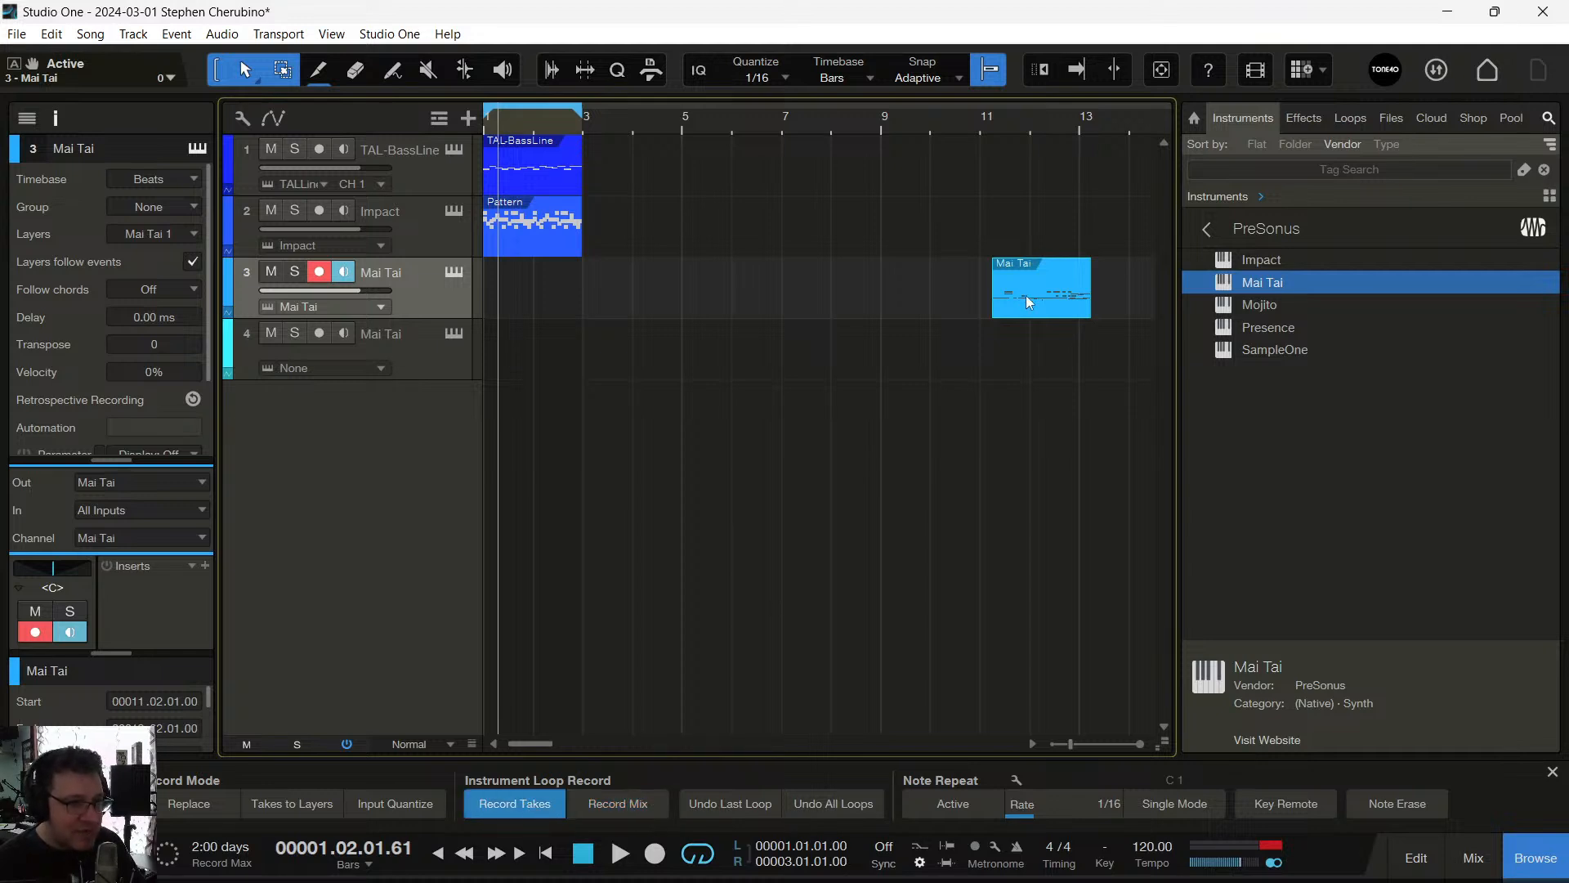
# Delete the recovered Mai Tai part and return the playhead to the start of the song
pyautogui.press('Delete')
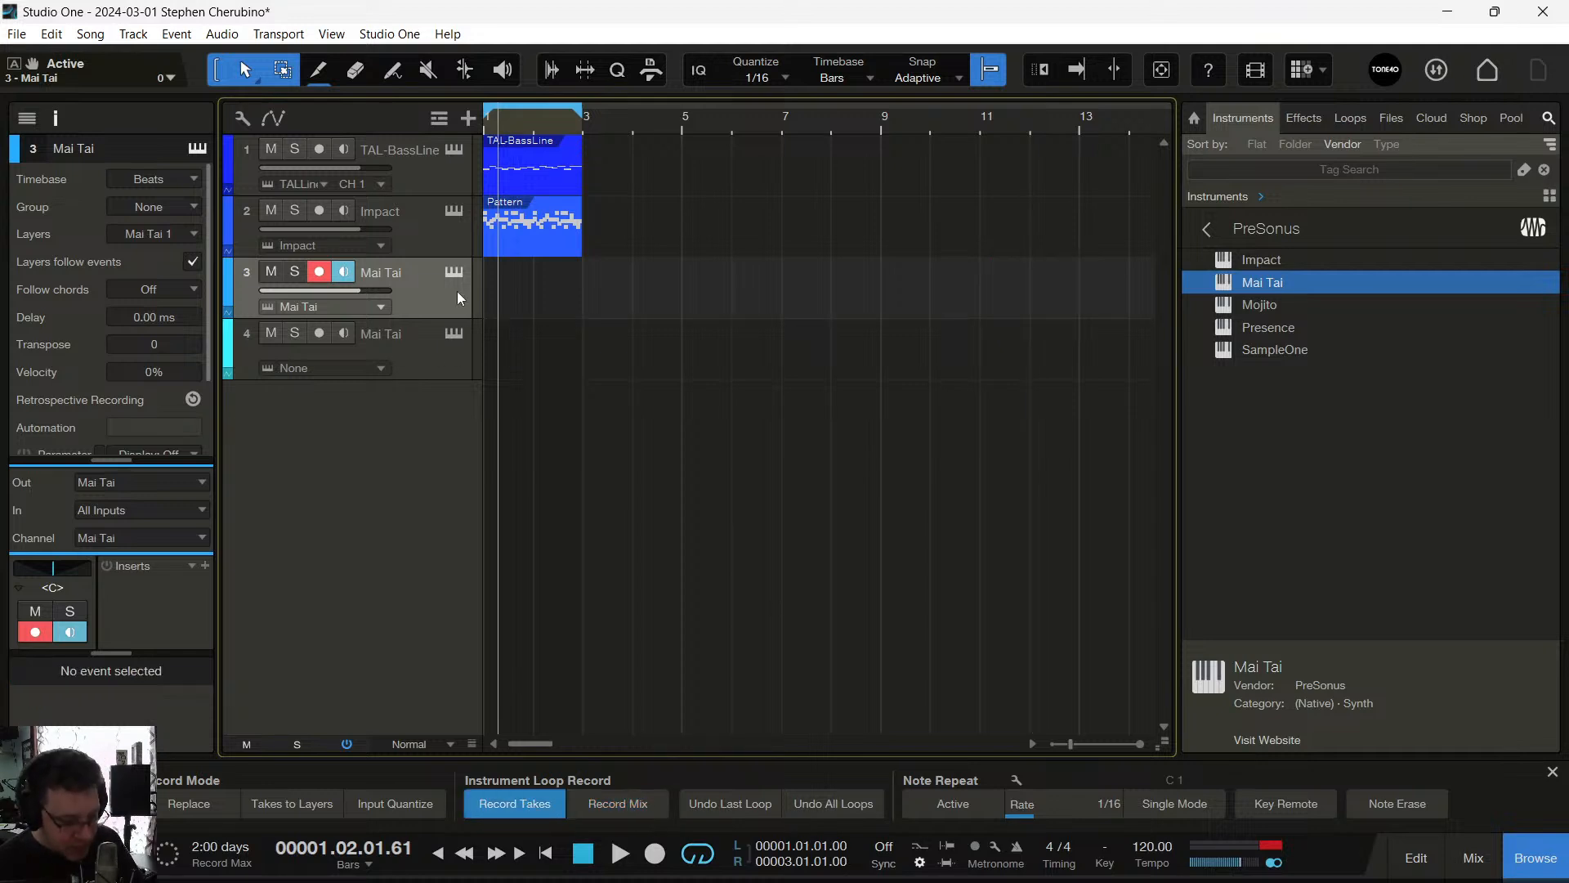
pyautogui.press(',')
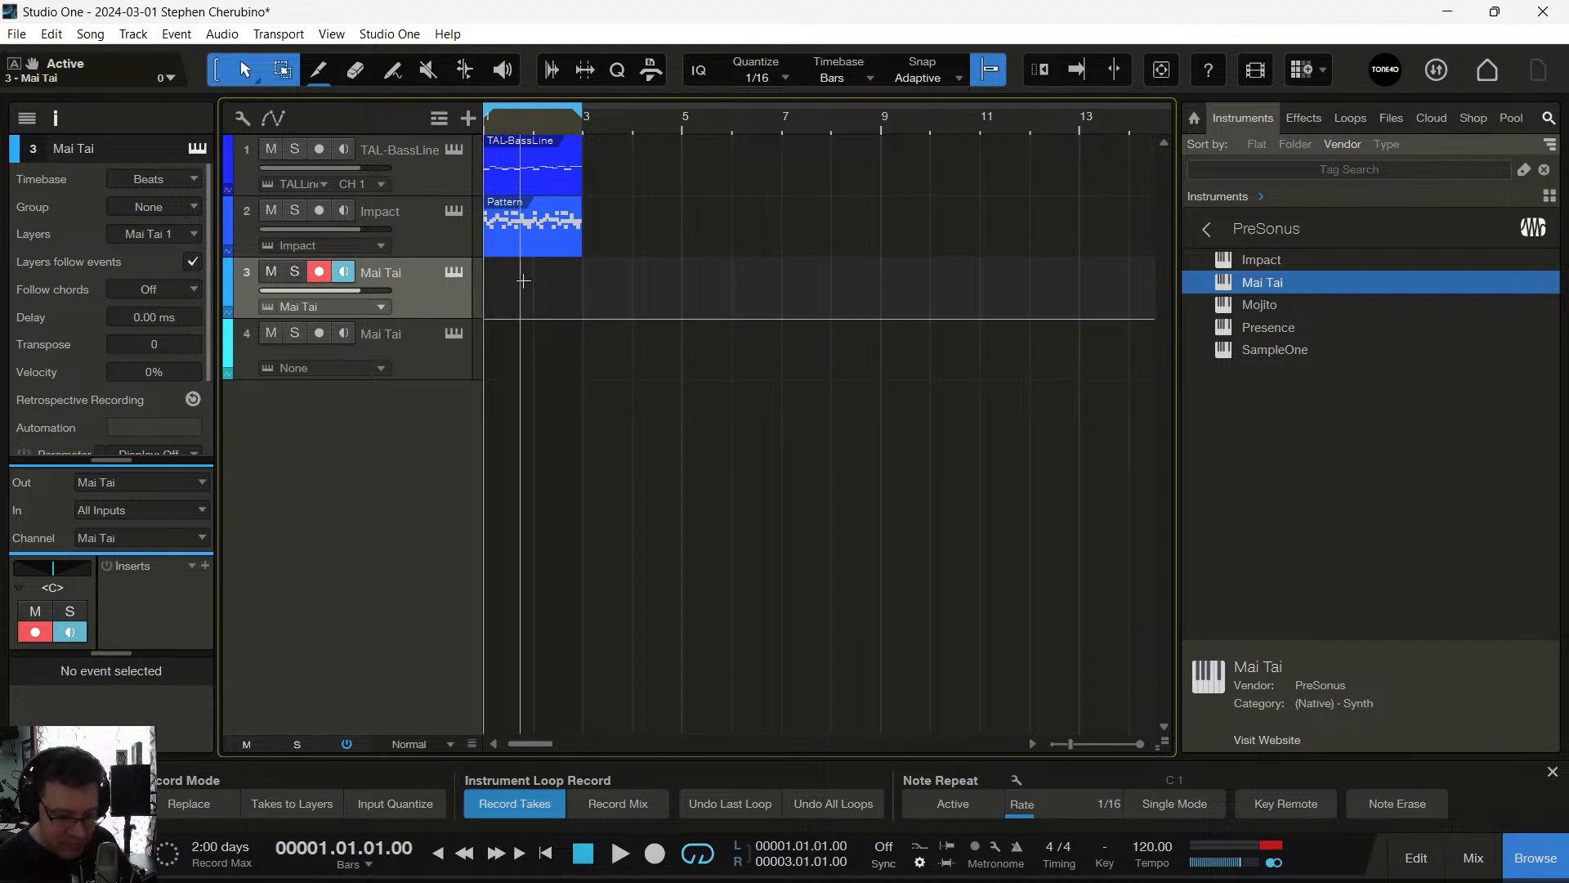
# Record the Mai Tai part in takes over the two-bar loop and play the recording back
pyautogui.press('KP_Multiply')
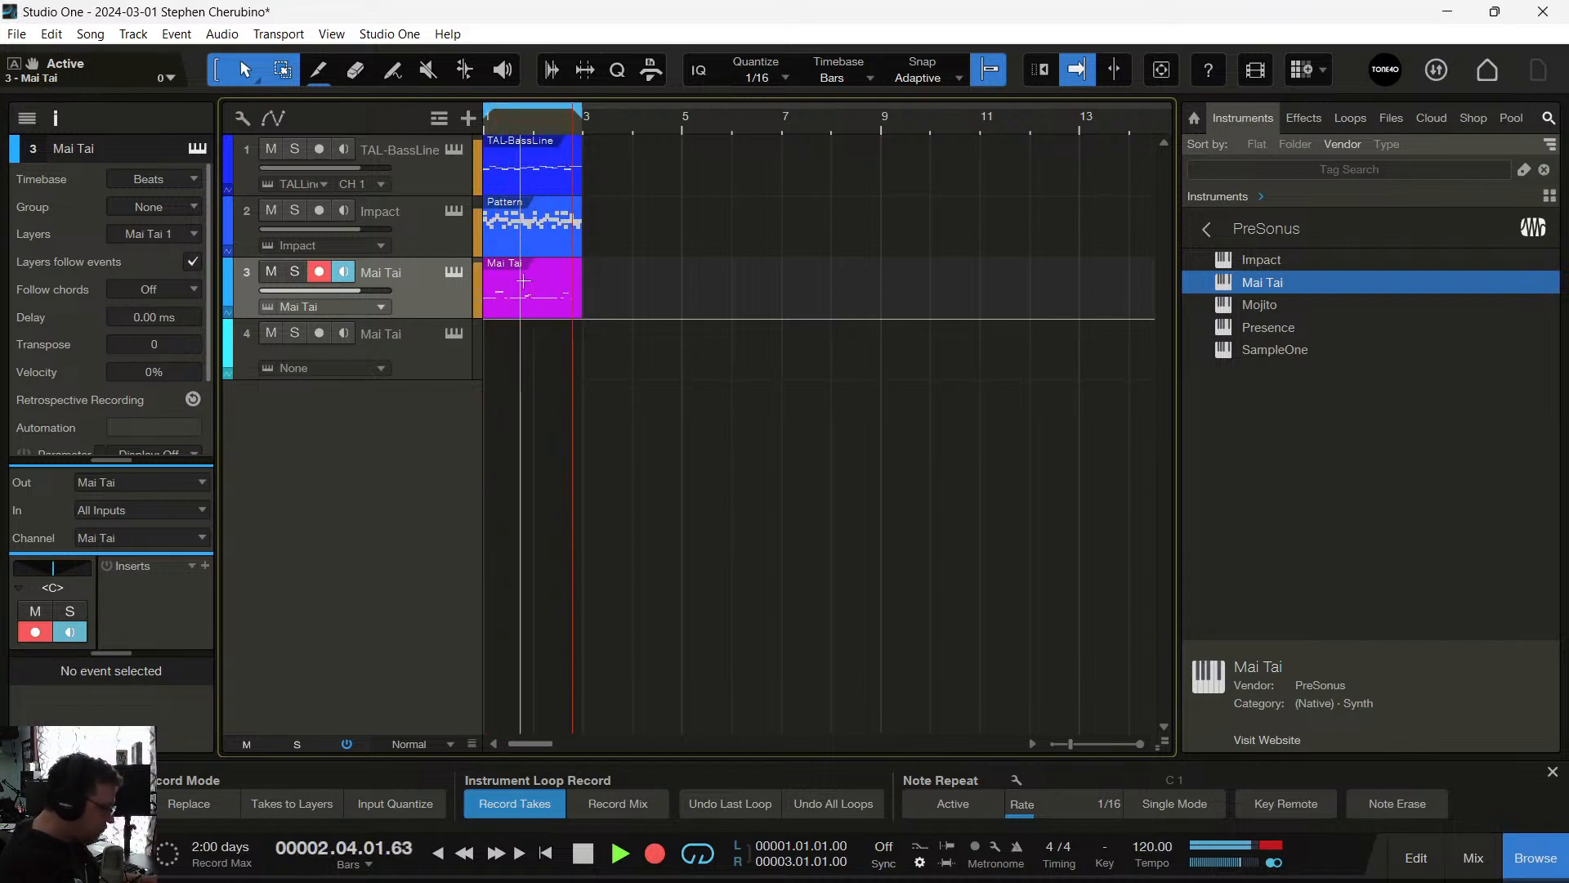
pyautogui.press('space')
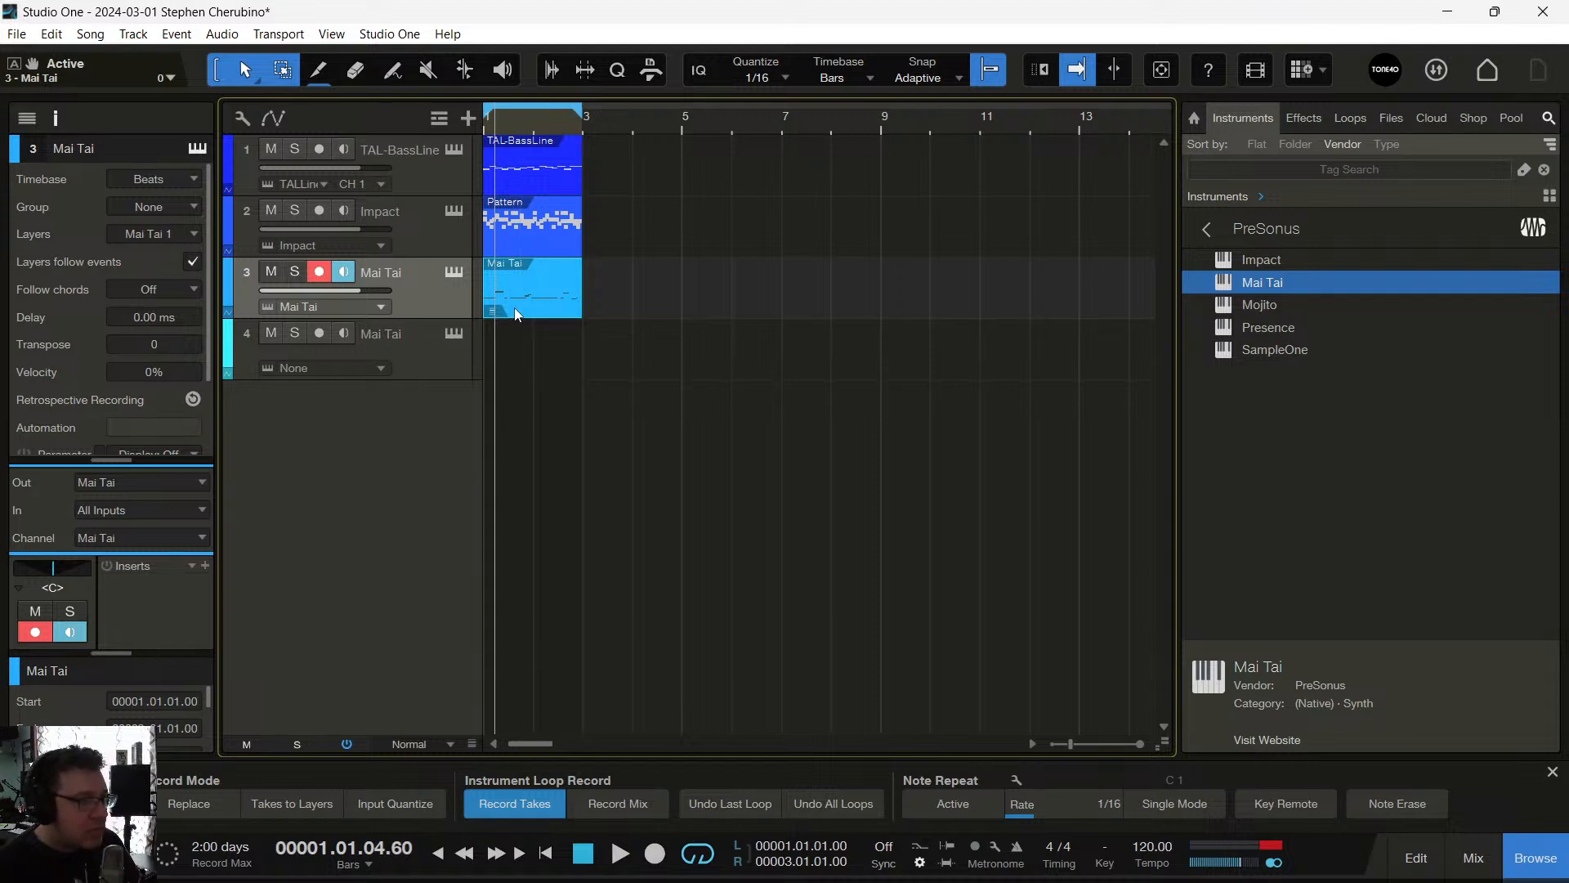
pyautogui.press('space')
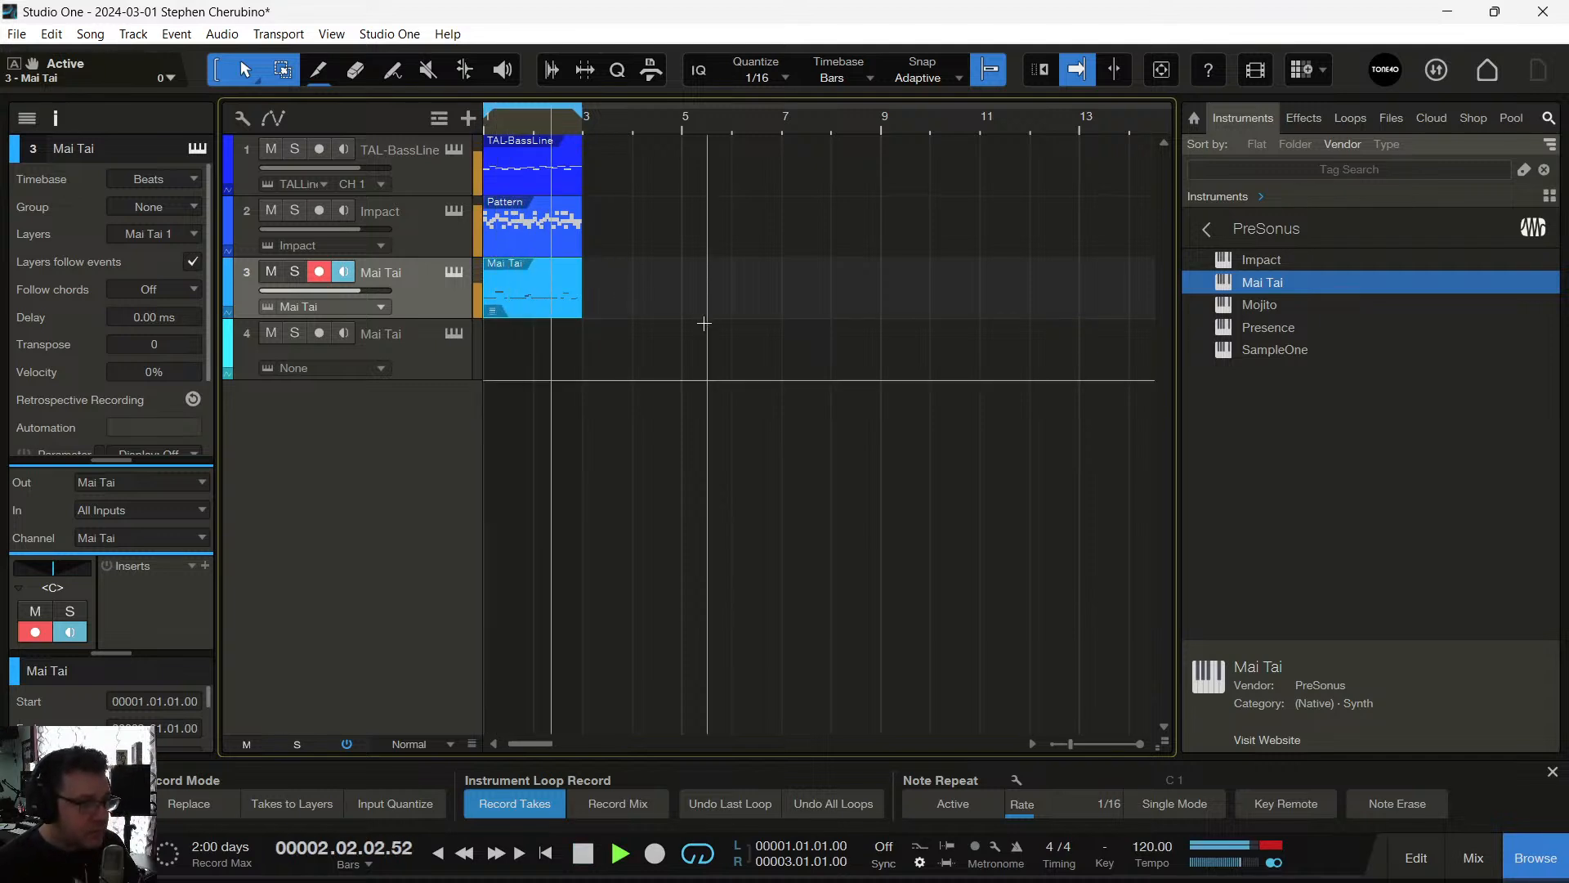
pyautogui.press('space')
# Switch the recorded Mai Tai part to Take 1, delete the part, and return the playhead to the song start
pyautogui.click(493, 312)
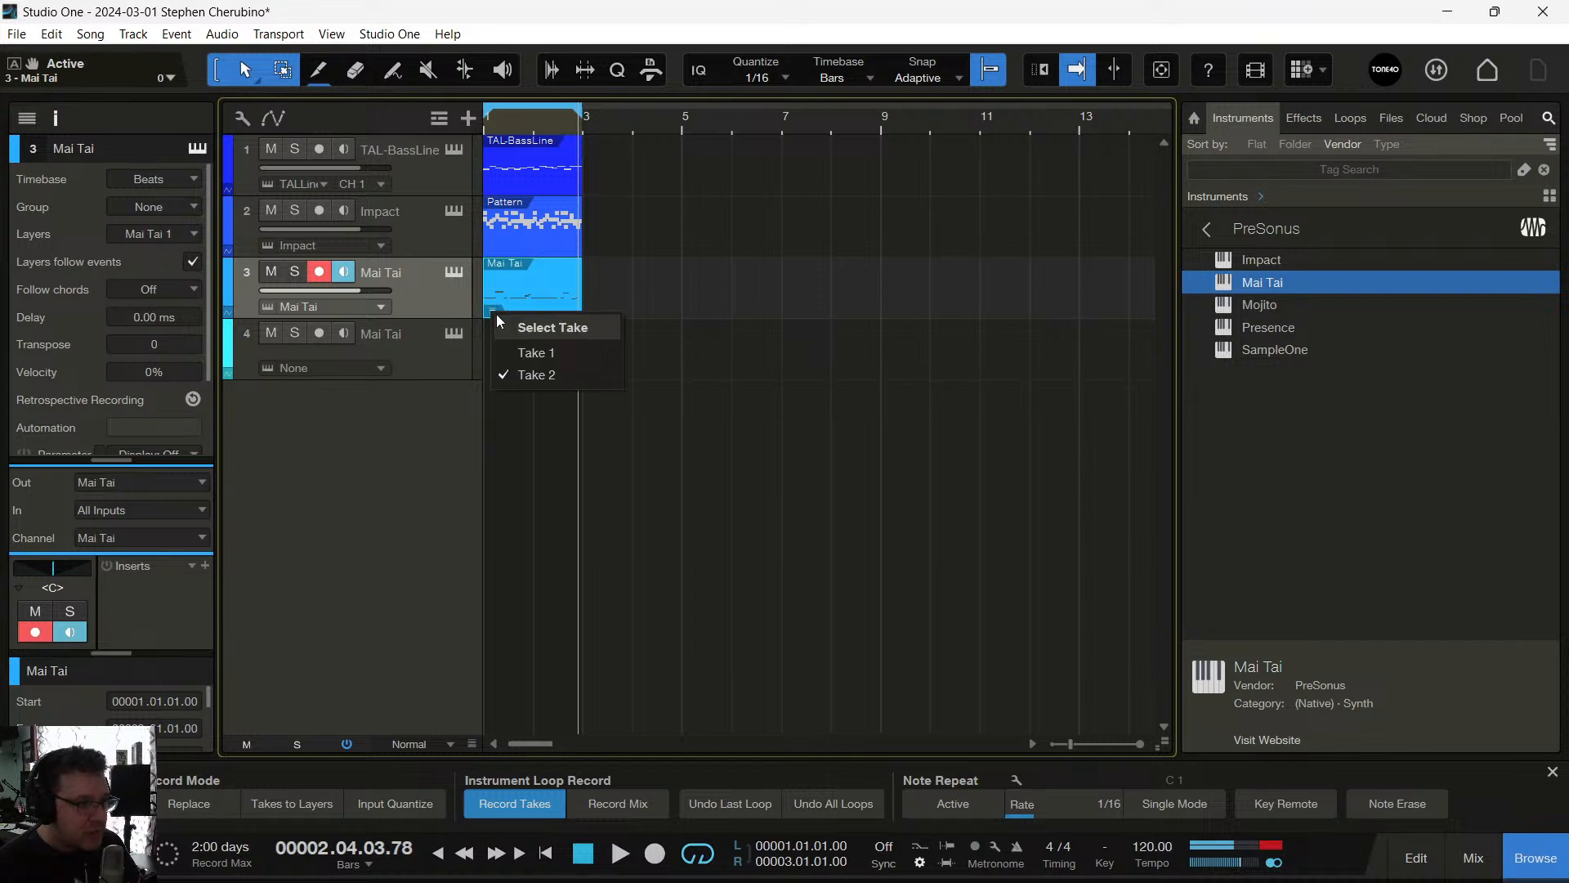
pyautogui.click(531, 354)
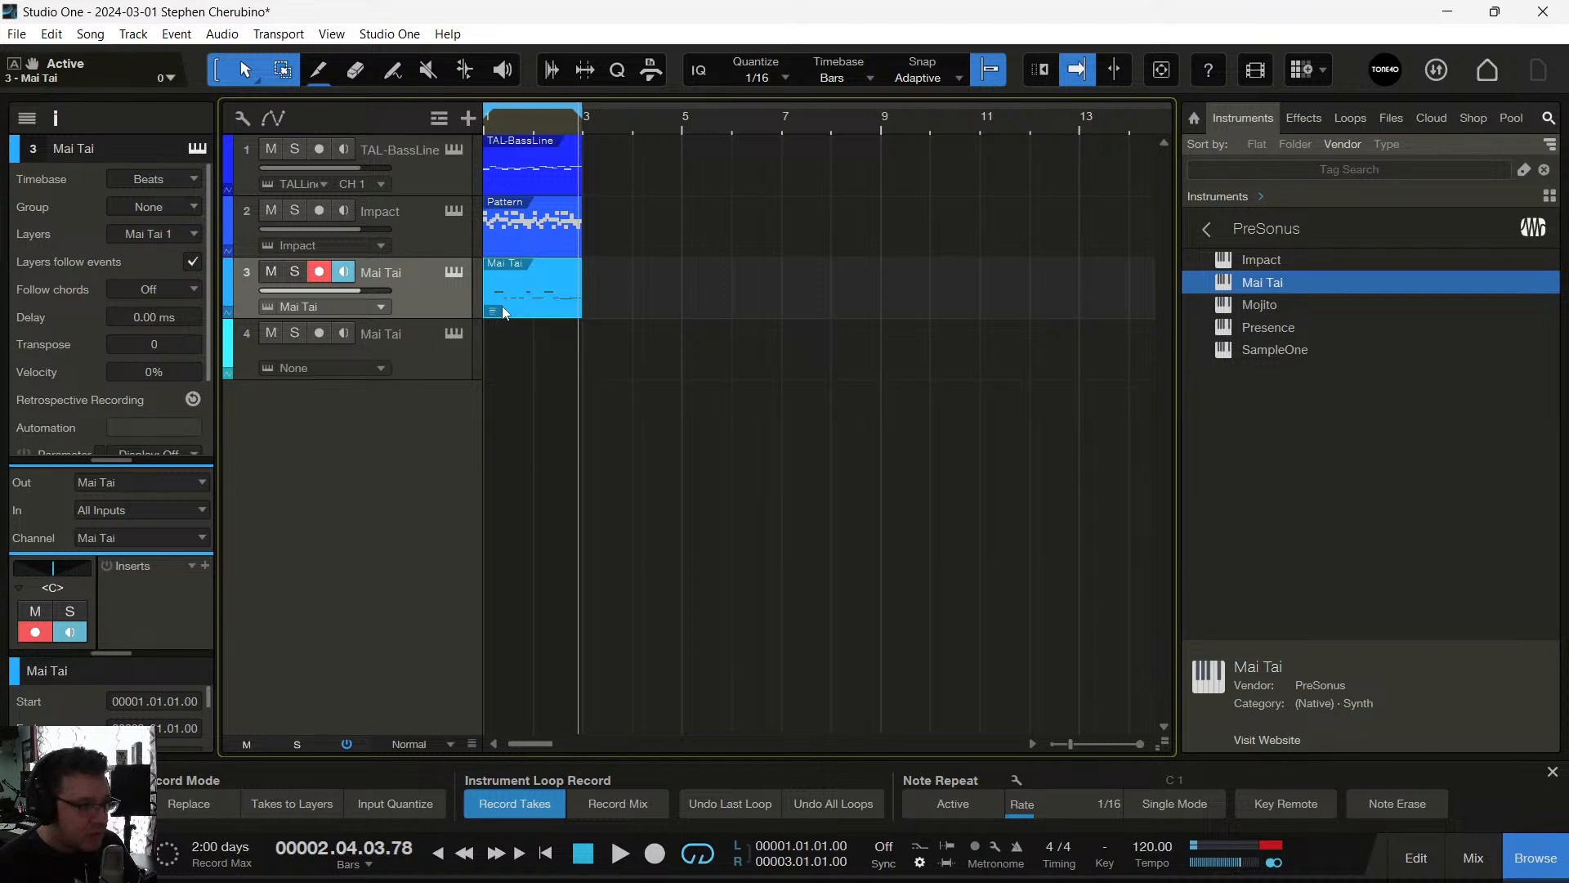
pyautogui.press('Delete')
pyautogui.press('Home')
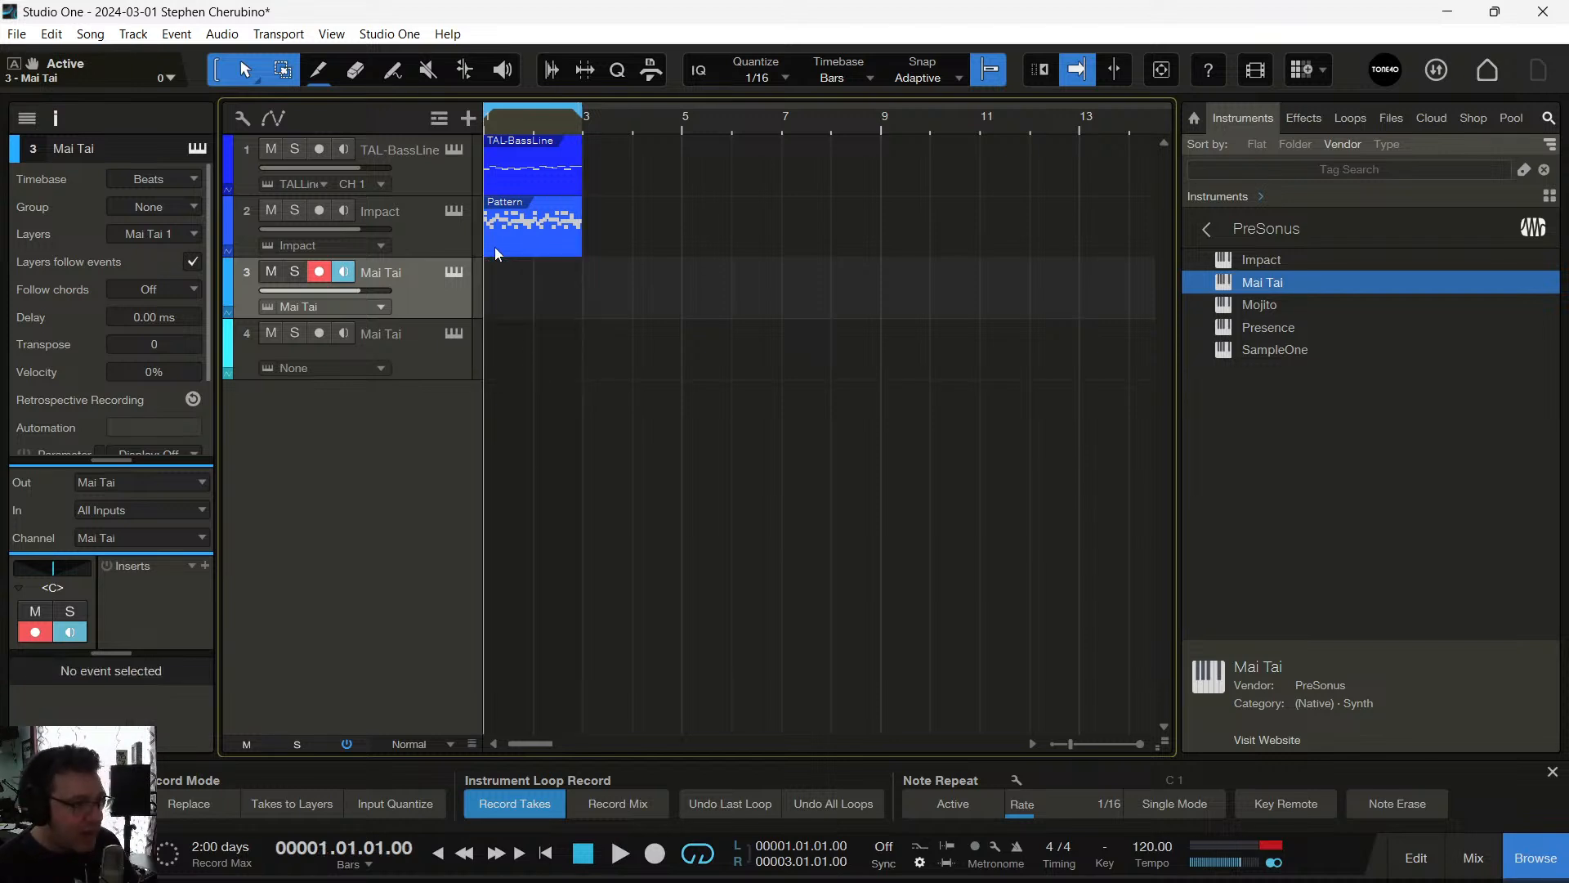
# Perform Mai Tai over the playing loop without recording and recover the performance with Retrospective Recording
pyautogui.press('space')
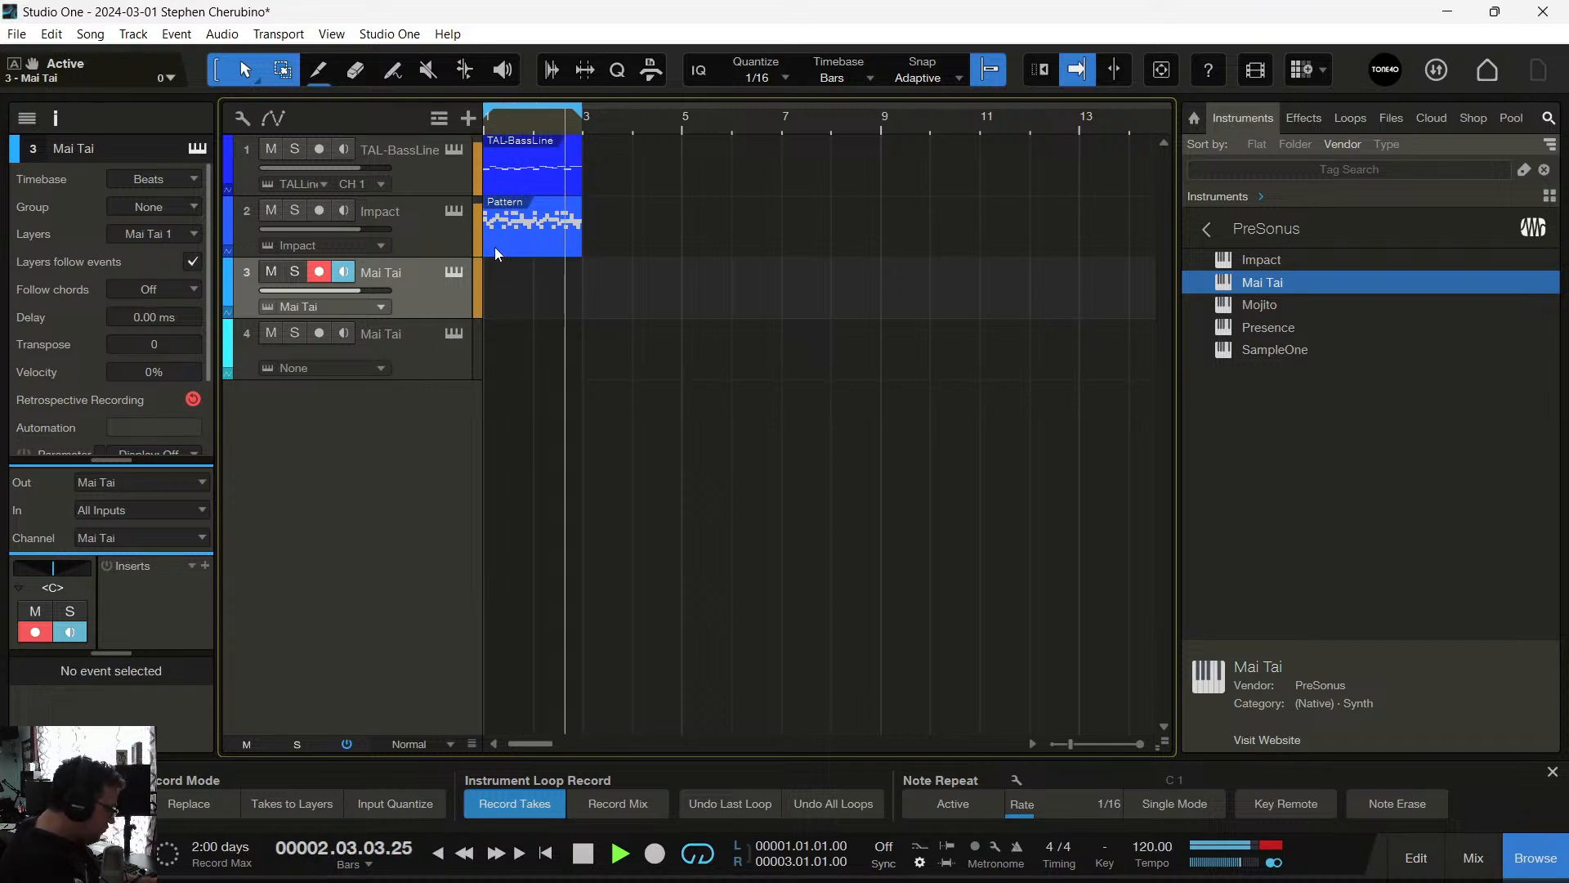
pyautogui.press('space')
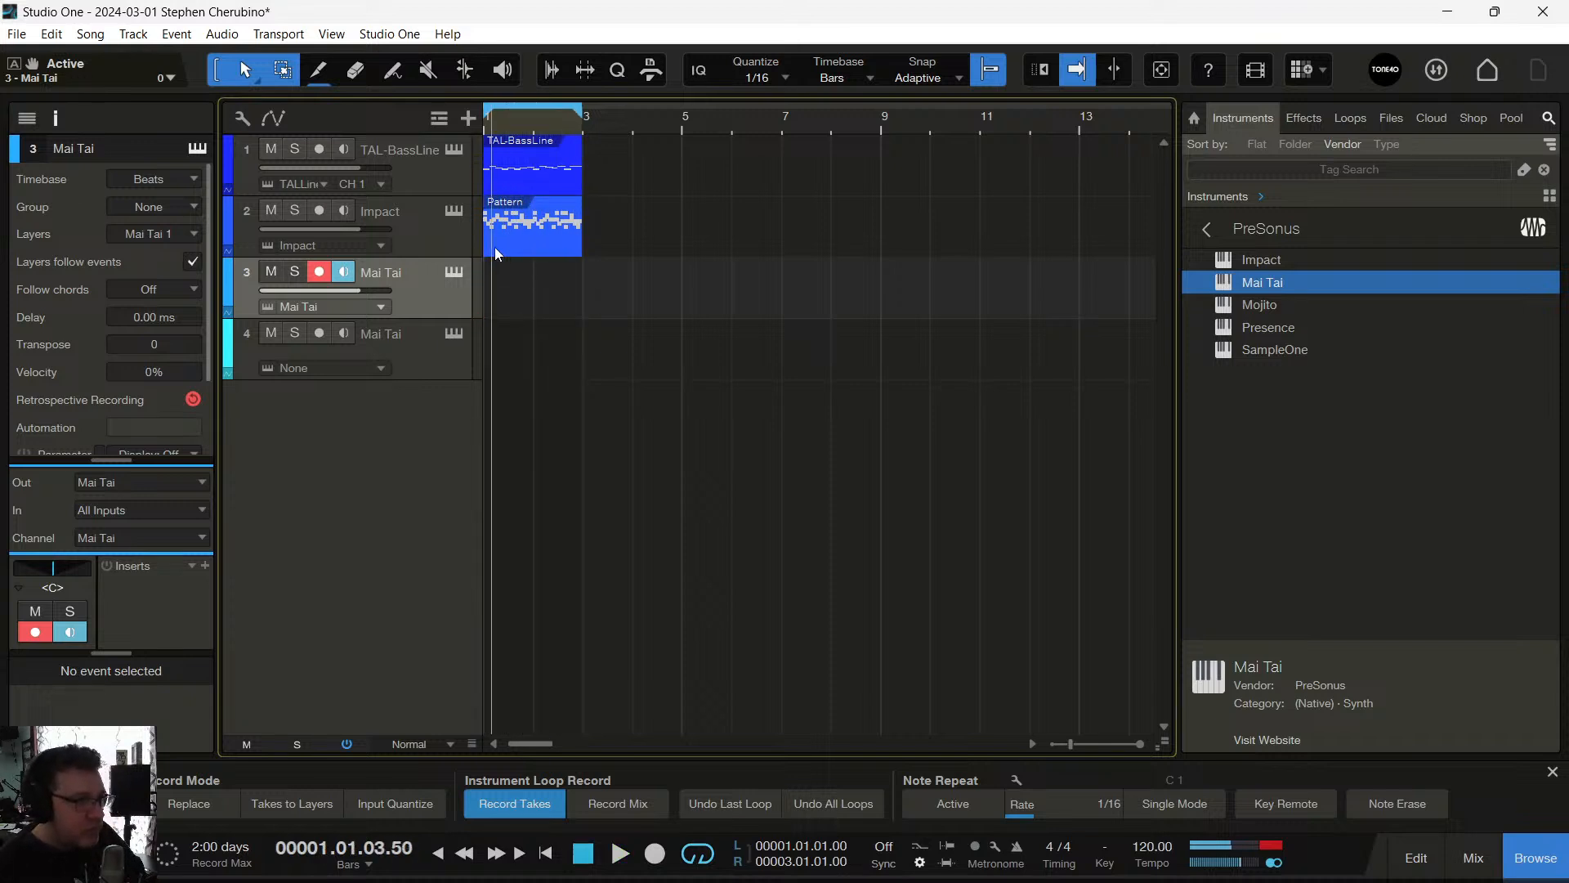
pyautogui.click(195, 400)
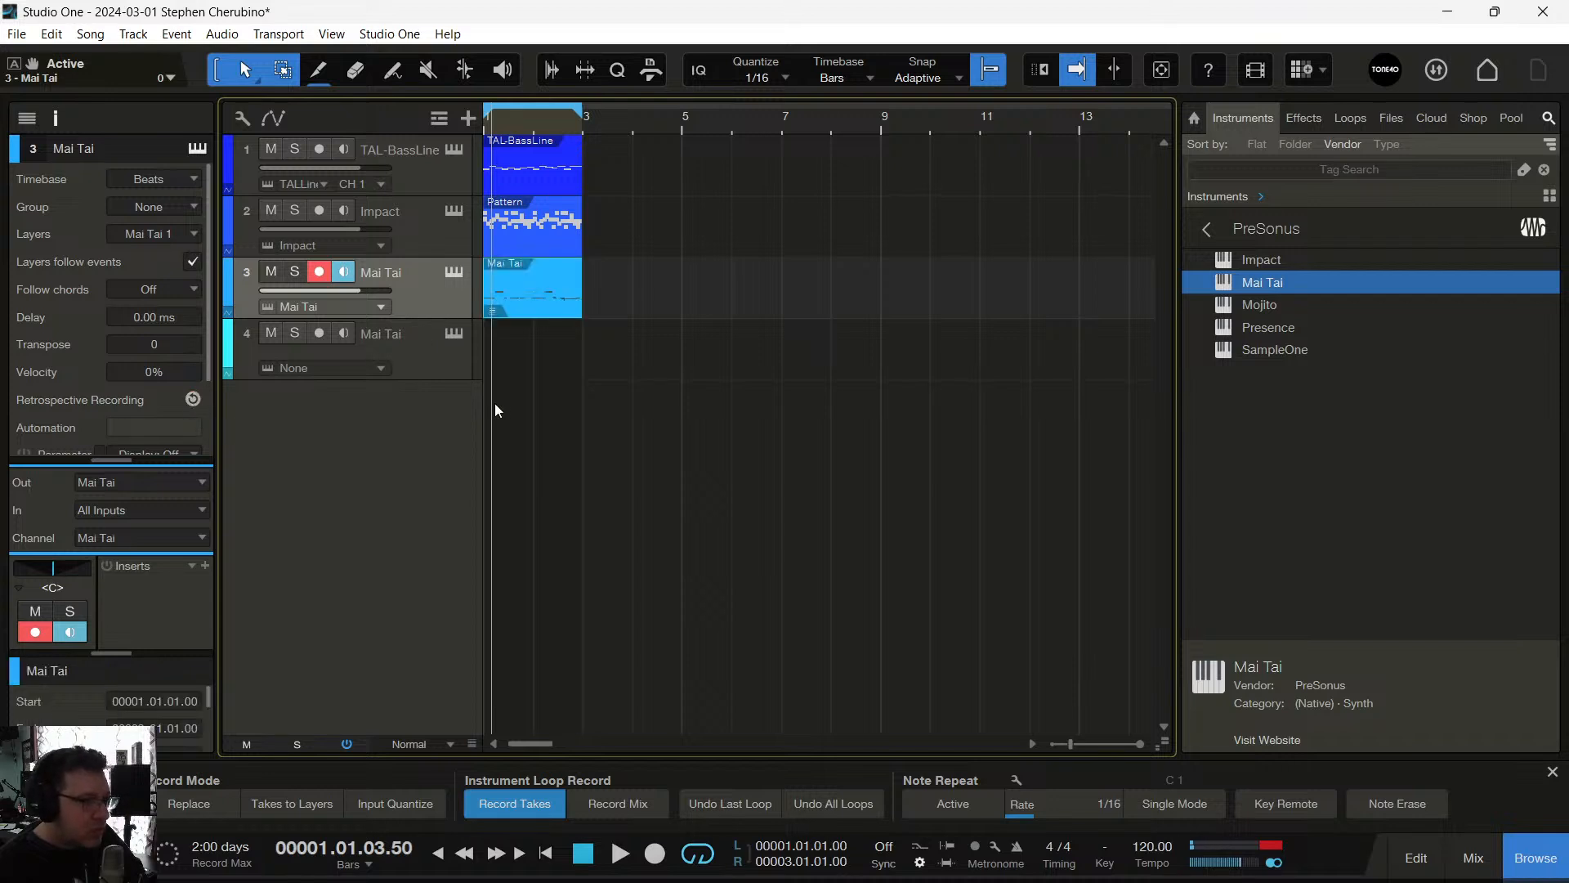
# Switch the recovered Mai Tai part to Take 1, review its take list, and delete the part
pyautogui.click(495, 313)
pyautogui.click(523, 339)
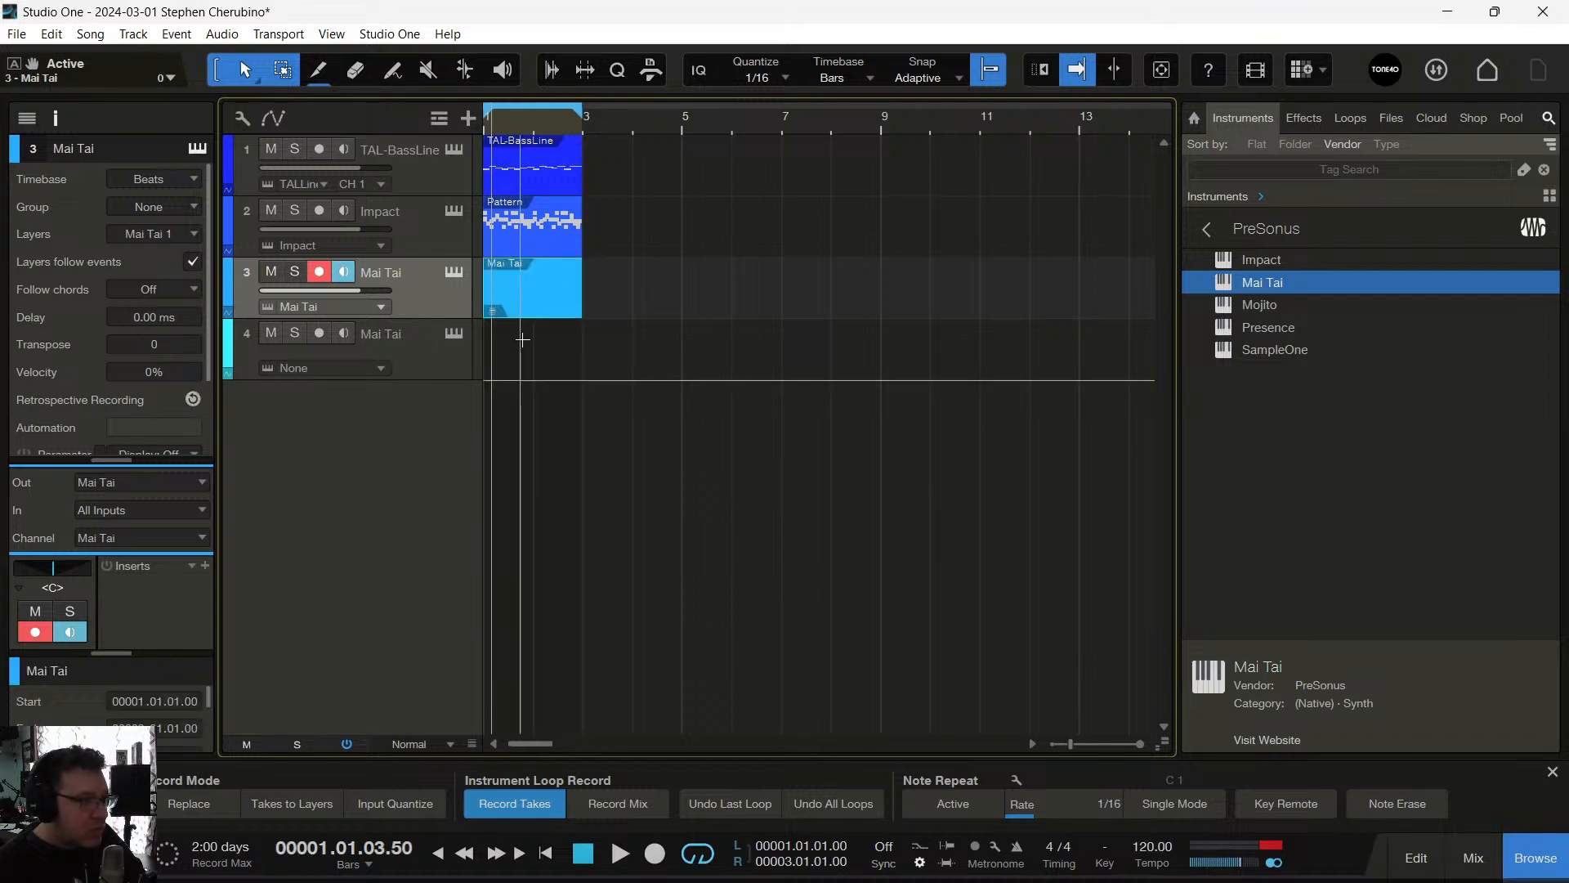
pyautogui.click(493, 311)
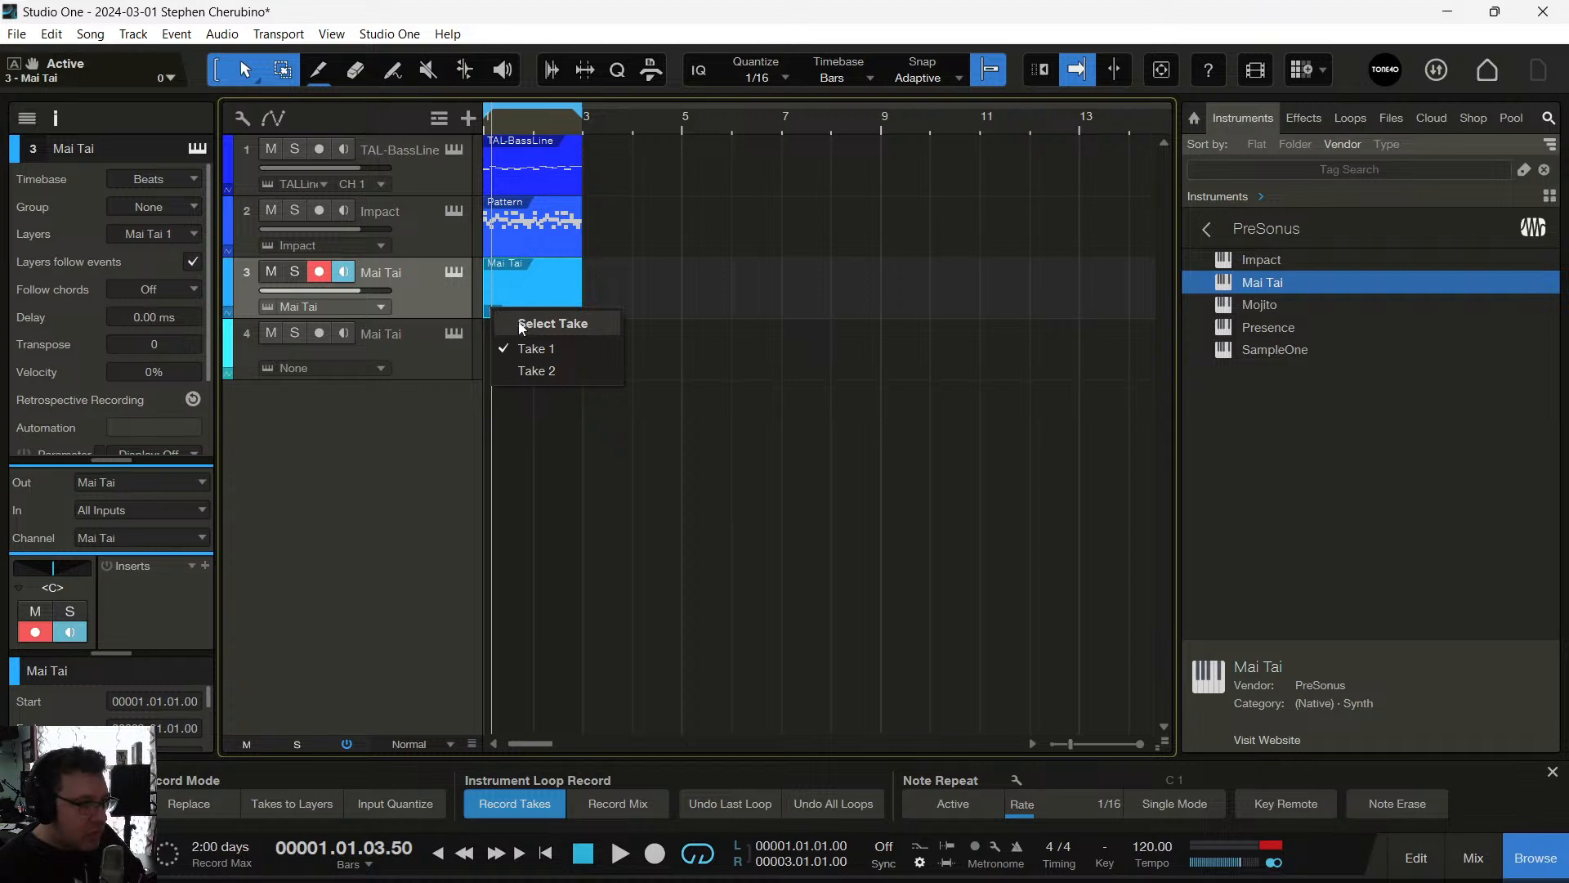
pyautogui.click(456, 301)
pyautogui.press('Delete')
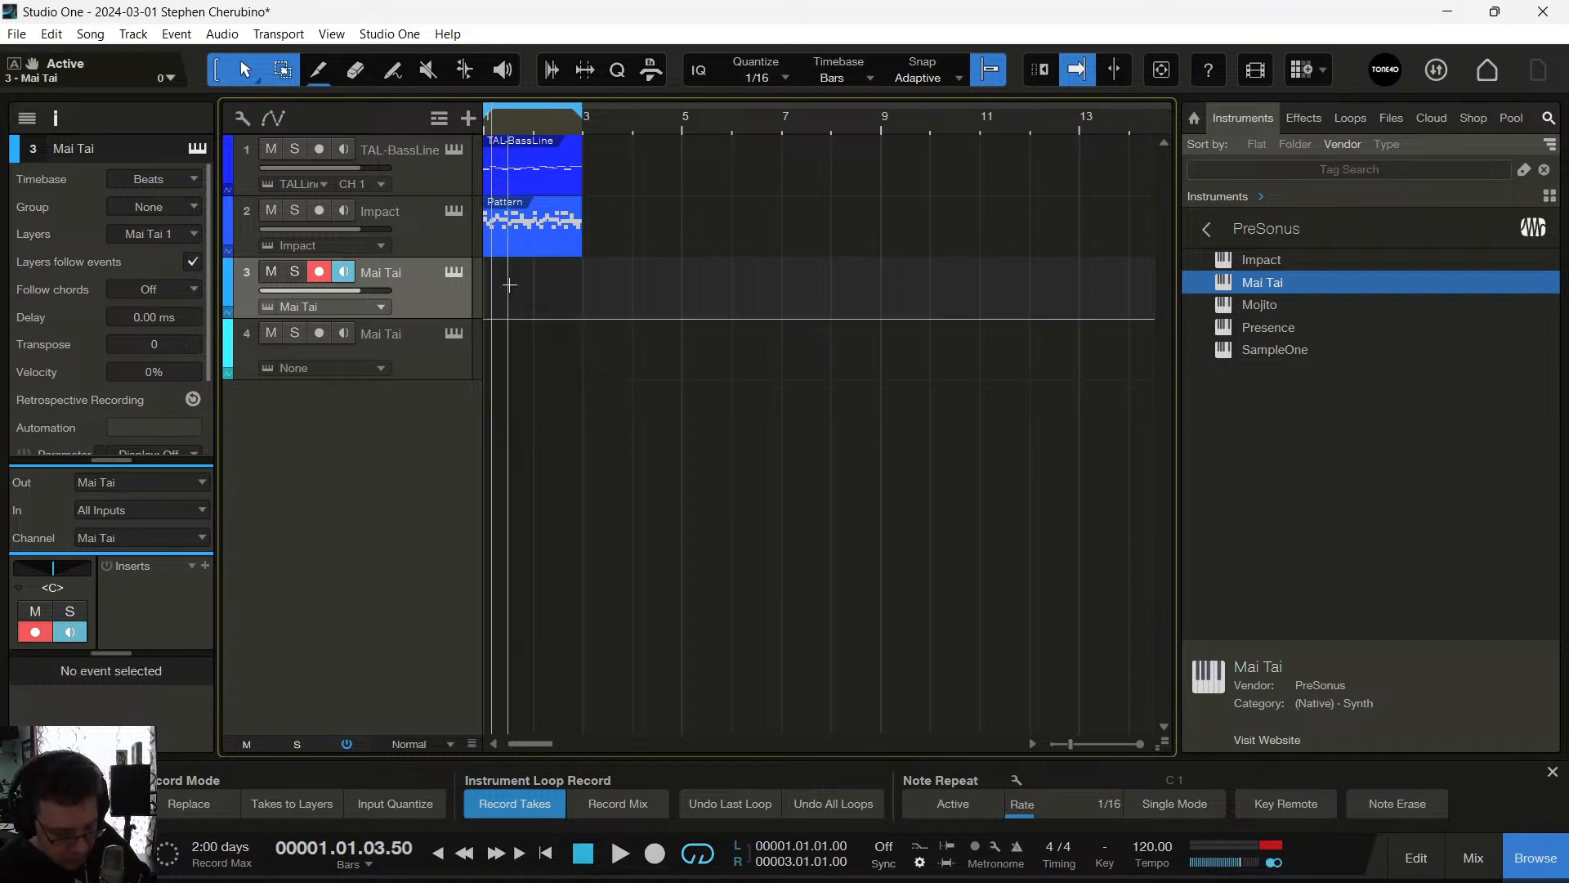
# Try recording Mai Tai again from the loop start and delete the resulting part
pyautogui.press(',')
pyautogui.press('KP_Multiply')
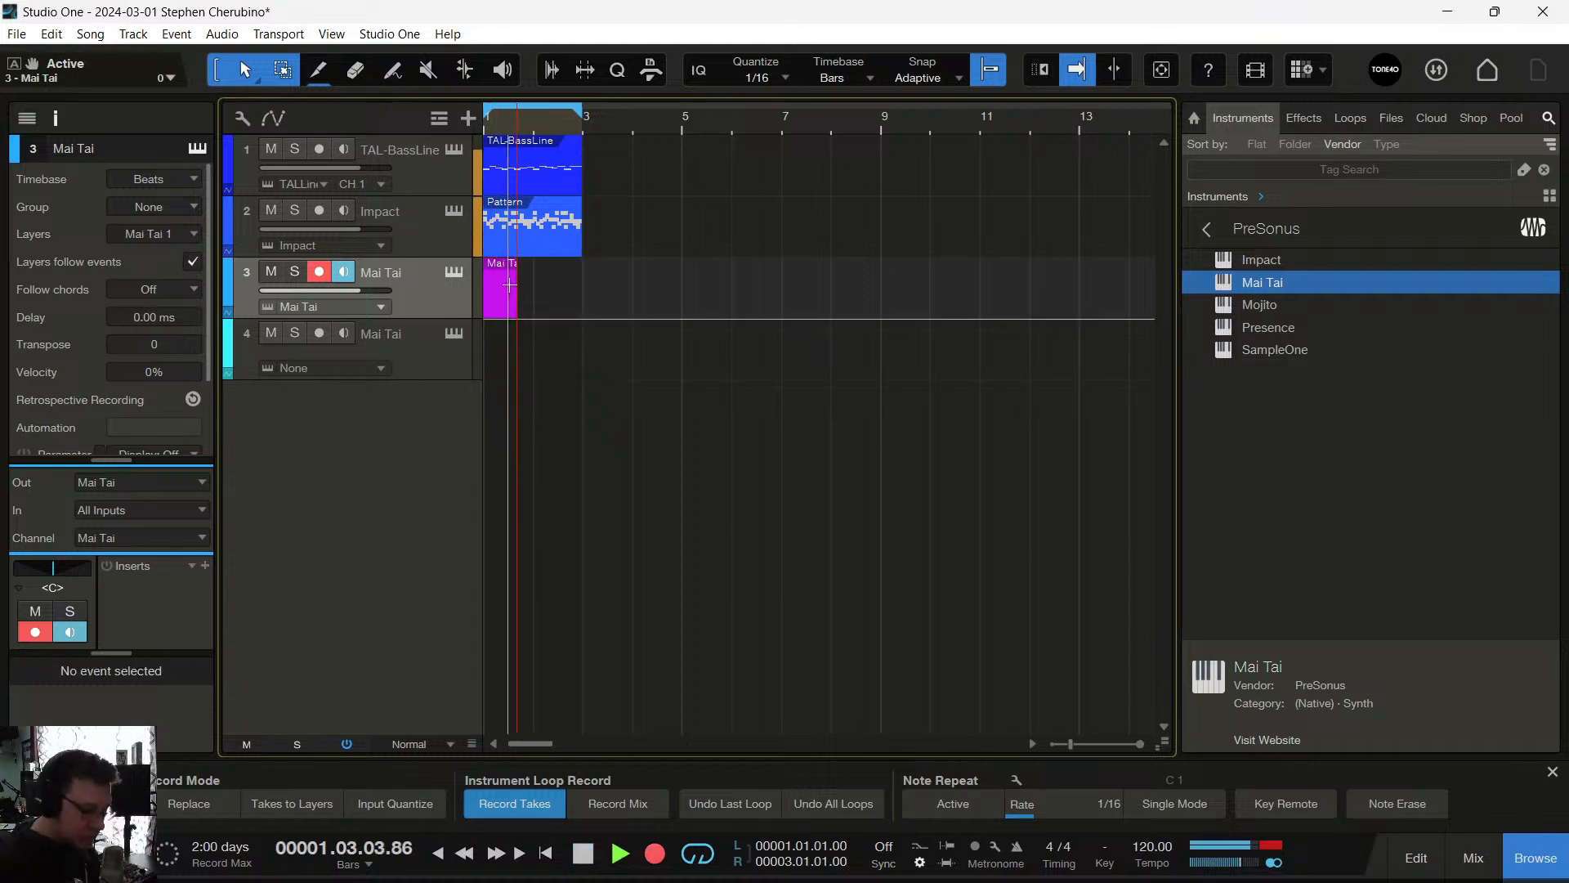
pyautogui.press('space')
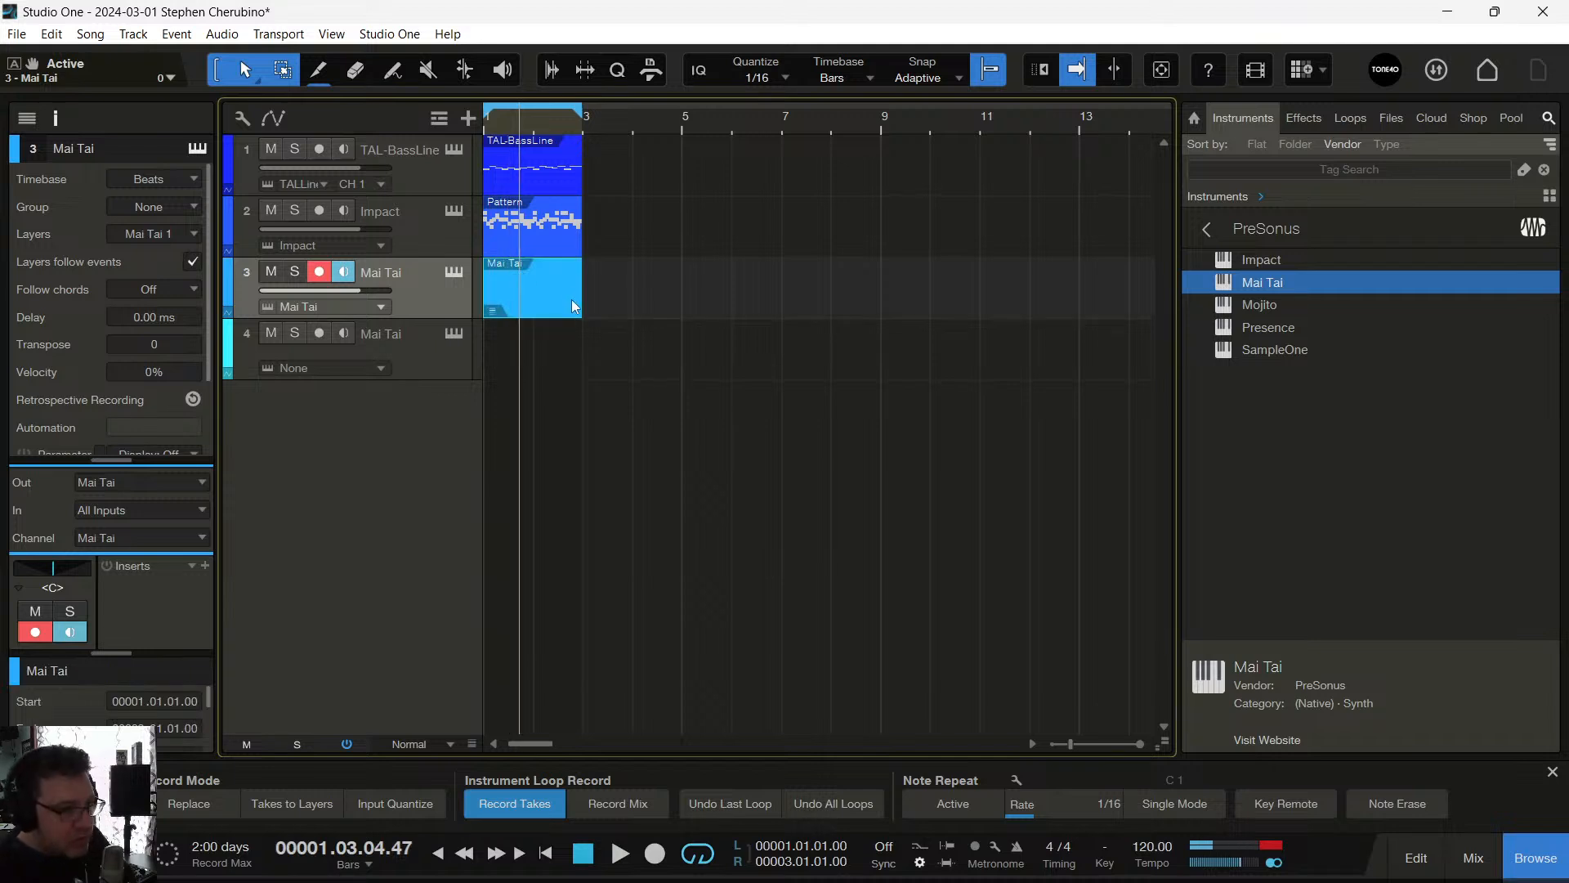
pyautogui.press('Delete')
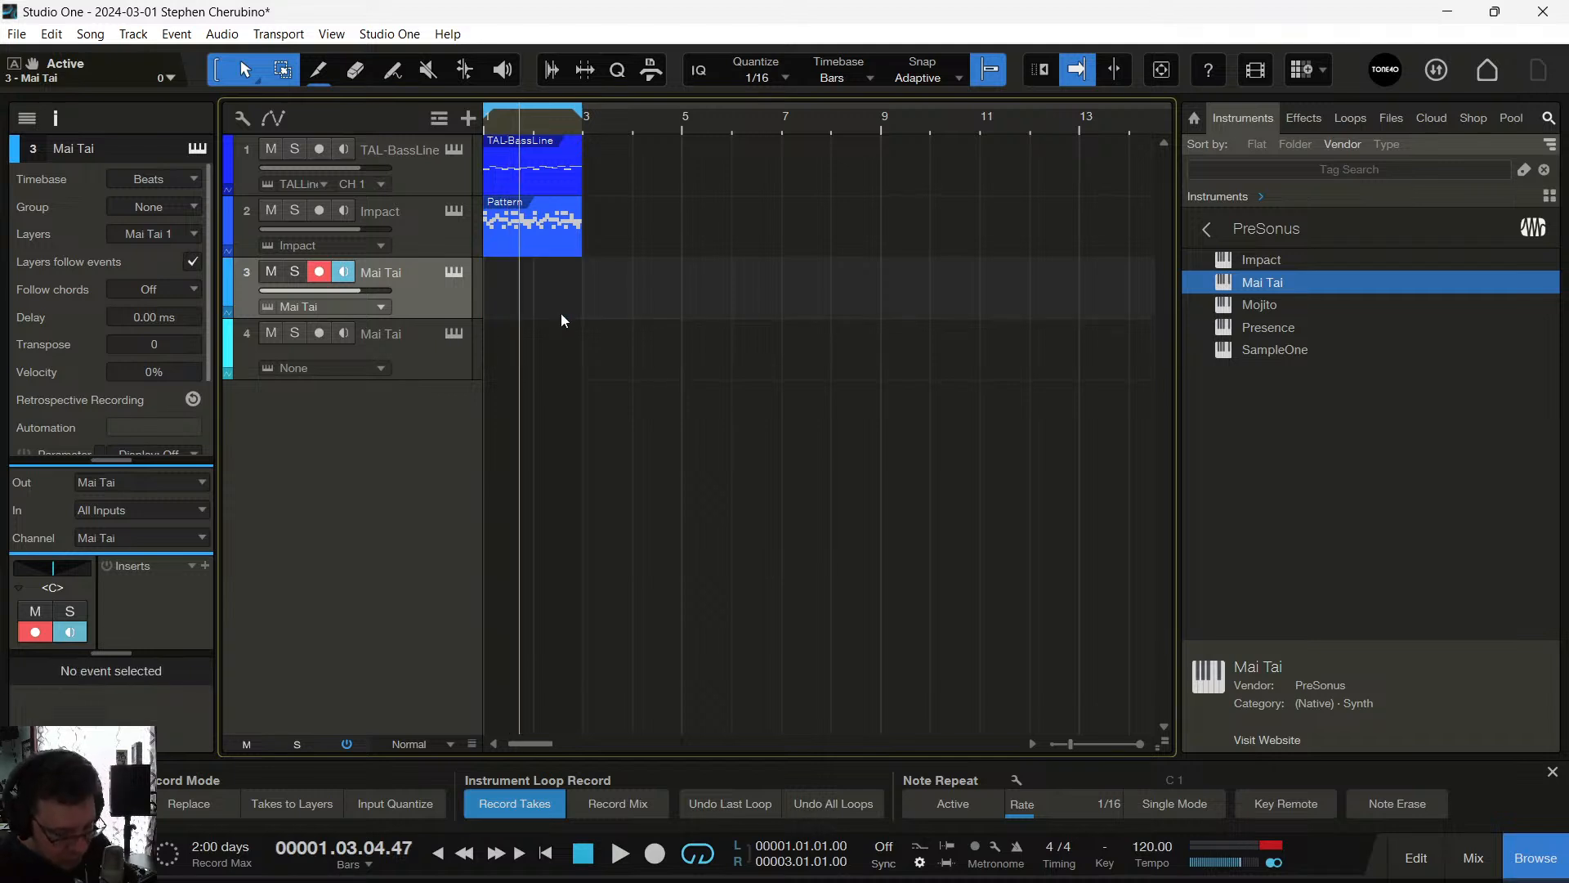
# Perform Mai Tai over several loop passes from the song start and recover it retrospectively, keeping Take 7 active
pyautogui.press('Home')
pyautogui.press('space')
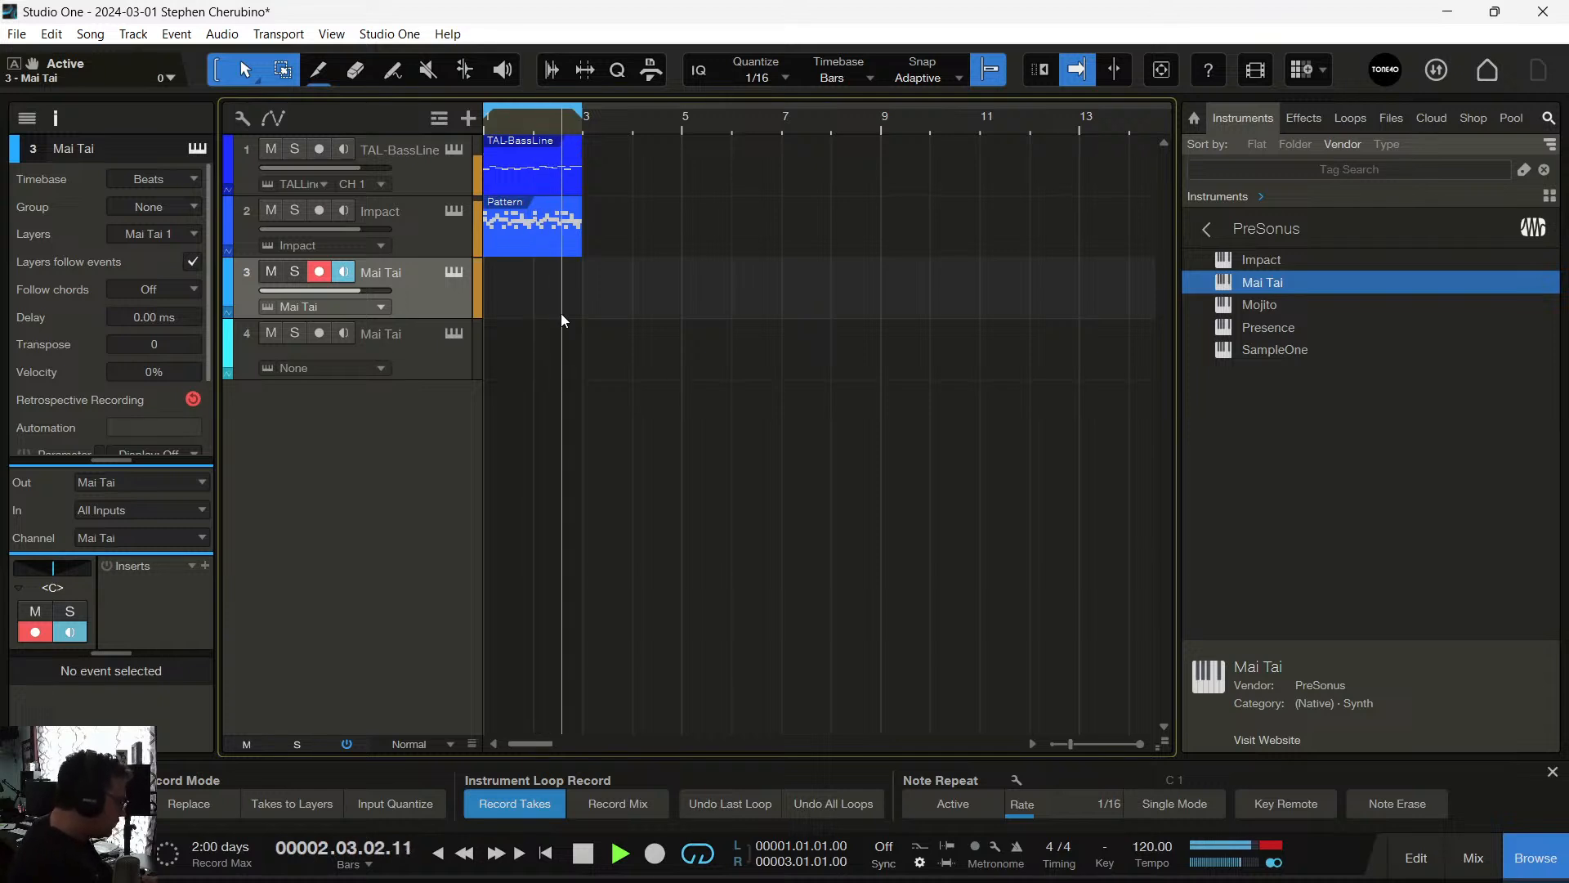
pyautogui.press('space')
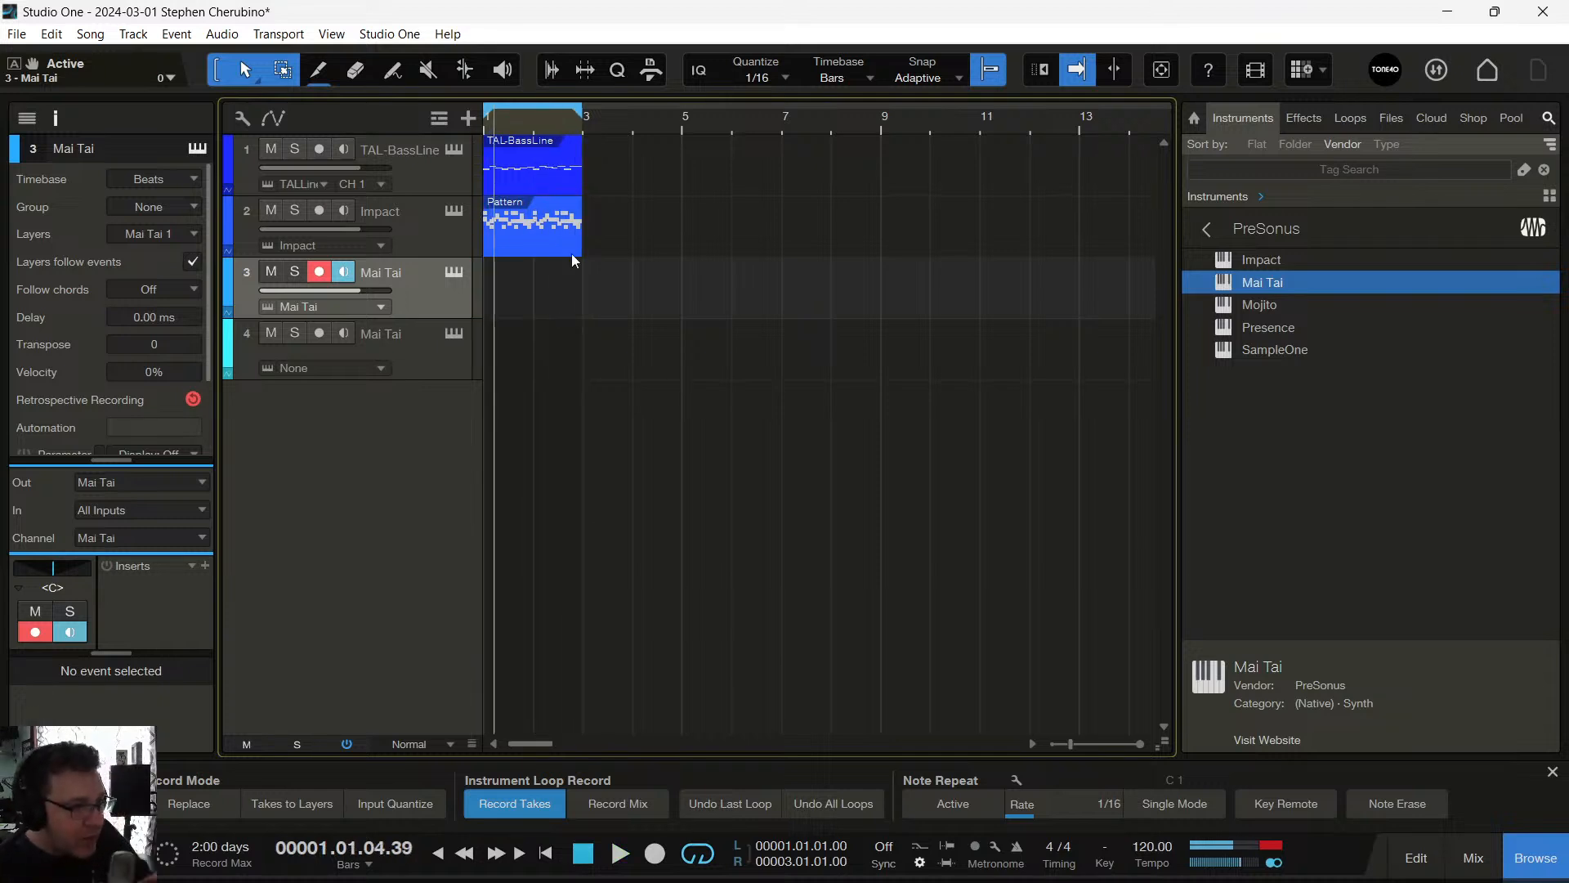
pyautogui.click(193, 399)
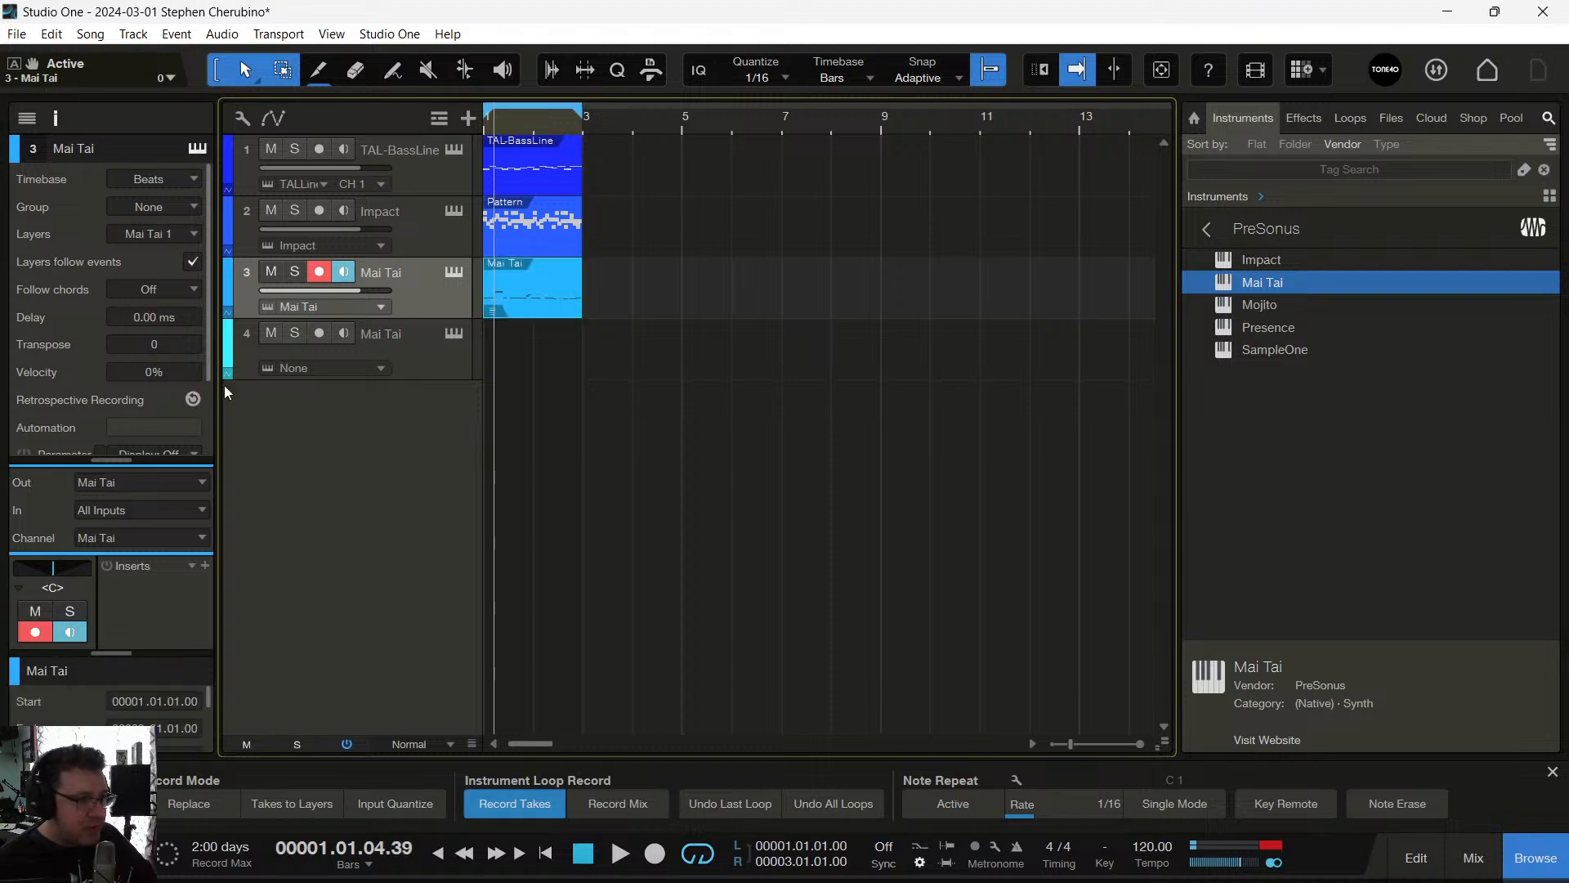
pyautogui.click(489, 309)
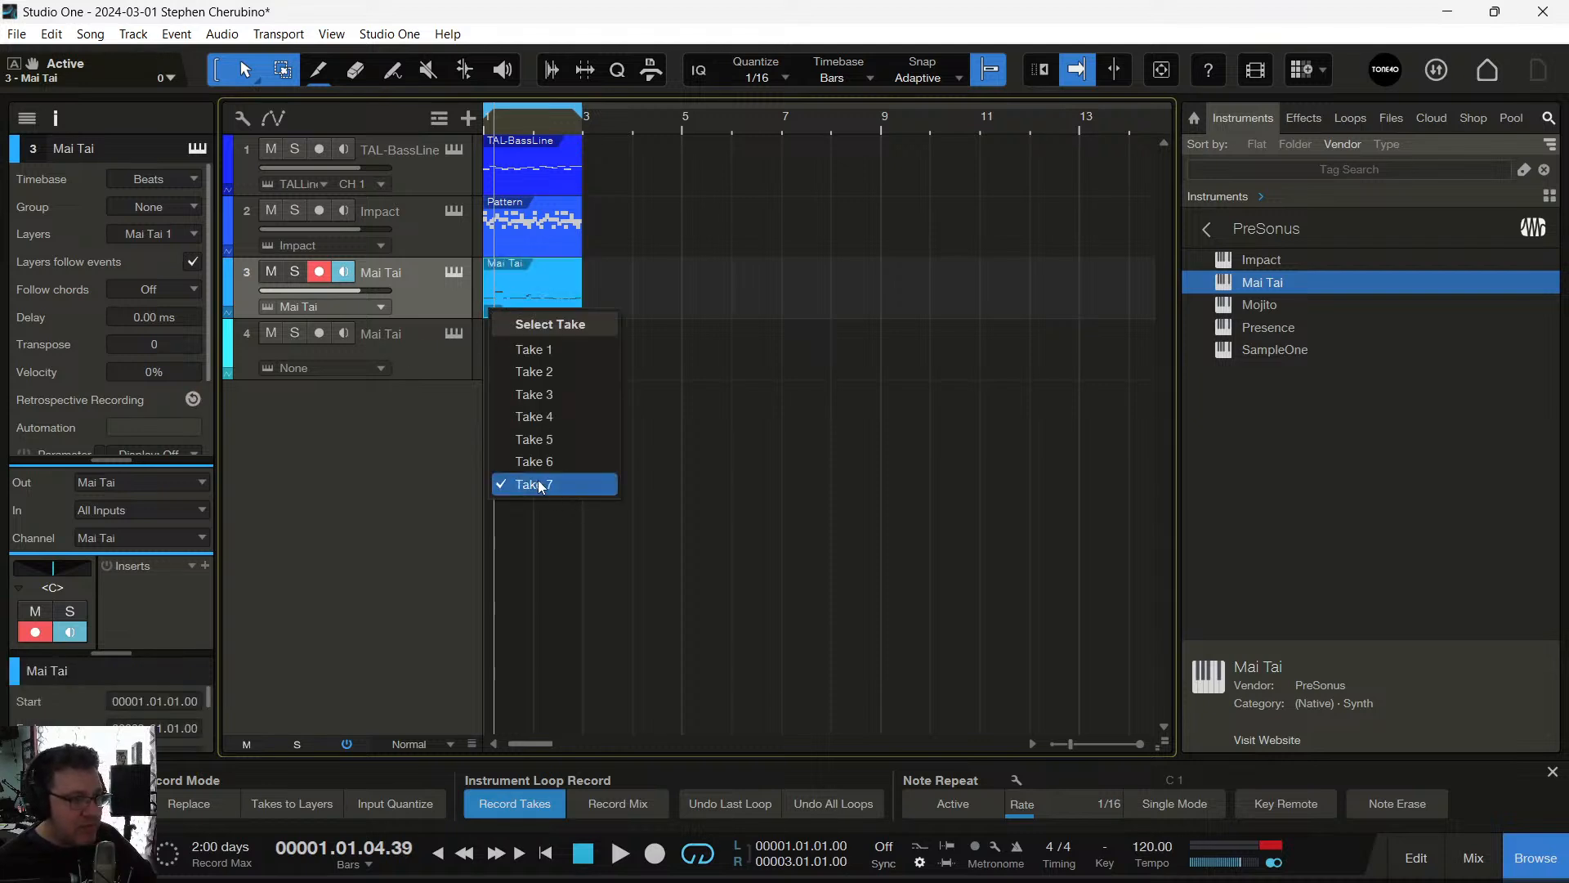
pyautogui.click(540, 279)
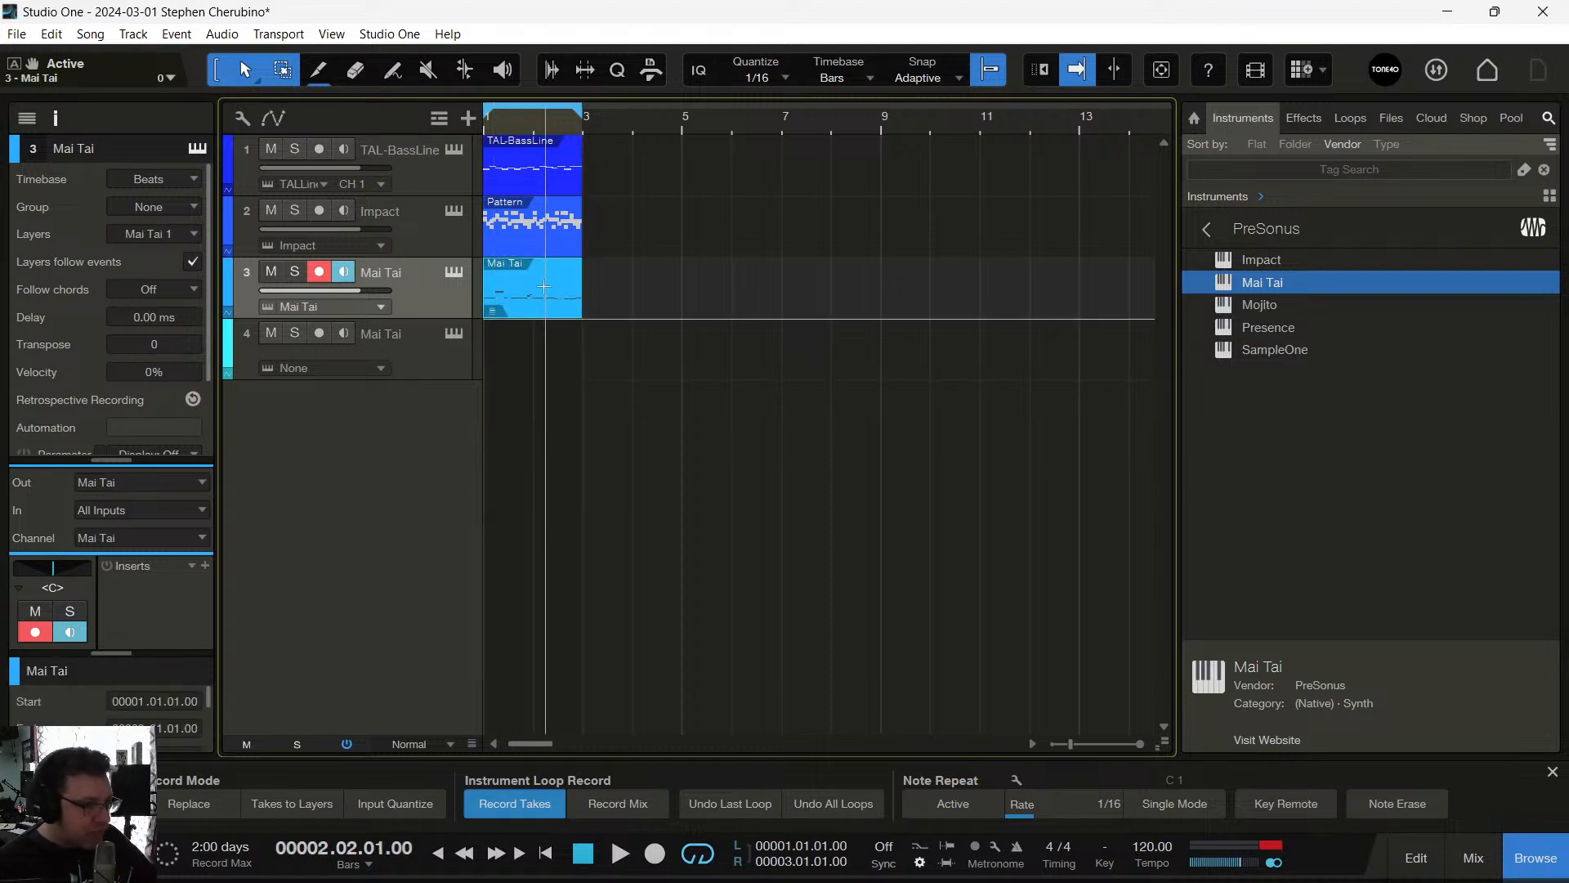
# Play the loop and, in the Mai Tai editor, set the ENV 2 modulation amount for filter cutoff to 8.5%
pyautogui.press('space')
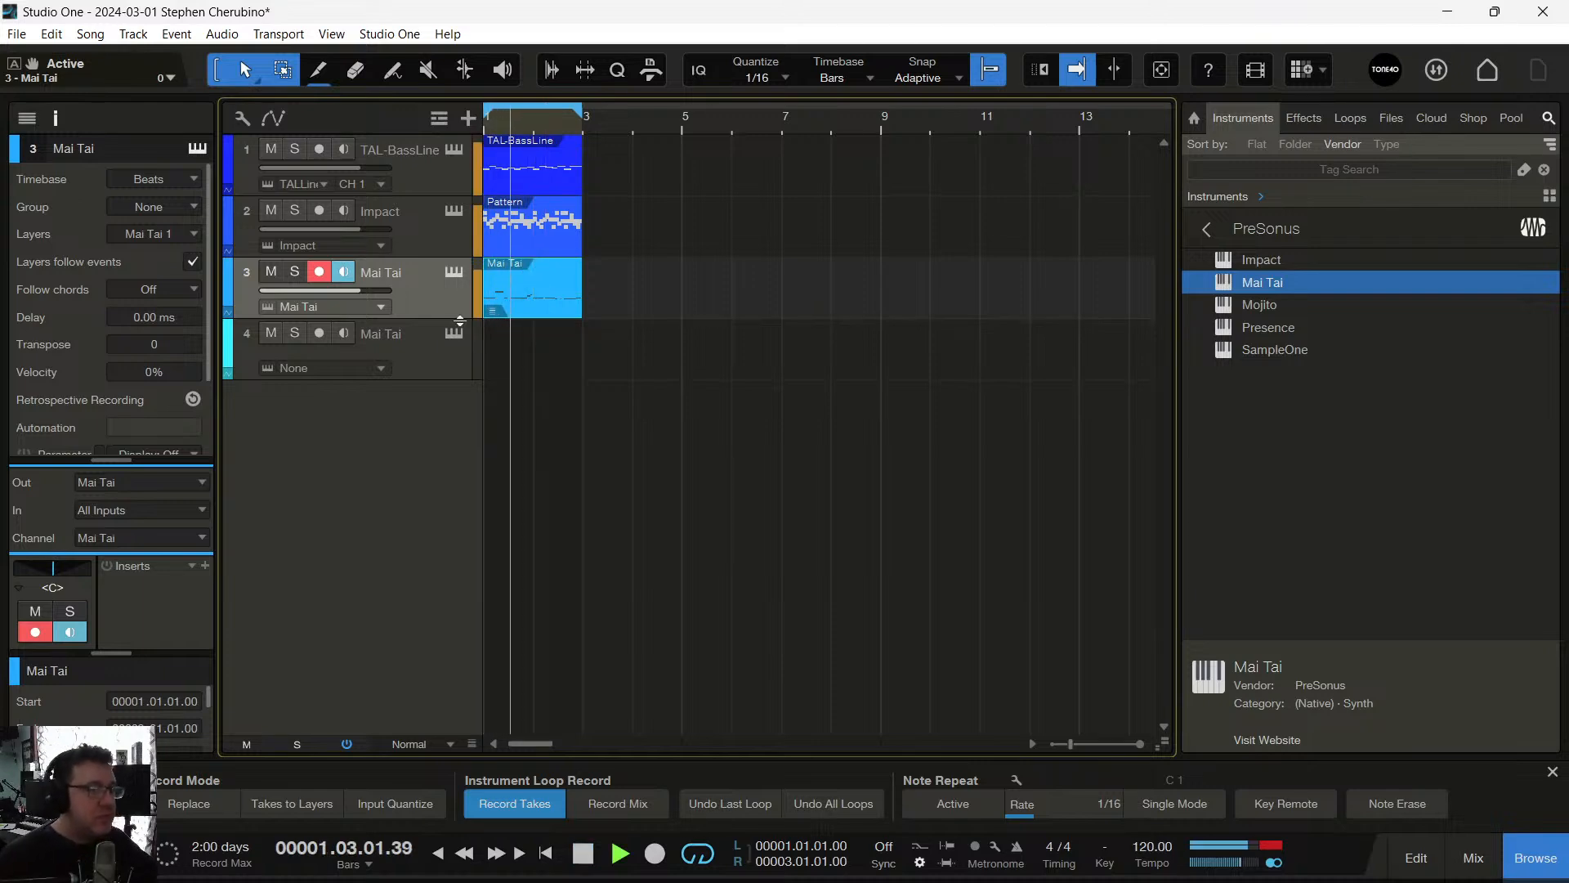
pyautogui.click(454, 274)
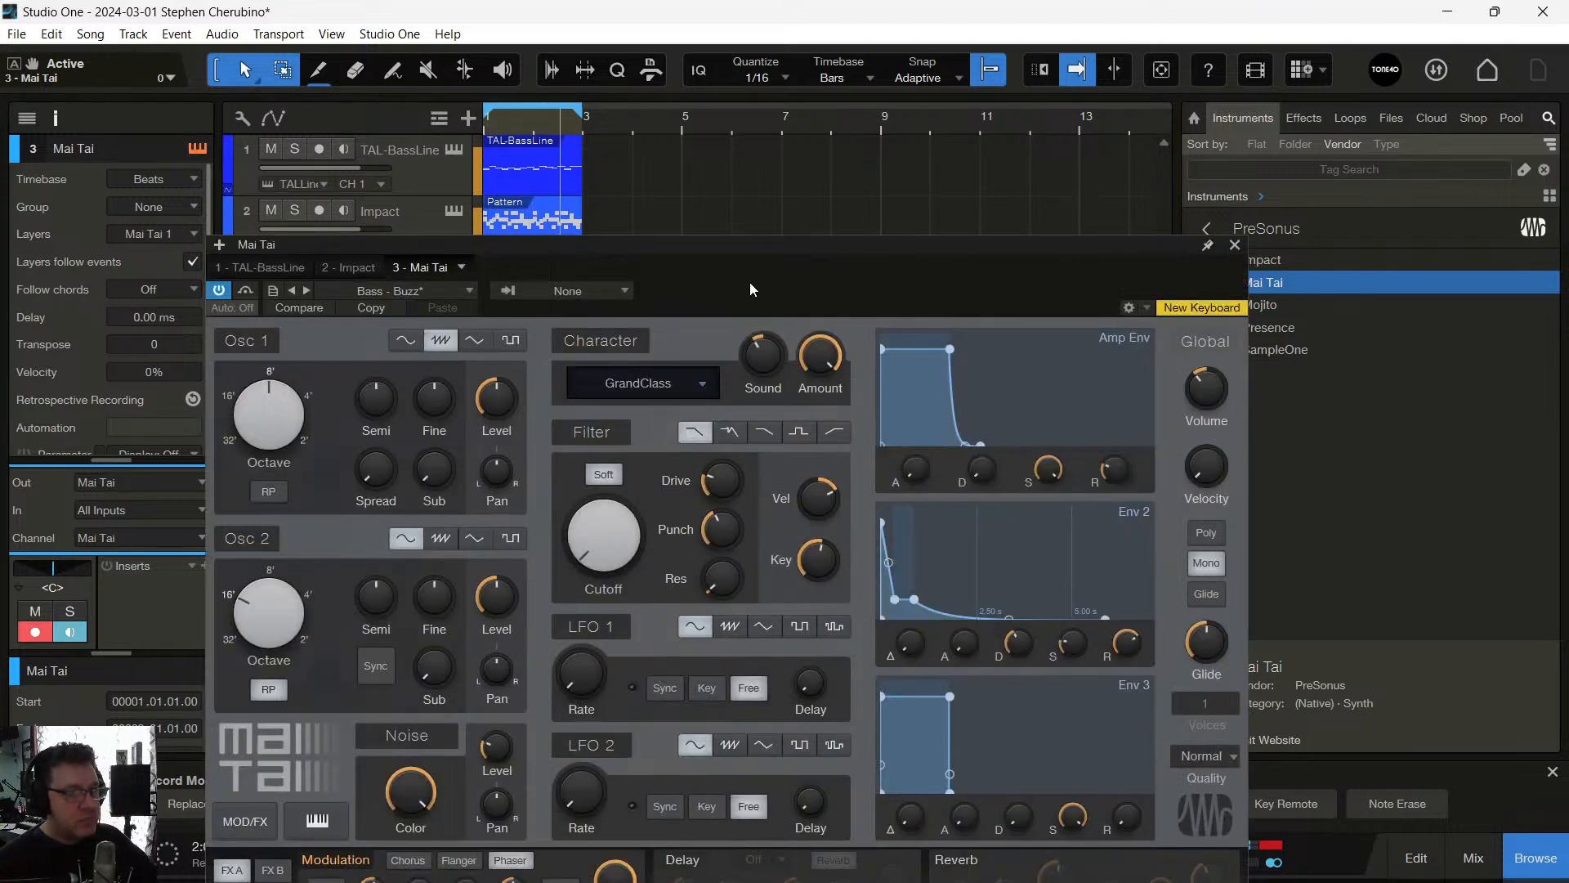
pyautogui.moveTo(739, 248); pyautogui.dragTo(821, 2)
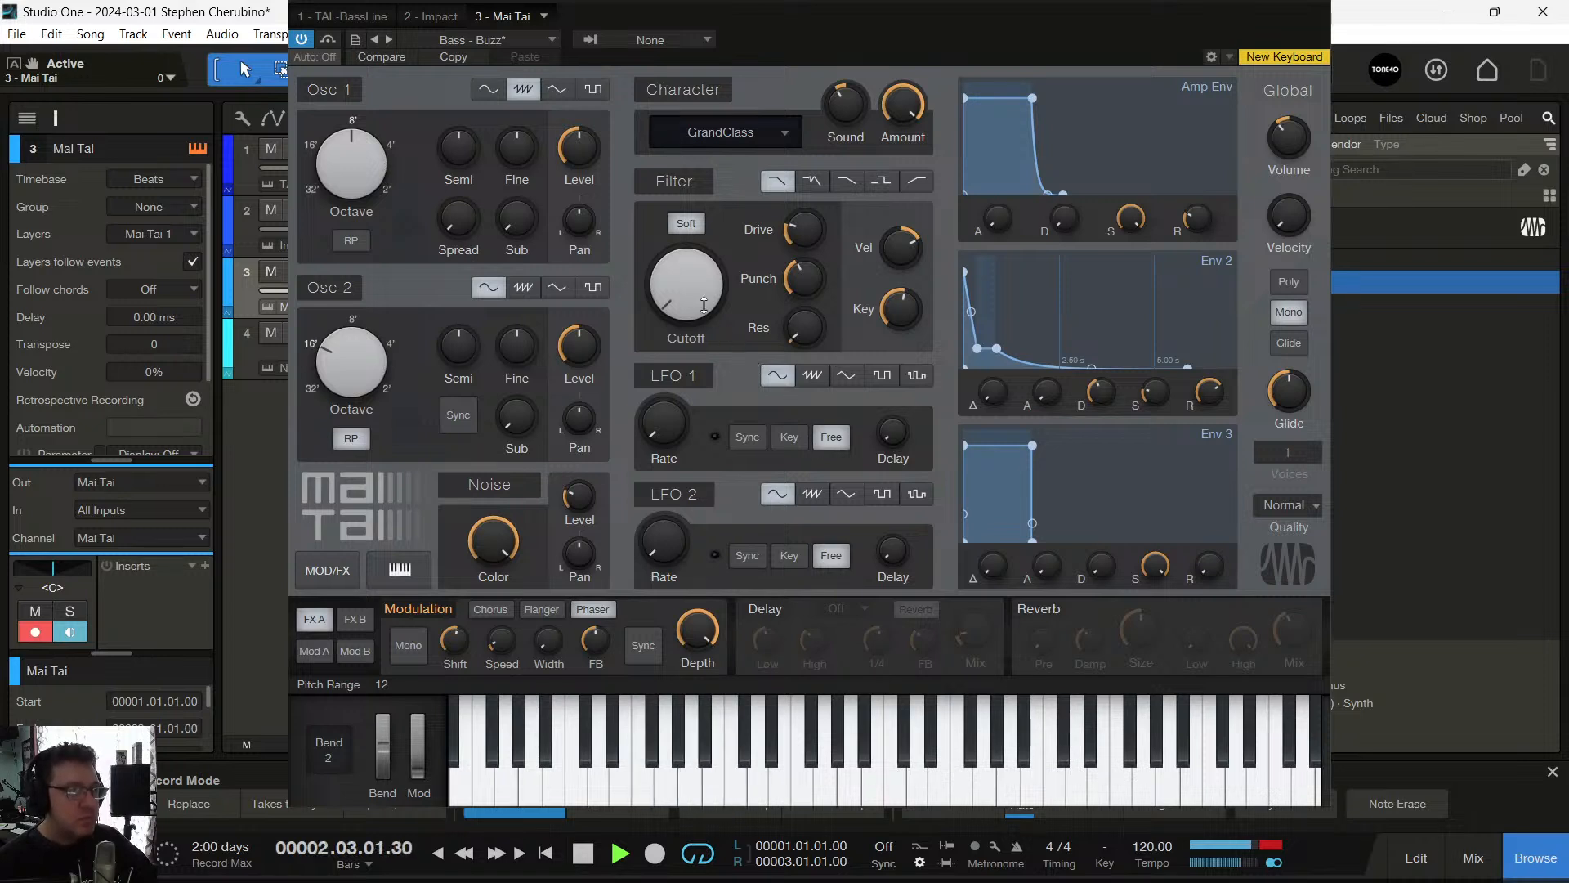
pyautogui.click(314, 651)
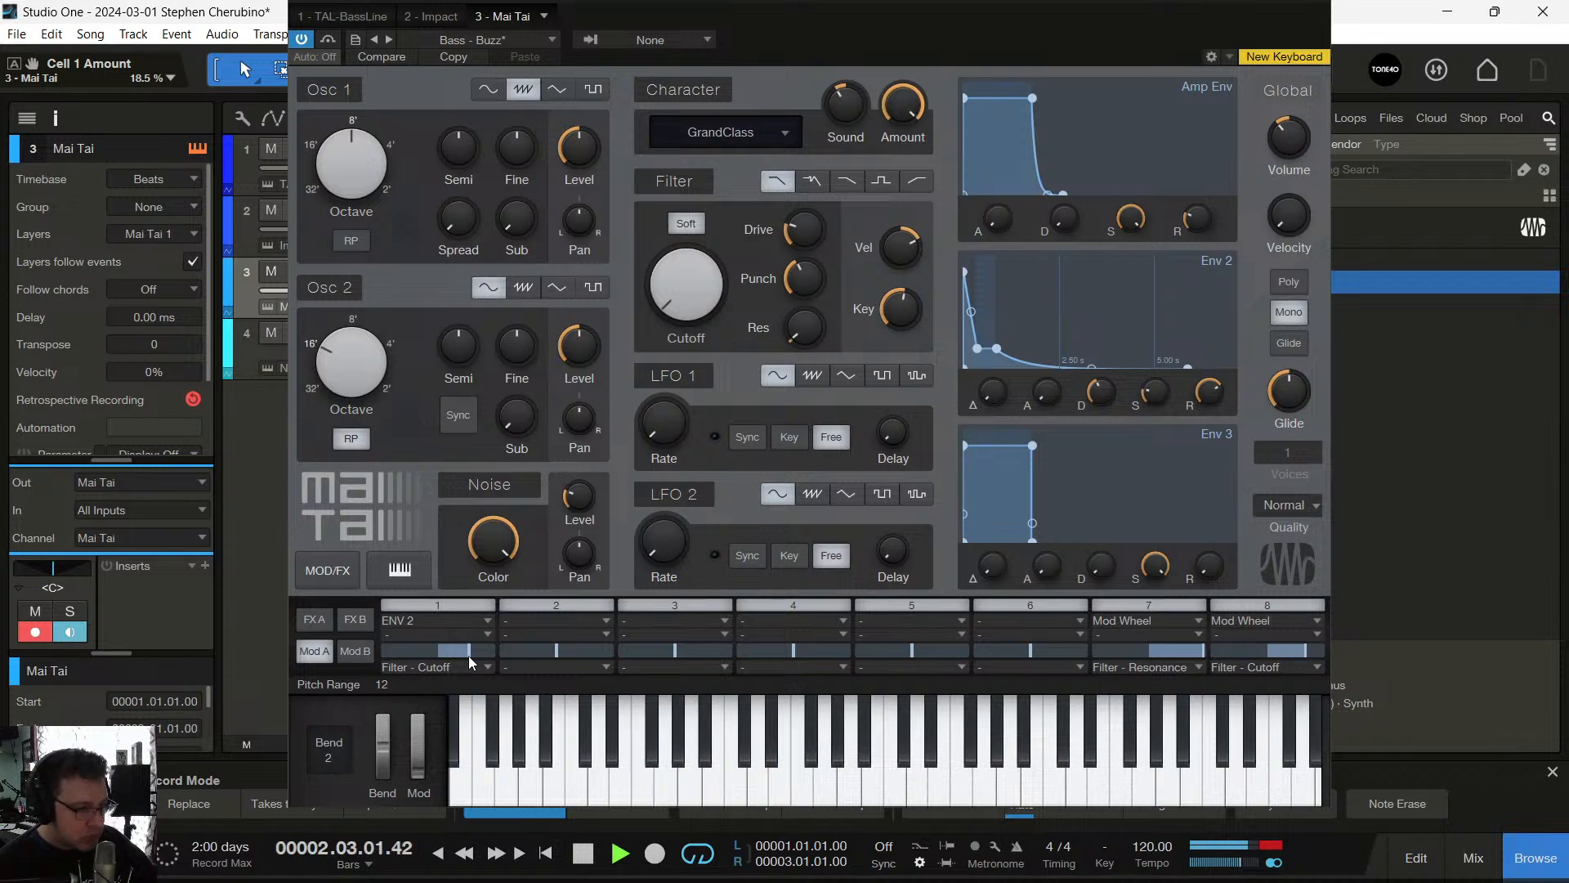
pyautogui.moveTo(471, 662); pyautogui.dragTo(464, 662)
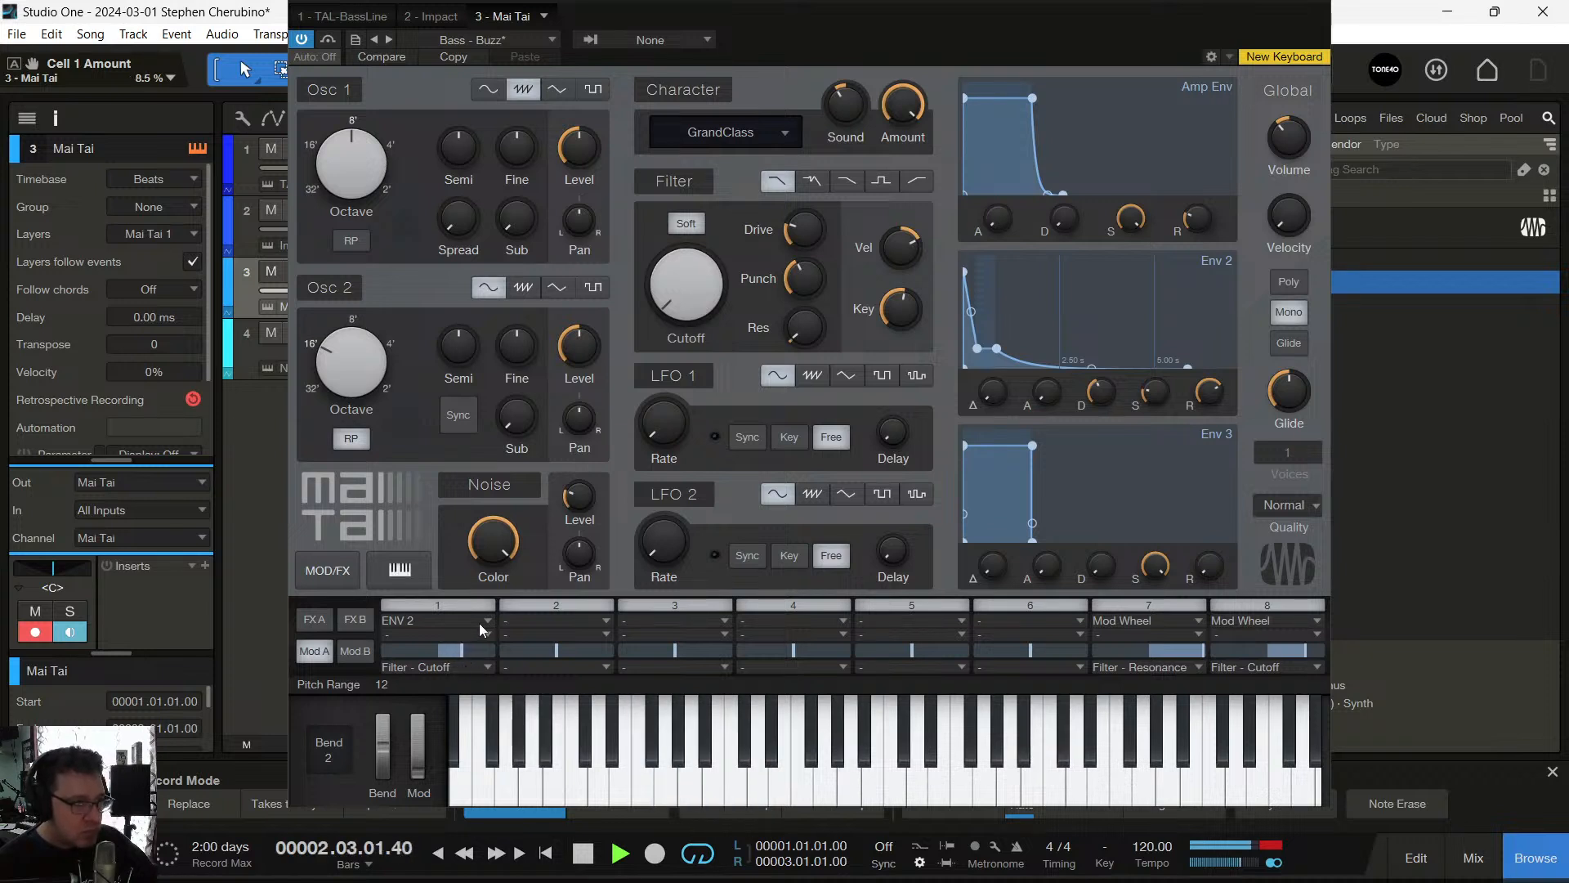
# Raise both Mai Tai oscillators' Sub levels, with Osc 1 at about -0.1 dB, set Osc 2's octave to 8', and close the instrument
pyautogui.moveTo(515, 447); pyautogui.dragTo(505, 263)
pyautogui.moveTo(512, 189); pyautogui.dragTo(517, 15)
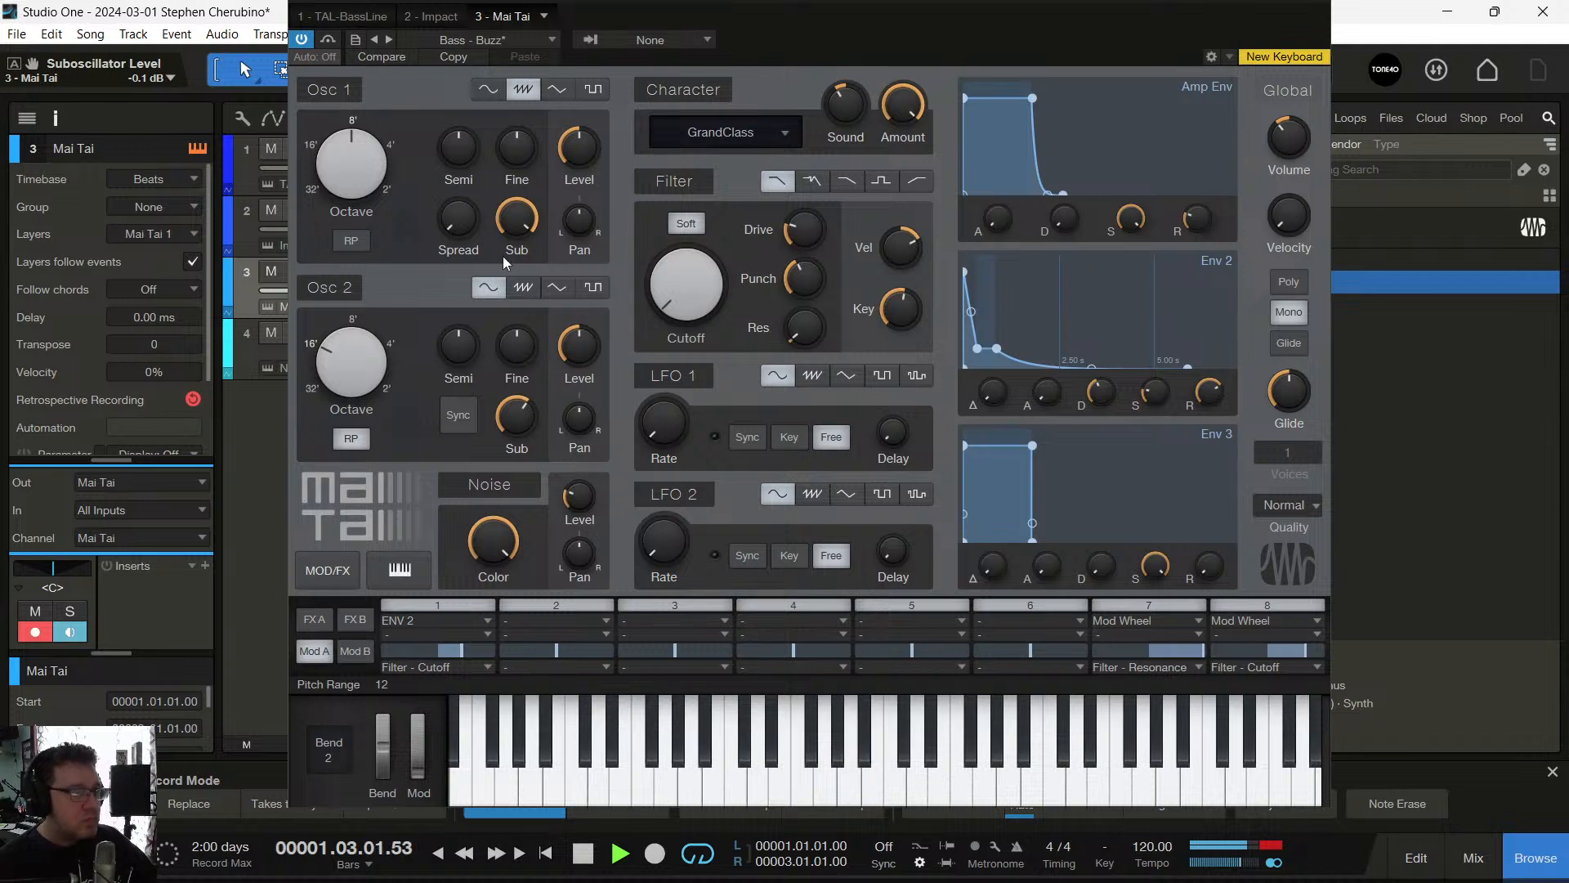
pyautogui.moveTo(353, 364); pyautogui.dragTo(342, 290)
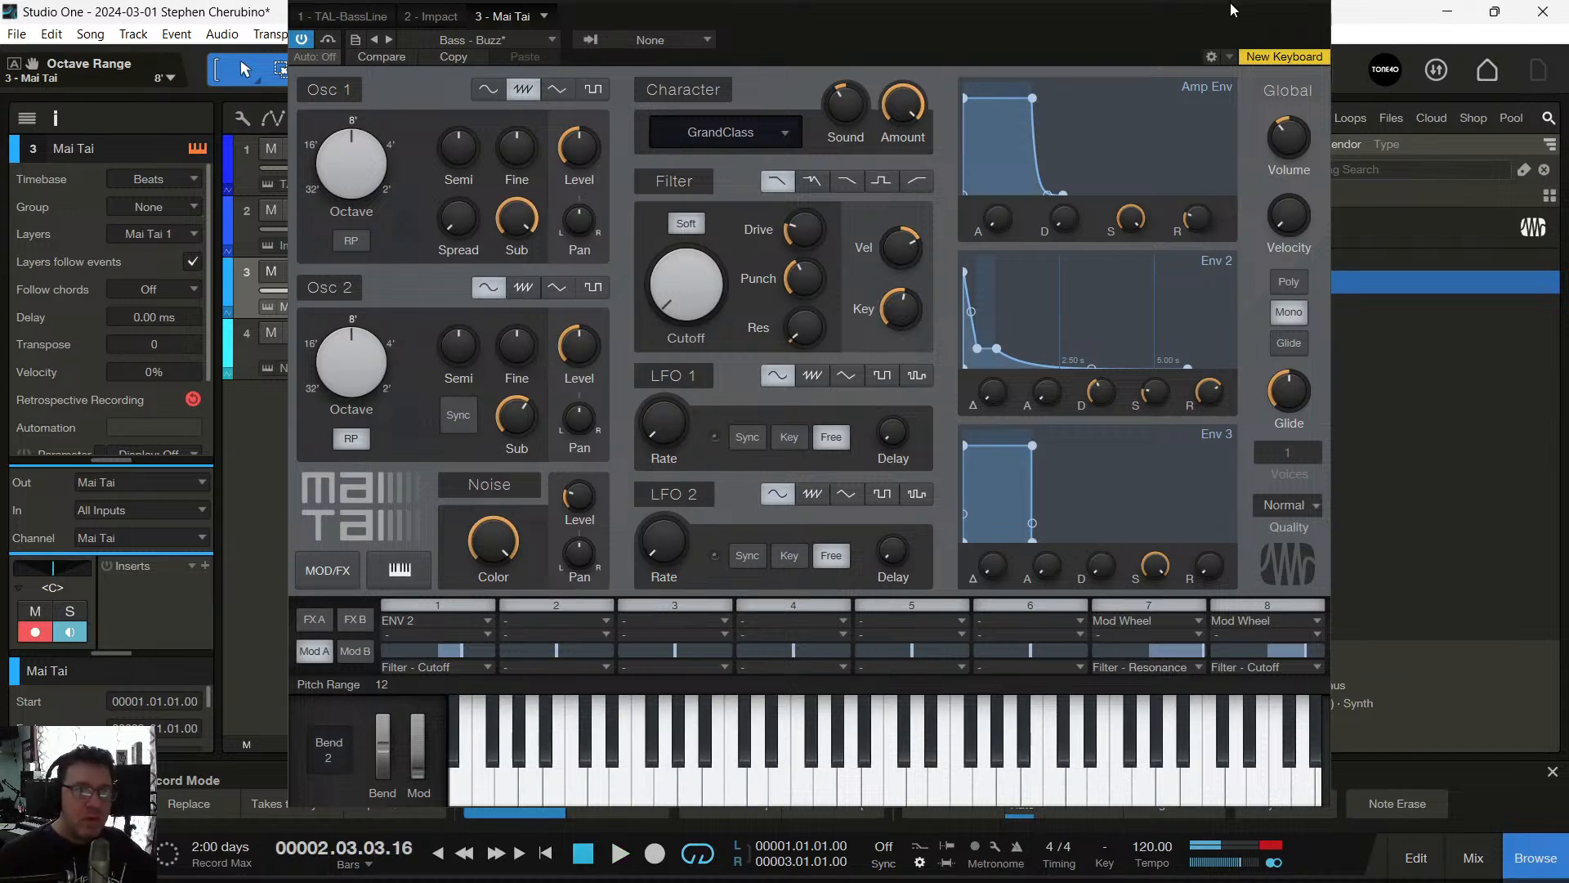
pyautogui.moveTo(1234, 9); pyautogui.dragTo(1210, 66)
pyautogui.click(1283, 54)
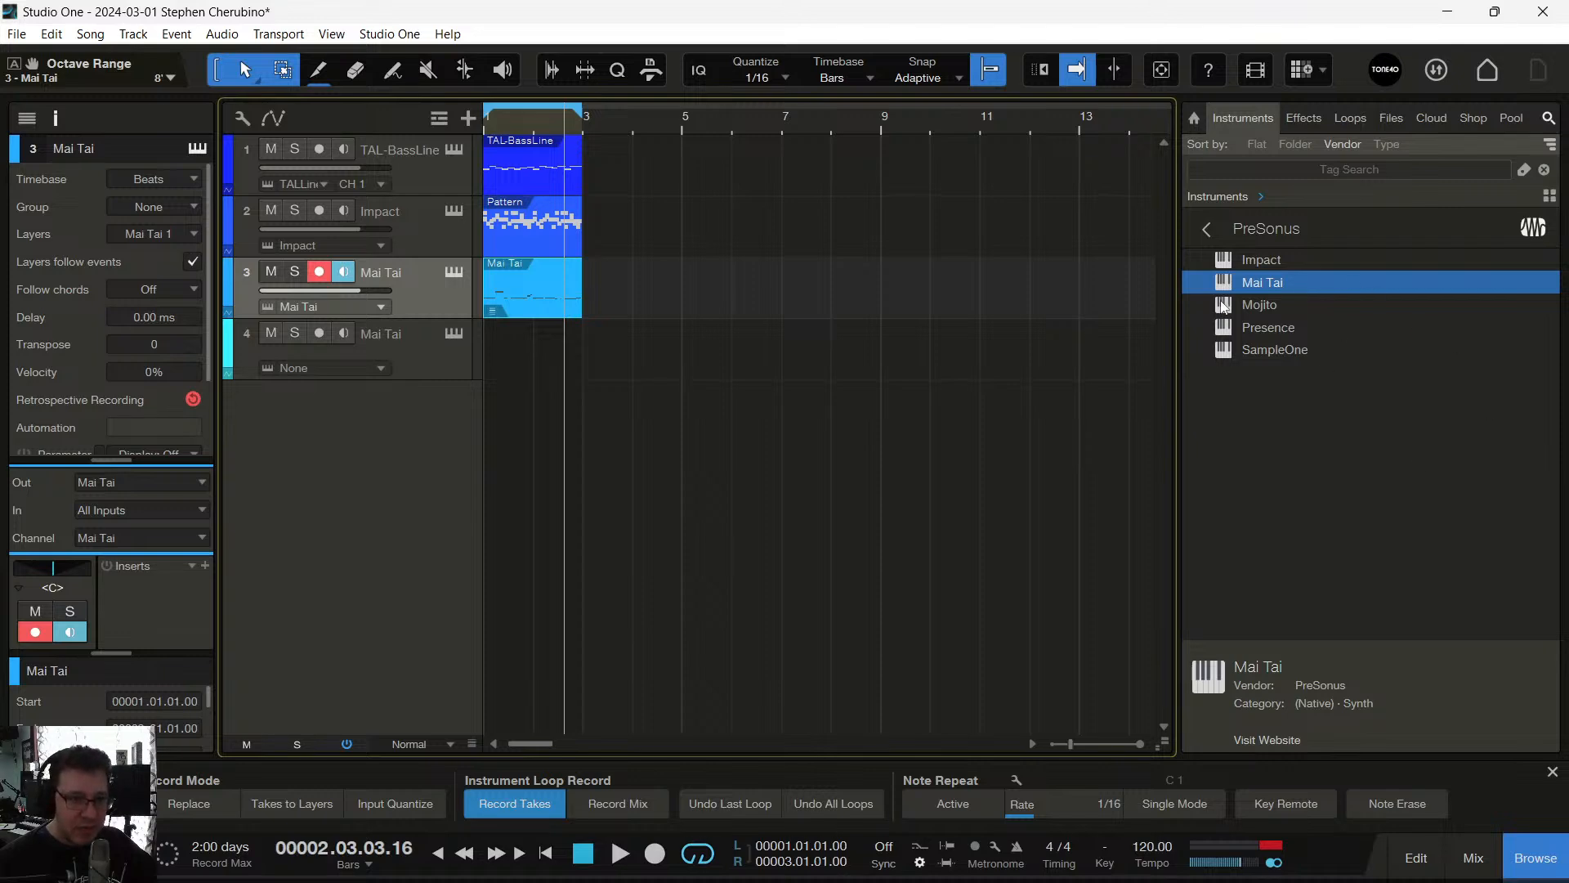
# Load Mojito on track 4, lower its cutoff, and set filter drive to 28% and Envelope To Filter to about -1 Oct -10 st
pyautogui.moveTo(1224, 305); pyautogui.dragTo(525, 332)
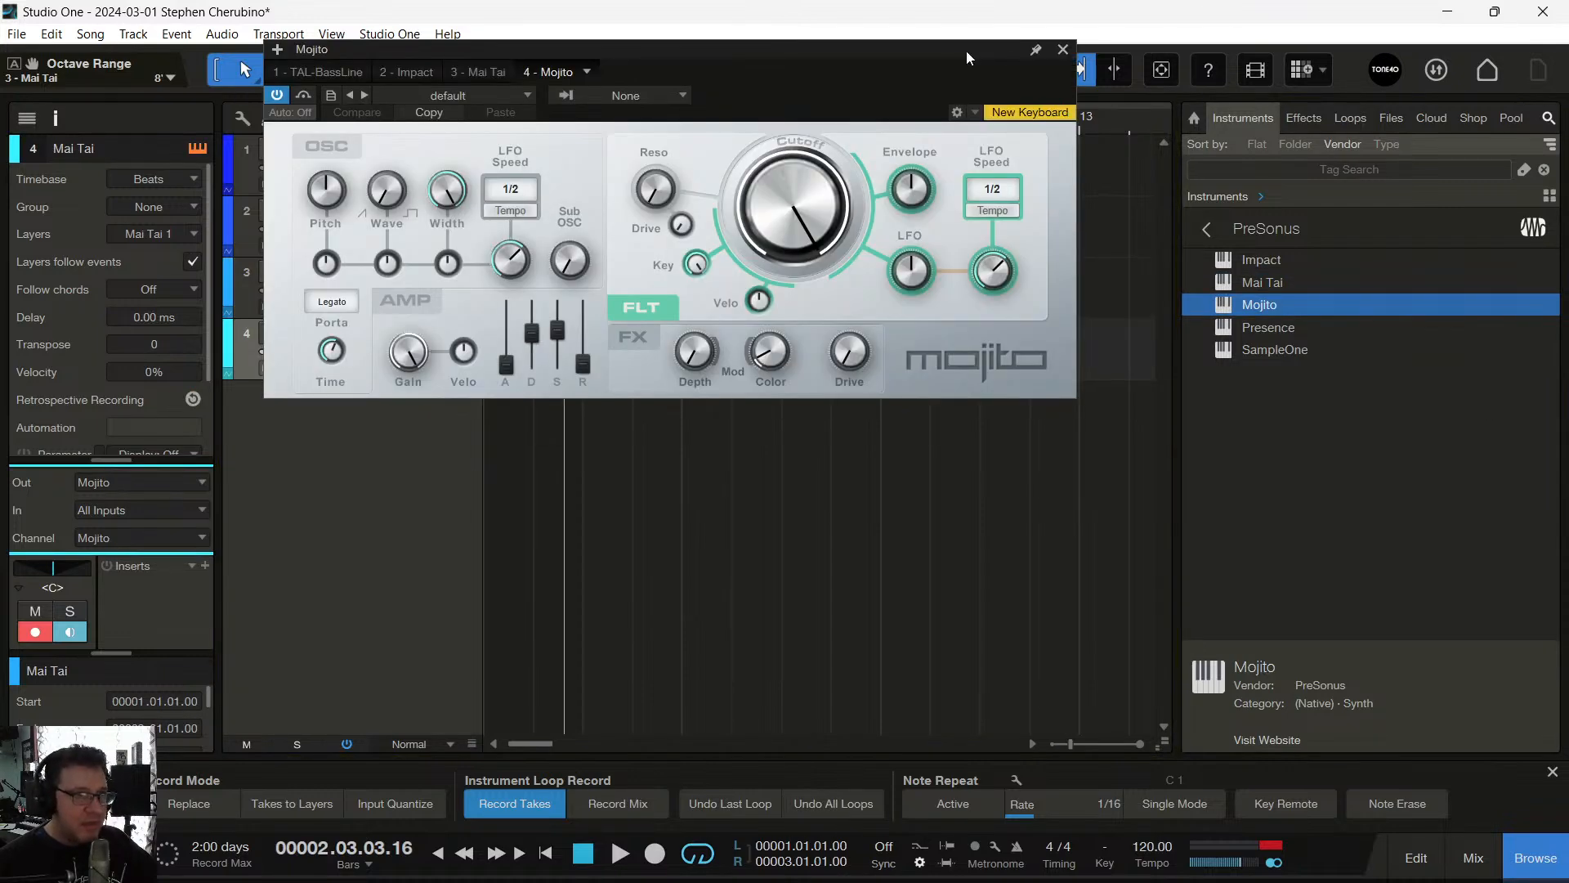
pyautogui.moveTo(966, 51); pyautogui.dragTo(1108, 108)
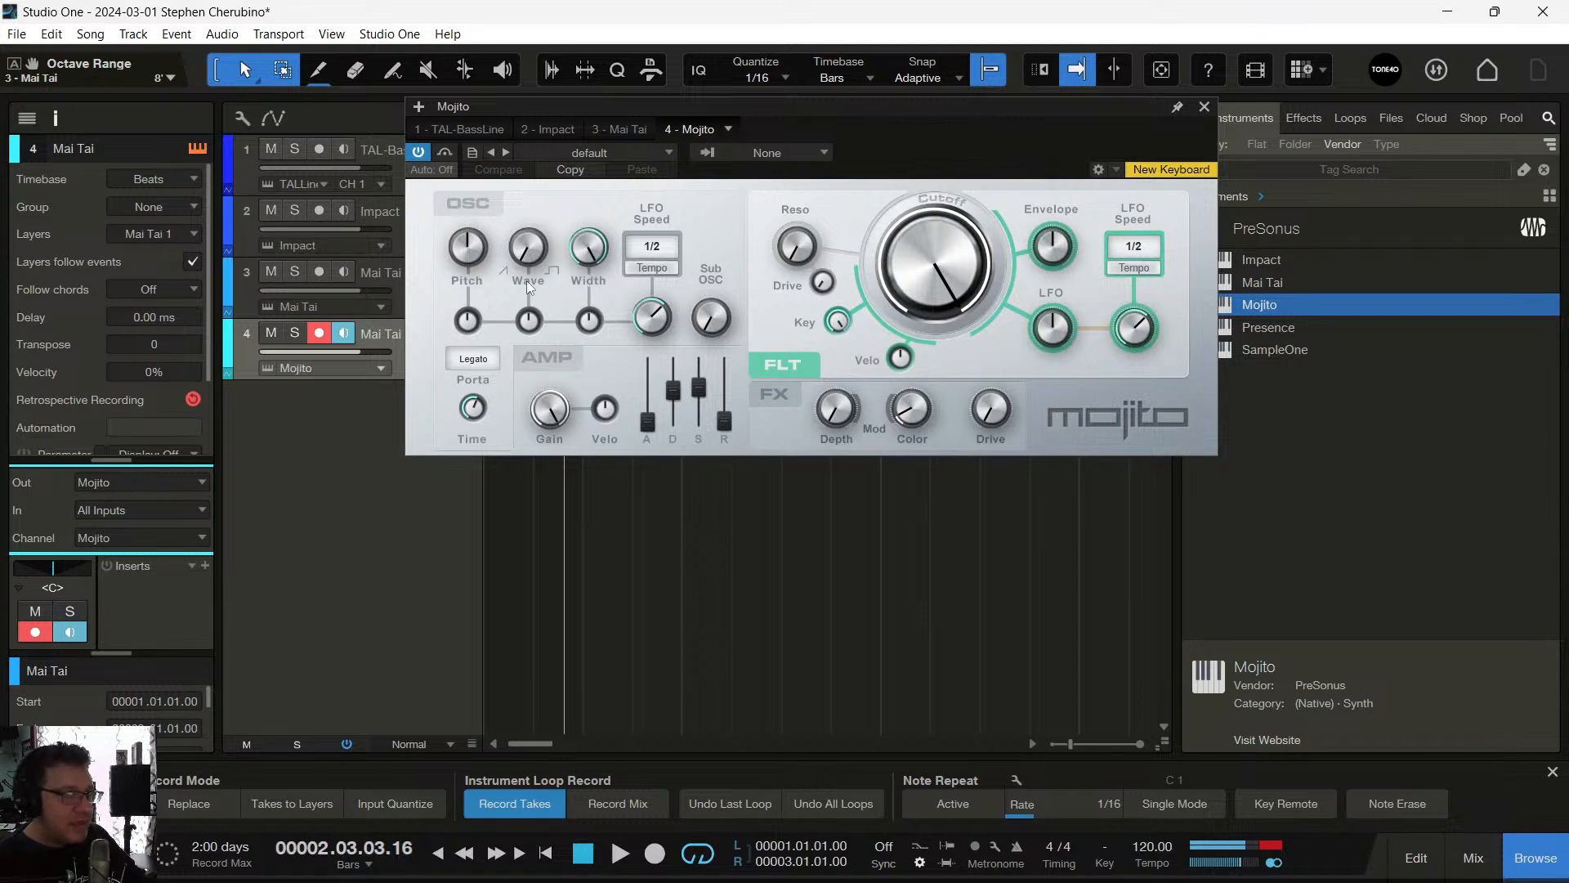
pyautogui.moveTo(944, 272); pyautogui.dragTo(920, 307)
pyautogui.moveTo(1053, 263); pyautogui.dragTo(1041, 150)
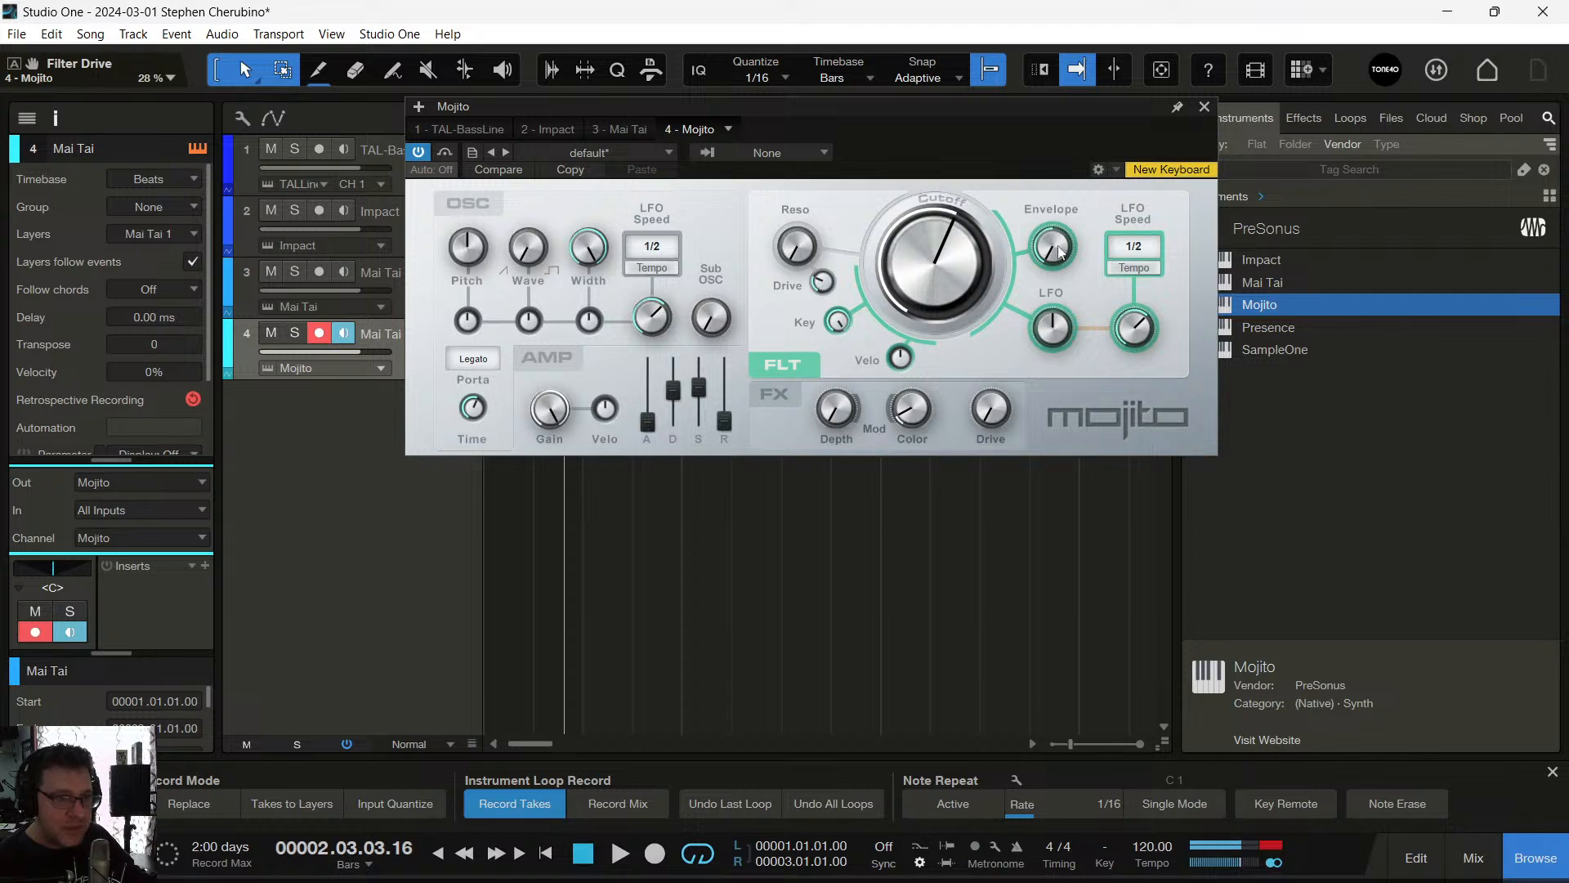
pyautogui.moveTo(1059, 252); pyautogui.dragTo(1030, 153)
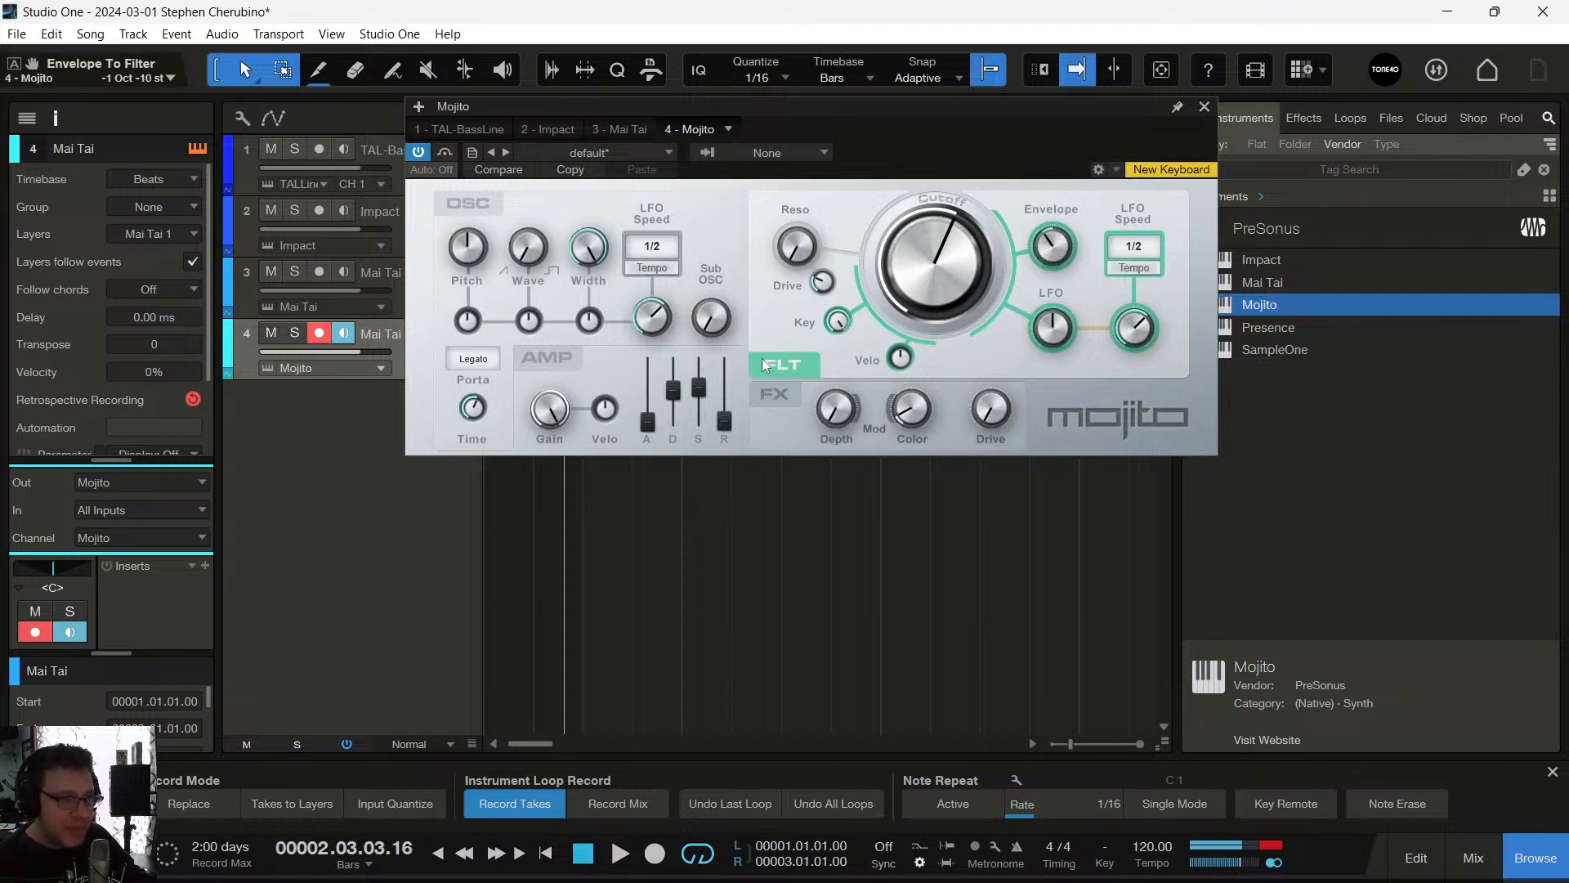
# In Mojito, pull the amp envelope's Sustain to minimum, shorten its Decay, and raise the oscillator's Wave balance and Pitch
pyautogui.moveTo(712, 385); pyautogui.dragTo(720, 488)
pyautogui.moveTo(673, 393)
pyautogui.mouseDown()
pyautogui.moveTo(665, 431)
pyautogui.moveTo(674, 418)
pyautogui.mouseUp()
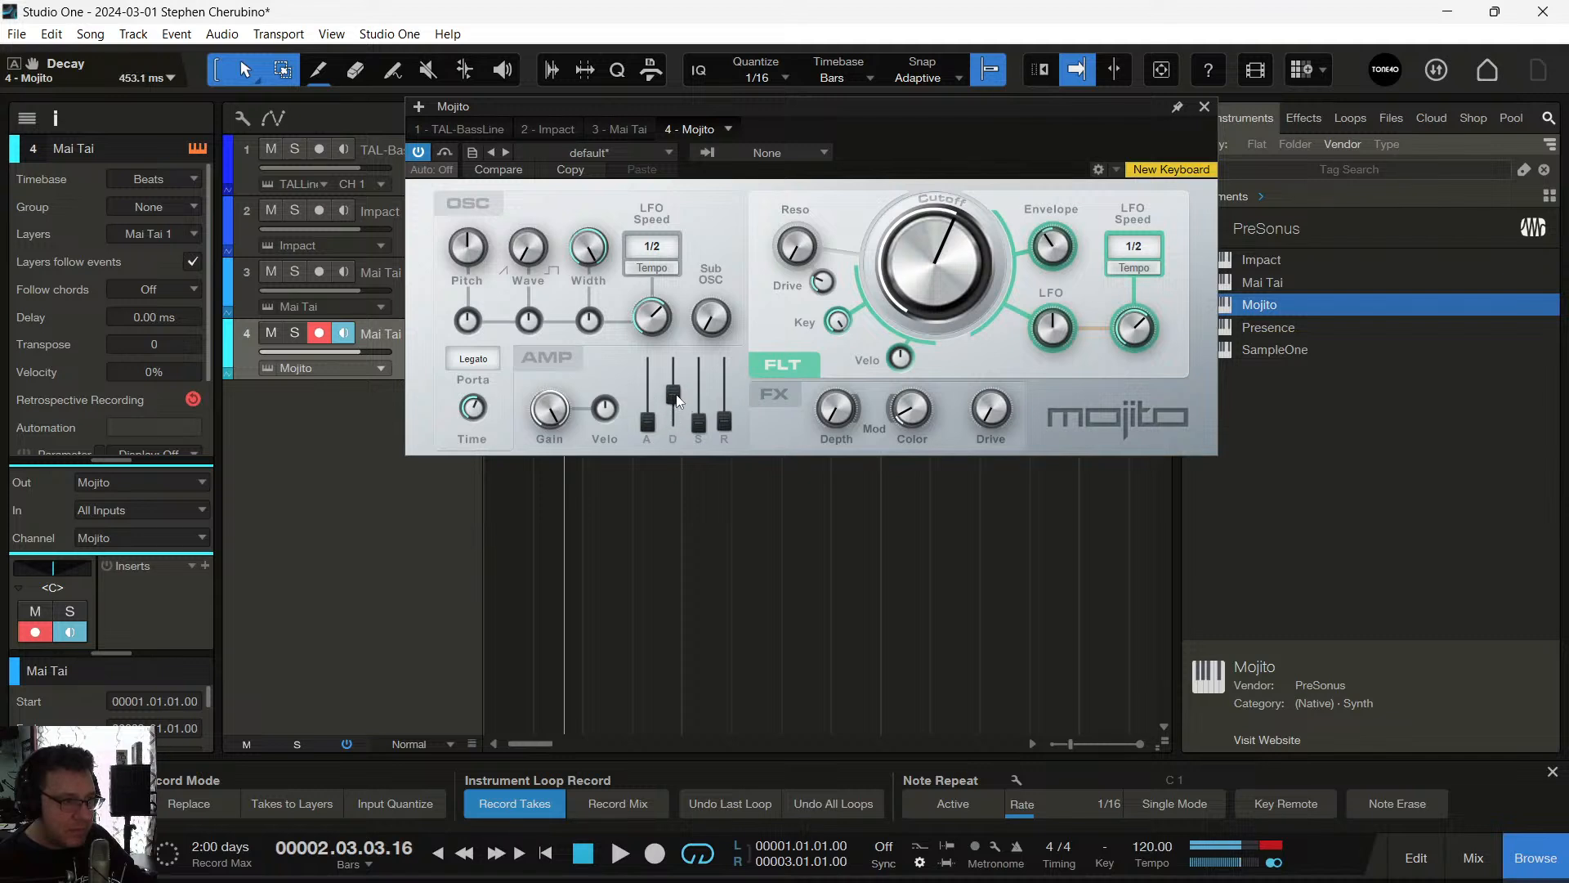
pyautogui.moveTo(528, 247); pyautogui.dragTo(482, 170)
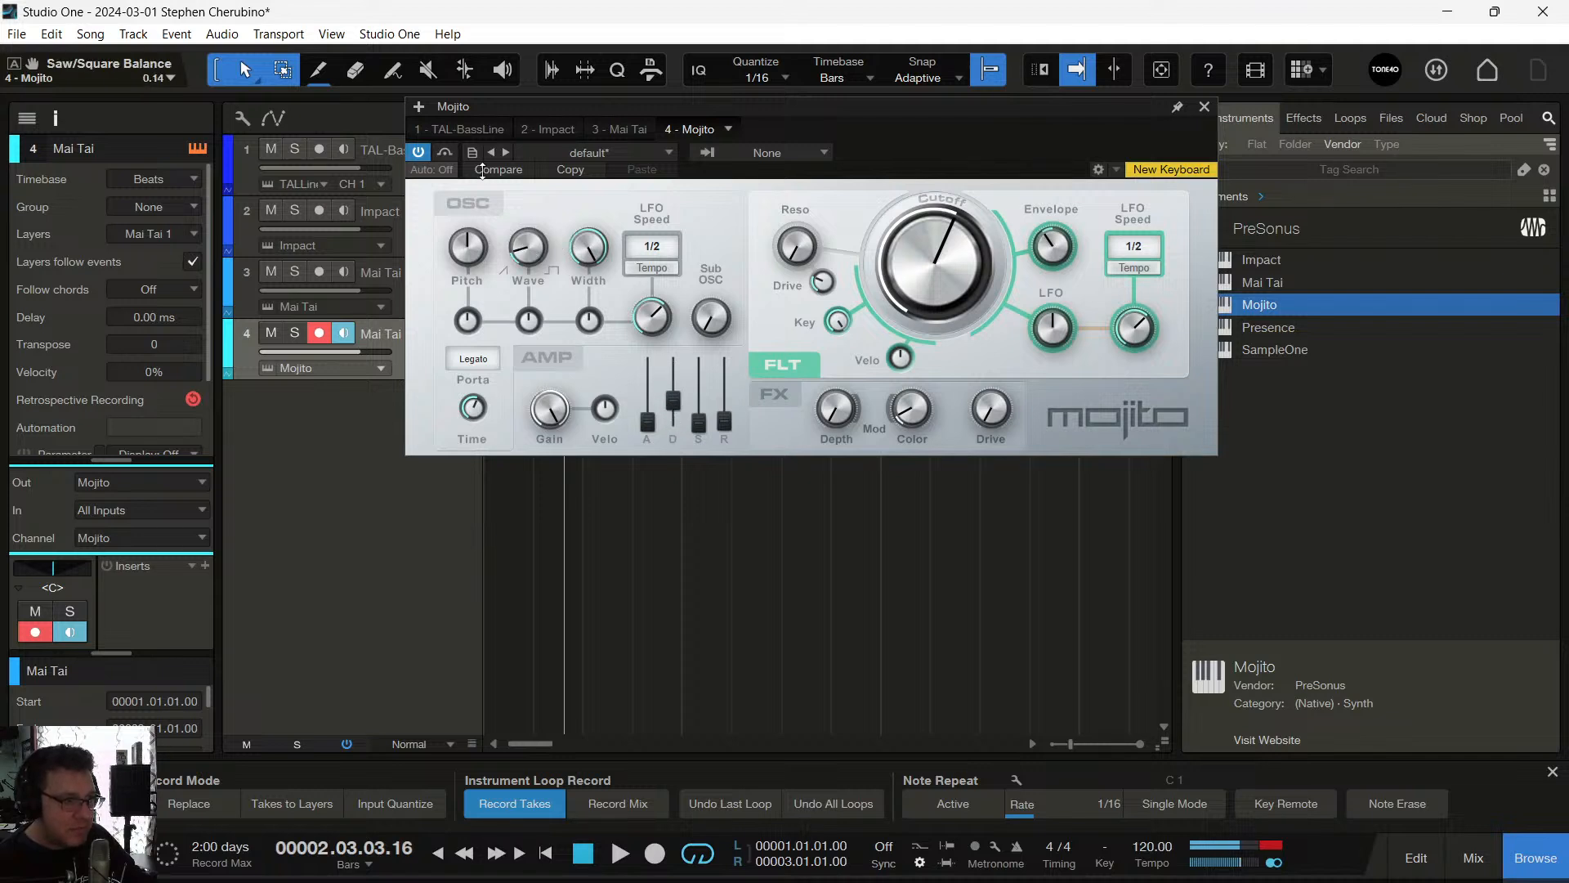
pyautogui.moveTo(447, 256); pyautogui.dragTo(450, 194)
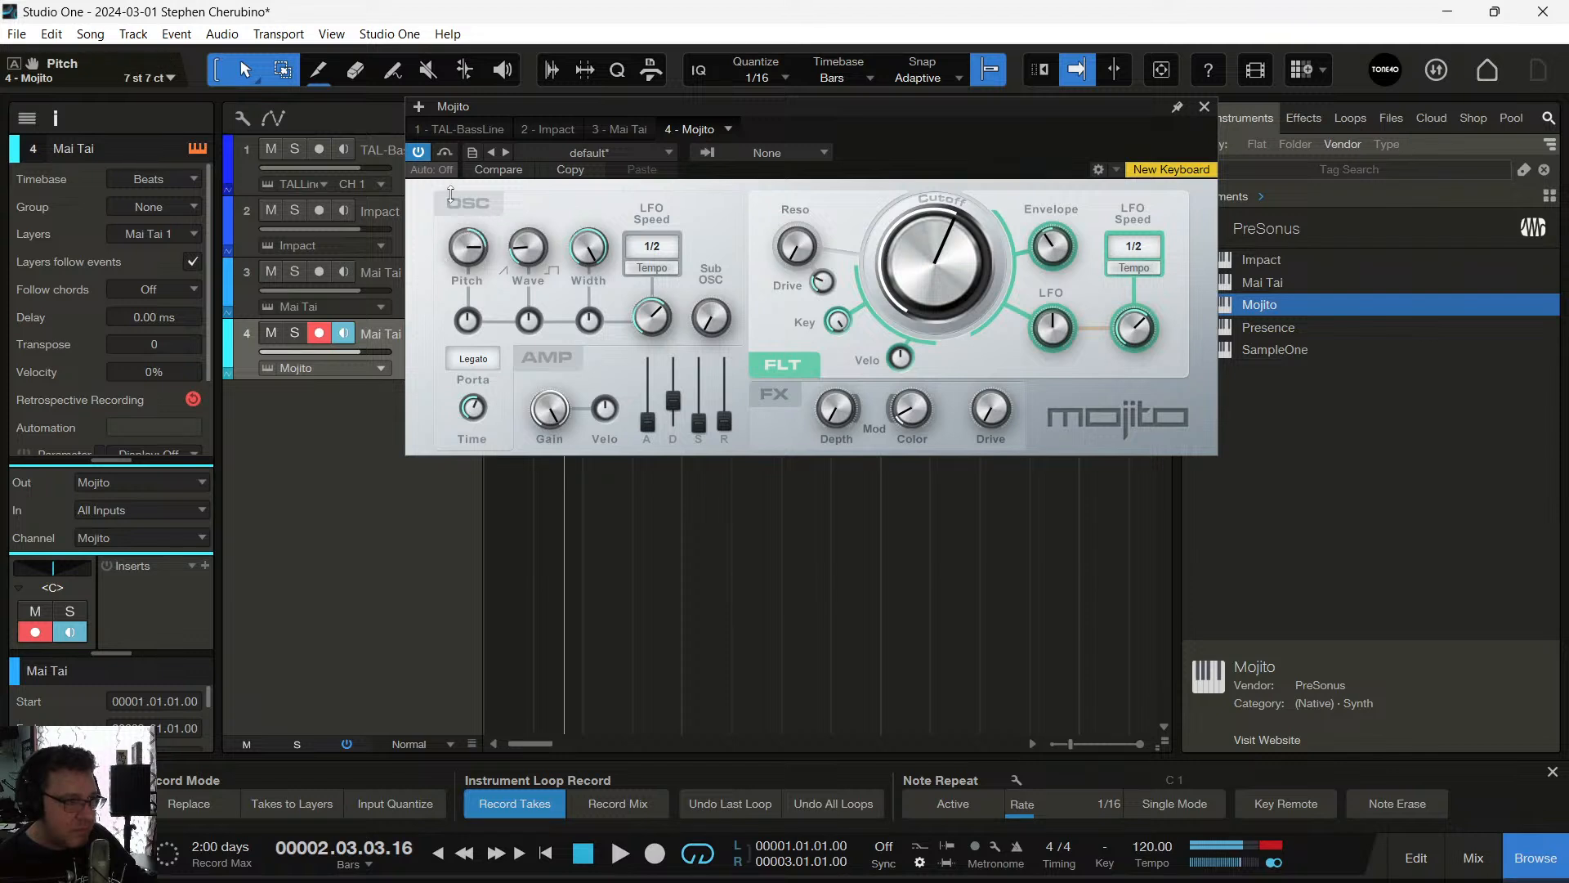
# Set Mojito's filter Resonance to 38%, Cutoff Keytracking to 100% and Envelope To Filter to about -2 Oct -6 st, and lower the Cutoff
pyautogui.moveTo(789, 255); pyautogui.dragTo(779, 143)
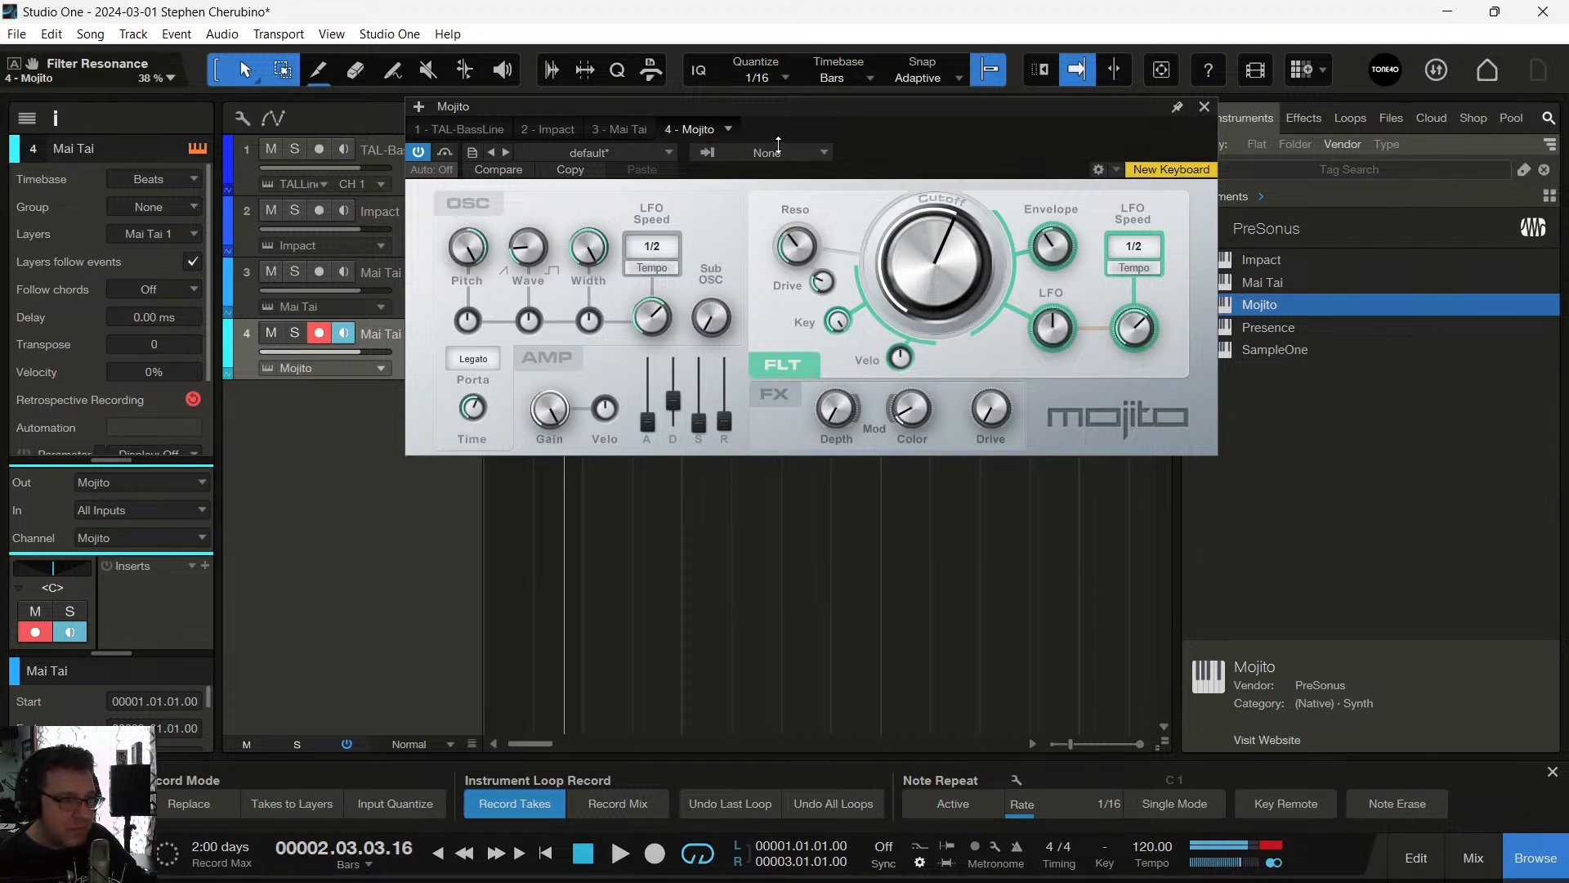
pyautogui.moveTo(837, 320); pyautogui.dragTo(834, 358)
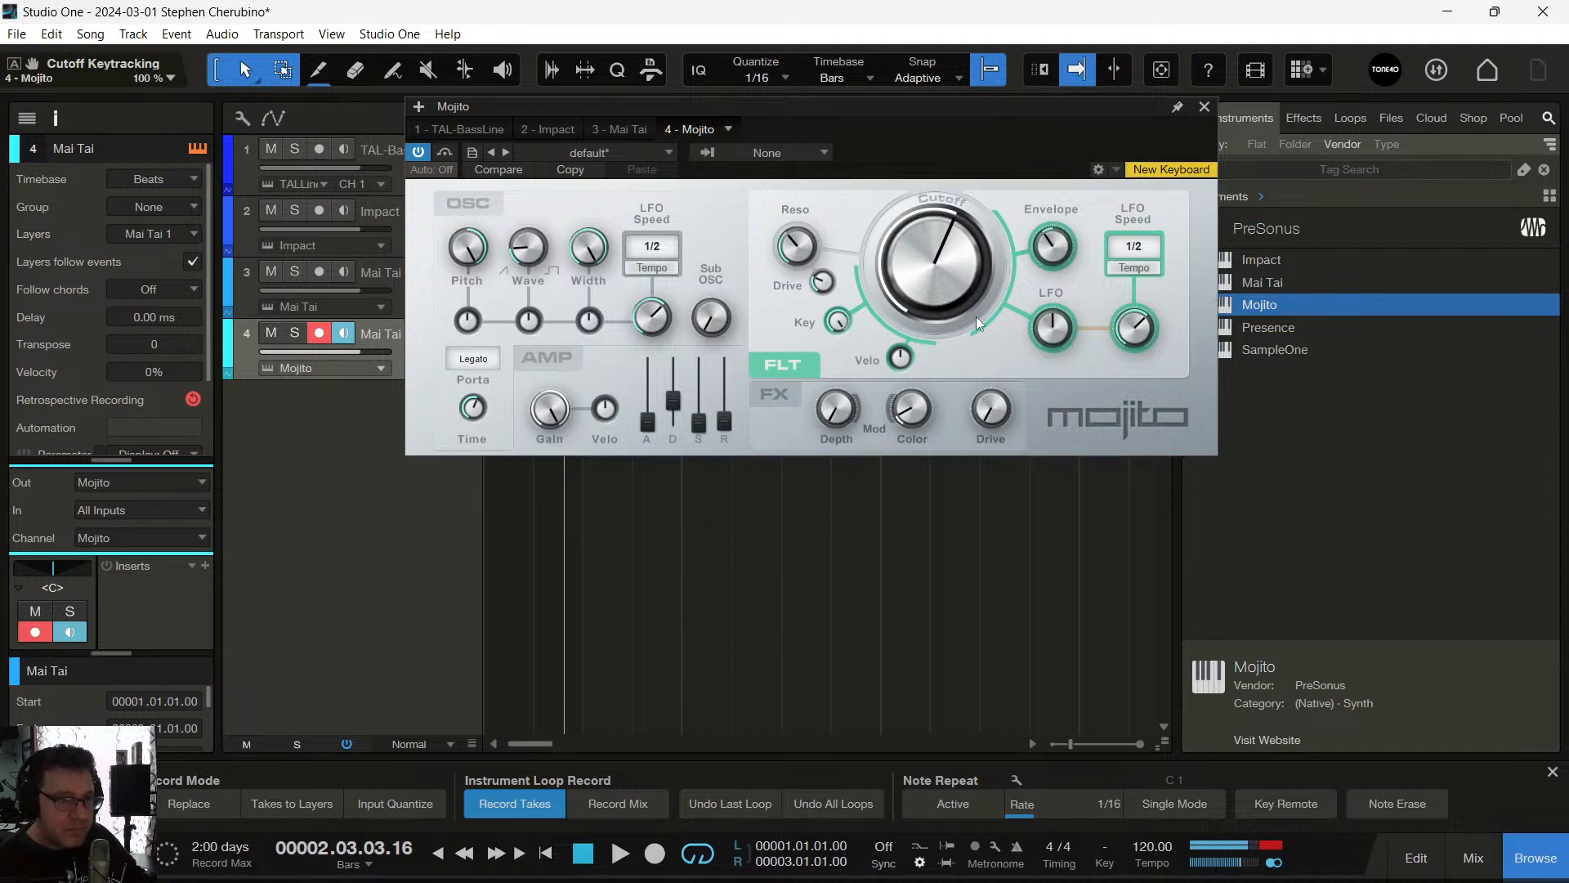
pyautogui.moveTo(1045, 260); pyautogui.dragTo(1028, 231)
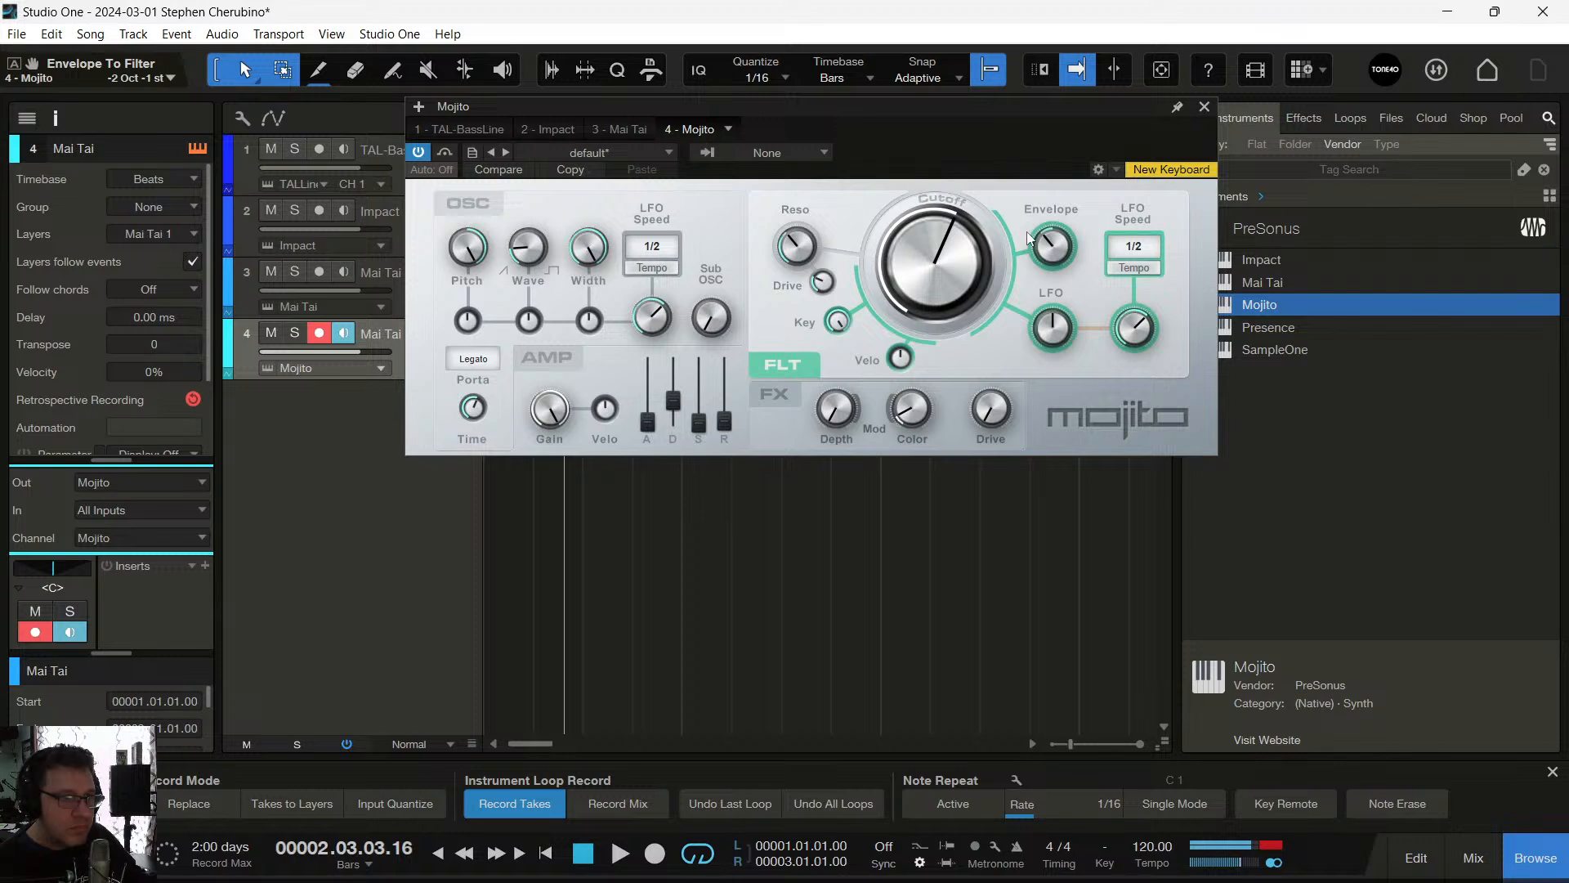
pyautogui.moveTo(936, 260); pyautogui.dragTo(931, 293)
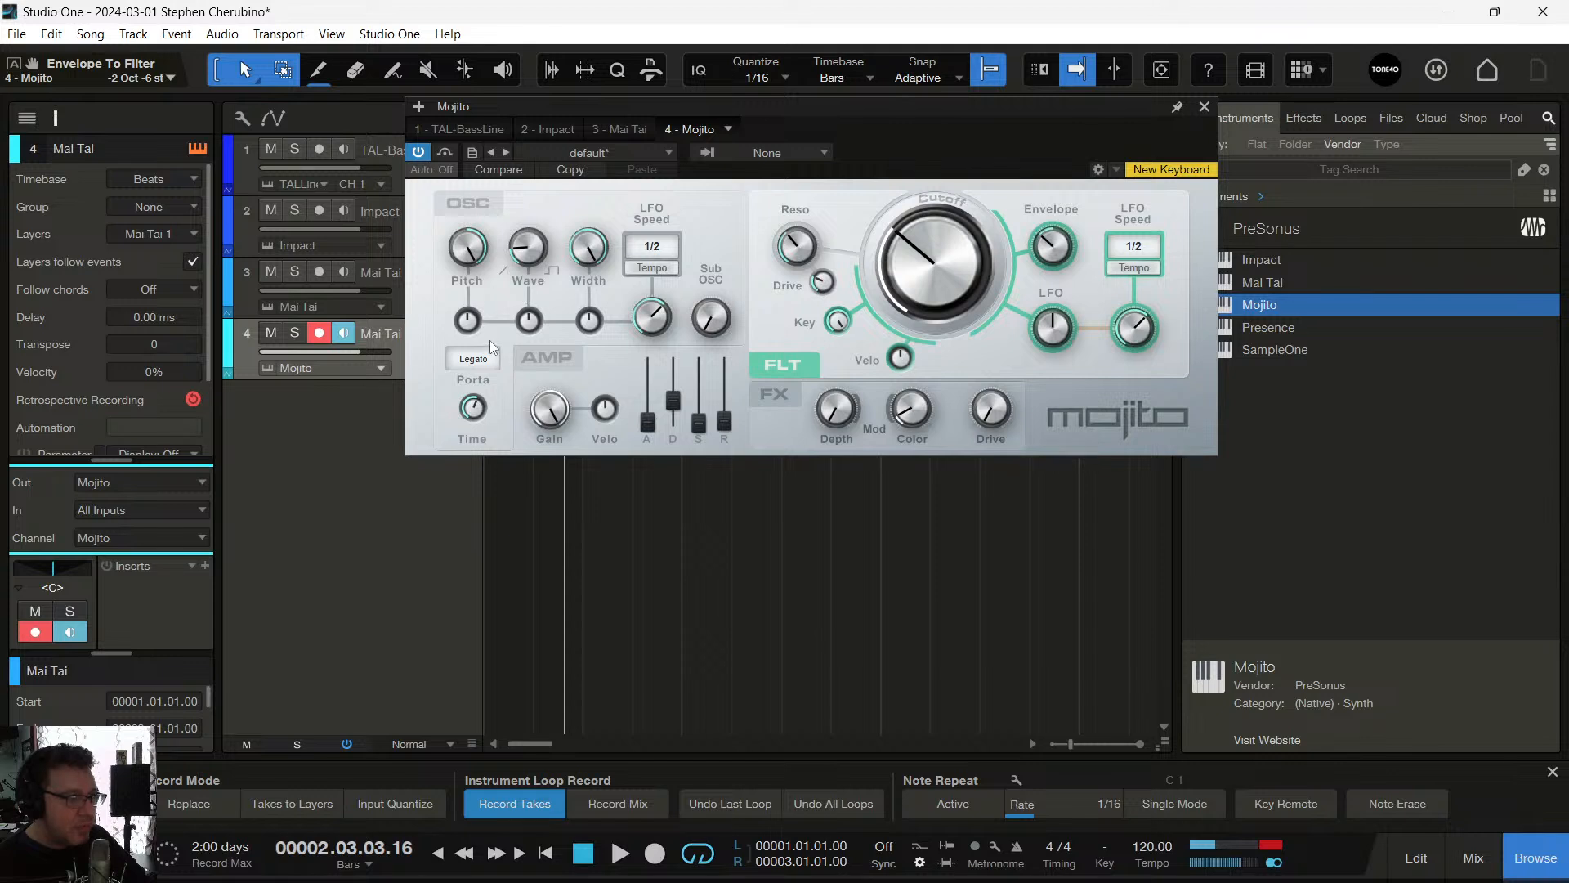
# Turn Mojito's portamento off, set FX Drive to 20% and Modulation Color to about 7.63, and close the instrument
pyautogui.click(472, 362)
pyautogui.click(492, 387)
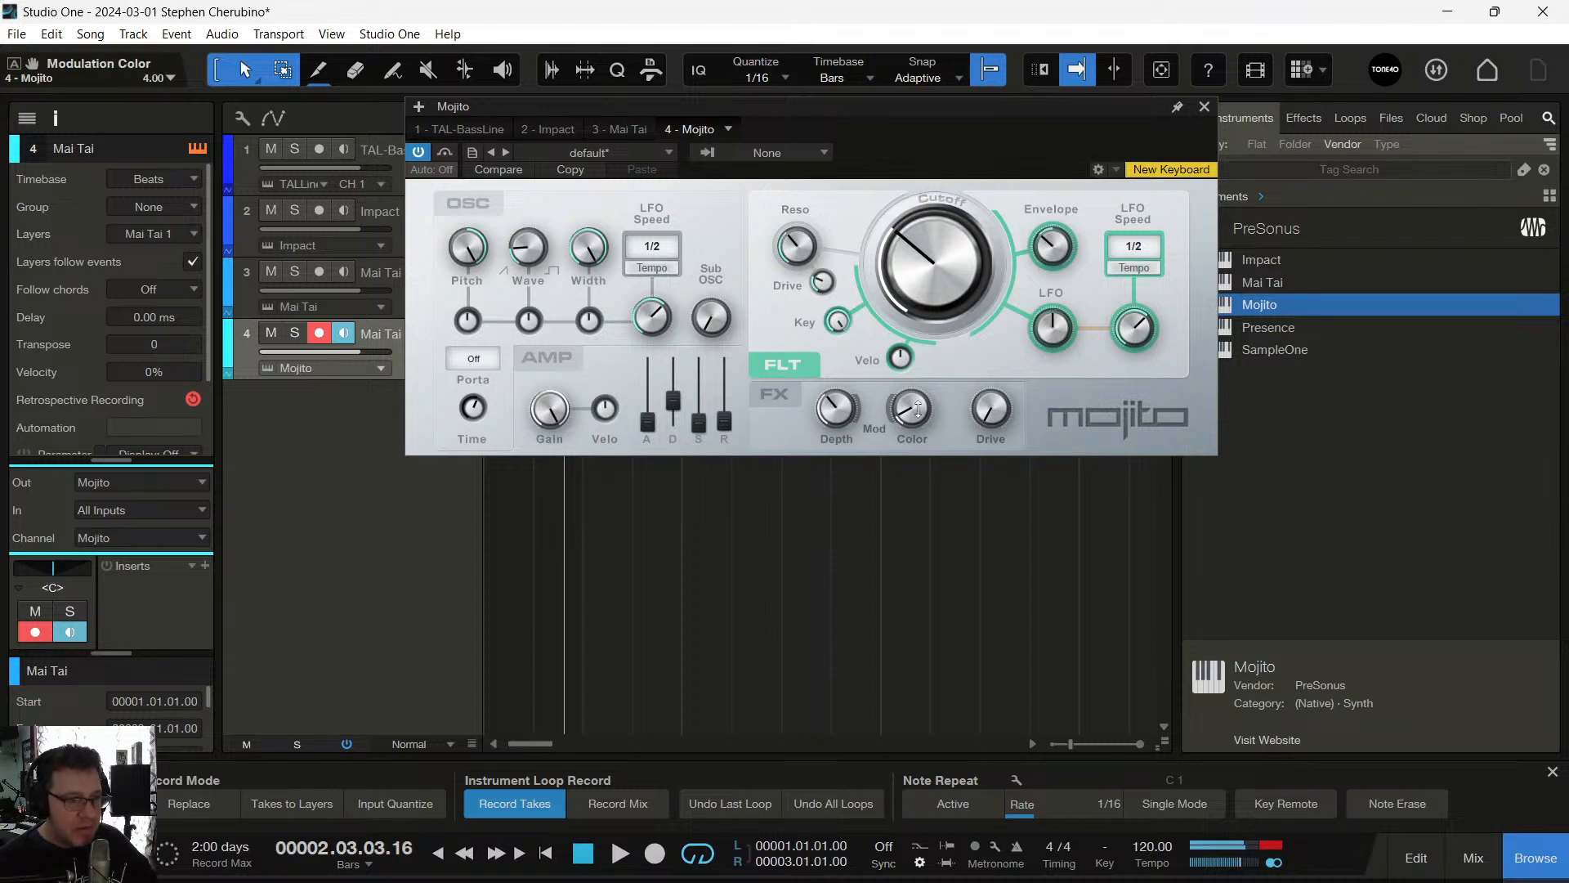
pyautogui.moveTo(911, 409); pyautogui.dragTo(904, 281)
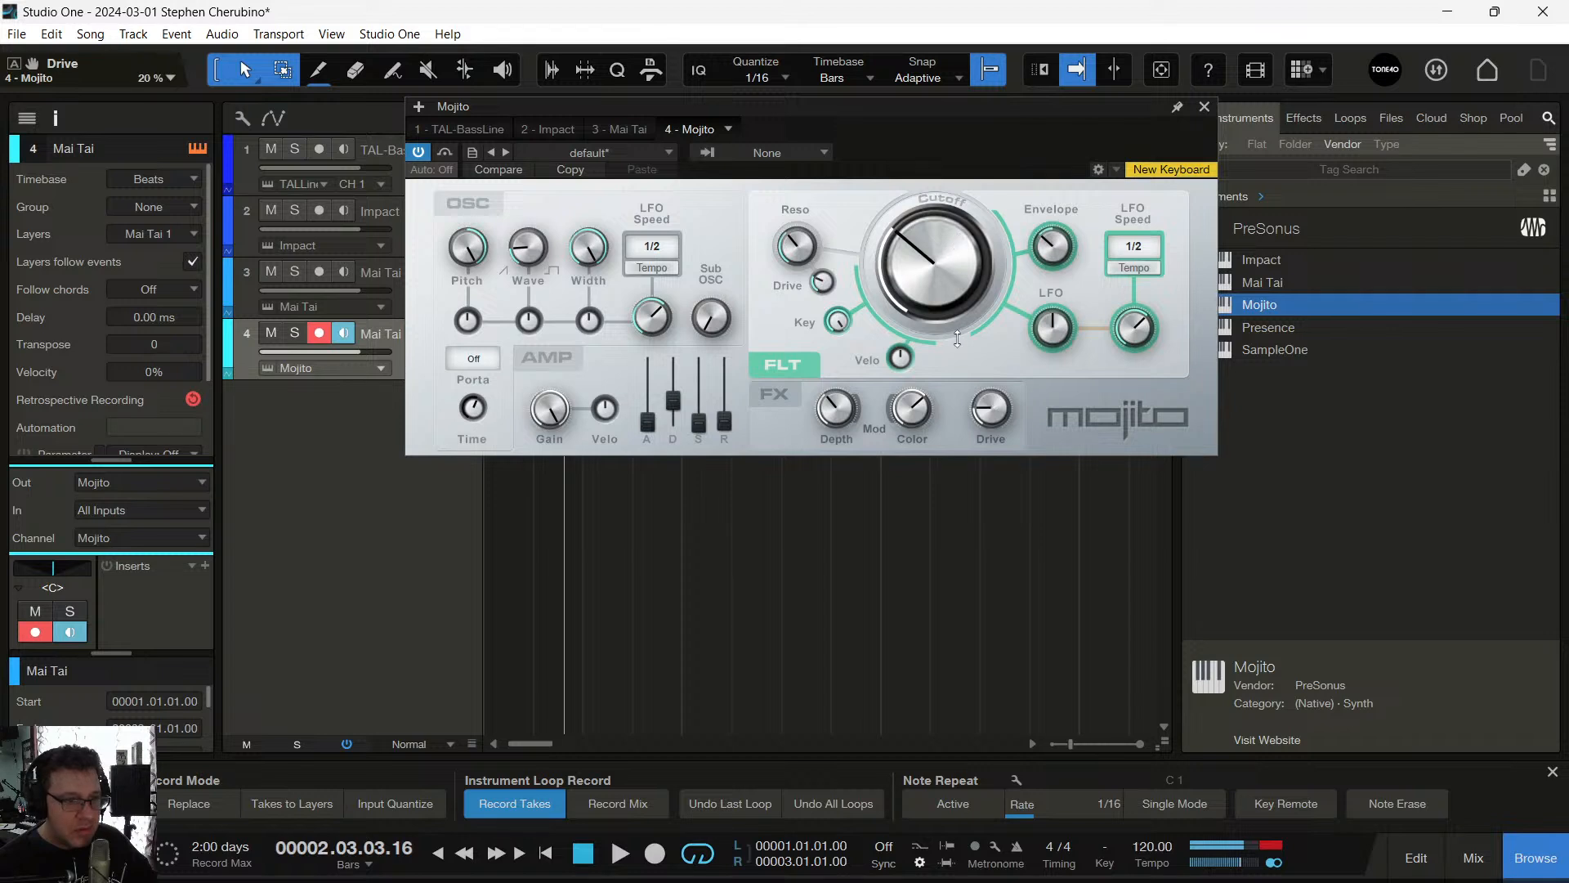
pyautogui.moveTo(910, 409); pyautogui.dragTo(906, 504)
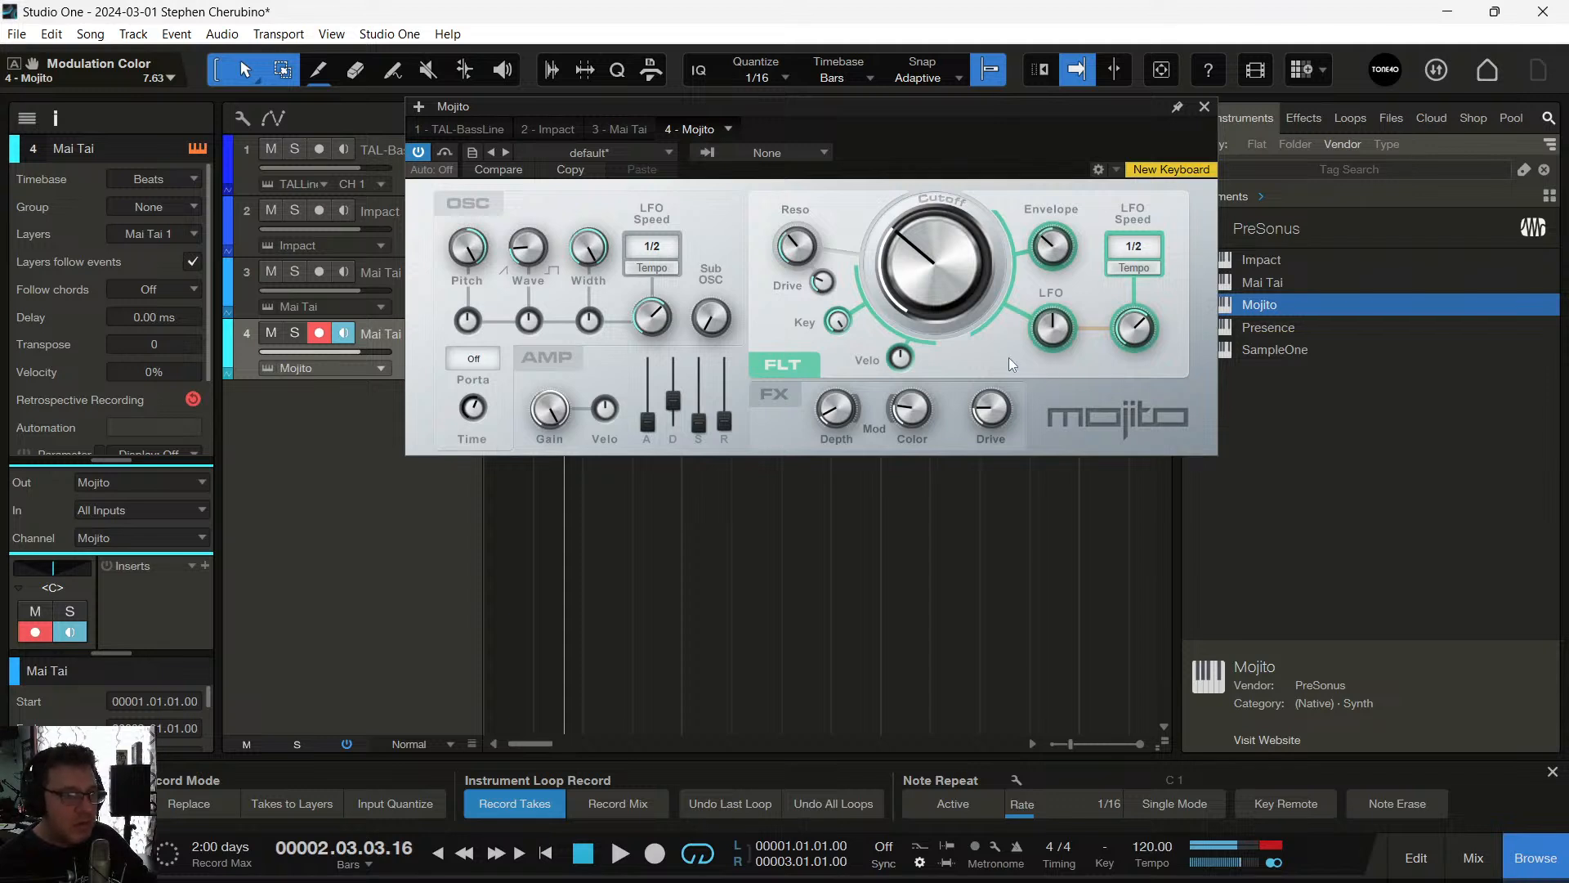
pyautogui.click(1205, 107)
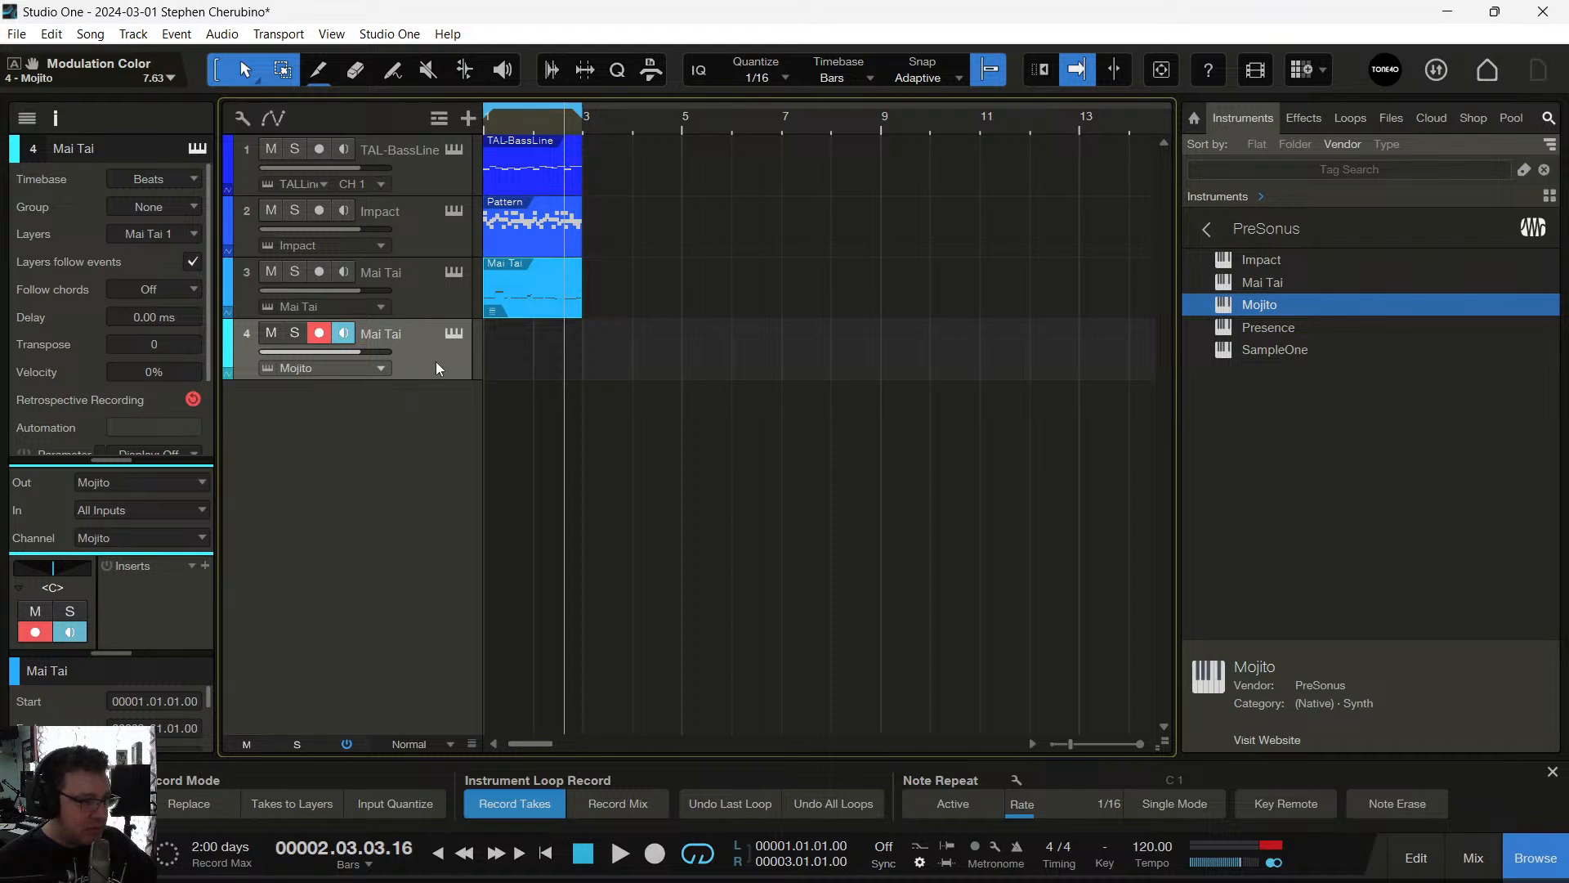
# Show the mixer console at a reduced height and bring up Room Reverb in the browser's PreSonus effects
pyautogui.press('F3')
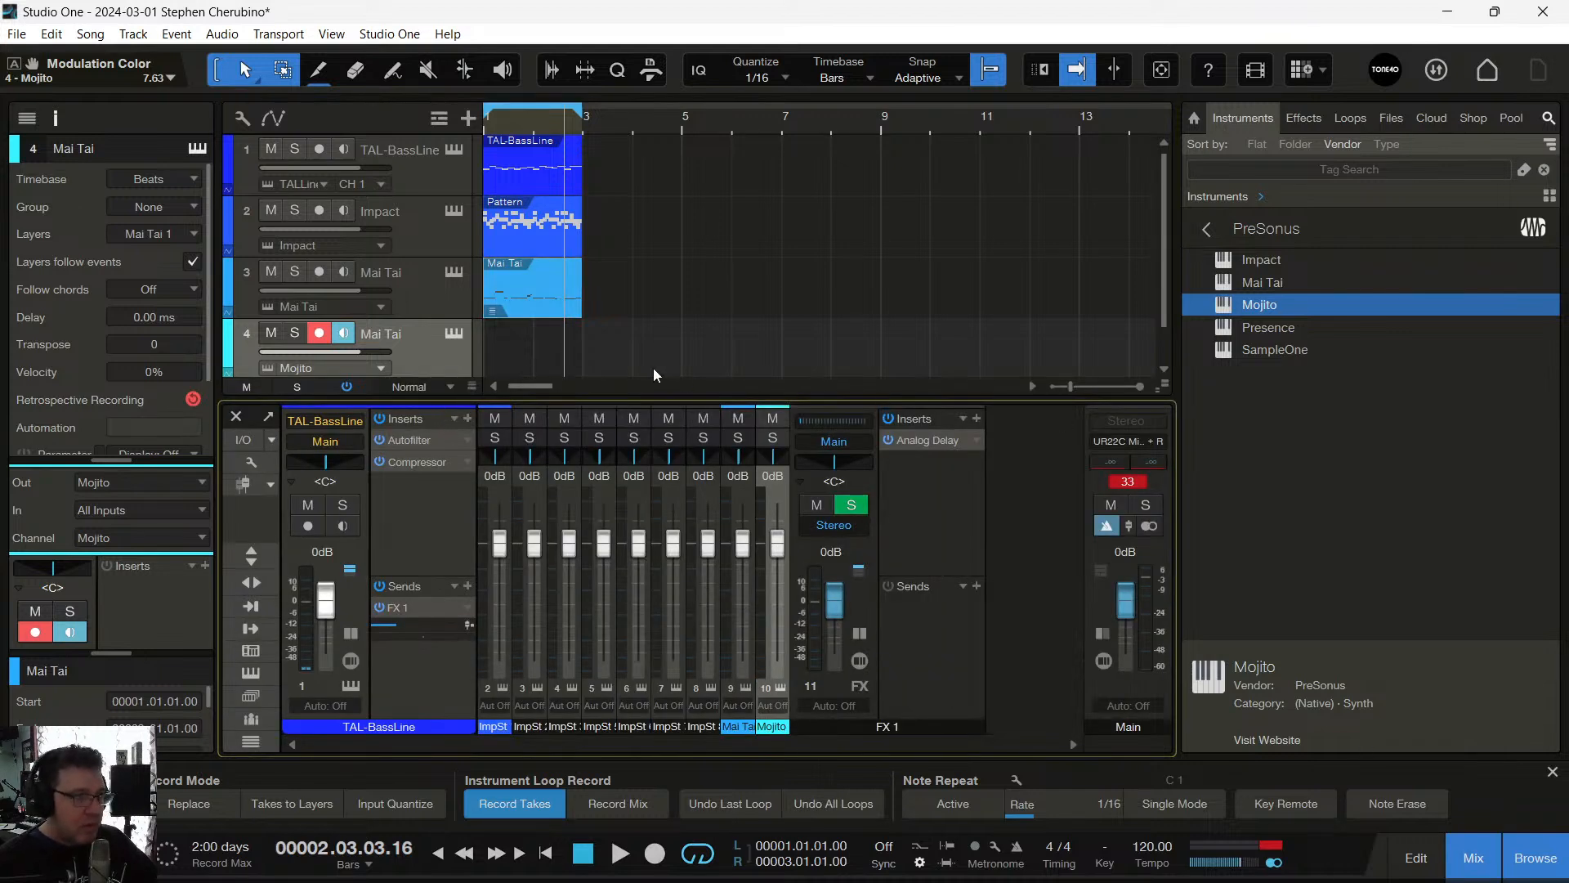
pyautogui.moveTo(514, 398); pyautogui.dragTo(503, 592)
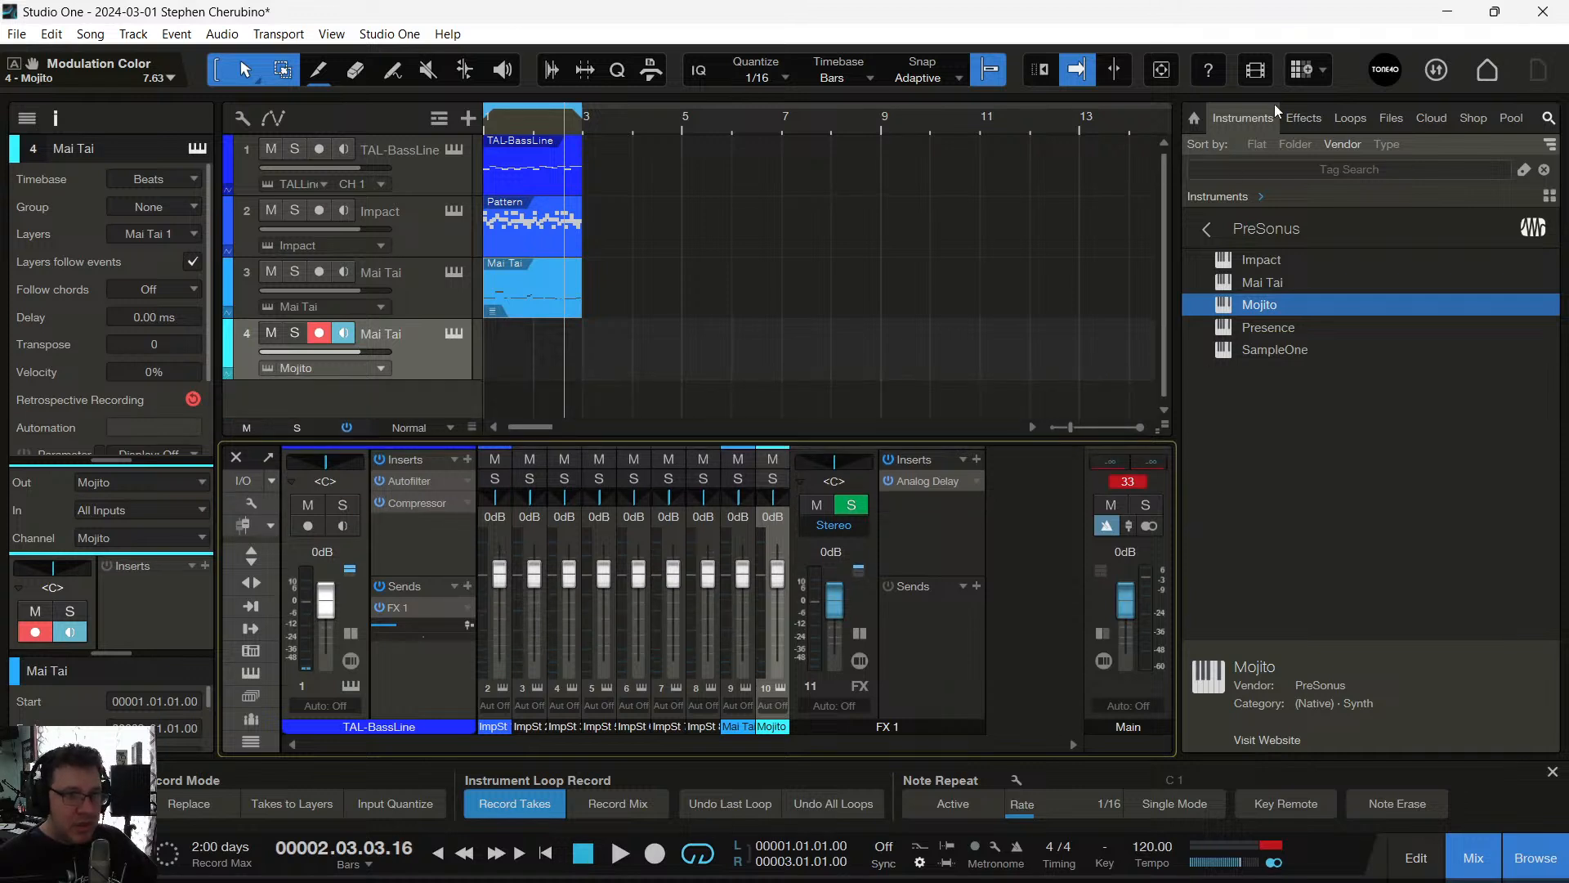
pyautogui.click(1303, 118)
pyautogui.scroll(-10, 1298, 430)
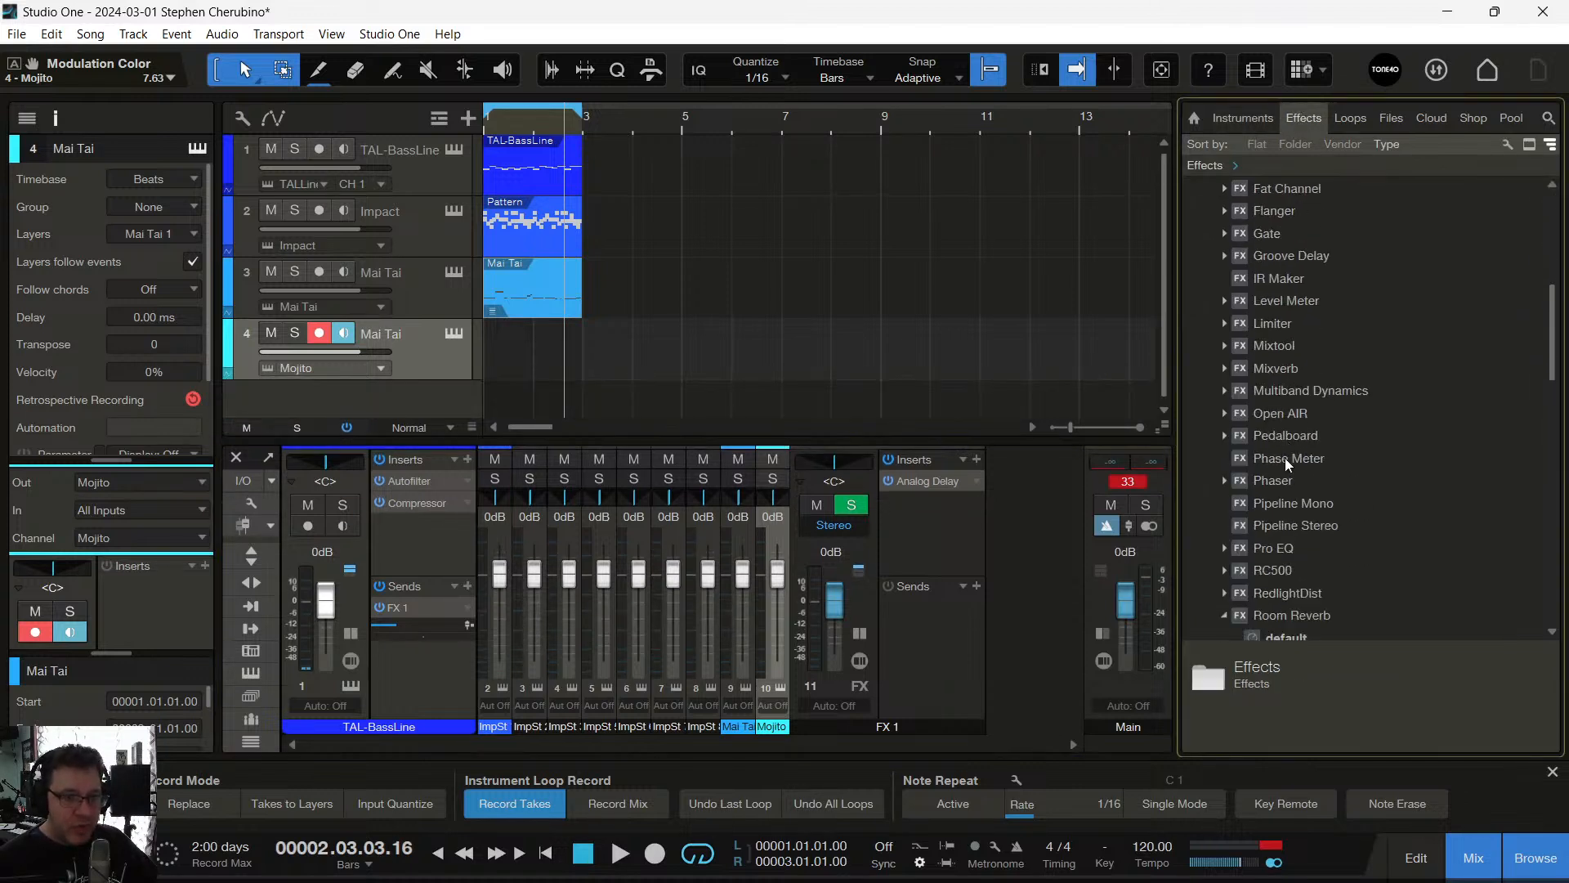
pyautogui.scroll(-2, 1286, 490)
pyautogui.moveTo(1249, 523); pyautogui.dragTo(439, 406)
pyautogui.click(1142, 333)
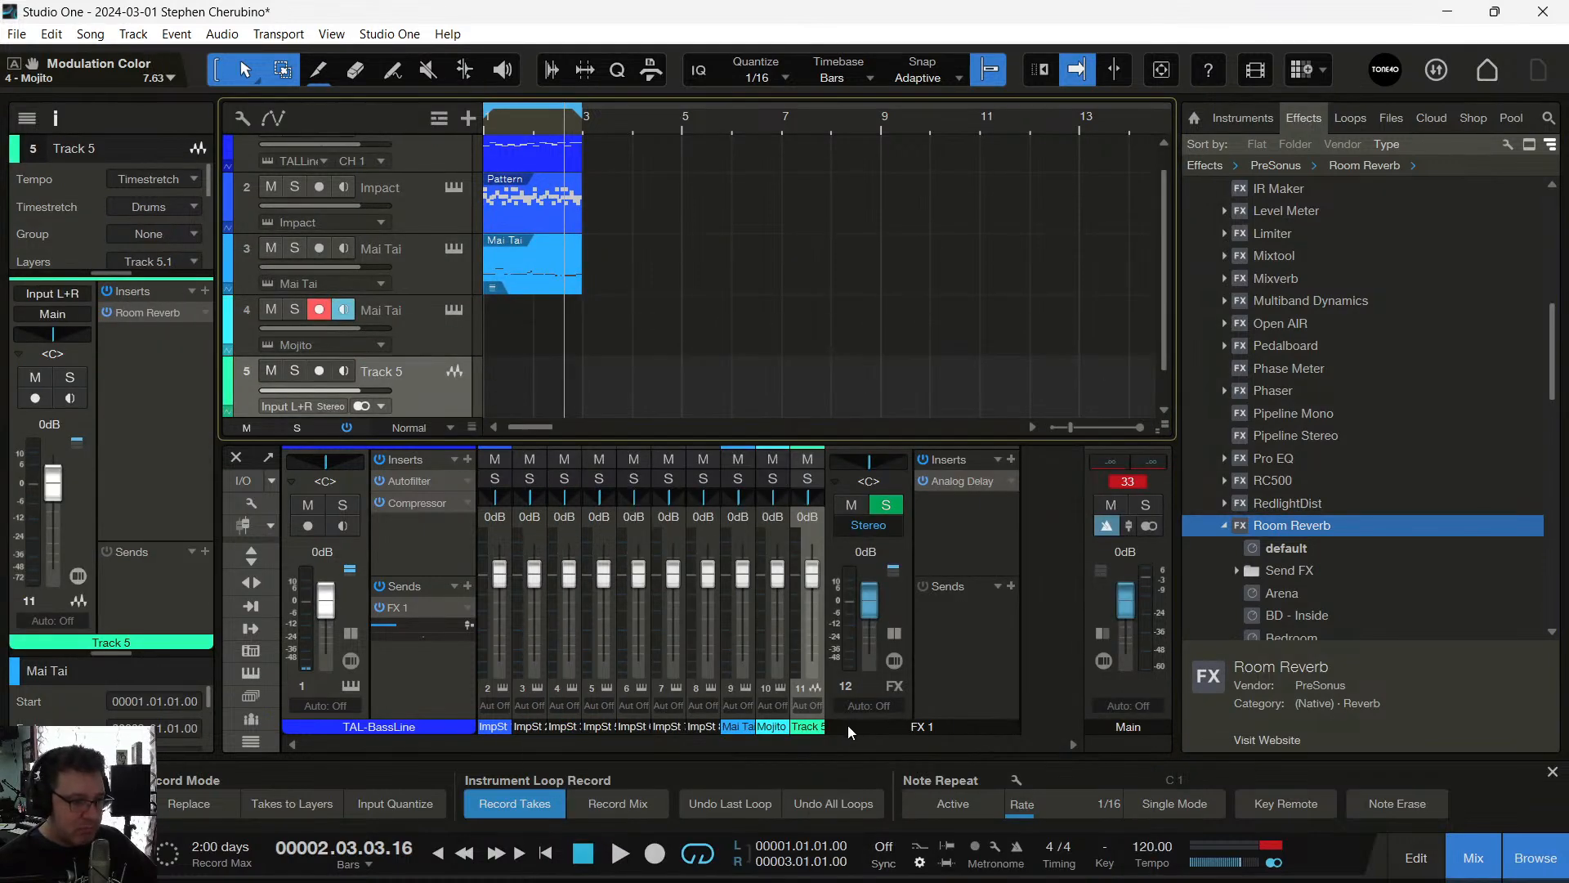
pyautogui.doubleClick(813, 533)
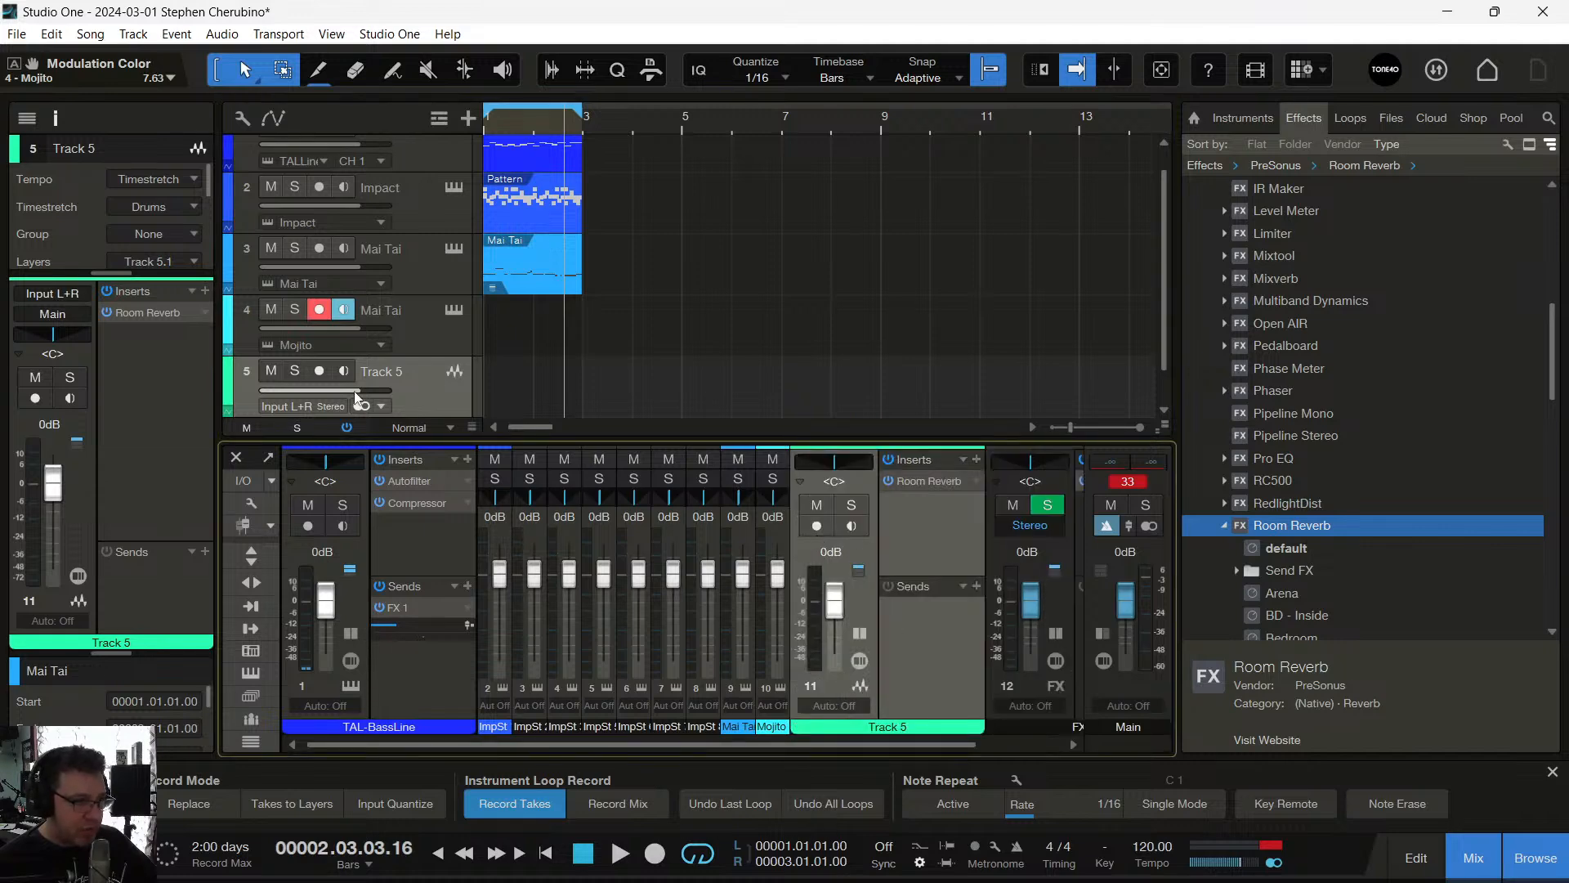
pyautogui.rightClick(432, 407)
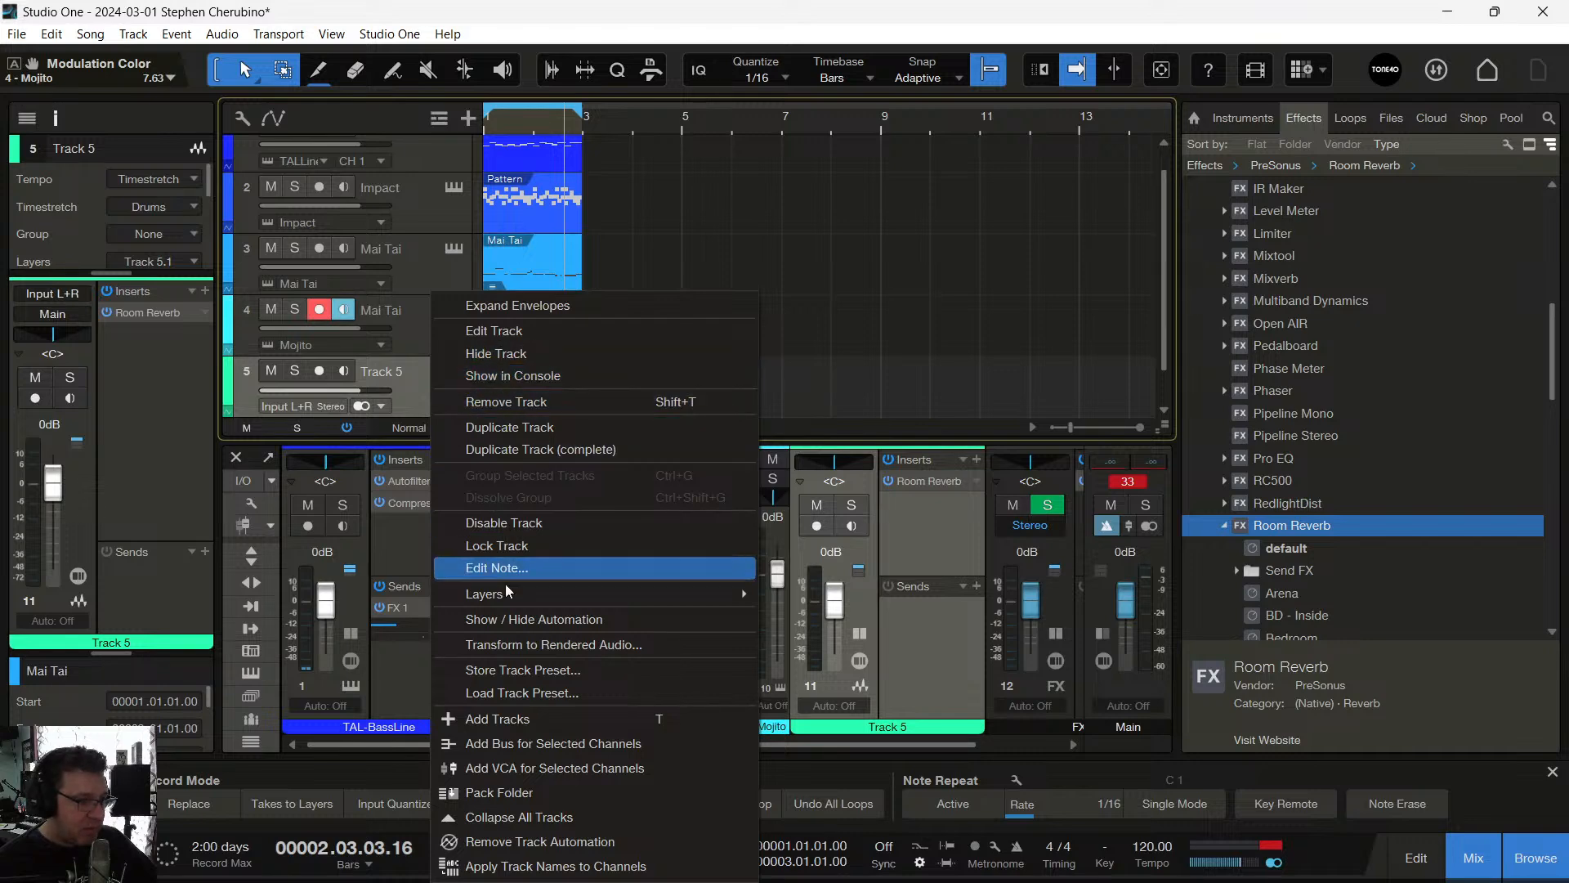
pyautogui.click(516, 406)
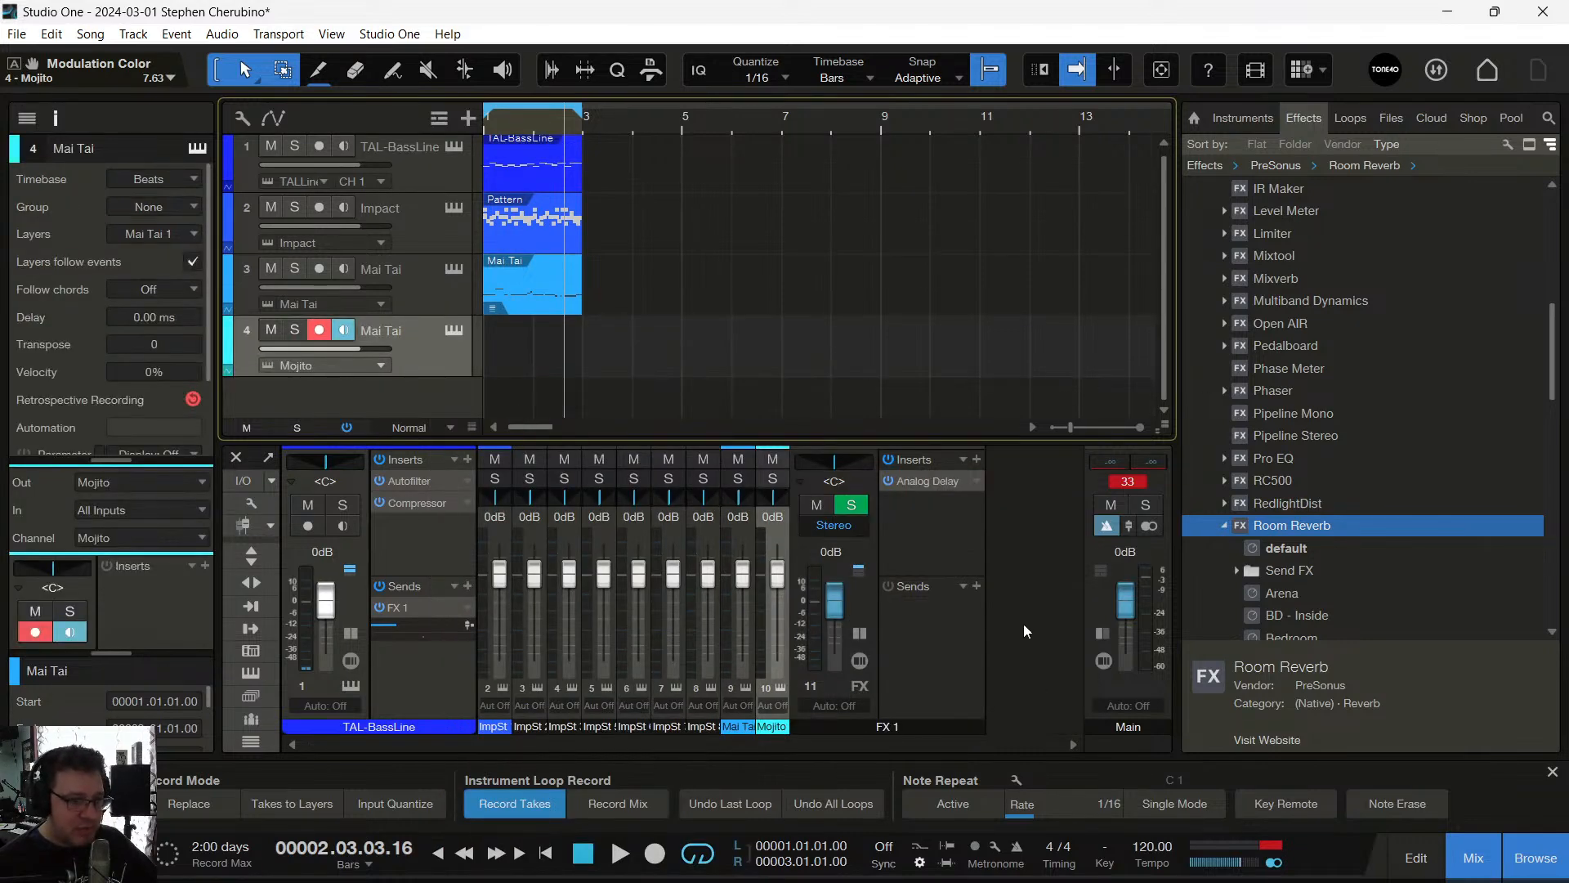
# Expand the Mojito mixer channel, send it to a new FX channel, and add Room Reverb as a second send effect
pyautogui.doubleClick(774, 532)
pyautogui.click(941, 599)
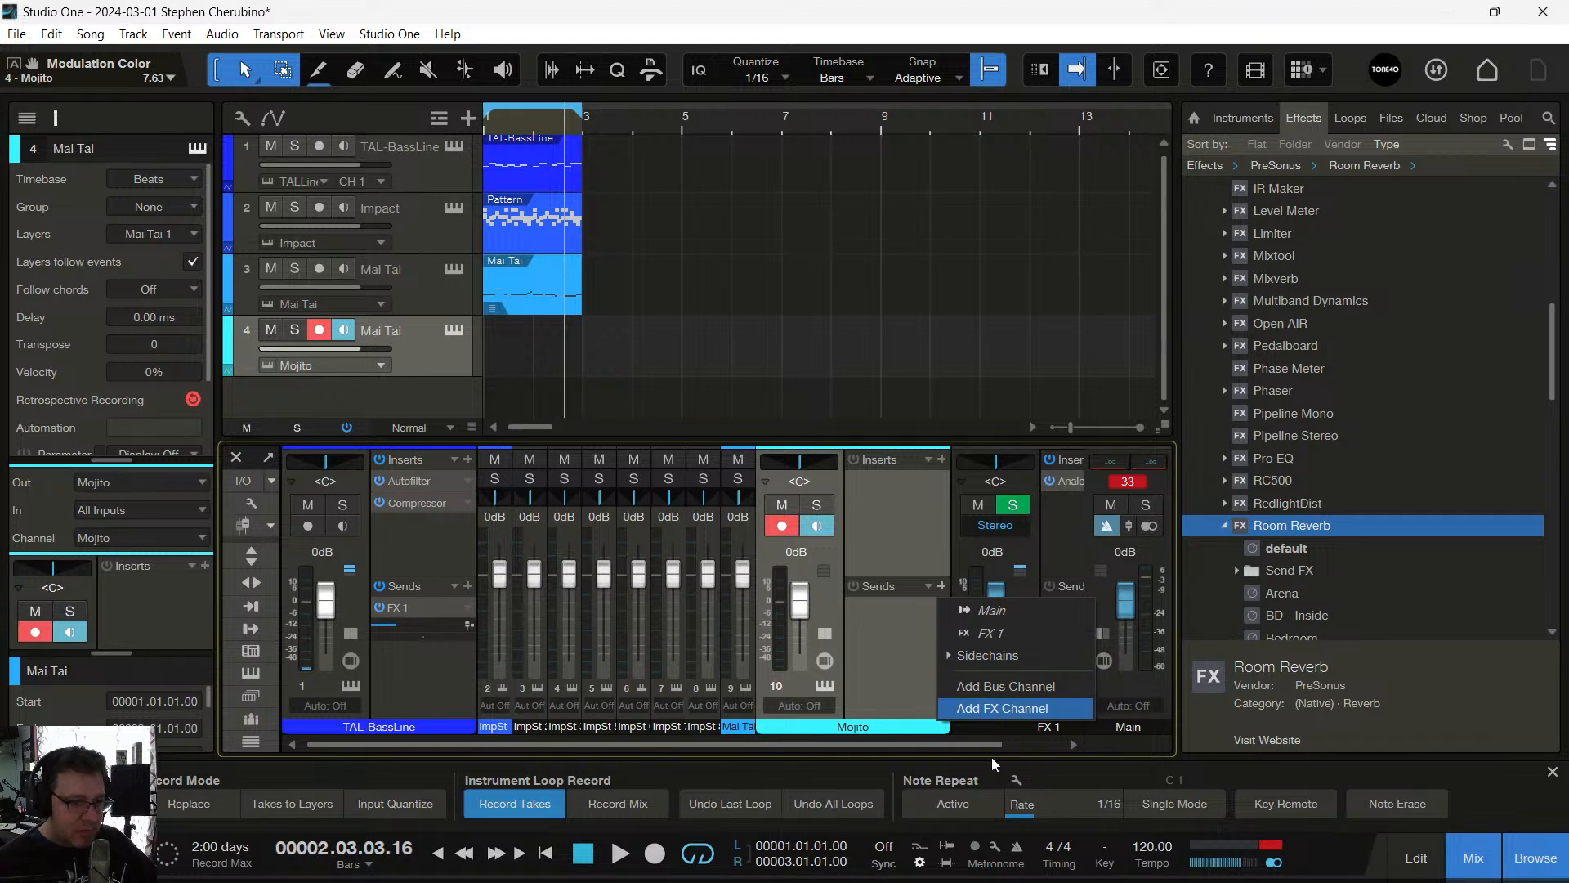
pyautogui.click(989, 711)
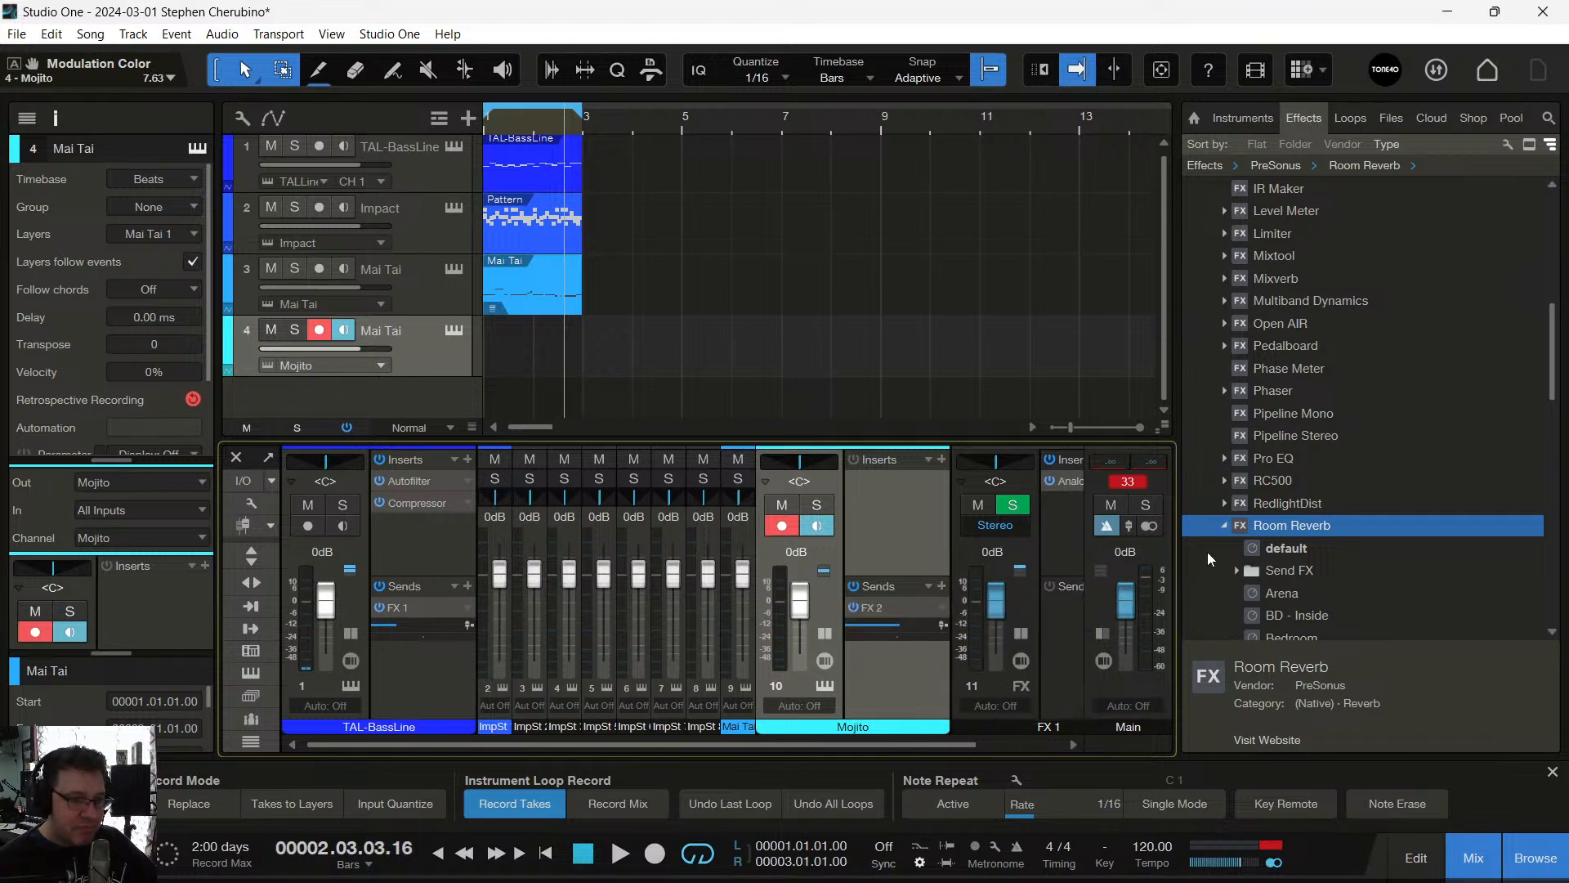
pyautogui.moveTo(1312, 535); pyautogui.dragTo(887, 619)
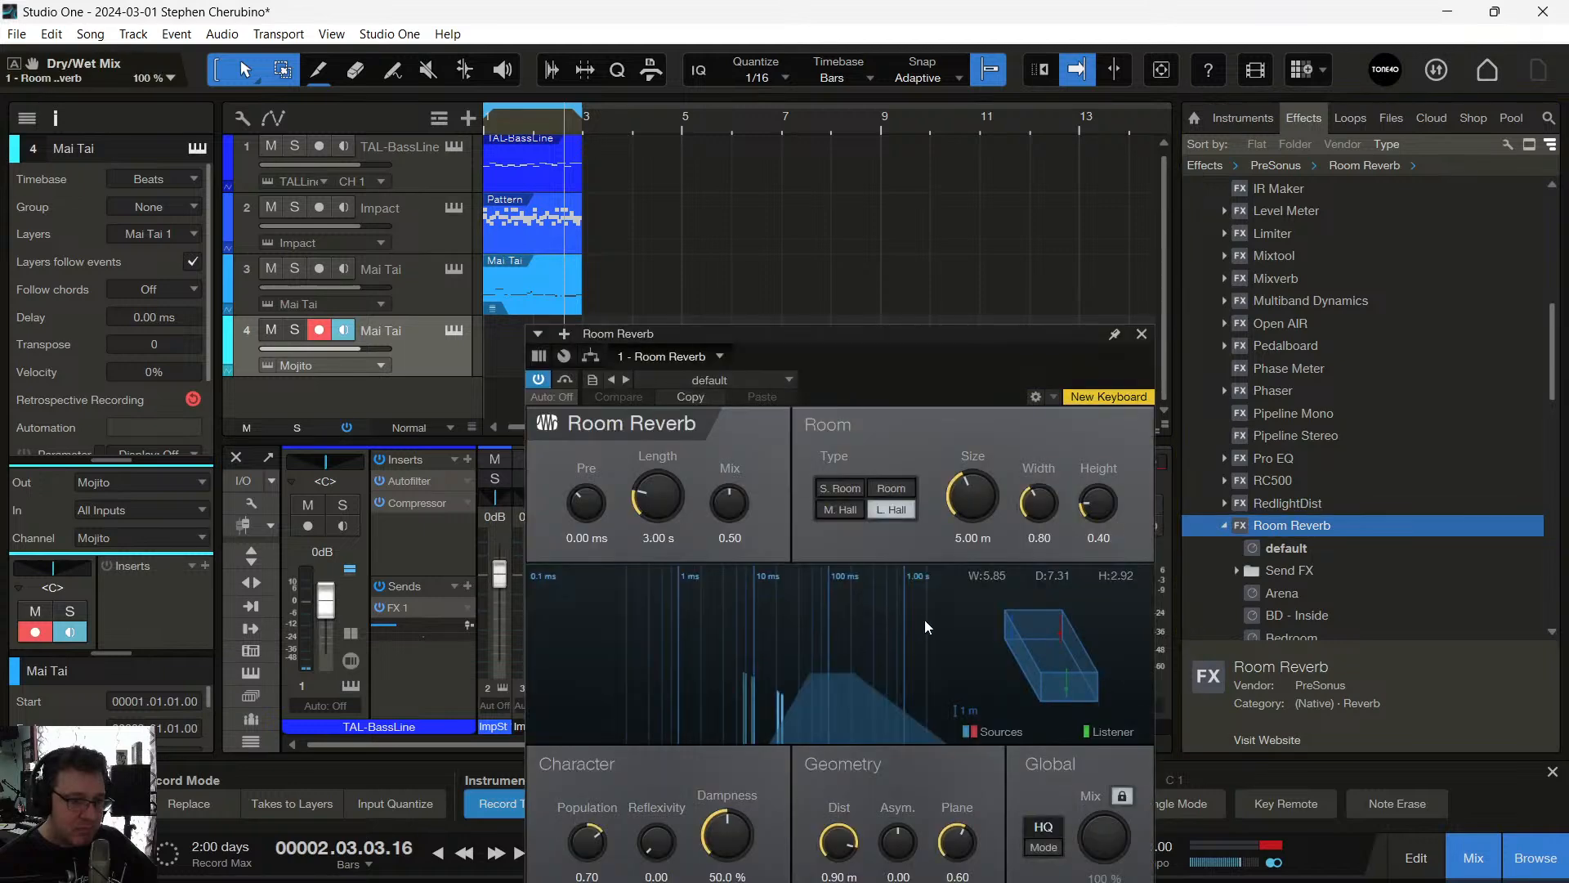
pyautogui.click(1142, 334)
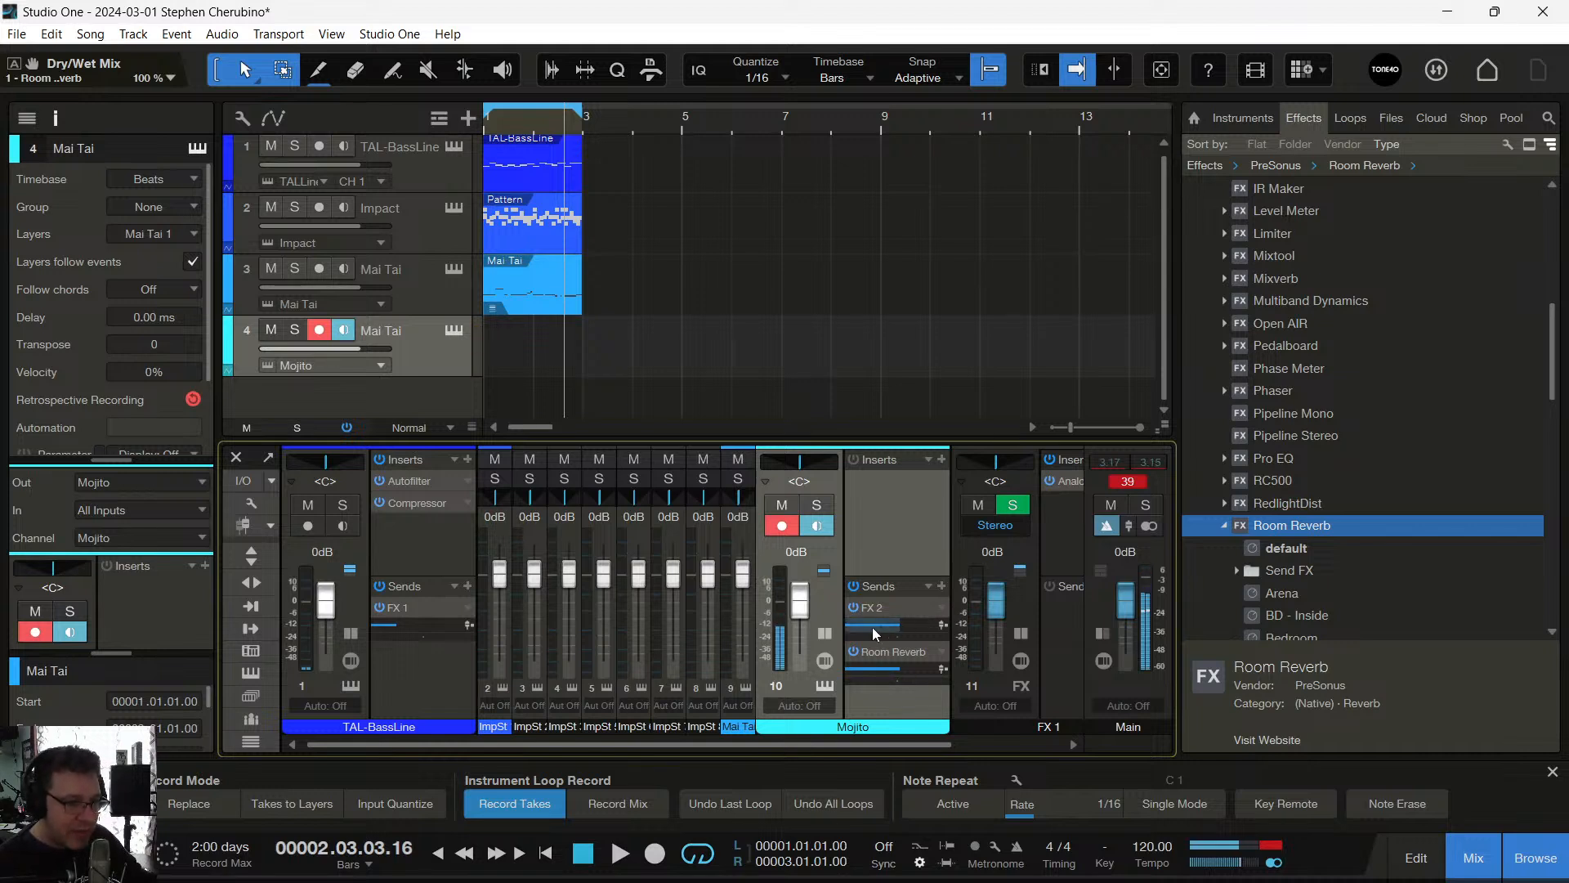
# Remove the empty FX 2 send from the Mojito channel and set its Room Reverb send level to about -29.2 dB
pyautogui.click(940, 610)
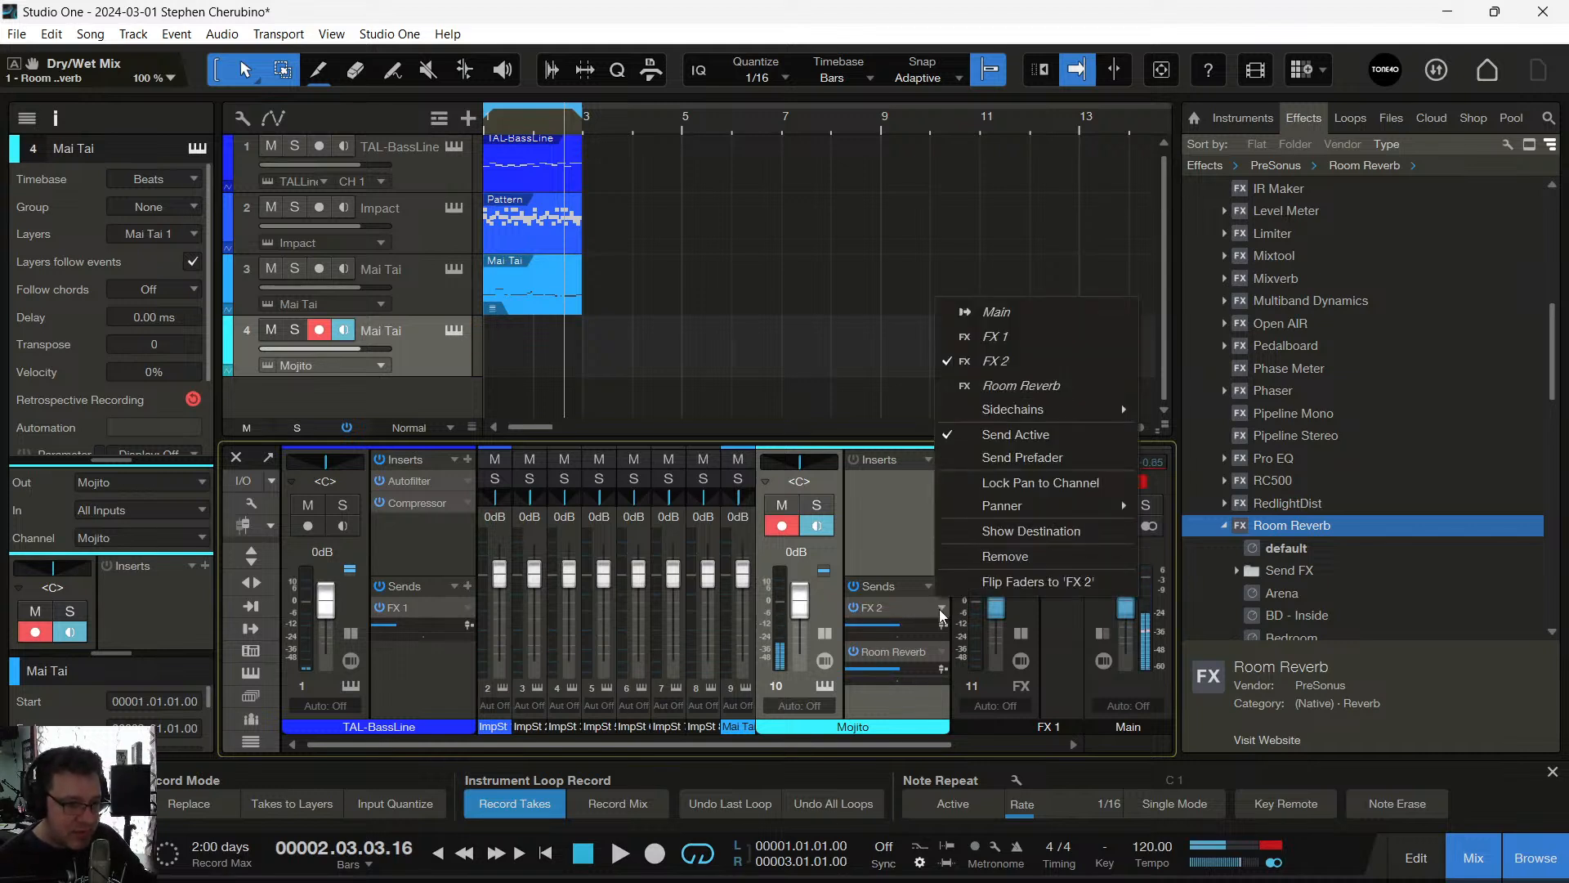
pyautogui.click(903, 615)
pyautogui.rightClick(904, 613)
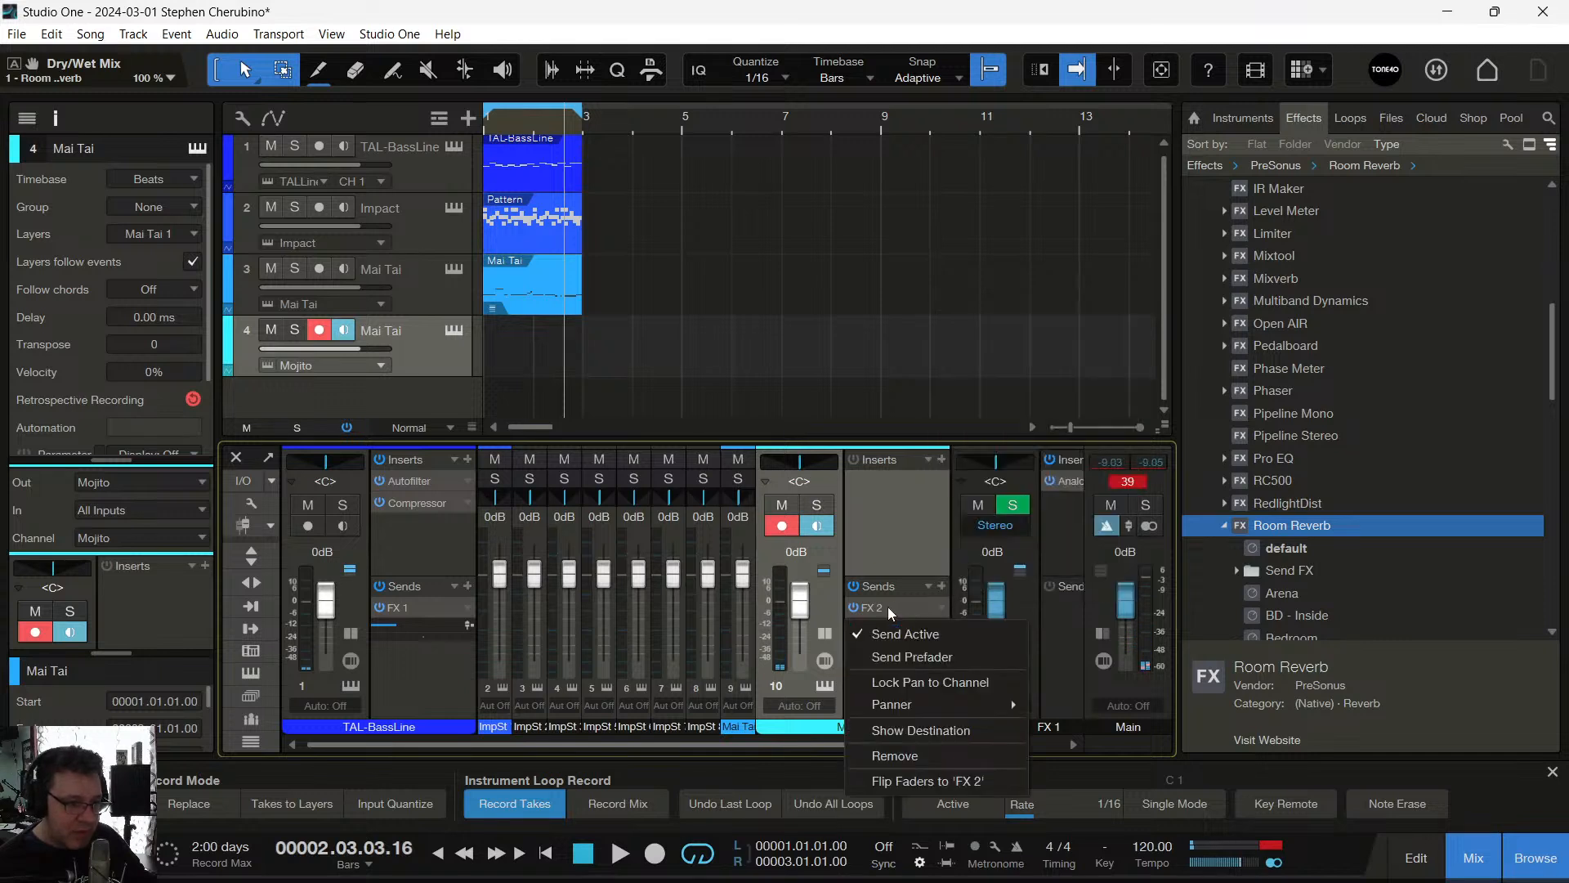
pyautogui.click(912, 751)
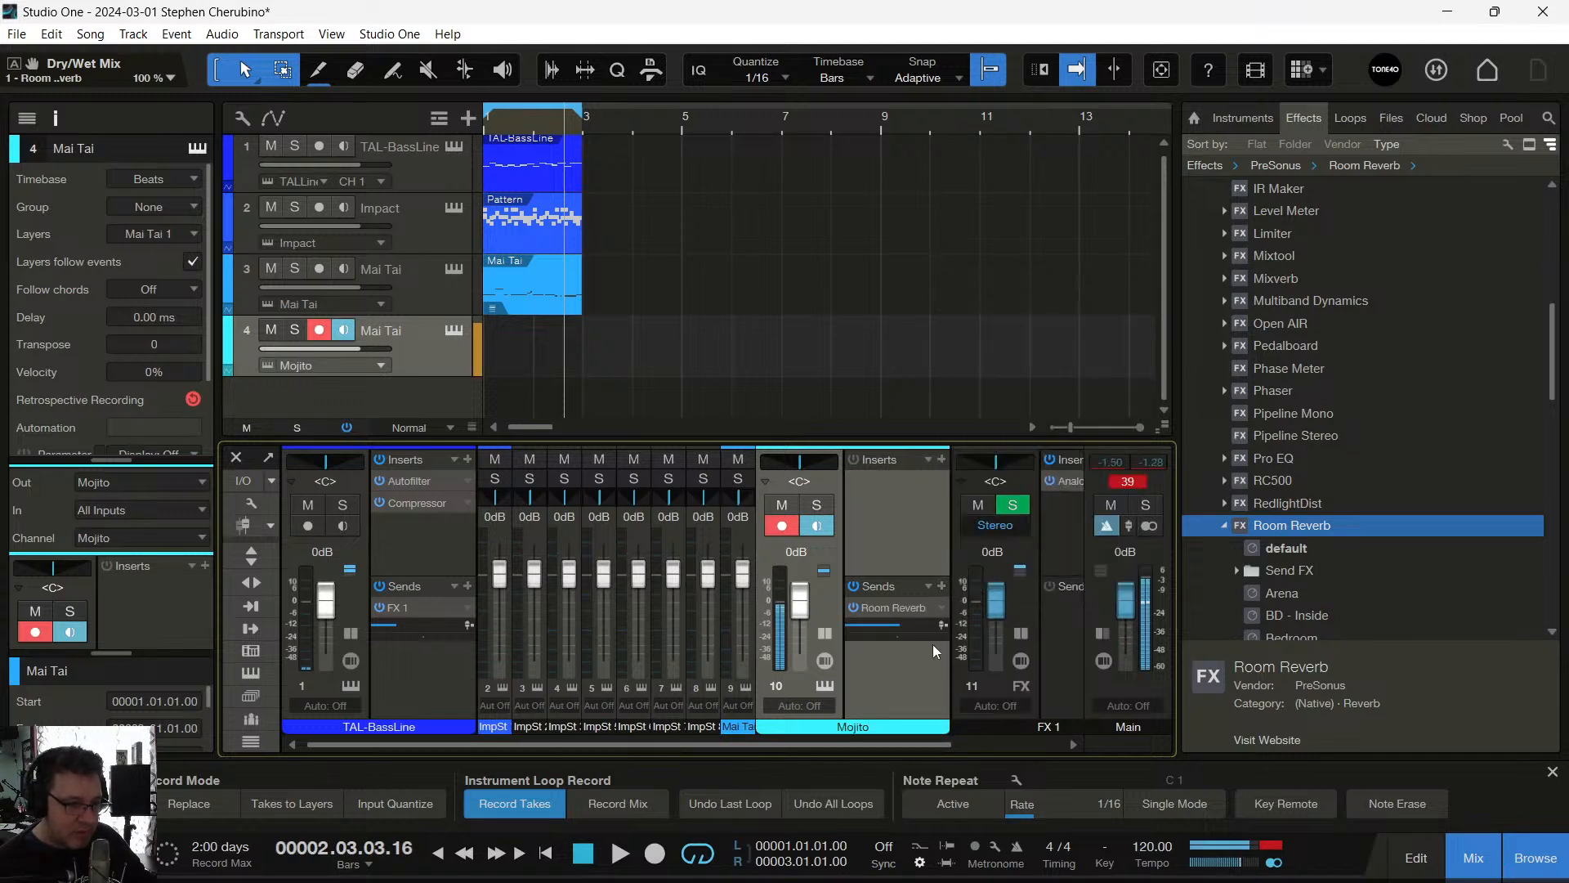
pyautogui.moveTo(899, 627); pyautogui.dragTo(871, 628)
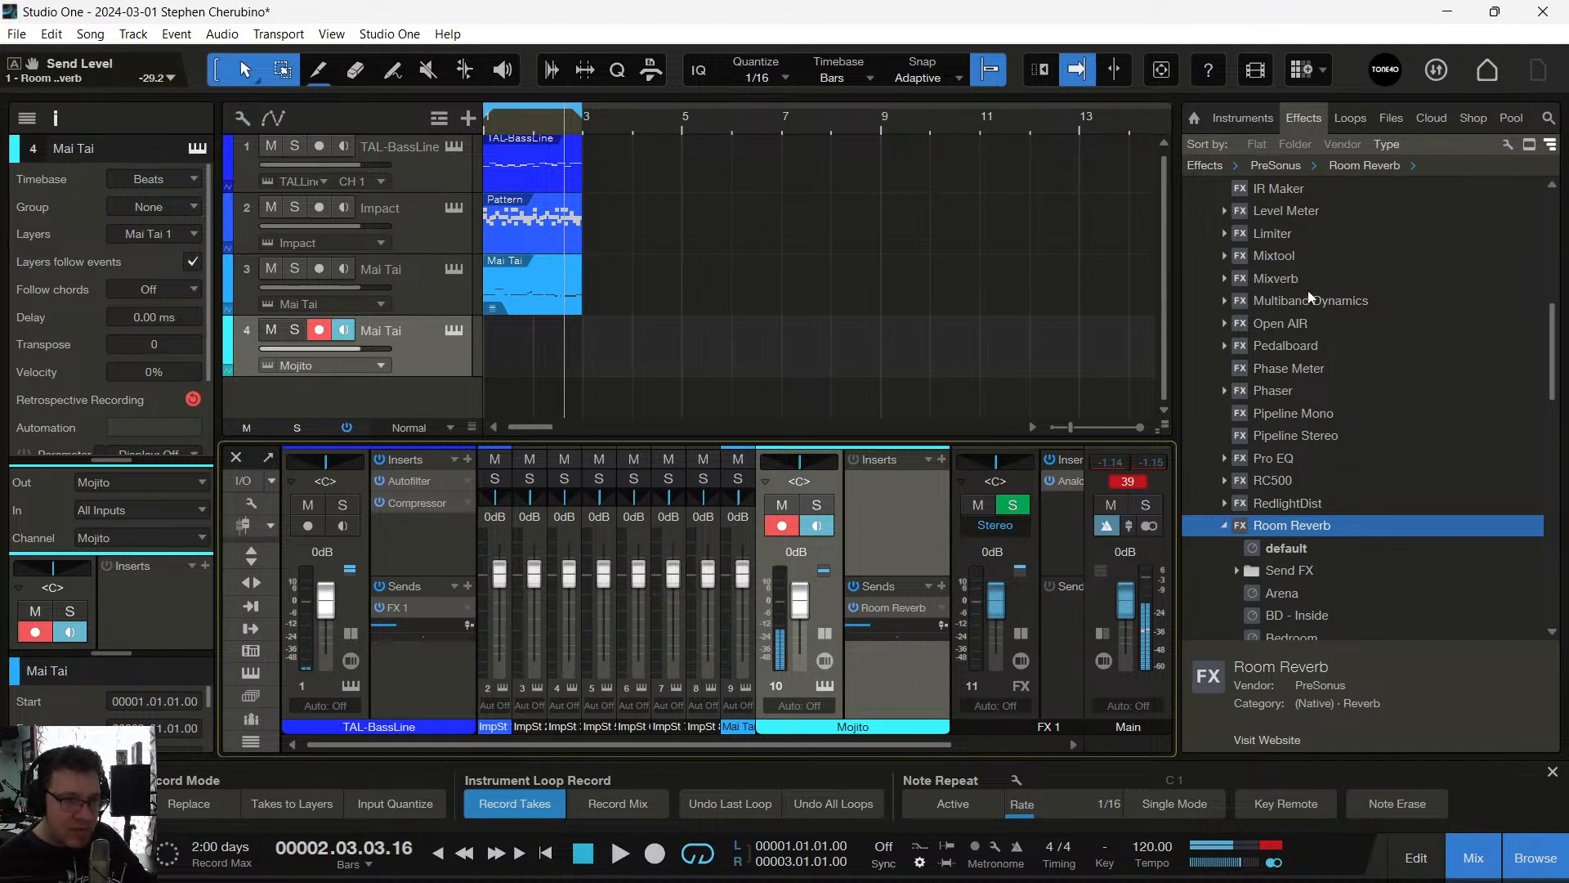
# Add Analog Delay as another send effect on the Mojito channel and move its window clear of the tracks
pyautogui.scroll(3, 1299, 310)
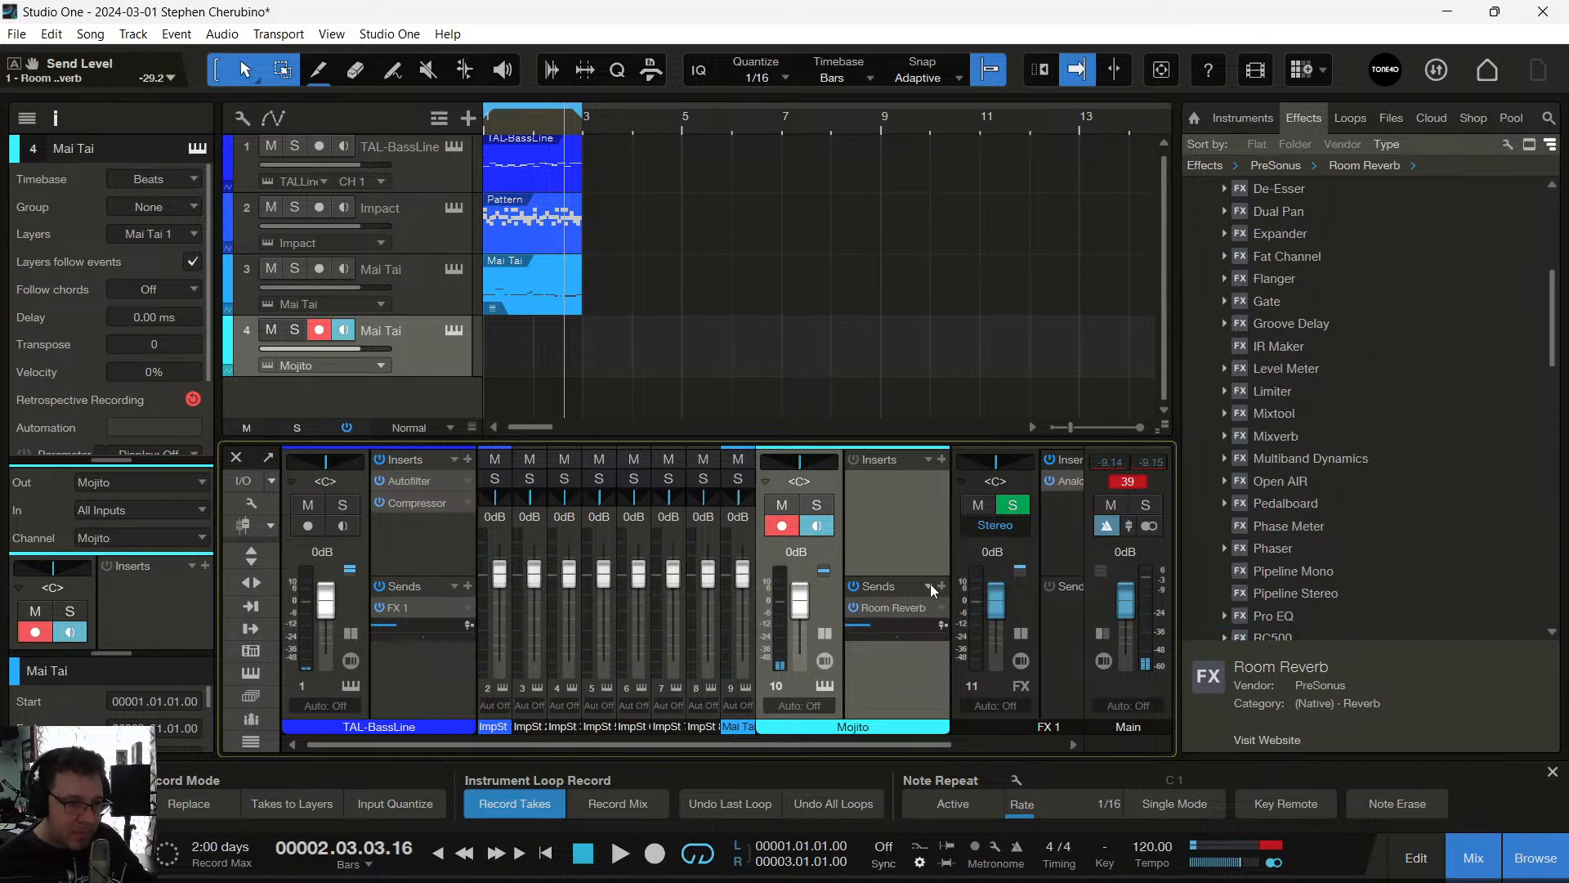
pyautogui.scroll(5, 1283, 248)
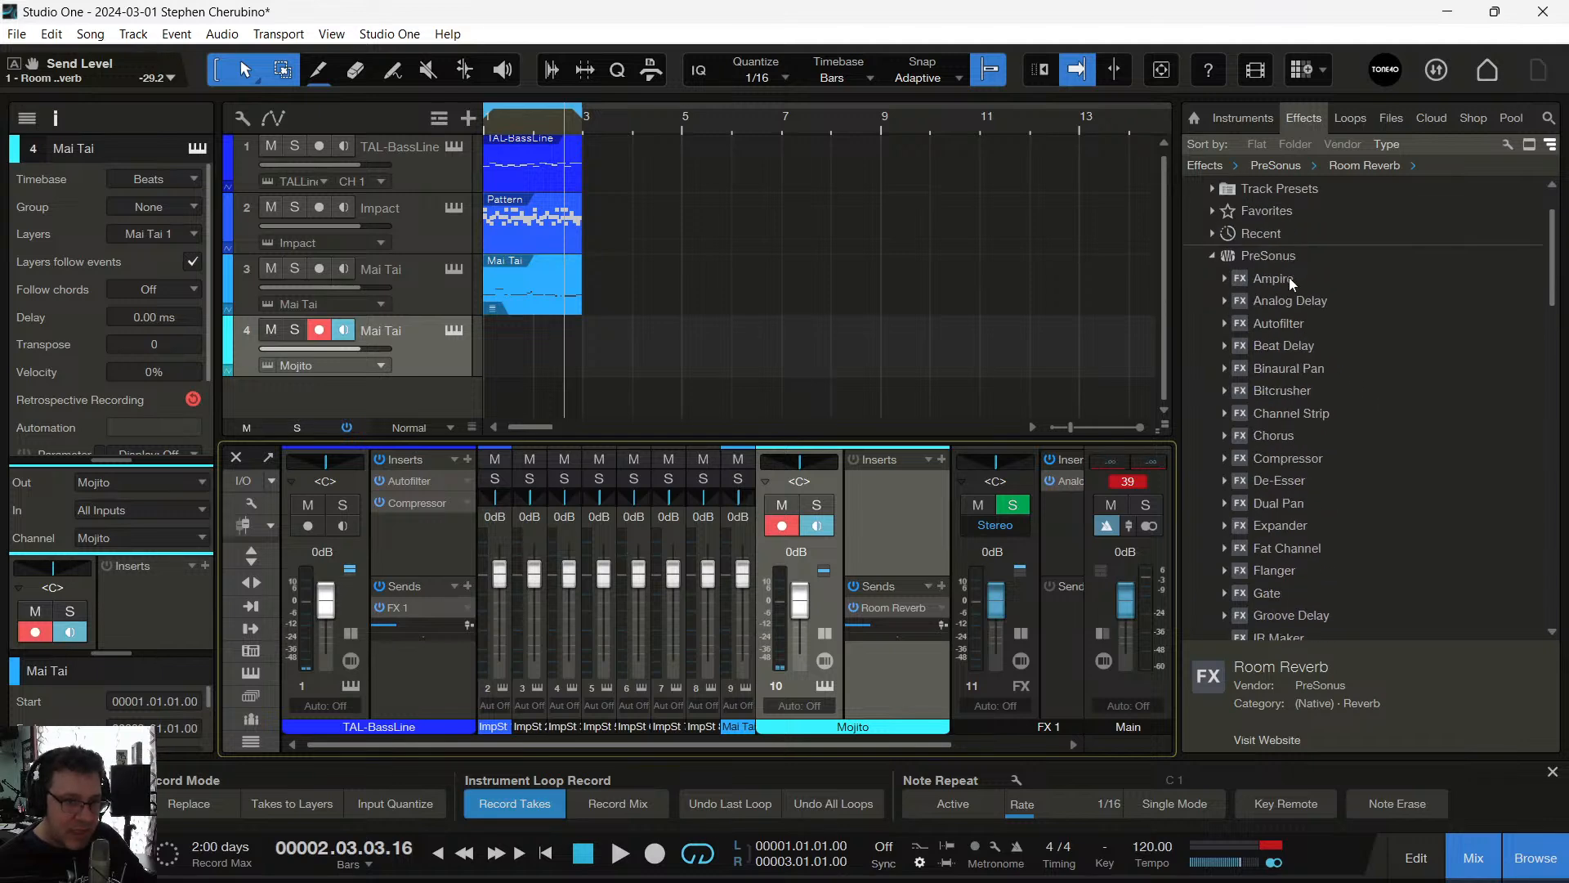
pyautogui.moveTo(1277, 300); pyautogui.dragTo(881, 664)
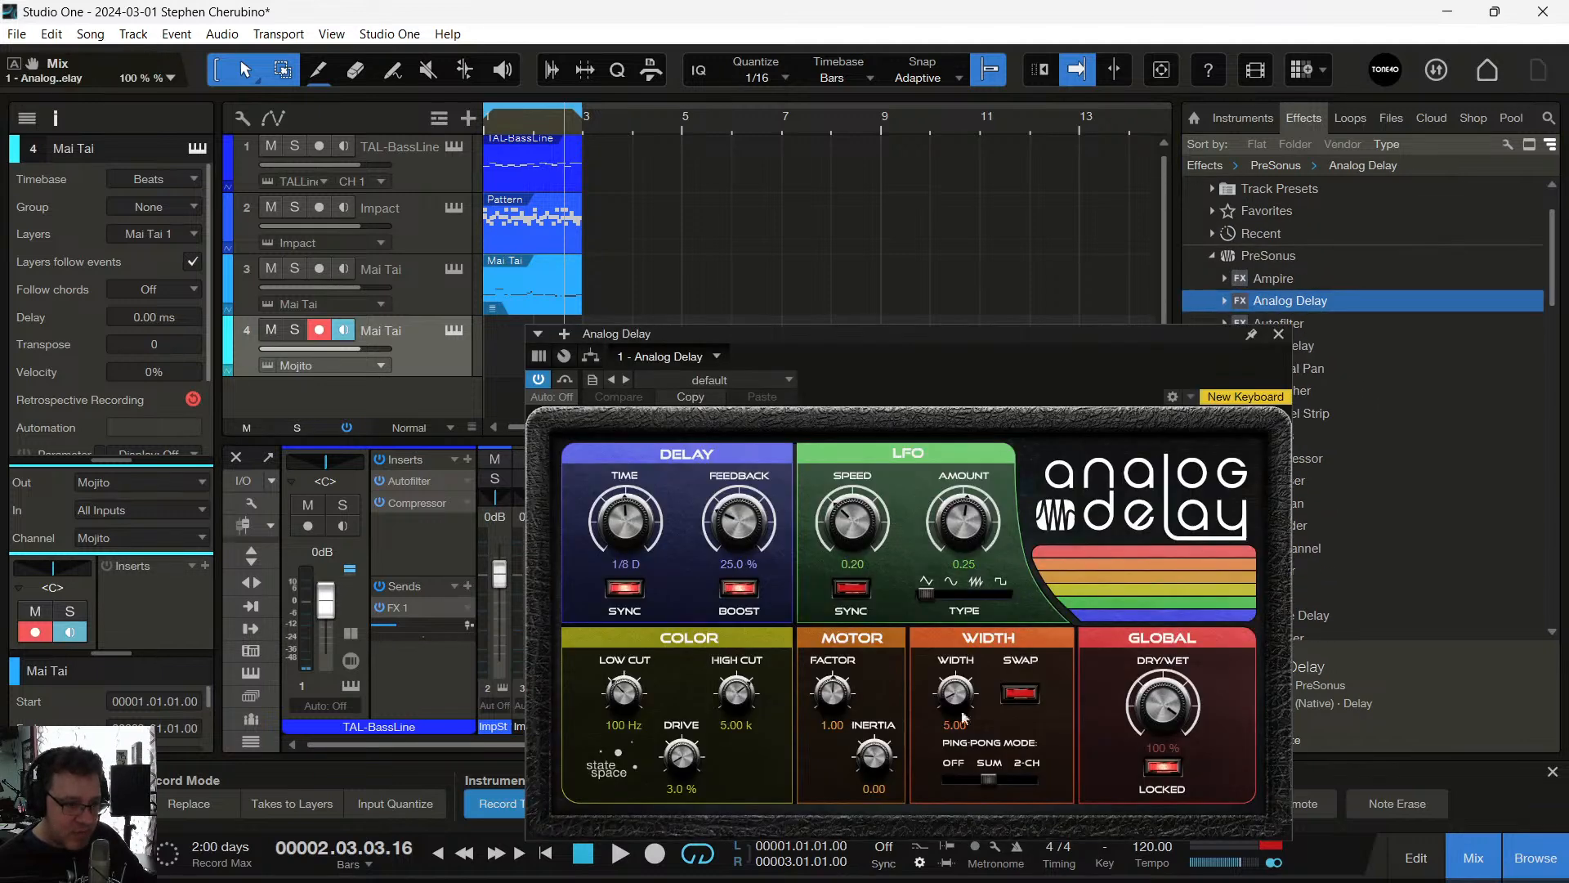
pyautogui.moveTo(1176, 325); pyautogui.dragTo(1325, 168)
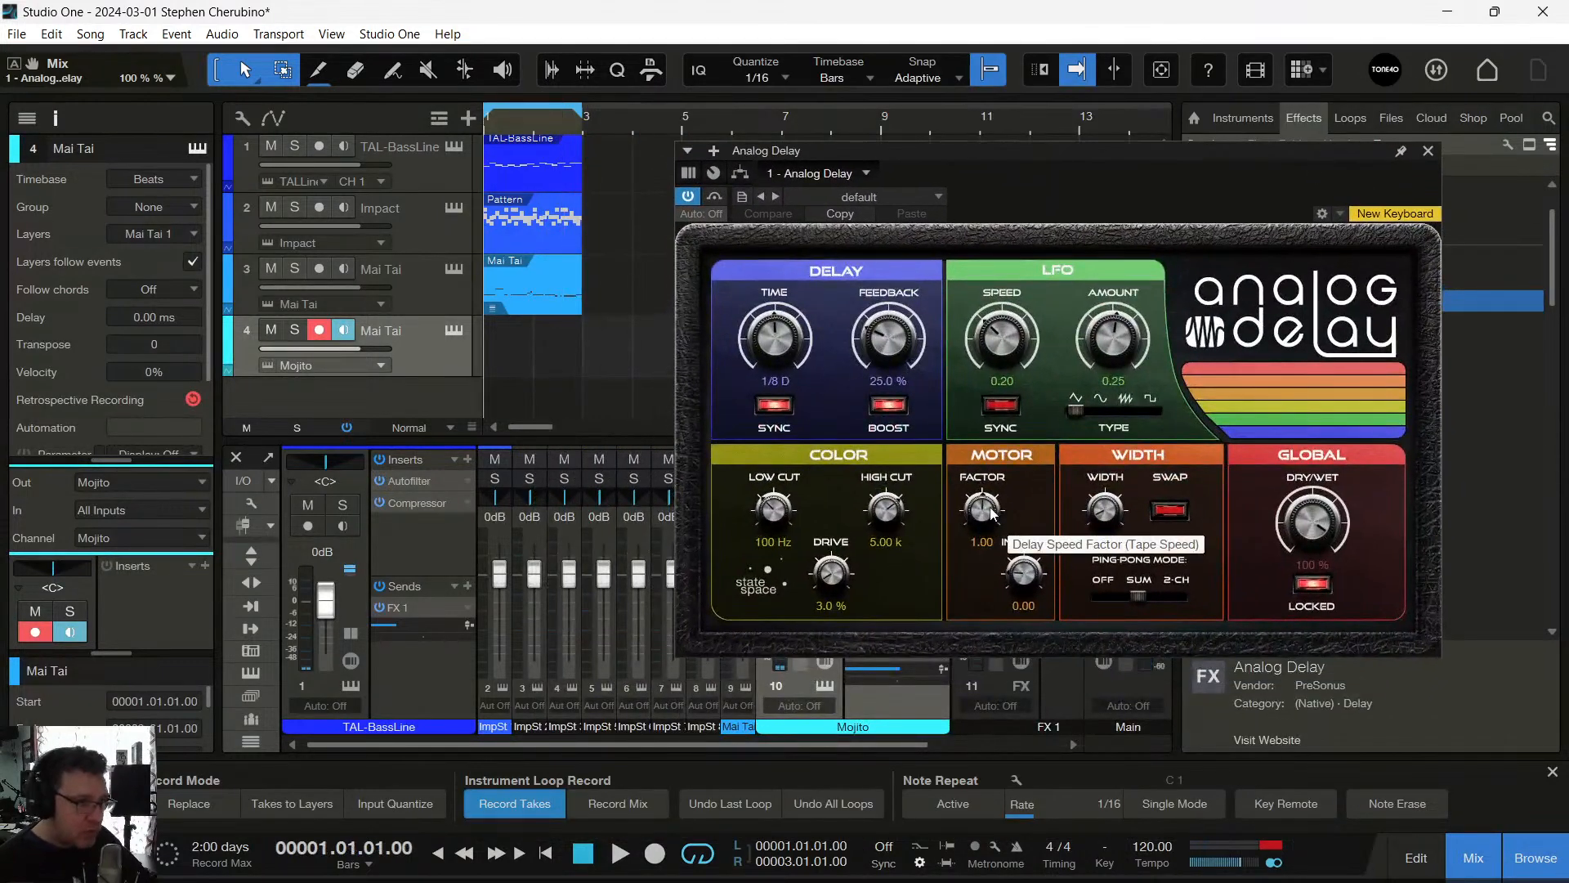
pyautogui.press('KP_Multiply')
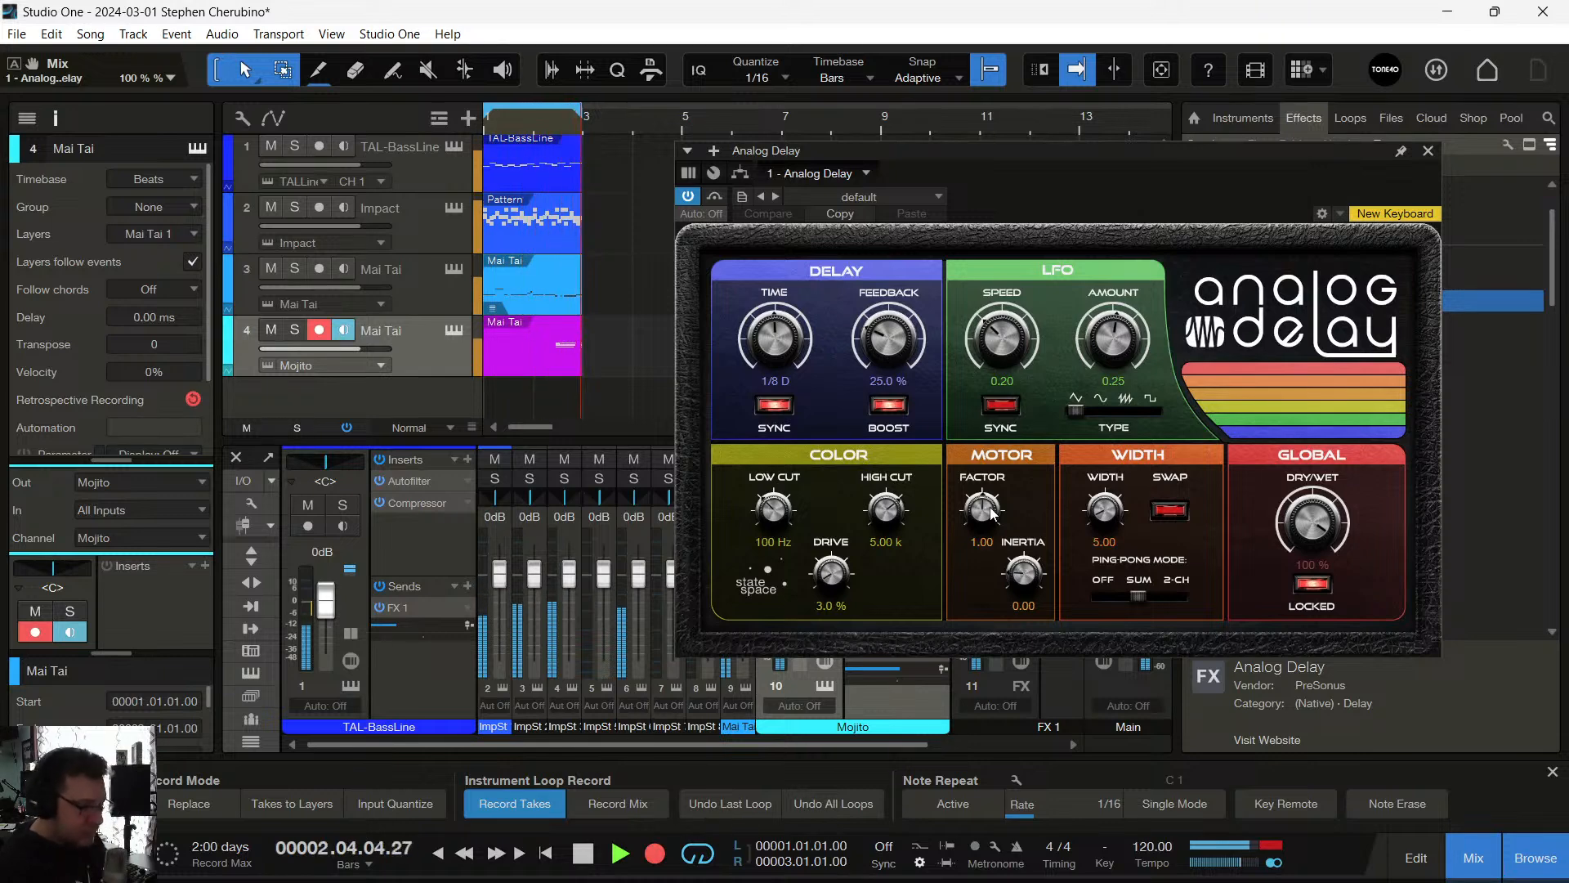
pyautogui.press('space')
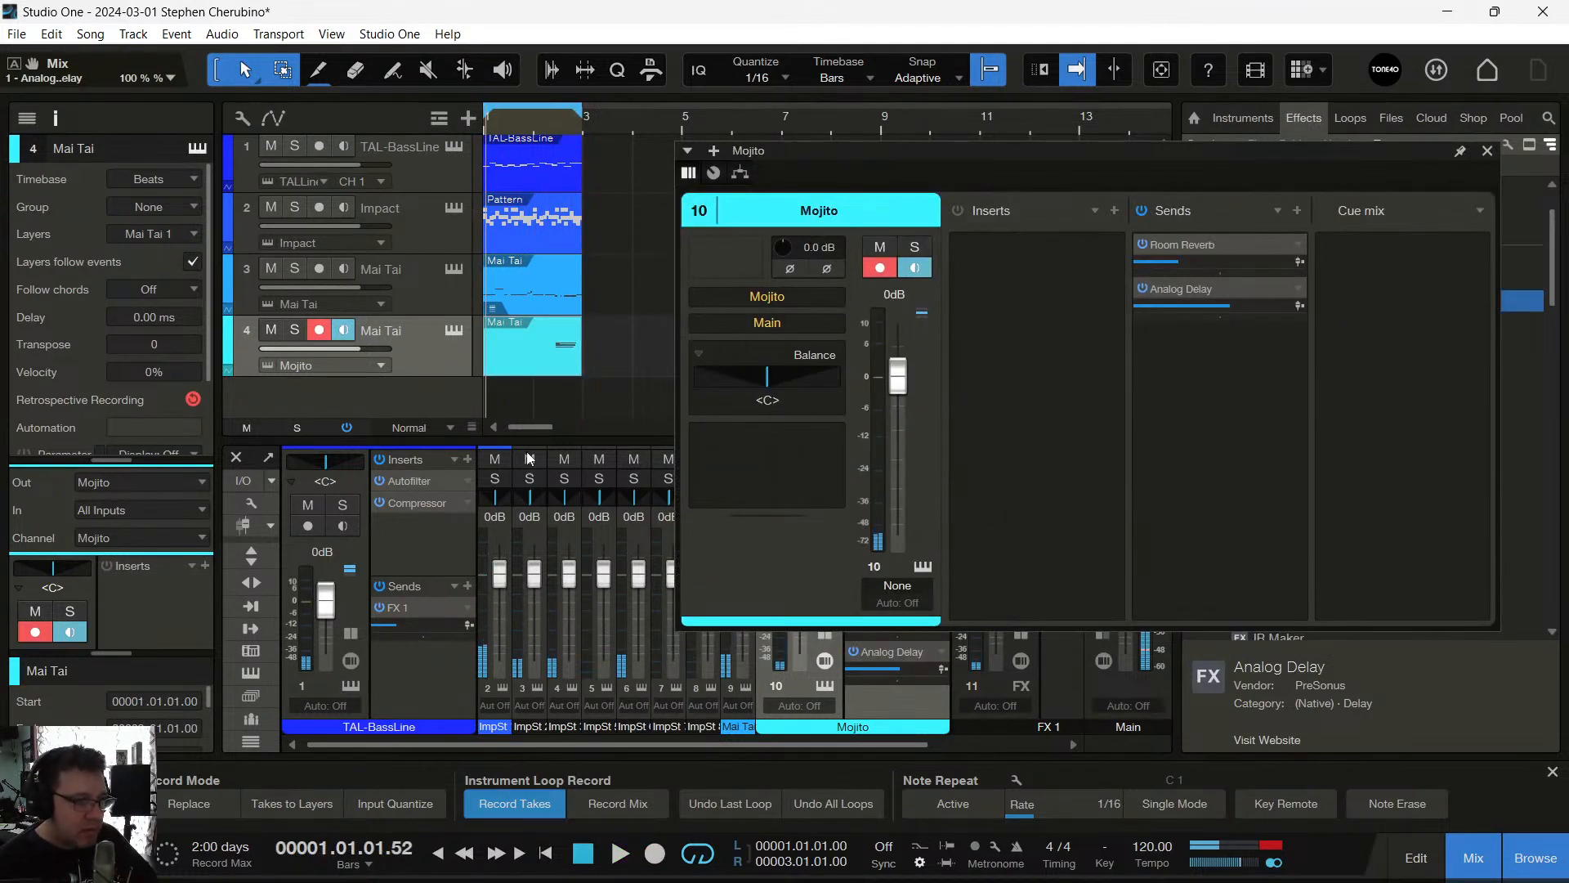
pyautogui.press('Delete')
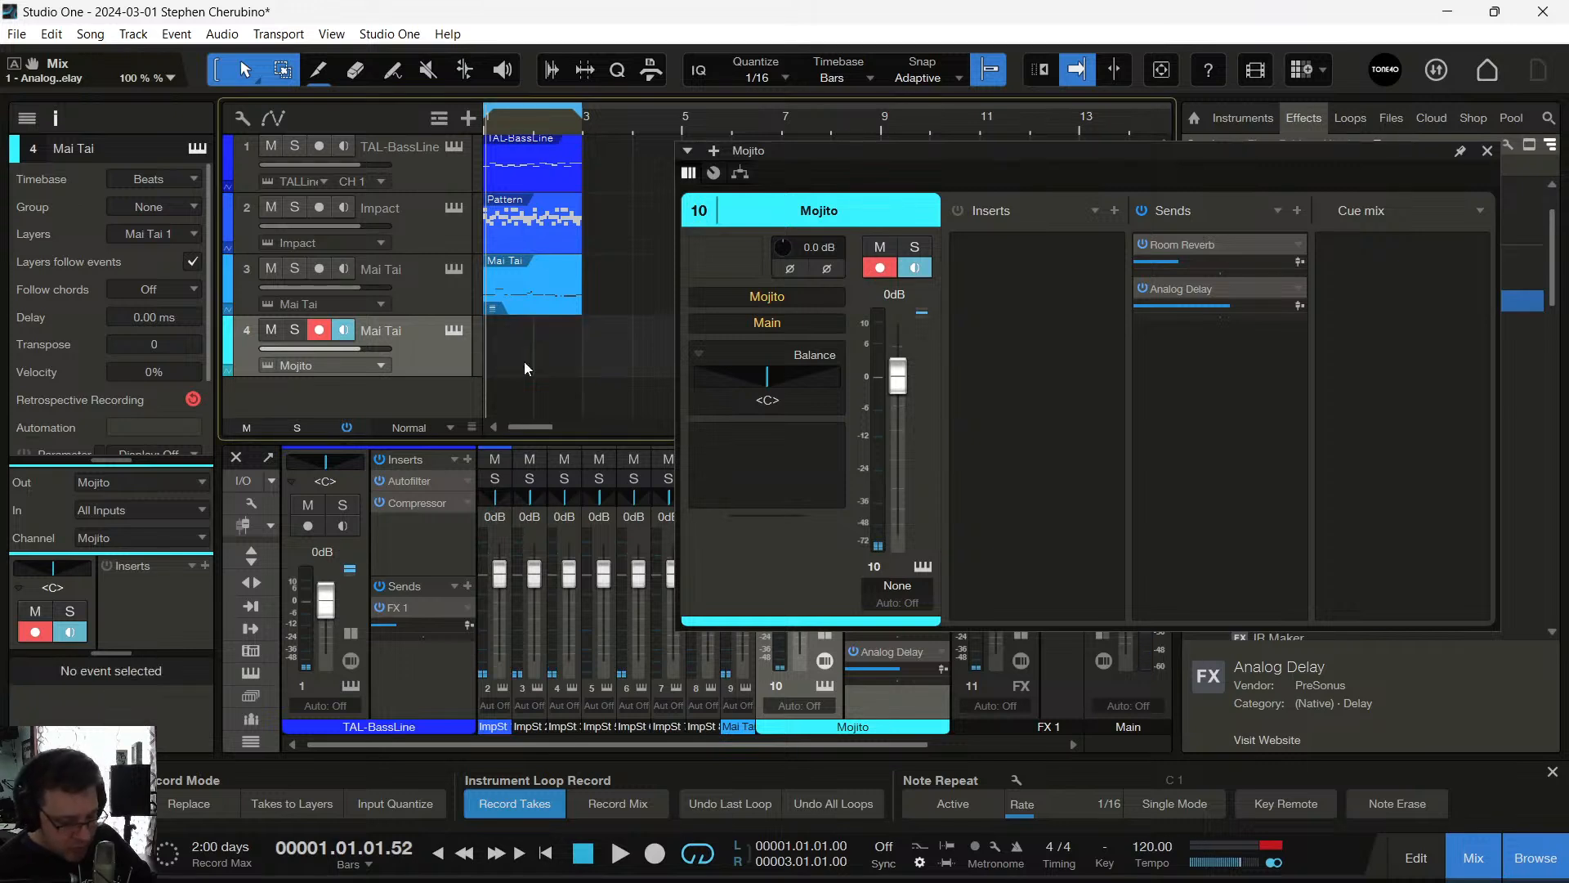
# Perform a chord part over the playing loop and capture it on the Mojito track with Retrospective Recording
pyautogui.press('space')
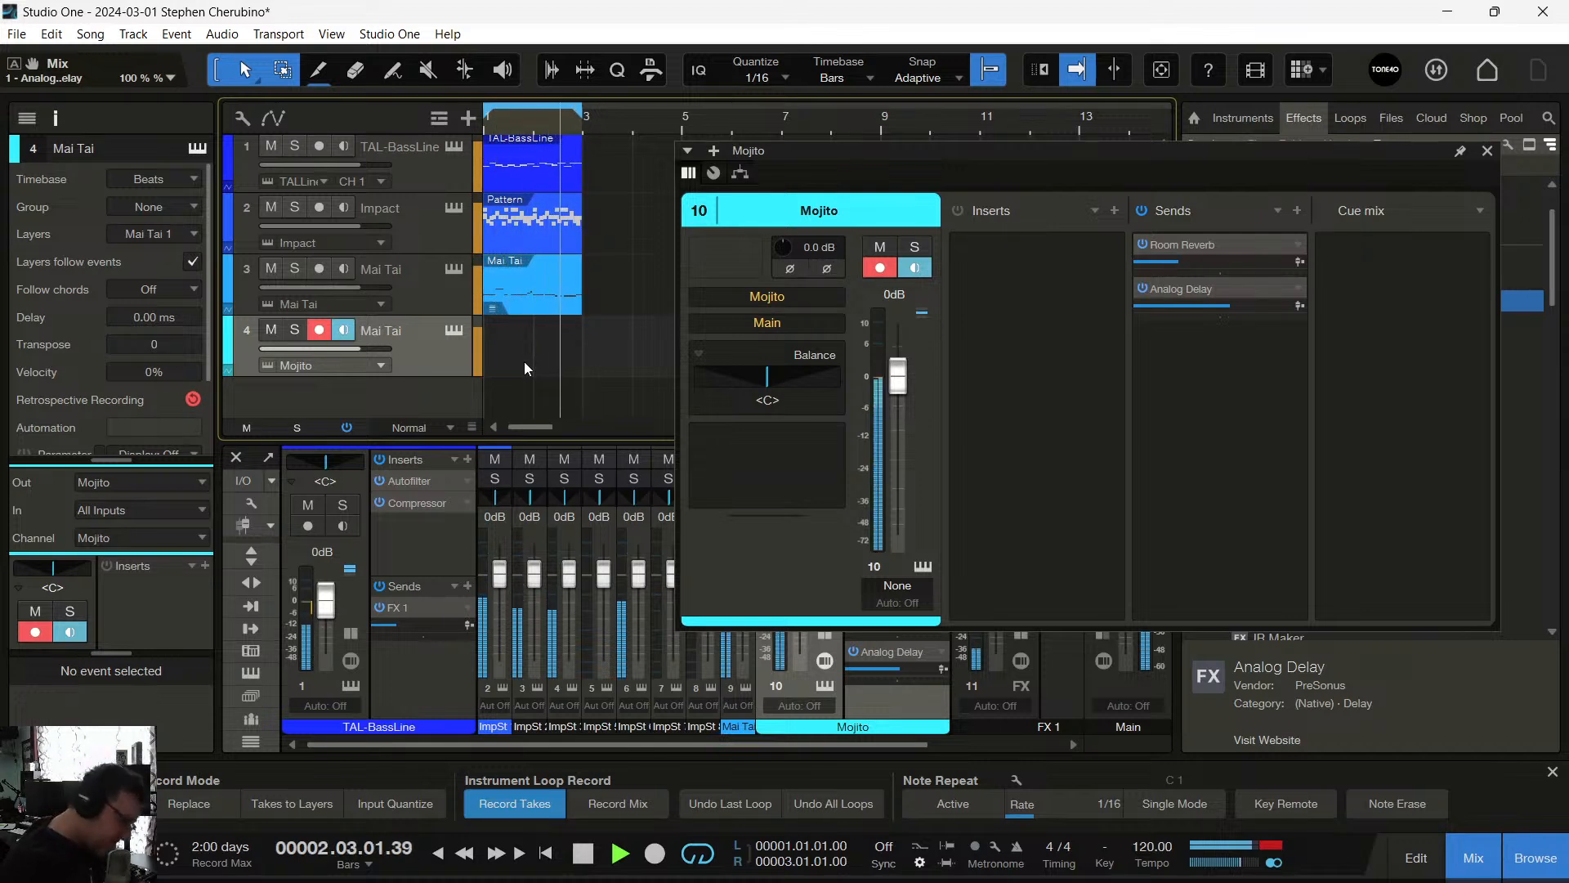
pyautogui.press('space')
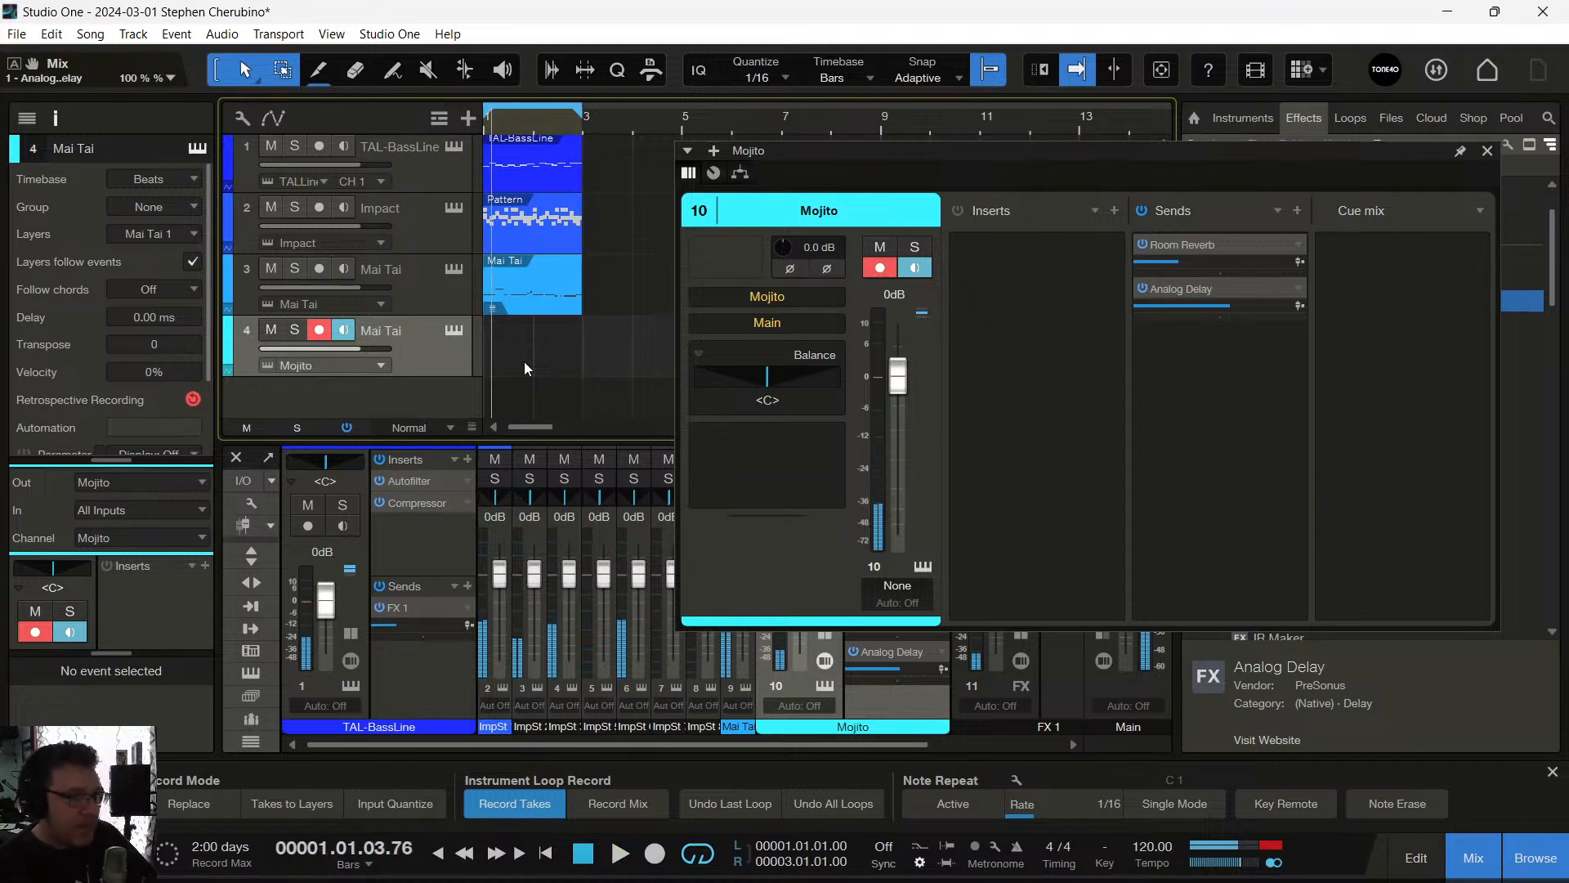
pyautogui.click(193, 400)
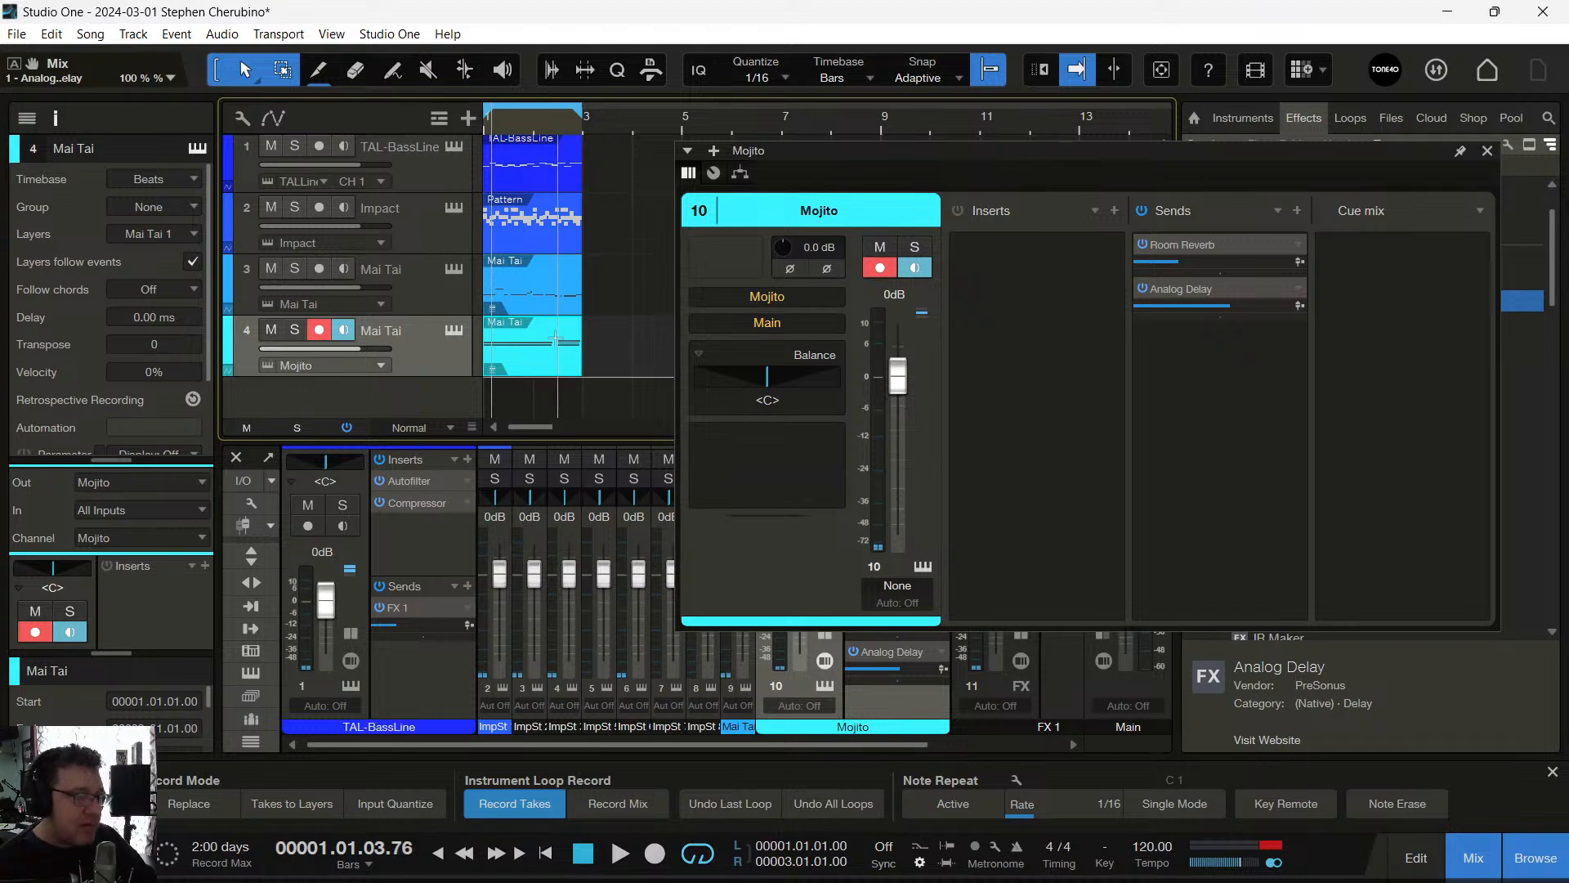
# Solo the Mojito track, start playback, and close its channel window
pyautogui.click(295, 329)
pyautogui.press('space')
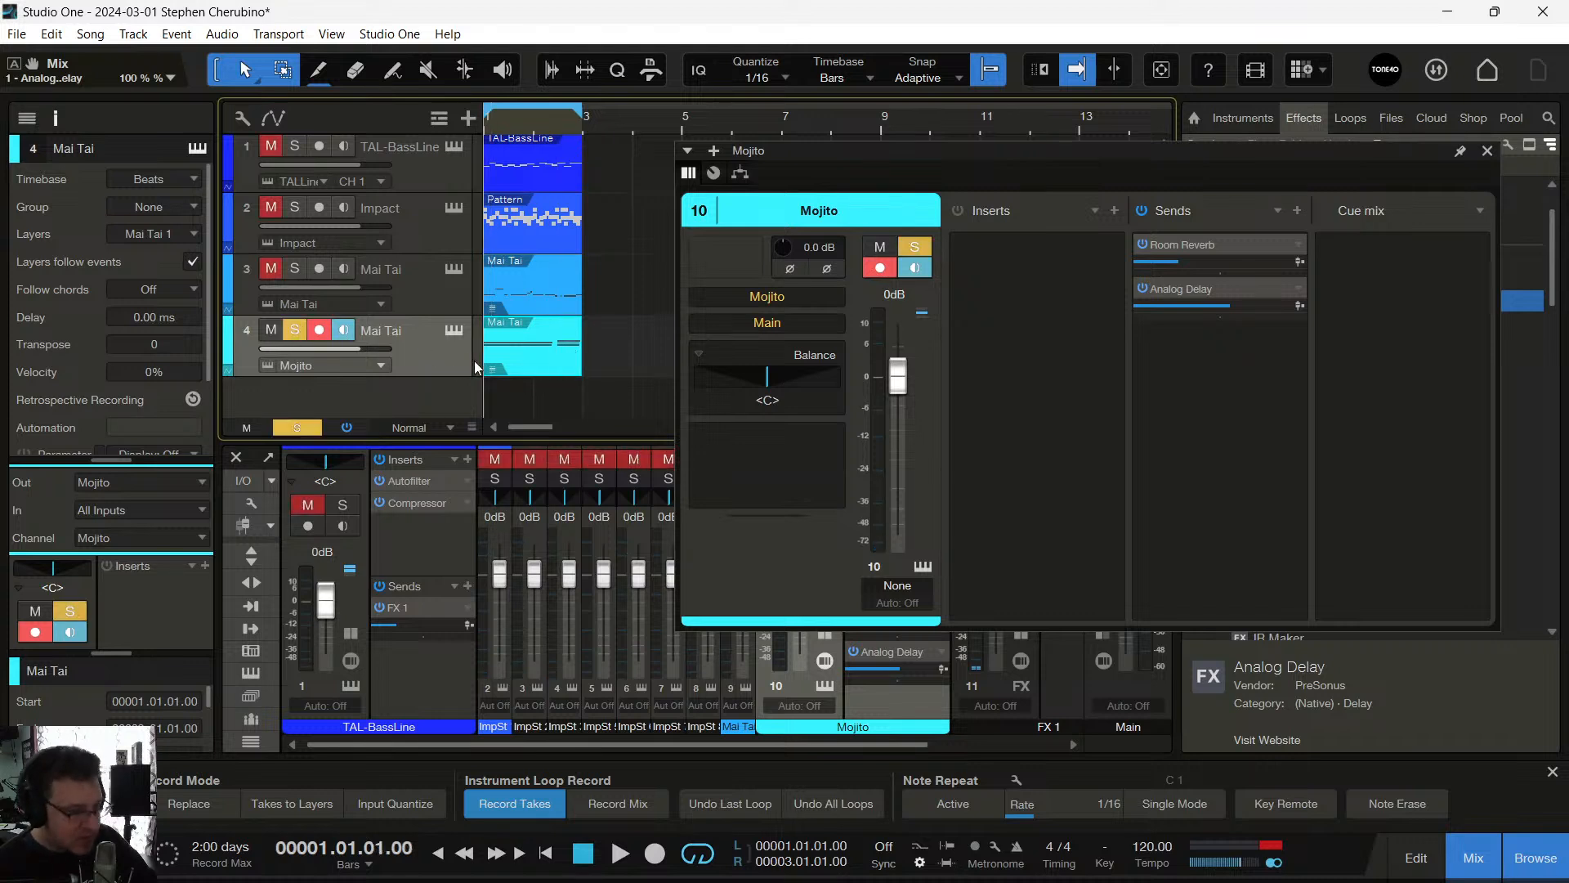
pyautogui.click(1489, 151)
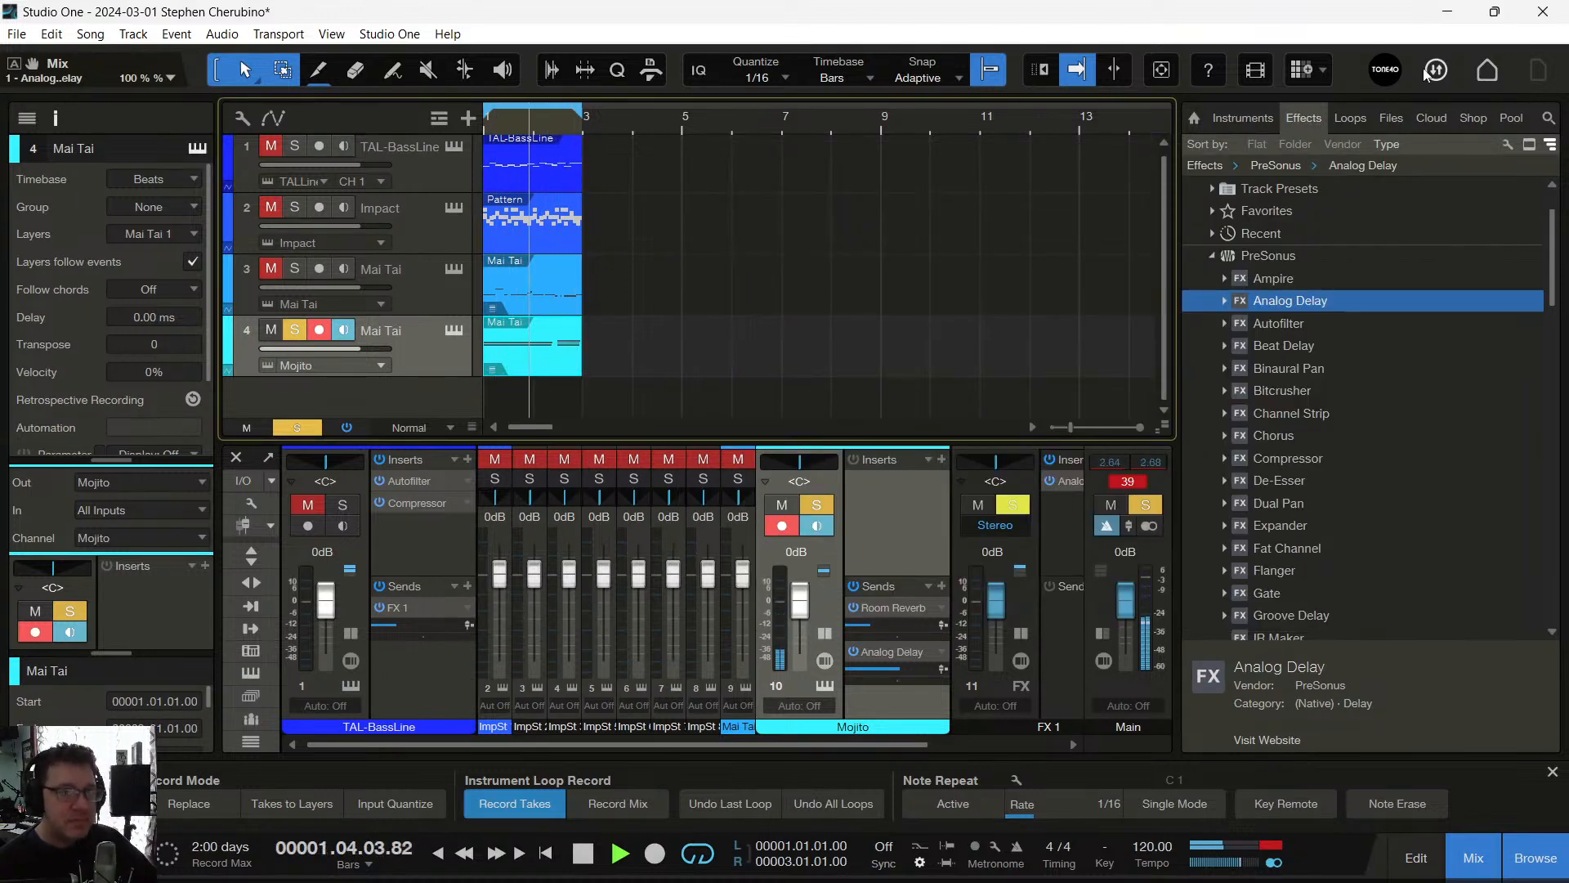
# Open the recorded Mojito part in the note editor, select its first chord, and play the part from the start
pyautogui.doubleClick(522, 360)
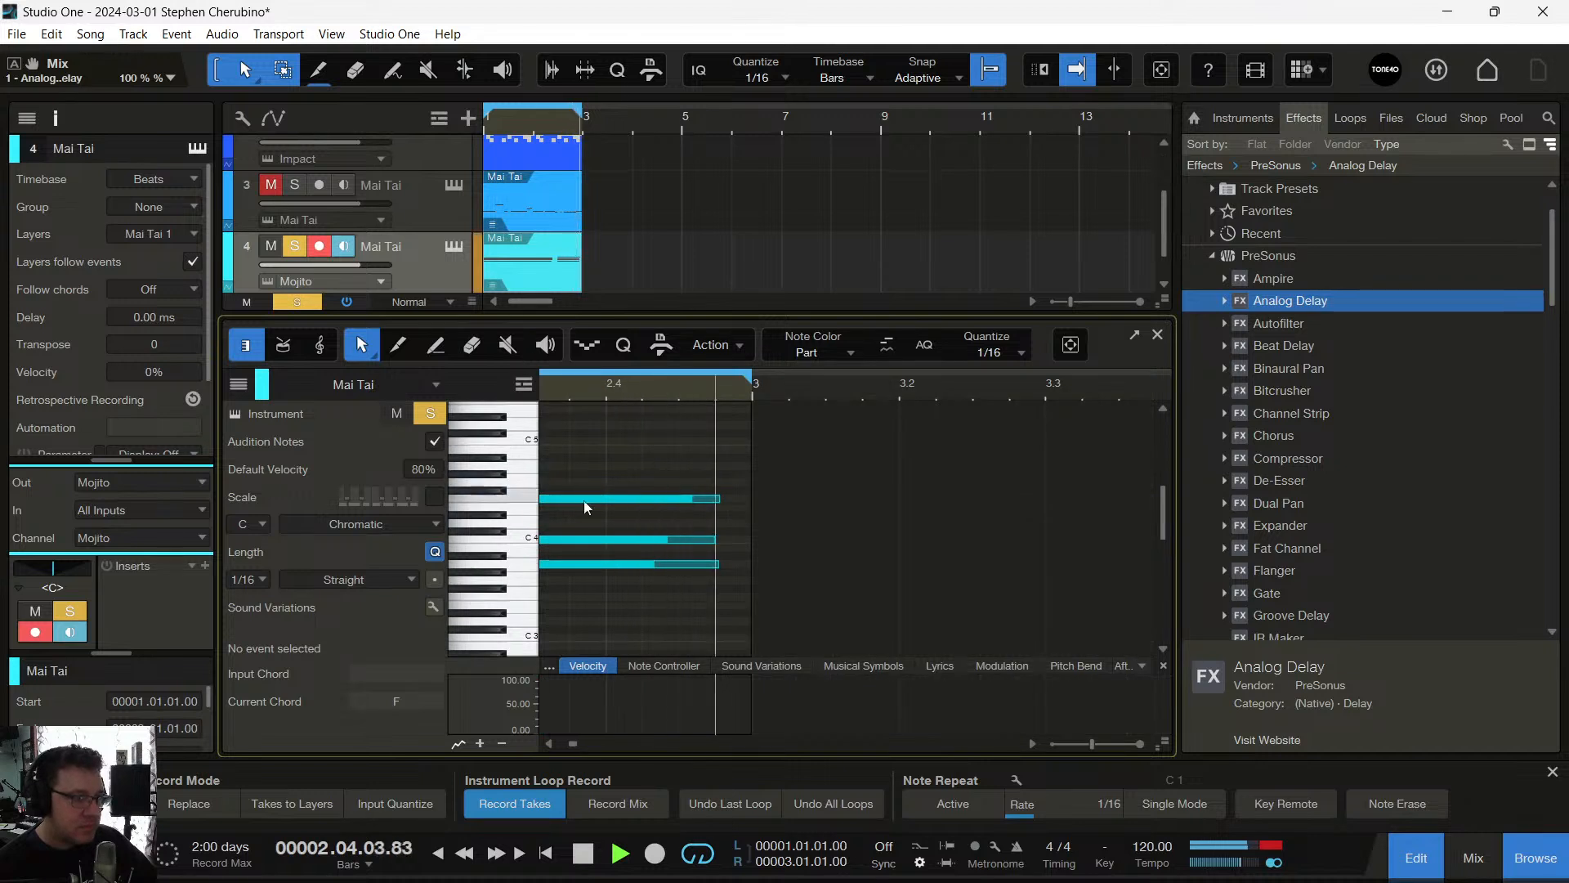
pyautogui.press('space')
pyautogui.moveTo(569, 385); pyautogui.dragTo(546, 512)
pyautogui.press(',')
pyautogui.press('space')
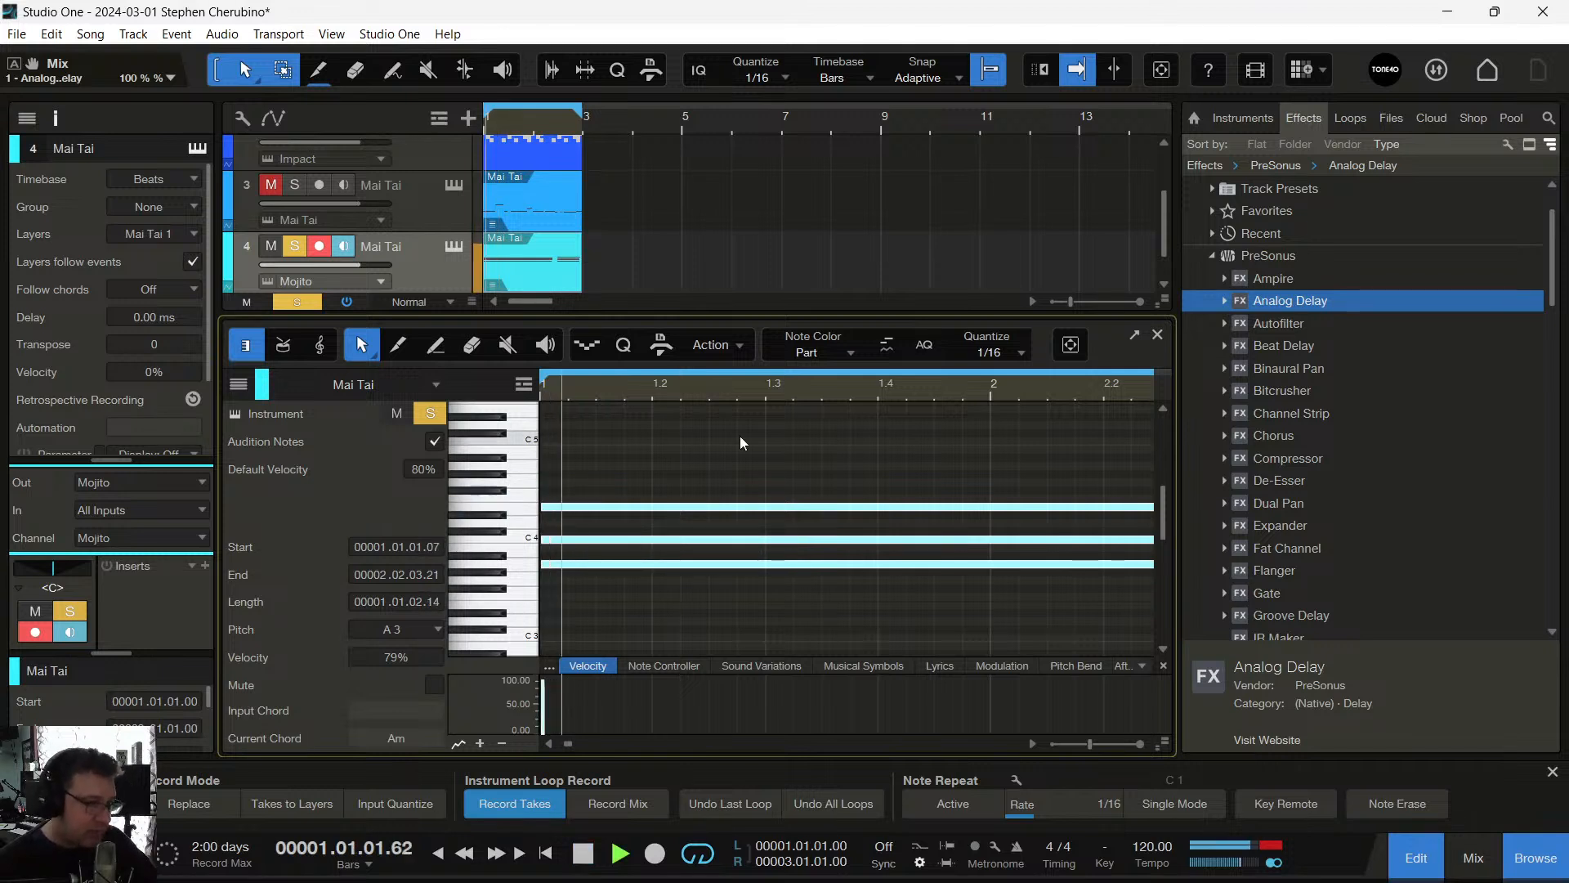
pyautogui.scroll(-2, 880, 379)
pyautogui.scroll(-4, 881, 378)
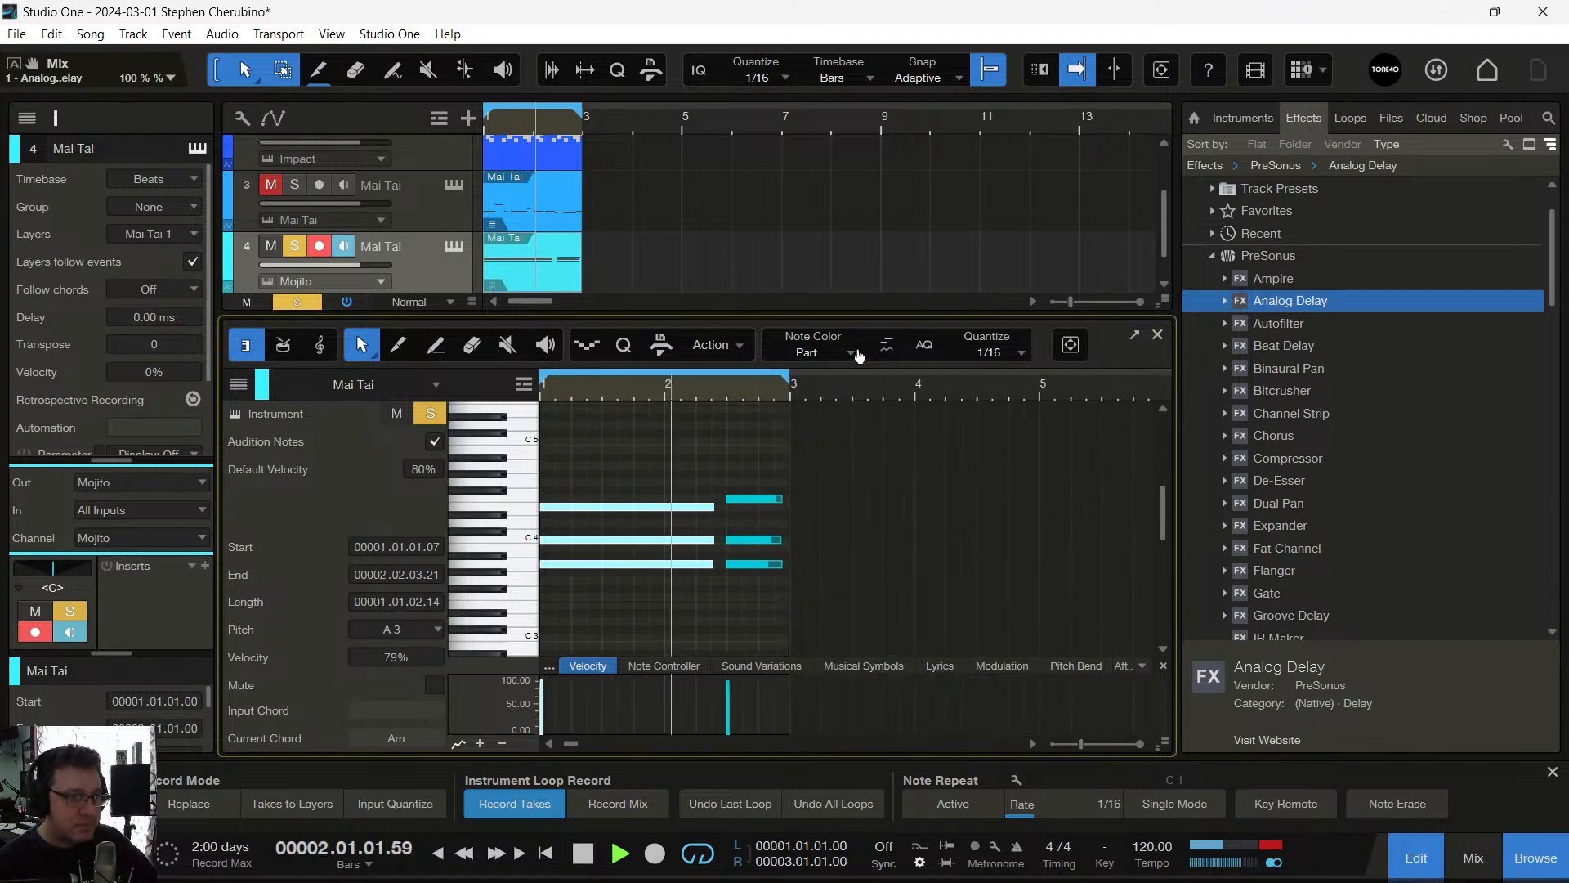
# Add the Arpeggiator Note FX to the Mojito track
pyautogui.click(1243, 118)
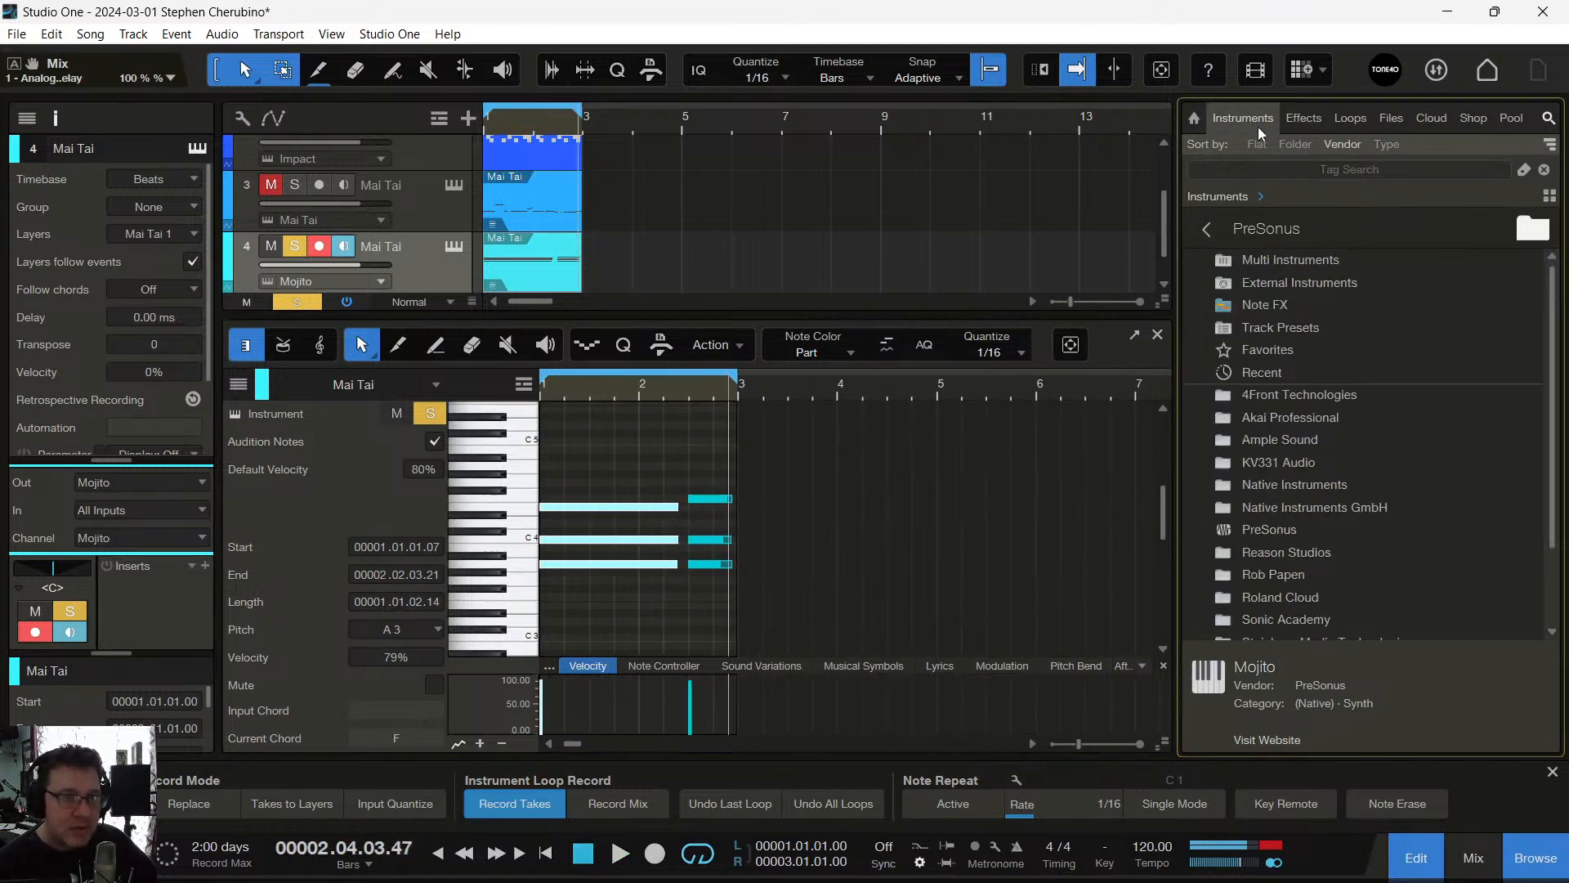
pyautogui.click(1267, 233)
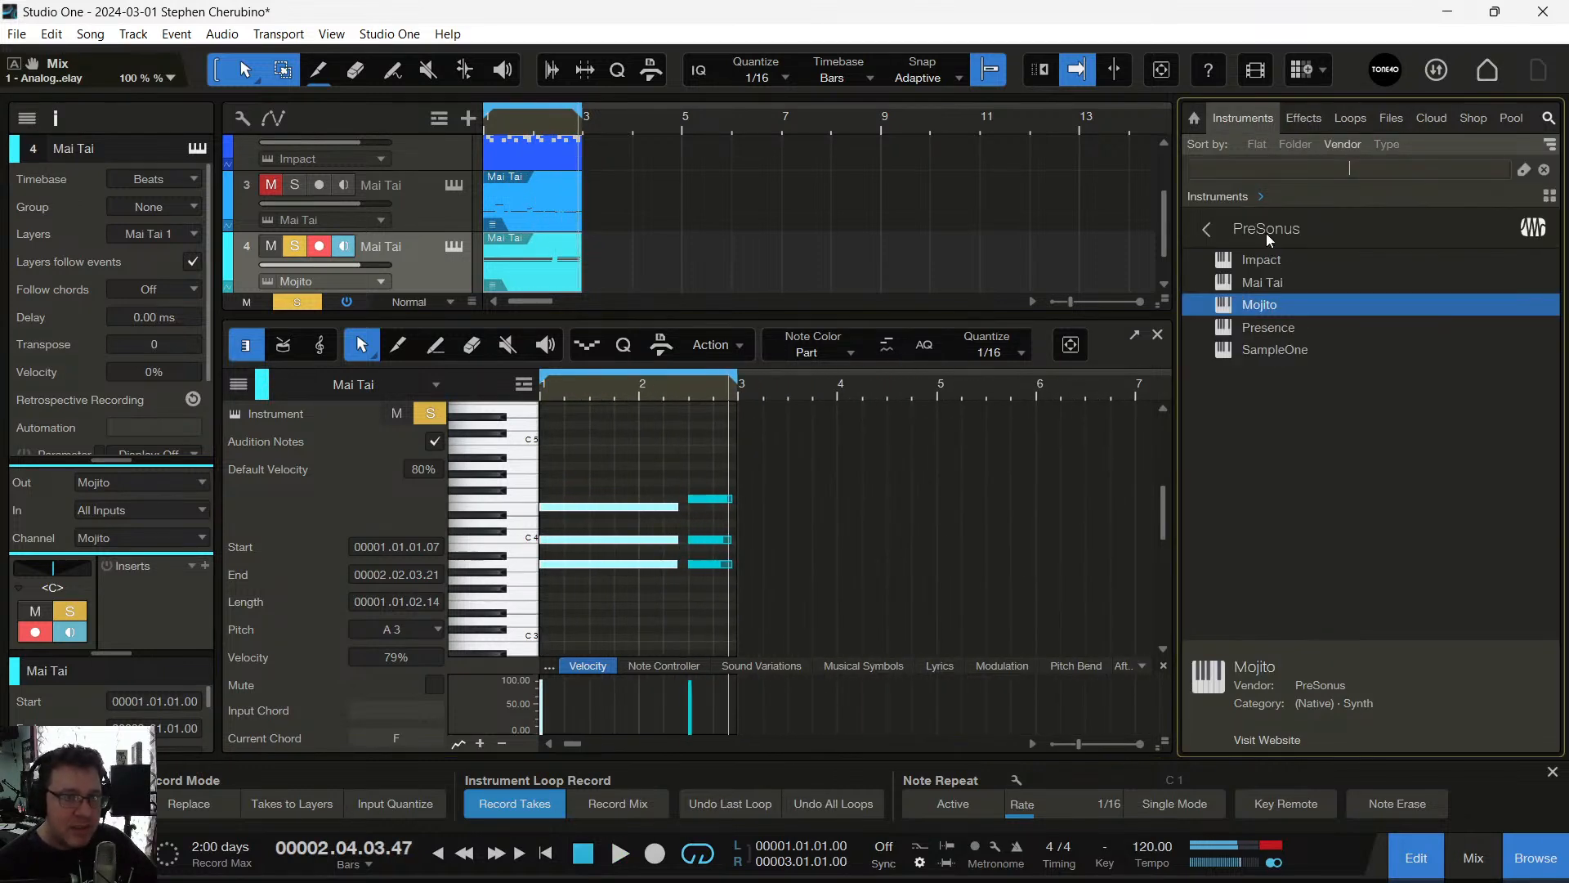
pyautogui.click(1209, 230)
pyautogui.click(1239, 306)
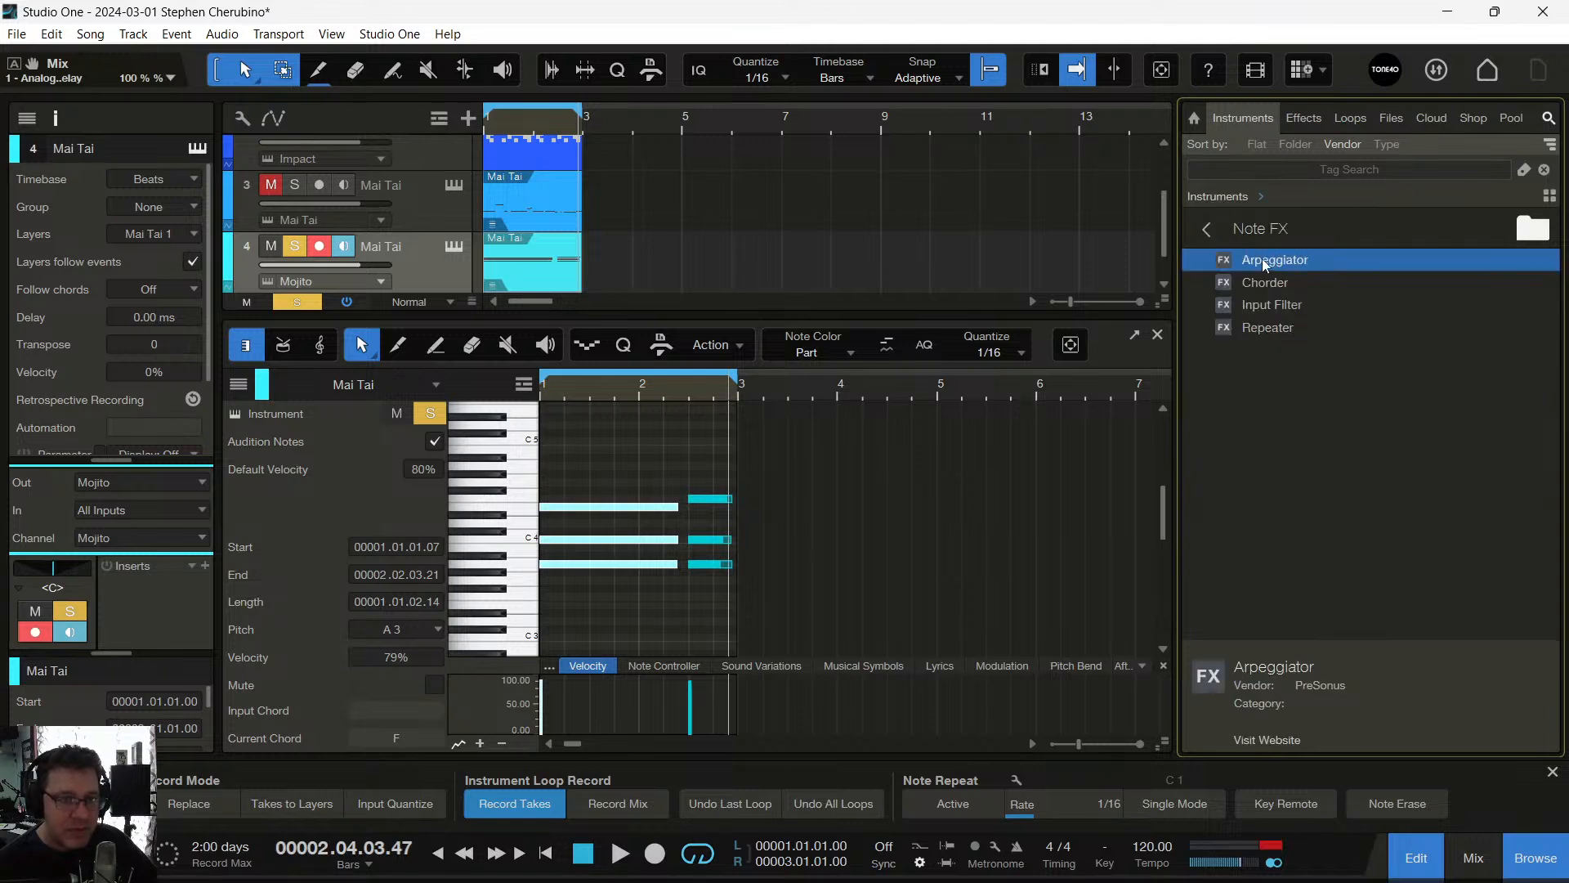
pyautogui.moveTo(1262, 259); pyautogui.dragTo(642, 511)
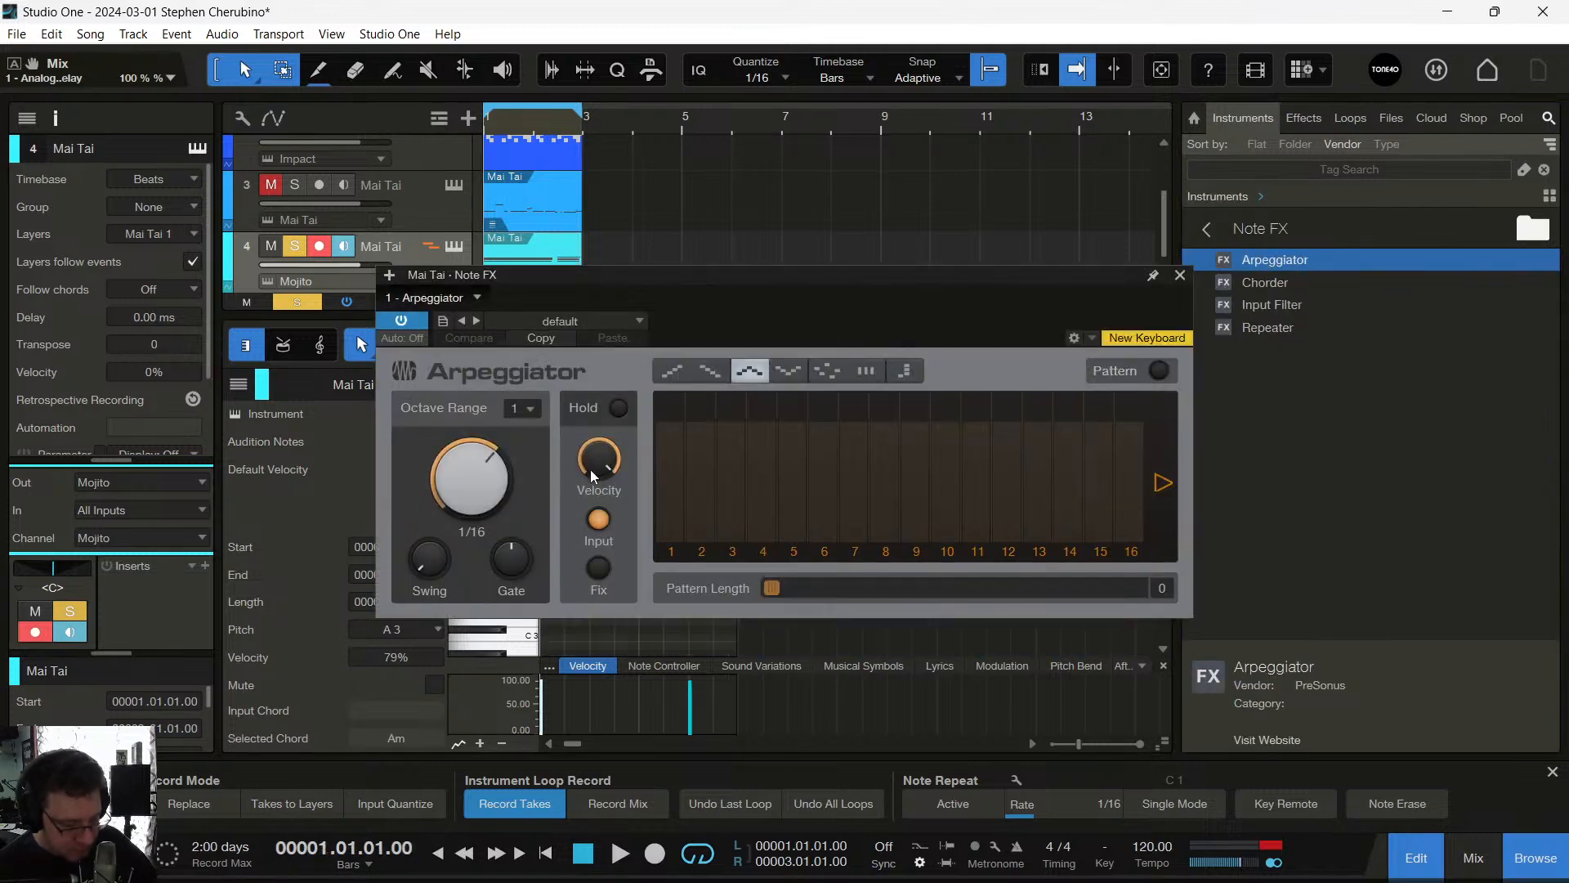
# Set the Arpeggiator to Up mode with a pattern length of 6 and mute steps 2 and 5 during playback
pyautogui.press('space')
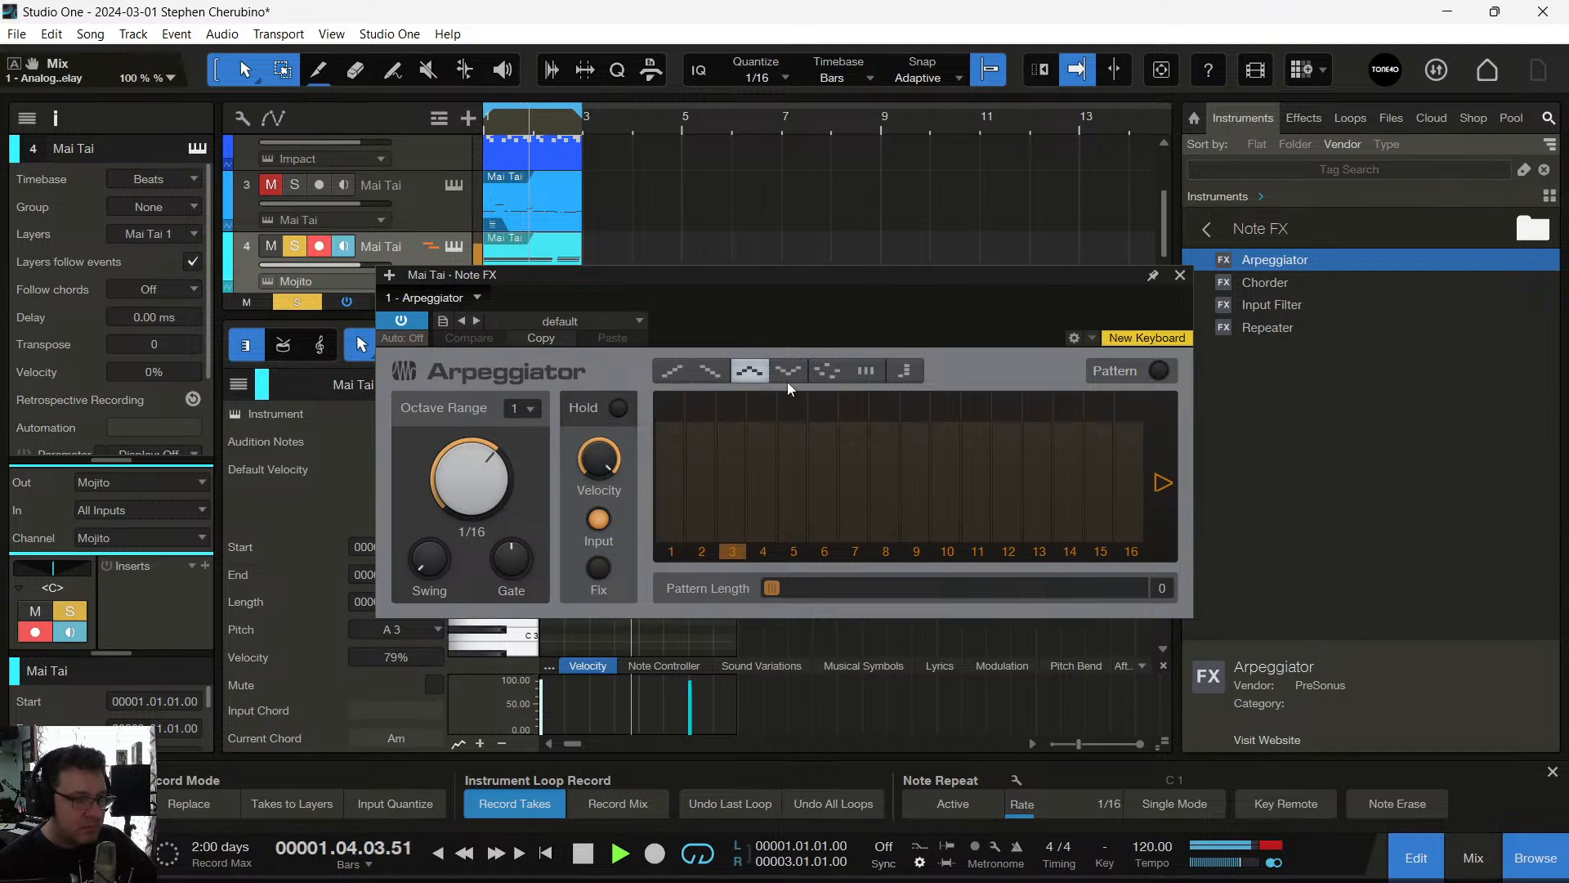
pyautogui.moveTo(560, 274); pyautogui.dragTo(732, 373)
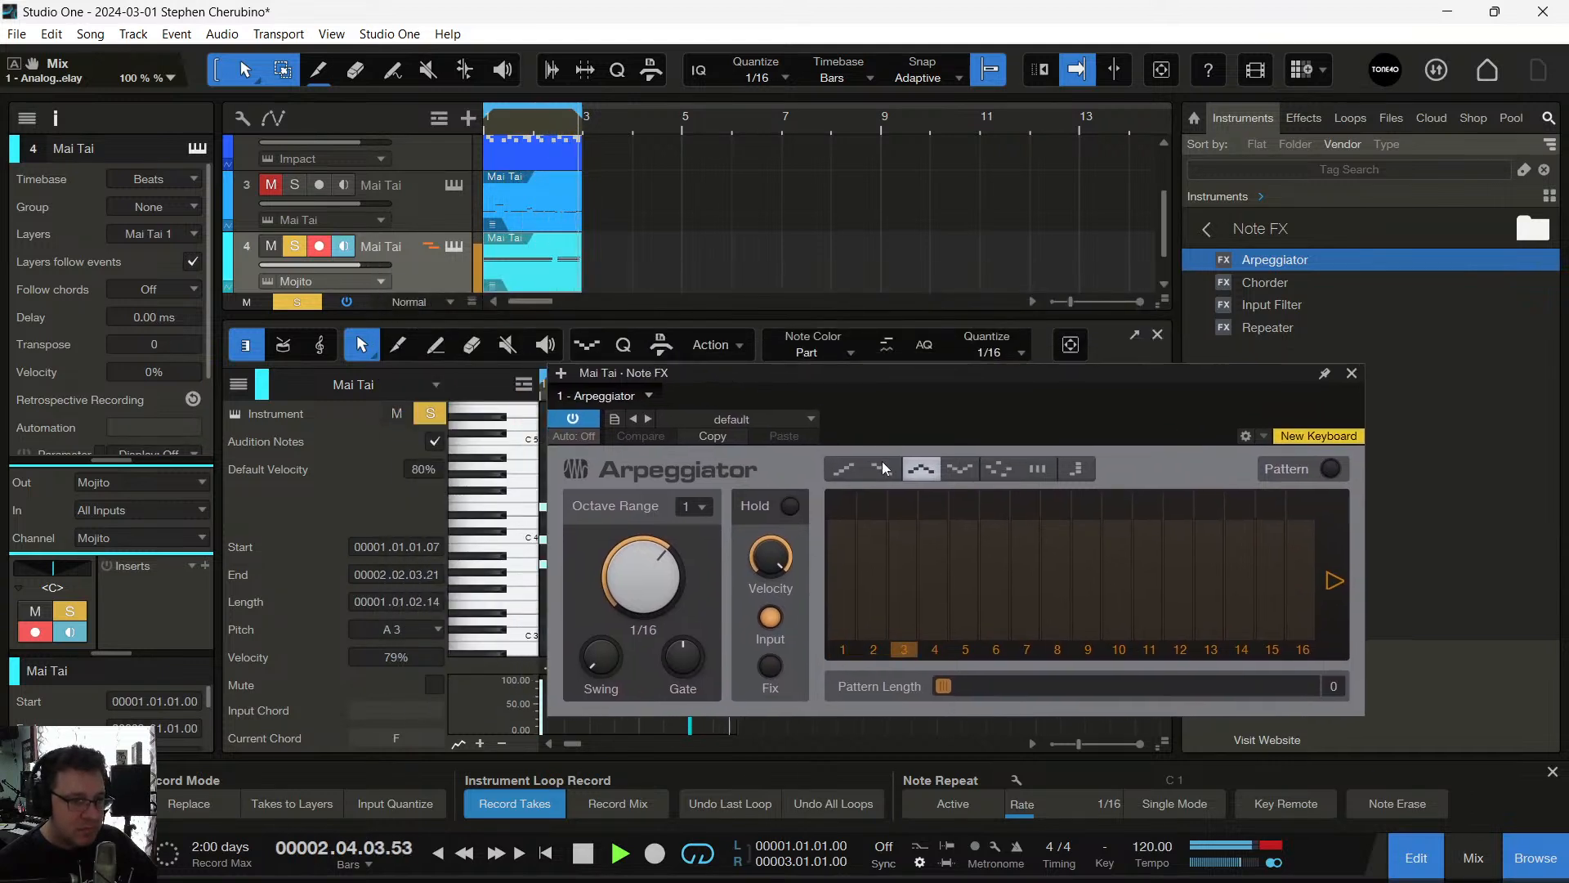
pyautogui.click(846, 469)
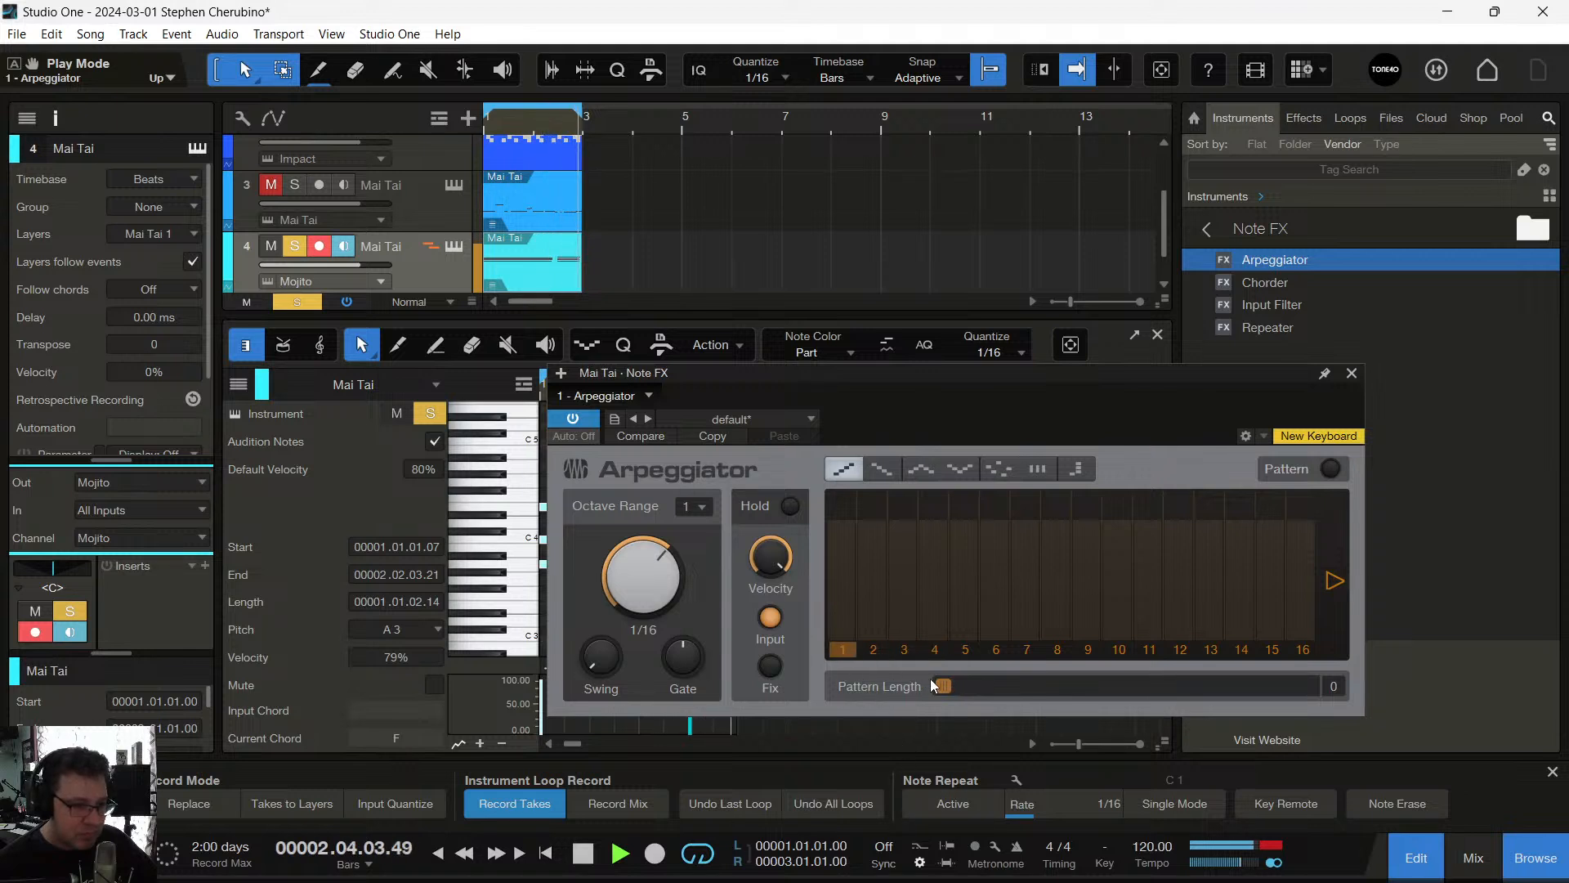
pyautogui.moveTo(932, 682); pyautogui.dragTo(1012, 706)
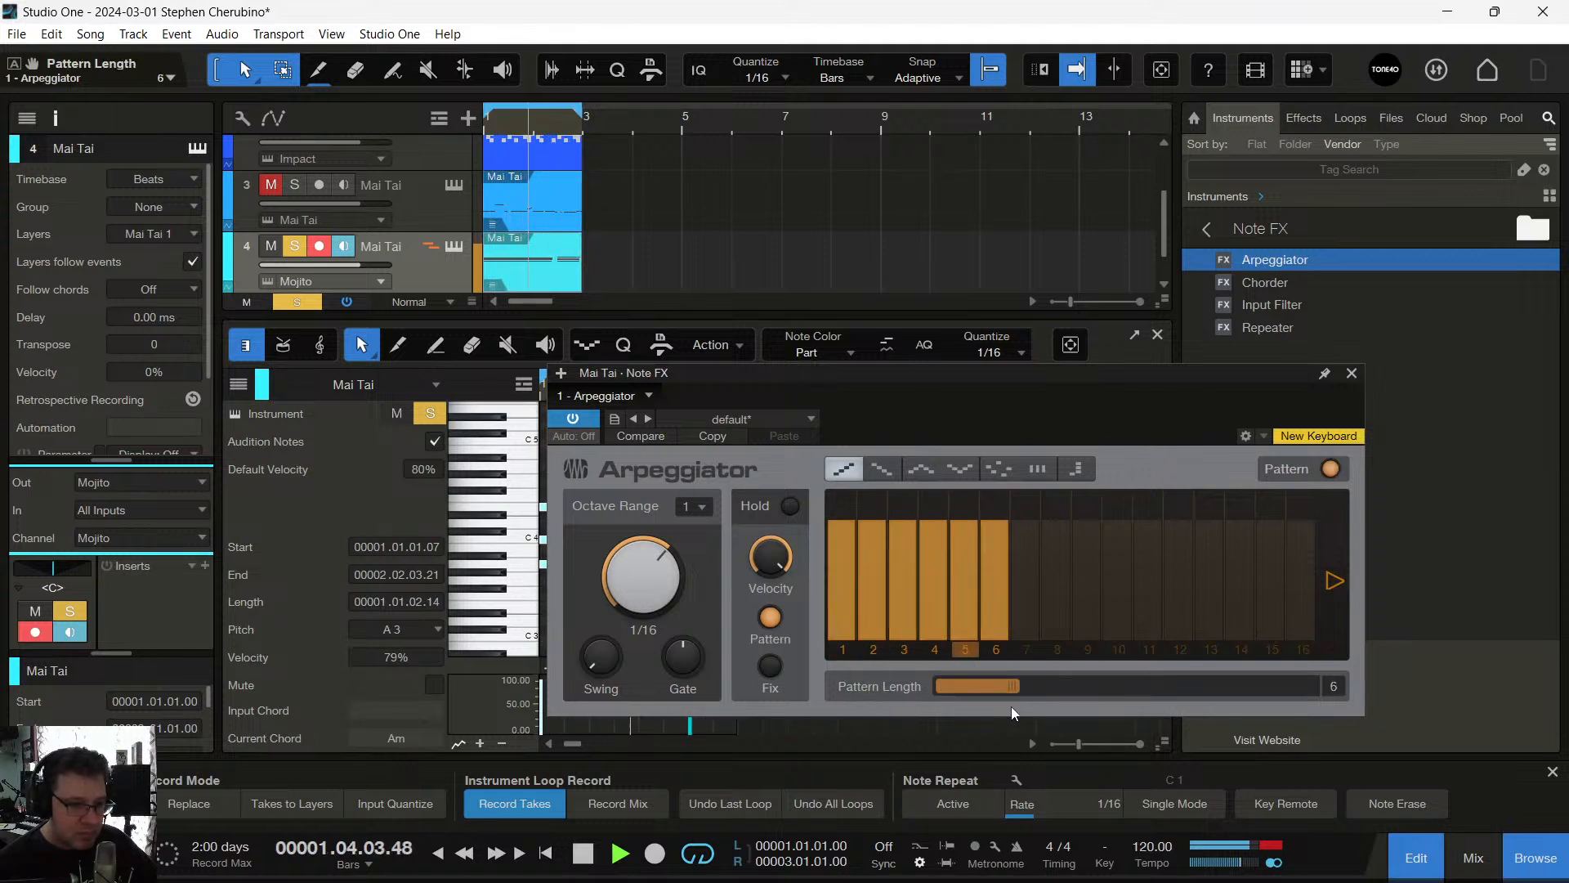
pyautogui.click(873, 649)
pyautogui.click(965, 652)
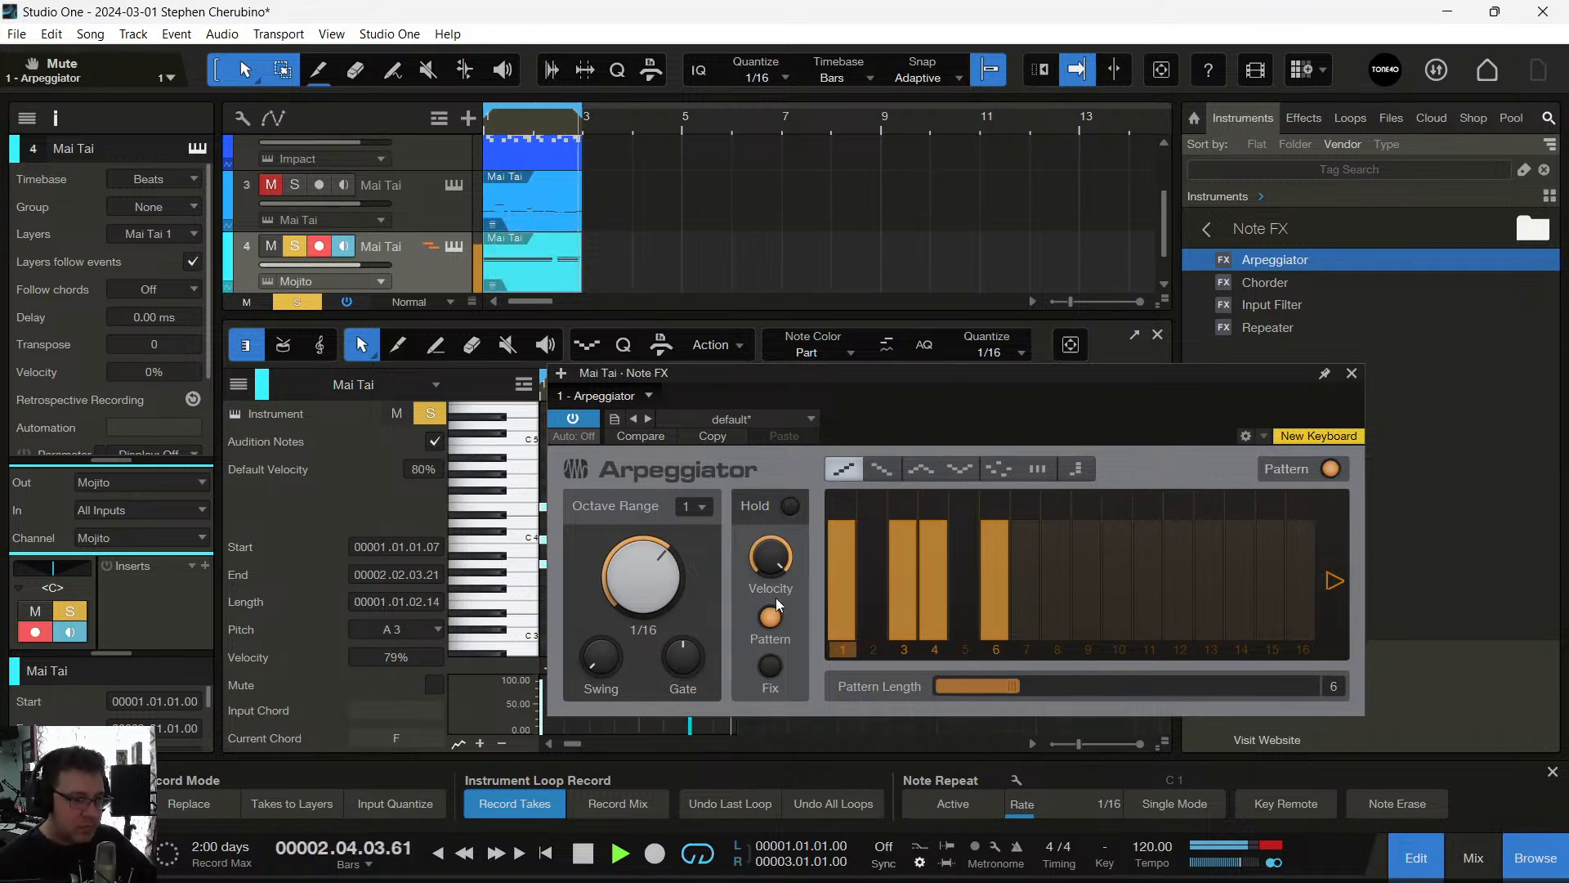
# Move the Arpeggiator window clear of the recorded notes, set its gate to about 46%, and stop playback
pyautogui.moveTo(842, 373); pyautogui.dragTo(997, 197)
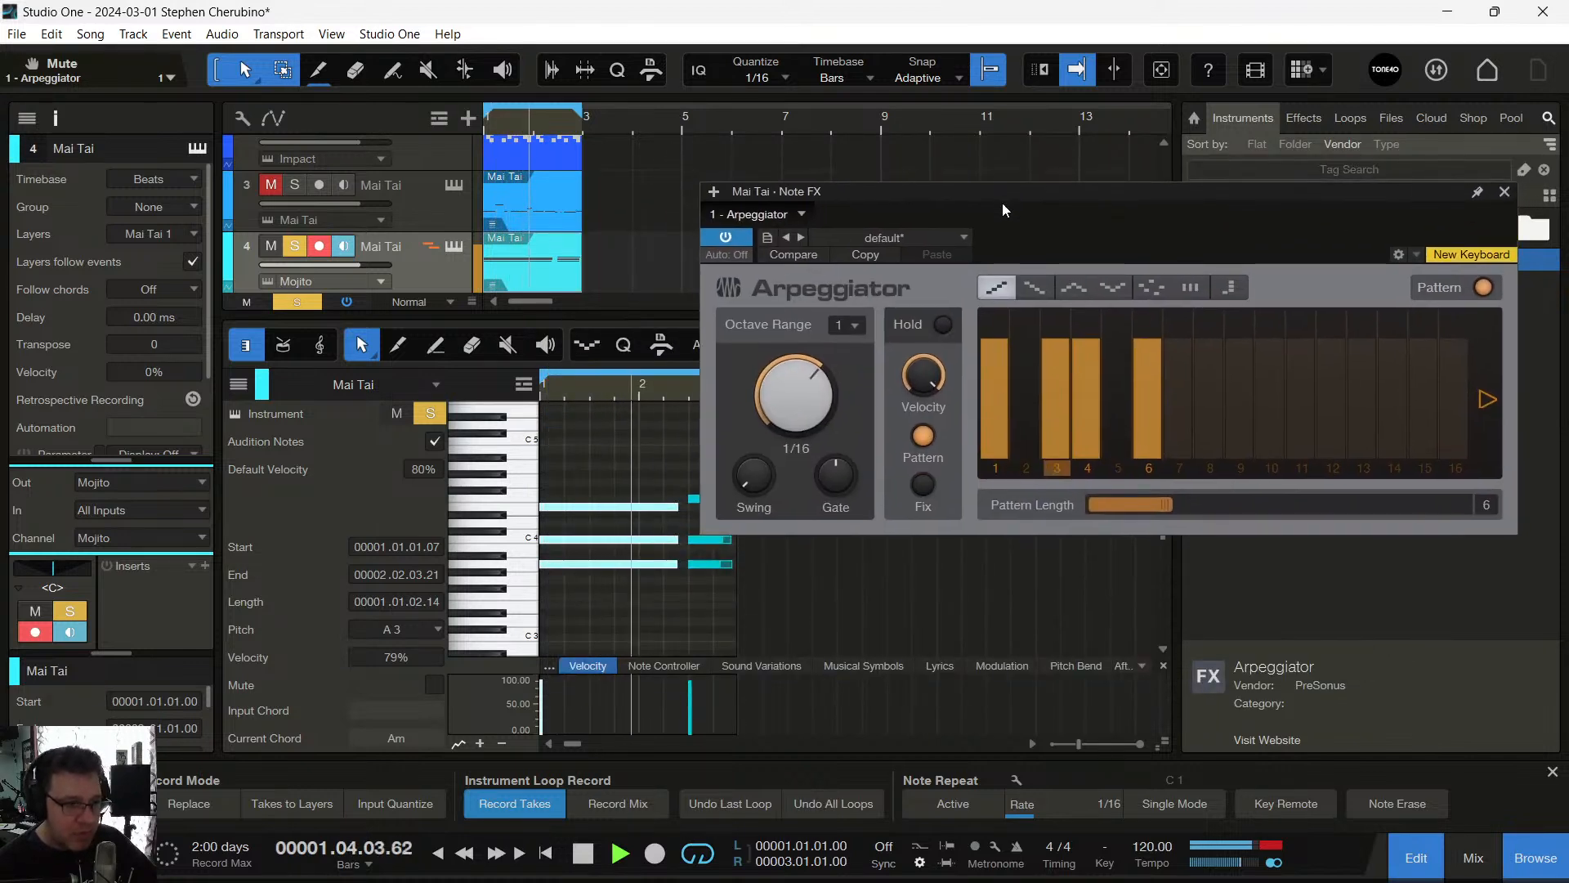
pyautogui.moveTo(838, 478); pyautogui.dragTo(833, 609)
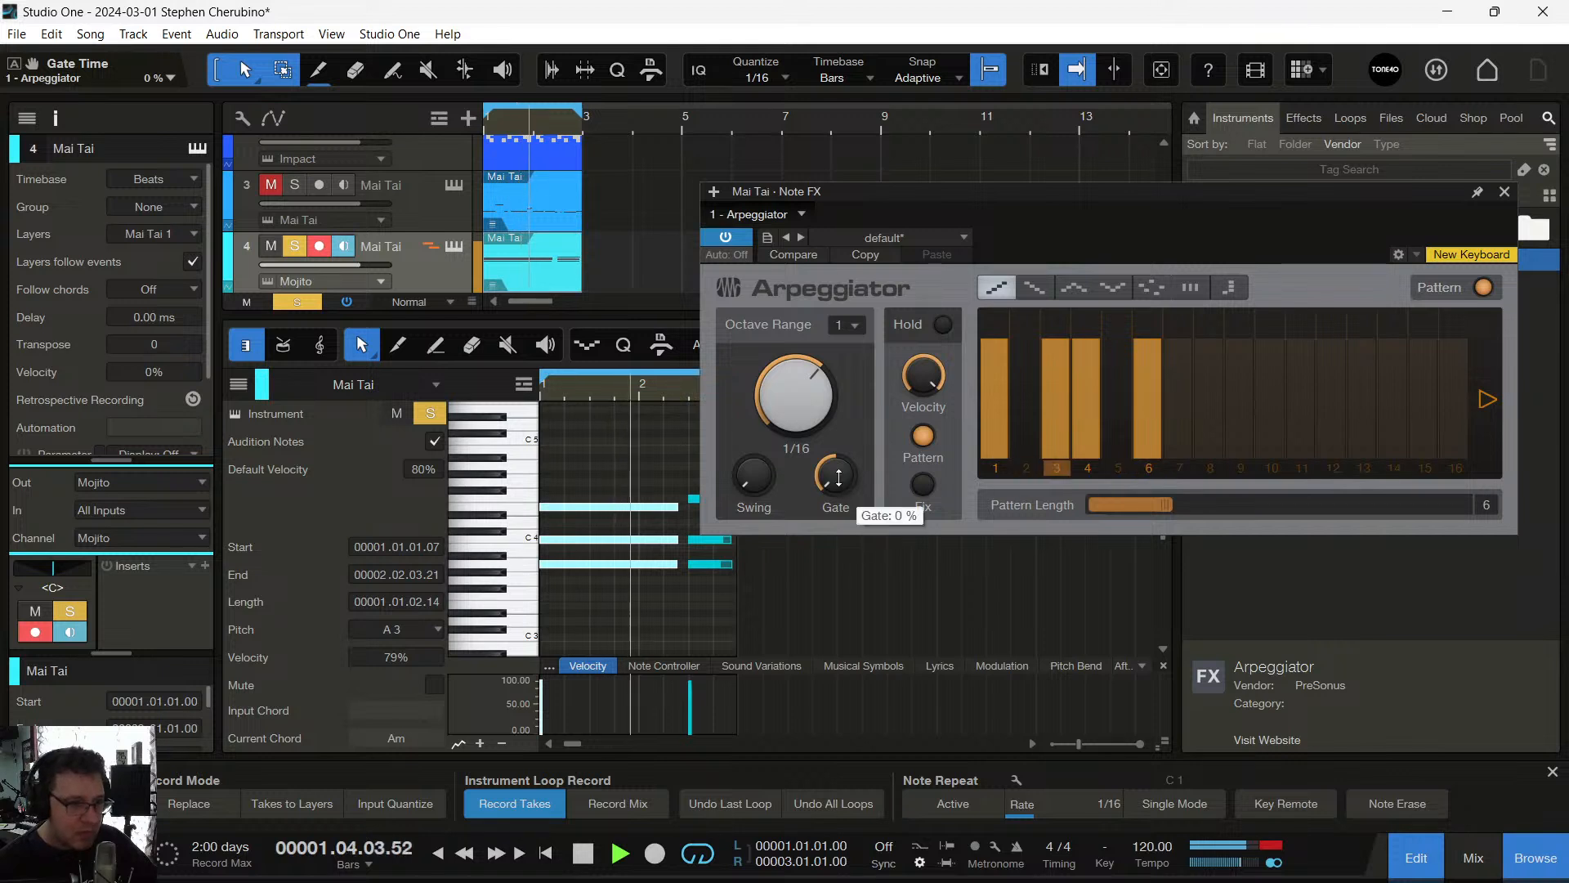
pyautogui.moveTo(838, 479); pyautogui.dragTo(801, 396)
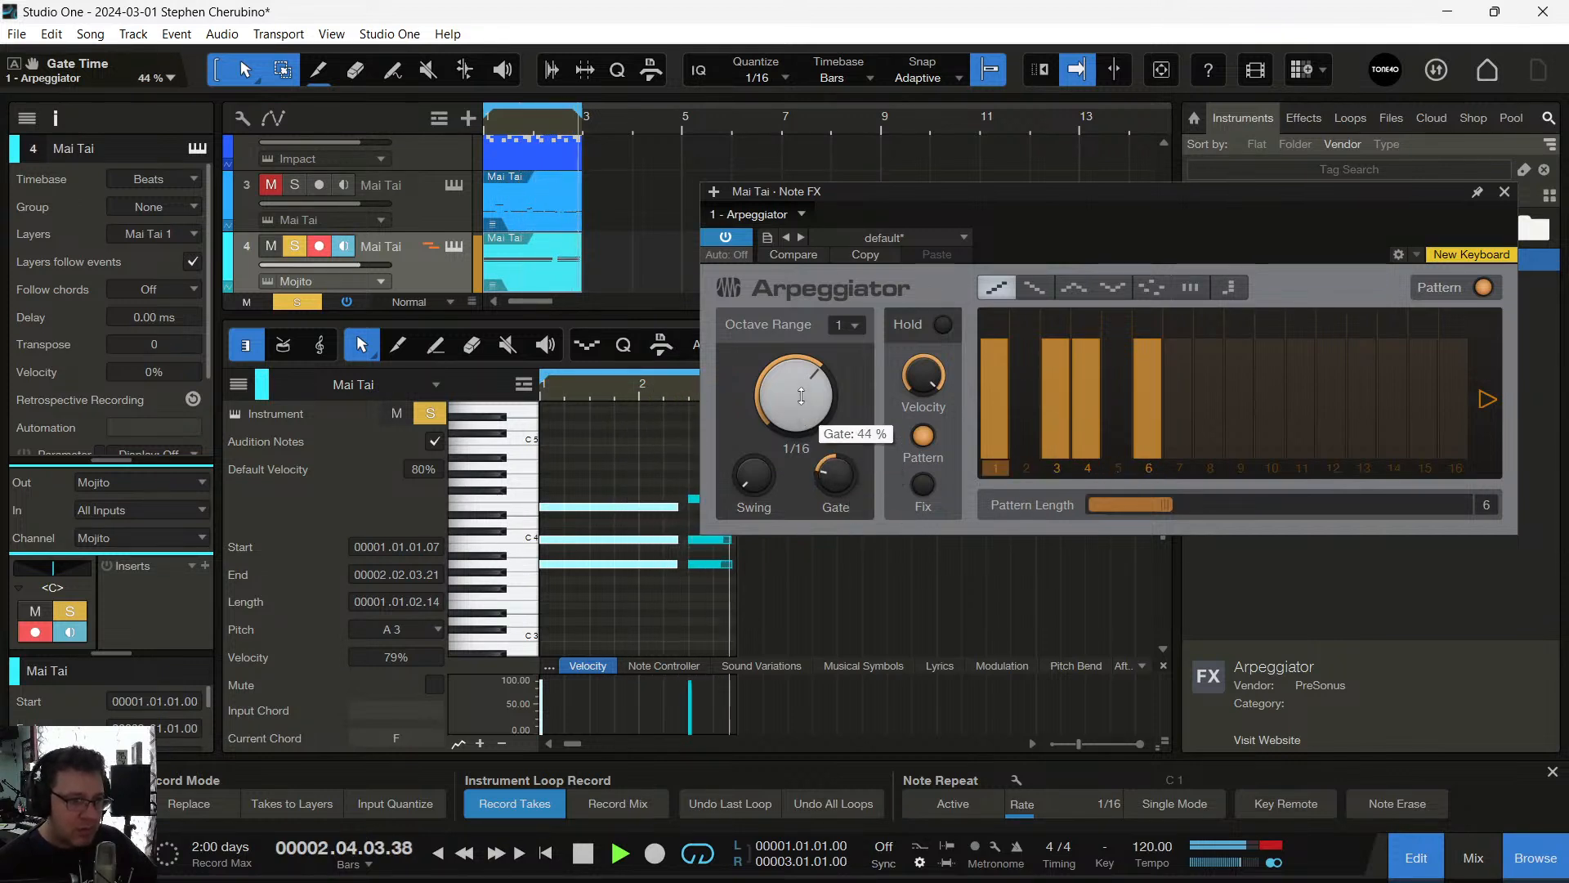
pyautogui.moveTo(839, 472); pyautogui.dragTo(839, 468)
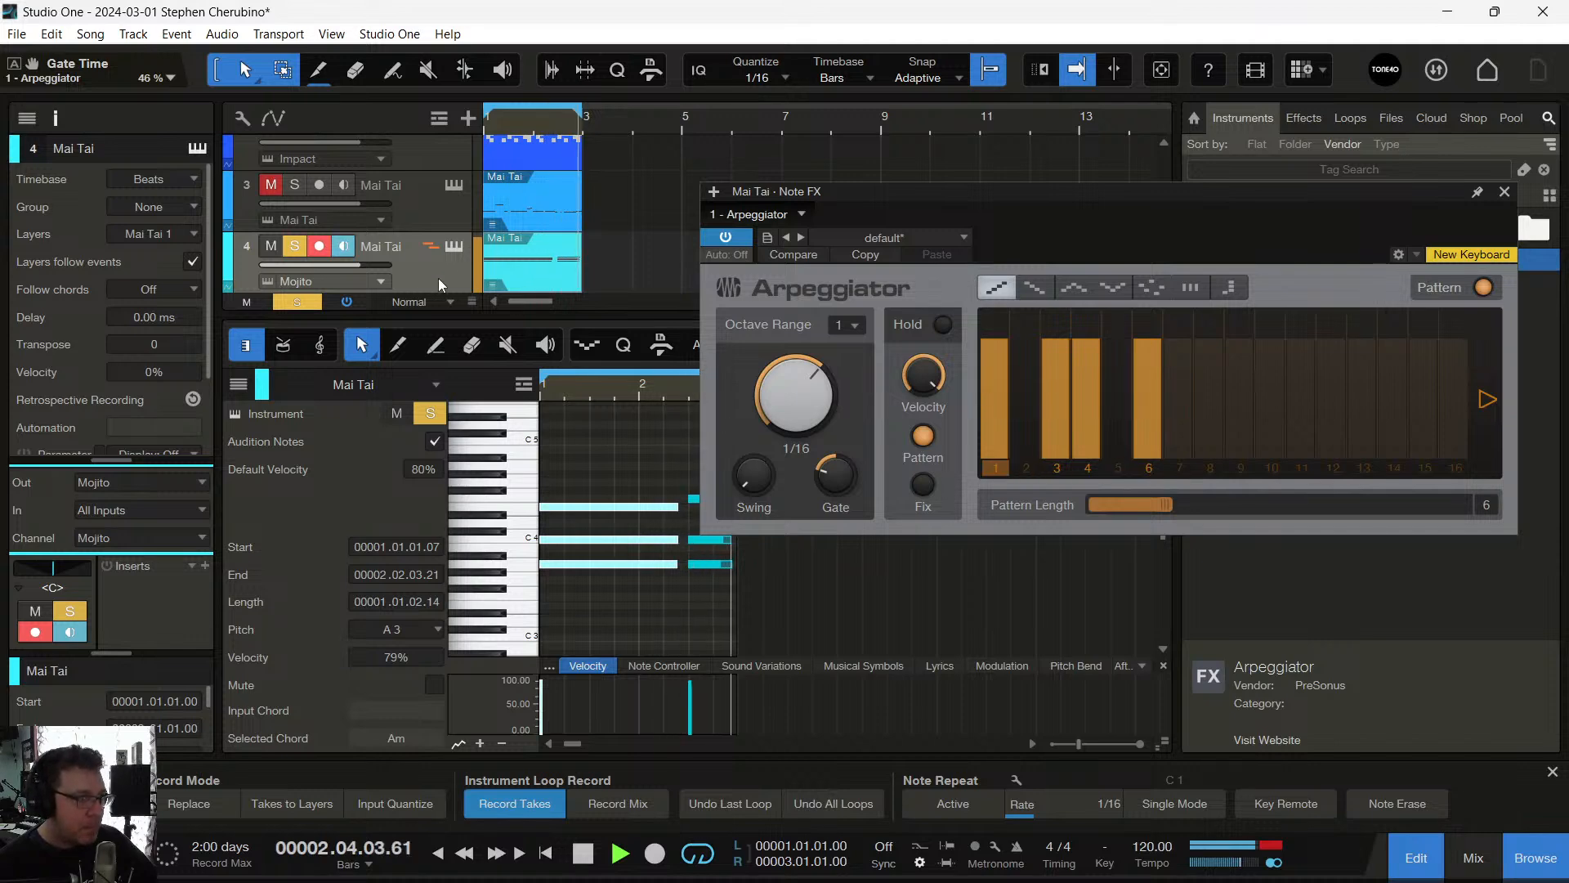
pyautogui.press('space')
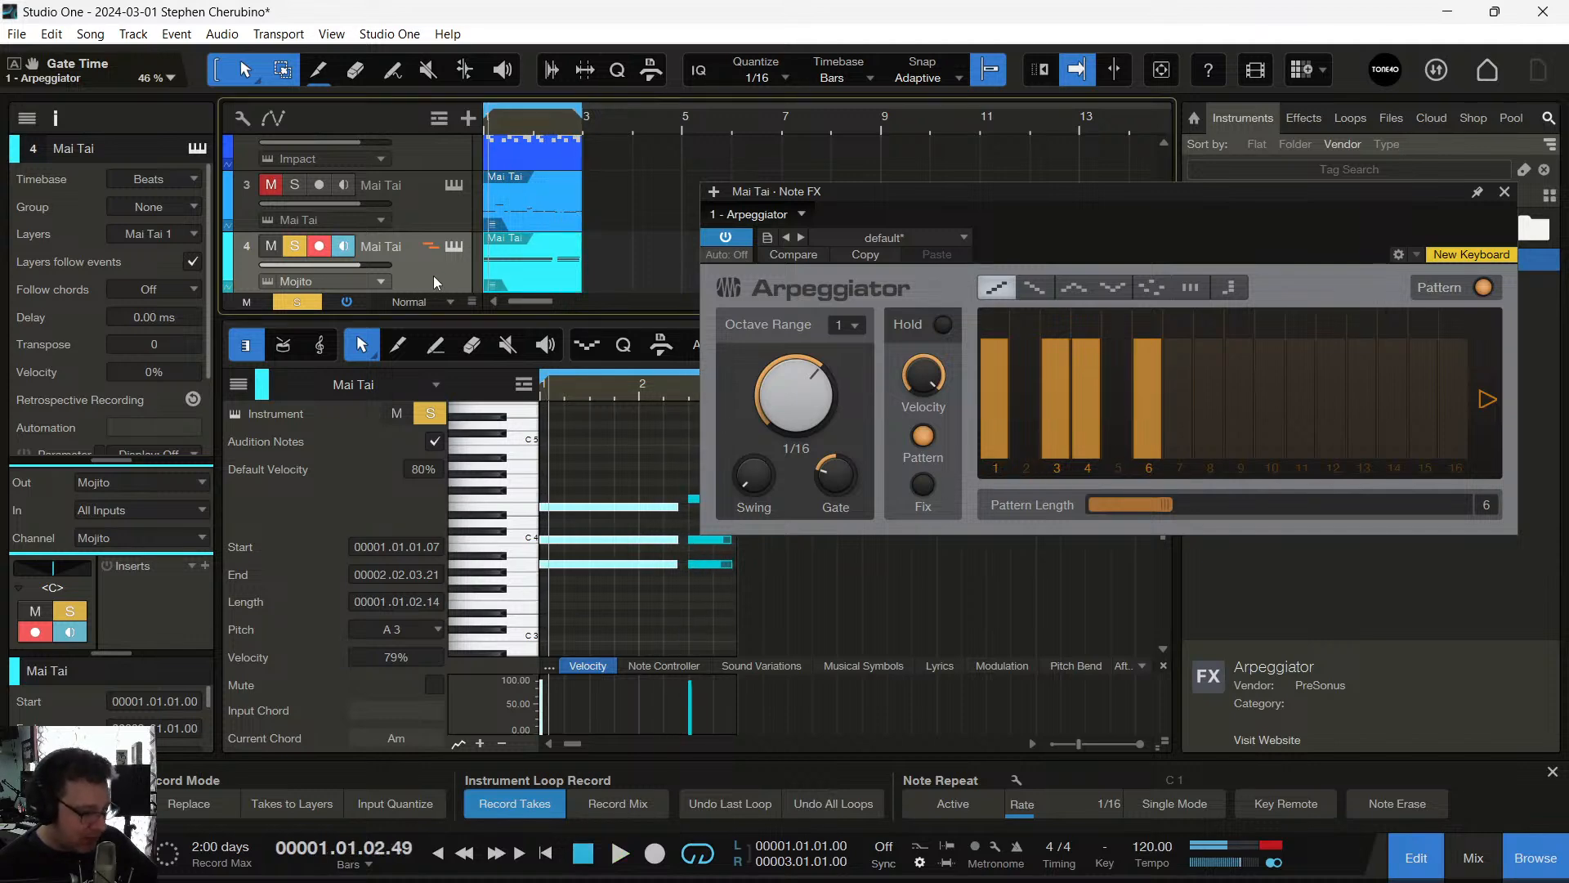
# Insert Pro EQ on the Mojito channel and start playback
pyautogui.press('F3')
pyautogui.click(204, 566)
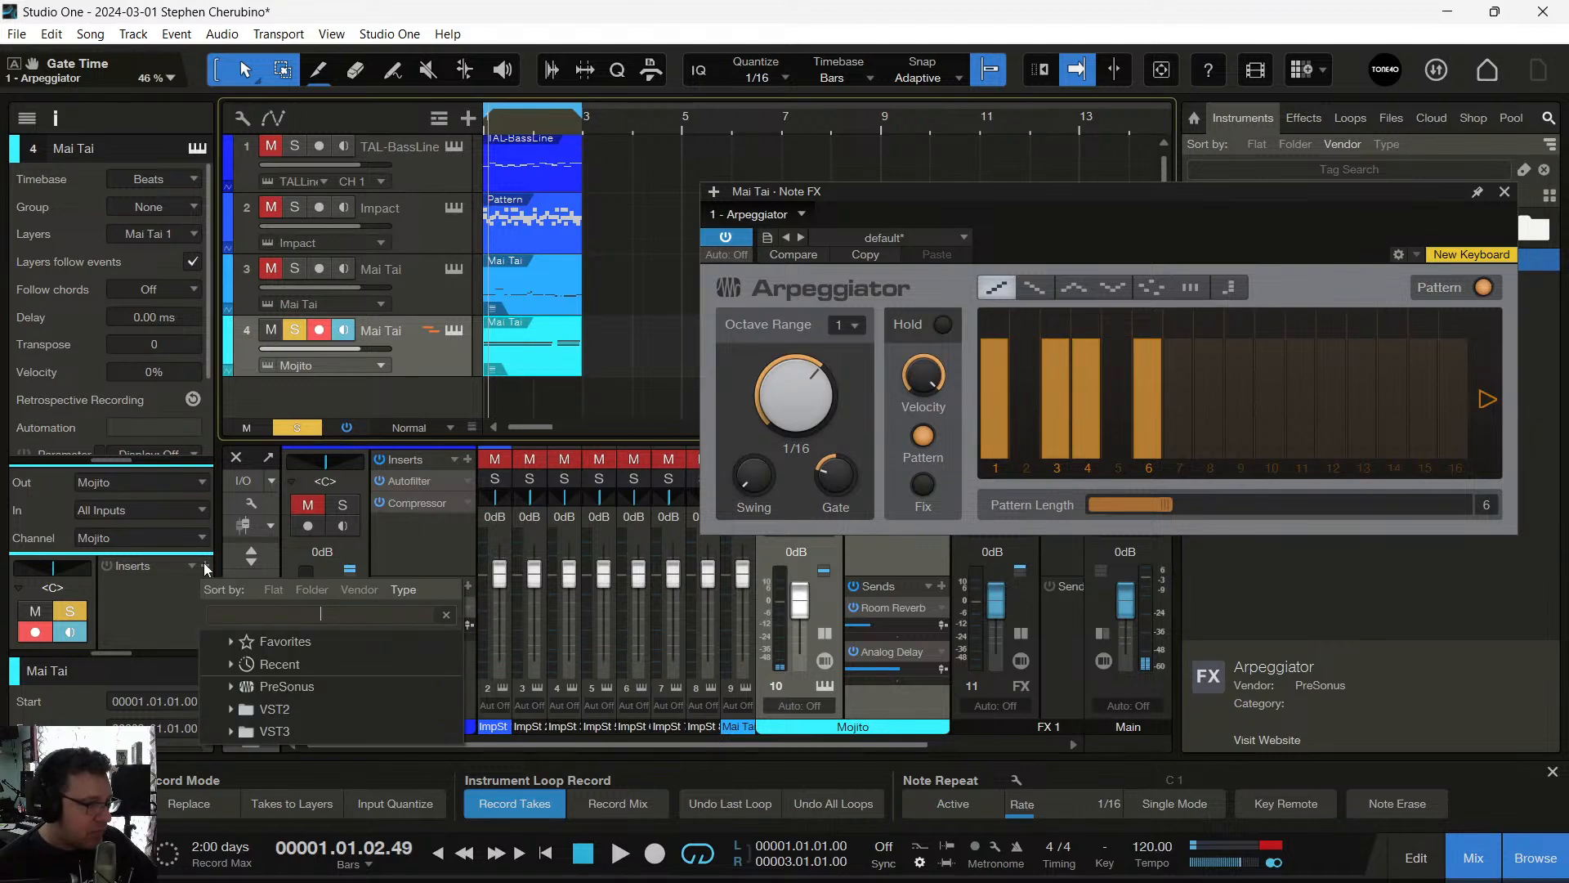
pyautogui.write('eq')
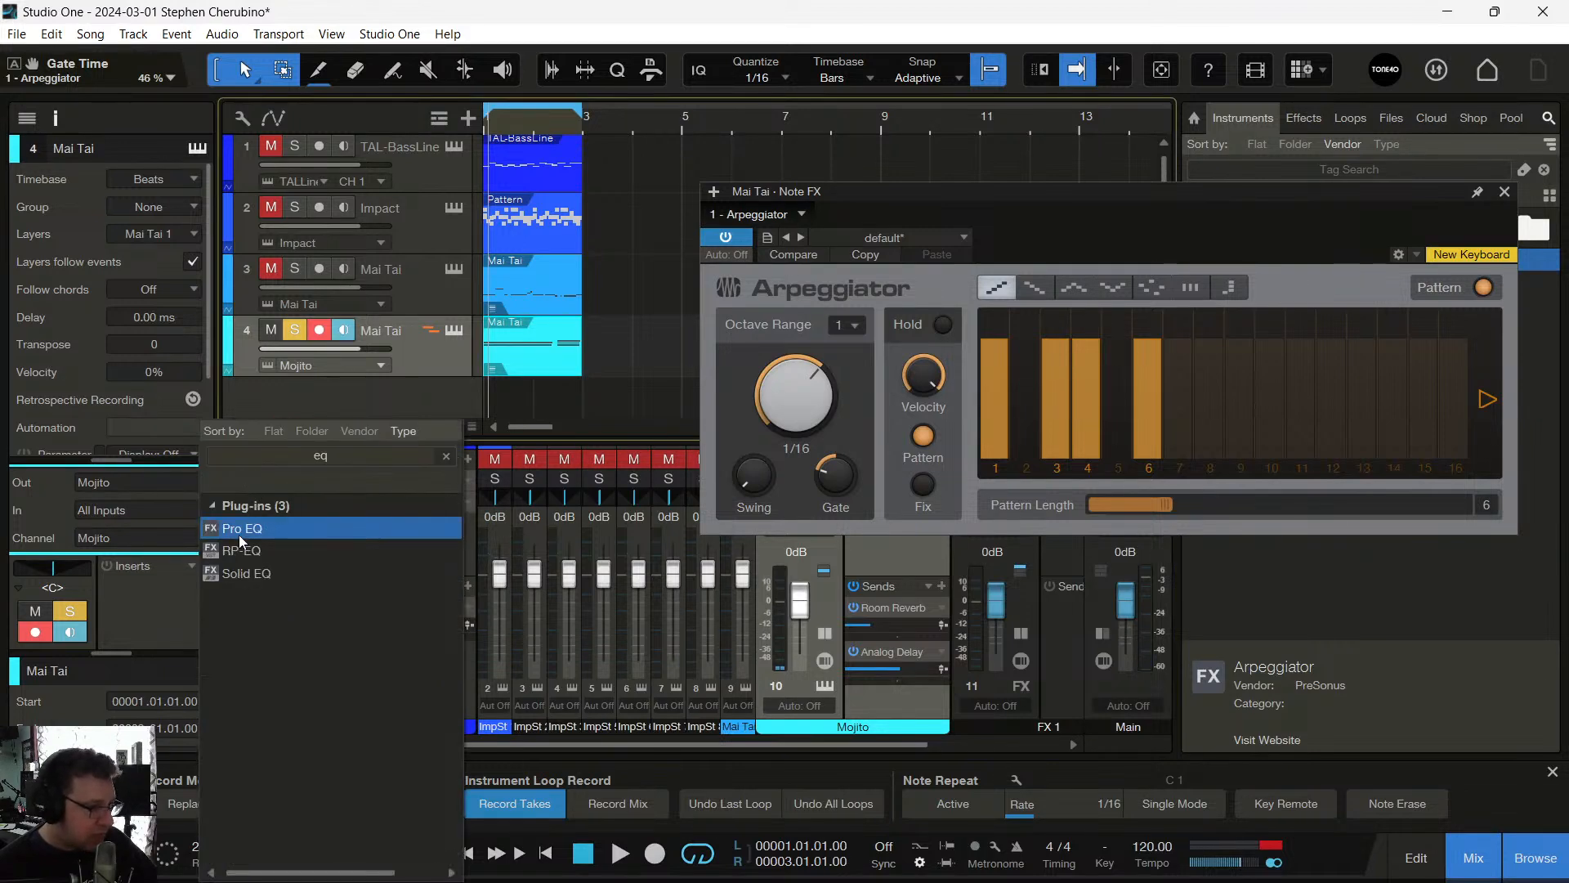
pyautogui.doubleClick(245, 531)
pyautogui.press('space')
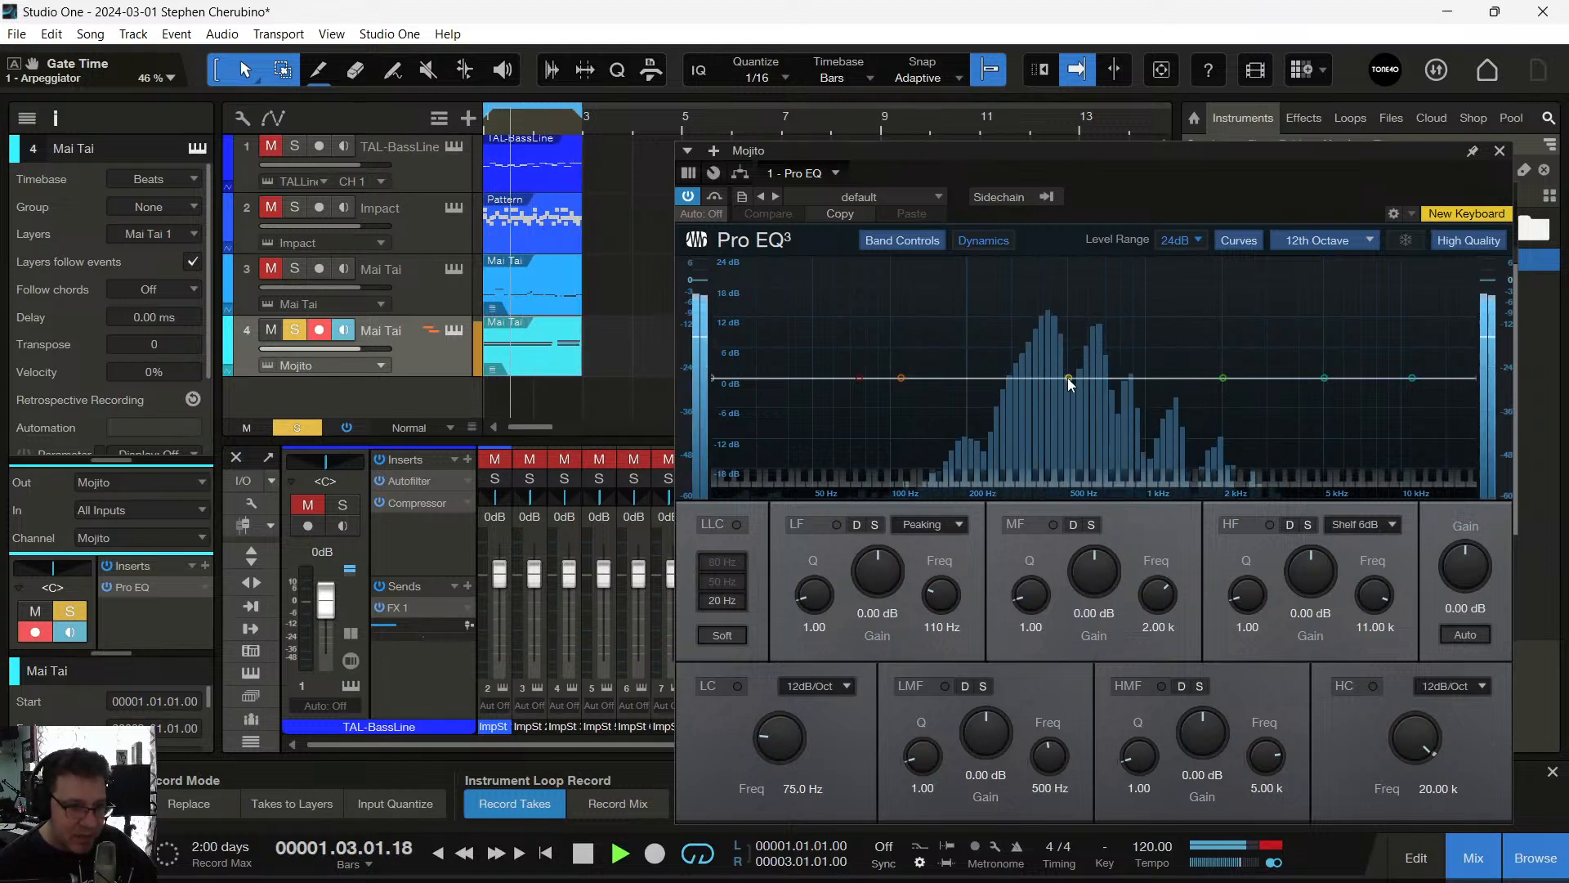
# Cut Pro EQ's LMF band about 7.93 dB at 388 Hz and MF about 11.11 dB at 656 Hz, with global gain about 5.58 dB
pyautogui.moveTo(1069, 380); pyautogui.dragTo(1041, 419)
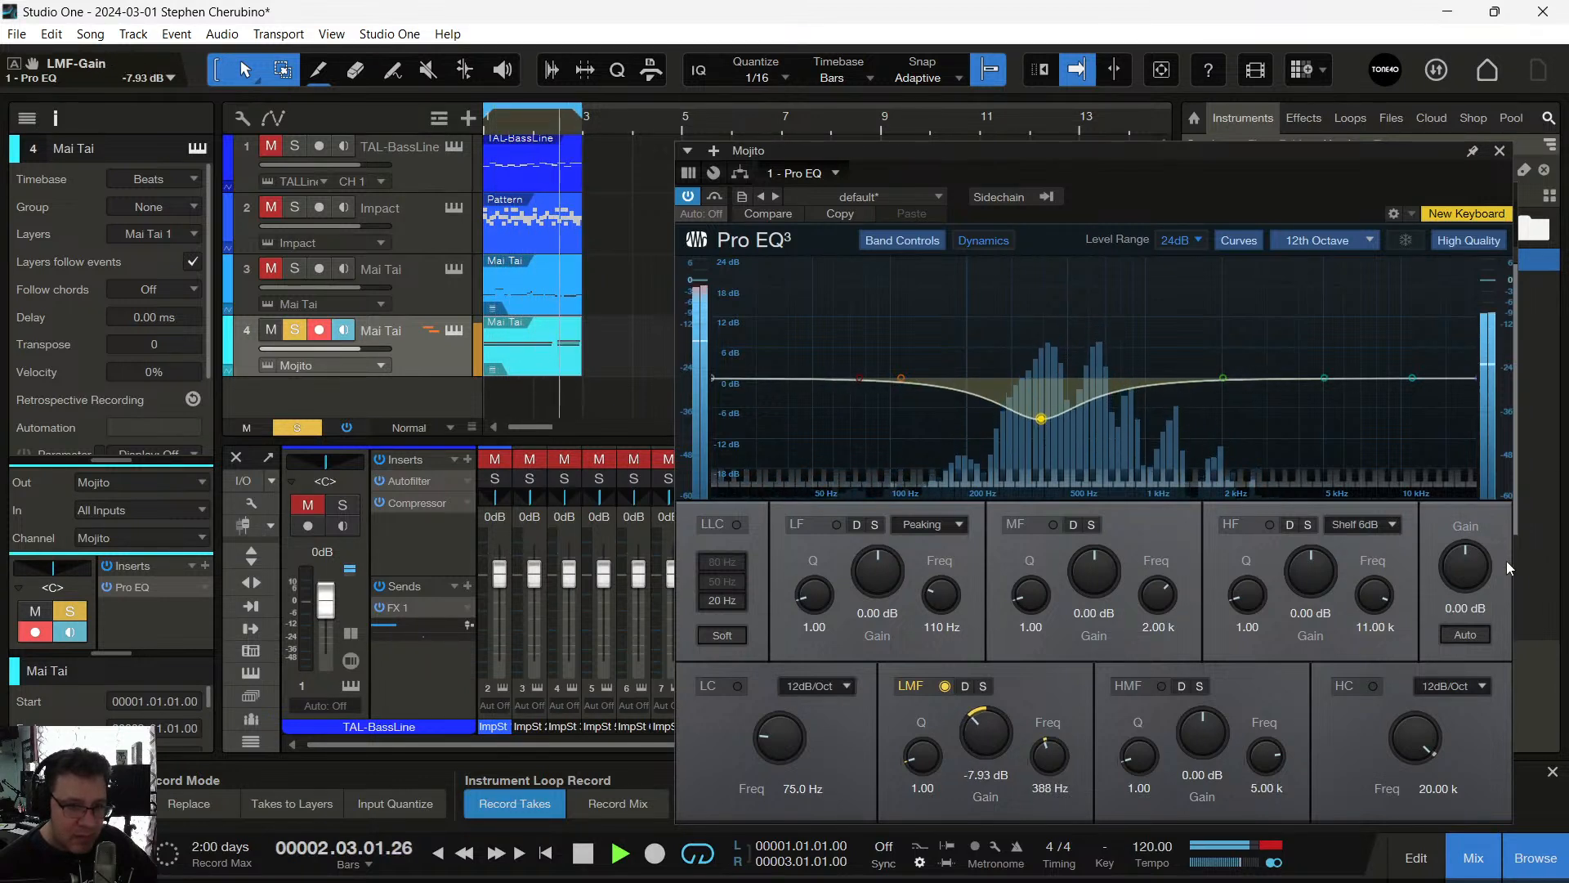
pyautogui.moveTo(1466, 567); pyautogui.dragTo(1465, 536)
pyautogui.moveTo(1224, 377); pyautogui.dragTo(1100, 436)
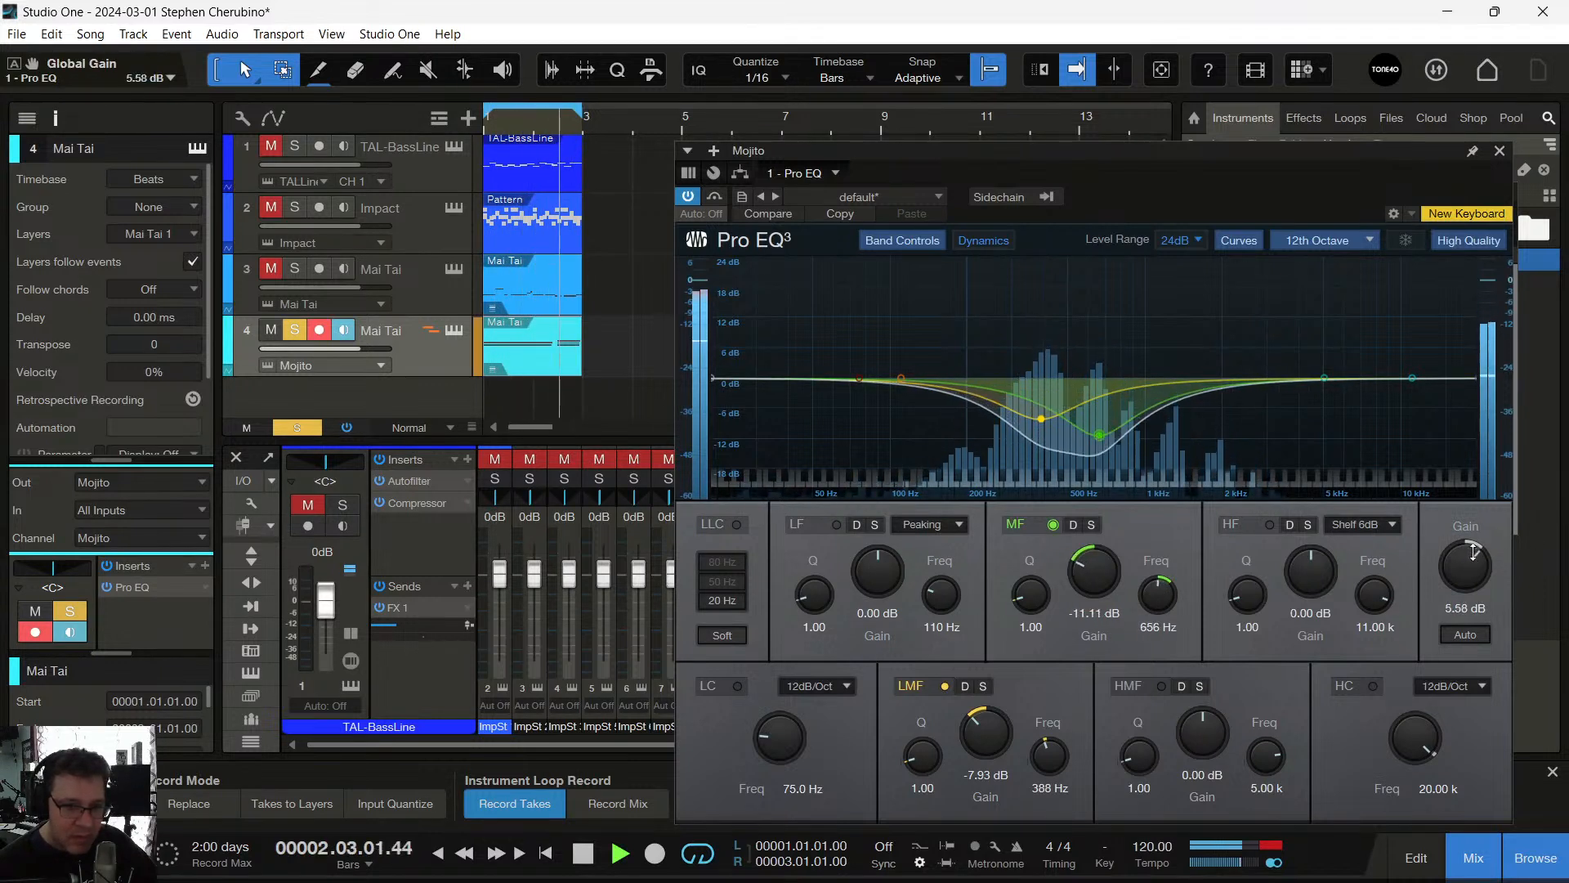
# Raise the Pro EQ global gain to about 9.18 dB and unsolo the Mojito track to hear the full mix
pyautogui.moveTo(1466, 564); pyautogui.dragTo(1469, 532)
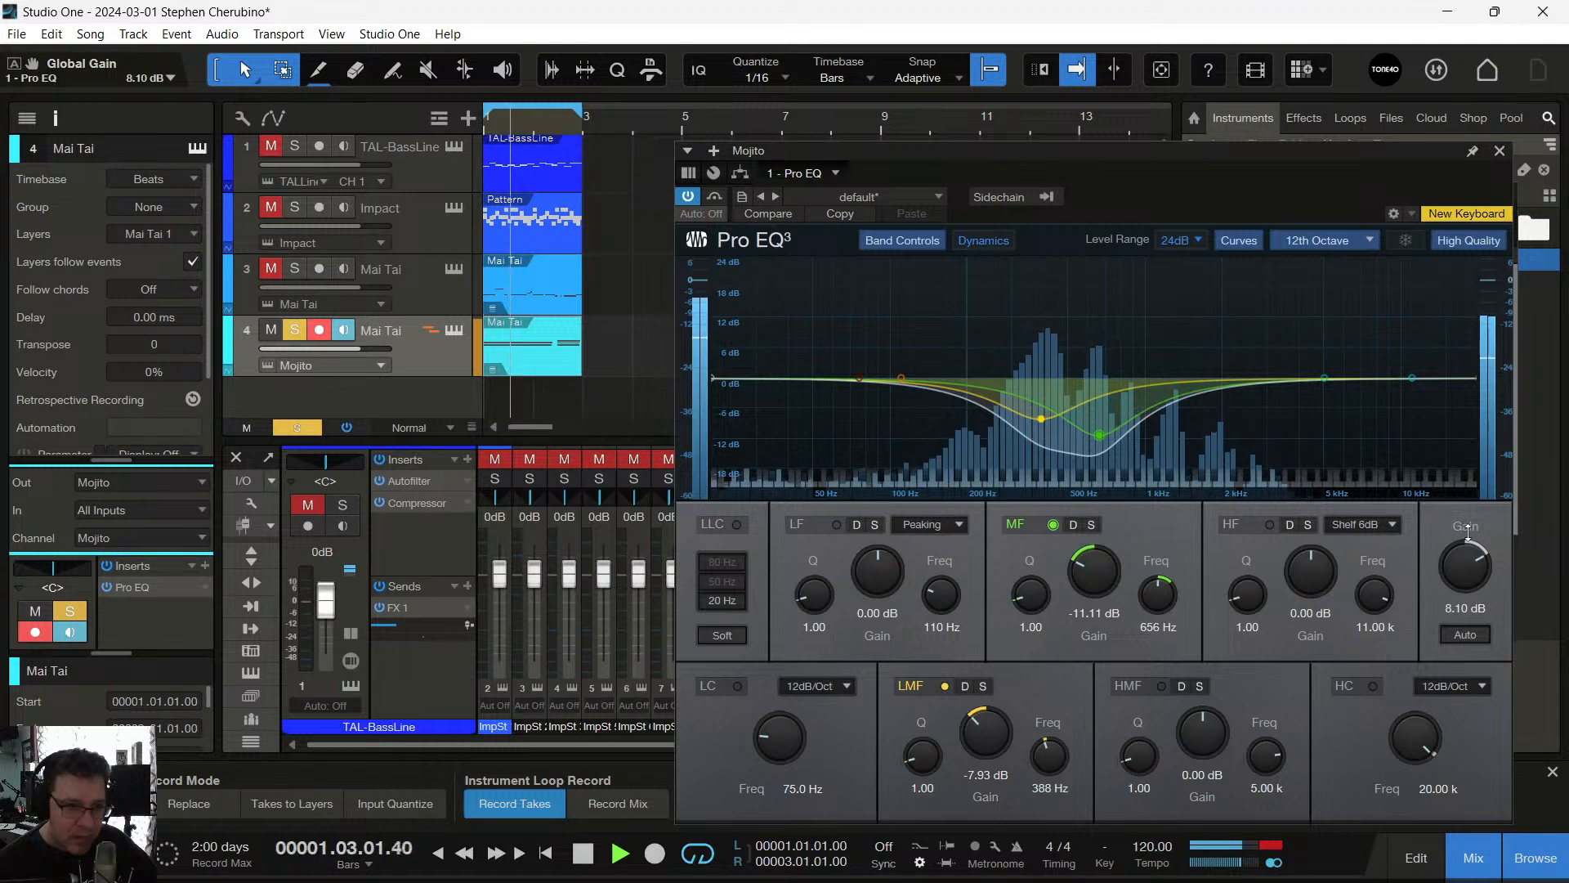
pyautogui.click(296, 427)
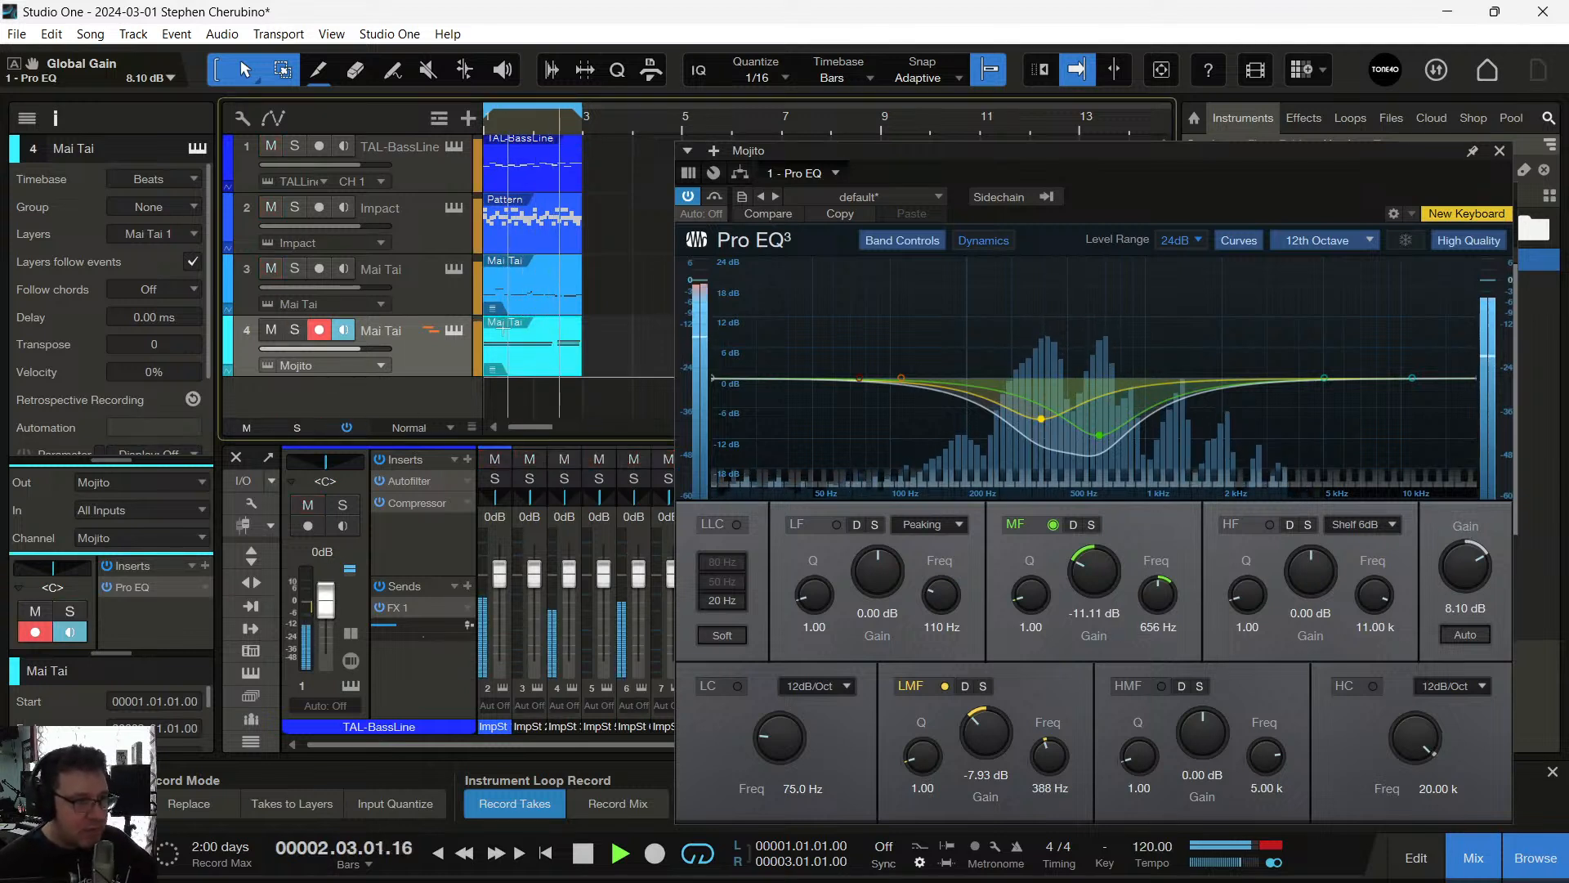
pyautogui.moveTo(1458, 562)
pyautogui.mouseDown()
pyautogui.moveTo(1455, 527)
pyautogui.moveTo(1447, 546)
pyautogui.mouseUp()
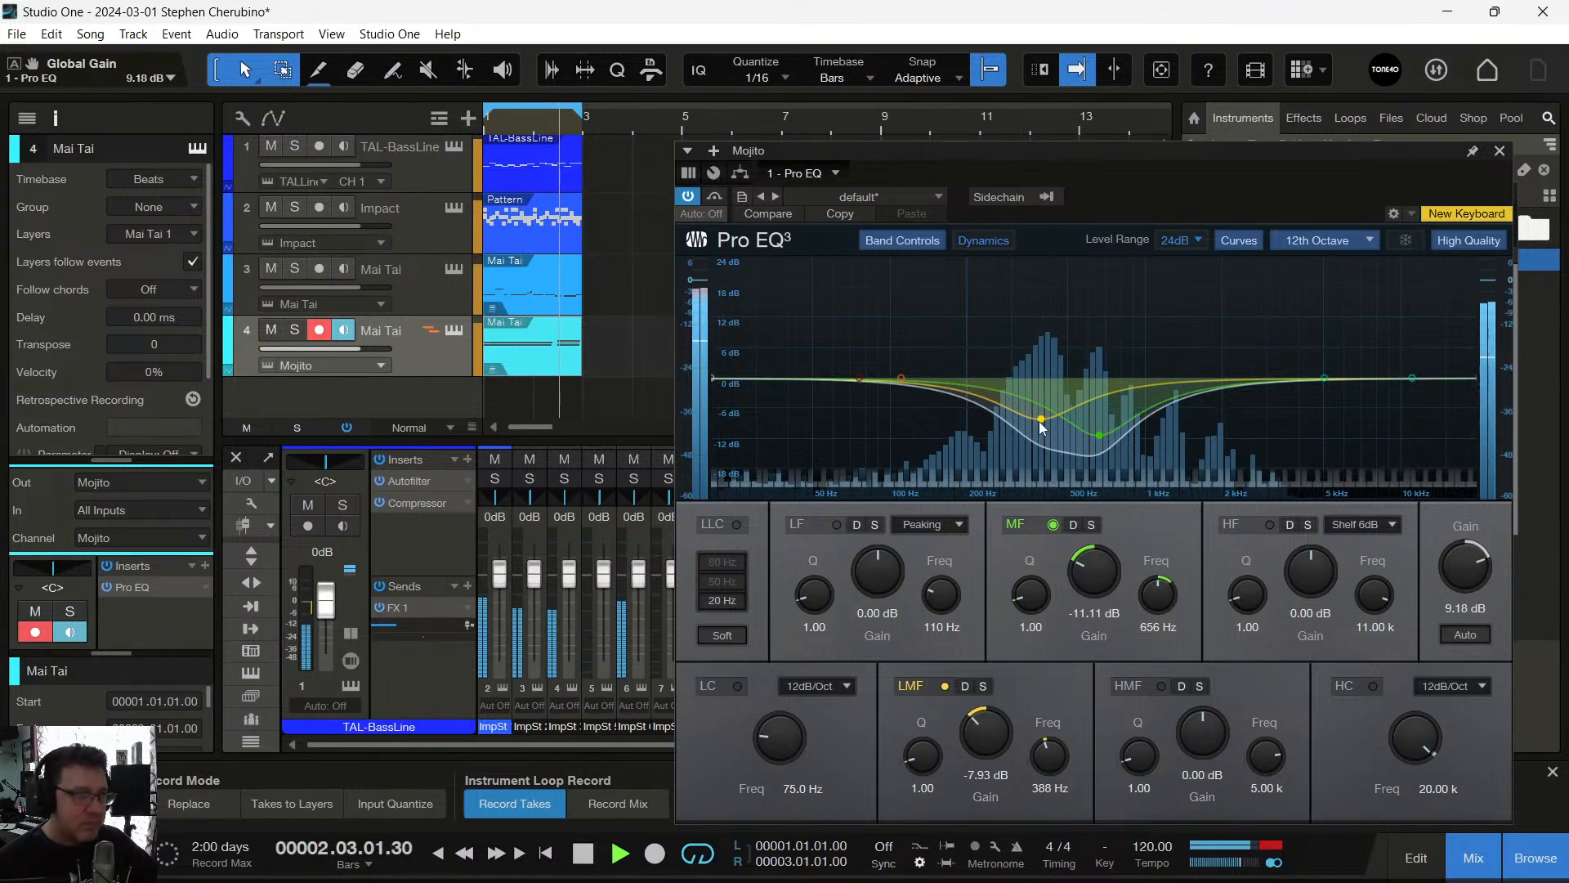
# Open the Mojito synth and set its filter envelope amount to about 4 st 80 ct and its amp gain to about 40%
pyautogui.click(454, 330)
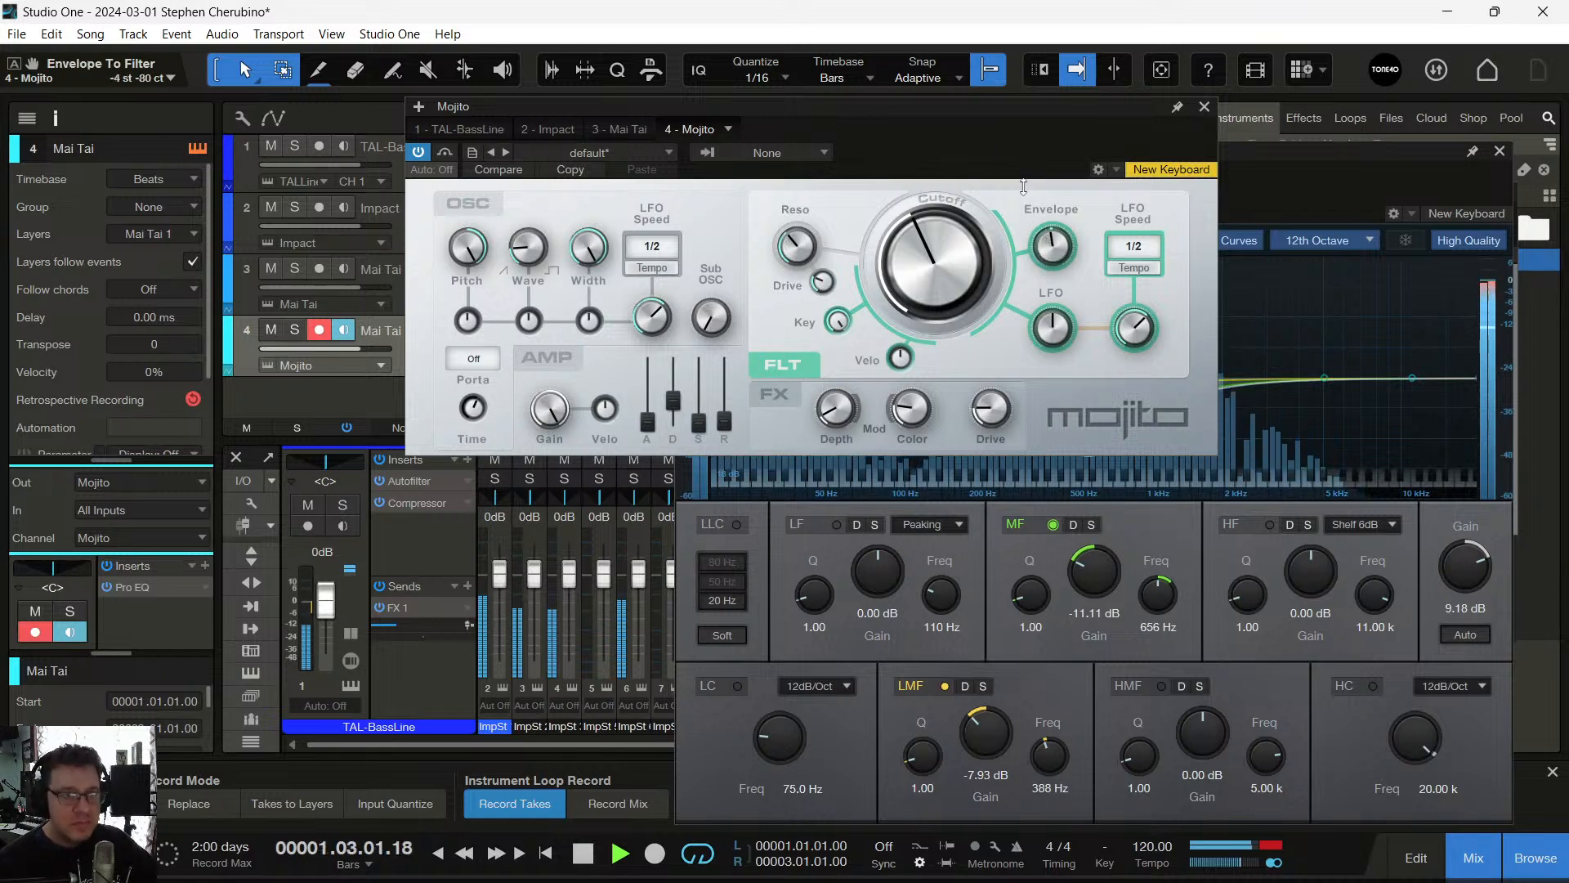
pyautogui.moveTo(1023, 188); pyautogui.dragTo(1018, 174)
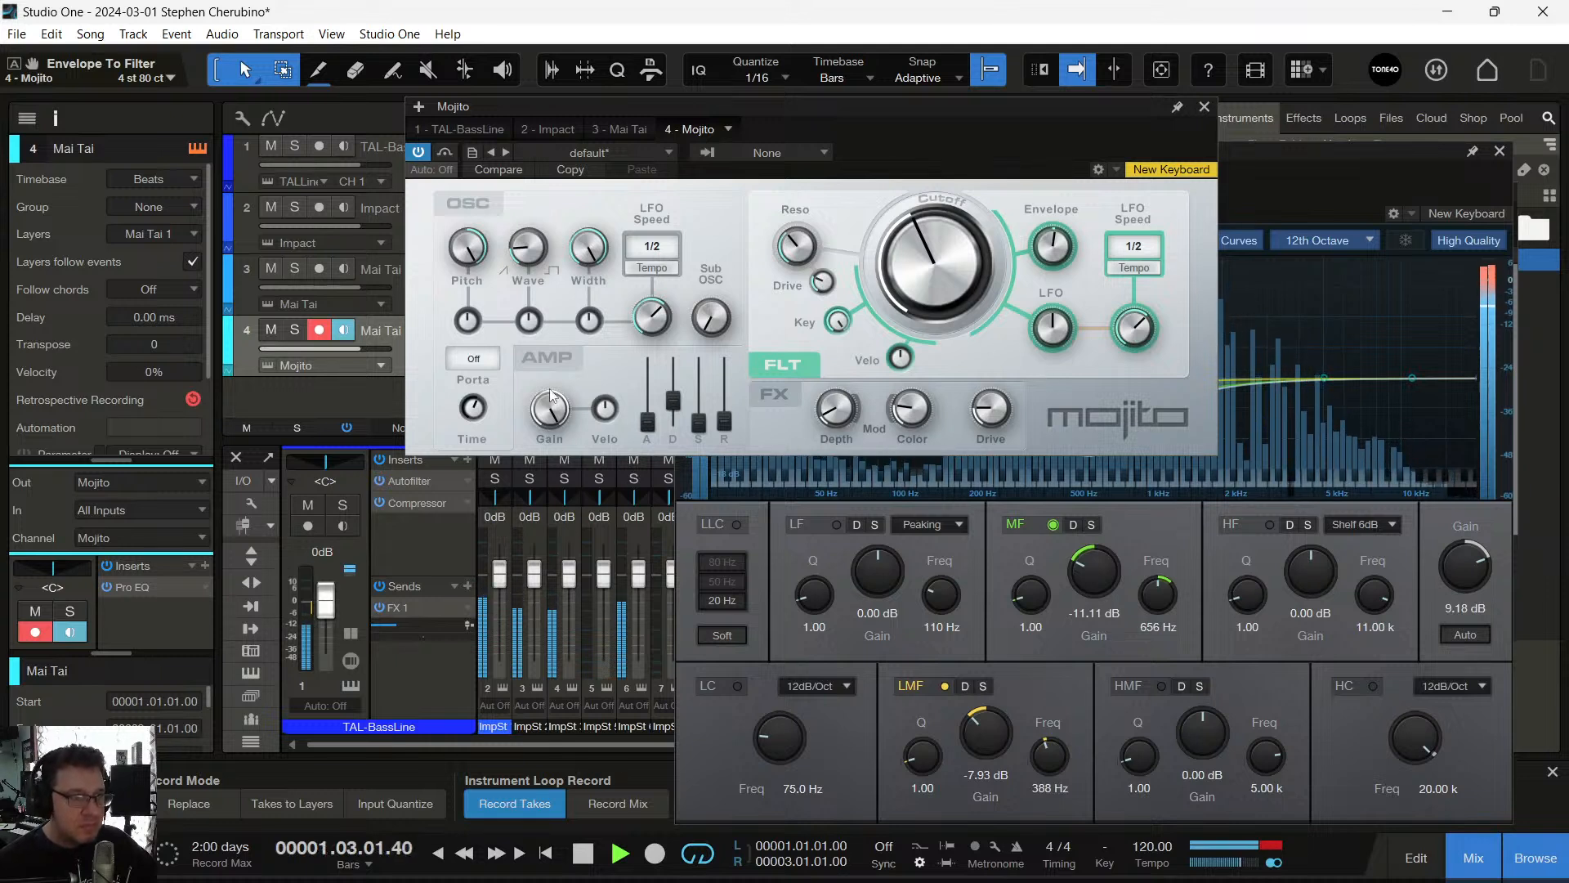
pyautogui.moveTo(543, 494); pyautogui.dragTo(536, 535)
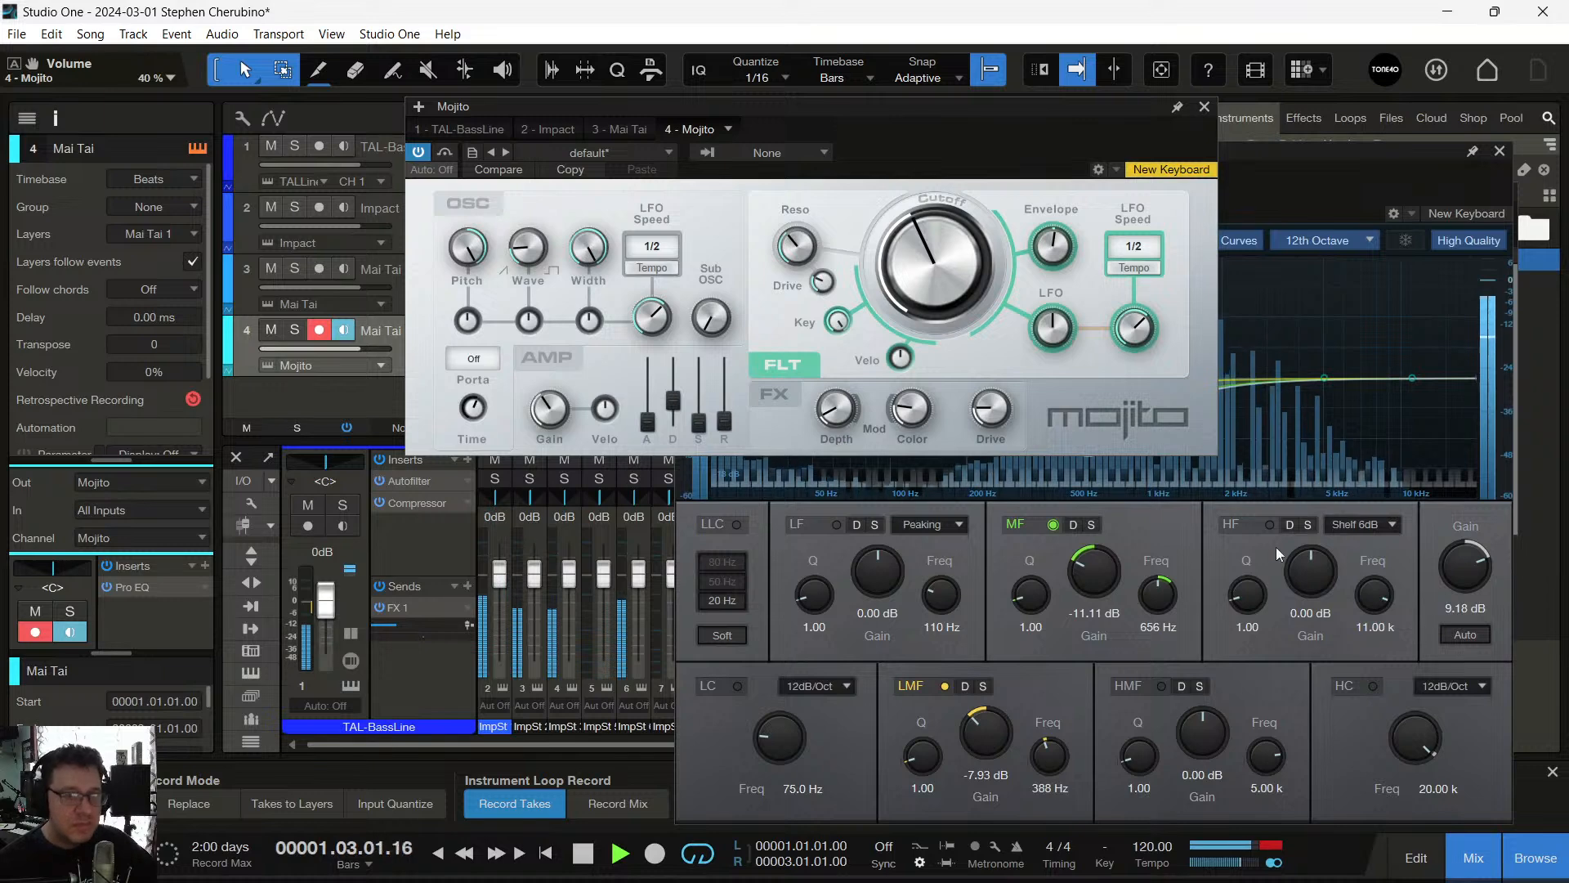
# Lower the Pro EQ global gain to about 1.26 dB and bypass the equalizer
pyautogui.moveTo(1466, 568); pyautogui.dragTo(1469, 588)
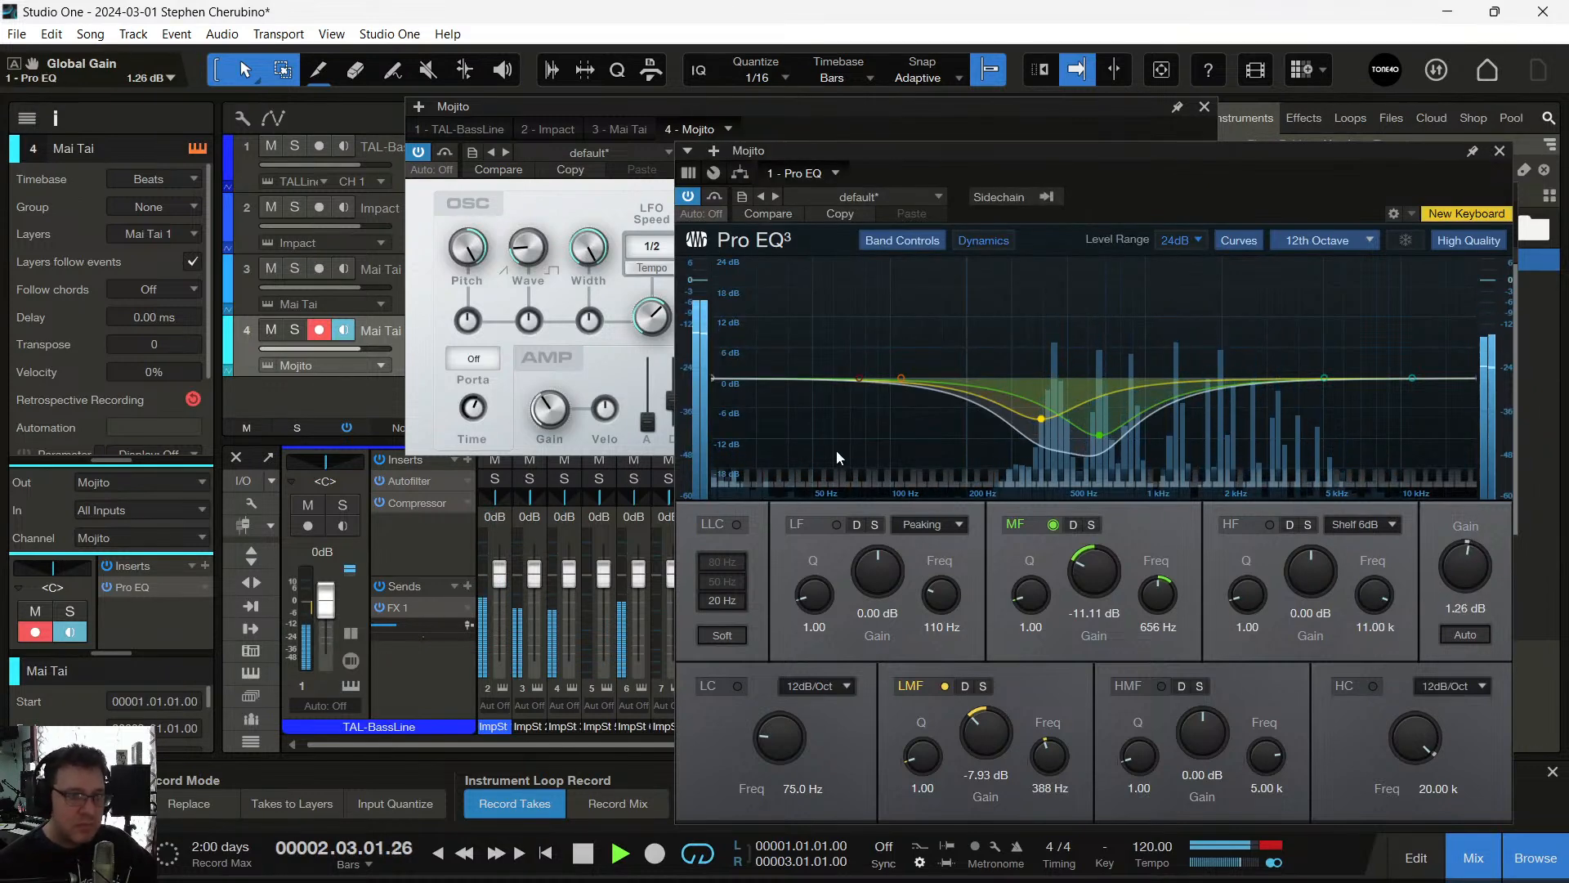
pyautogui.click(688, 197)
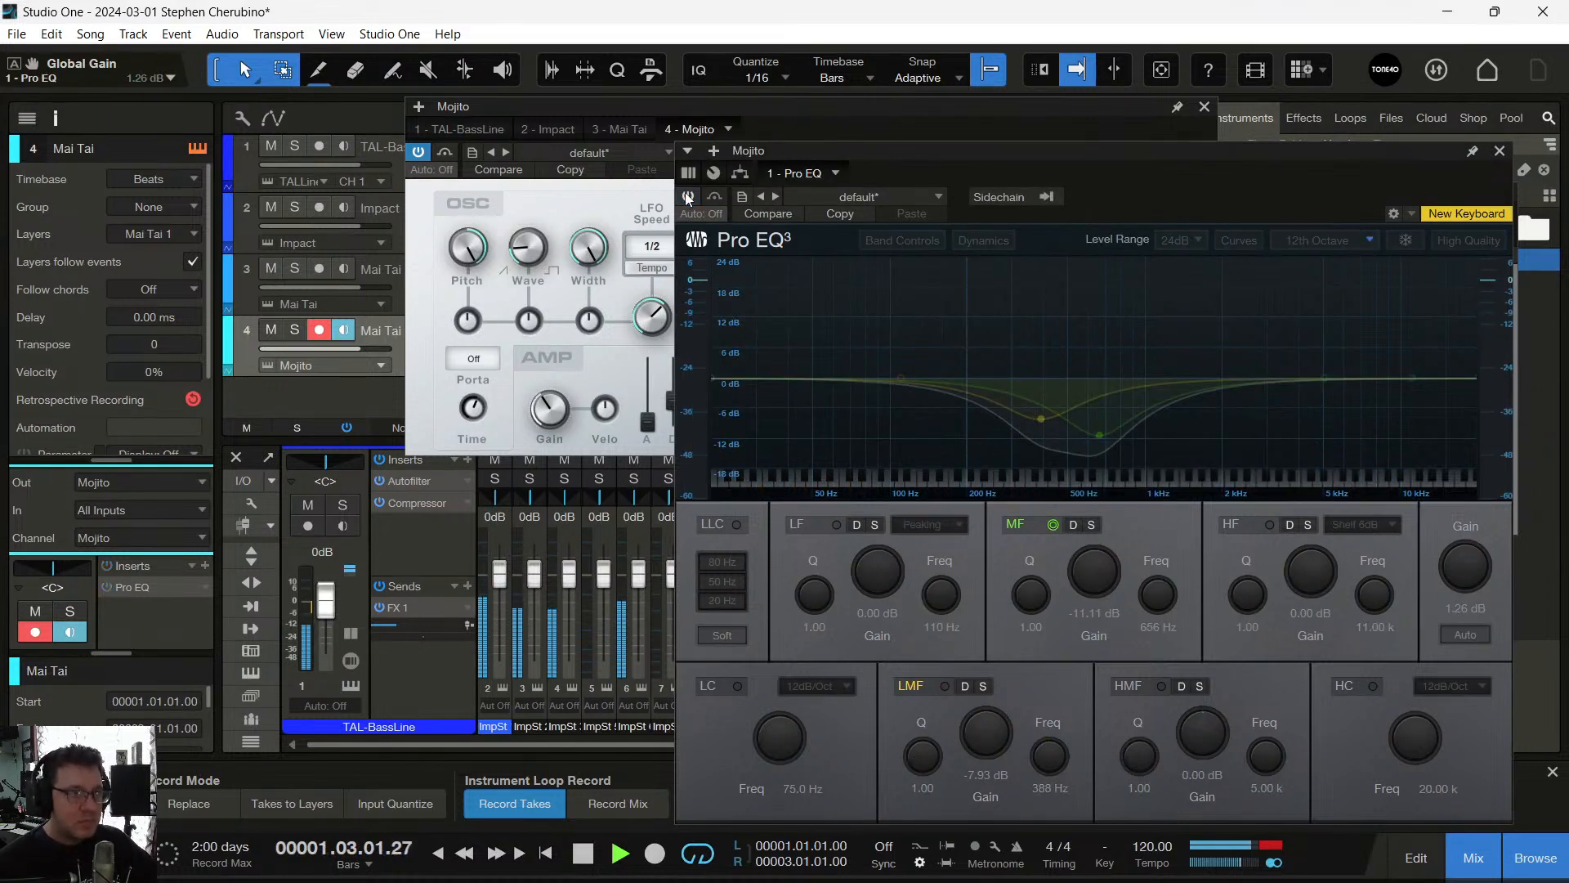
# Re-enable the Pro EQ on the Mojito channel and set the synth's amp gain to about 45%
pyautogui.click(688, 196)
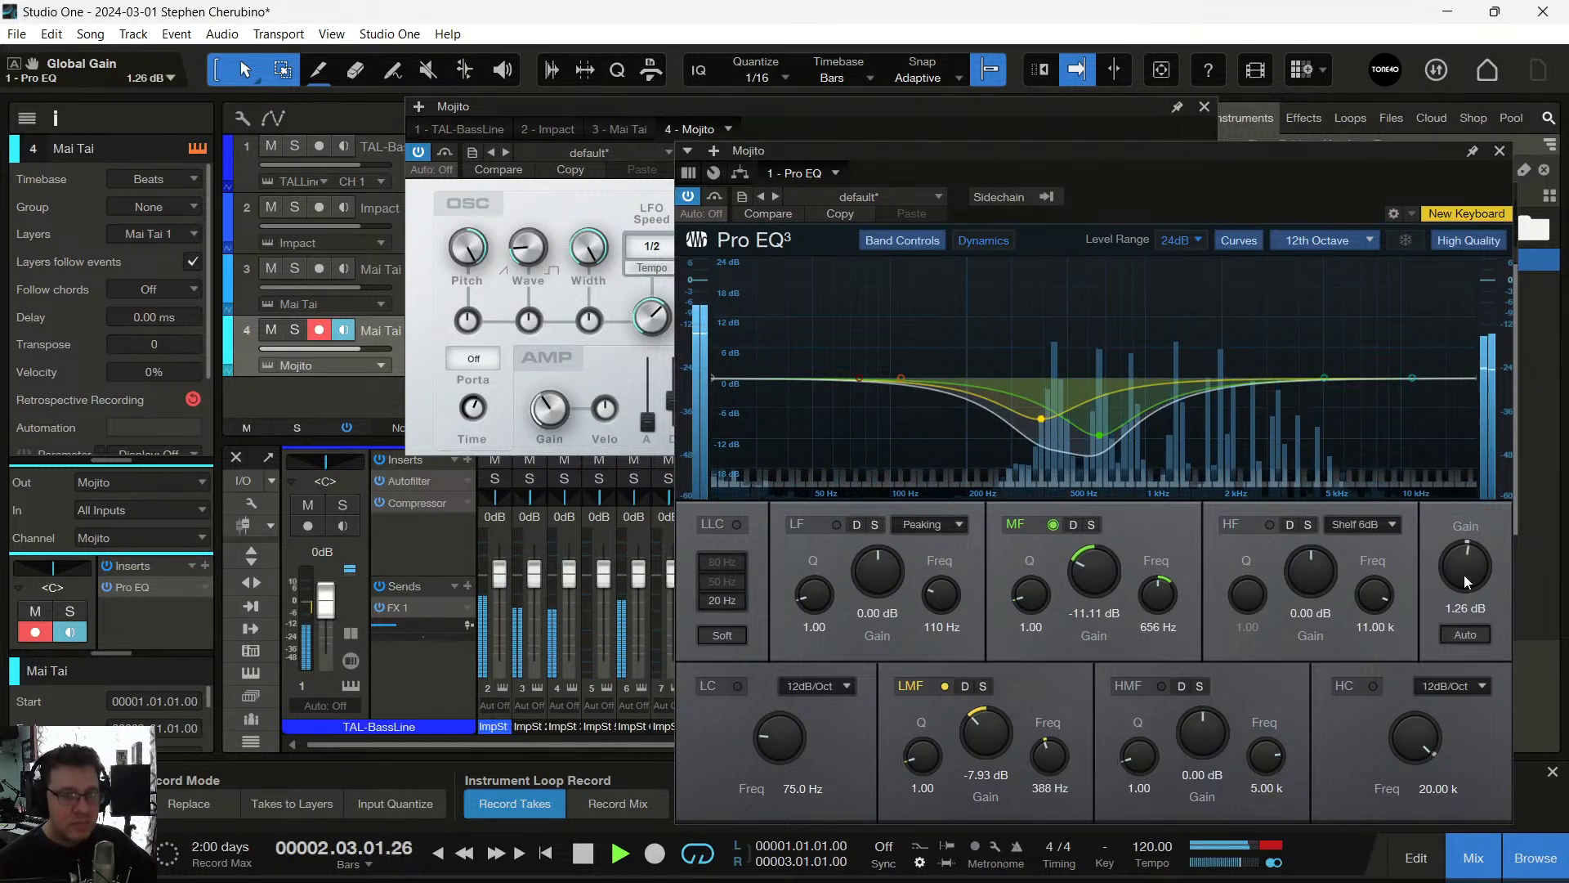
pyautogui.click(546, 407)
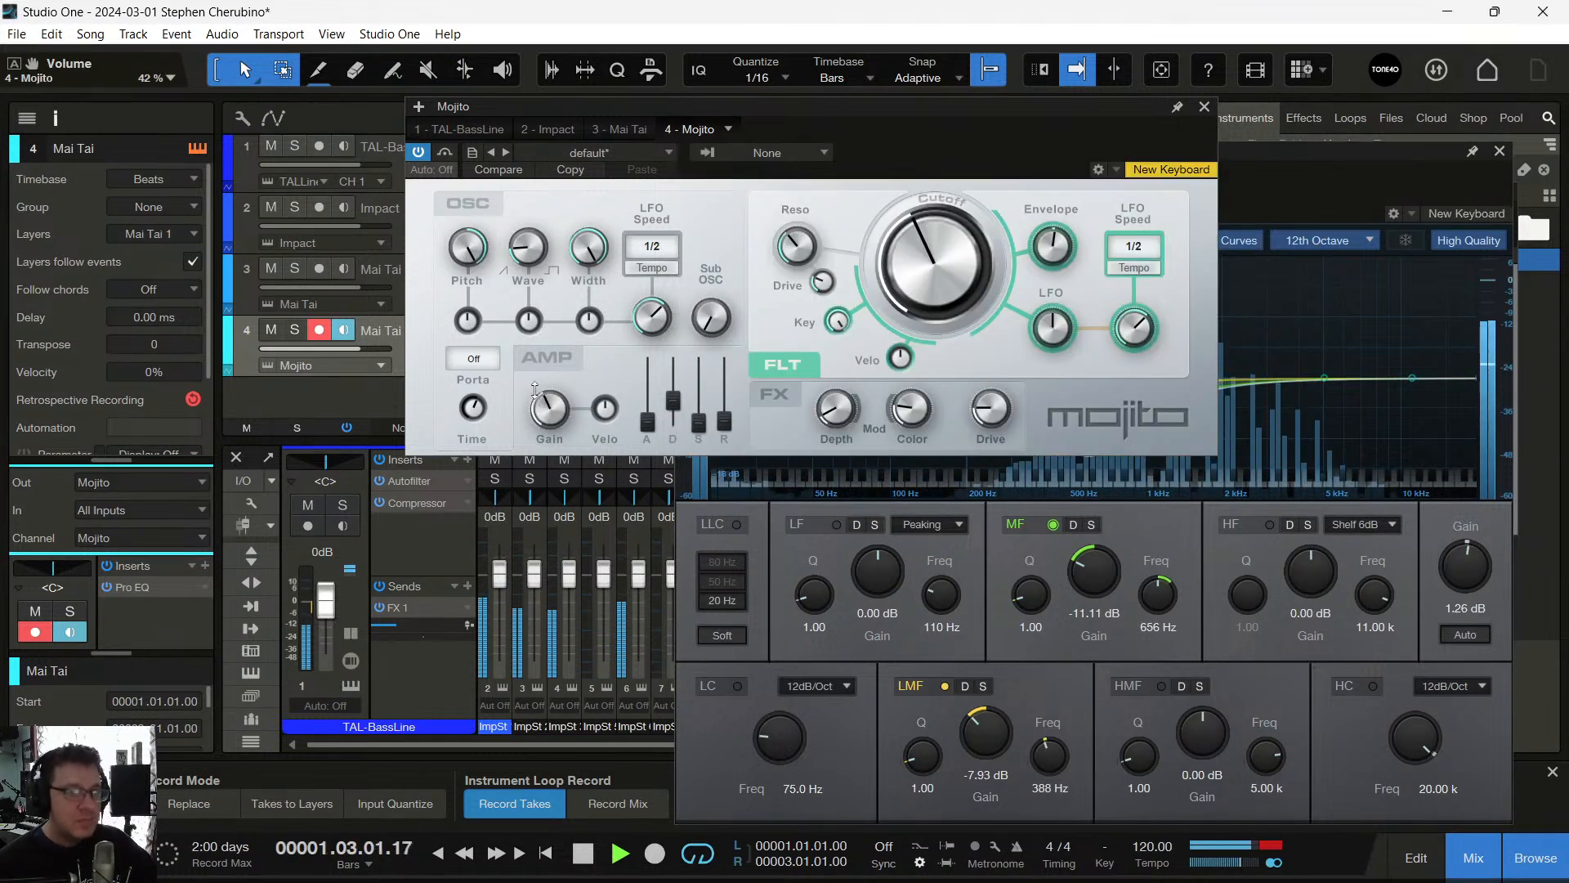
pyautogui.moveTo(531, 376); pyautogui.dragTo(528, 362)
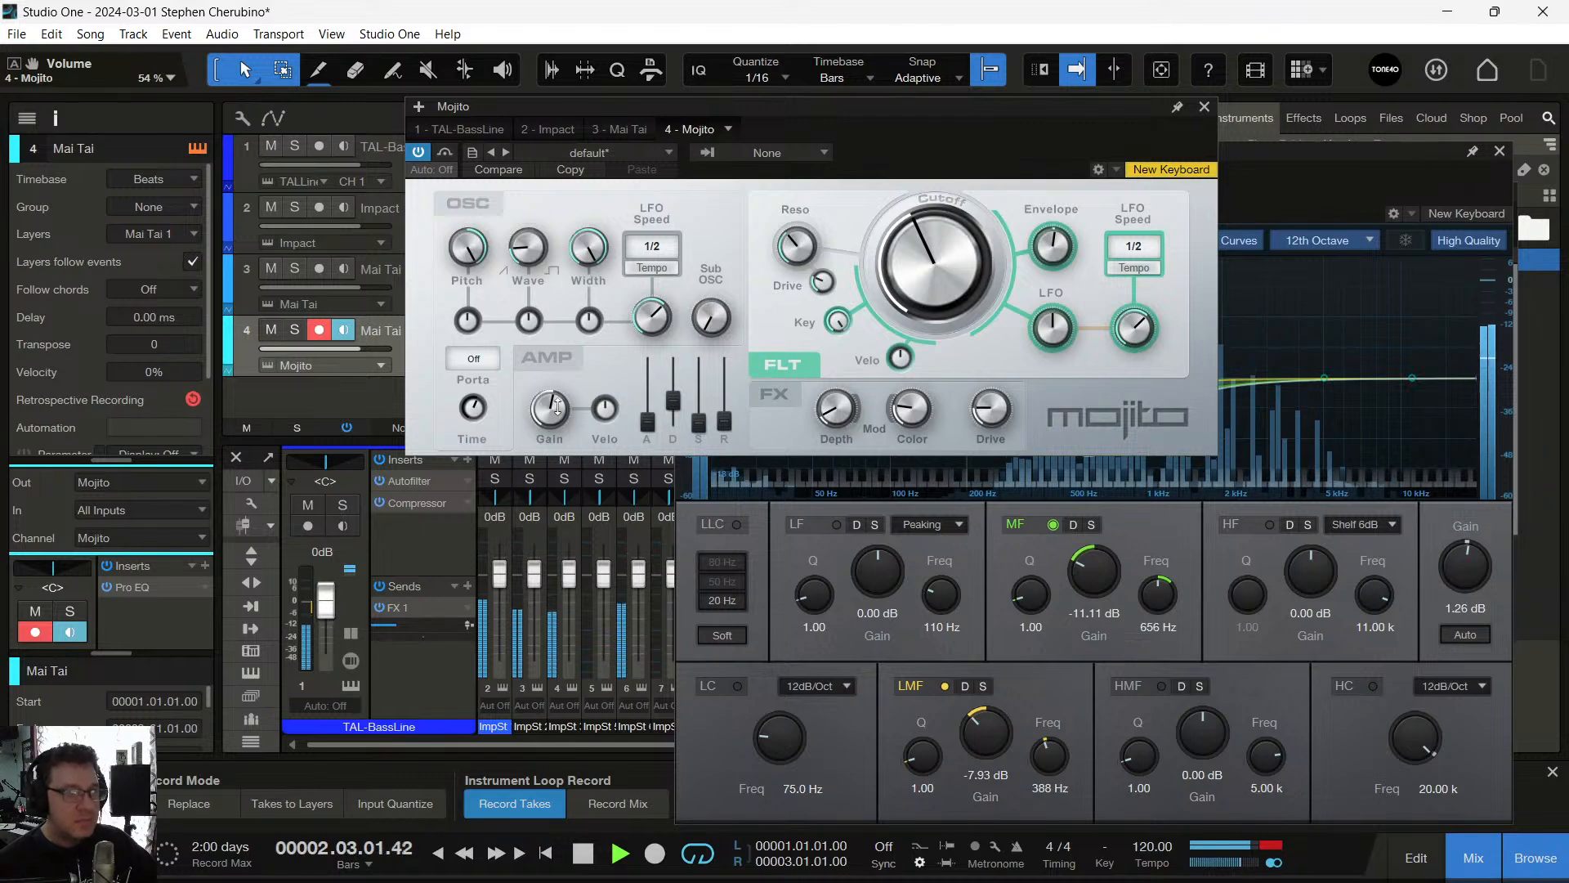
pyautogui.moveTo(540, 388); pyautogui.dragTo(542, 403)
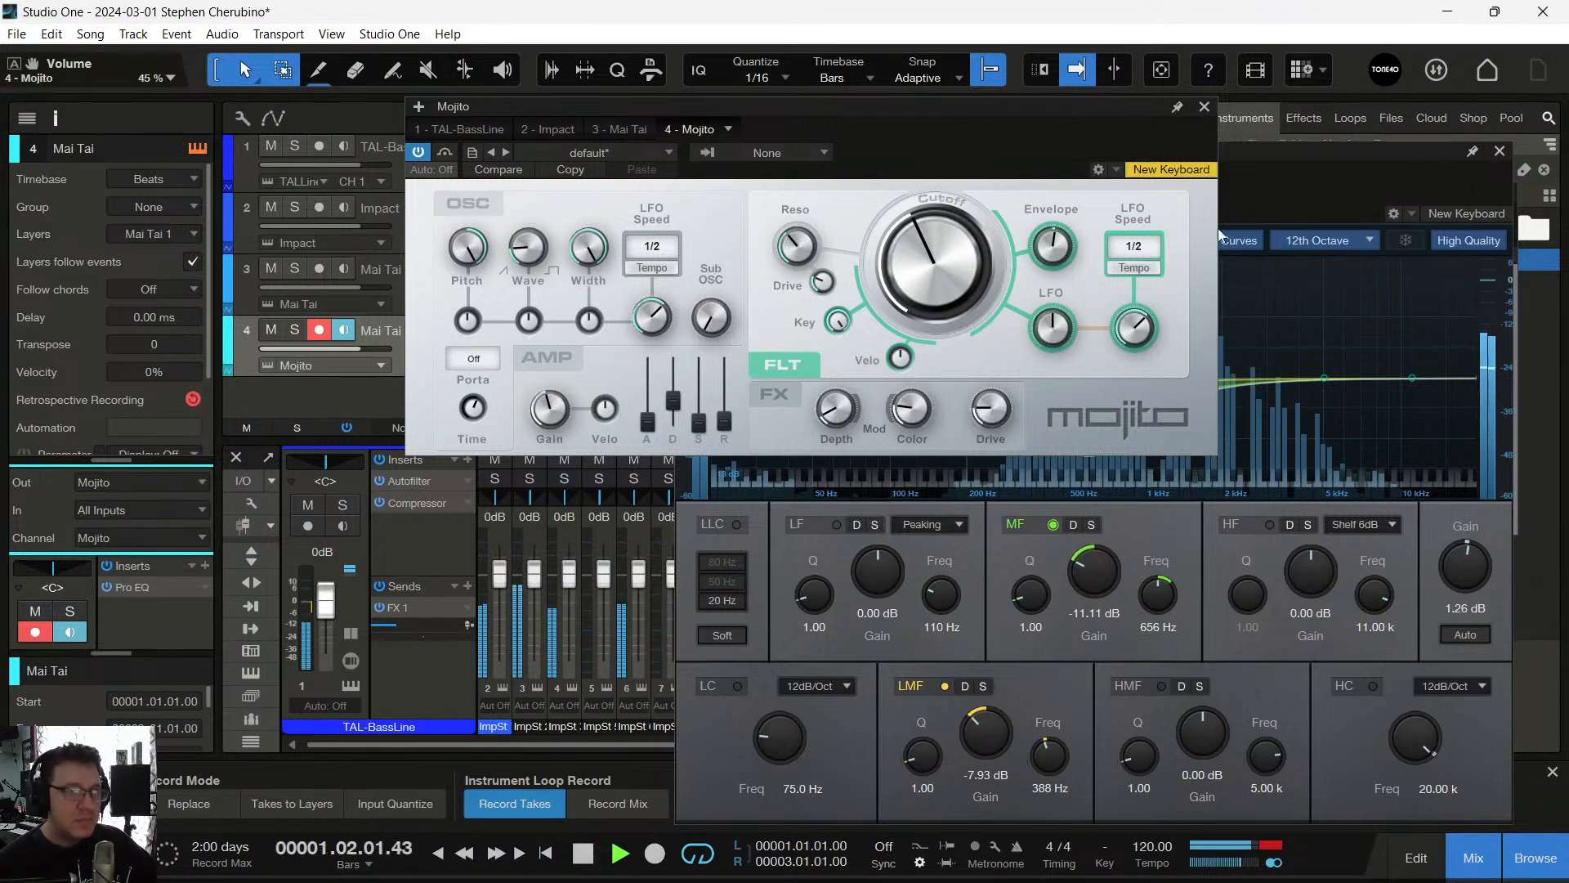
pyautogui.click(1204, 106)
pyautogui.press('space')
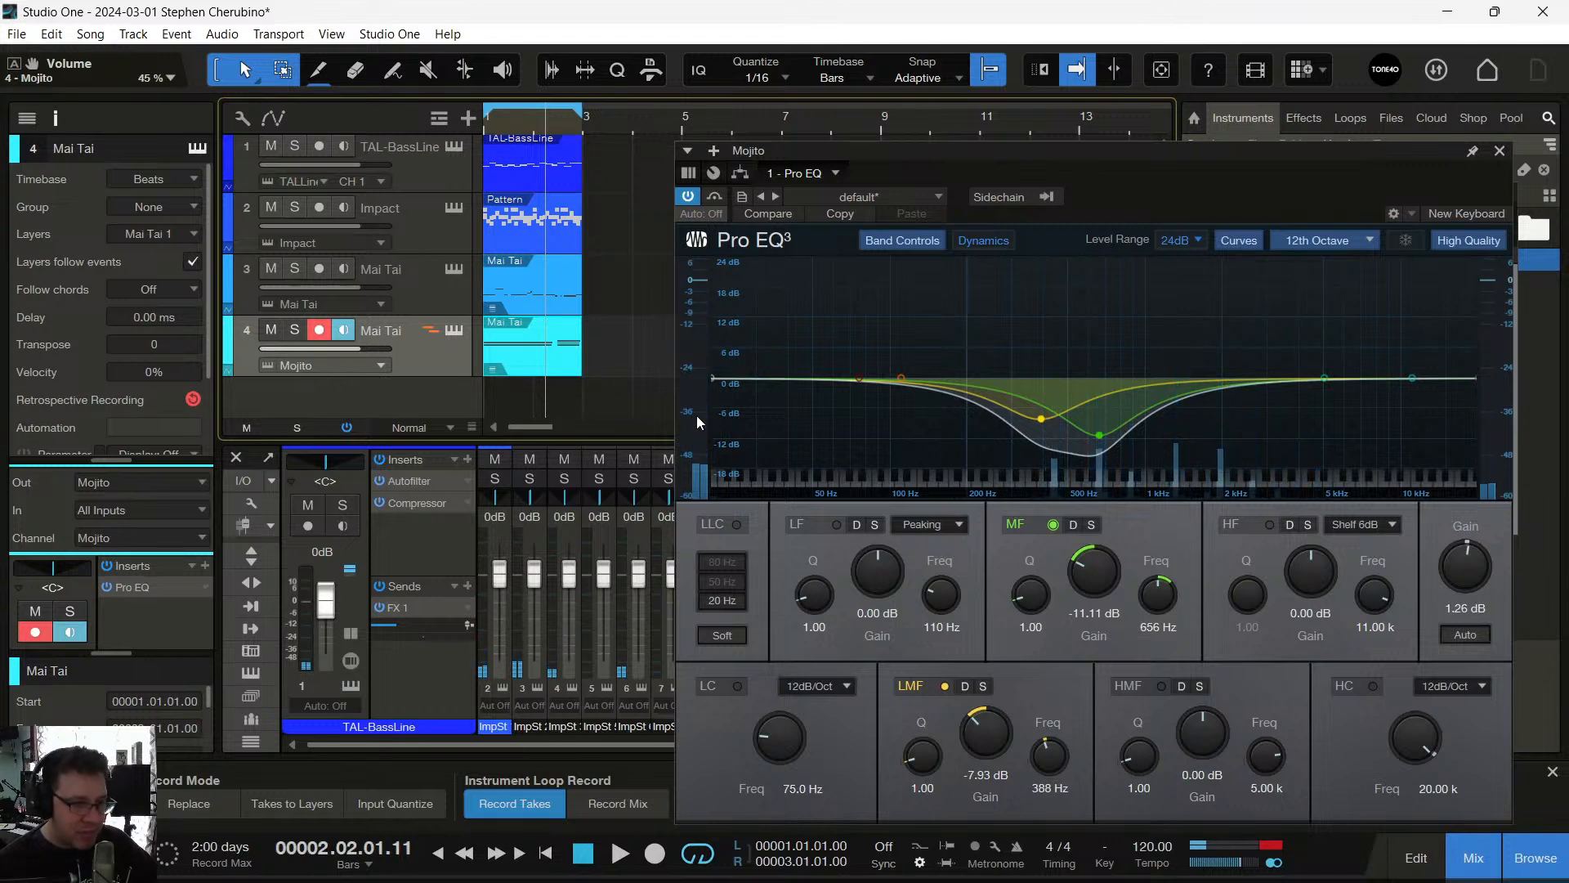
# Solo the Mojito track during playback and add a RedlightDist insert after its Pro EQ with default settings
pyautogui.click(293, 329)
pyautogui.press('space')
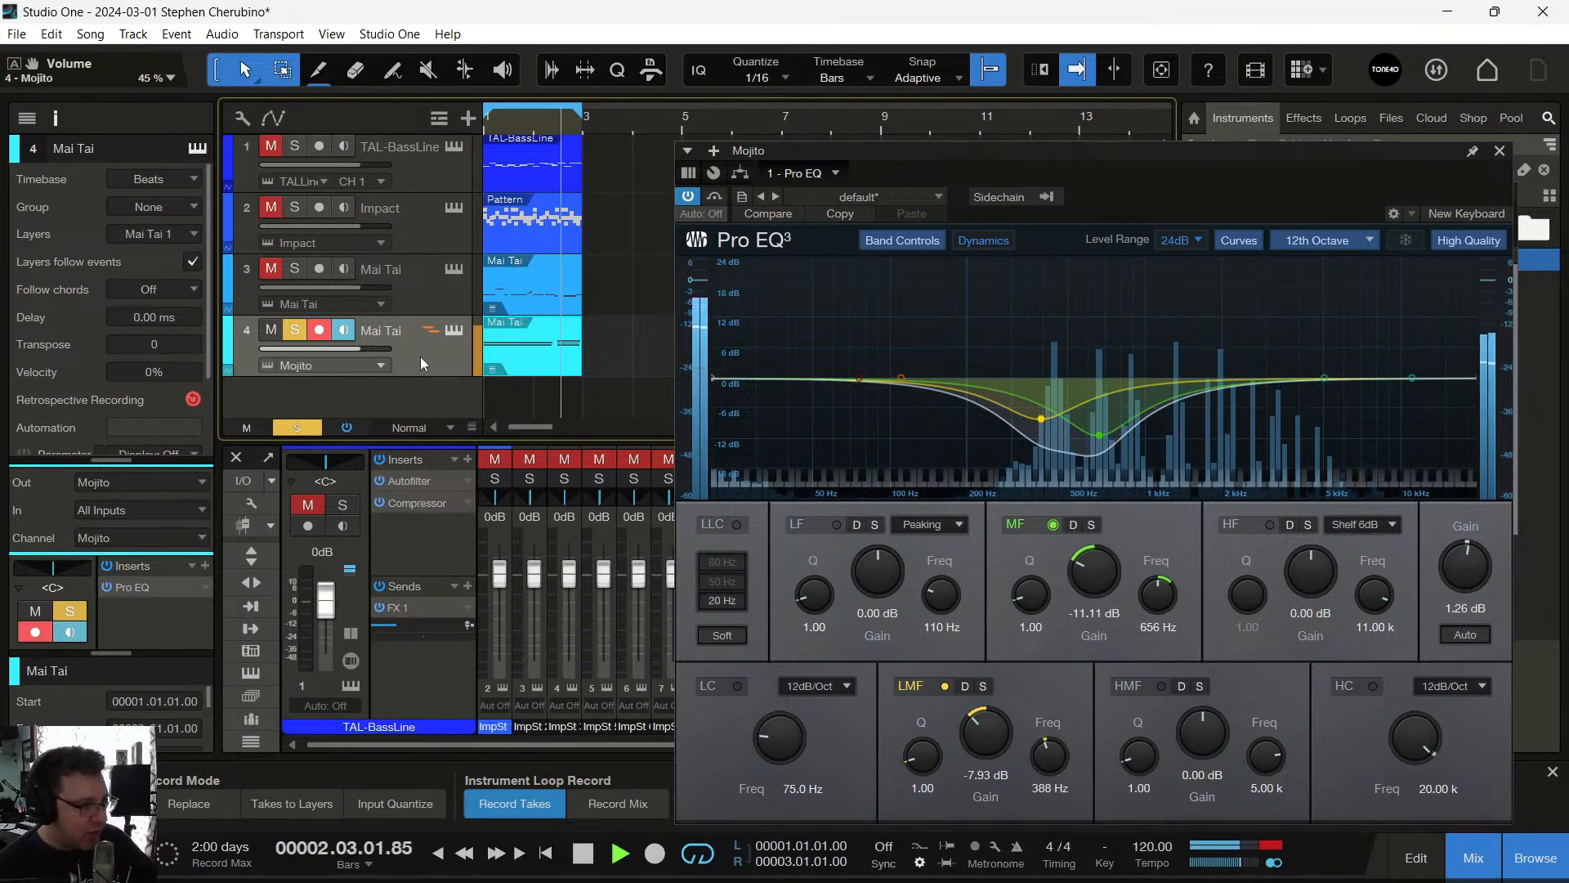
pyautogui.click(205, 566)
pyautogui.write('red')
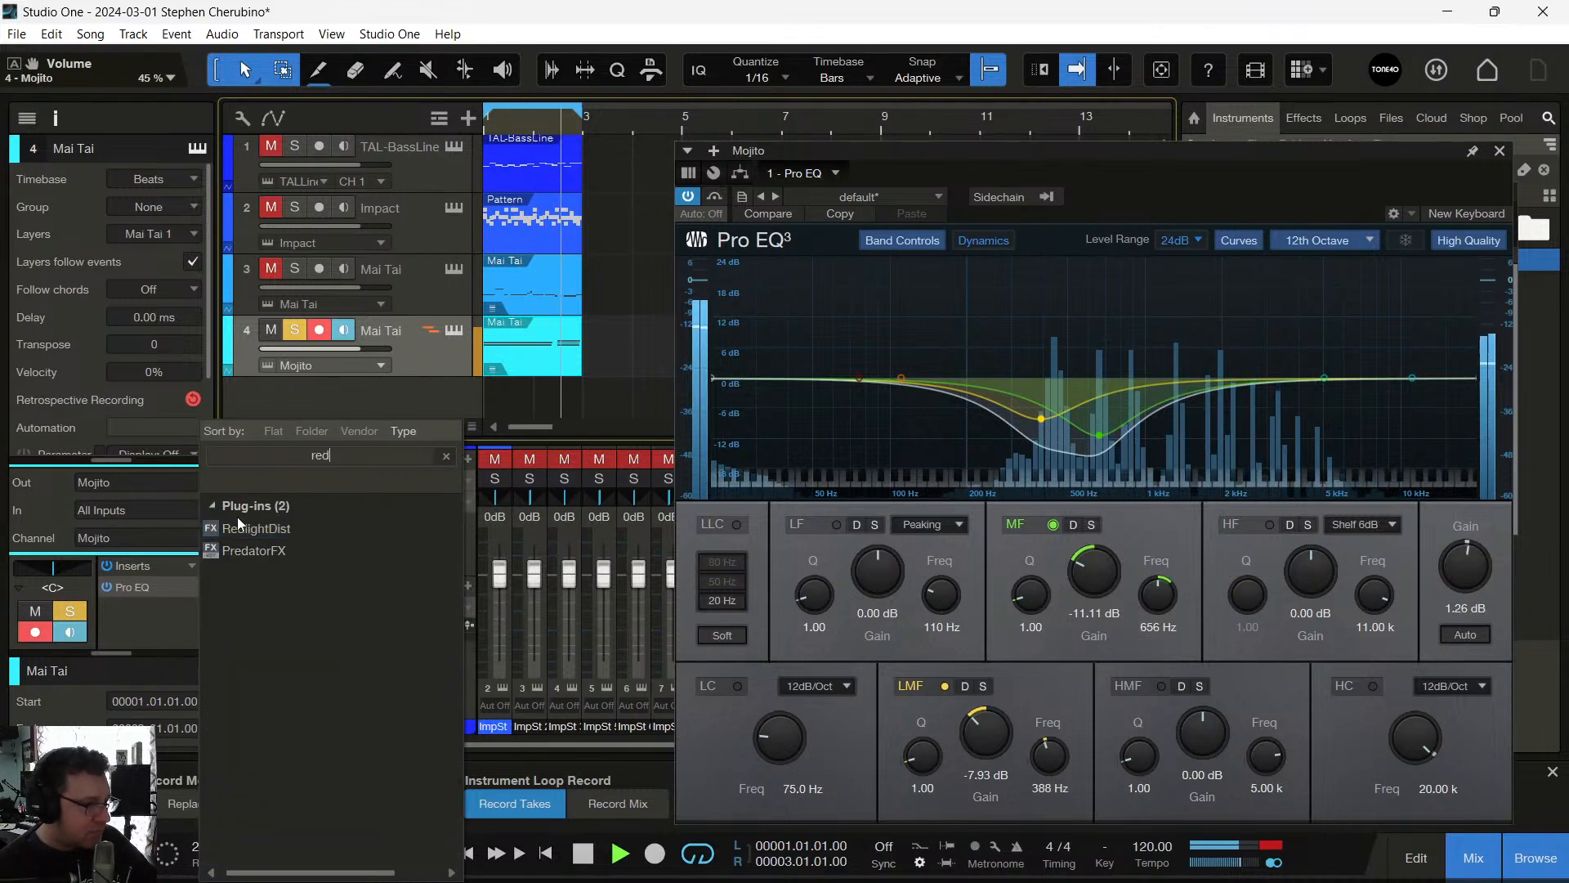
pyautogui.click(238, 528)
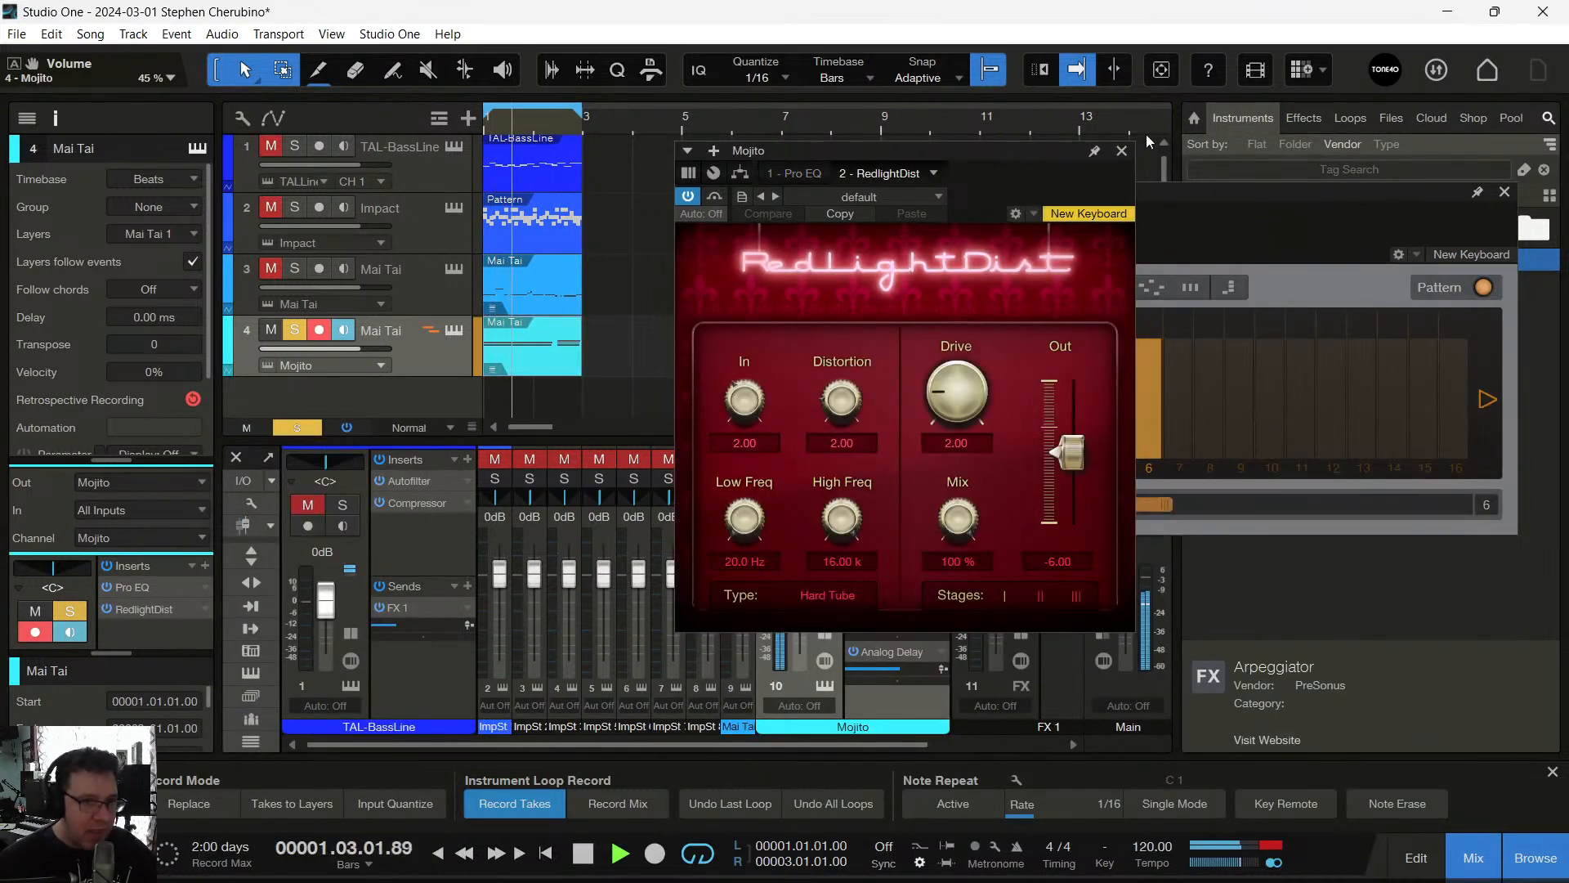
pyautogui.click(1121, 150)
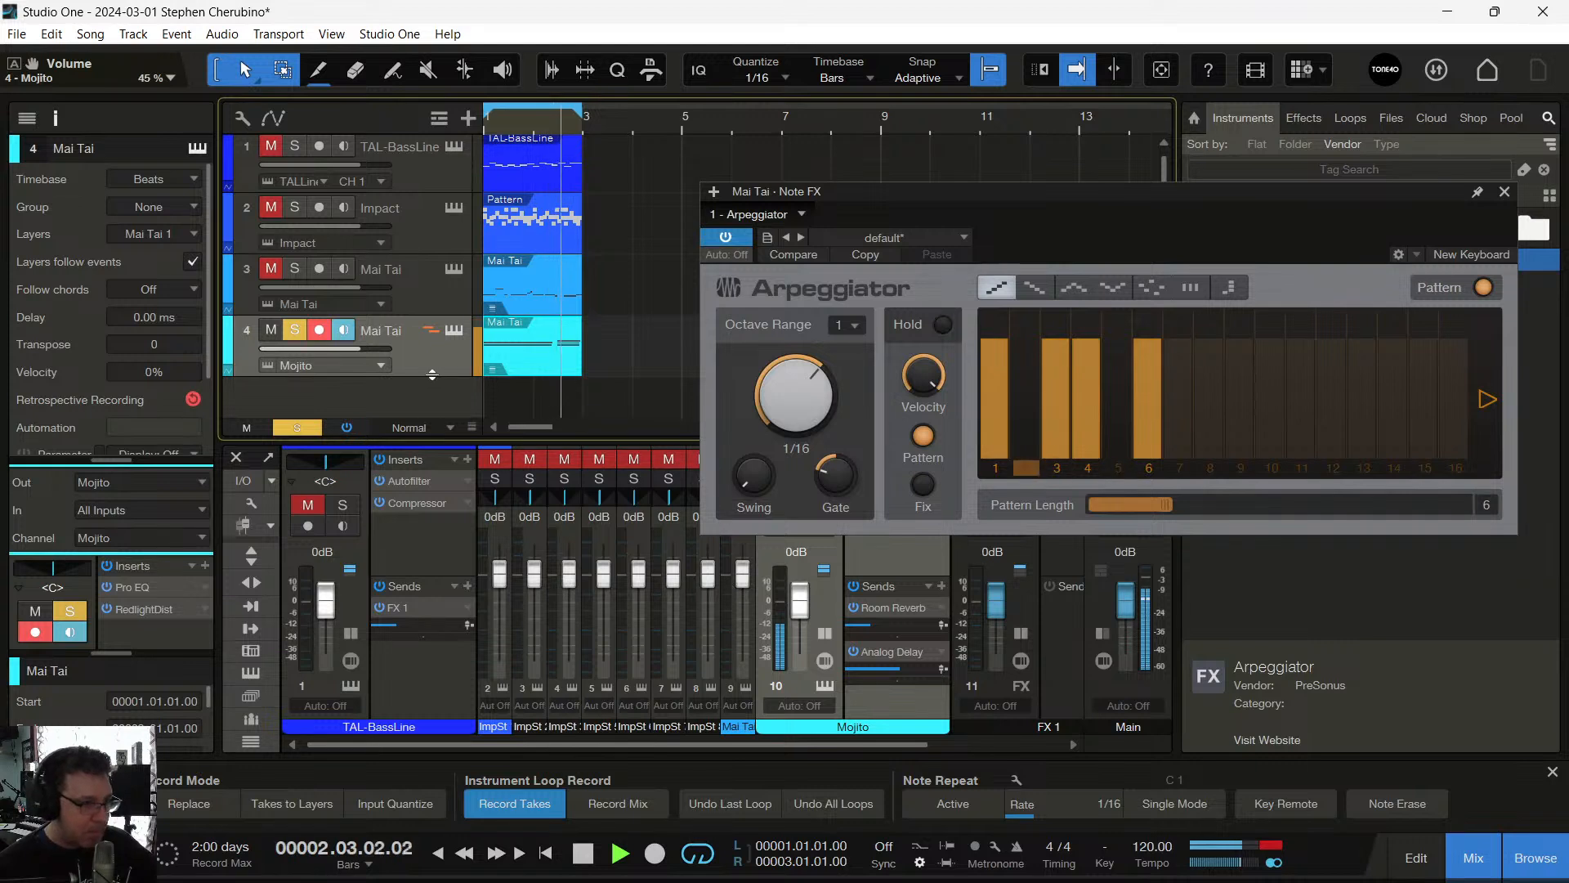
# Unsolo the Mojito track, lower its volume to about -2.3 dB and open its Analog Delay send effect
pyautogui.click(296, 331)
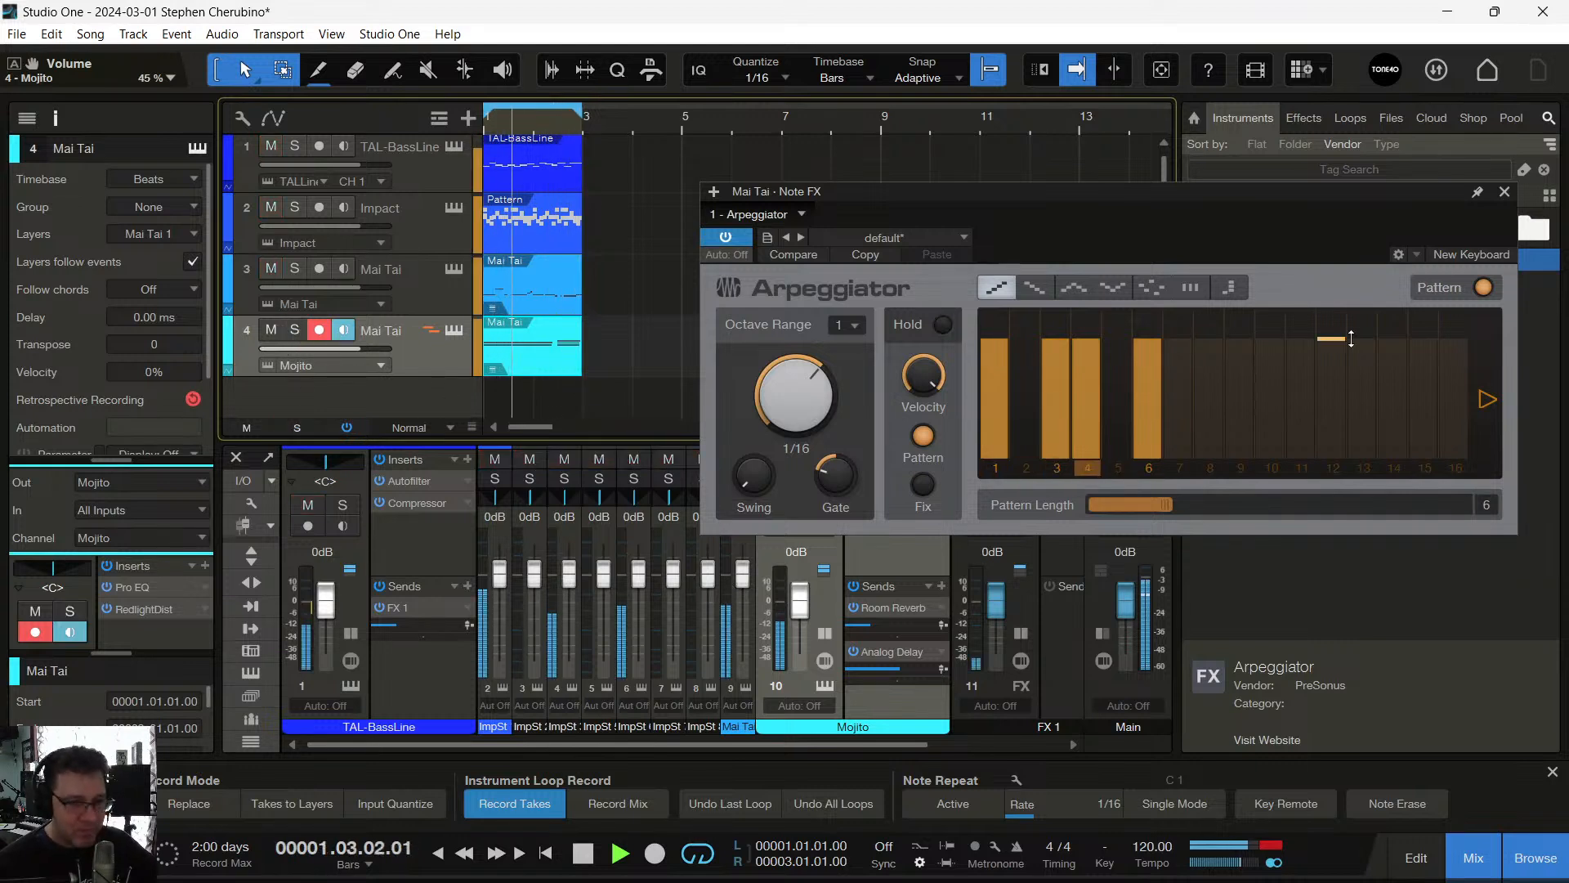
pyautogui.click(1504, 192)
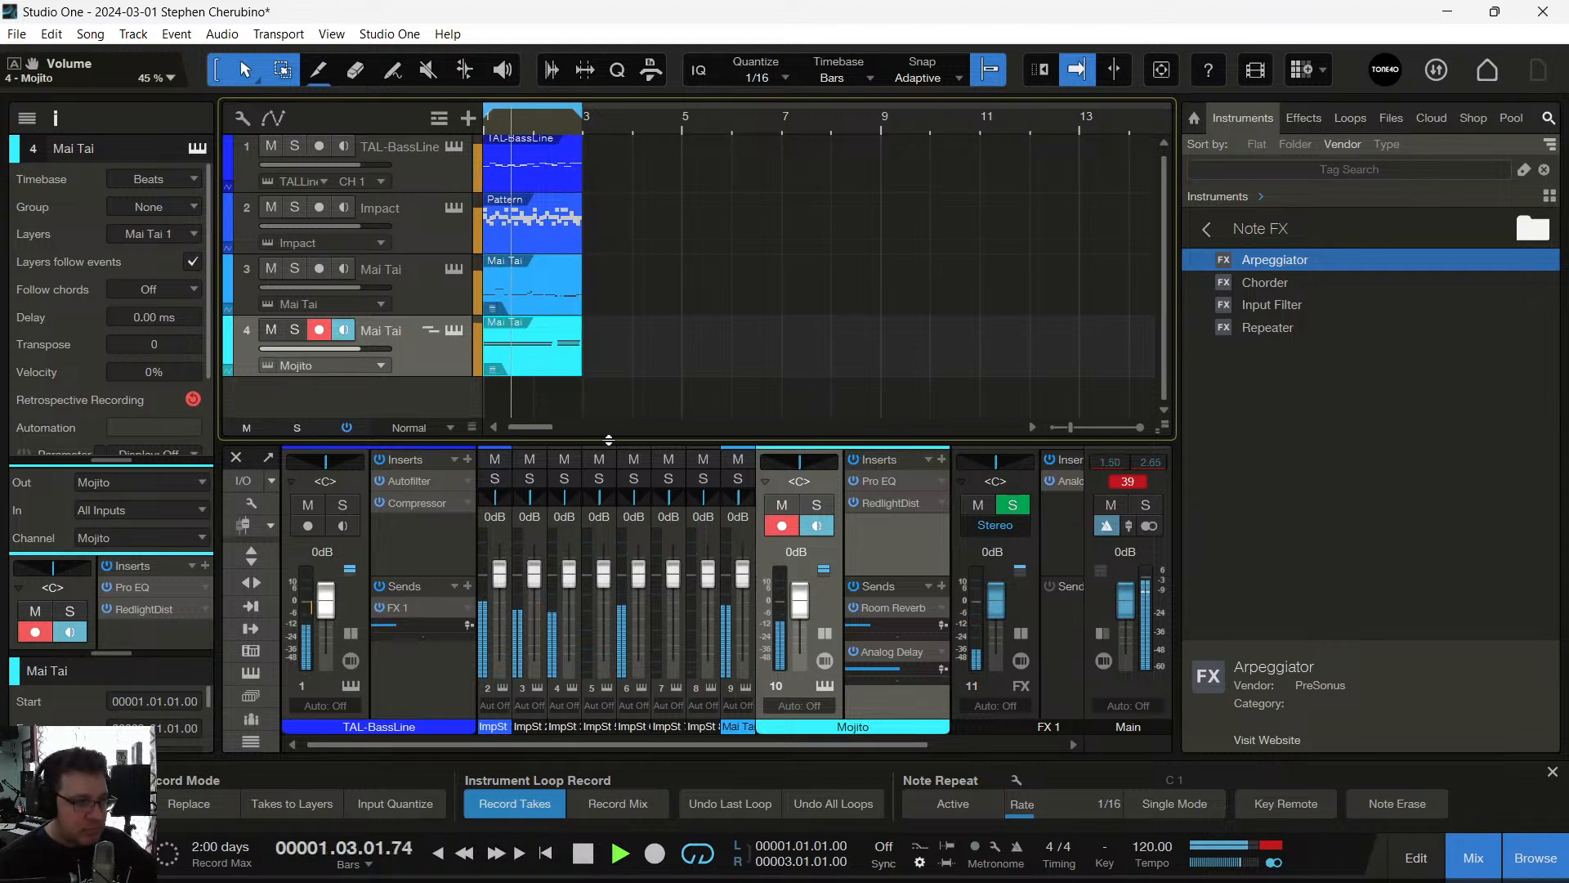
pyautogui.moveTo(356, 351); pyautogui.dragTo(347, 351)
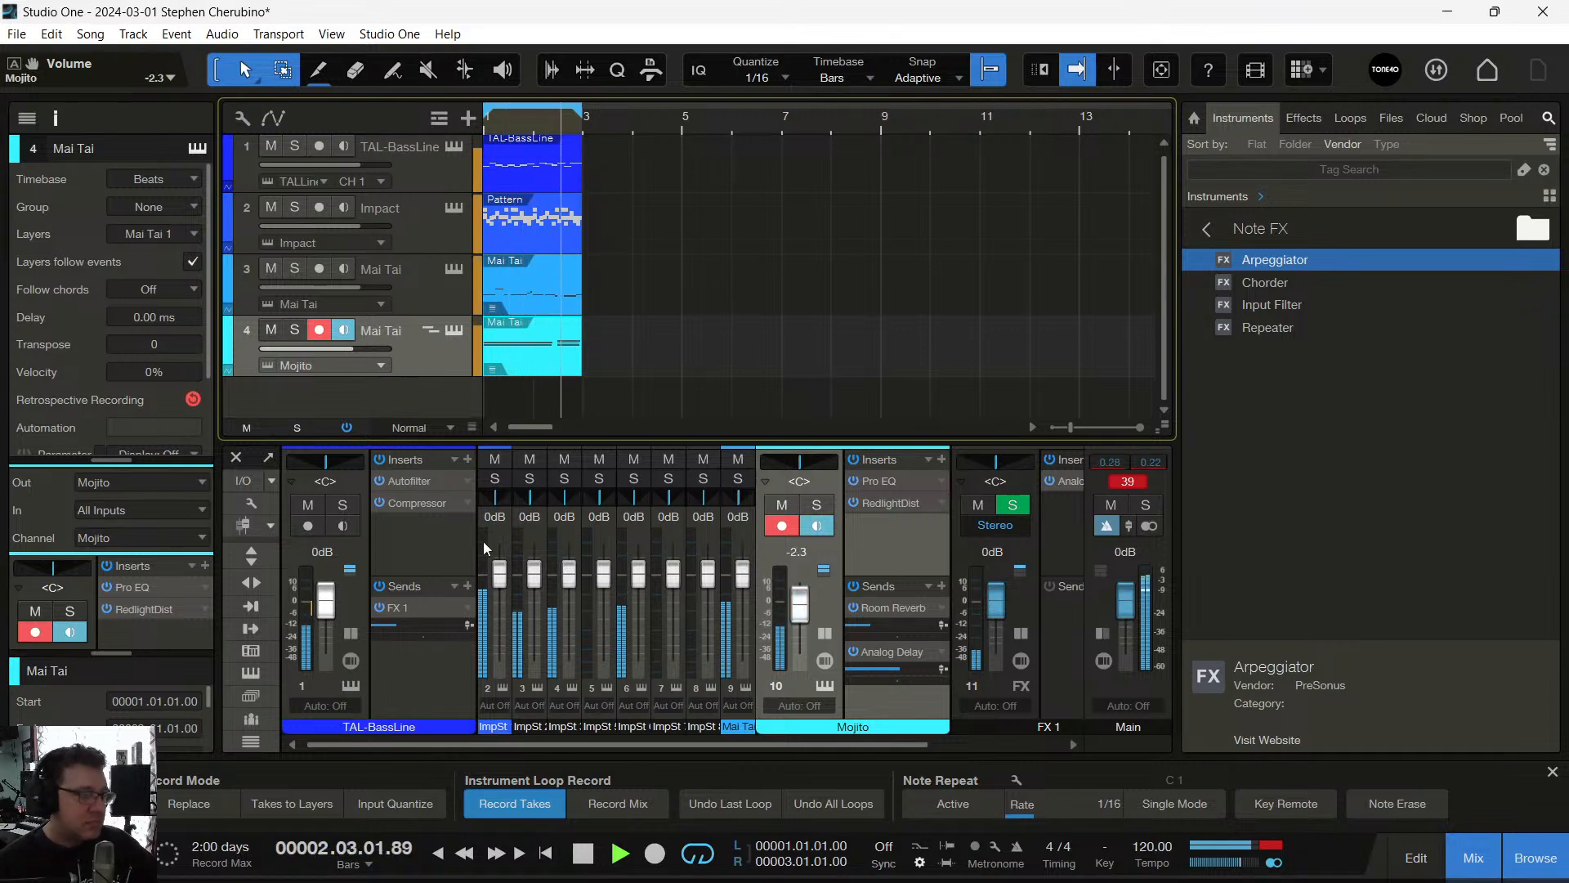
pyautogui.click(895, 653)
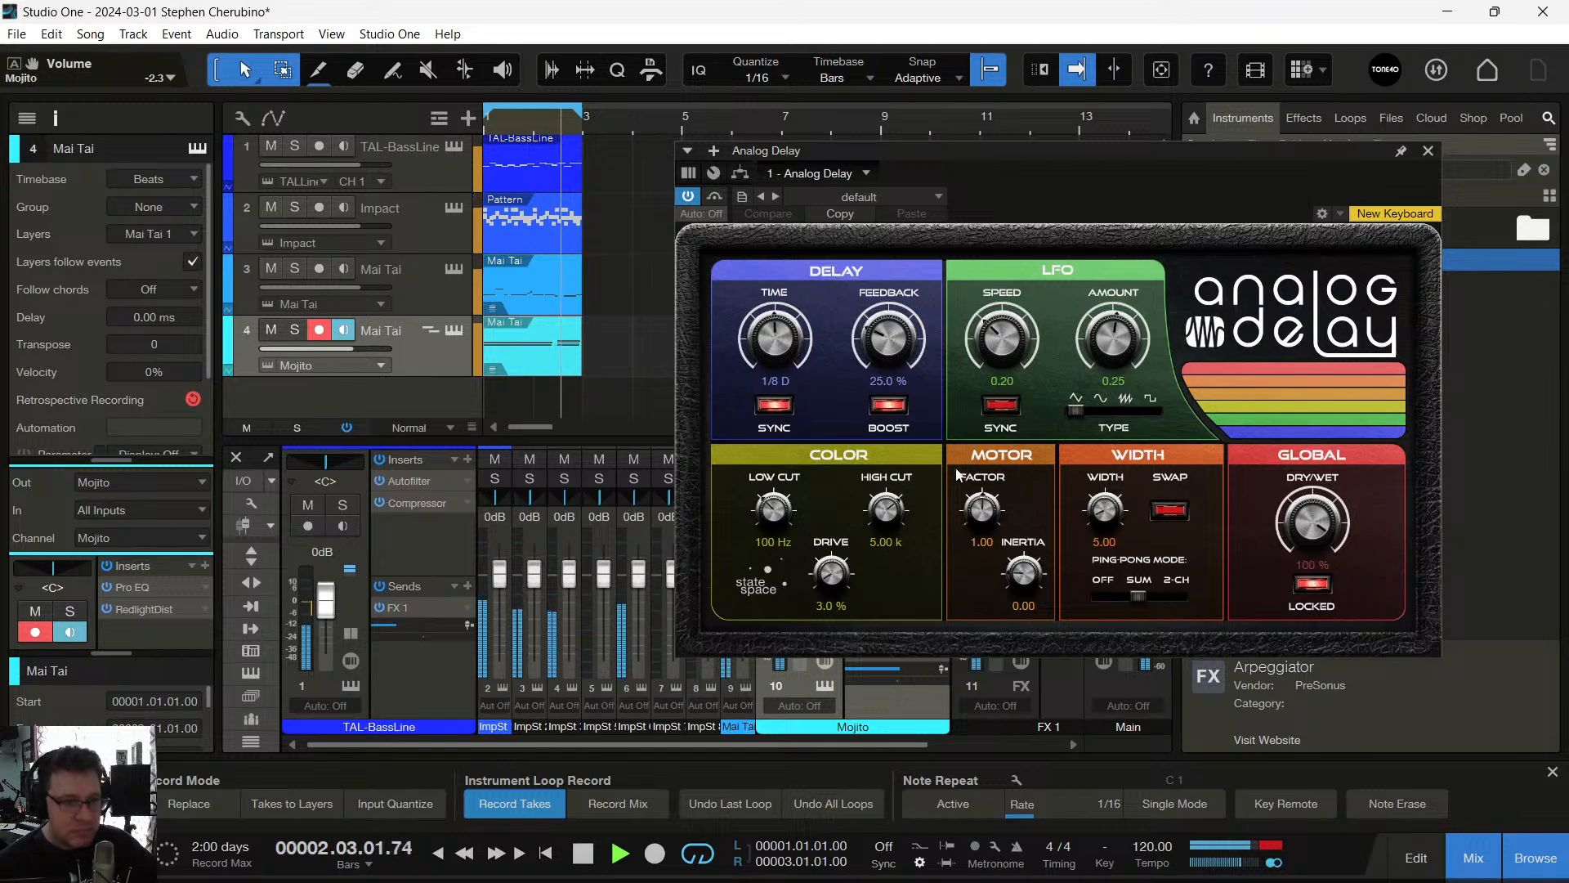
# Try Analog Delay with 0% drive, swap on, 2-CH ping-pong and width about 65.5, with Mojito's volume at -3.7 dB
pyautogui.moveTo(830, 572); pyautogui.dragTo(821, 502)
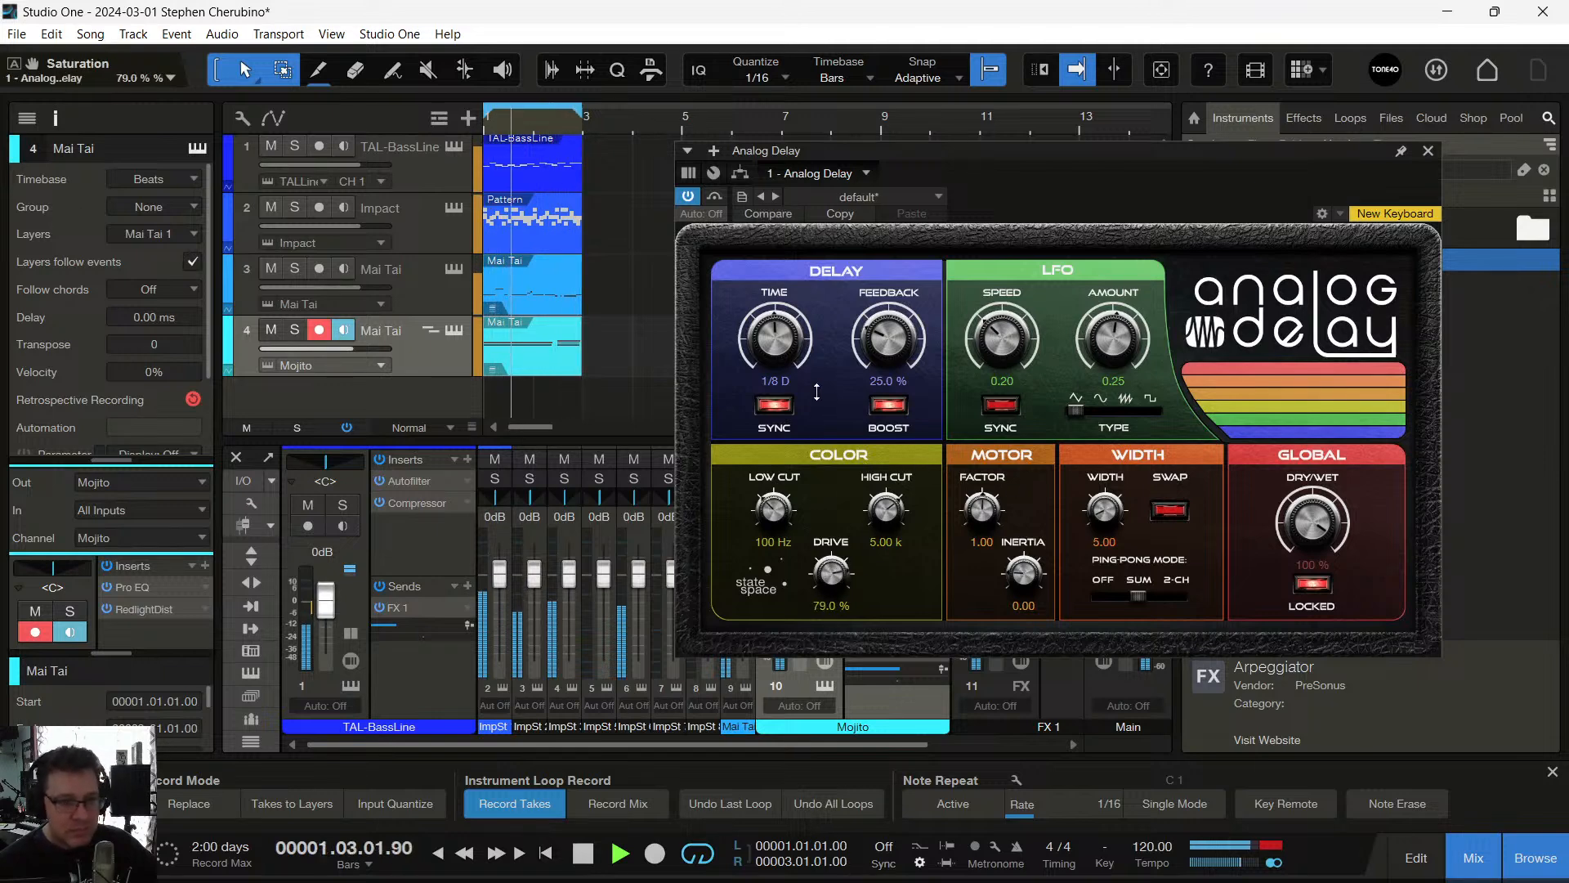
pyautogui.moveTo(813, 395); pyautogui.dragTo(839, 566)
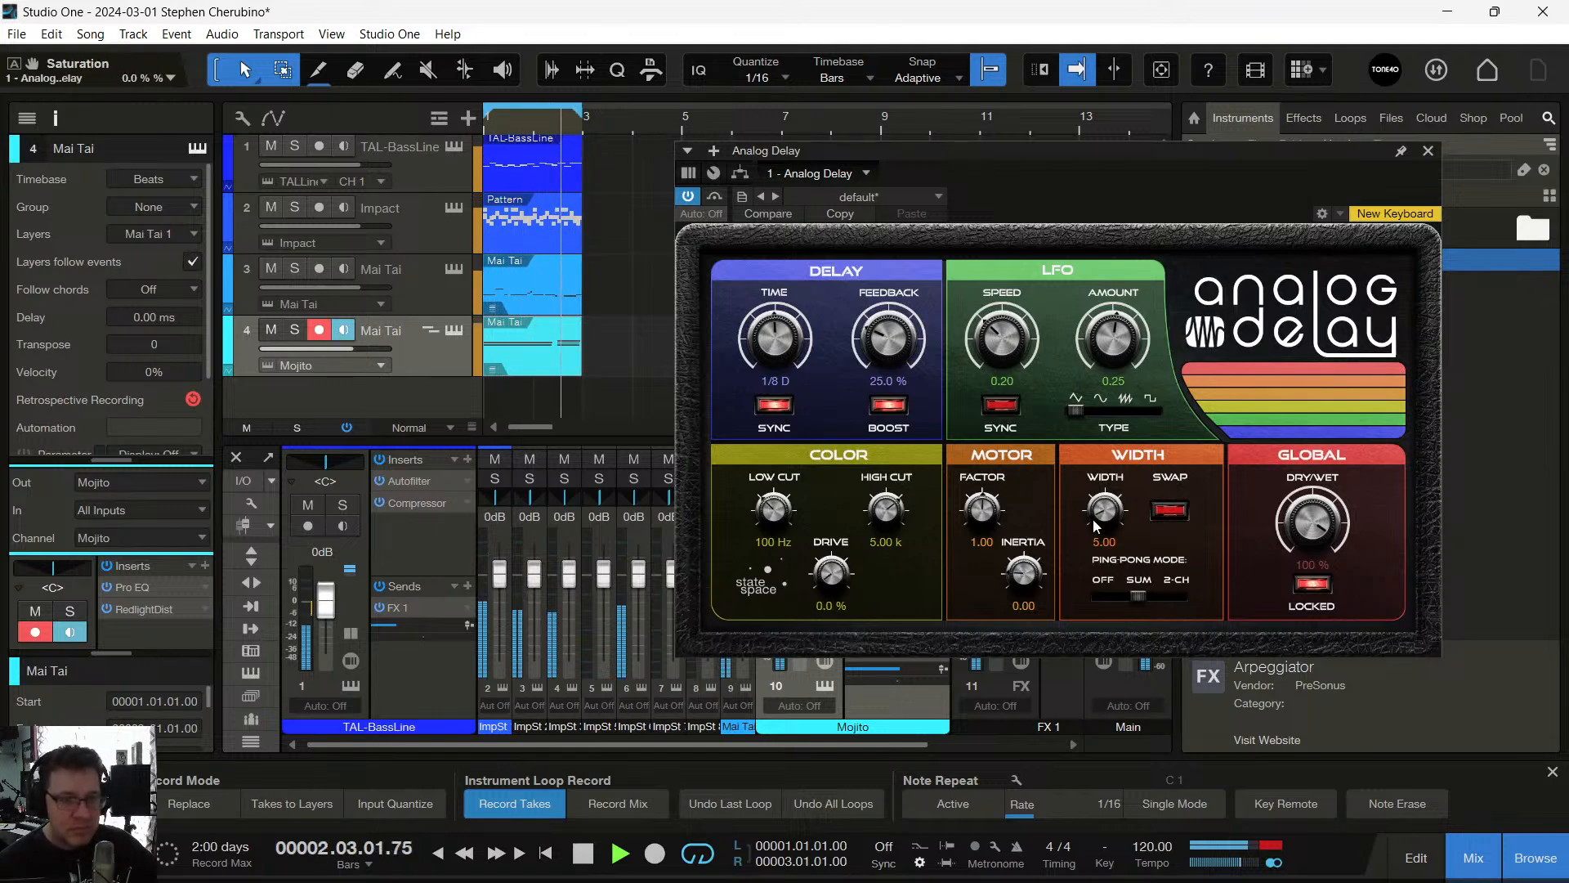
pyautogui.moveTo(1095, 515); pyautogui.dragTo(1047, 346)
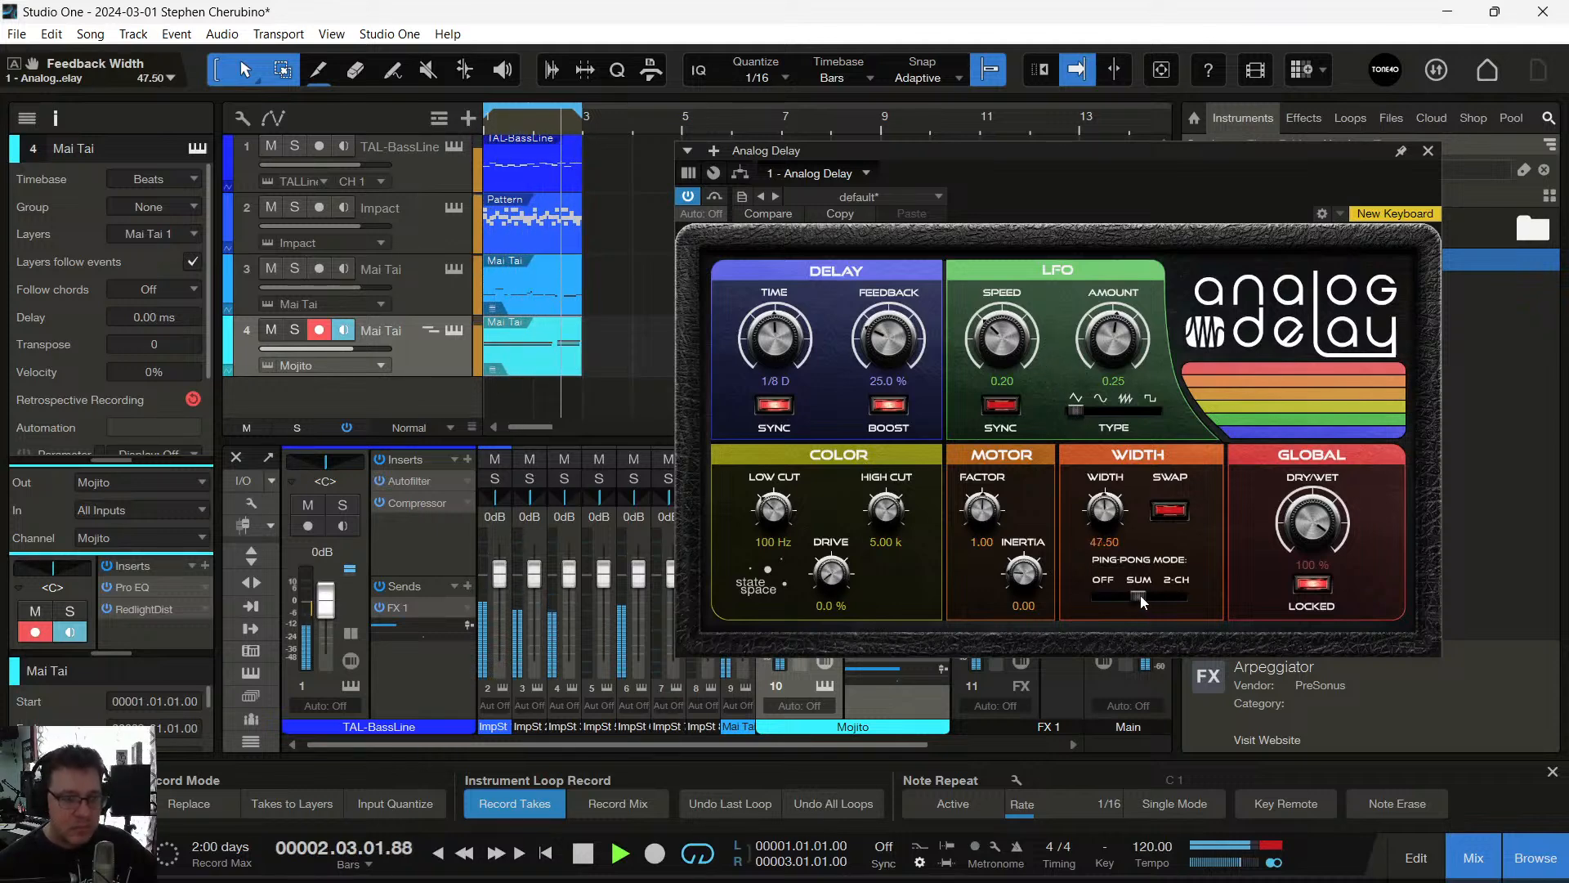
pyautogui.click(1170, 509)
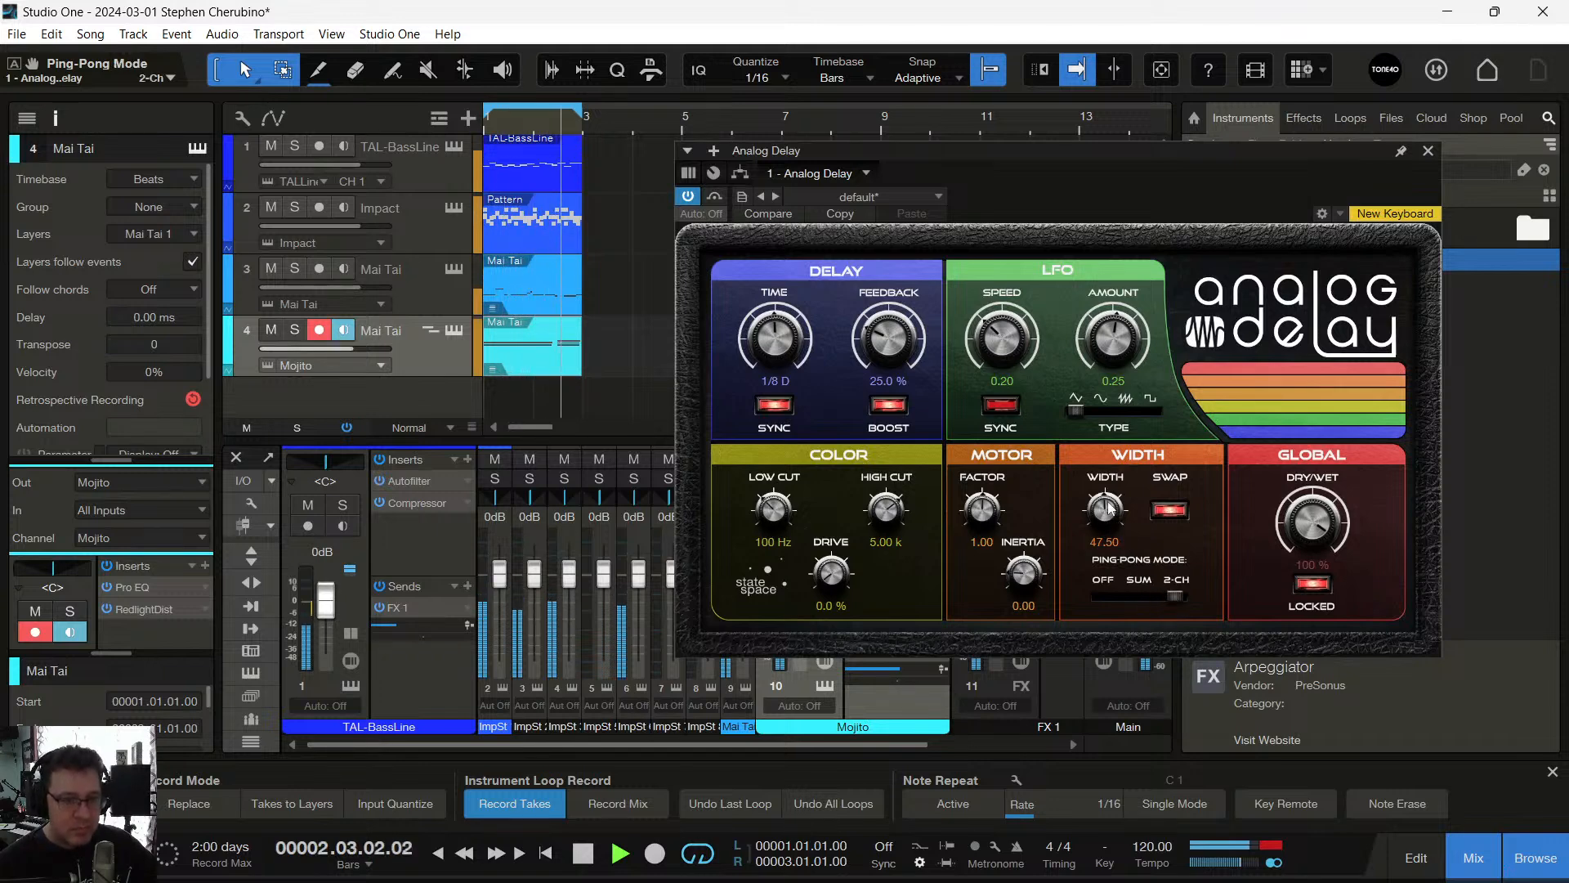
pyautogui.moveTo(1106, 514); pyautogui.dragTo(1108, 459)
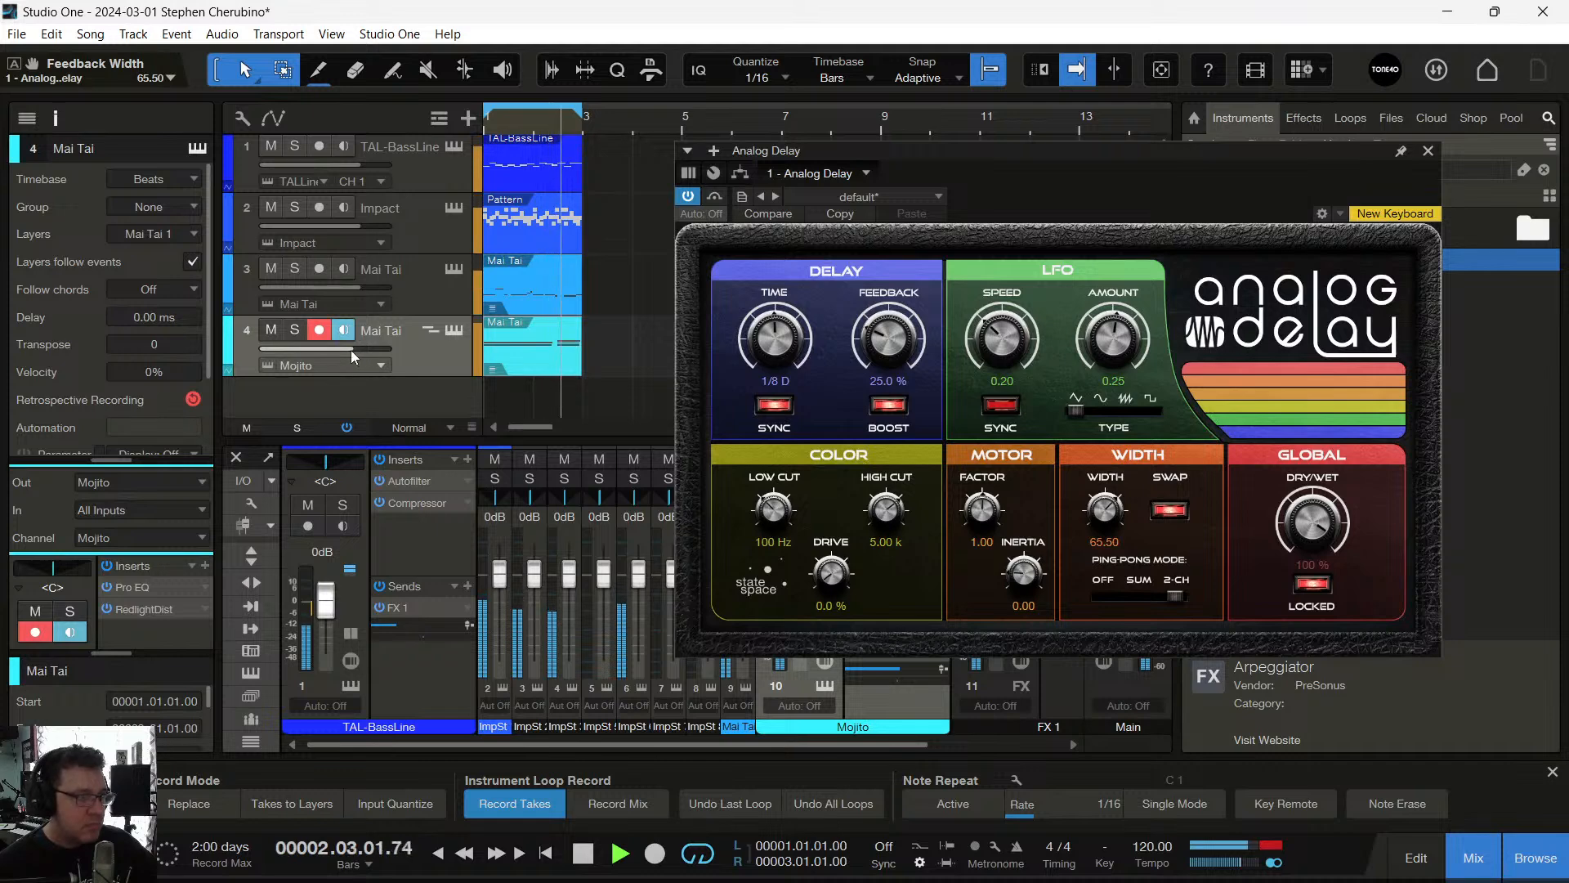
pyautogui.moveTo(351, 350); pyautogui.dragTo(346, 350)
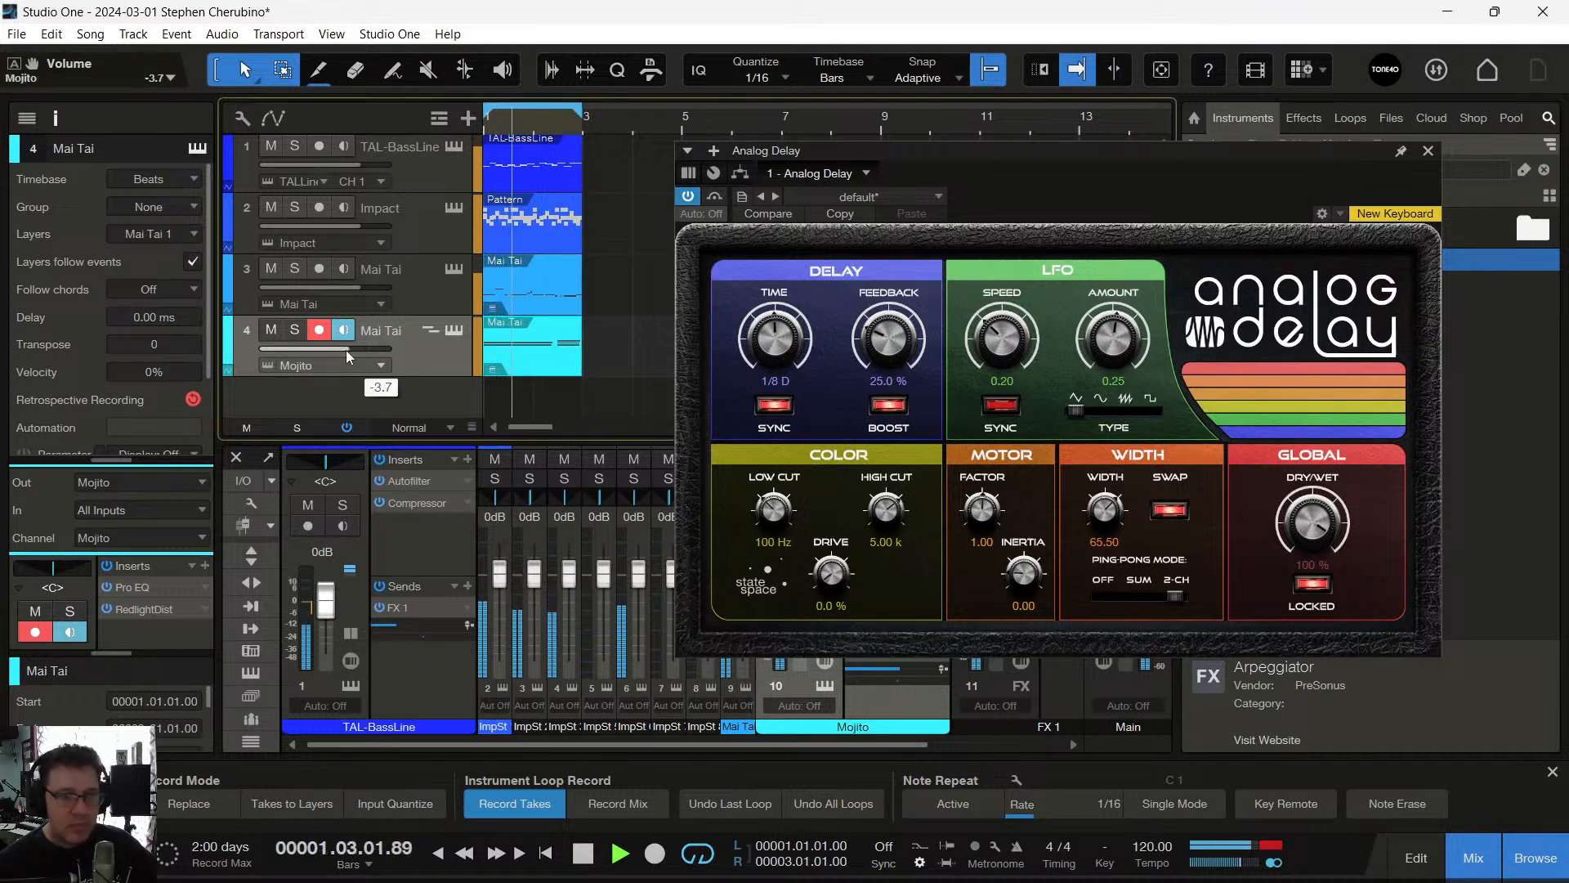
# Load Analog Delay's 1968 Old Analog preset with about 10.5% feedback and 21% drive, and lower Mojito's volume to about -5.7 dB
pyautogui.click(775, 197)
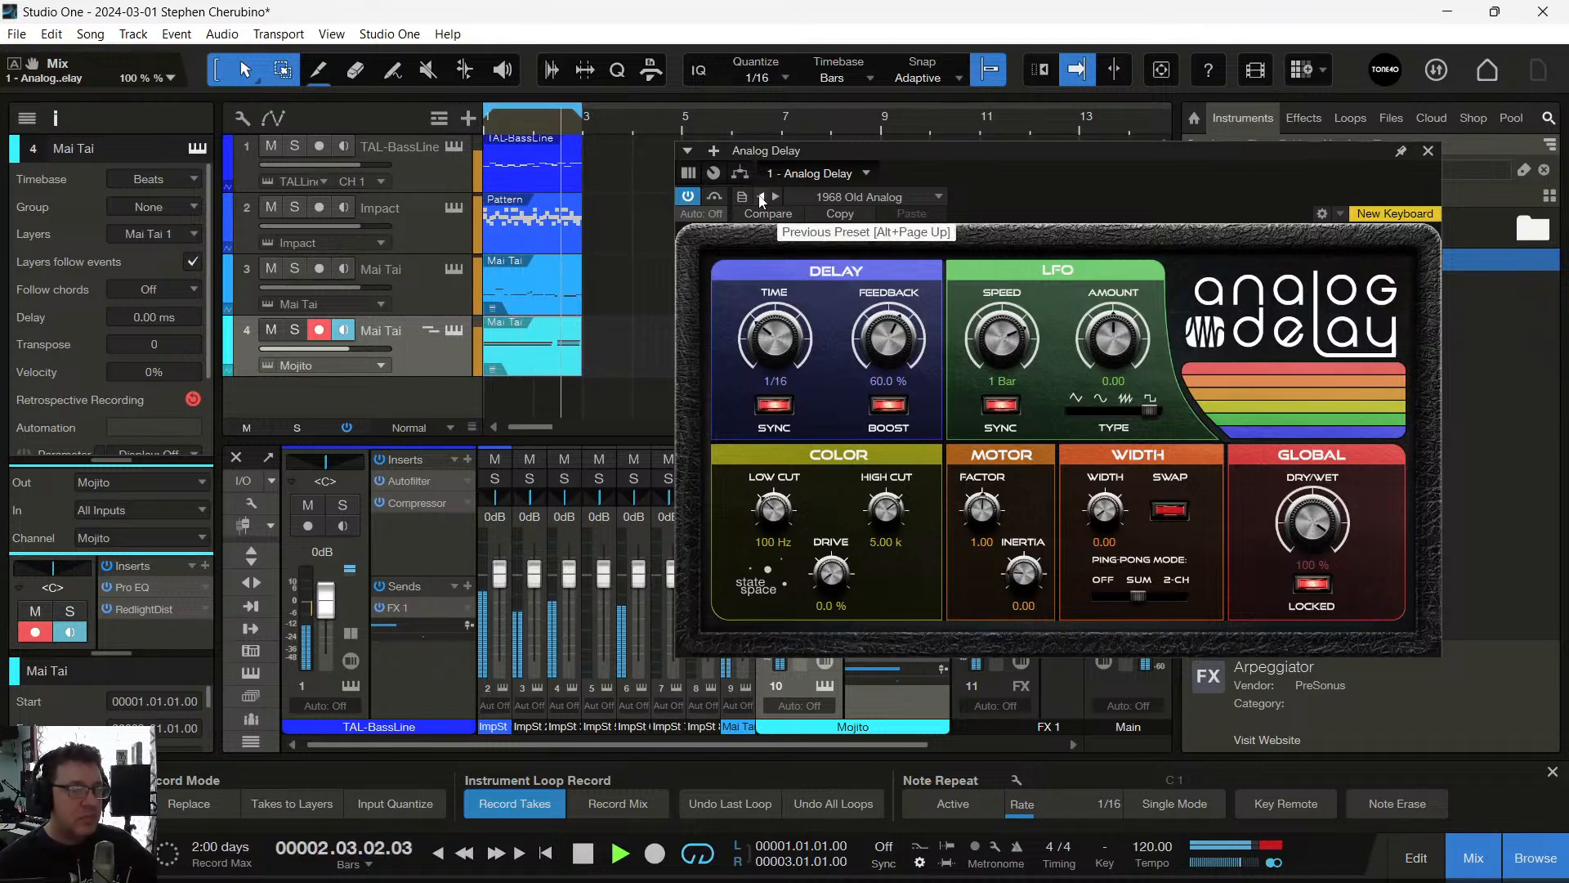
pyautogui.moveTo(355, 348); pyautogui.dragTo(343, 347)
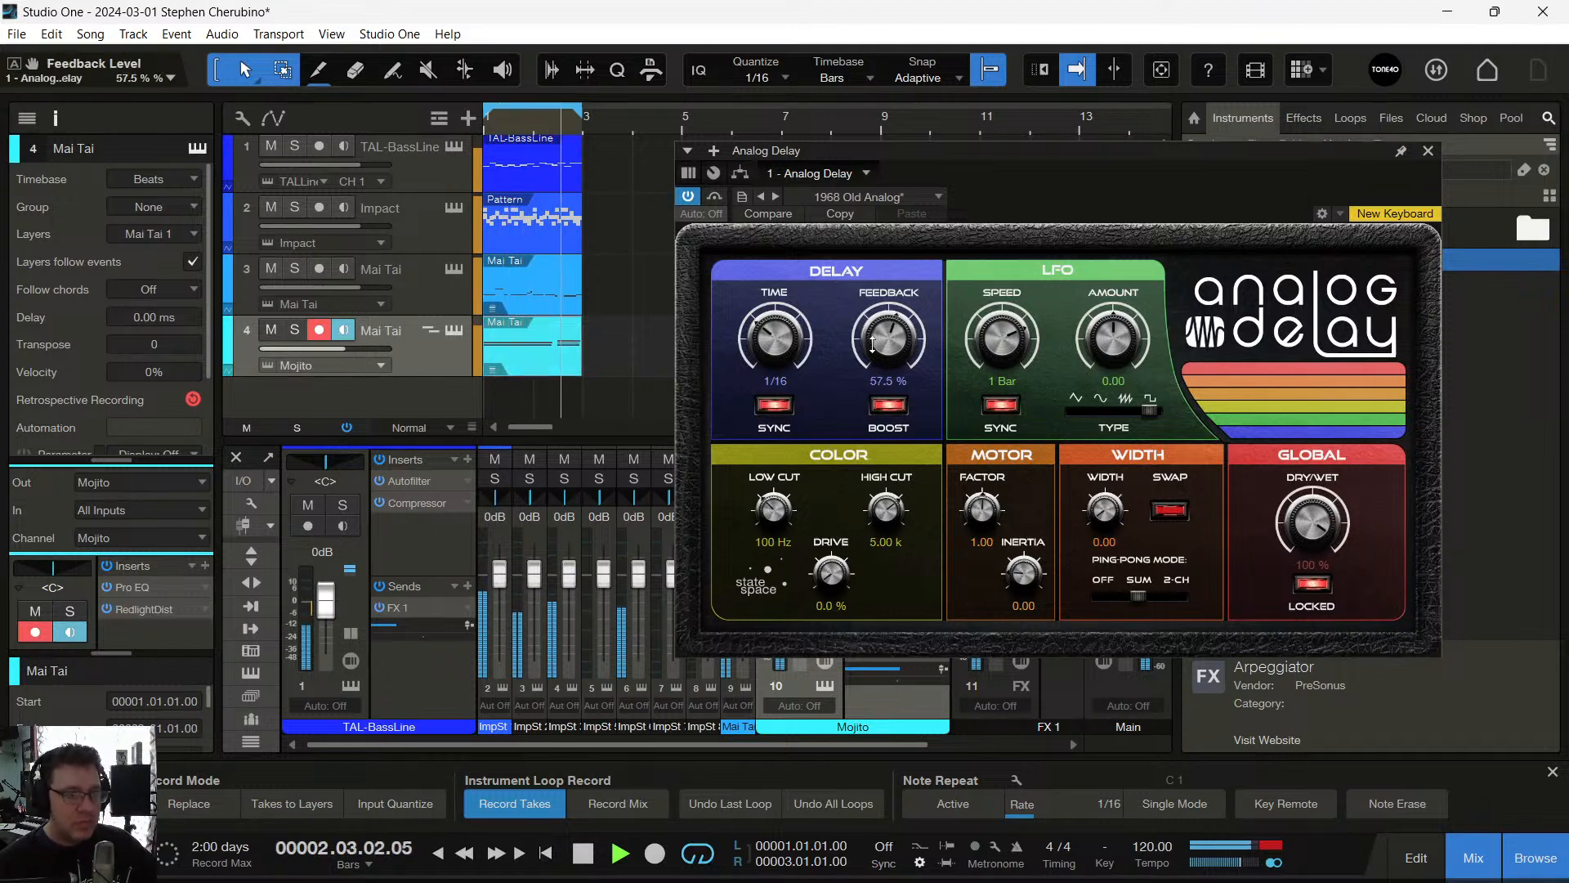
pyautogui.moveTo(888, 339); pyautogui.dragTo(873, 435)
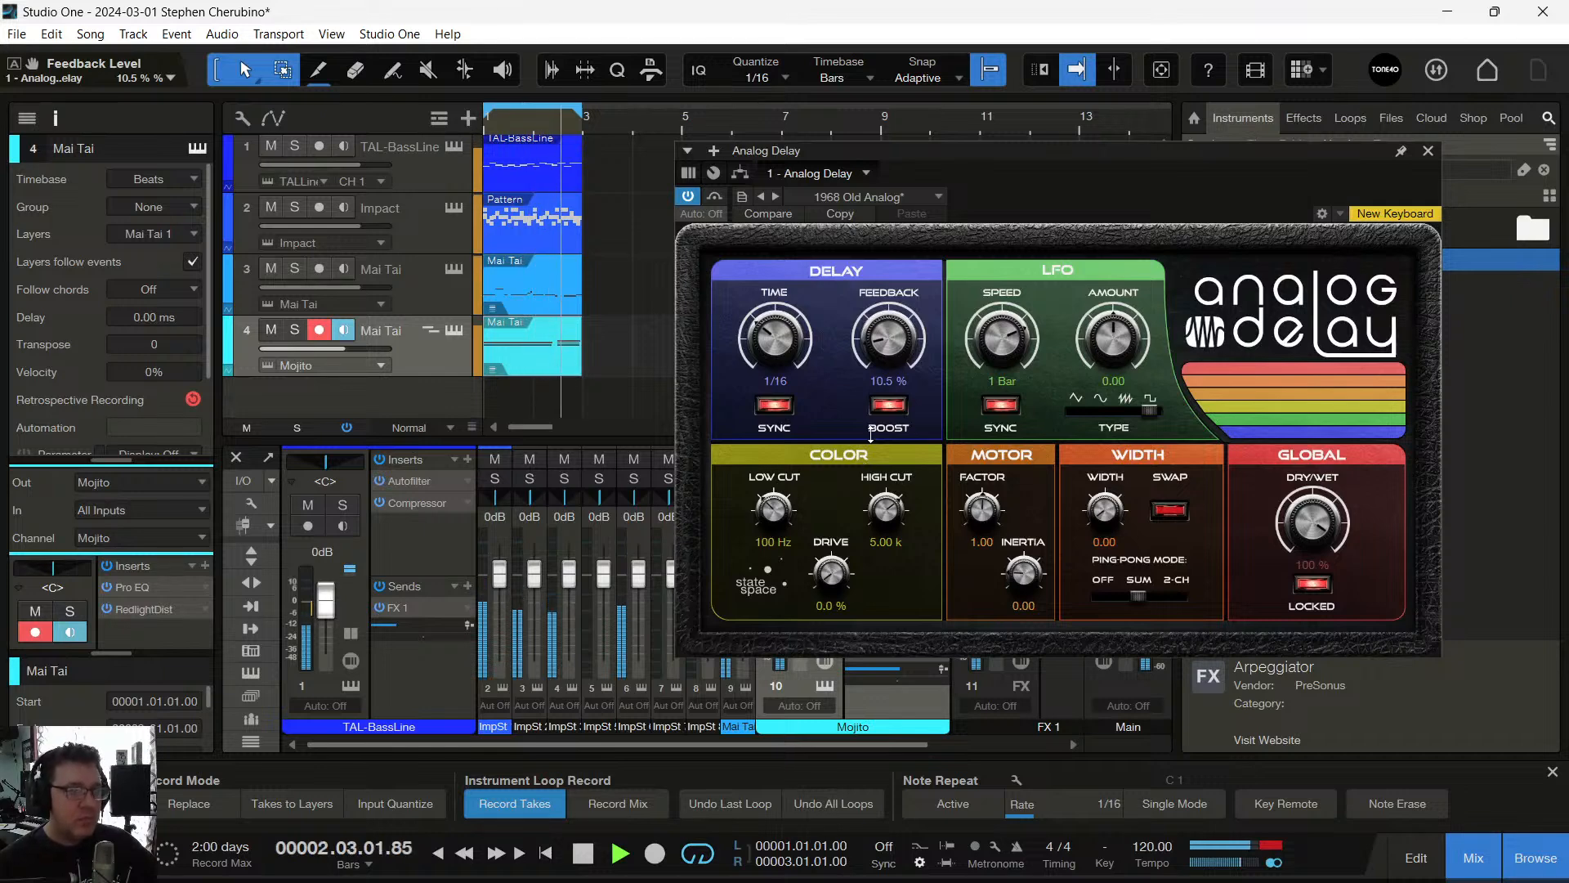
pyautogui.moveTo(831, 572); pyautogui.dragTo(826, 502)
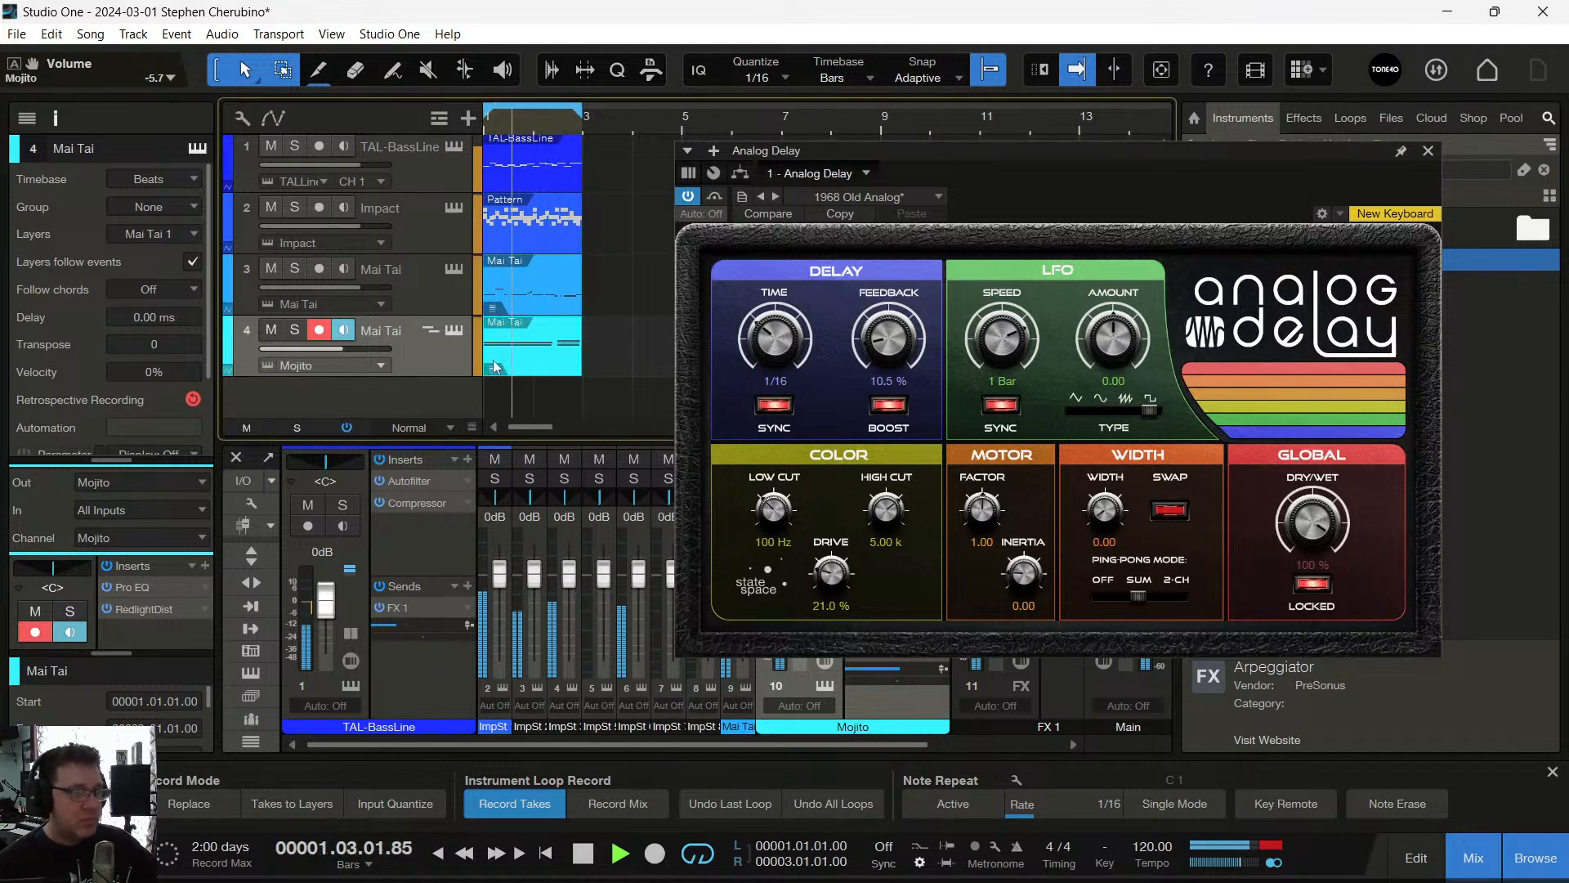
pyautogui.press('space')
pyautogui.click(1428, 151)
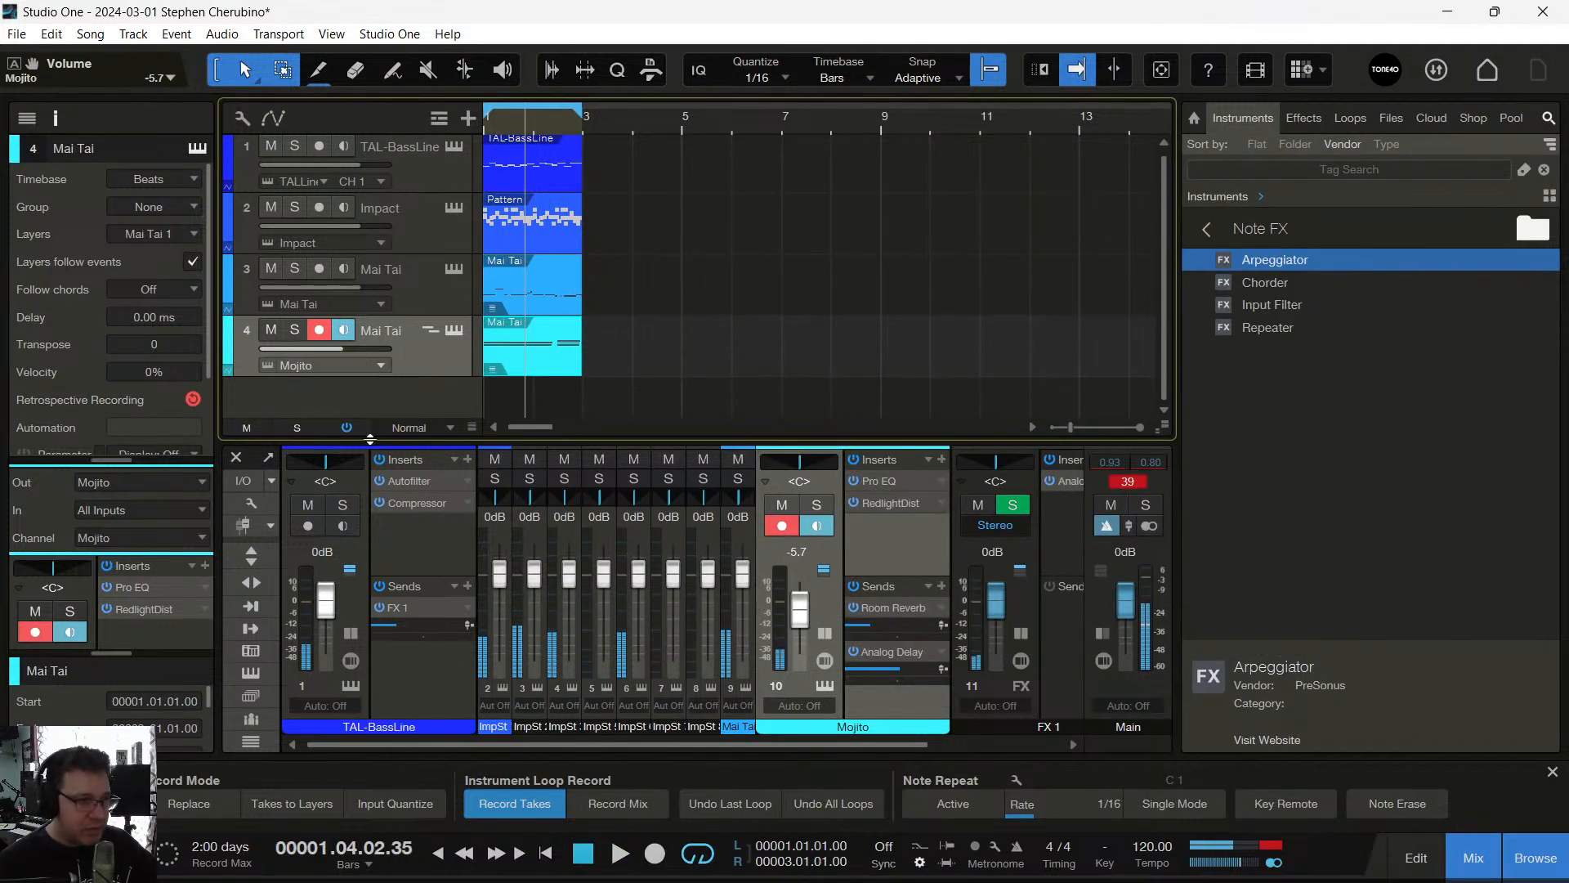
# Audition the Mojito part soloed and again within the full mix
pyautogui.click(295, 330)
pyautogui.press('space')
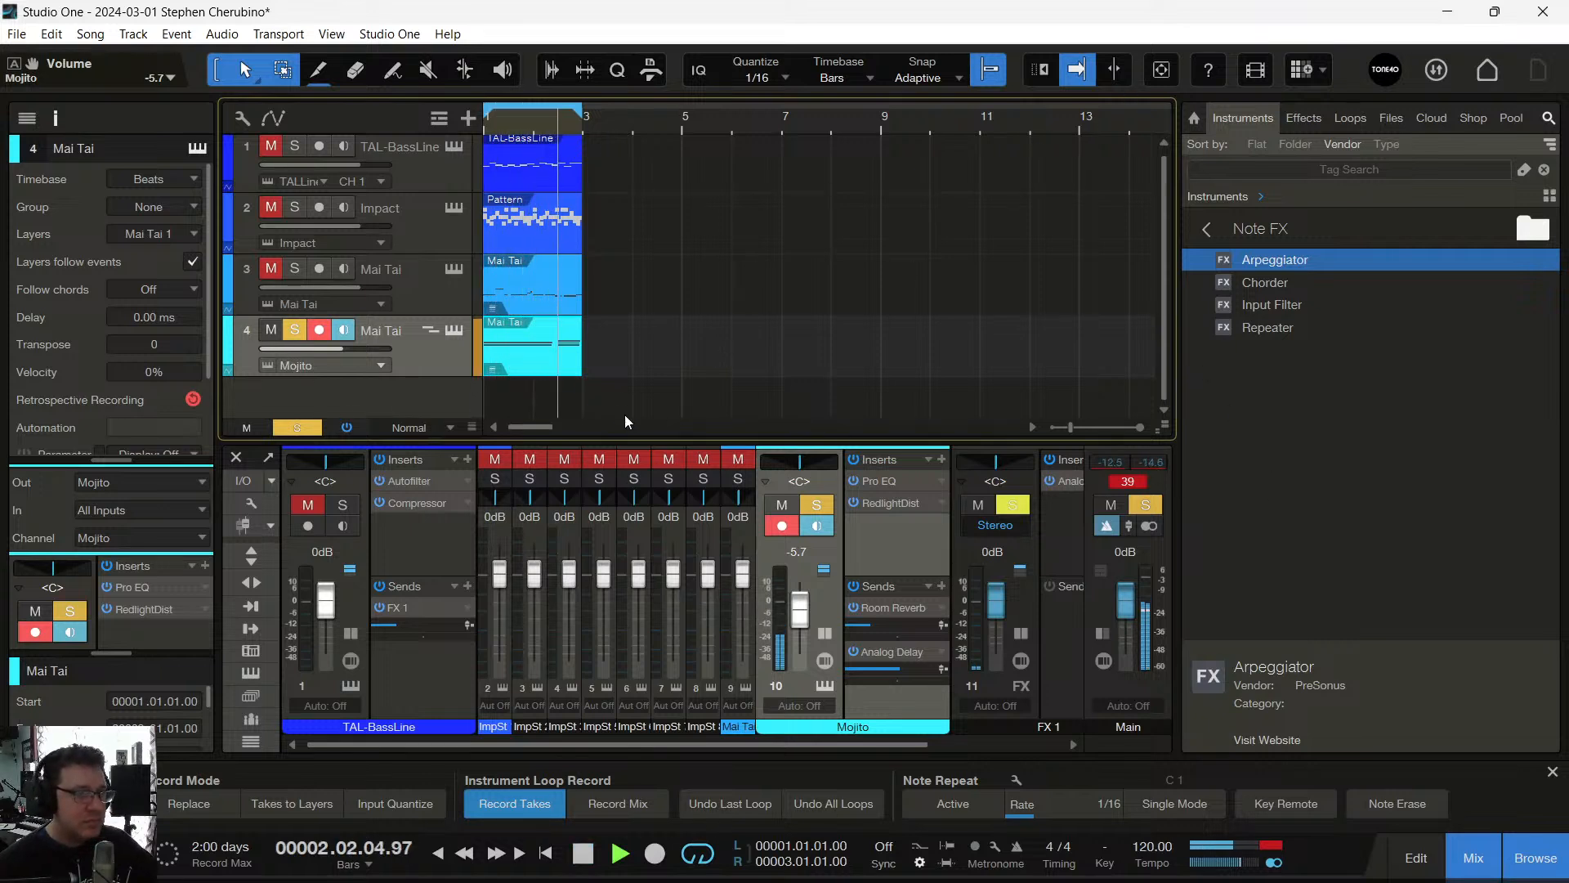
pyautogui.press('s')
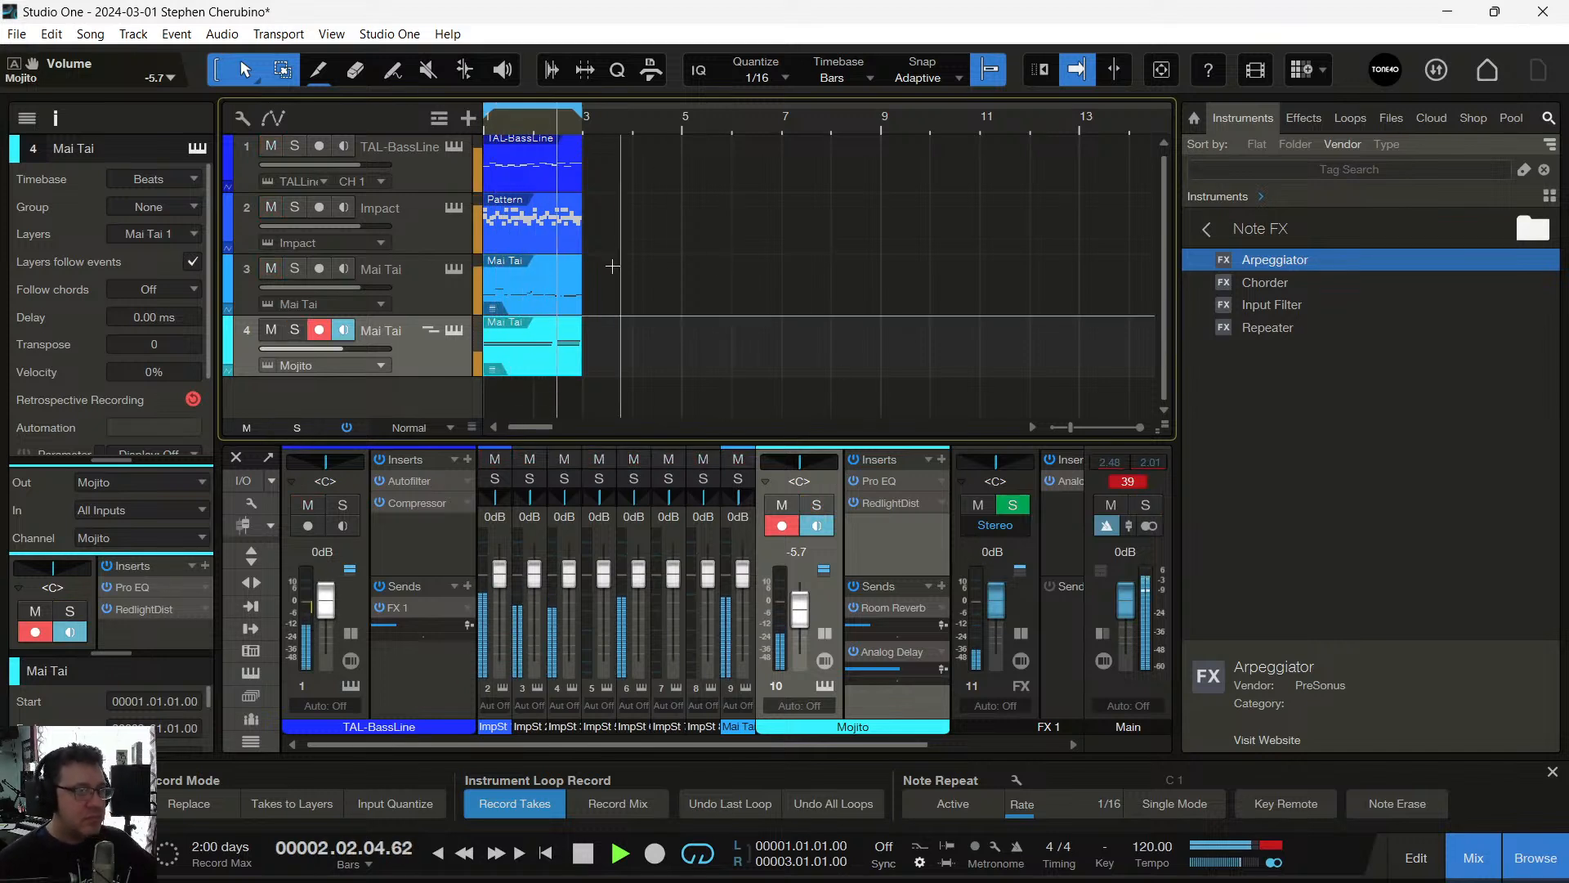
pyautogui.press('space')
# Add a Compressor insert to the Mai Tai bass track's channel
pyautogui.click(405, 299)
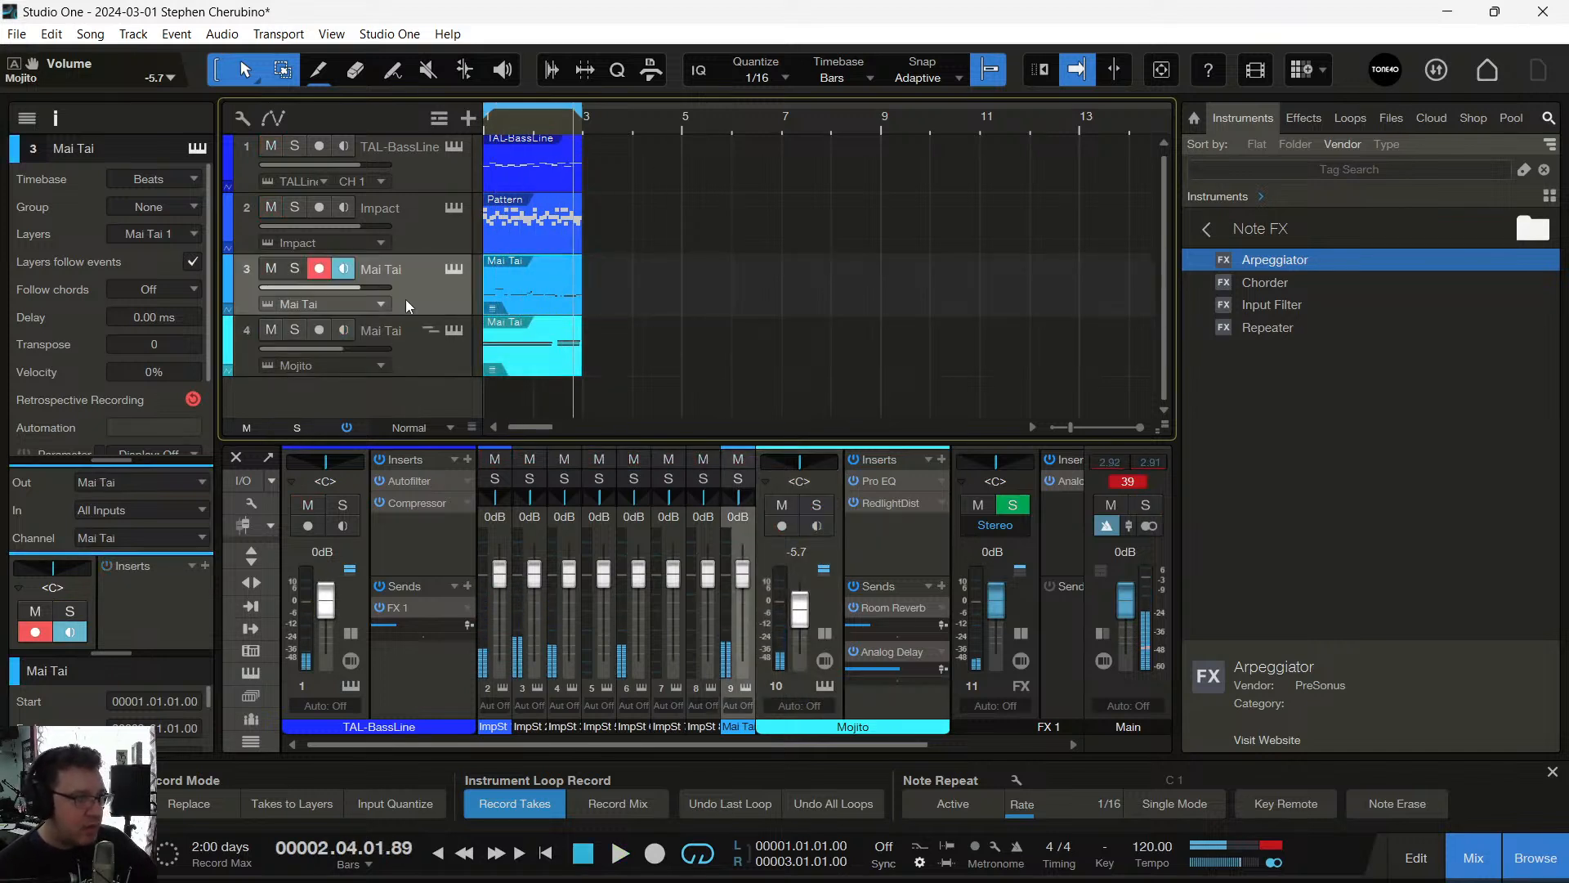
pyautogui.moveTo(129, 460); pyautogui.dragTo(136, 268)
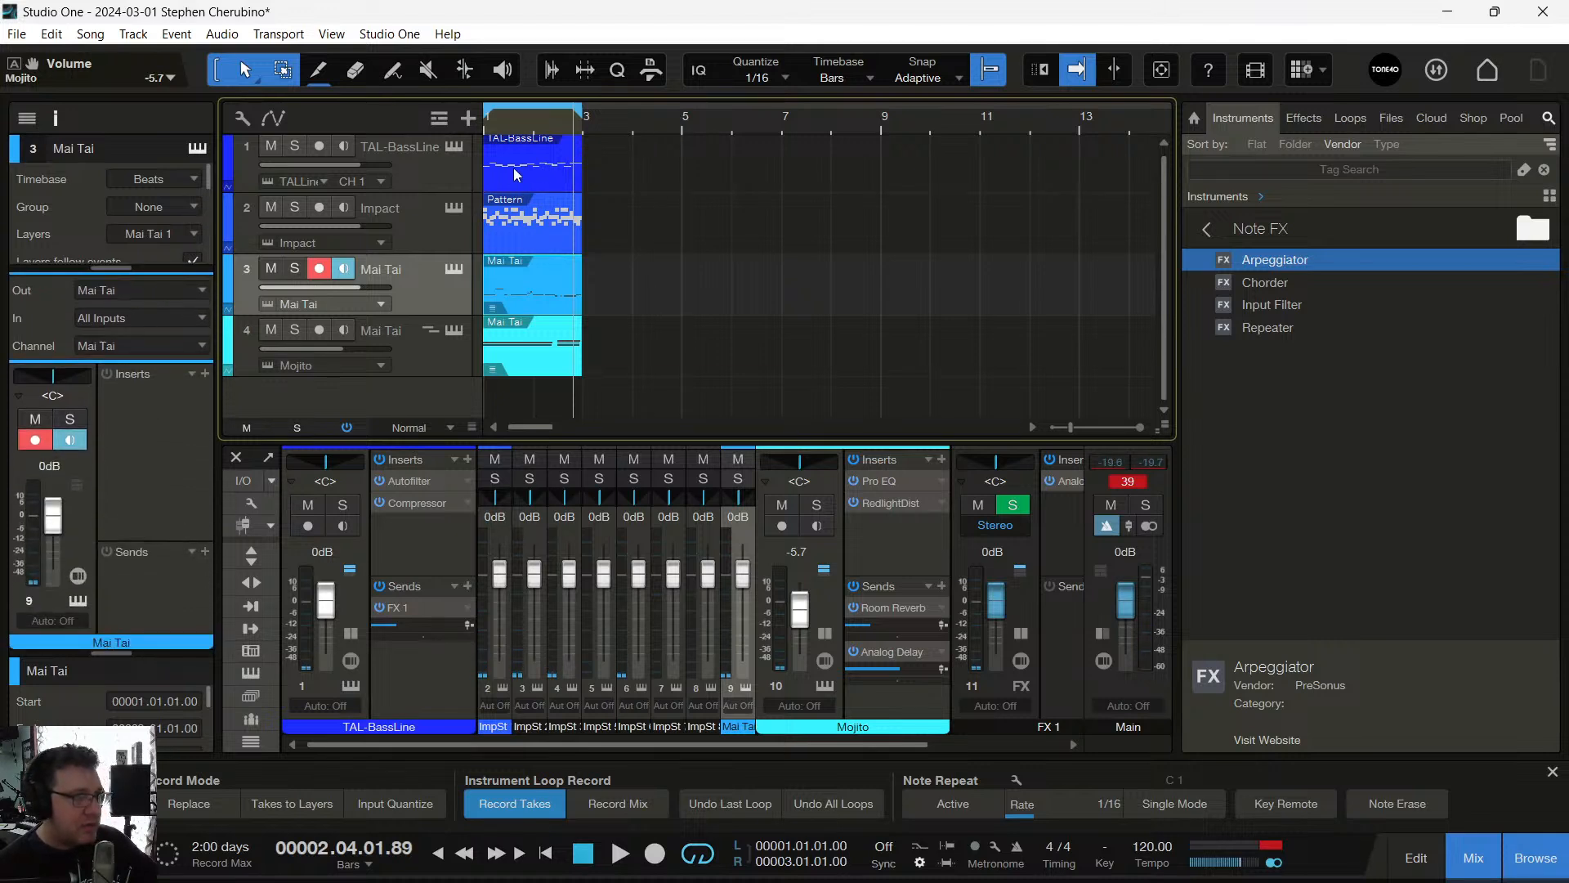
pyautogui.click(204, 375)
pyautogui.write('com0p')
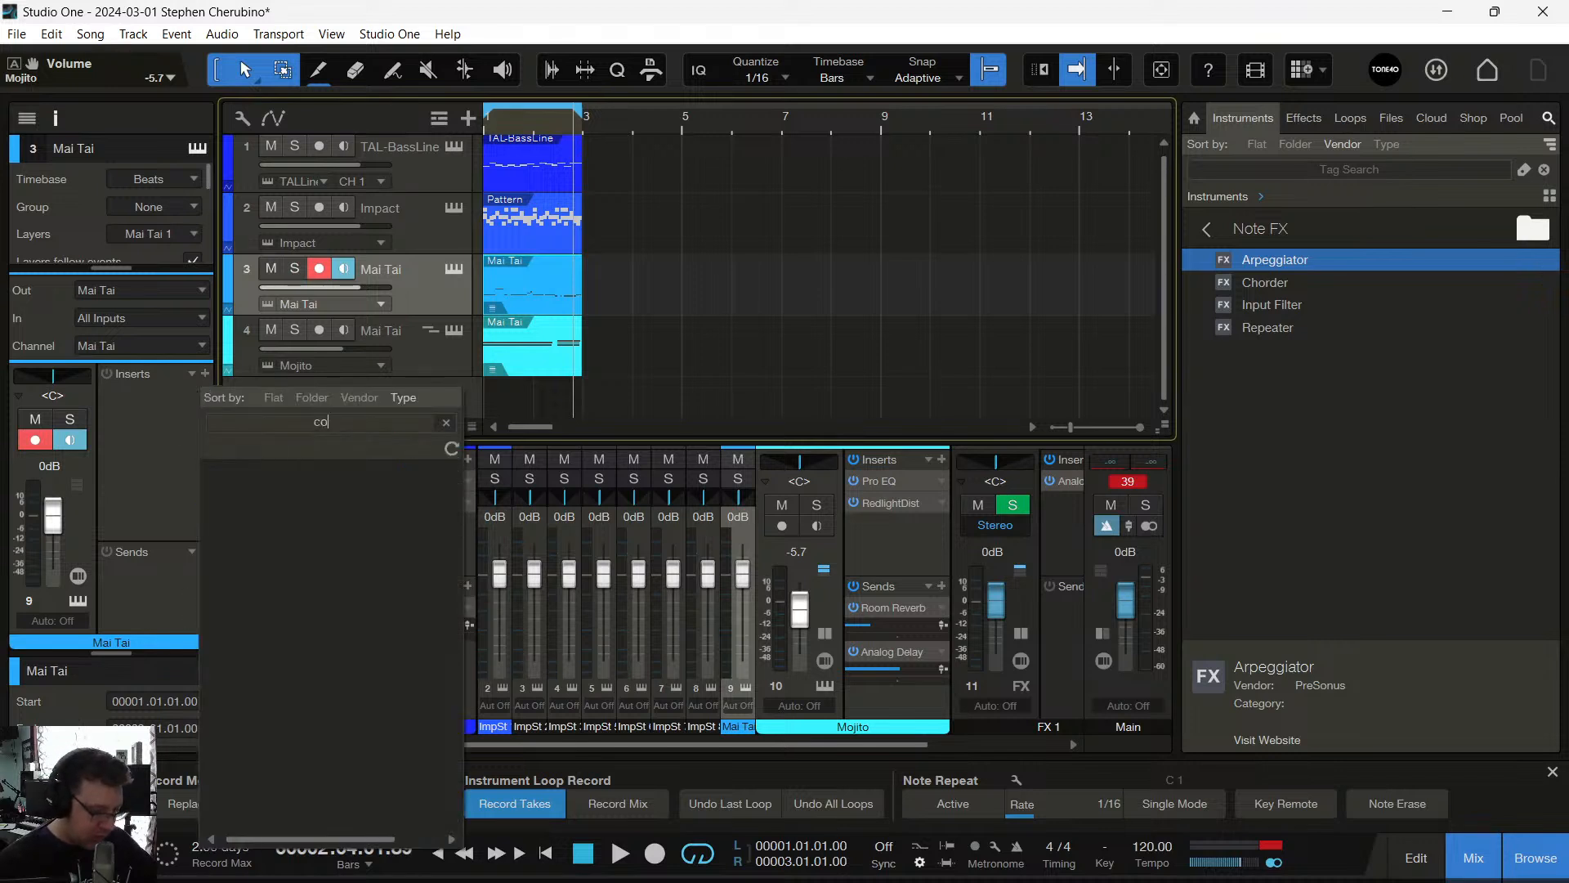
pyautogui.press('BackSpace')
pyautogui.press('BackSpace')
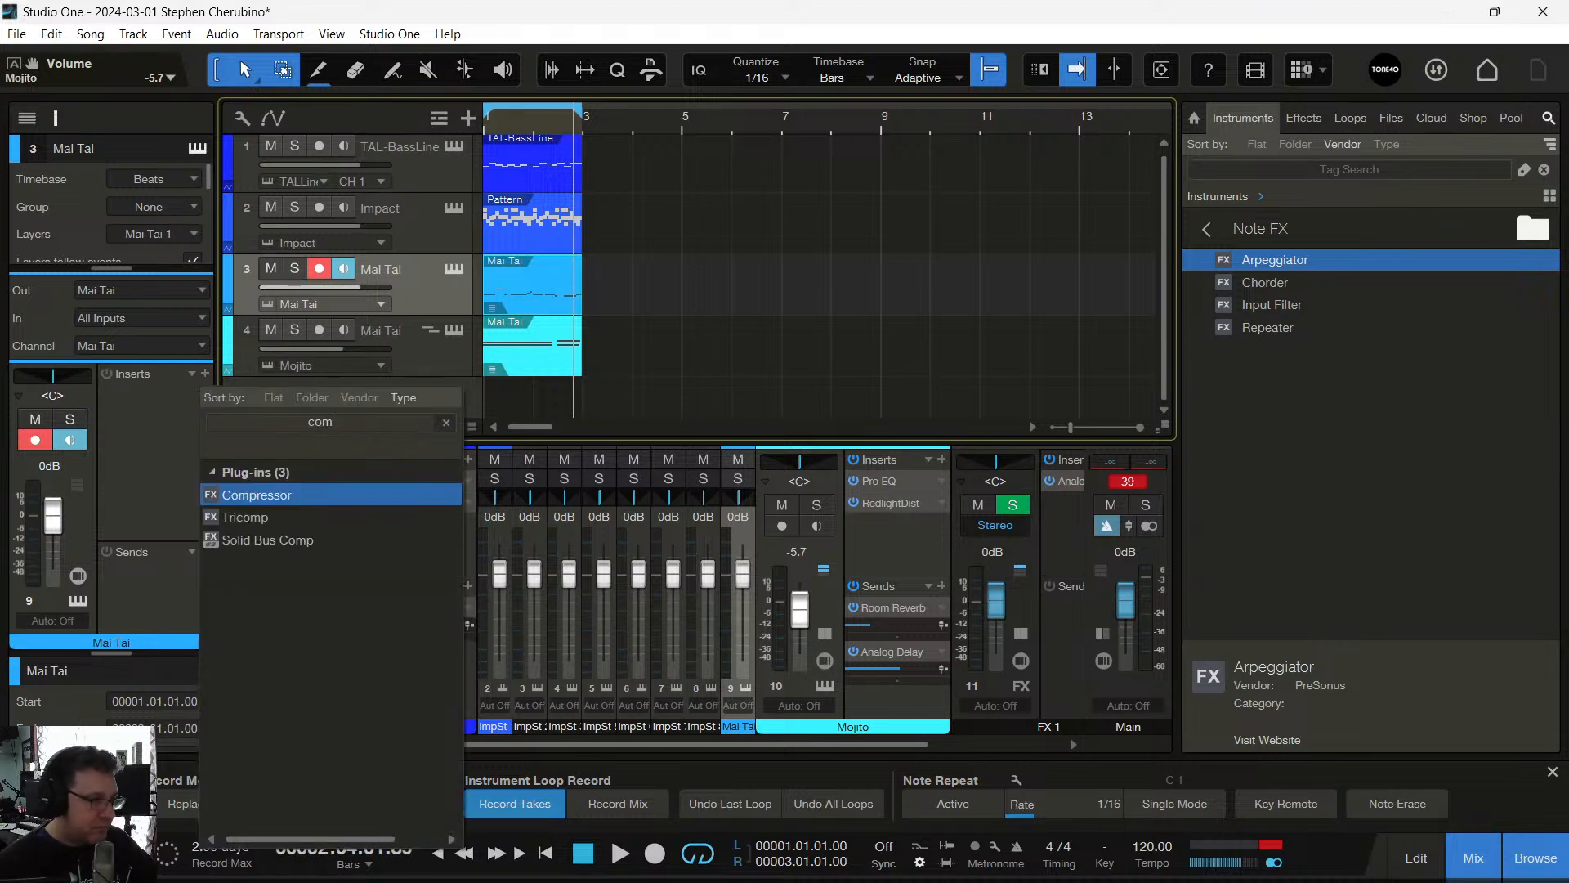
pyautogui.click(282, 494)
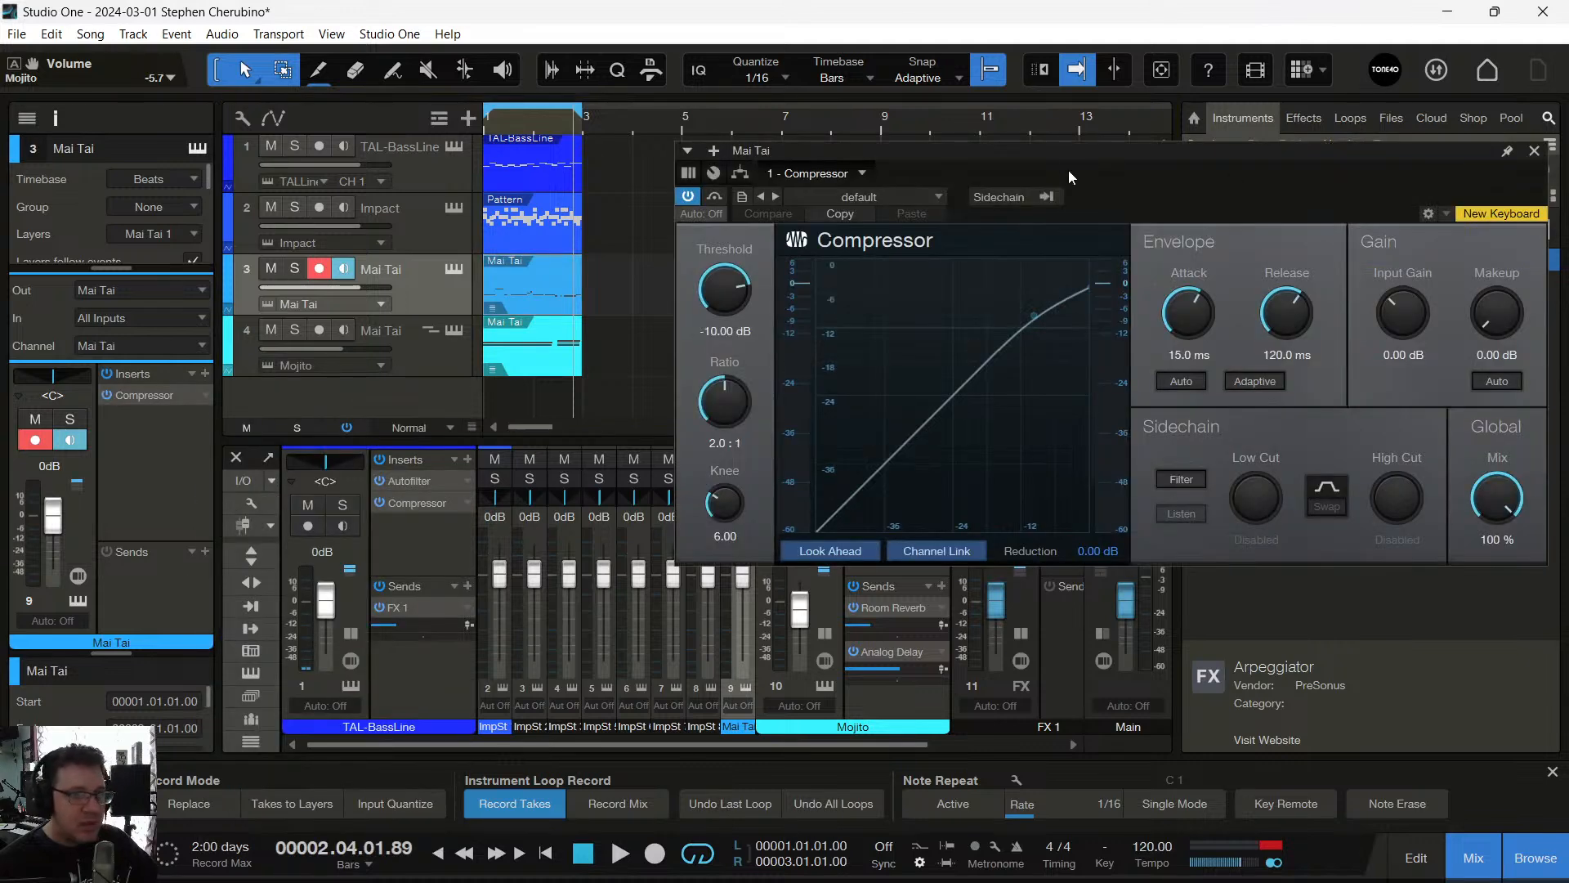
# Feed the Compressor's sidechain from Impact St 1 and lower the threshold to about -22.96 dB during playback
pyautogui.click(1038, 192)
pyautogui.click(1014, 193)
pyautogui.click(1038, 193)
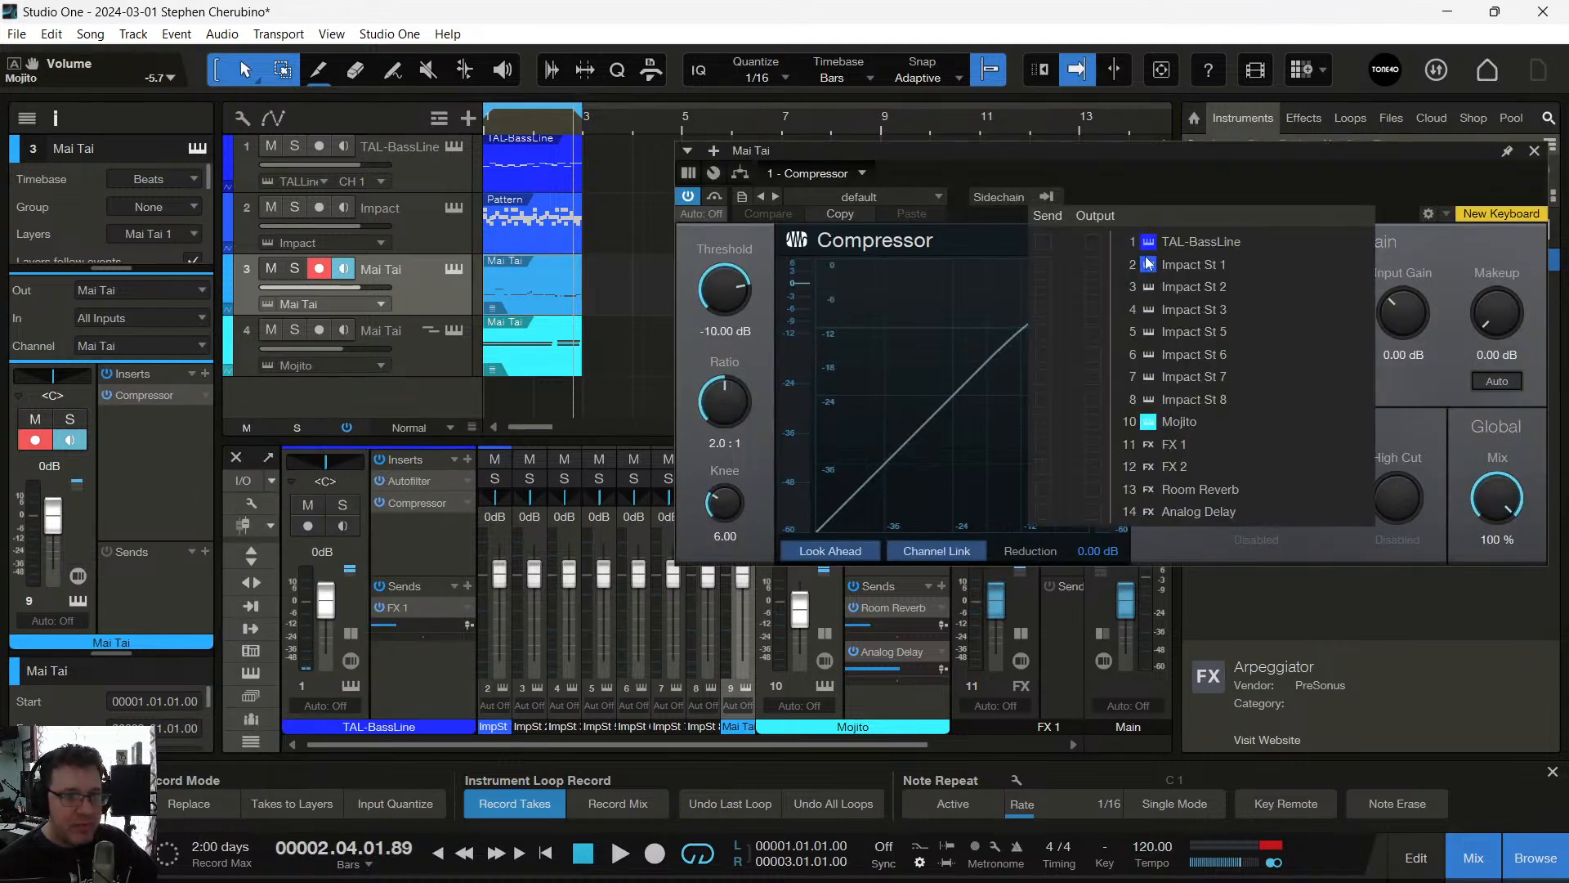
pyautogui.click(1044, 263)
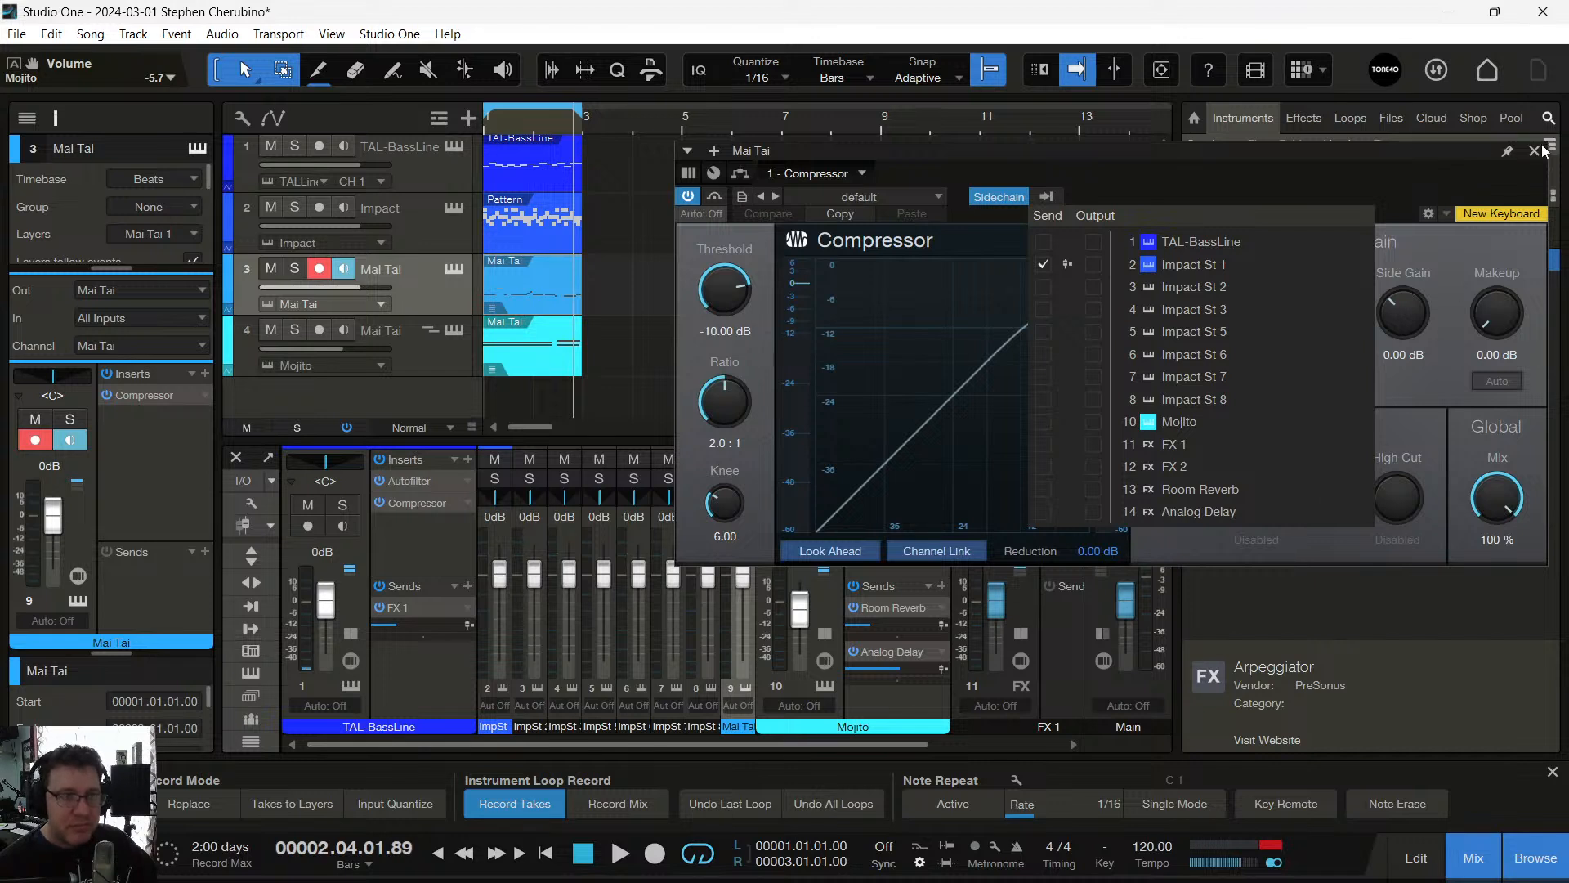
pyautogui.click(928, 159)
pyautogui.press('space')
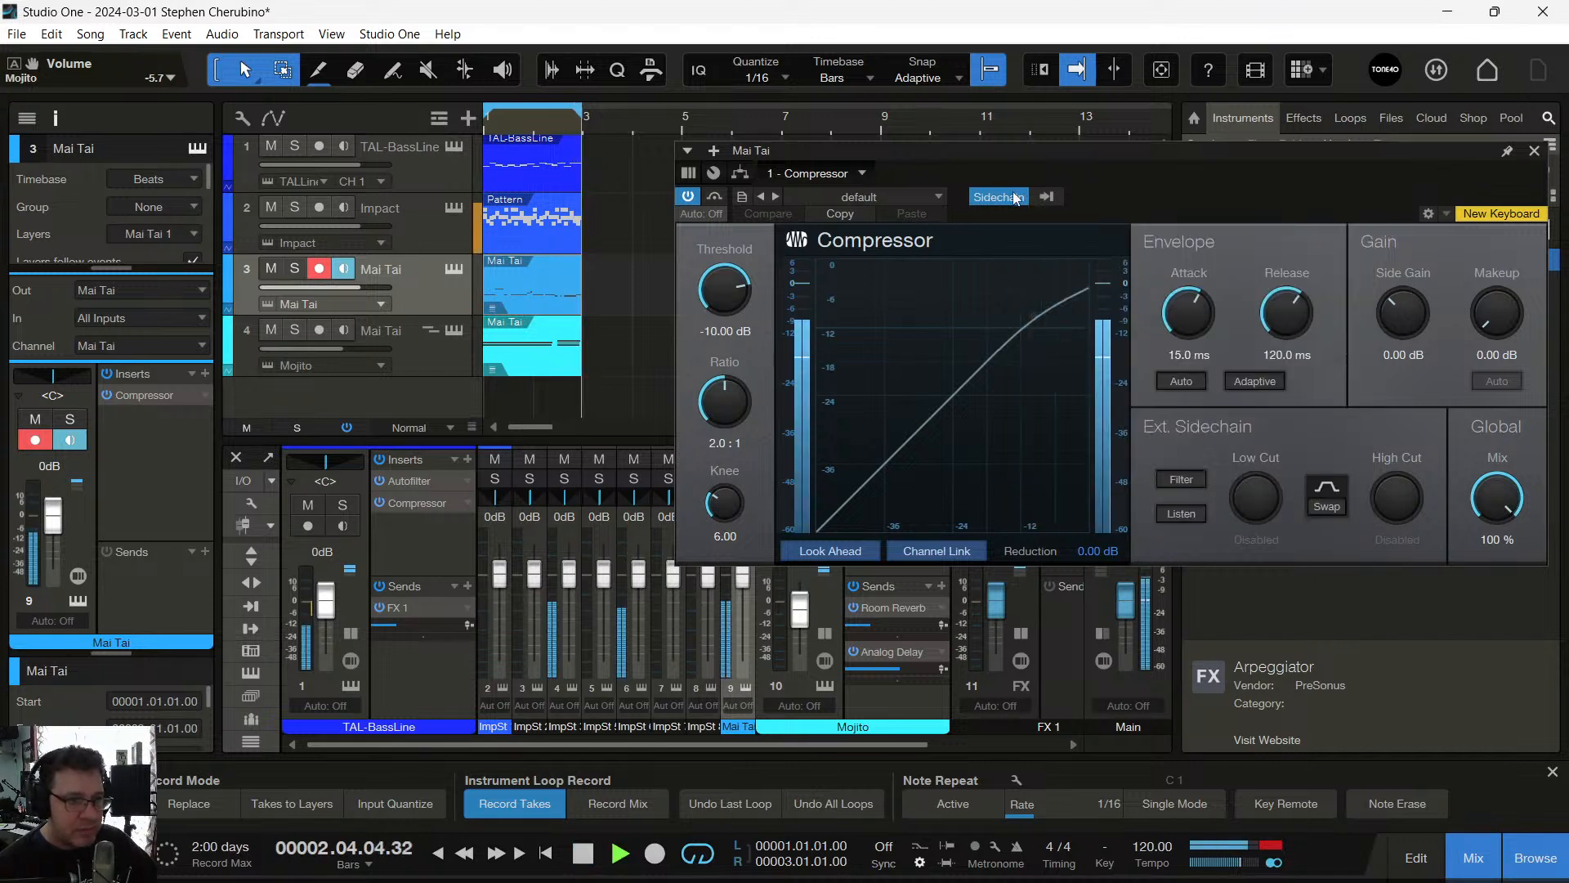
pyautogui.moveTo(725, 309); pyautogui.dragTo(723, 359)
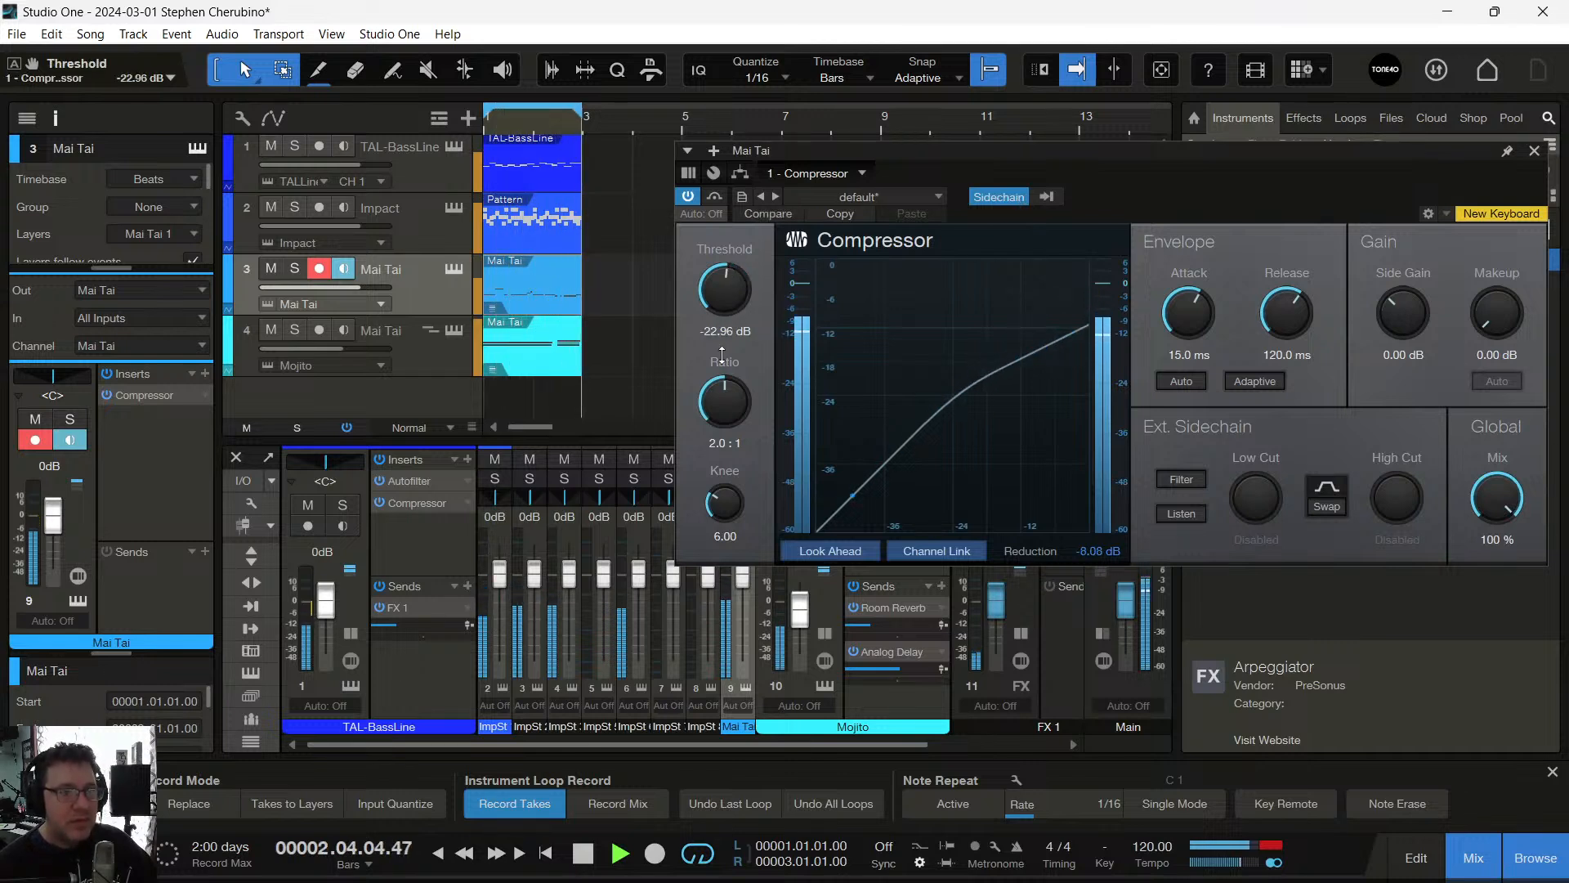
# Shorten the bass Compressor's release to 35.6 ms, compare it bypassed, lower the threshold to about -28.96 dB, and stop playback
pyautogui.moveTo(1287, 312); pyautogui.dragTo(1138, 309)
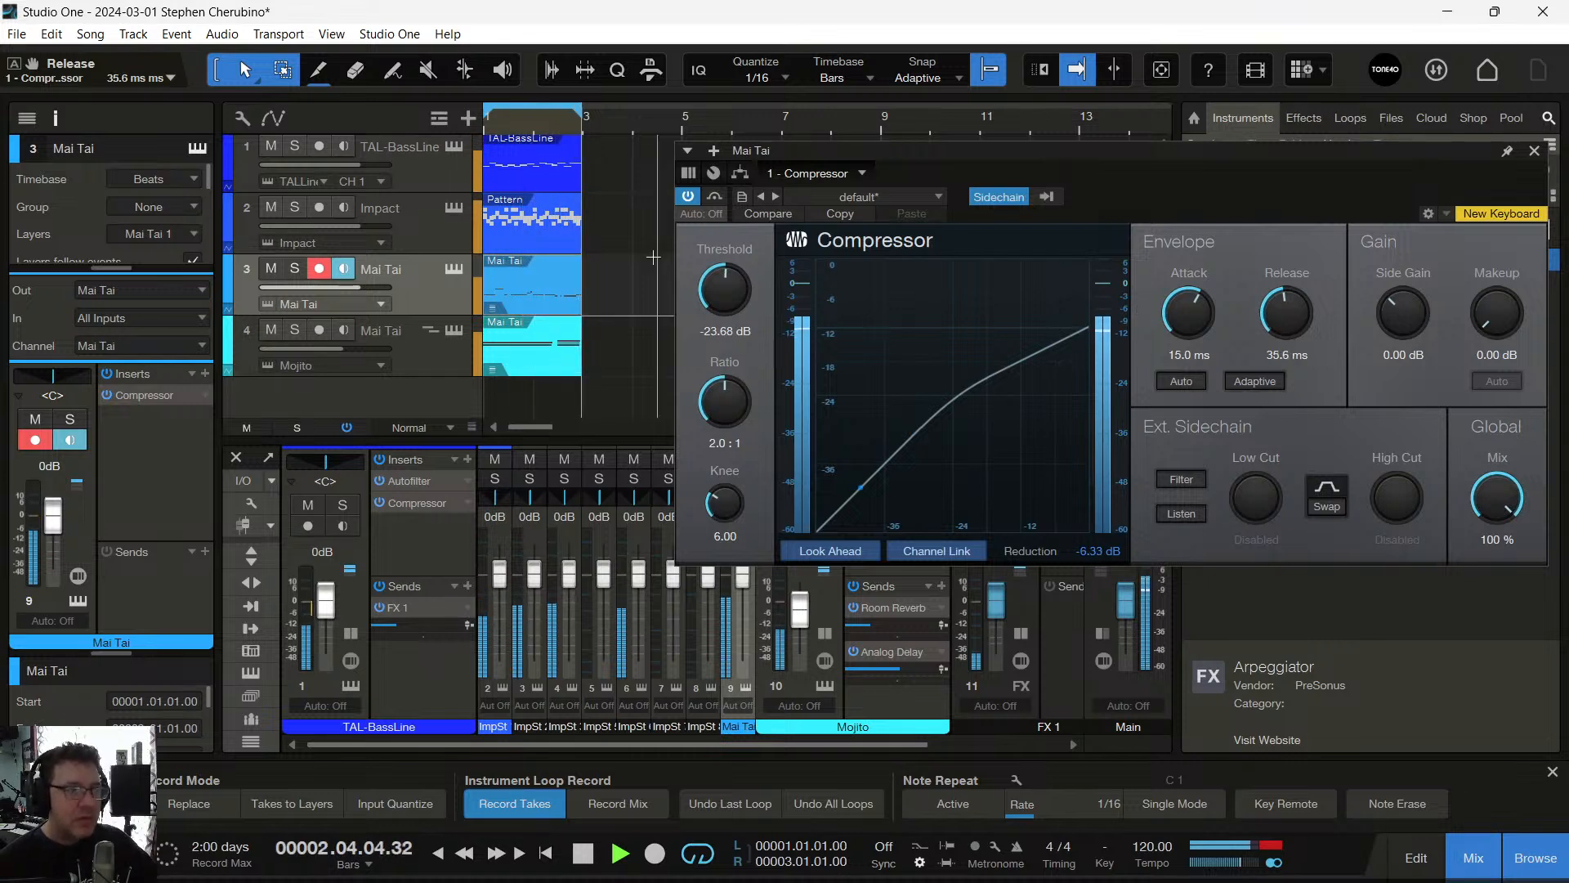
pyautogui.click(683, 199)
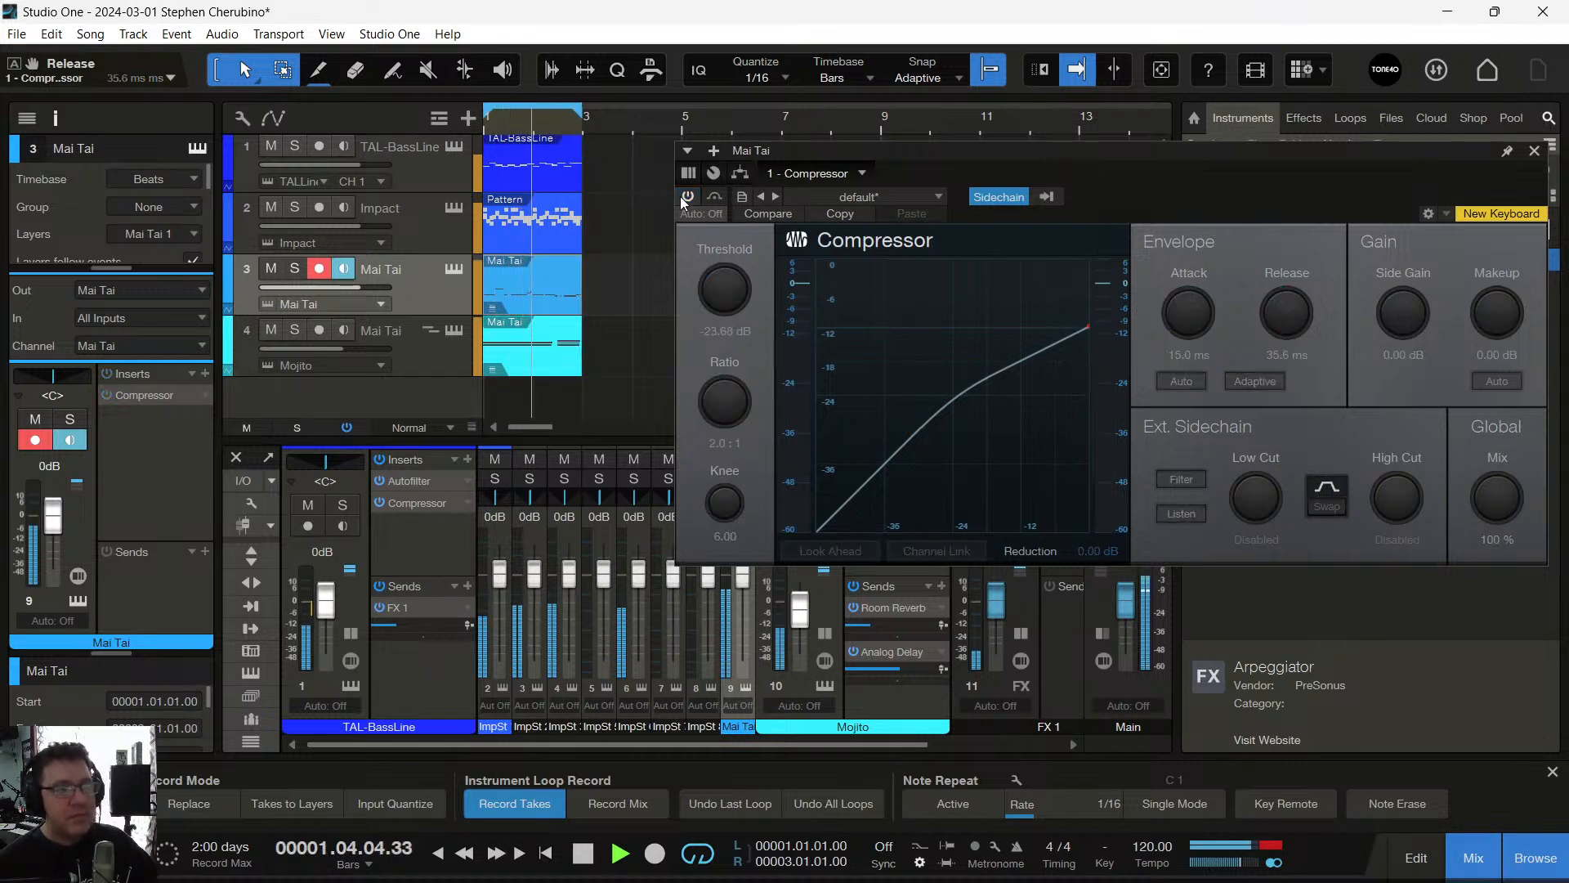
pyautogui.click(685, 196)
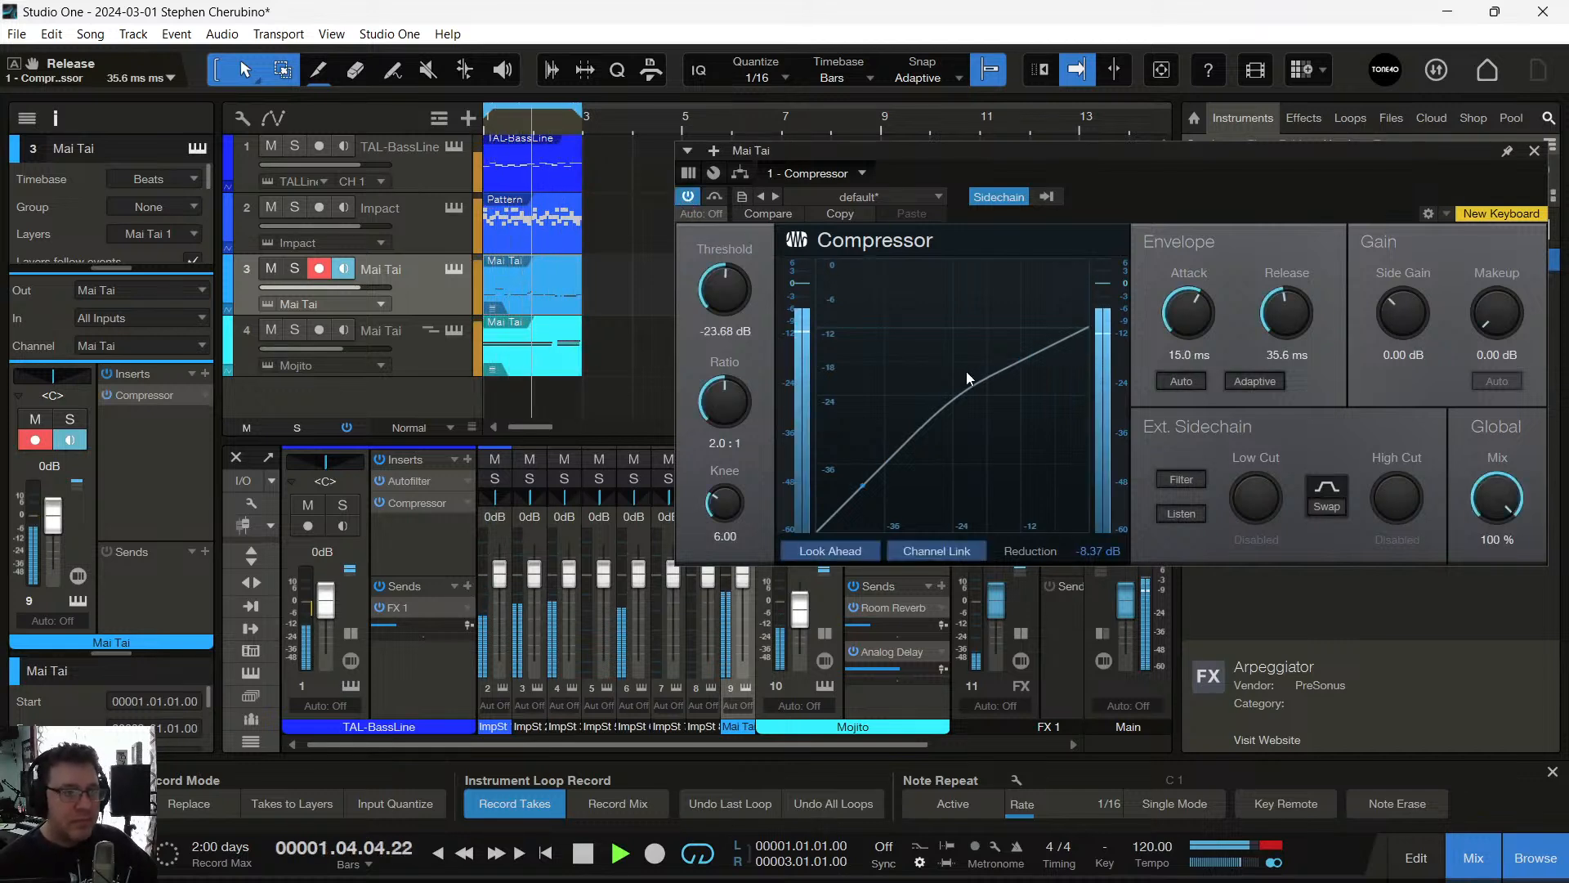
pyautogui.moveTo(724, 287); pyautogui.dragTo(704, 229)
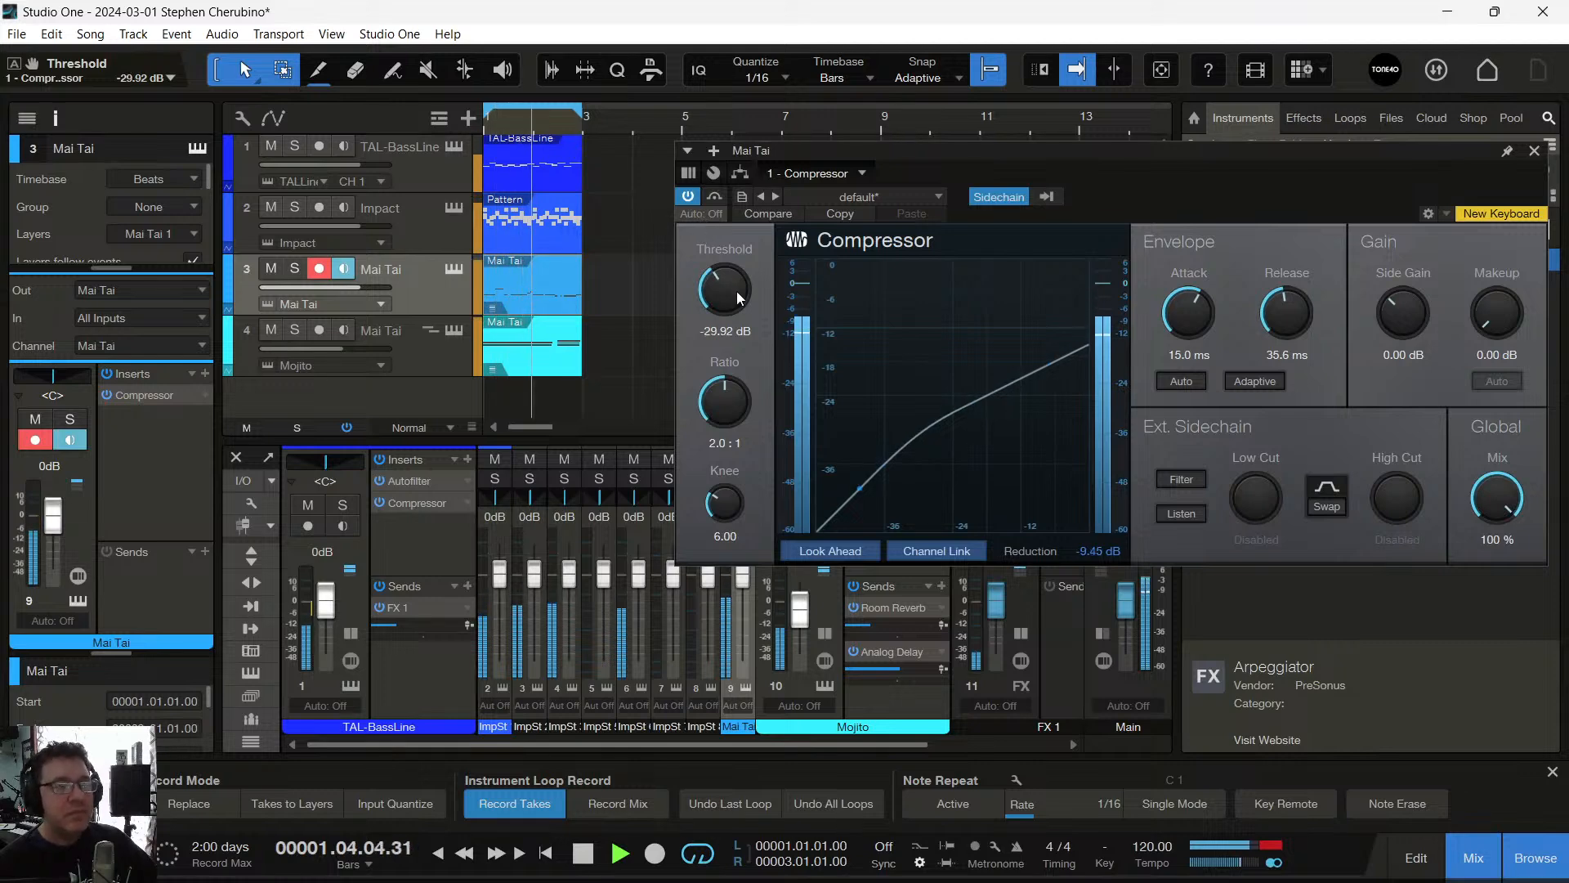
pyautogui.moveTo(738, 288); pyautogui.dragTo(737, 281)
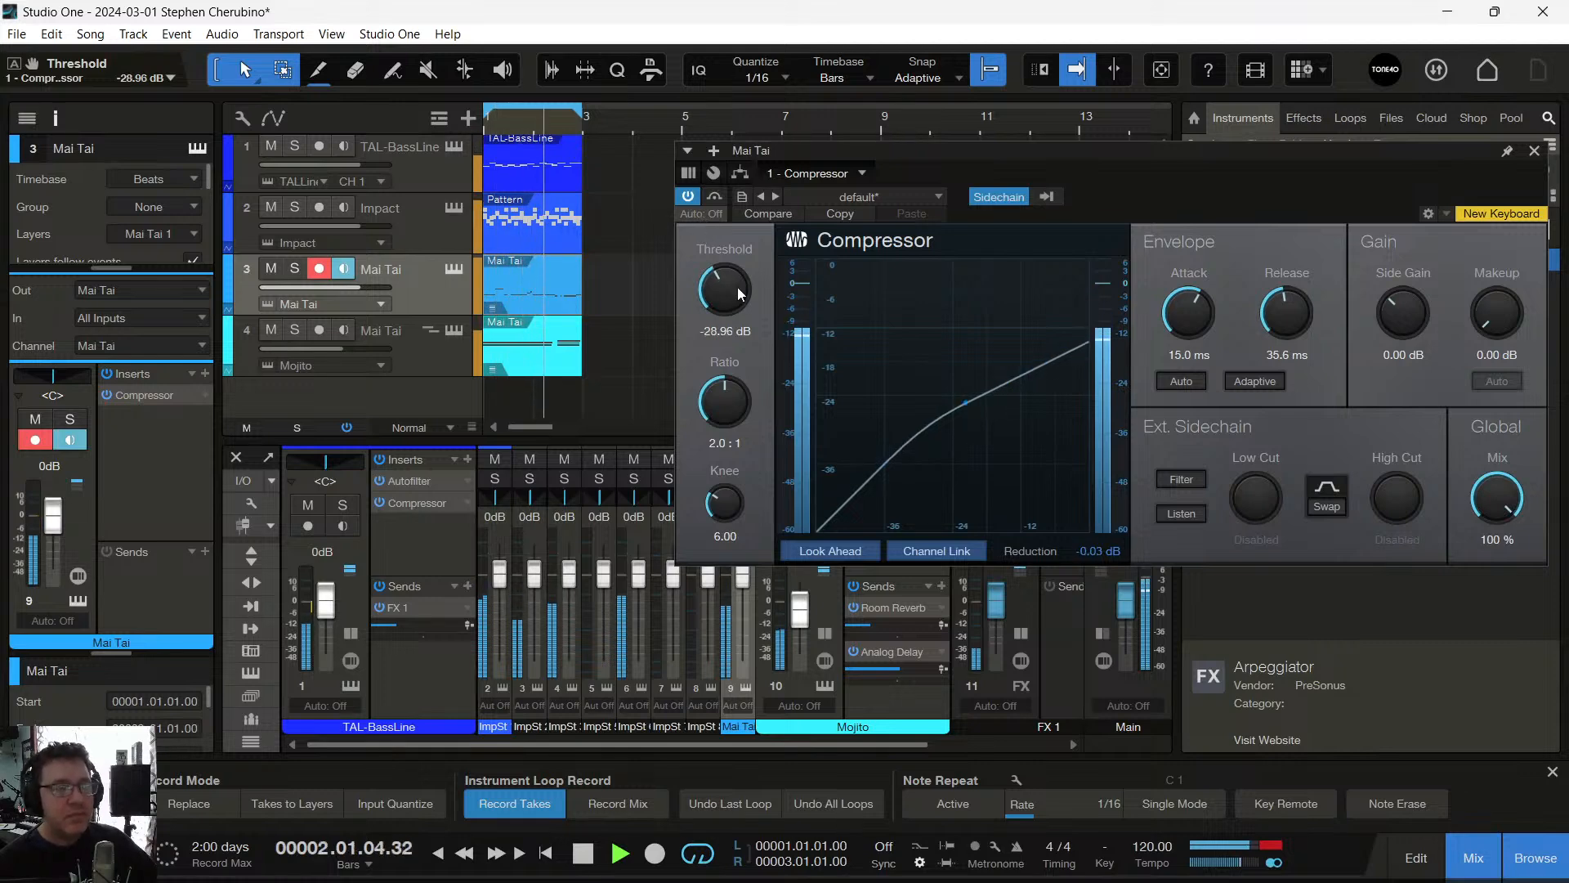
pyautogui.click(1534, 151)
pyautogui.press('space')
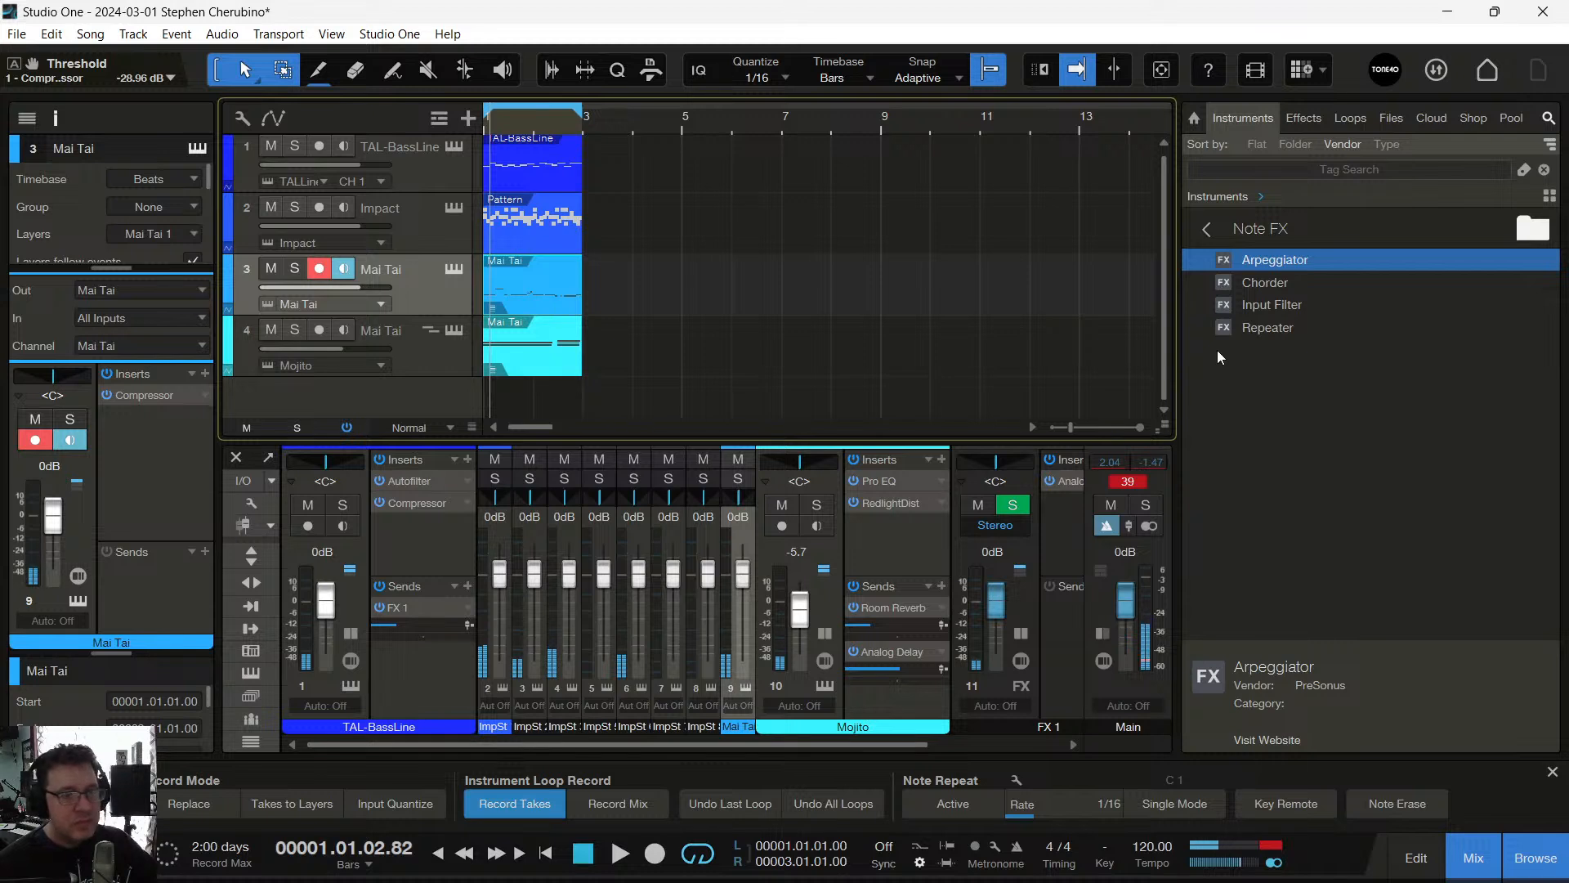
# Add a second PreSonus Mai Tai instrument on a new track below the Mojito track
pyautogui.click(1211, 228)
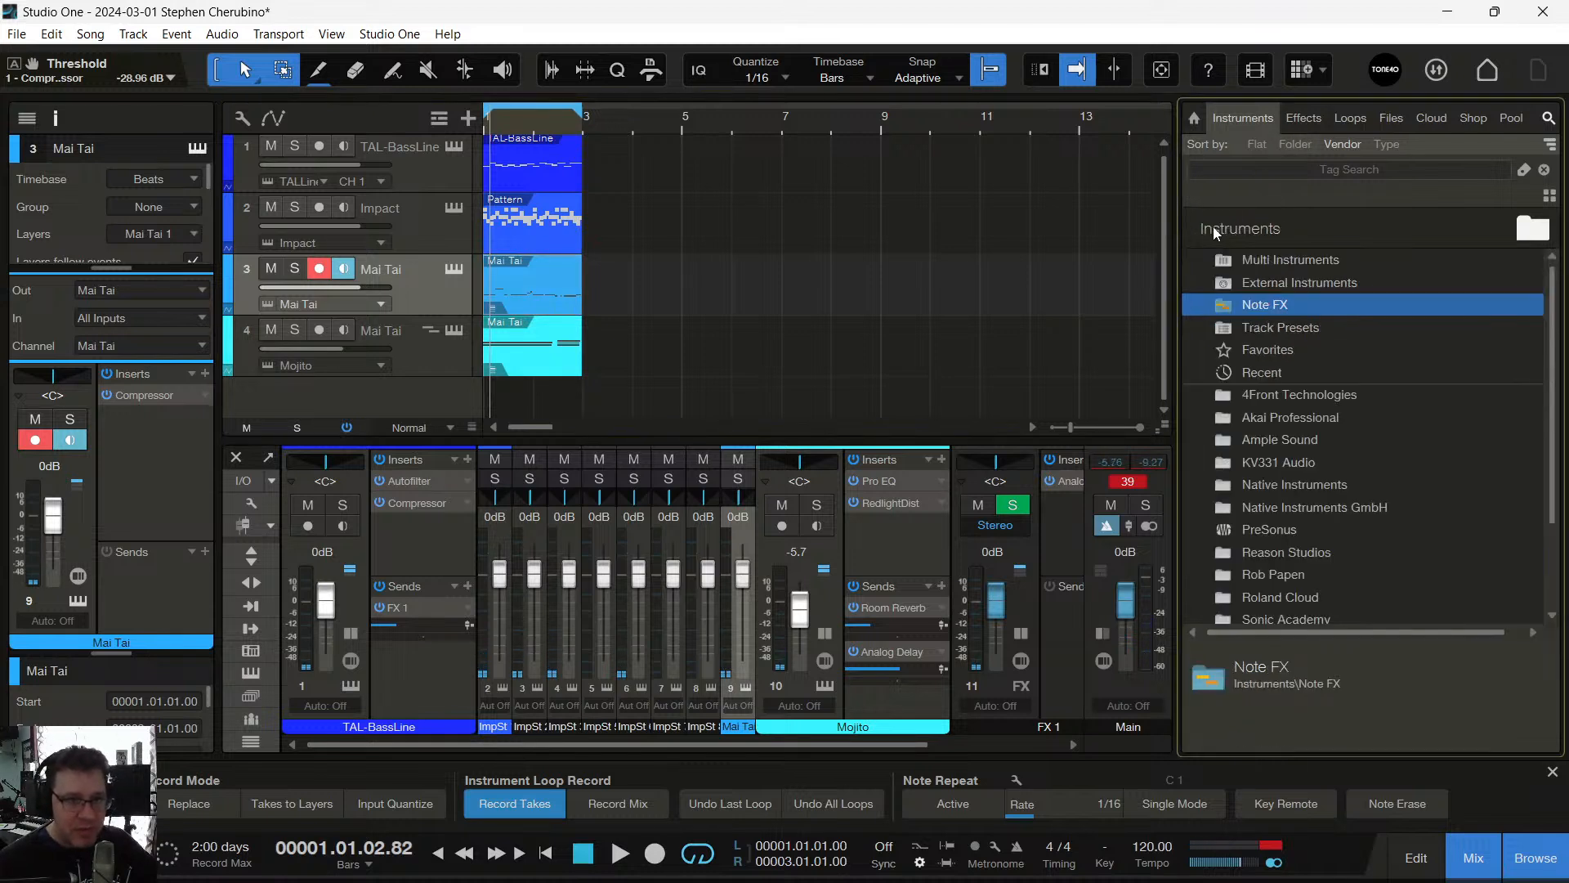
pyautogui.scroll(-1, 1289, 468)
pyautogui.scroll(1, 1273, 346)
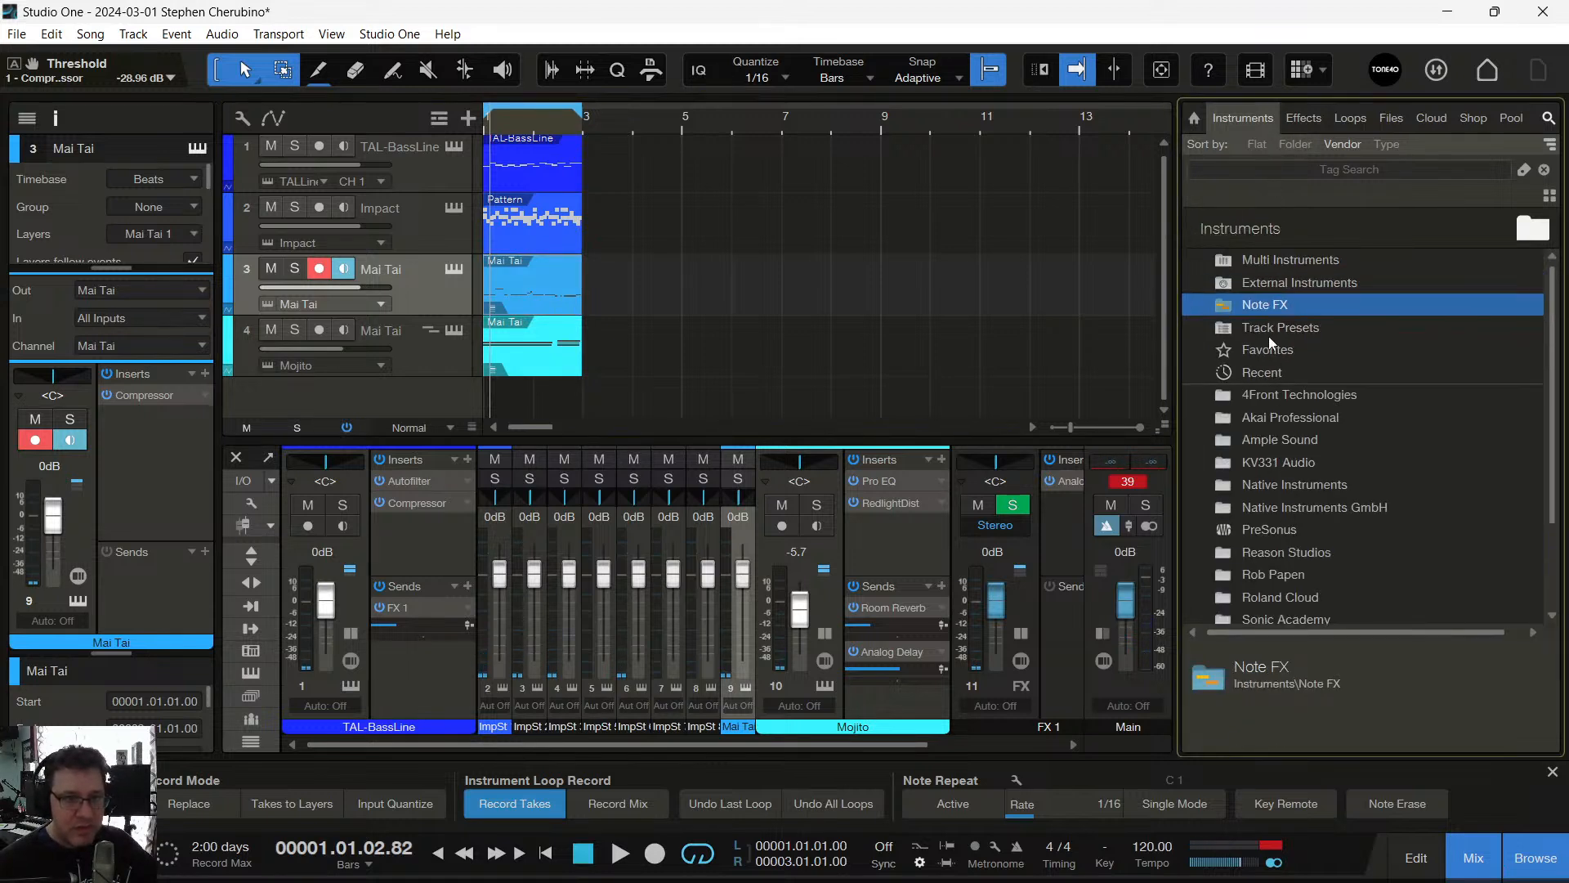
pyautogui.click(1238, 536)
pyautogui.moveTo(1246, 287); pyautogui.dragTo(567, 399)
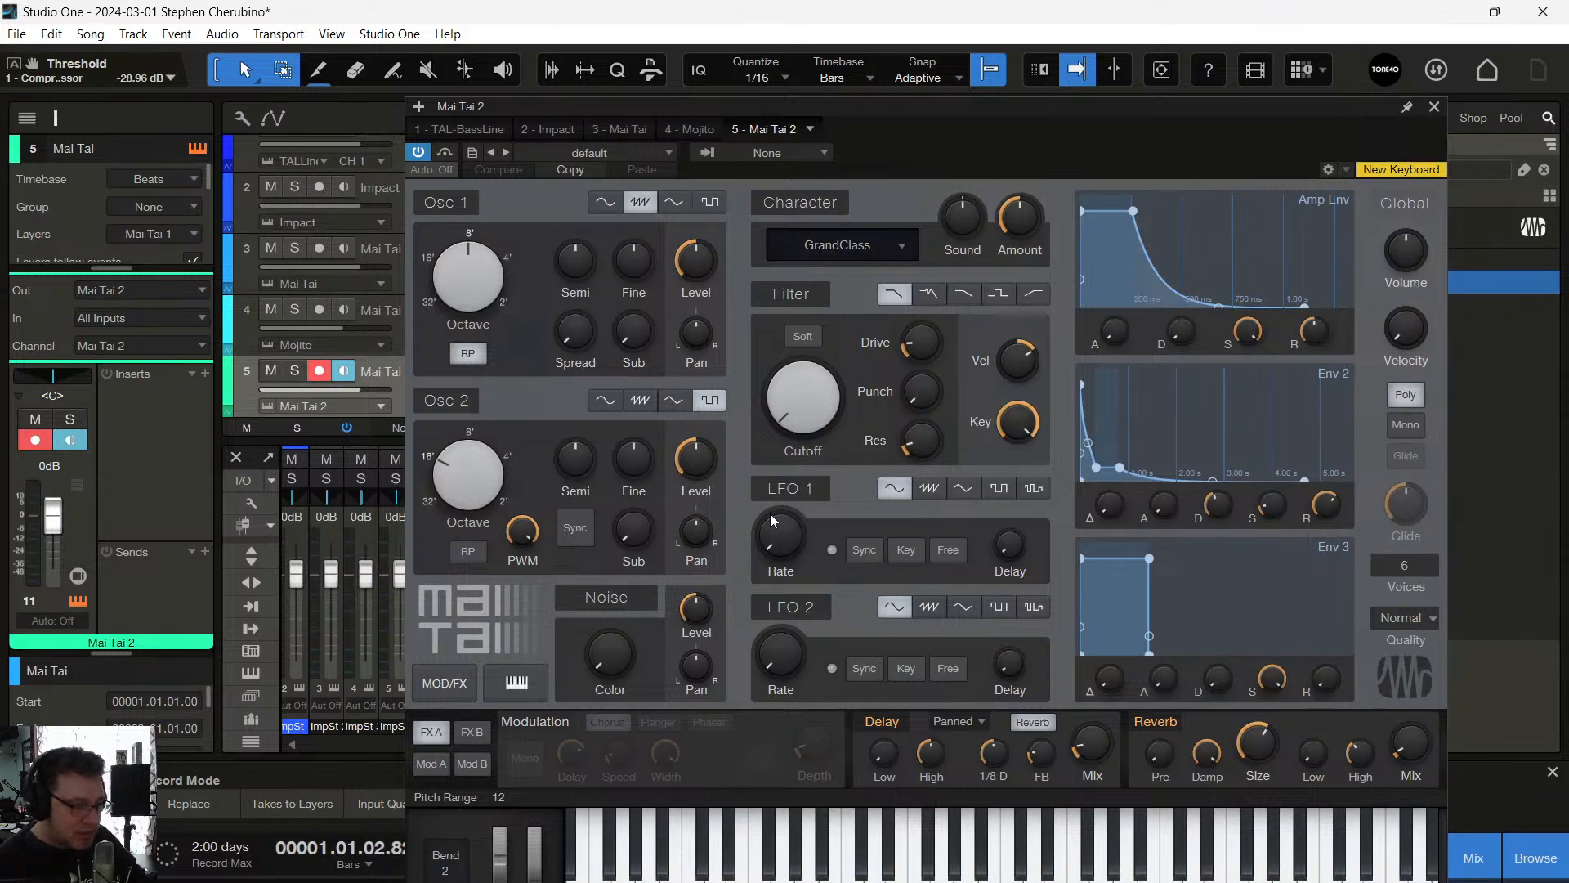
pyautogui.moveTo(773, 521)
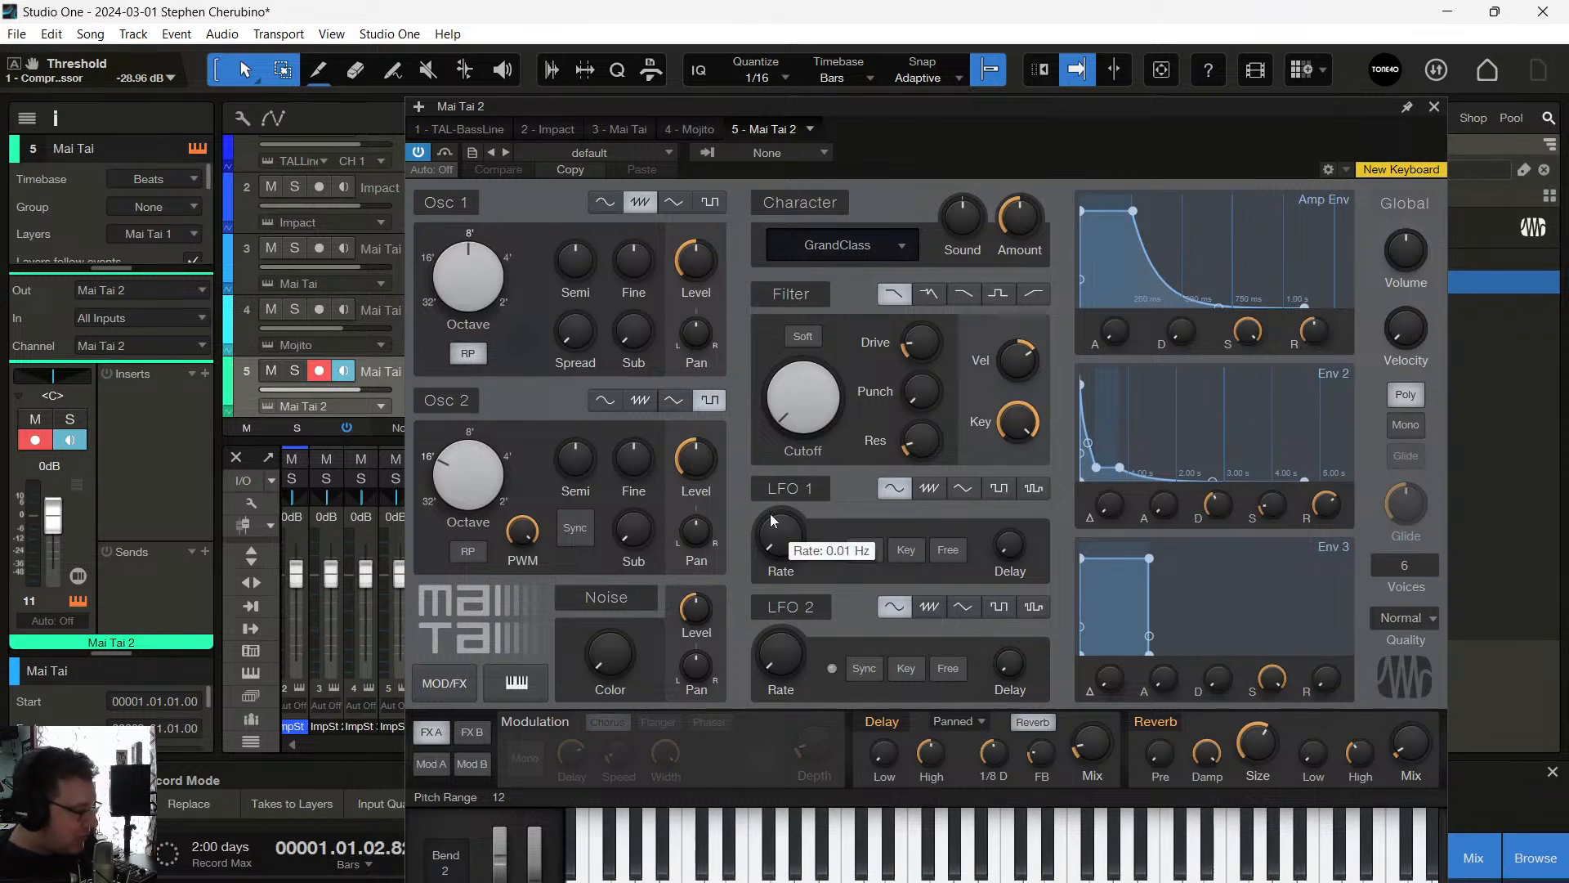
# Load the + init preset in the new Mai Tai, lower the filter cutoff to about halfway, and enable Reverb with a 47% mix
pyautogui.click(579, 155)
pyautogui.click(597, 487)
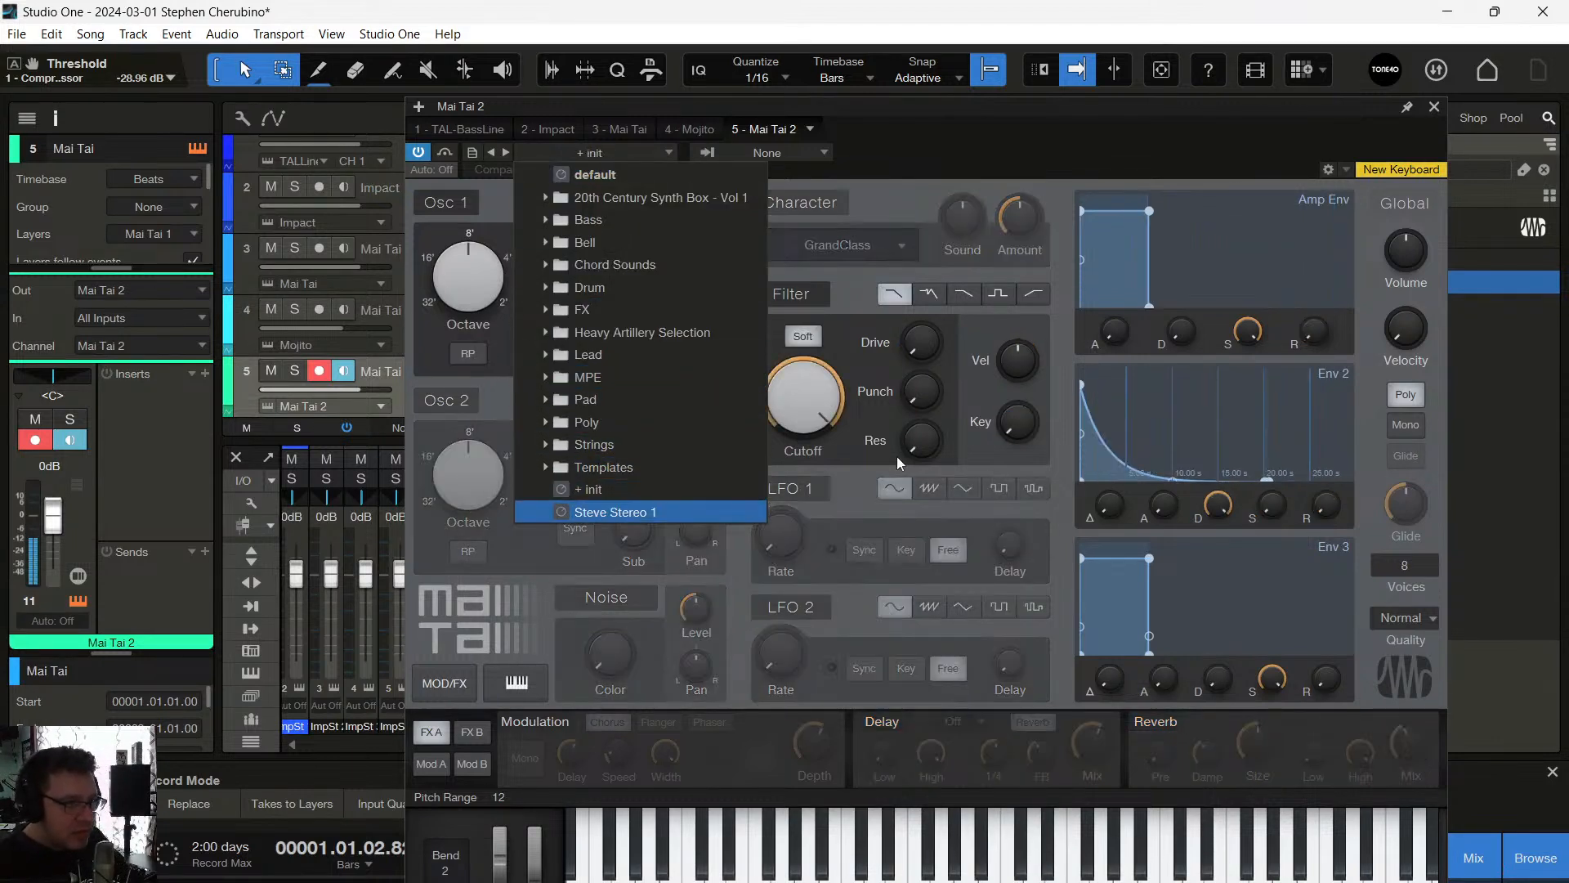
pyautogui.moveTo(805, 415); pyautogui.dragTo(806, 515)
pyautogui.click(1175, 732)
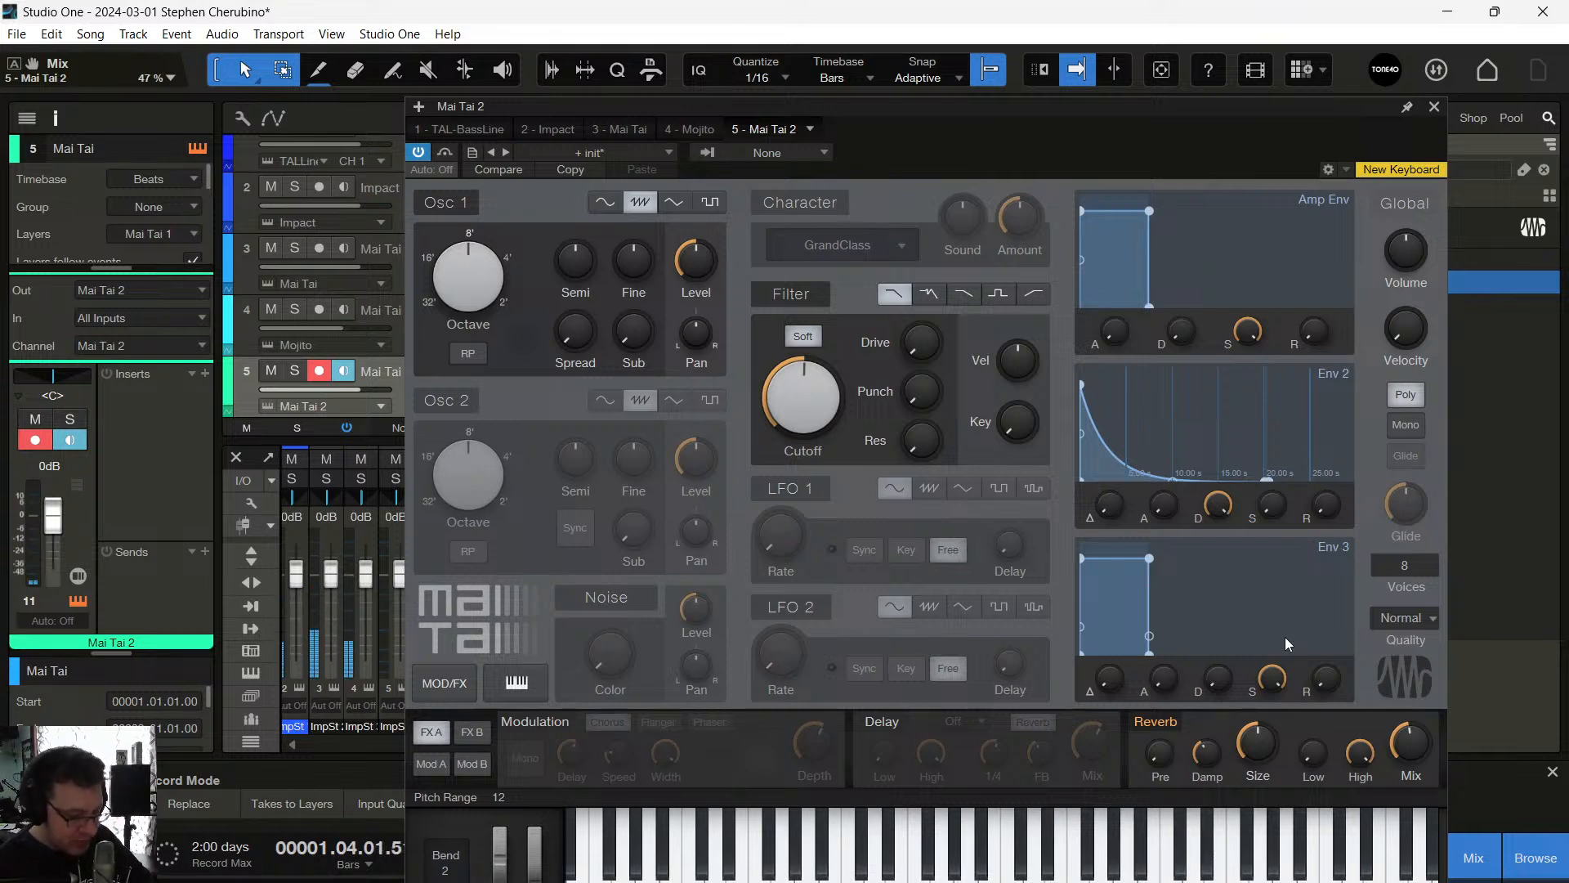
# Record a two-bar sustained part on the new Mai Tai track, then close the instrument window
pyautogui.press('space')
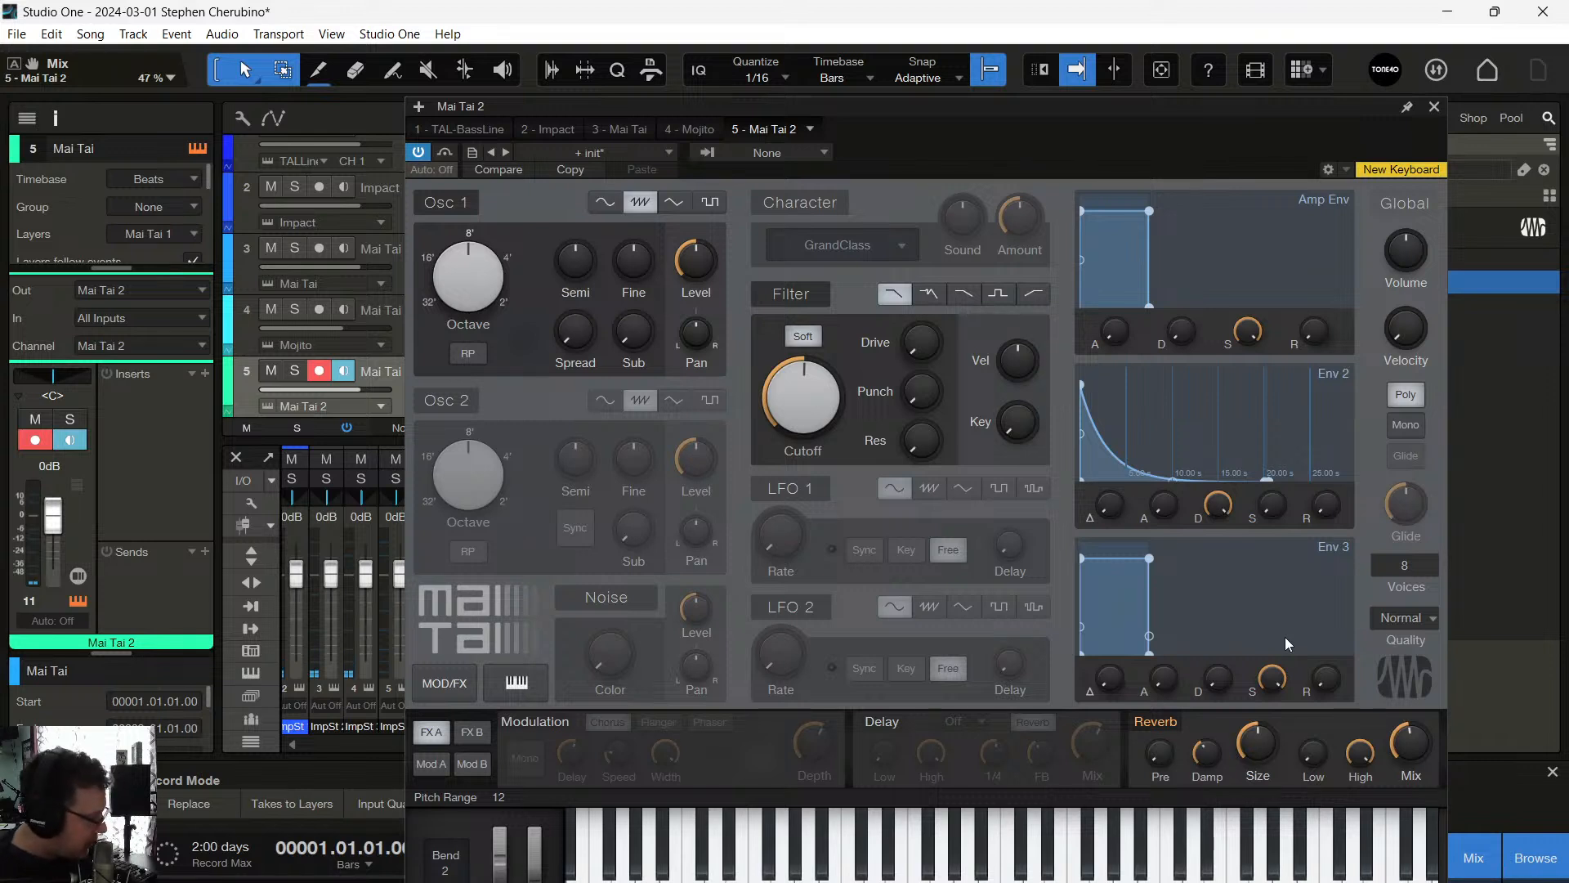
pyautogui.press('space')
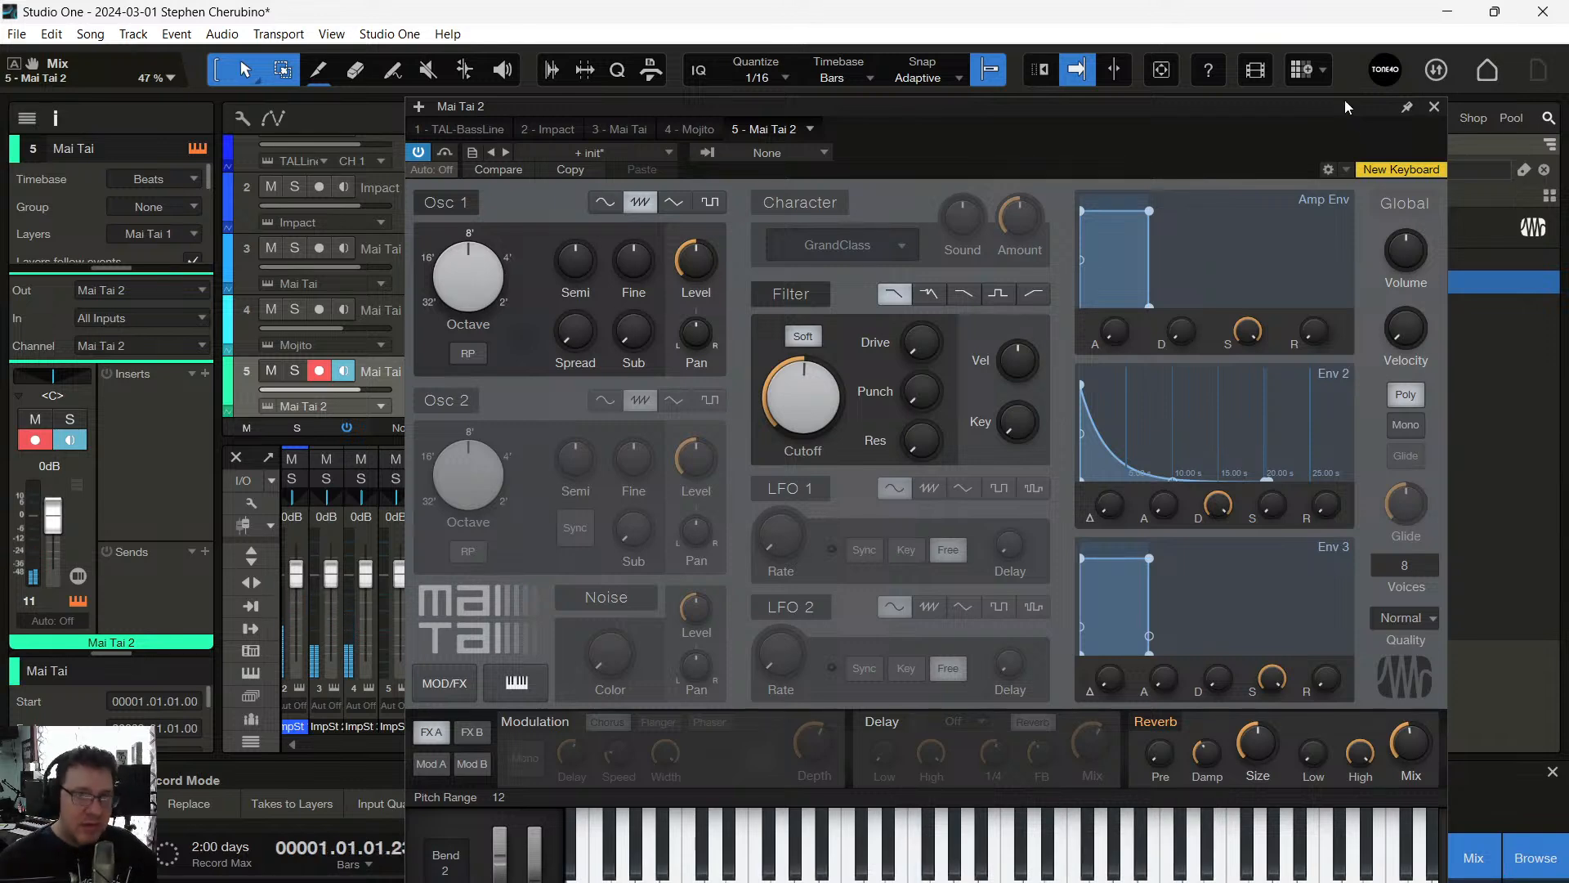
pyautogui.click(1435, 108)
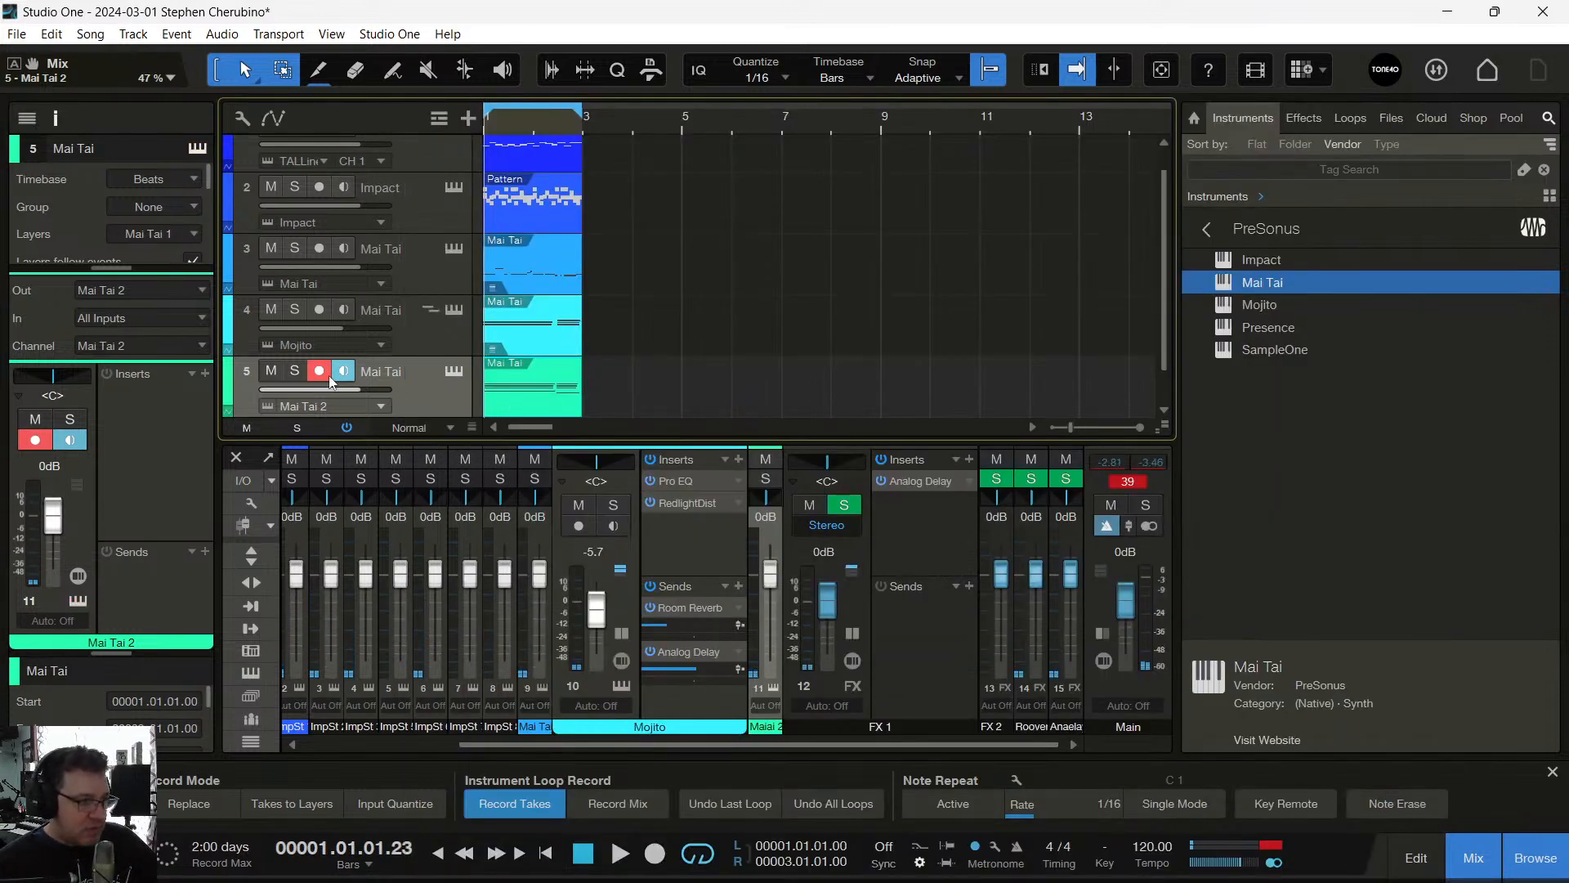
# Audition the new Mai Tai part soloed, adding Mojito, the Mai Tai bass, Impact and TAL-BassLine to the solo one at a time
pyautogui.click(296, 371)
pyautogui.press('space')
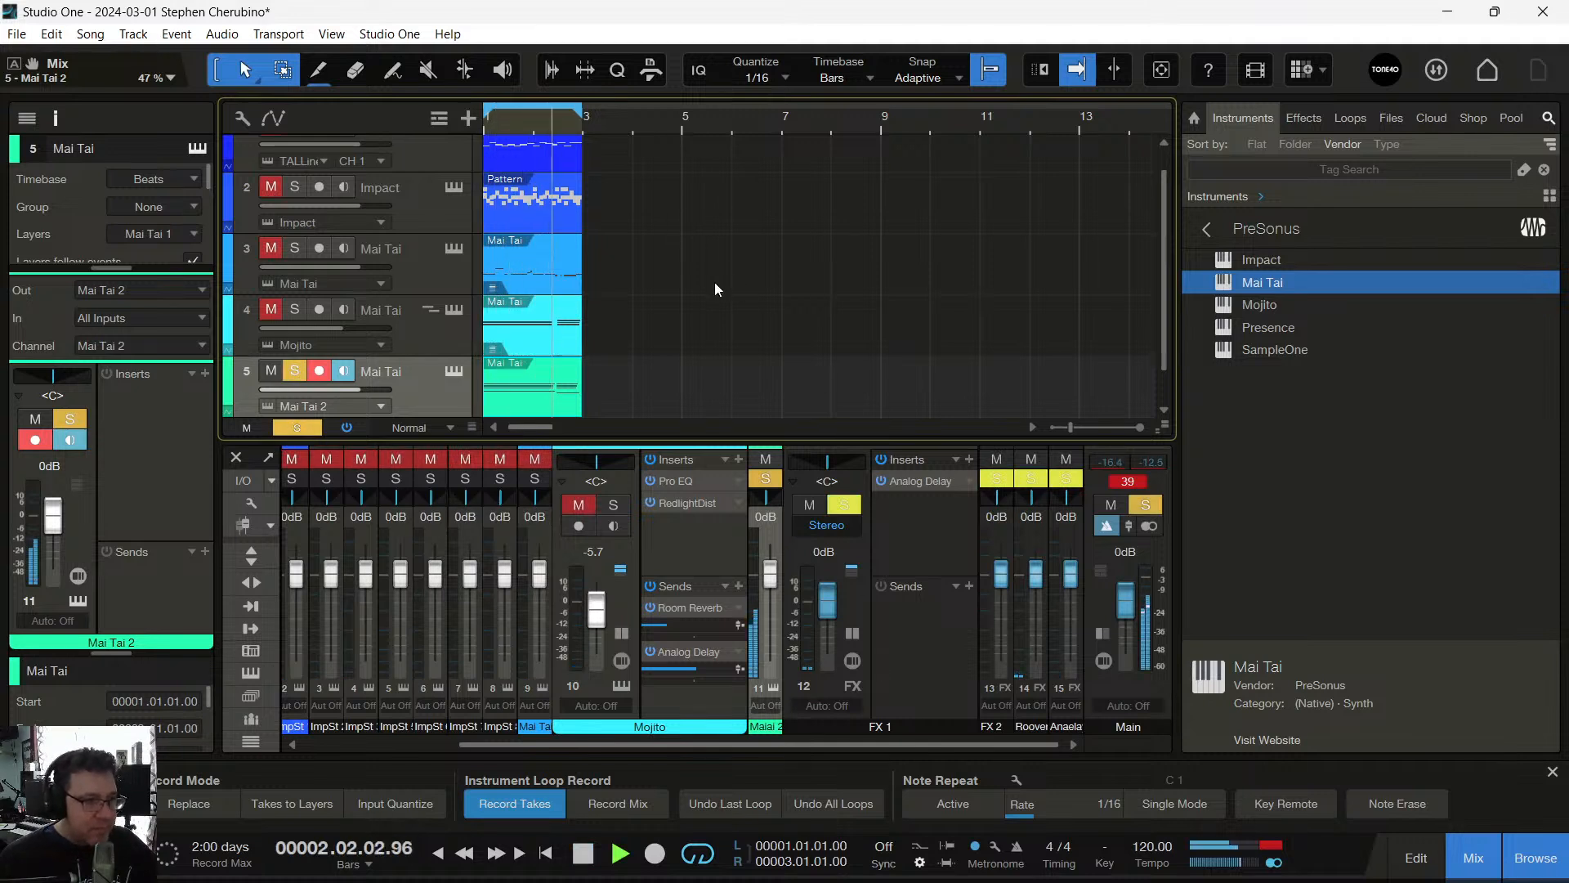
pyautogui.click(294, 309)
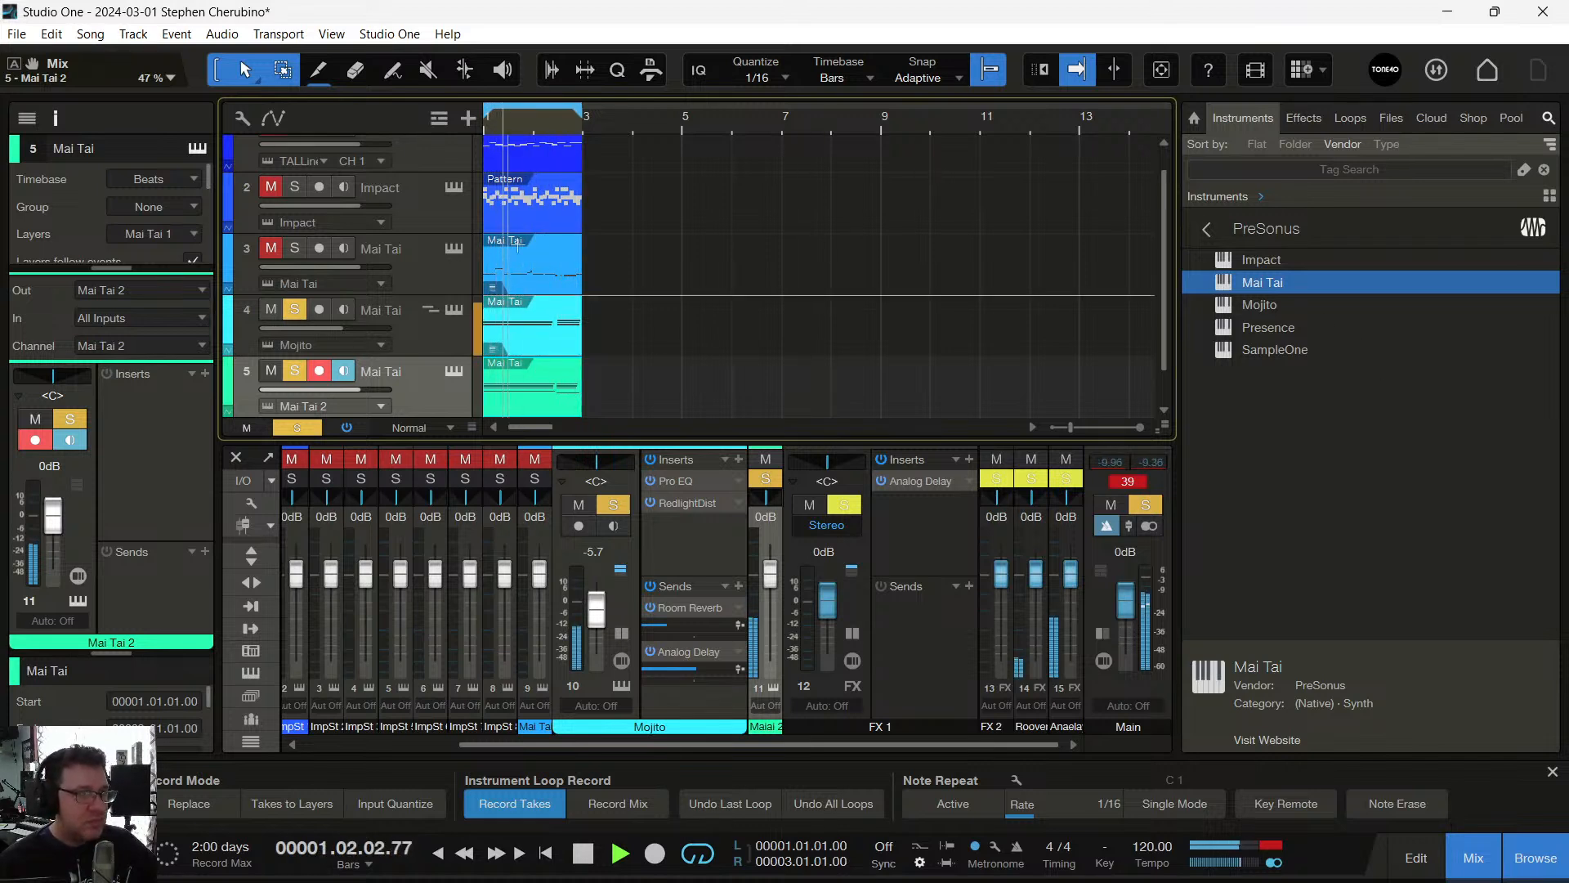
pyautogui.click(270, 248)
pyautogui.click(295, 247)
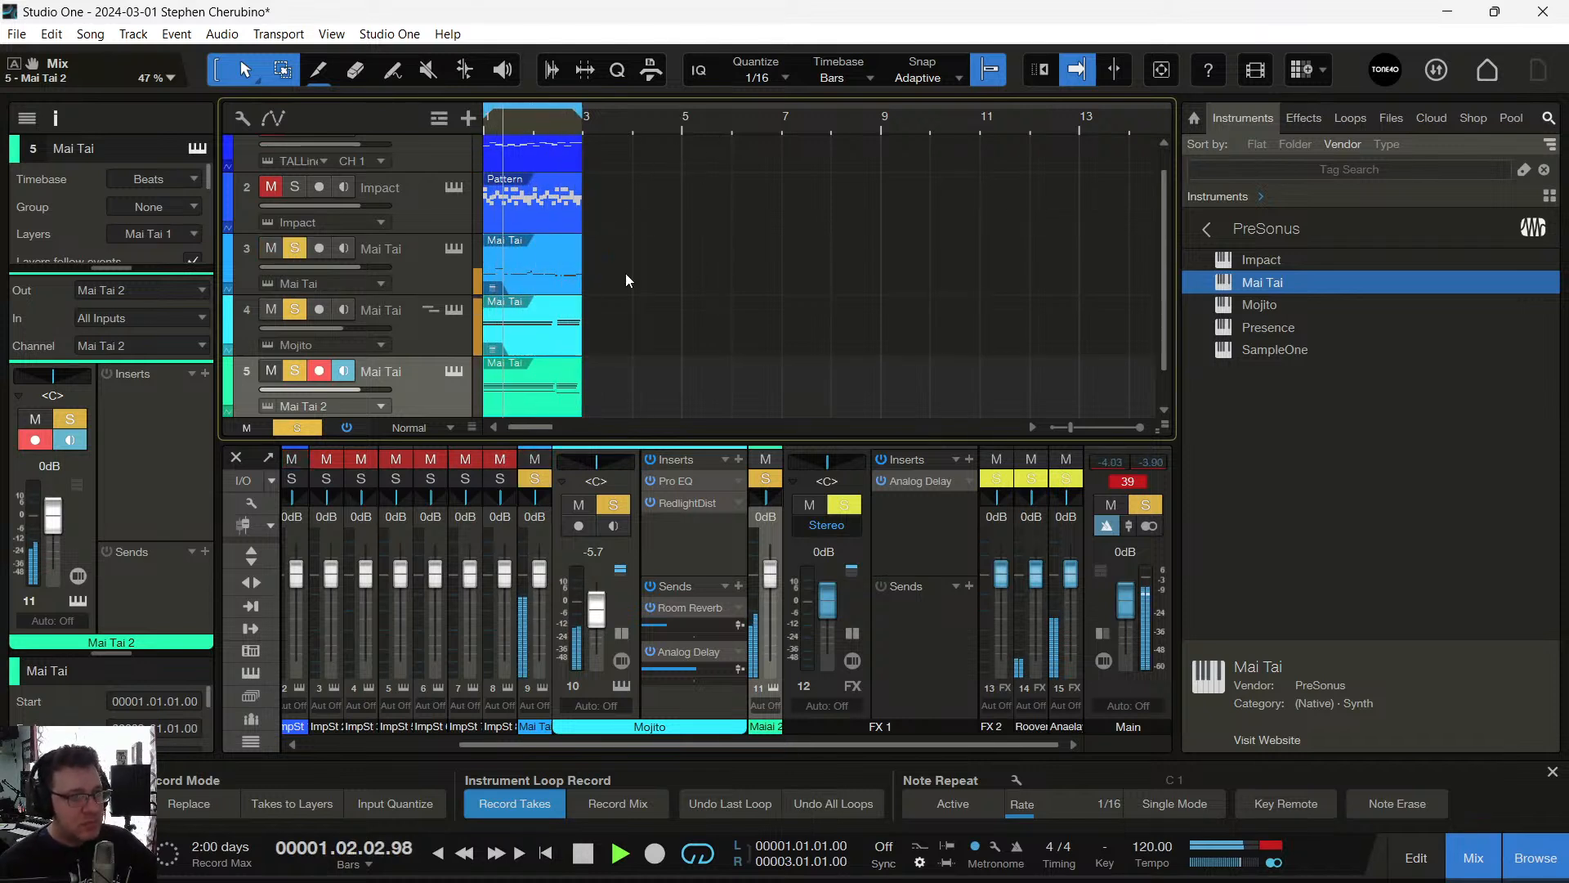
pyautogui.scroll(1, 472, 290)
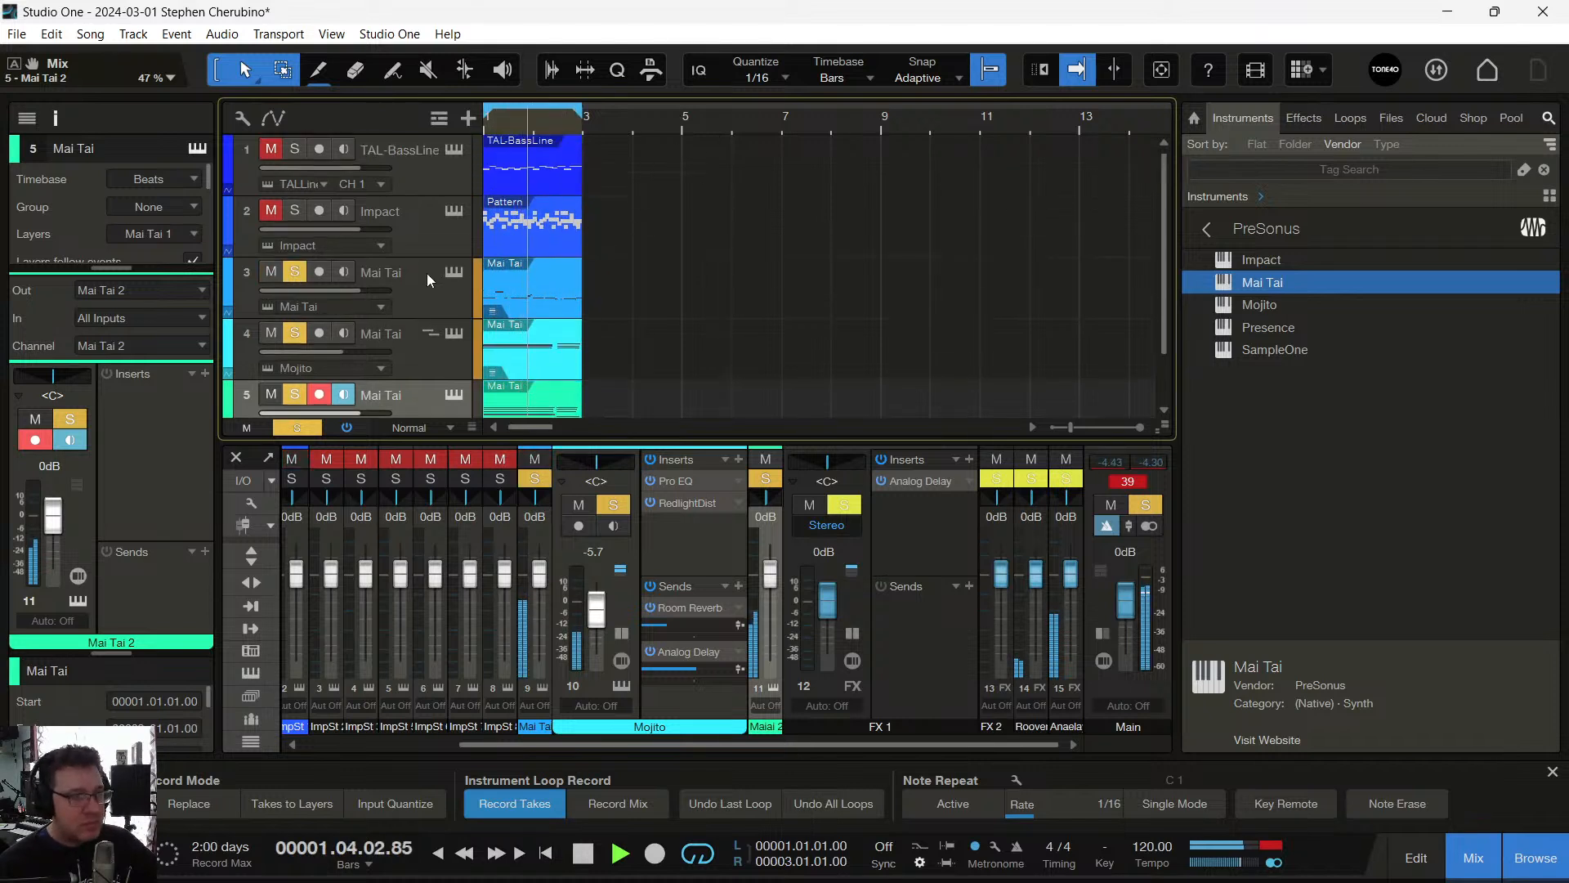
pyautogui.click(271, 211)
pyautogui.click(294, 211)
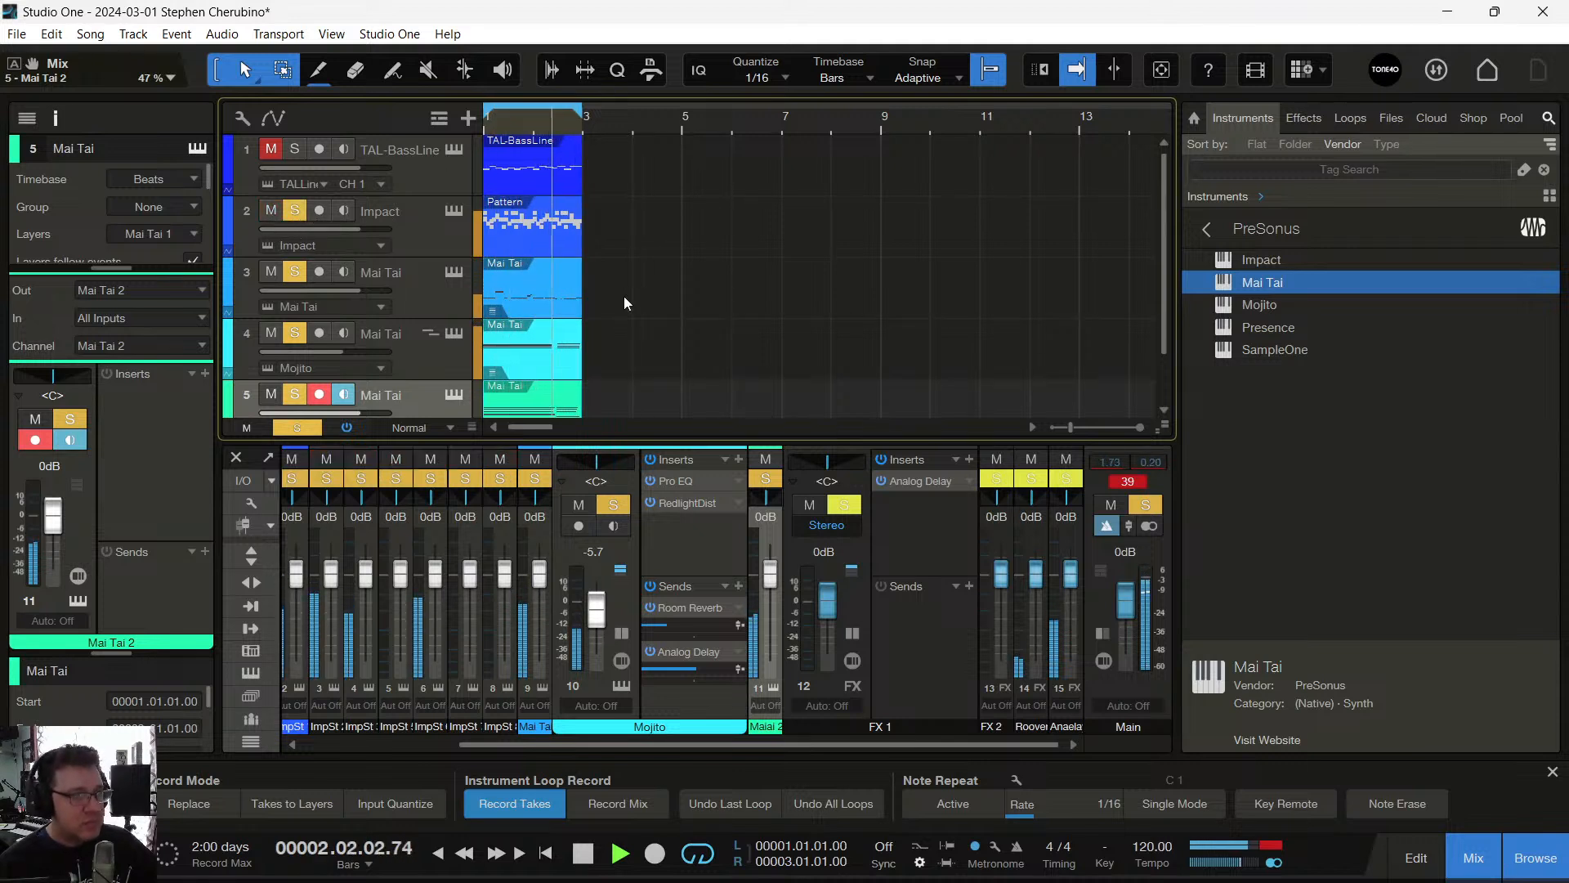
pyautogui.click(271, 149)
pyautogui.click(294, 149)
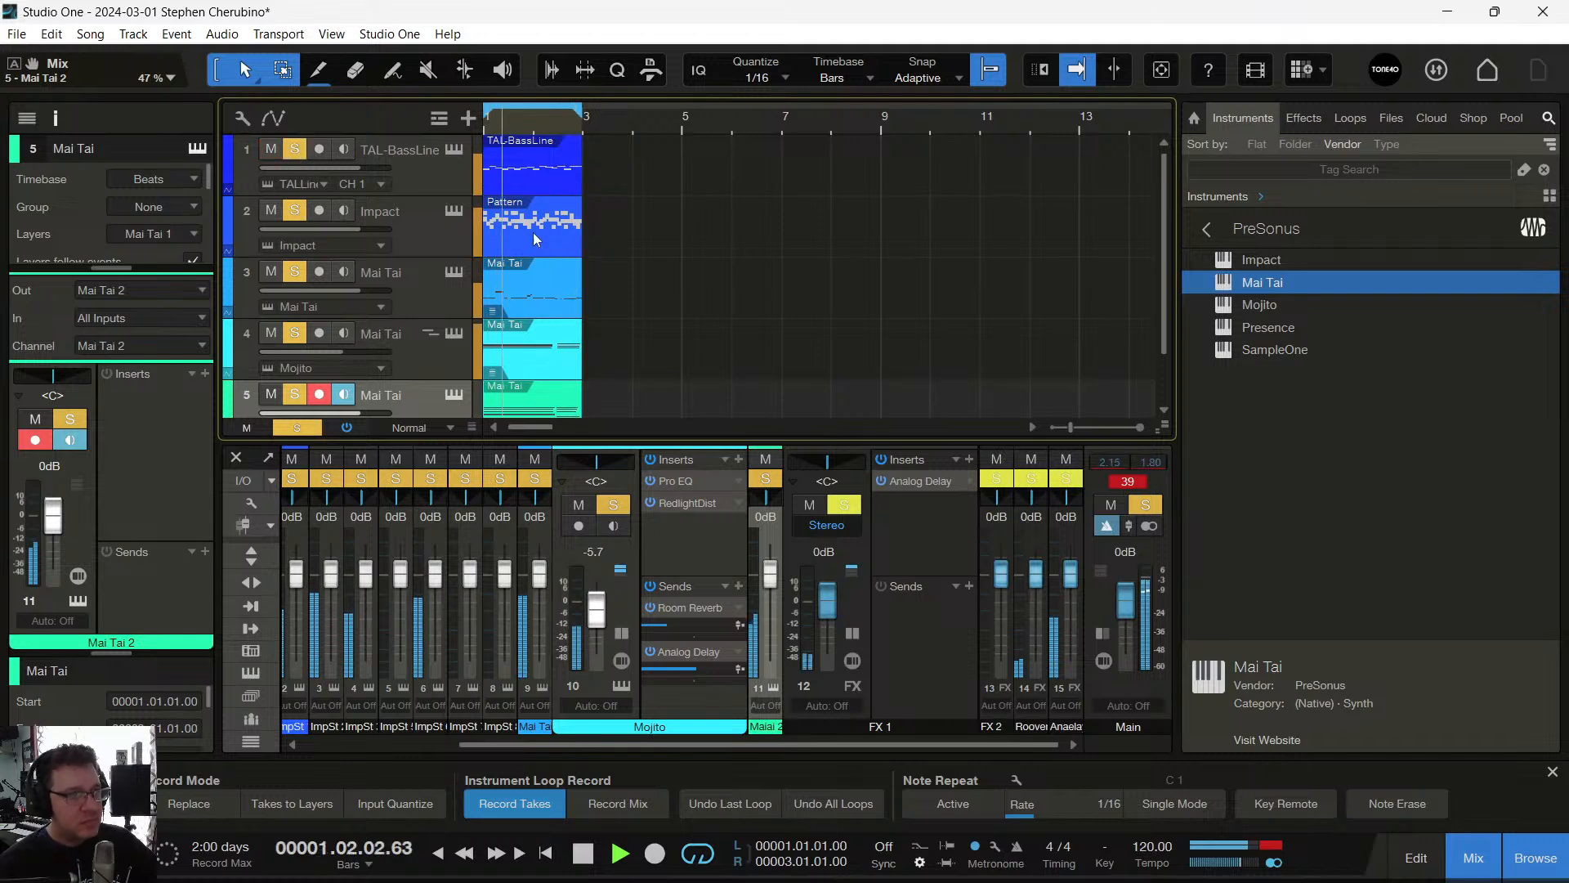
# Open the TAL-BassLine instrument, select its track, and raise the FX 1 send level to about -17 dB
pyautogui.click(454, 151)
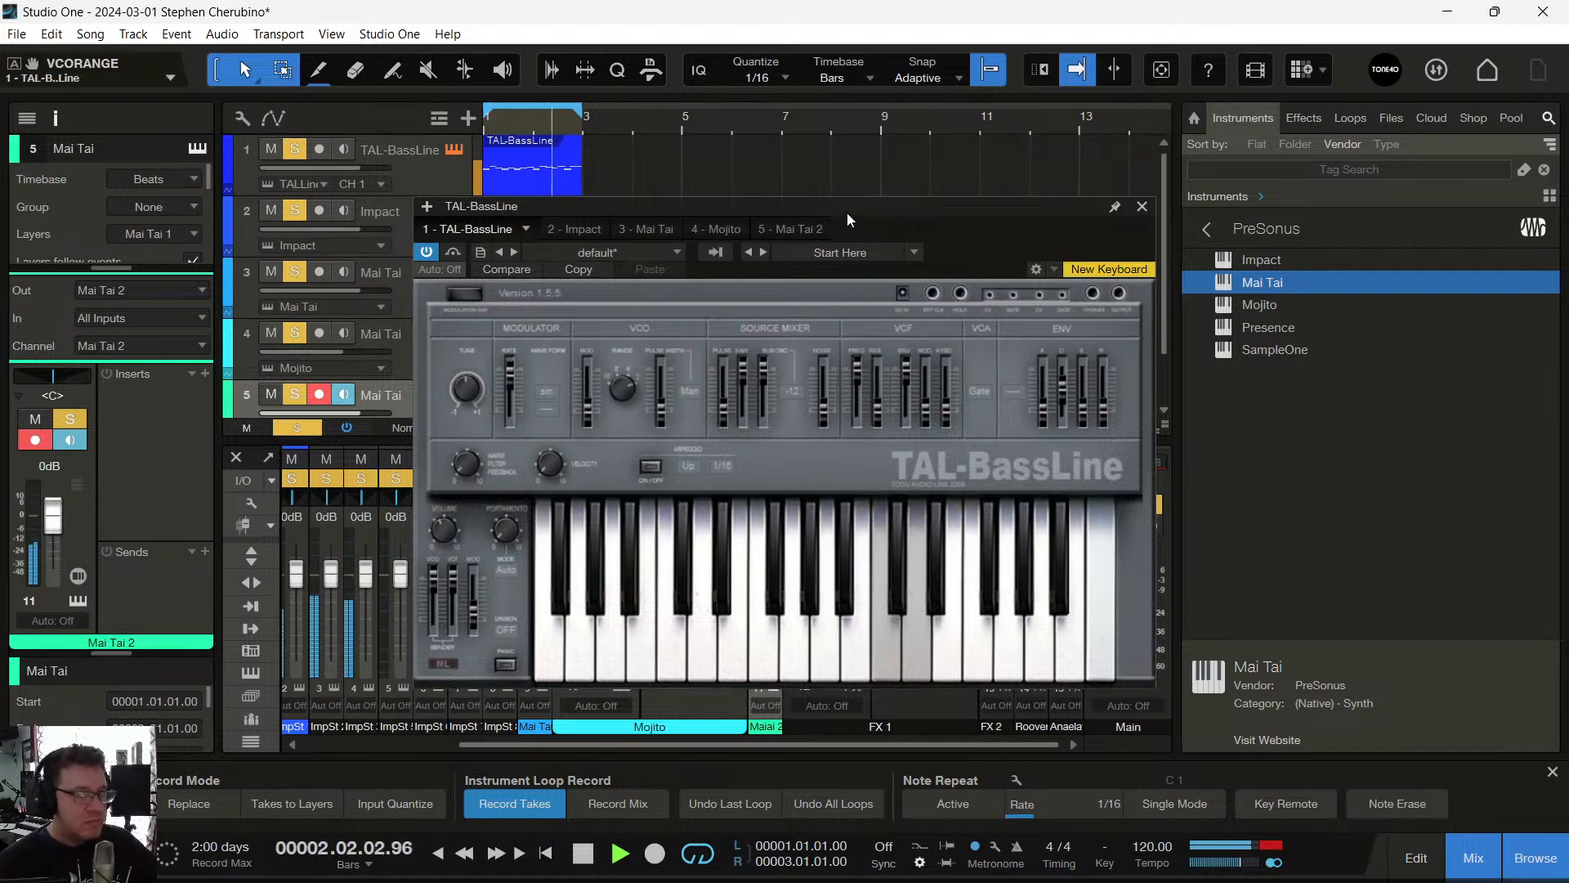
pyautogui.moveTo(833, 203); pyautogui.dragTo(1076, 86)
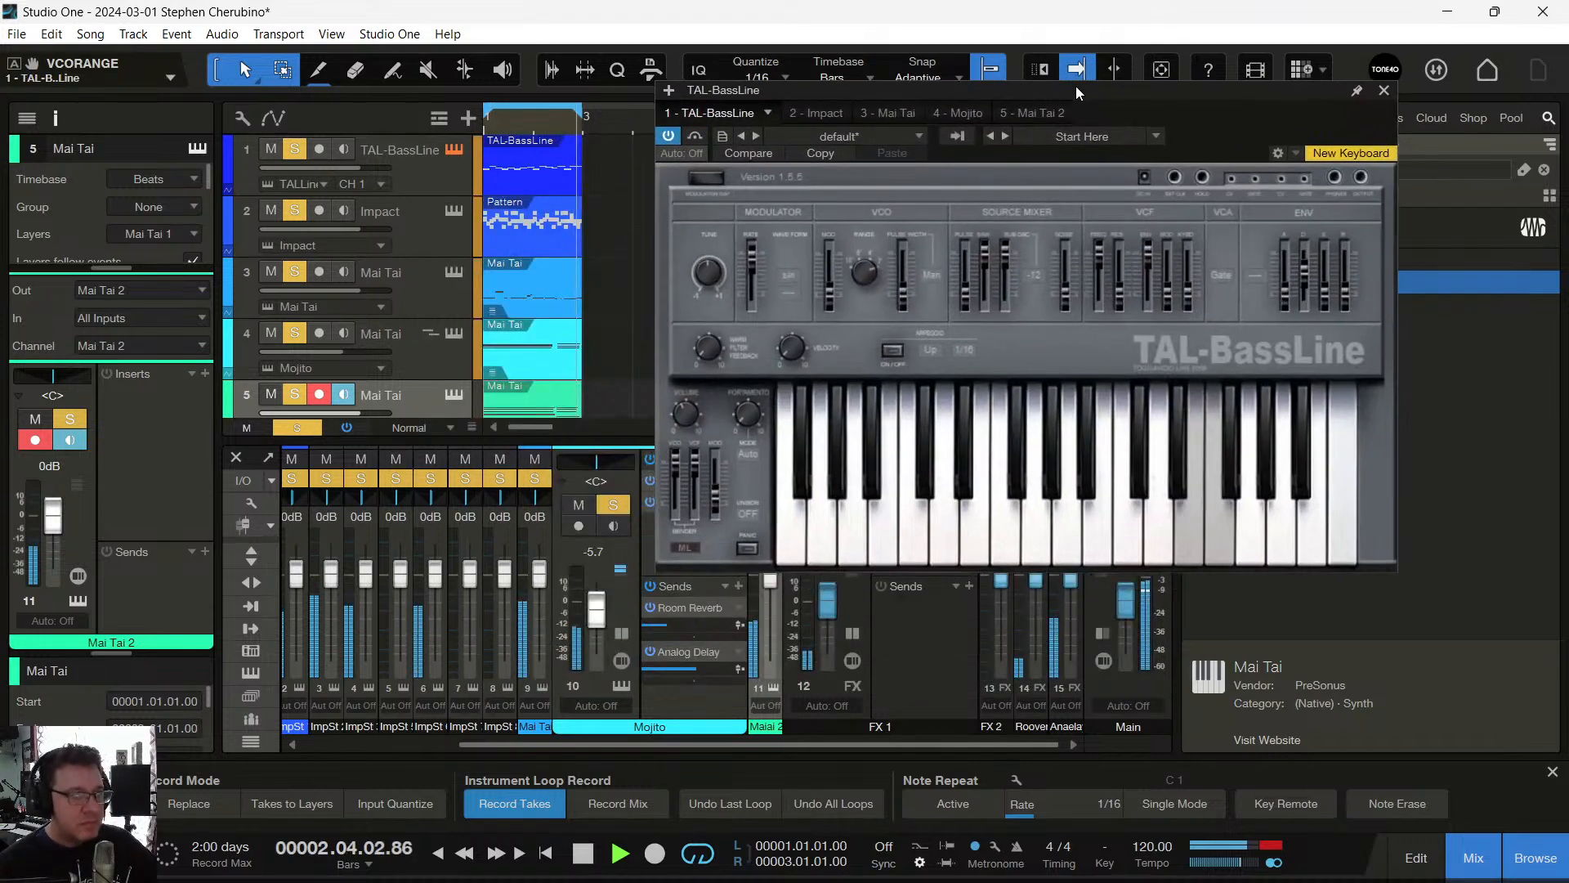
pyautogui.click(430, 170)
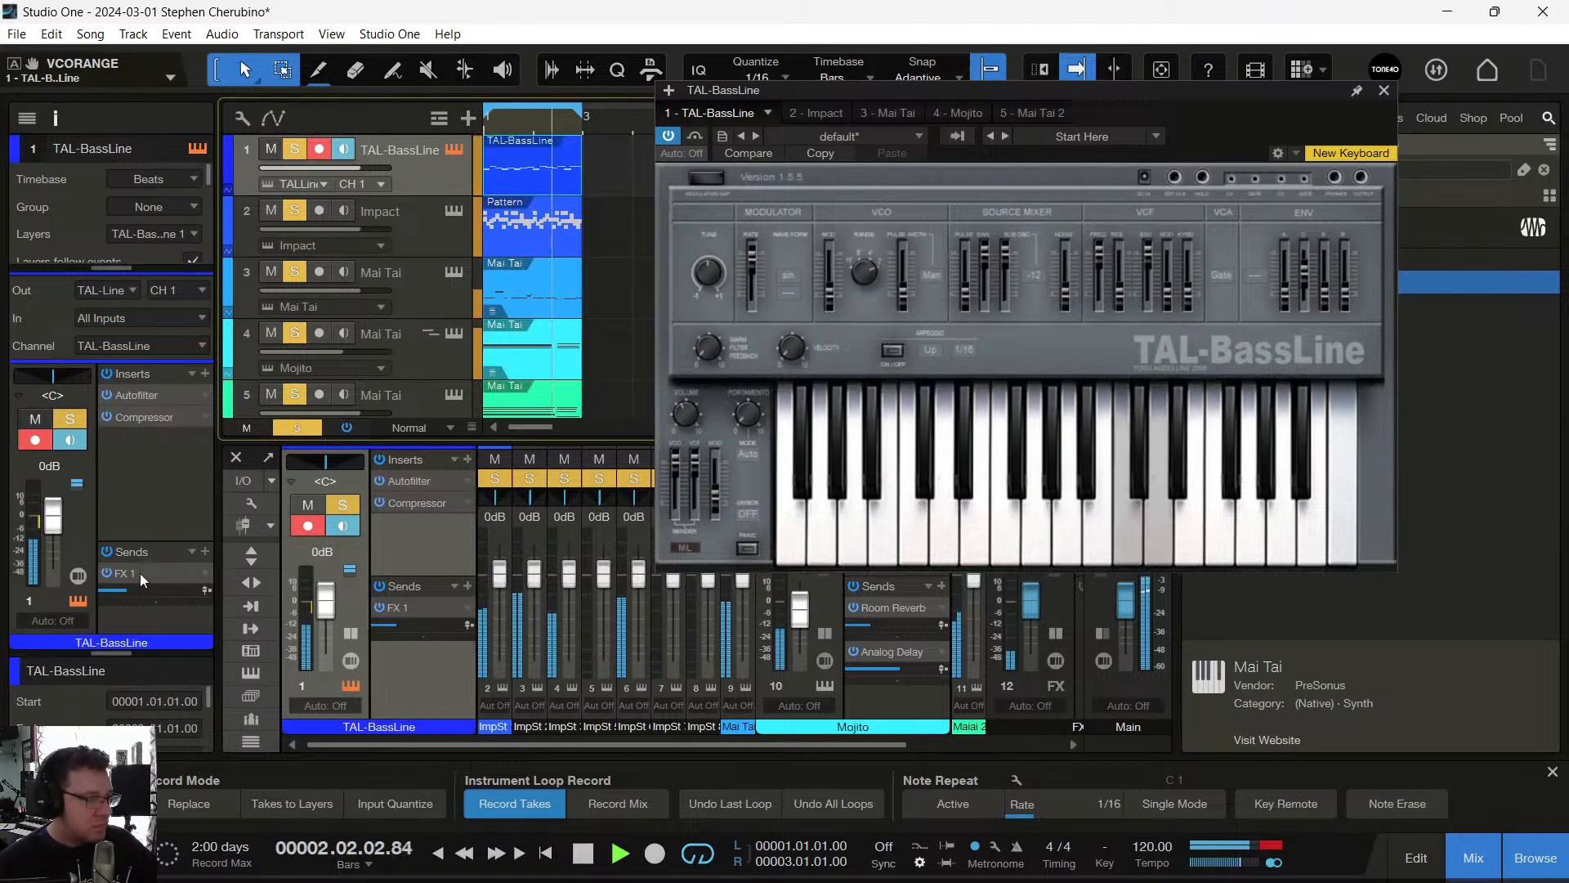
pyautogui.moveTo(128, 591)
pyautogui.mouseDown()
pyautogui.moveTo(164, 590)
pyautogui.moveTo(136, 590)
pyautogui.mouseUp()
pyautogui.click(184, 556)
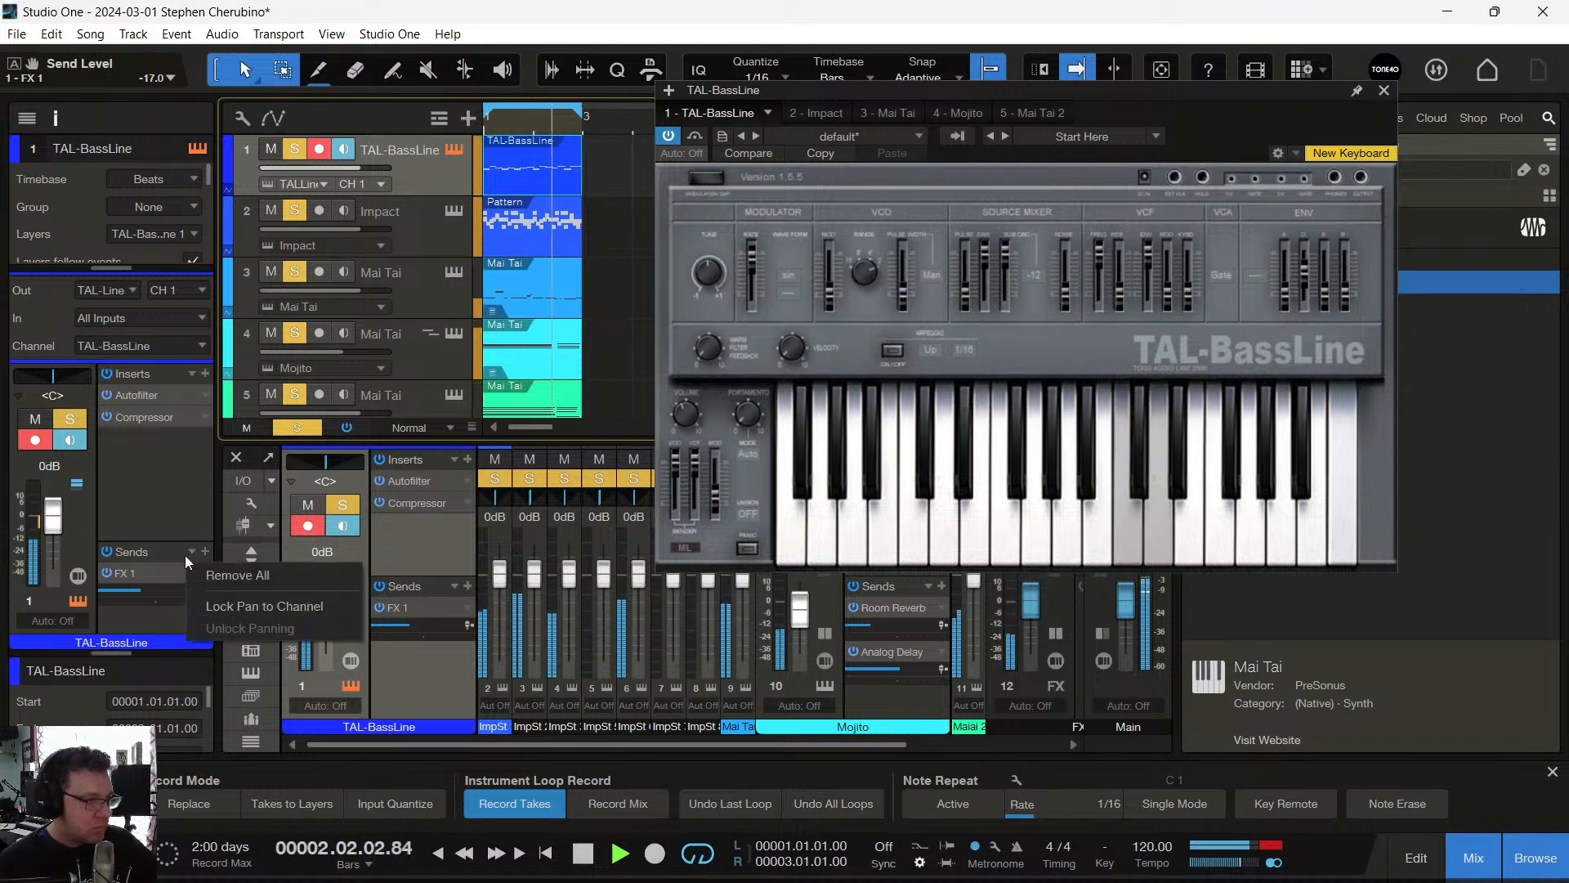
pyautogui.click(166, 598)
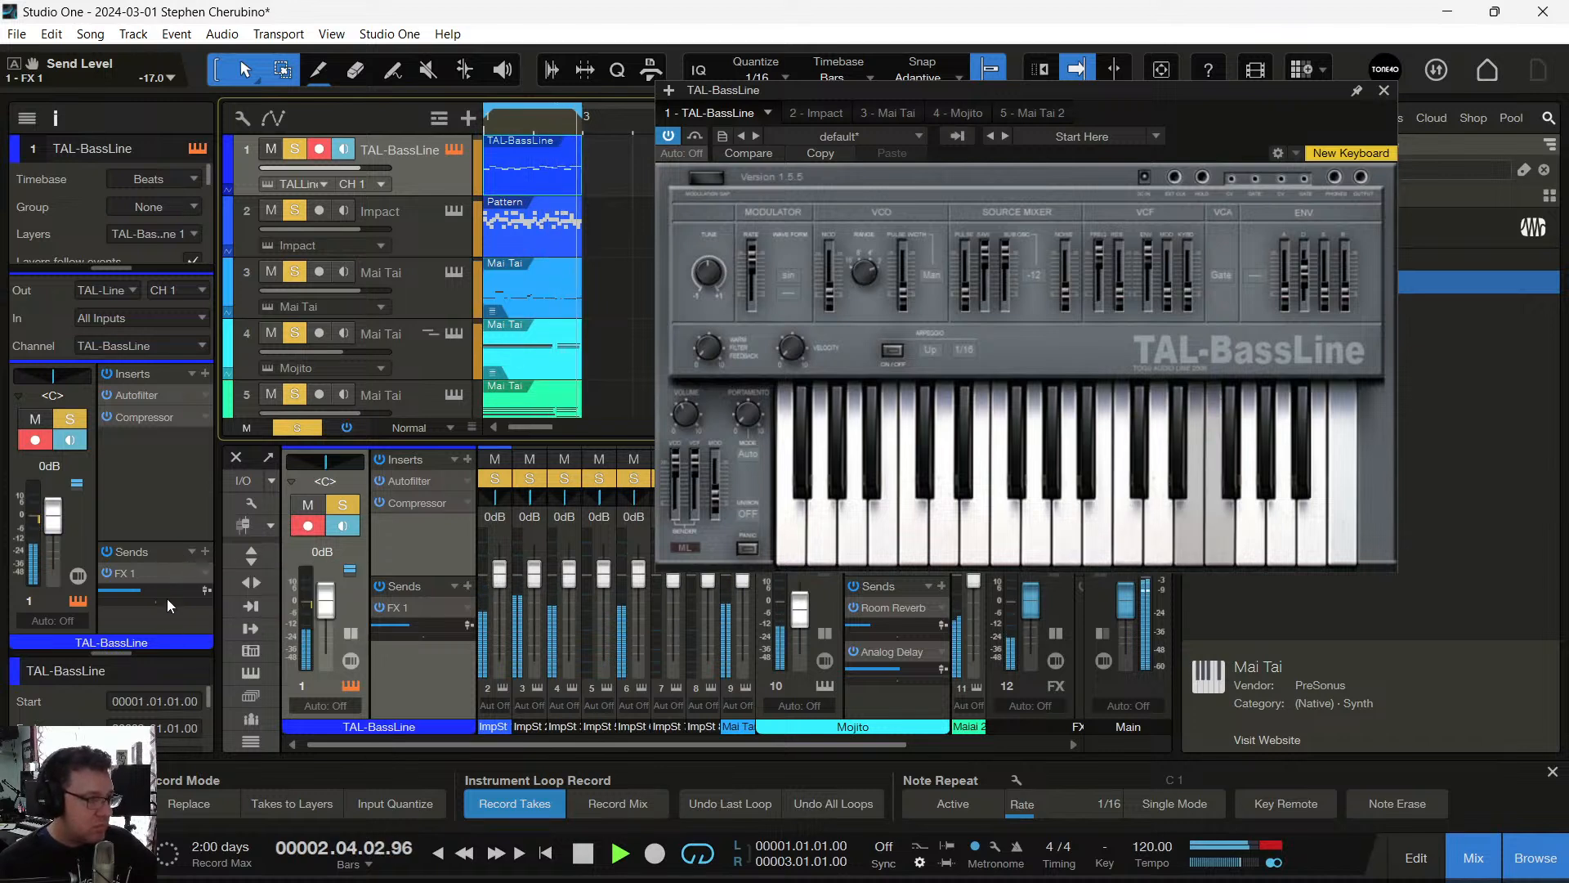
# Add a Room Reverb send to the TAL-BassLine channel and lower its level to about -14.2 dB
pyautogui.click(204, 551)
pyautogui.click(237, 643)
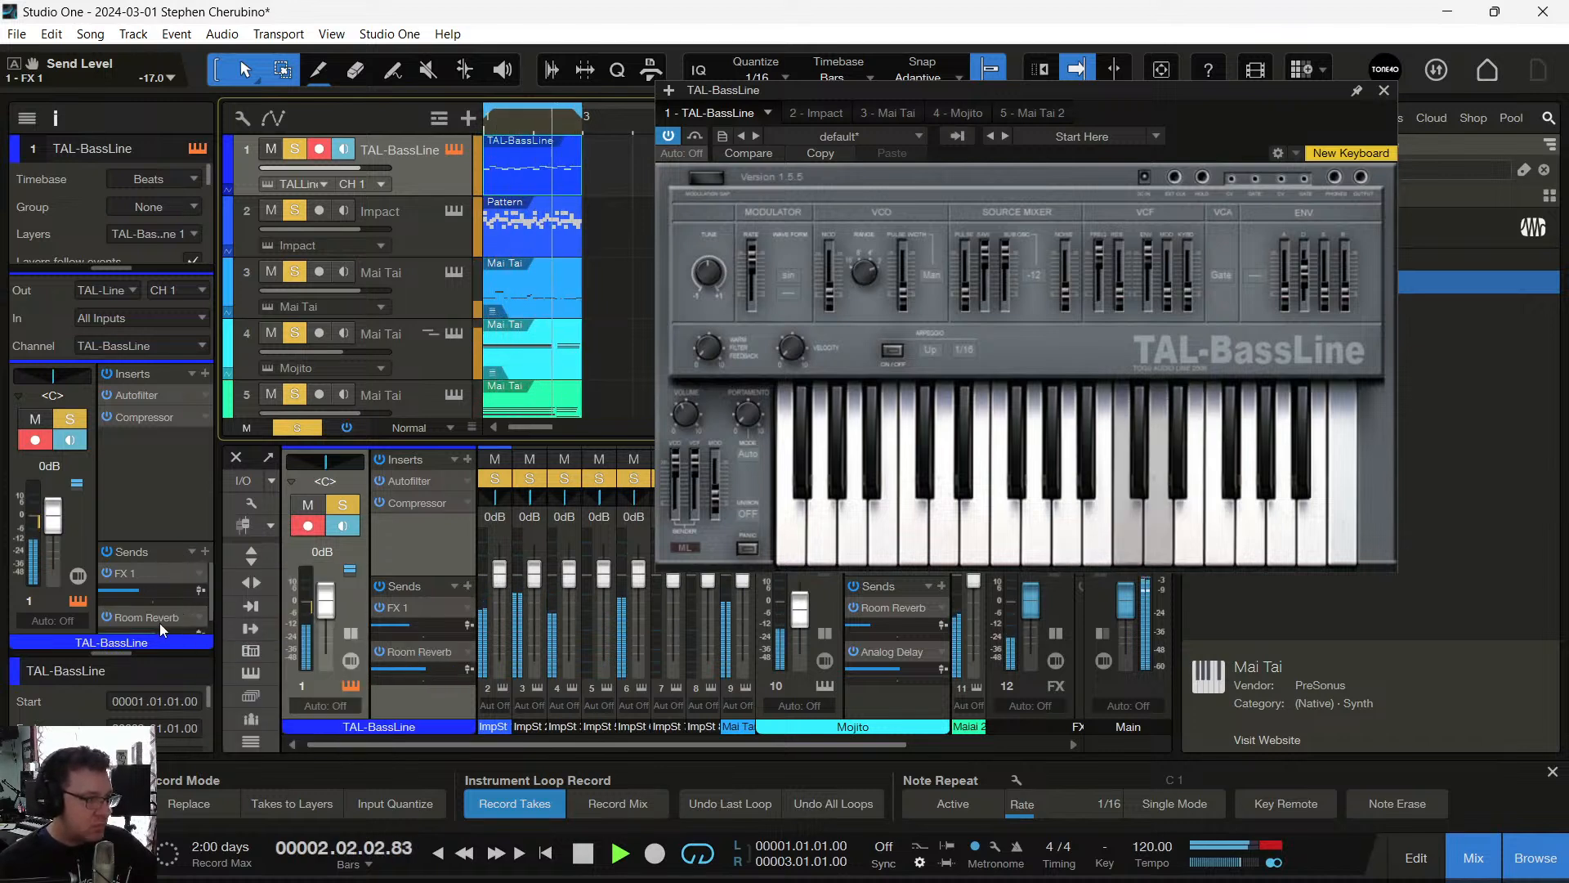
pyautogui.moveTo(165, 544); pyautogui.dragTo(166, 438)
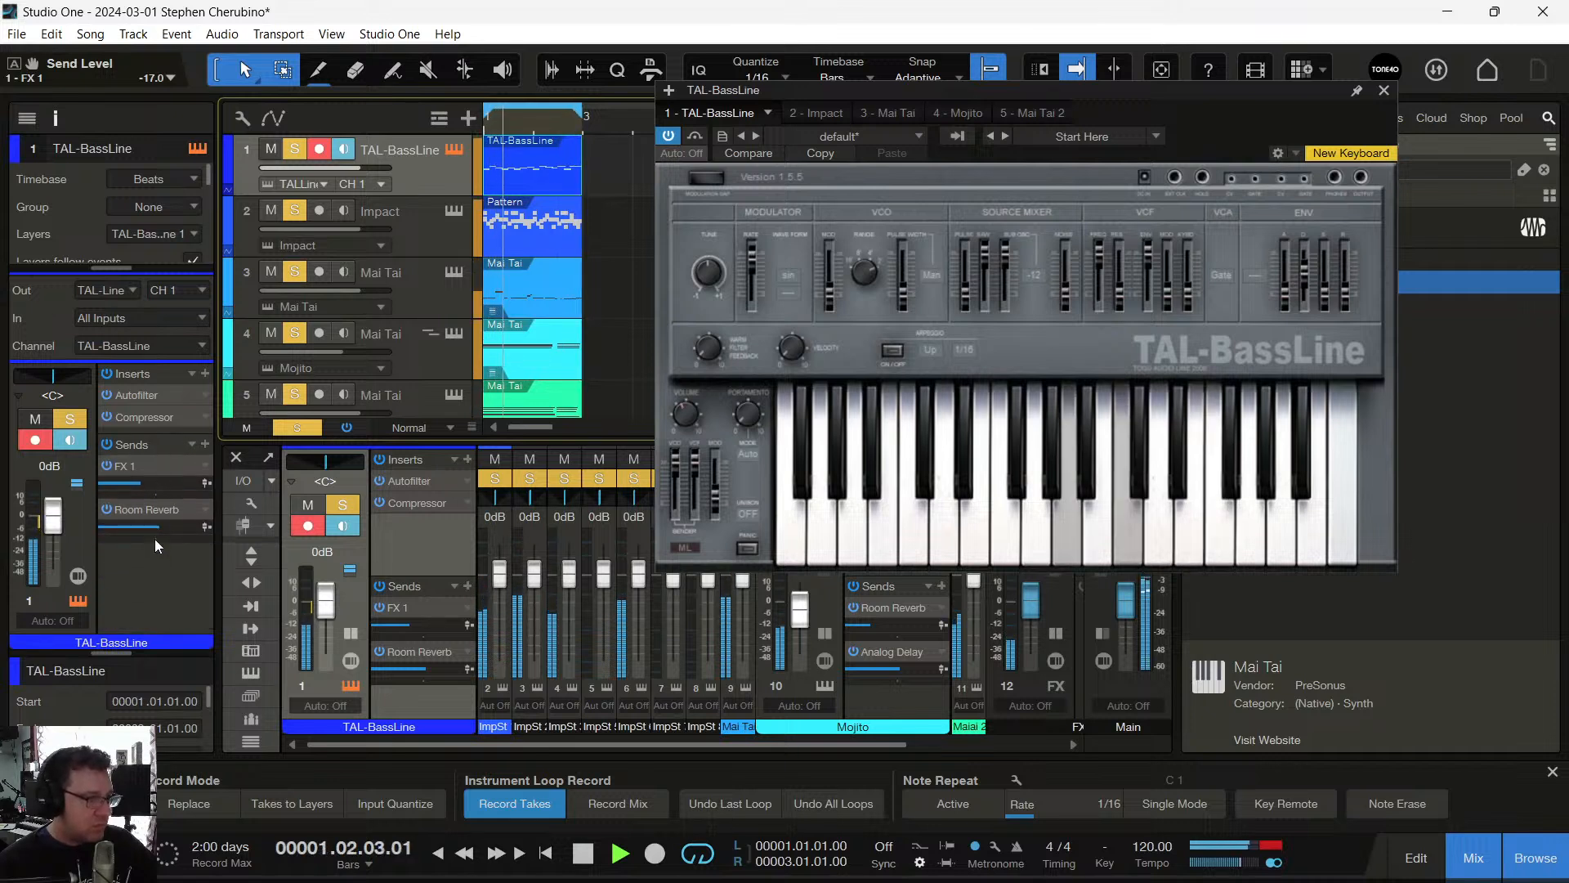
pyautogui.moveTo(153, 533); pyautogui.dragTo(139, 523)
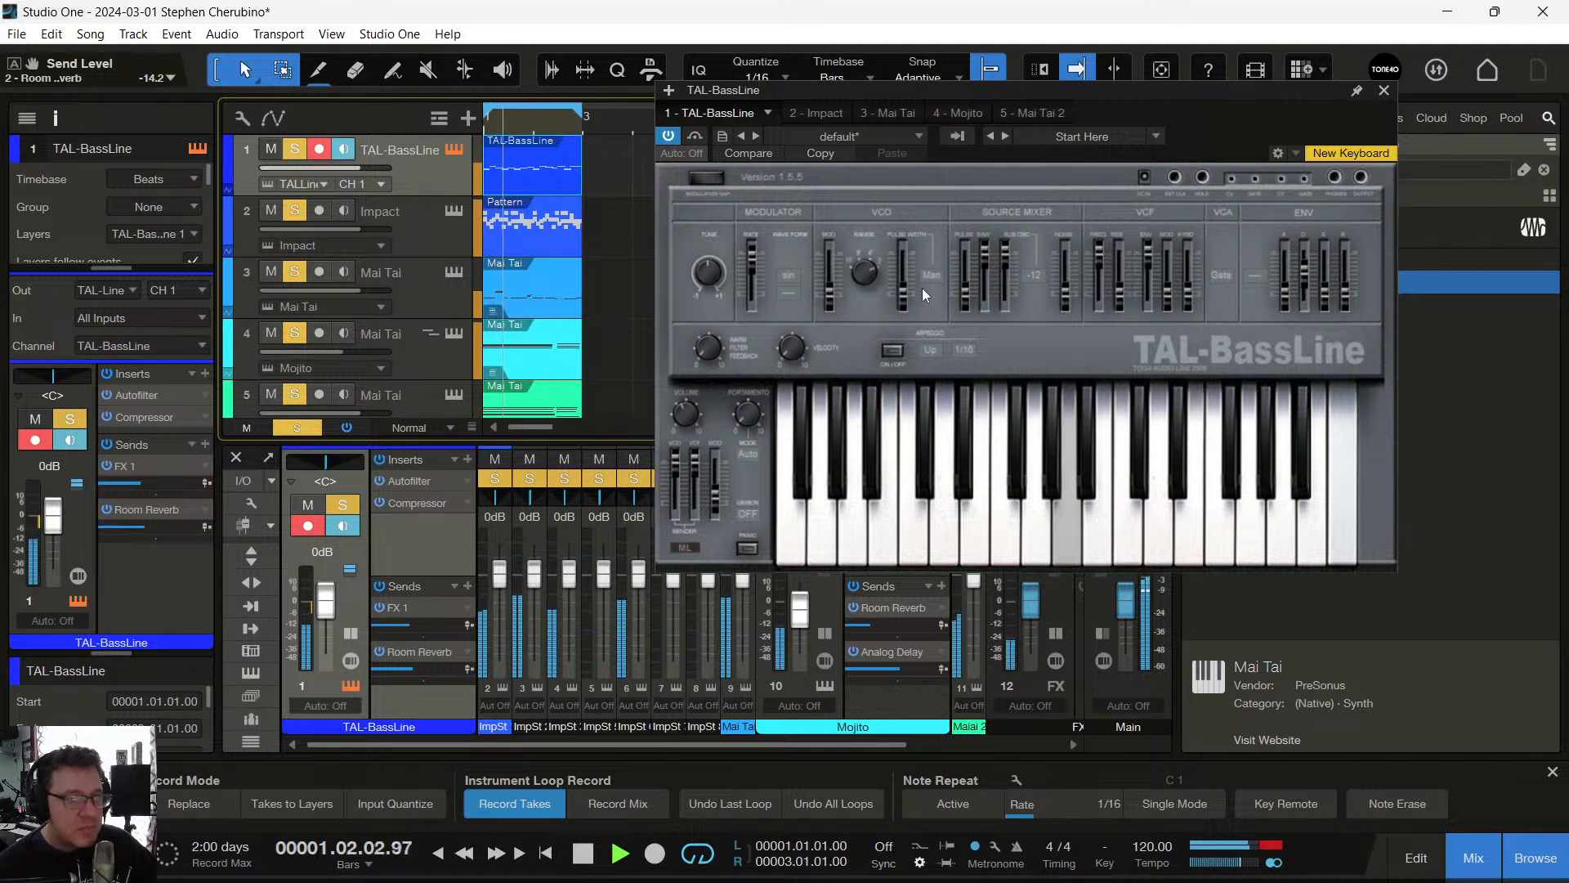
# Change TAL-BassLine's modulator waveform and VCO modulation depth, raise its pulse level, and lower its sub-oscillator level during playback
pyautogui.click(787, 278)
pyautogui.click(818, 336)
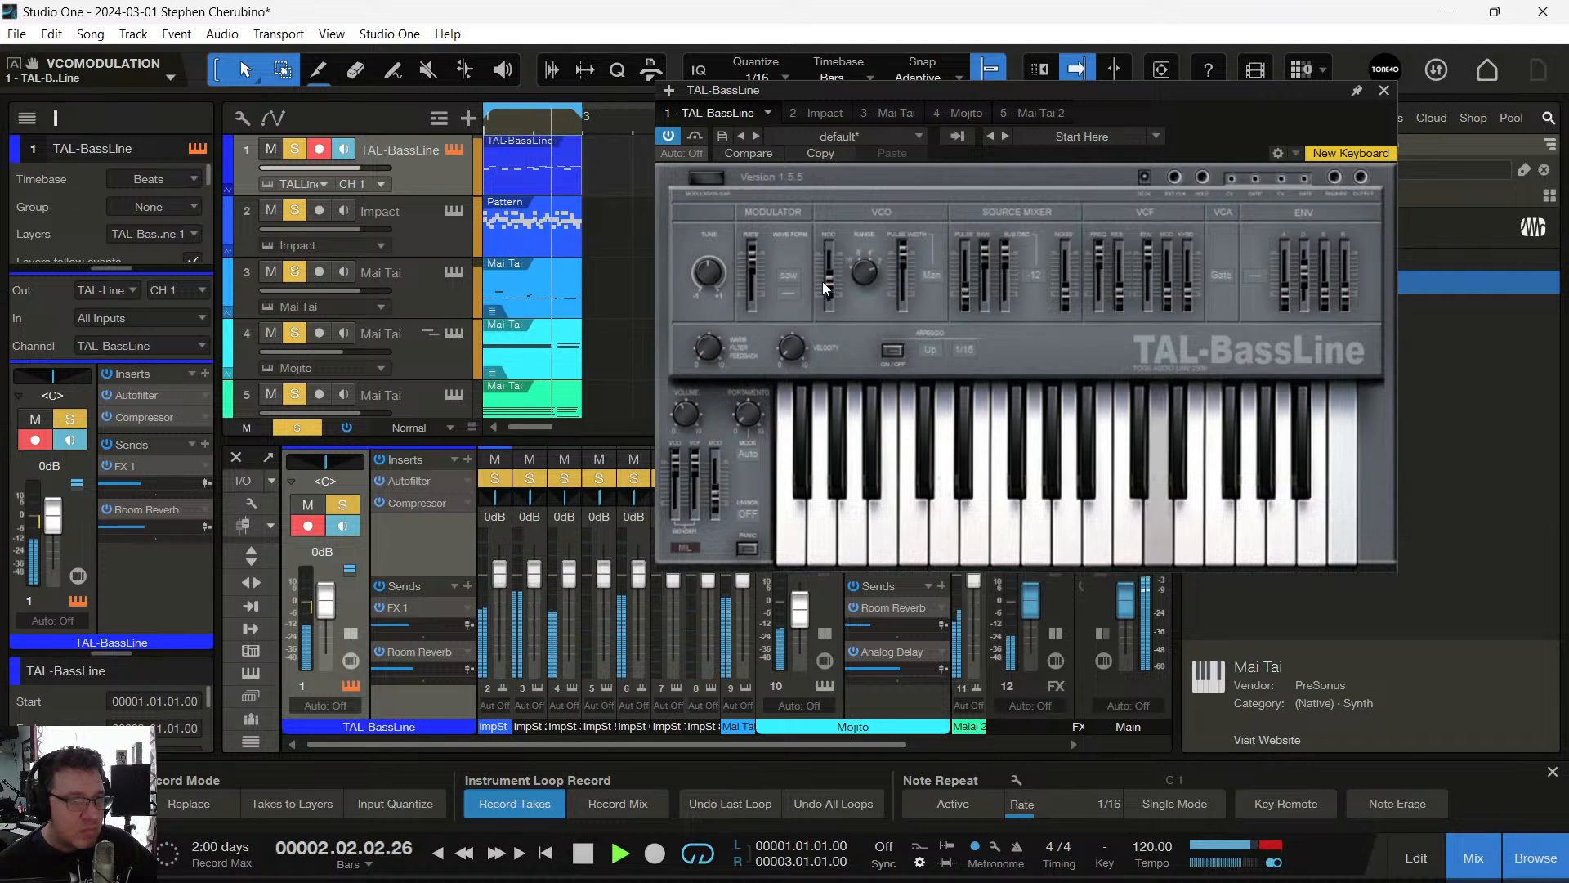
pyautogui.moveTo(823, 283); pyautogui.dragTo(825, 311)
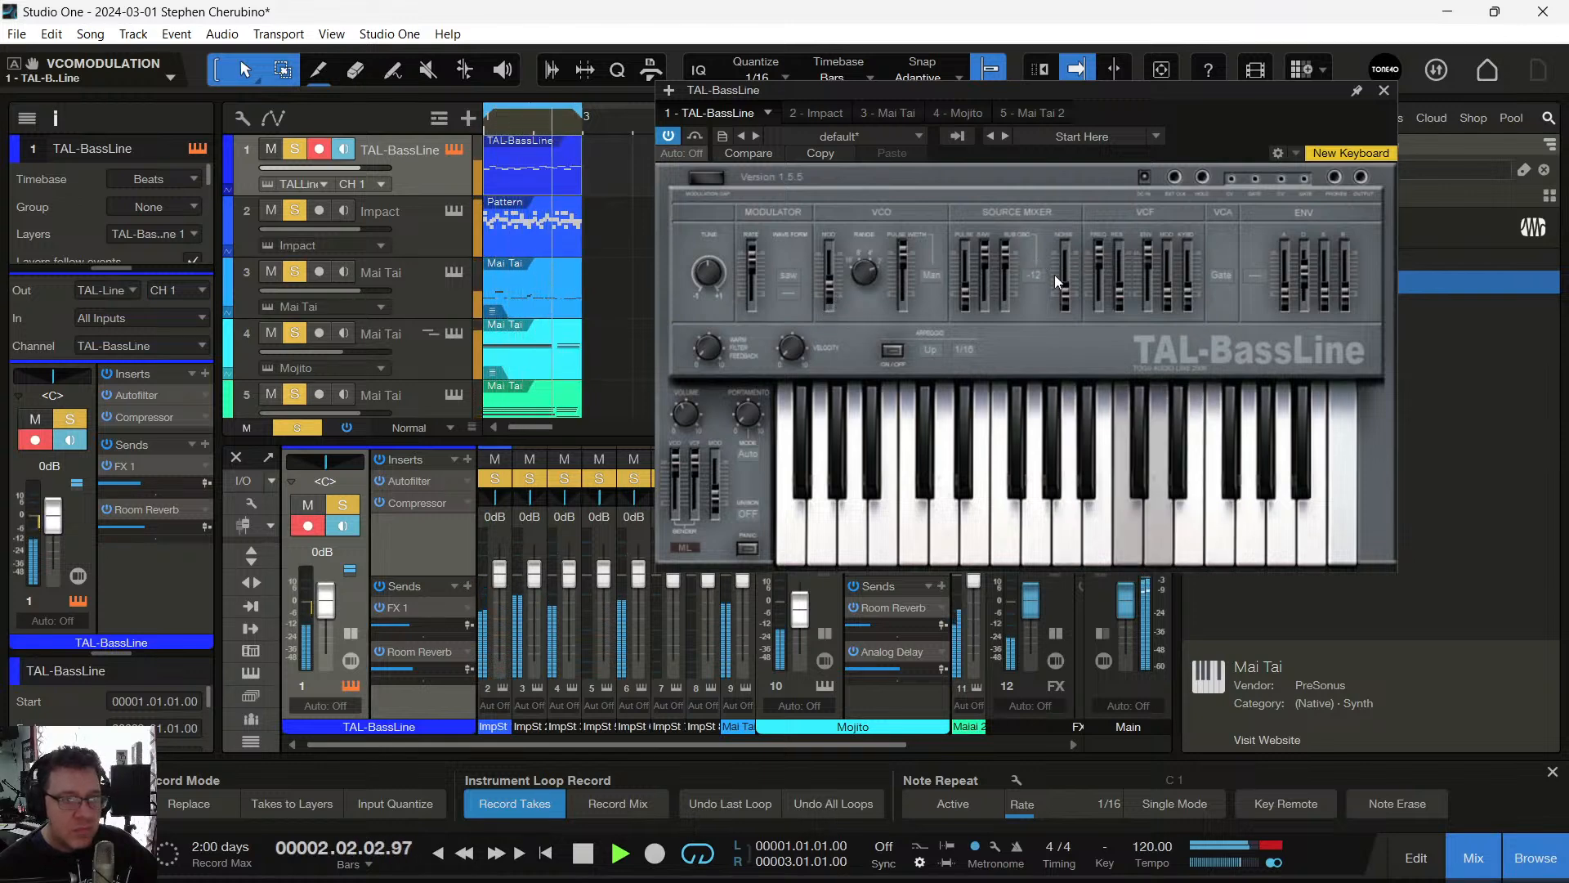
pyautogui.moveTo(964, 296); pyautogui.dragTo(961, 255)
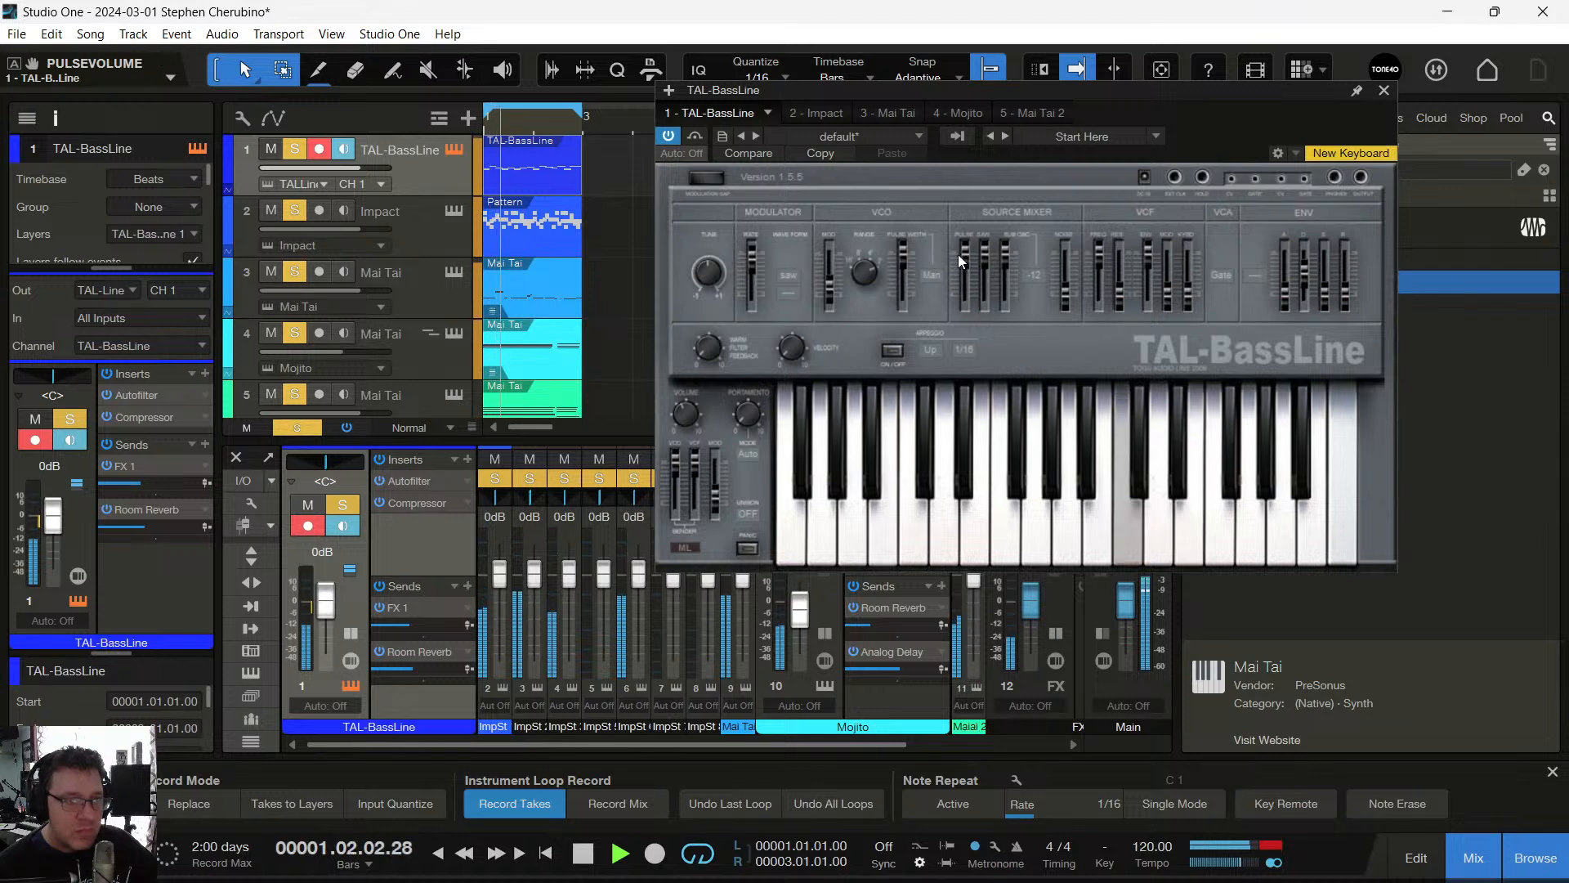
pyautogui.moveTo(830, 298); pyautogui.dragTo(831, 226)
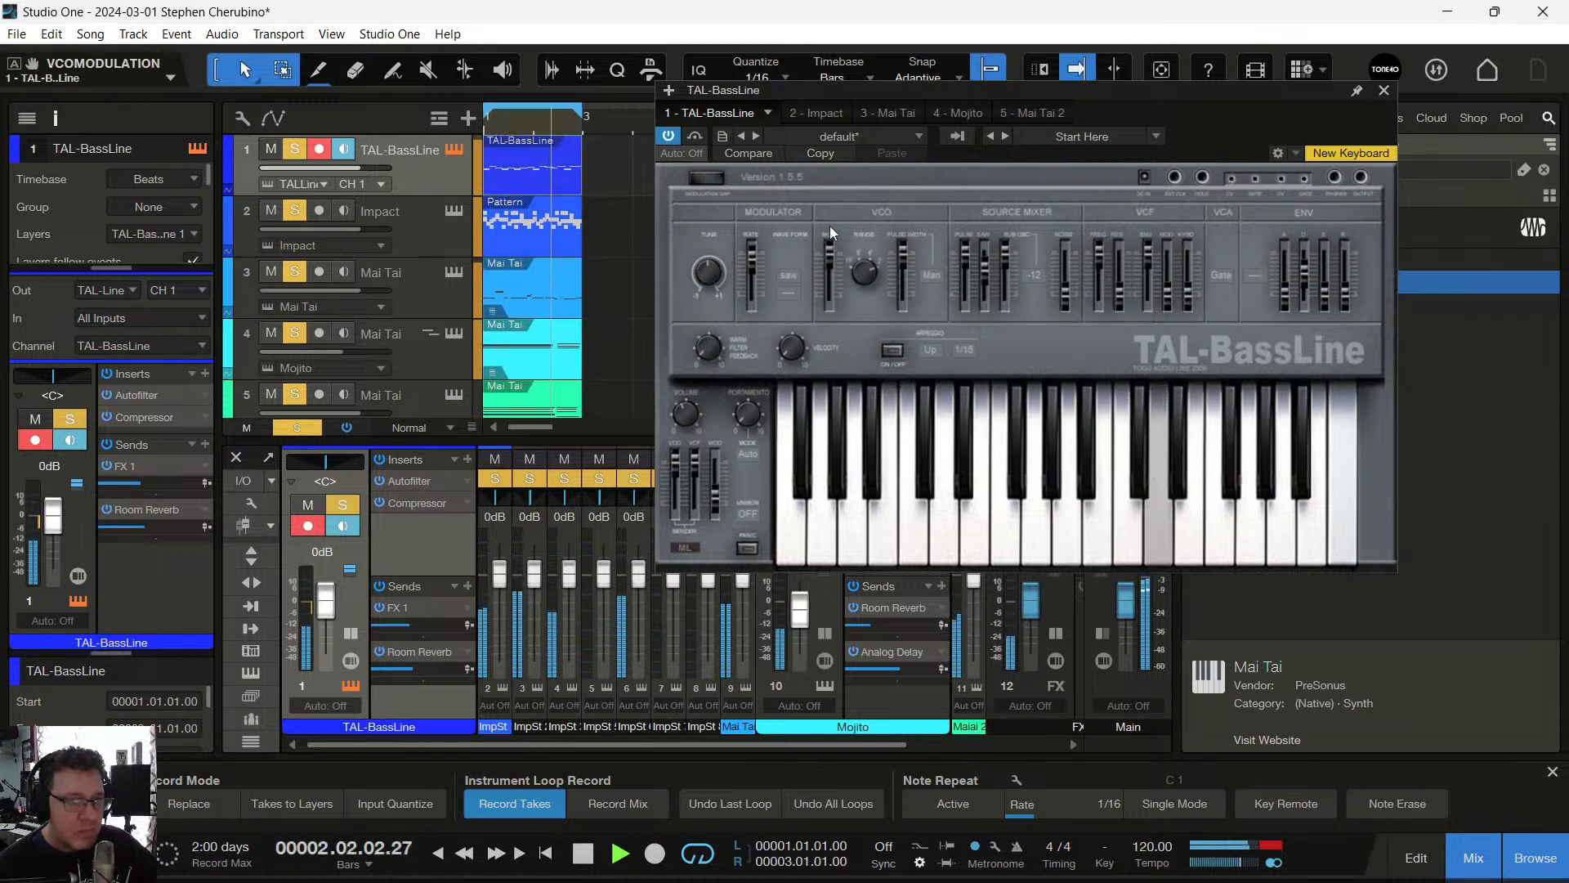
pyautogui.click(1005, 257)
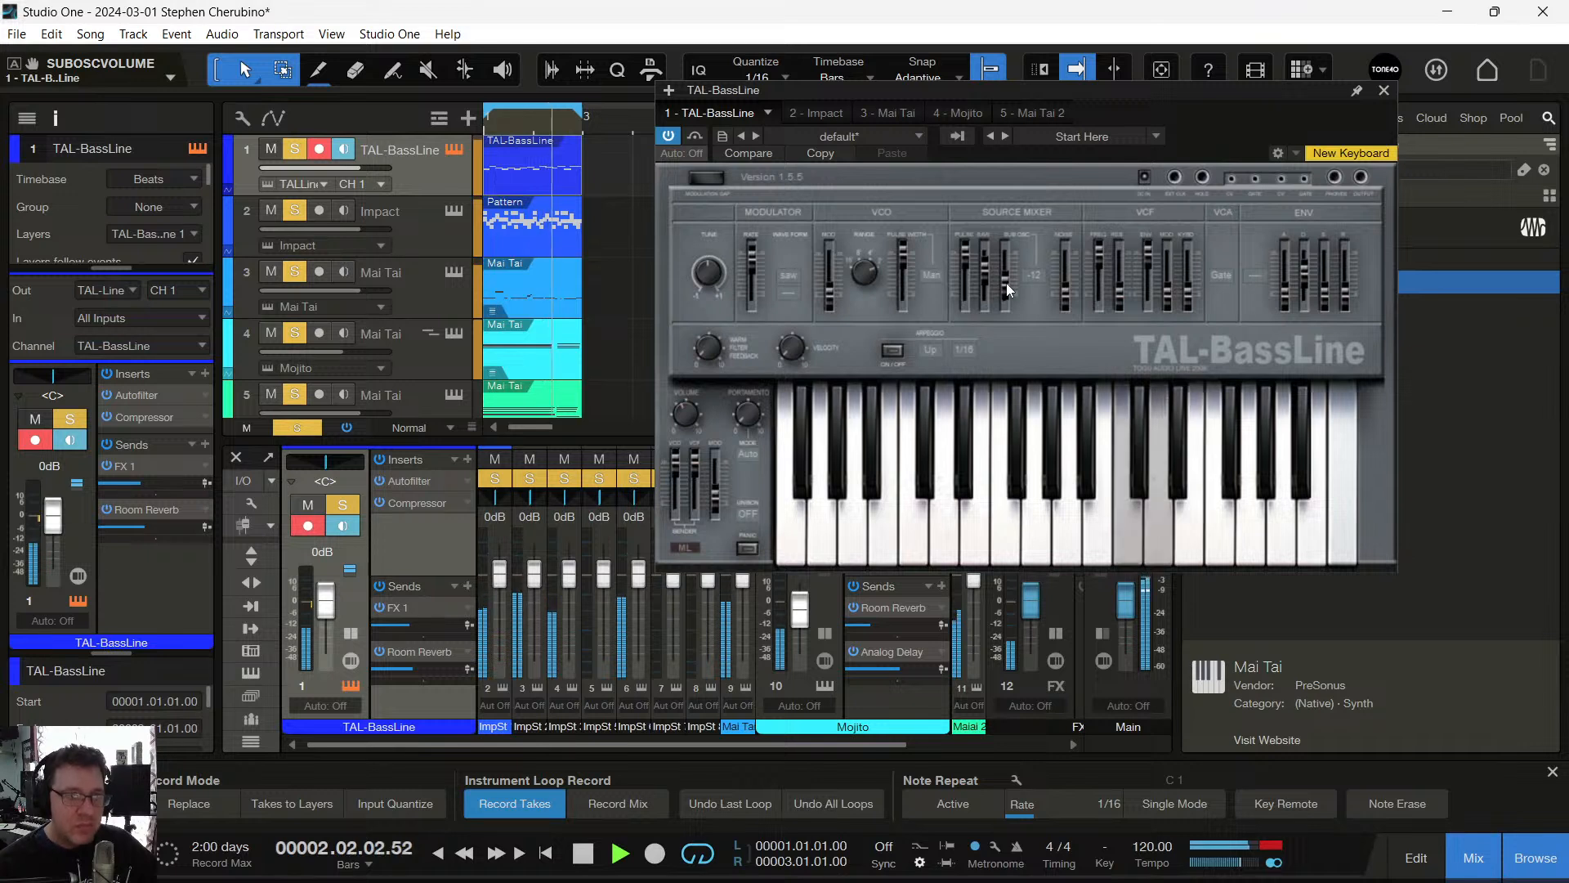
pyautogui.press('space')
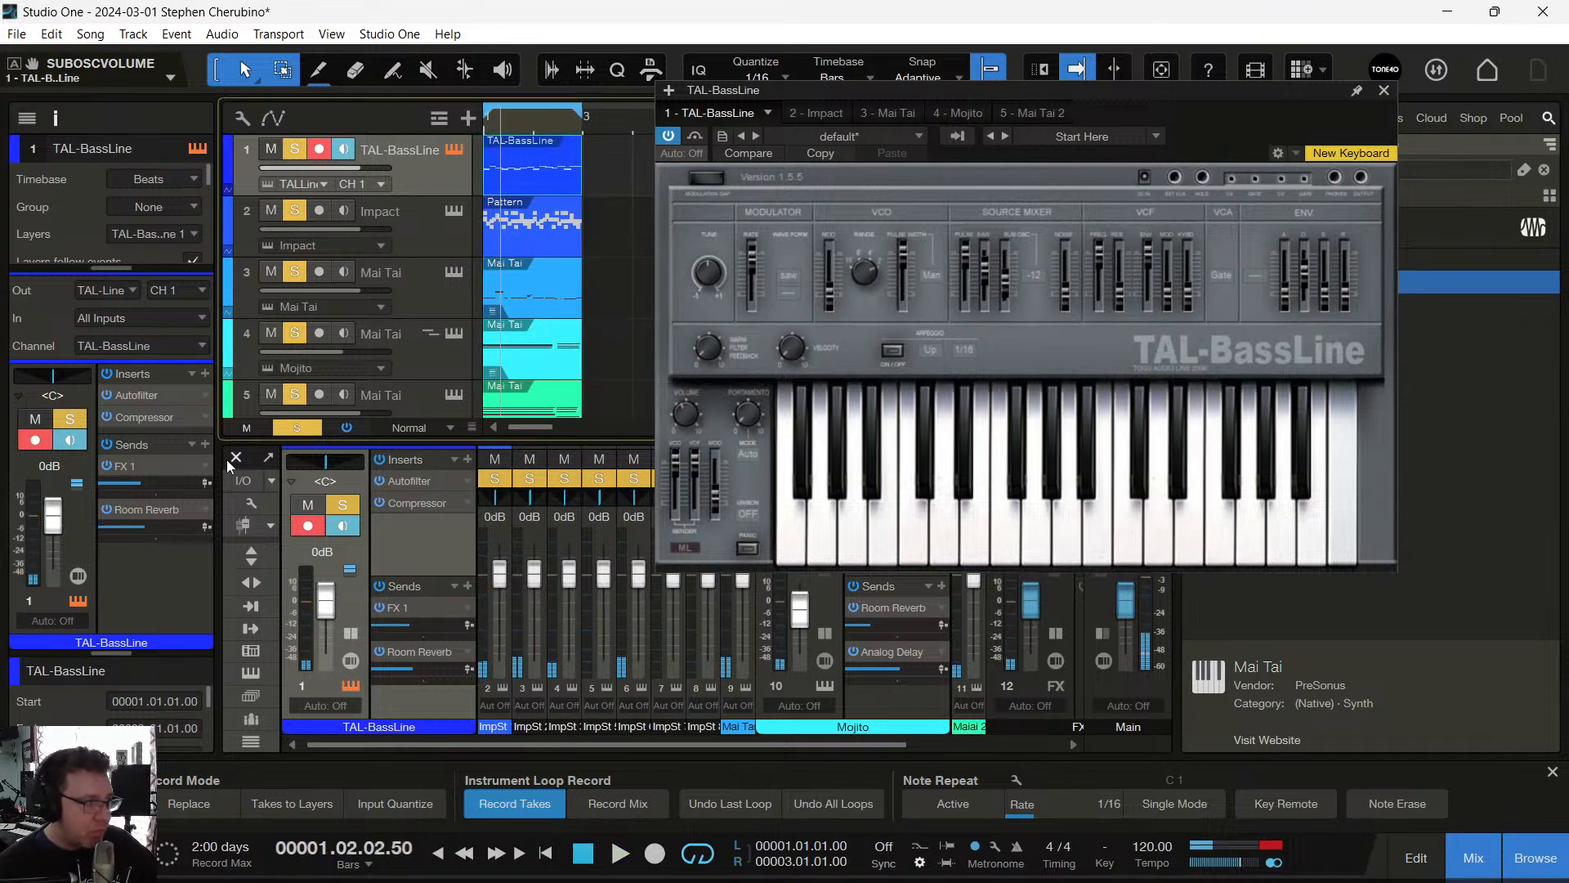
# Add a Chorus insert to the TAL-BassLine channel, start loop playback, and close the Chorus and TAL-BassLine windows
pyautogui.moveTo(175, 434); pyautogui.dragTo(183, 573)
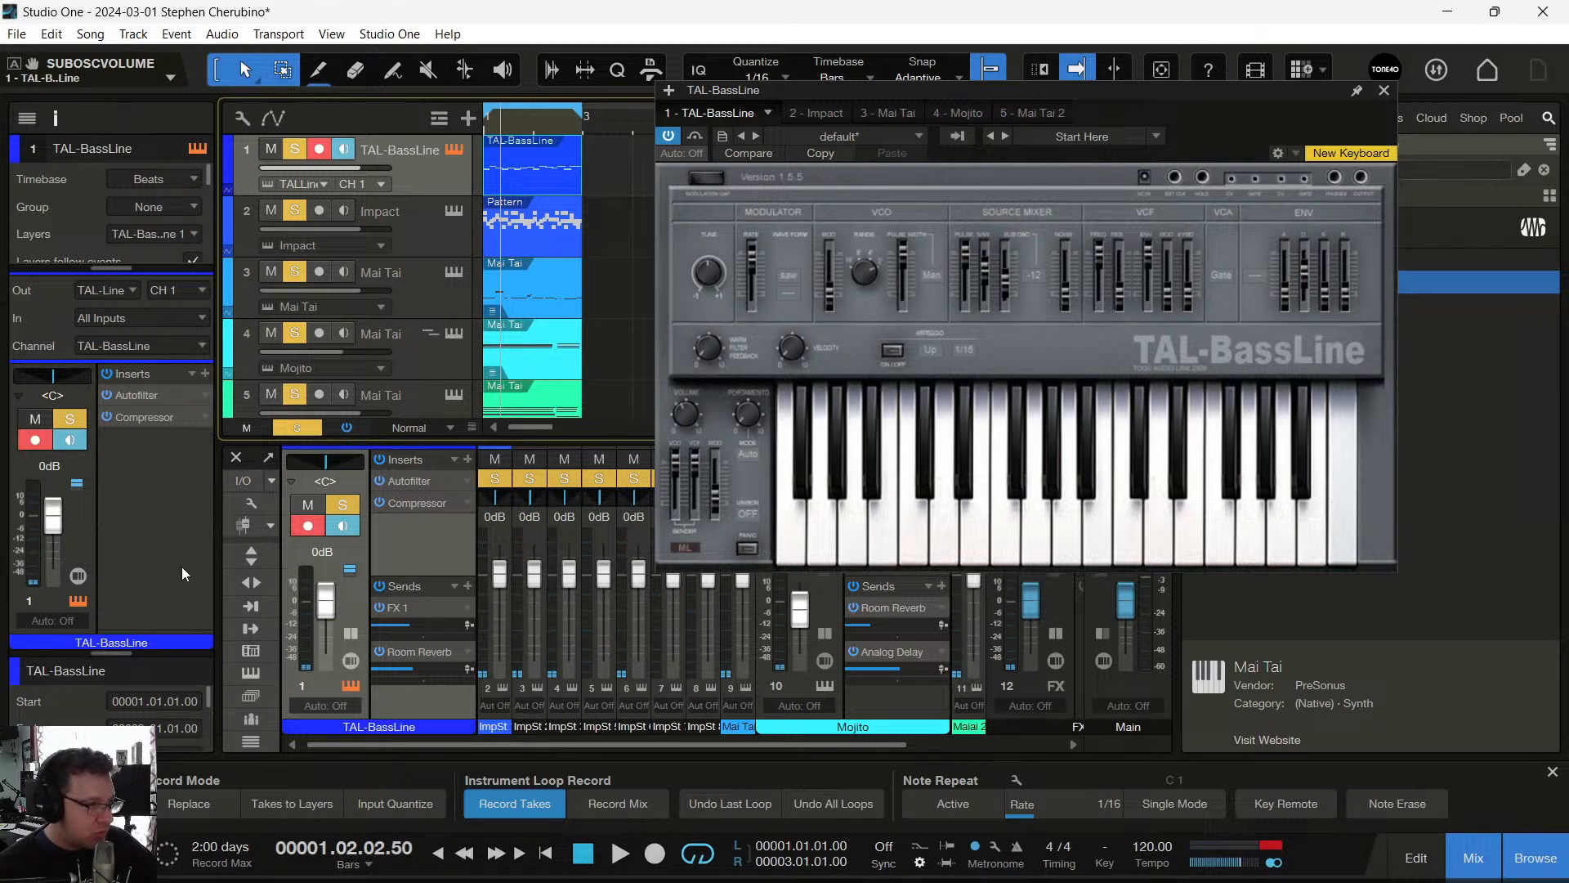
pyautogui.click(204, 372)
pyautogui.write('cho')
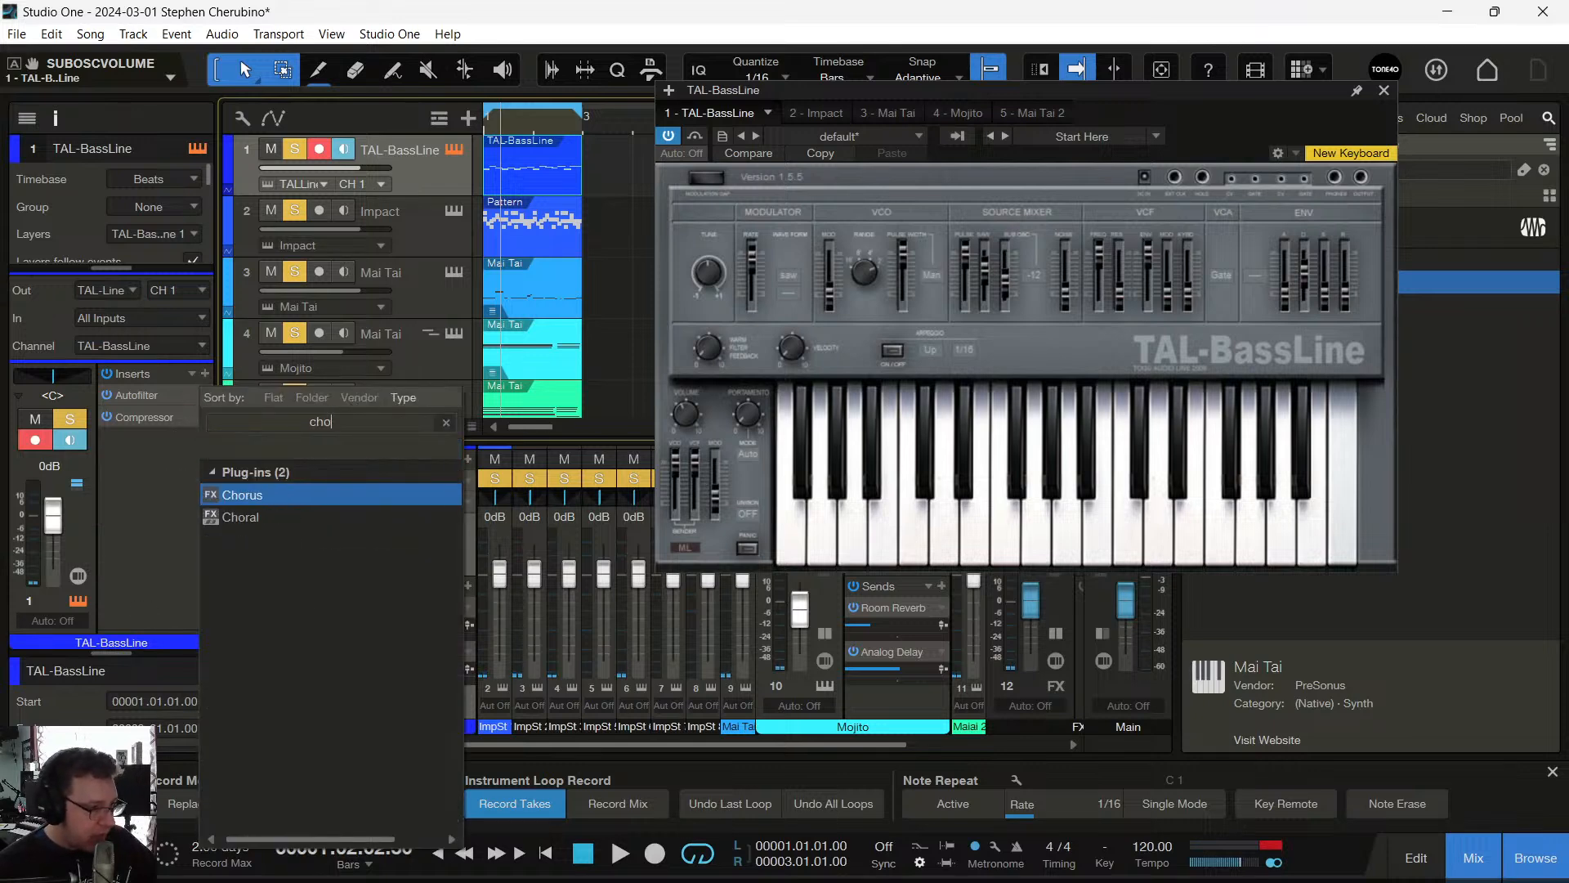
pyautogui.doubleClick(249, 494)
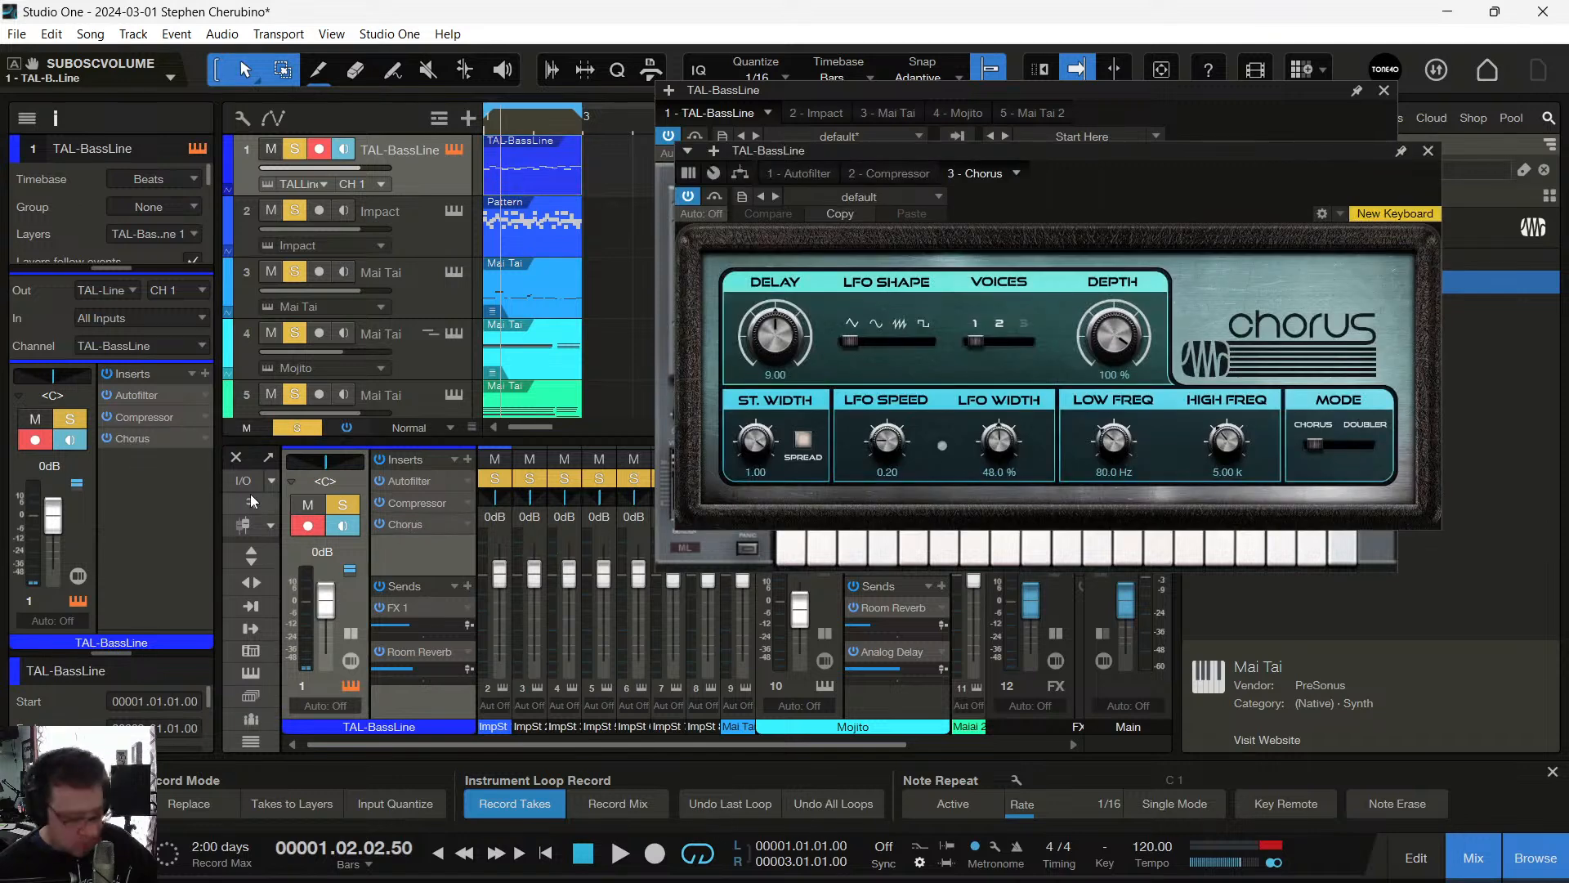
pyautogui.press('space')
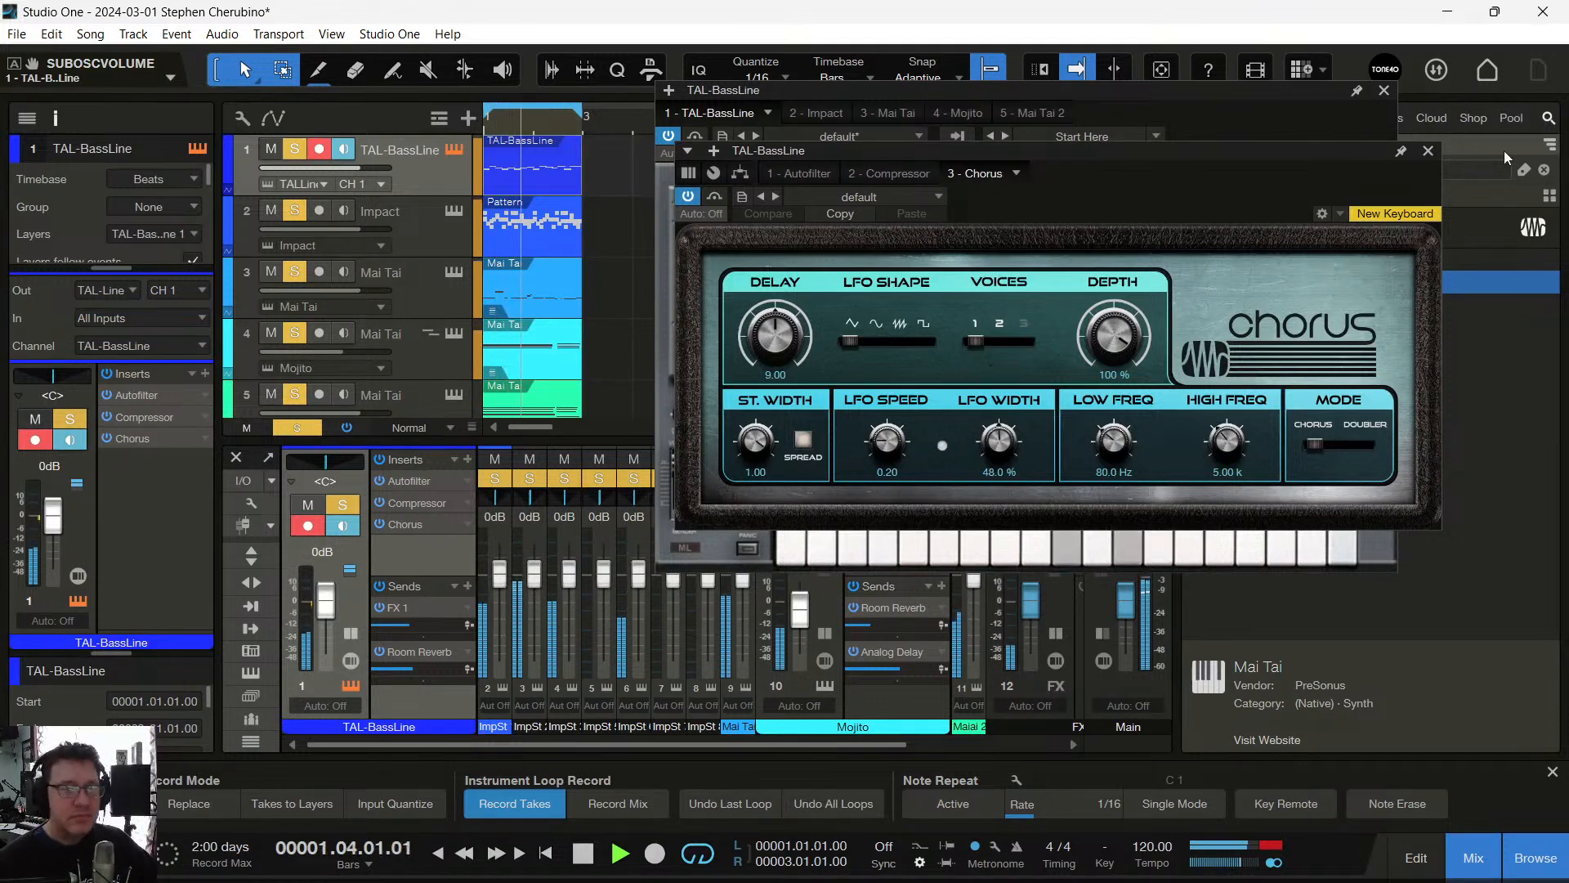
pyautogui.click(1428, 151)
pyautogui.click(1384, 91)
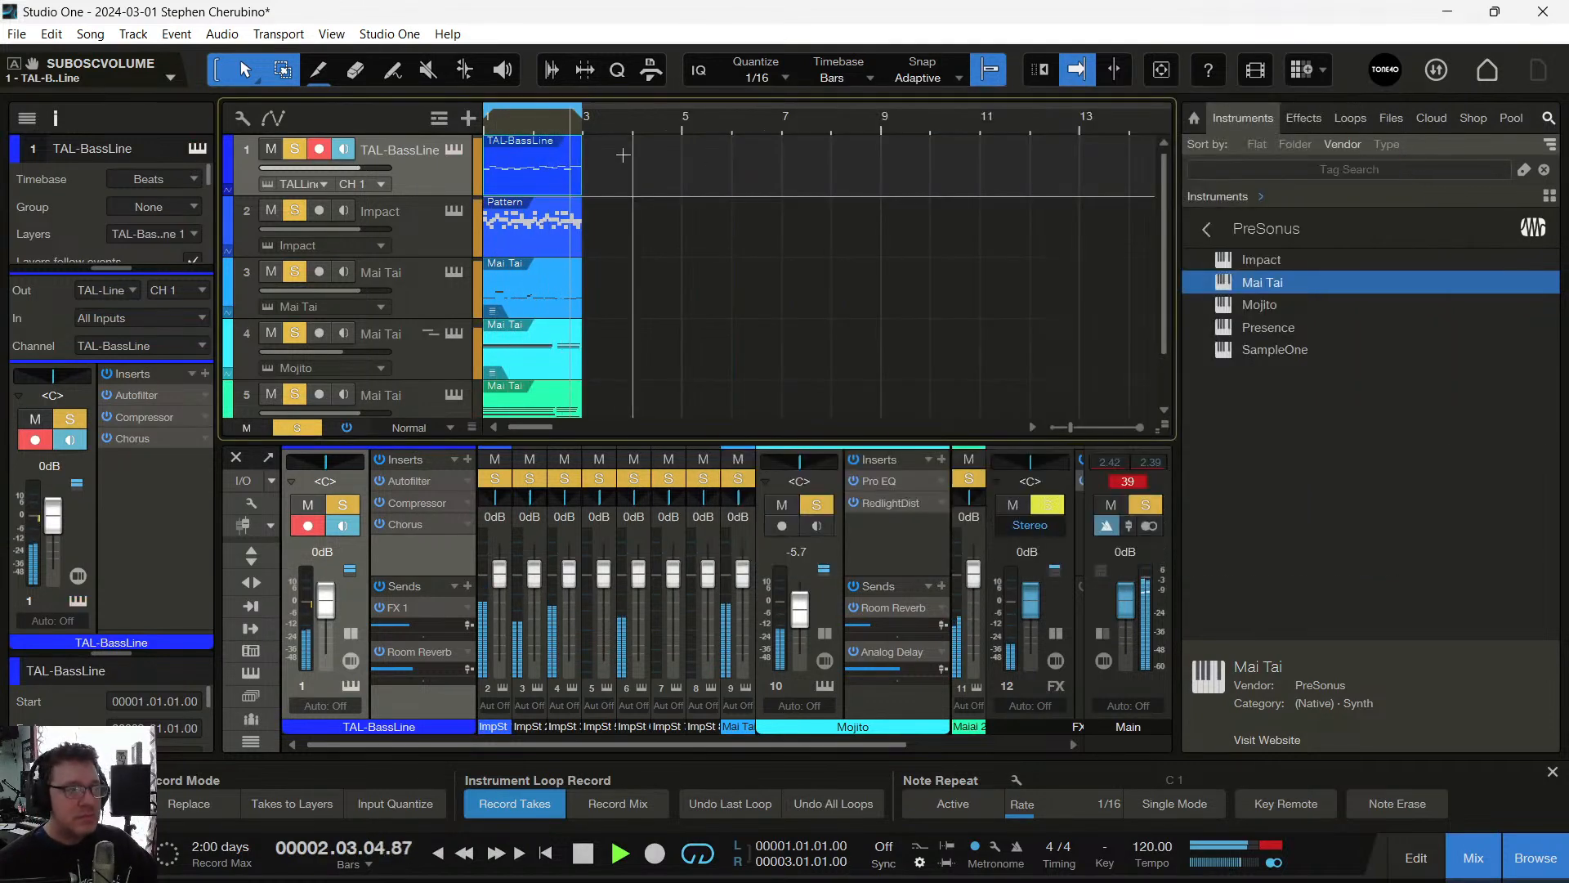
# Fit the two-bar loop across the arrangement with Small track height, and stop playback
pyautogui.moveTo(517, 129); pyautogui.dragTo(649, 190)
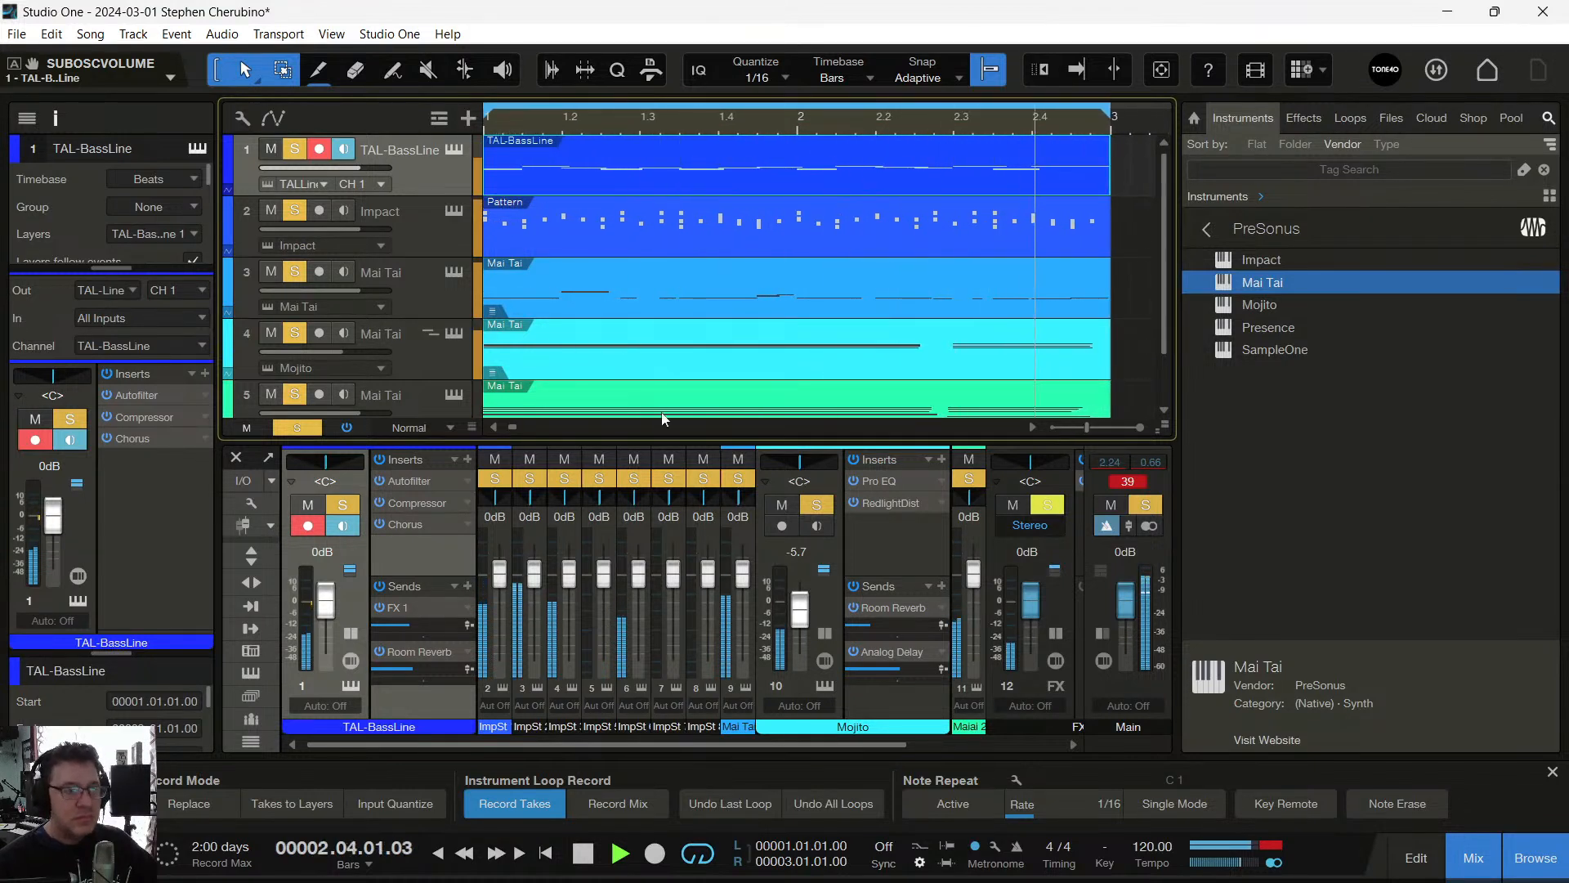
pyautogui.click(449, 427)
pyautogui.click(468, 513)
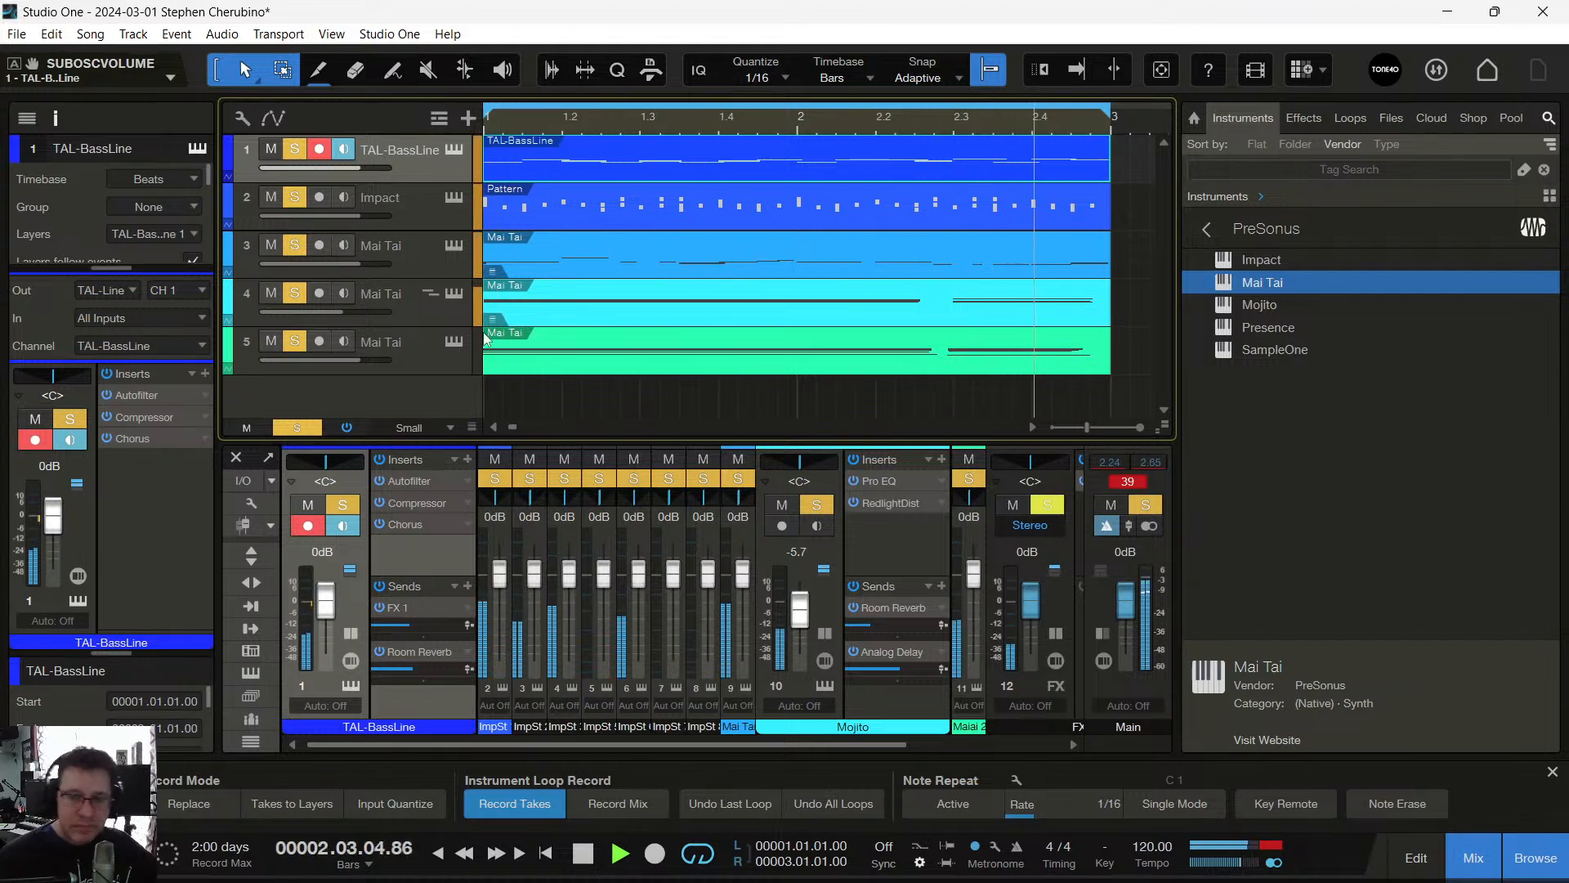
pyautogui.press('space')
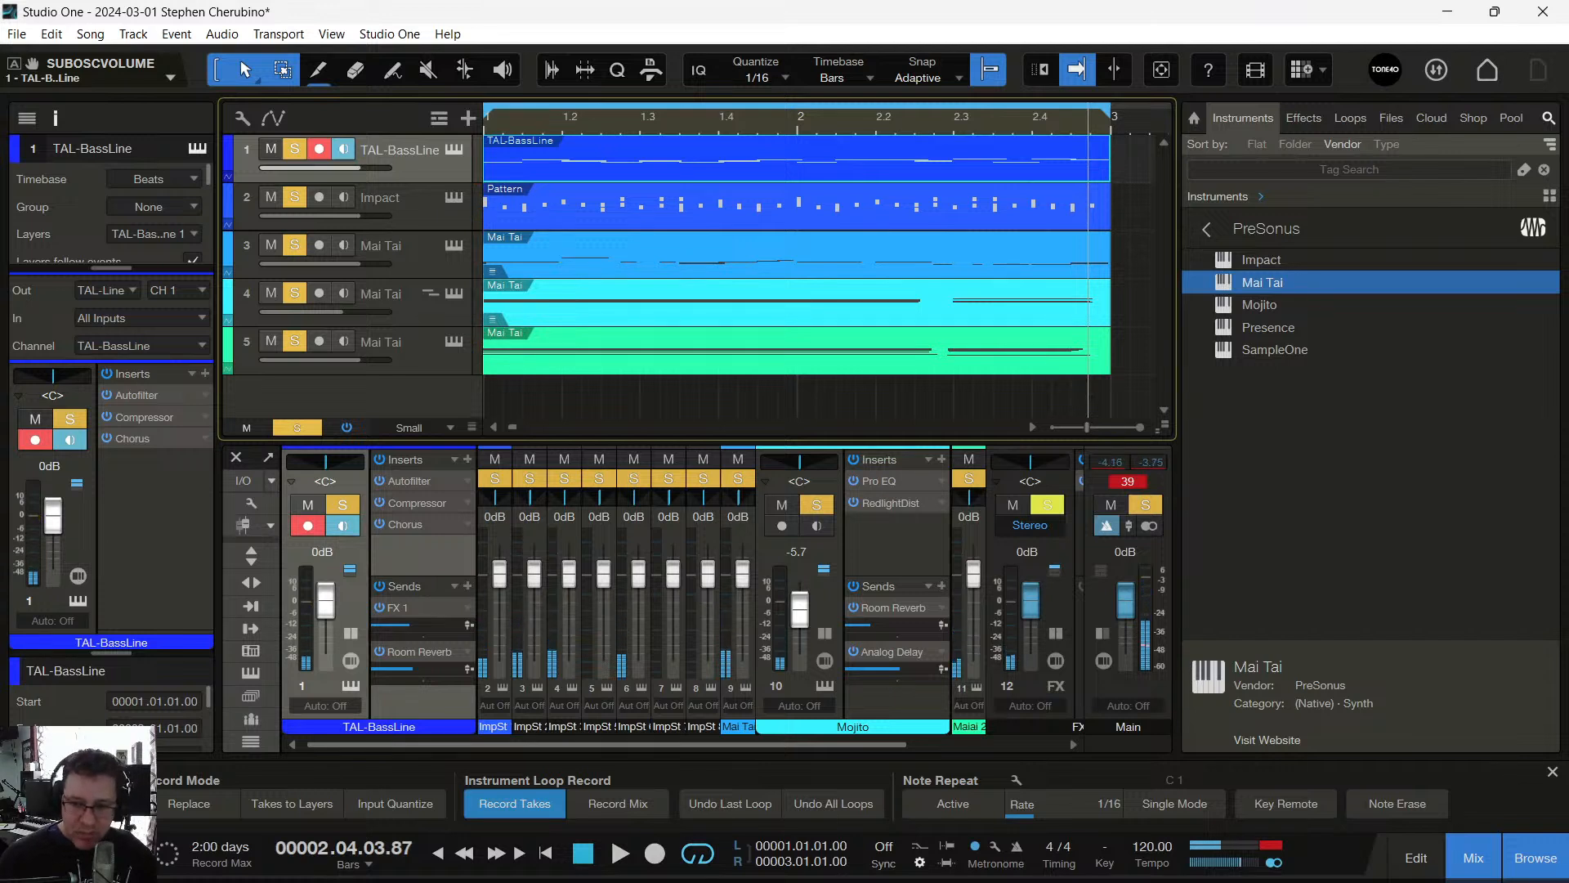